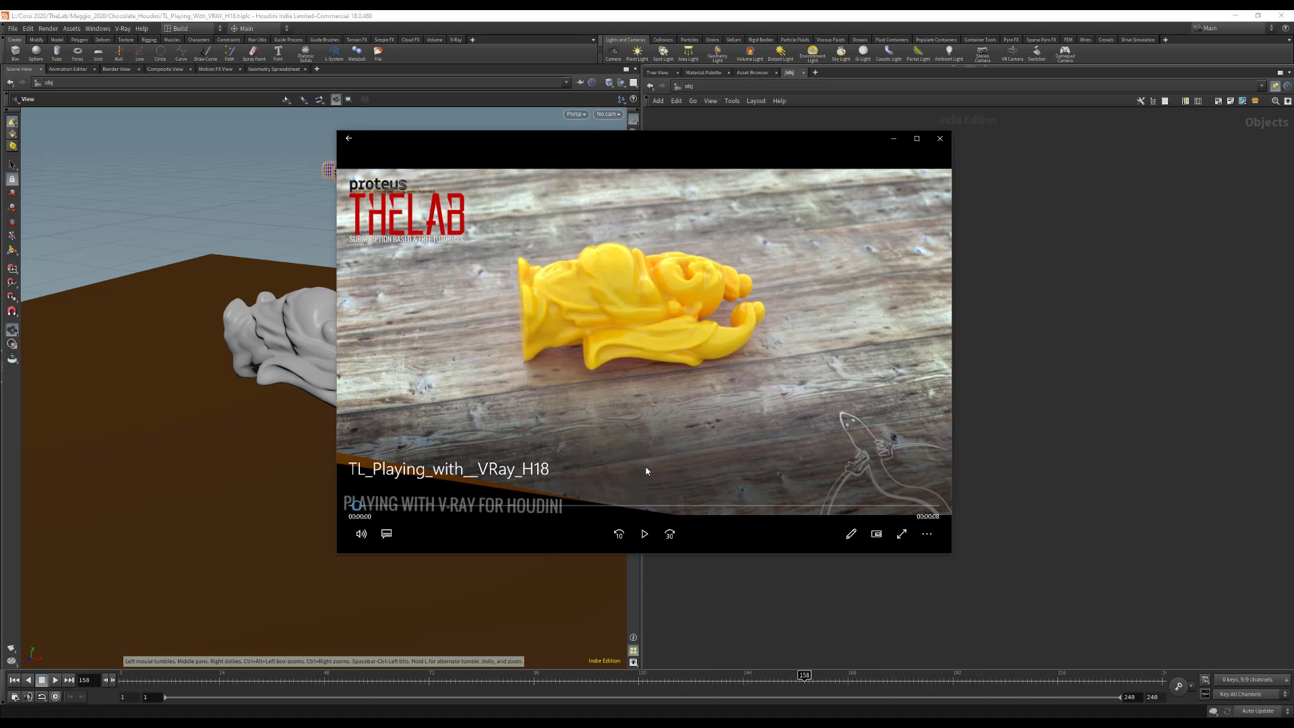
Step: Play the TL_Playing_with__VRay_H18 preview video and close the video player
click(644, 532)
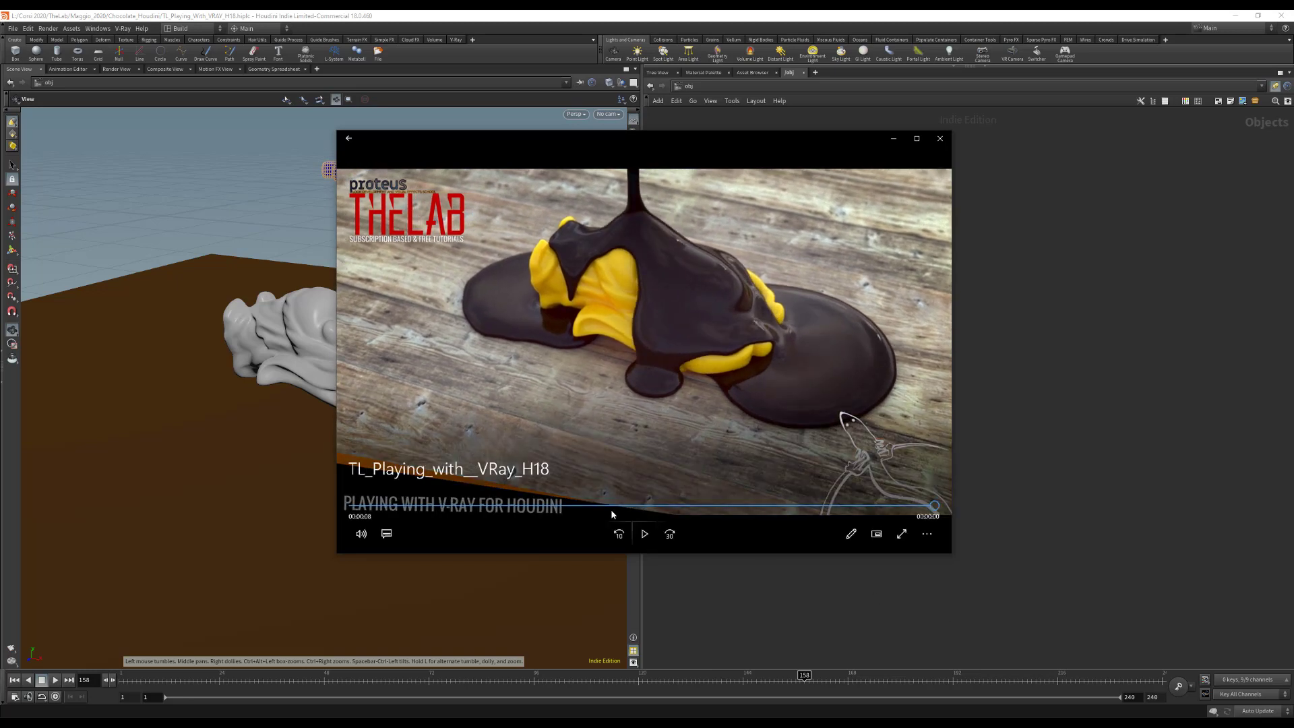
click(645, 534)
click(940, 138)
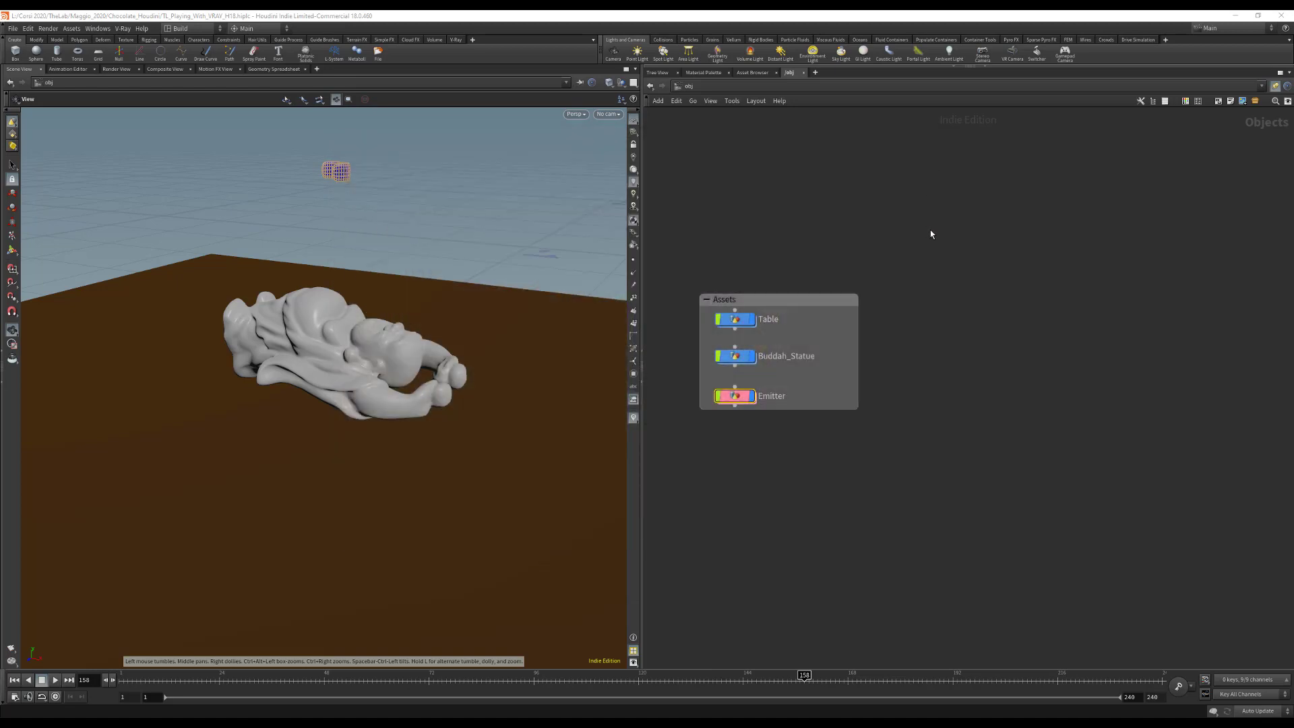
Step: Rewind the timeline to frame 1 and open the Table object's geometry network
drag(150, 678, 79, 637)
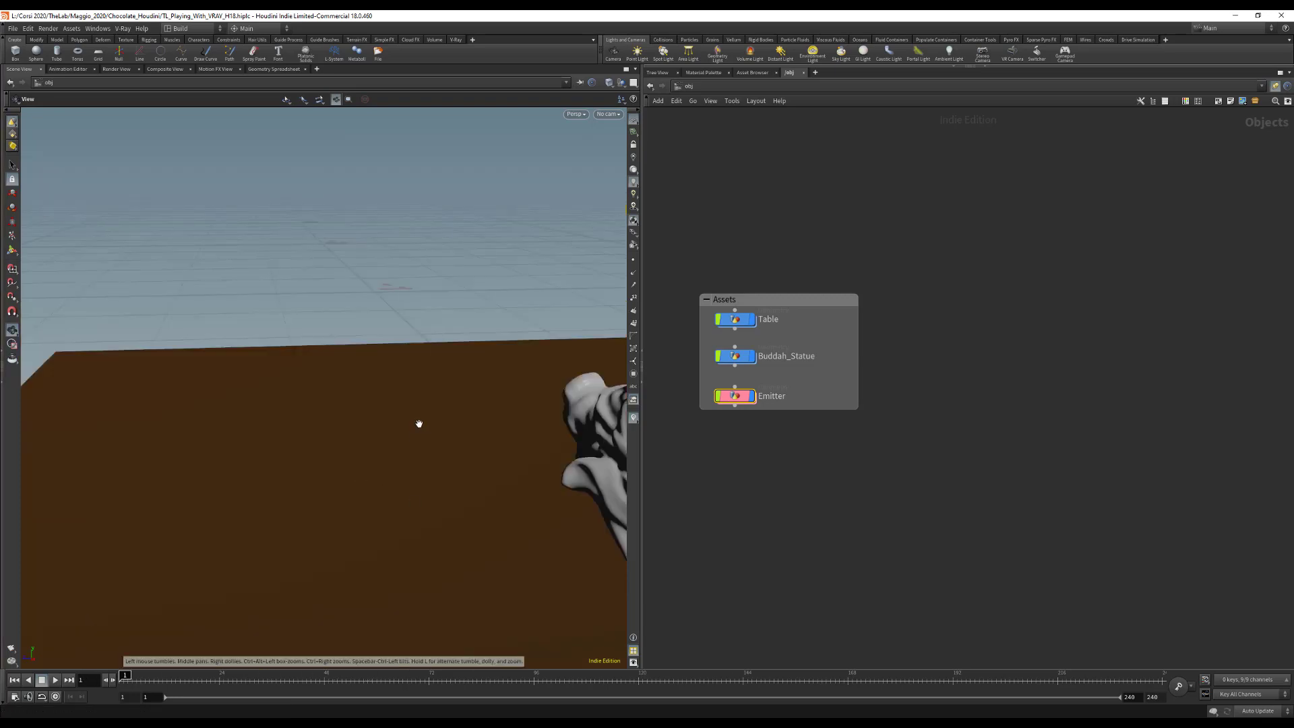
drag(341, 546, 475, 554)
click(717, 319)
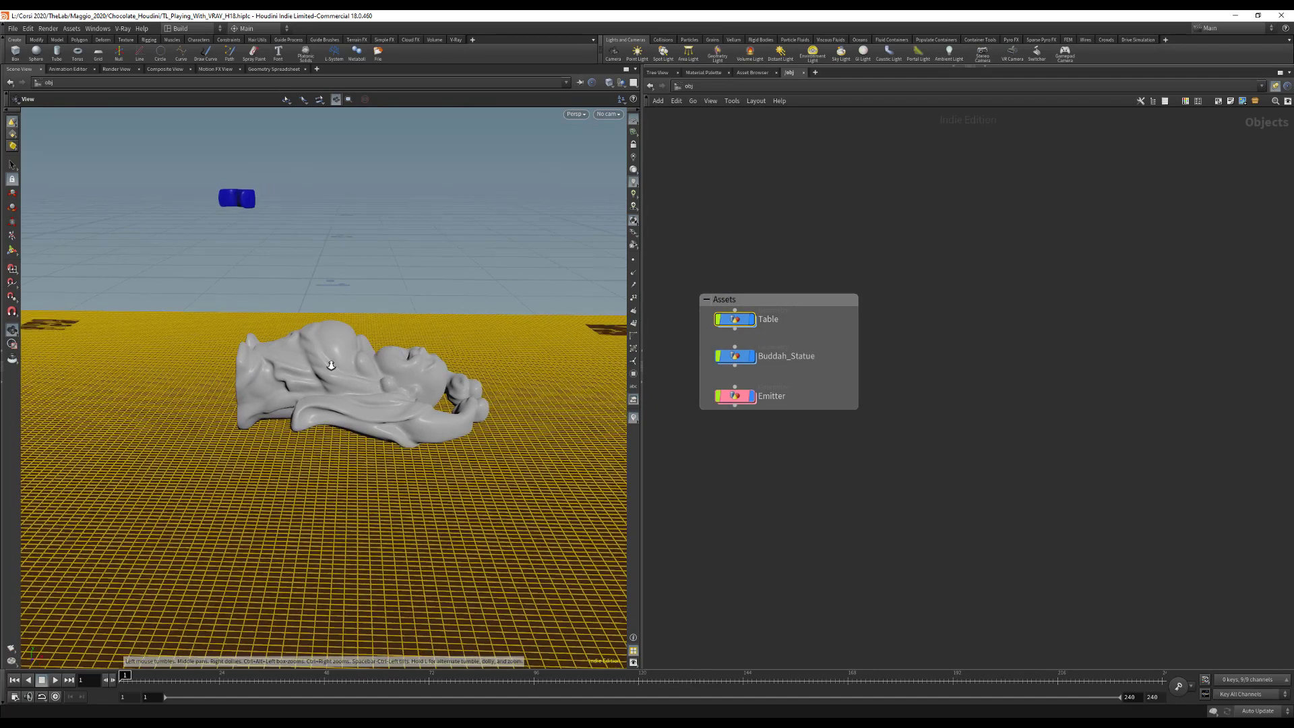
double_click(734, 319)
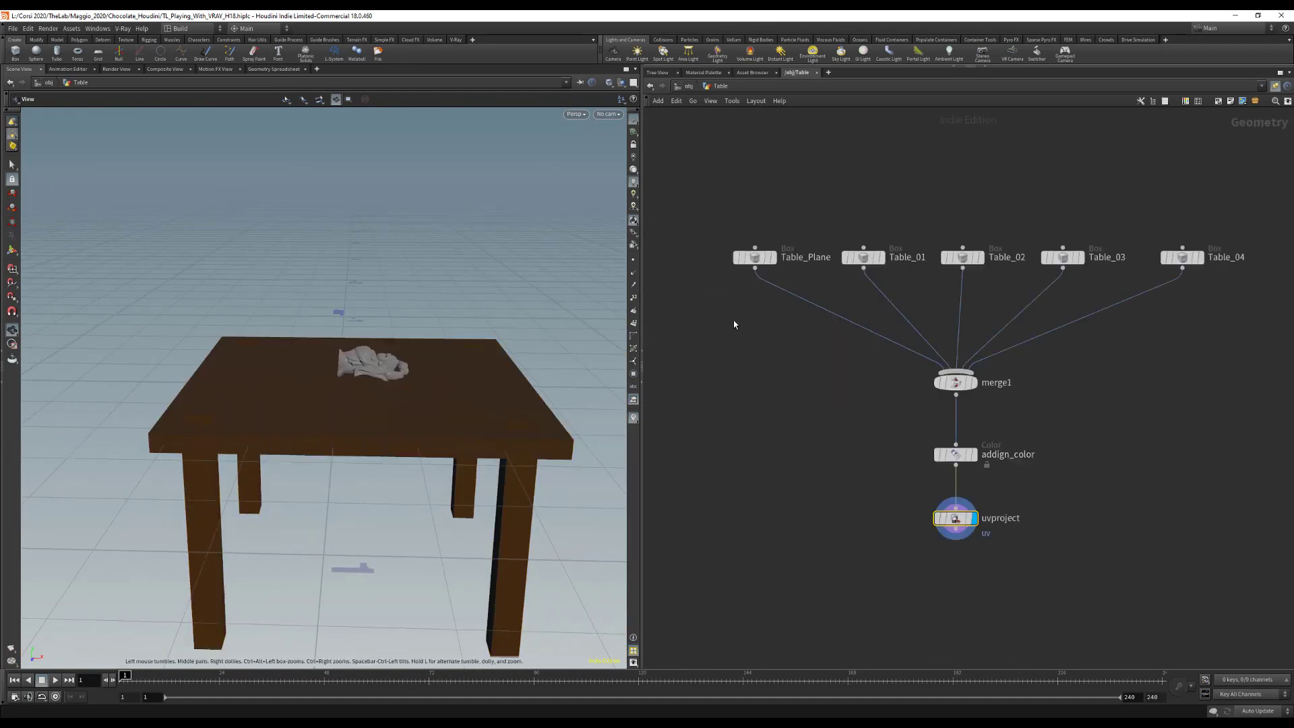
Step: Display the table plane and the leg boxes Table_01, Table_02 and Table_03 one after another in the viewport
click(772, 257)
click(880, 256)
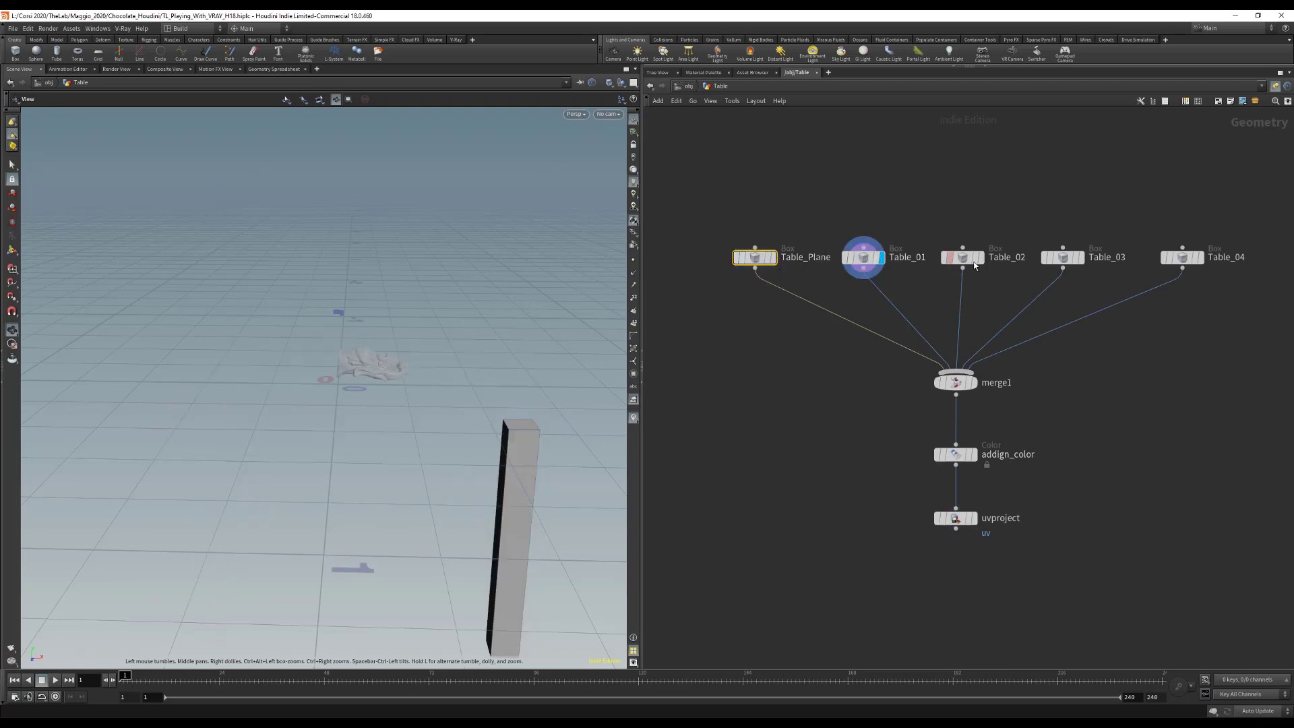
click(980, 257)
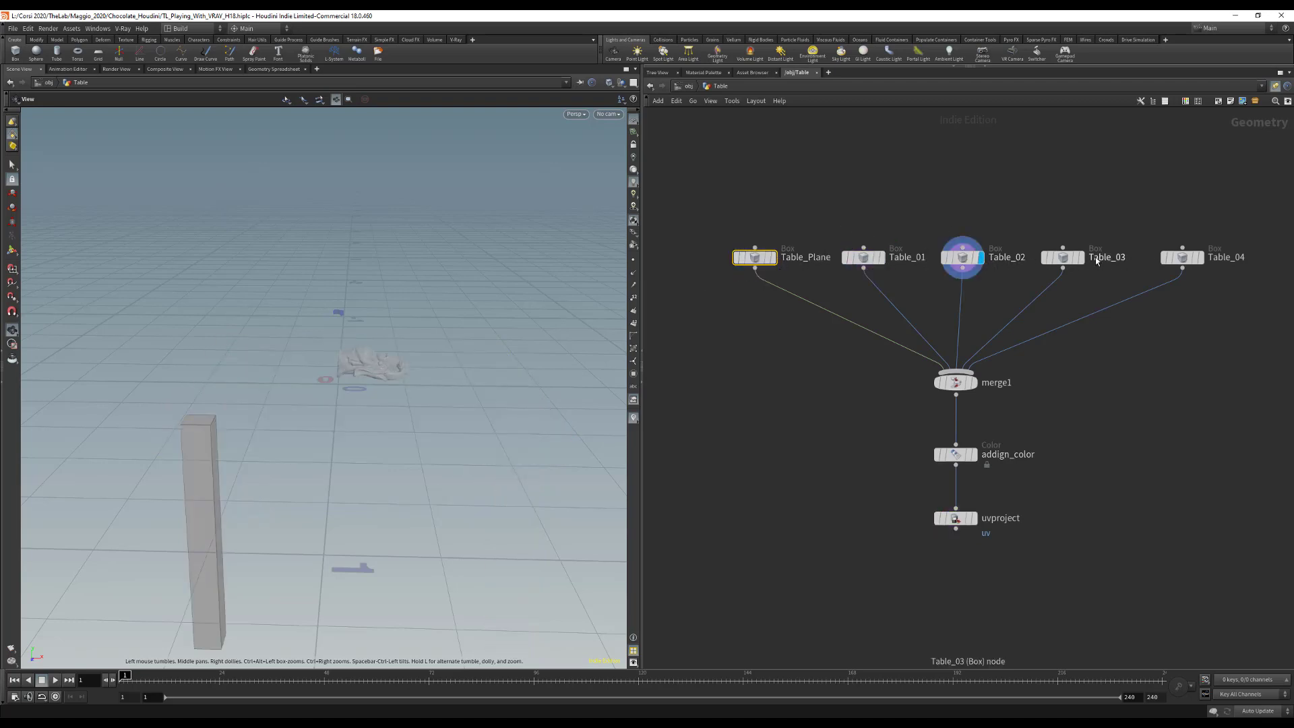
click(1081, 257)
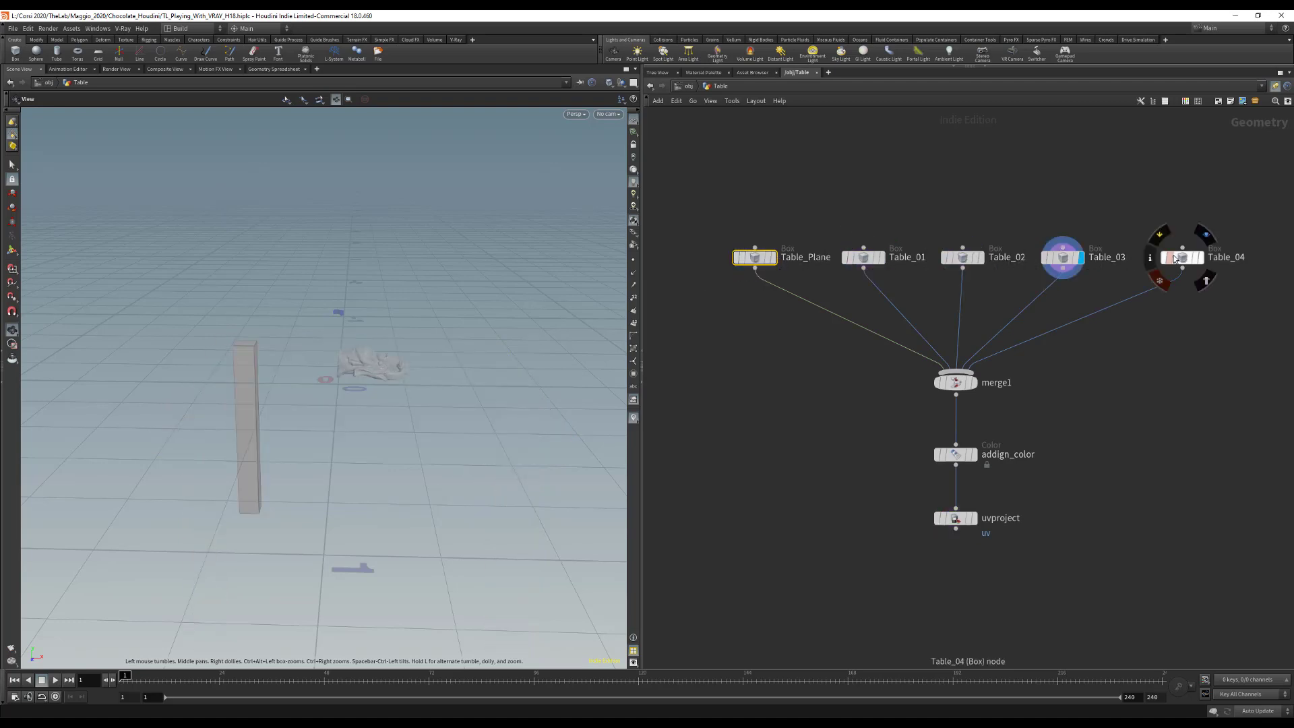
Step: Display the merged table geometry from merge1 and the coloured result of the addign_color node
click(964, 382)
click(974, 384)
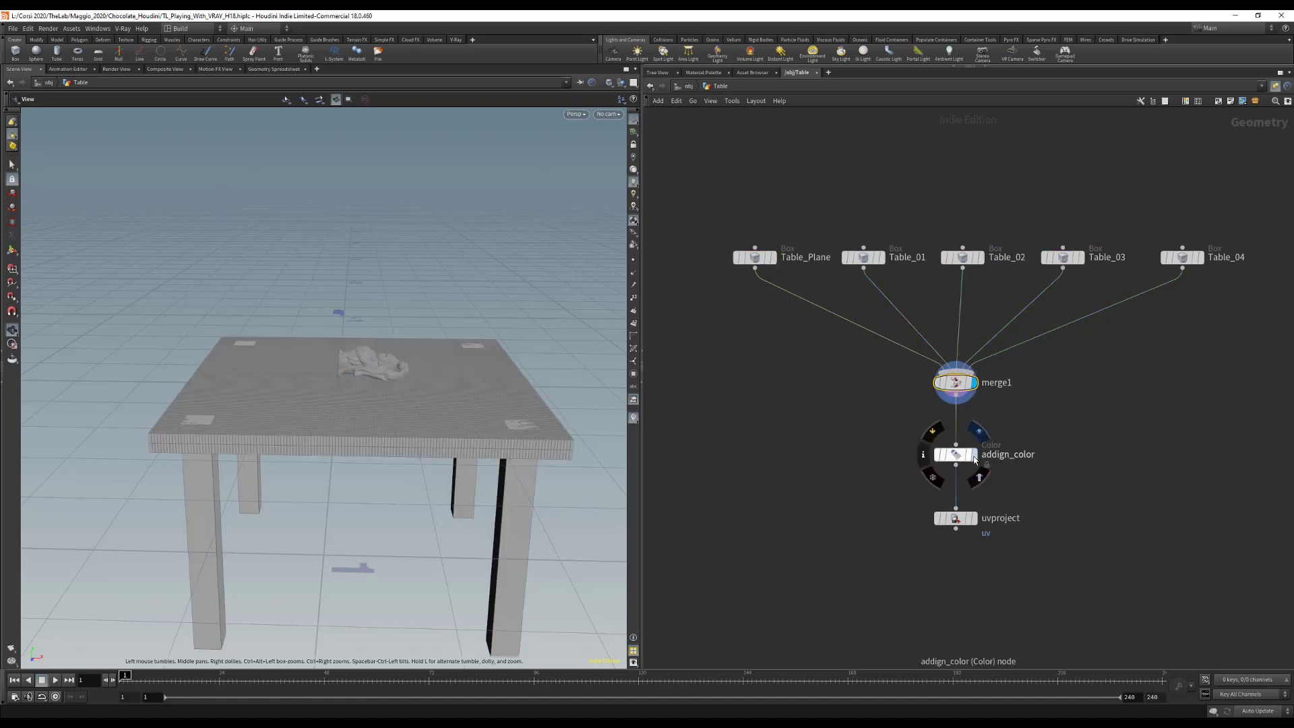
click(974, 454)
Step: Show the parameter overlay in the network editor and widen it with the uvproject node's settings displayed
middle_drag(1071, 425, 971, 426)
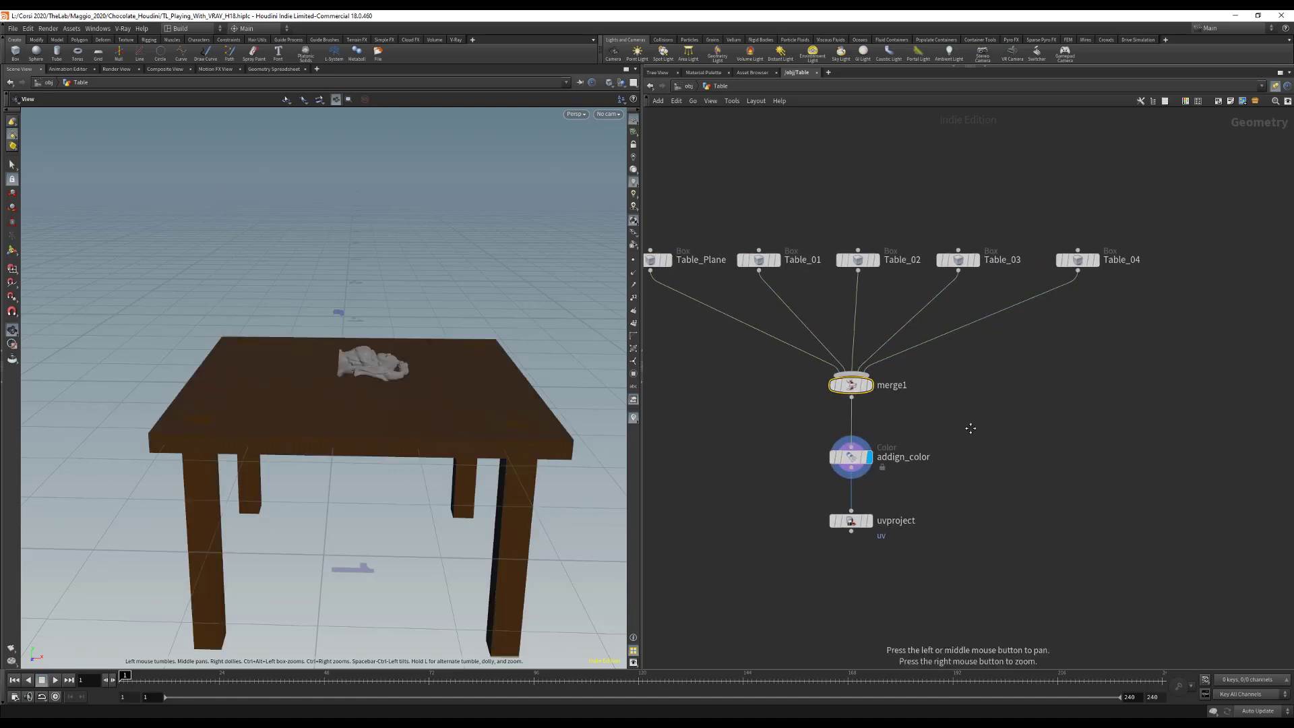
key(p)
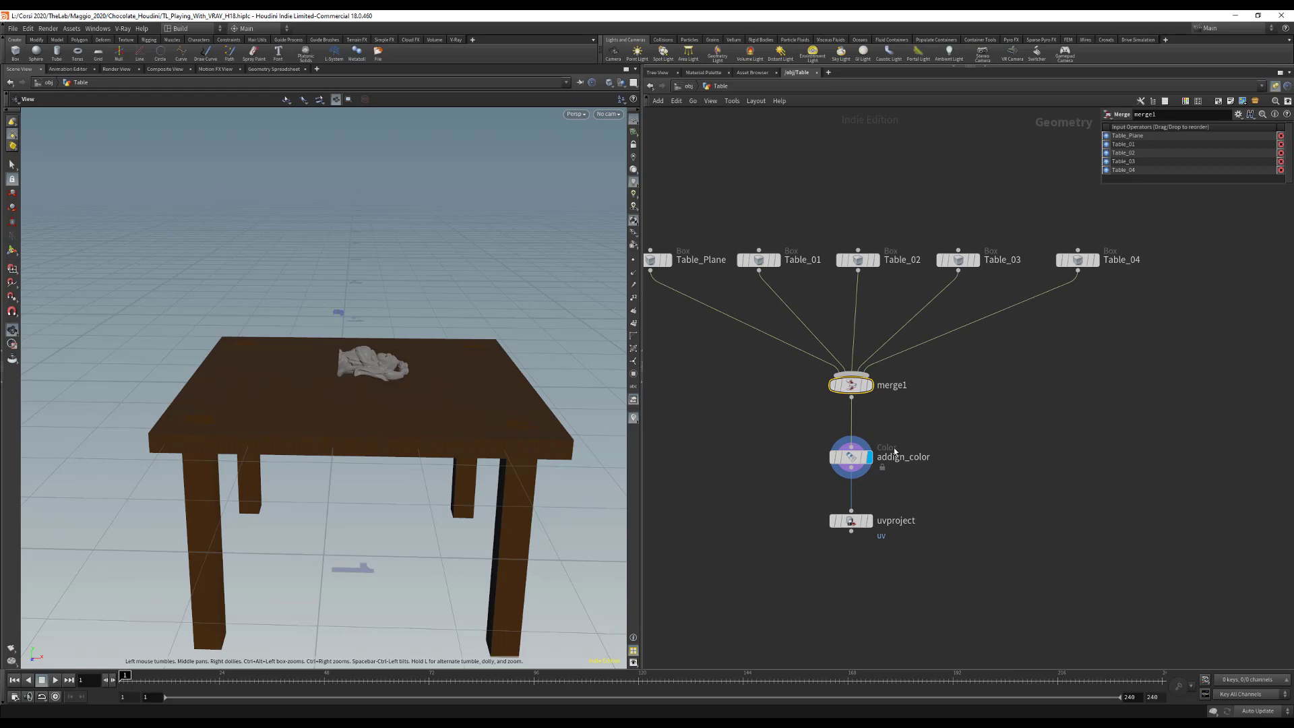
click(867, 522)
click(870, 522)
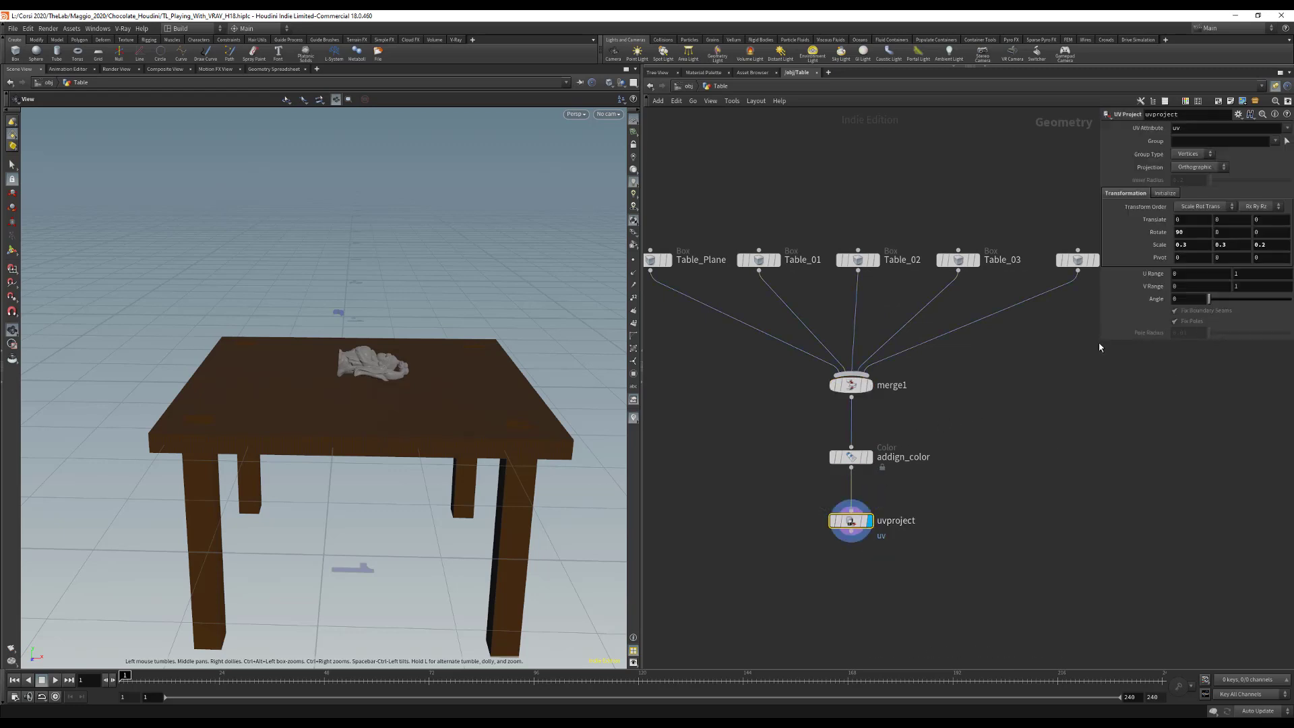
drag(1099, 342, 1004, 396)
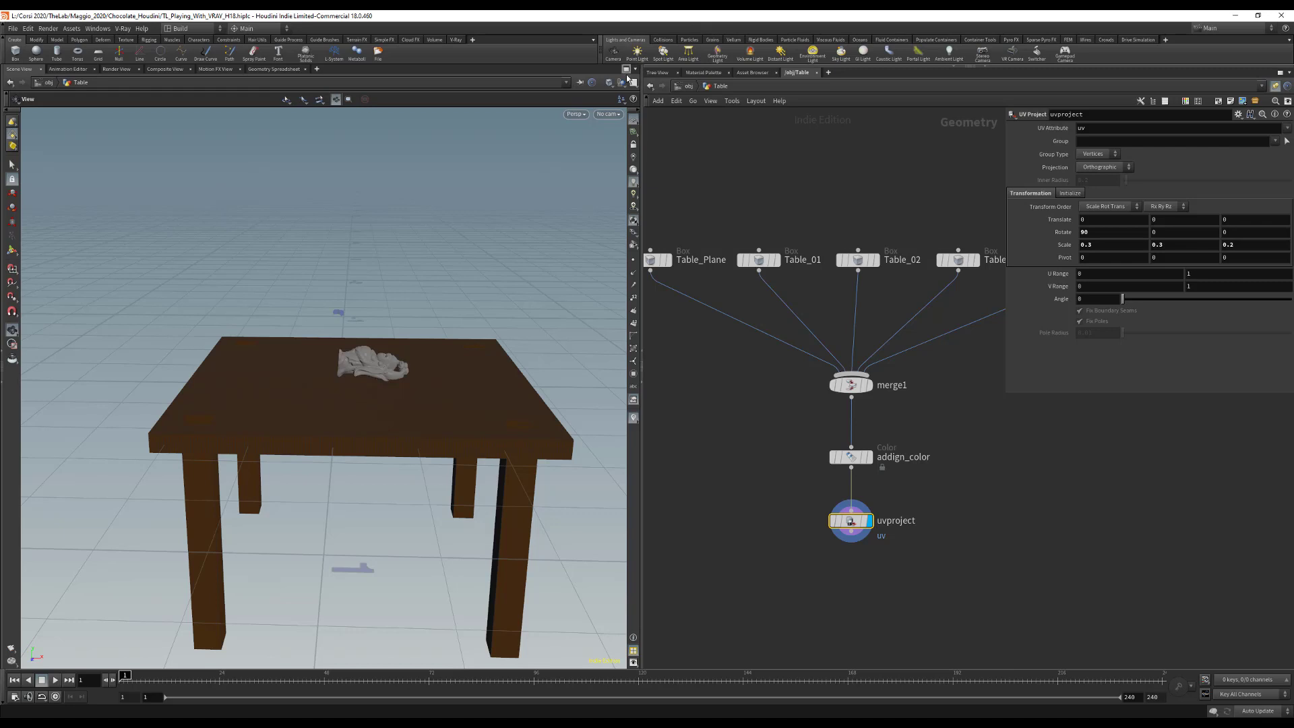
Step: Return to the object level, open the Buddah_Statue network and examine the statue mesh up close
click(688, 85)
click(734, 356)
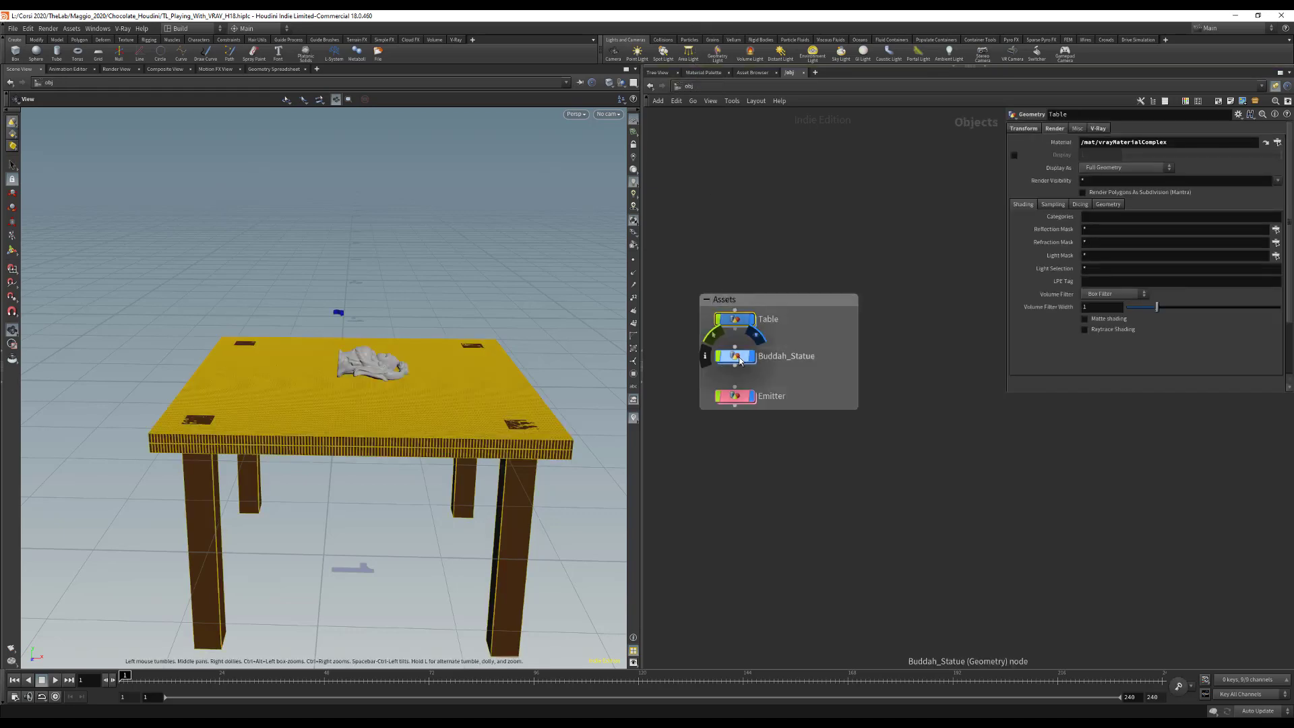
double_click(740, 357)
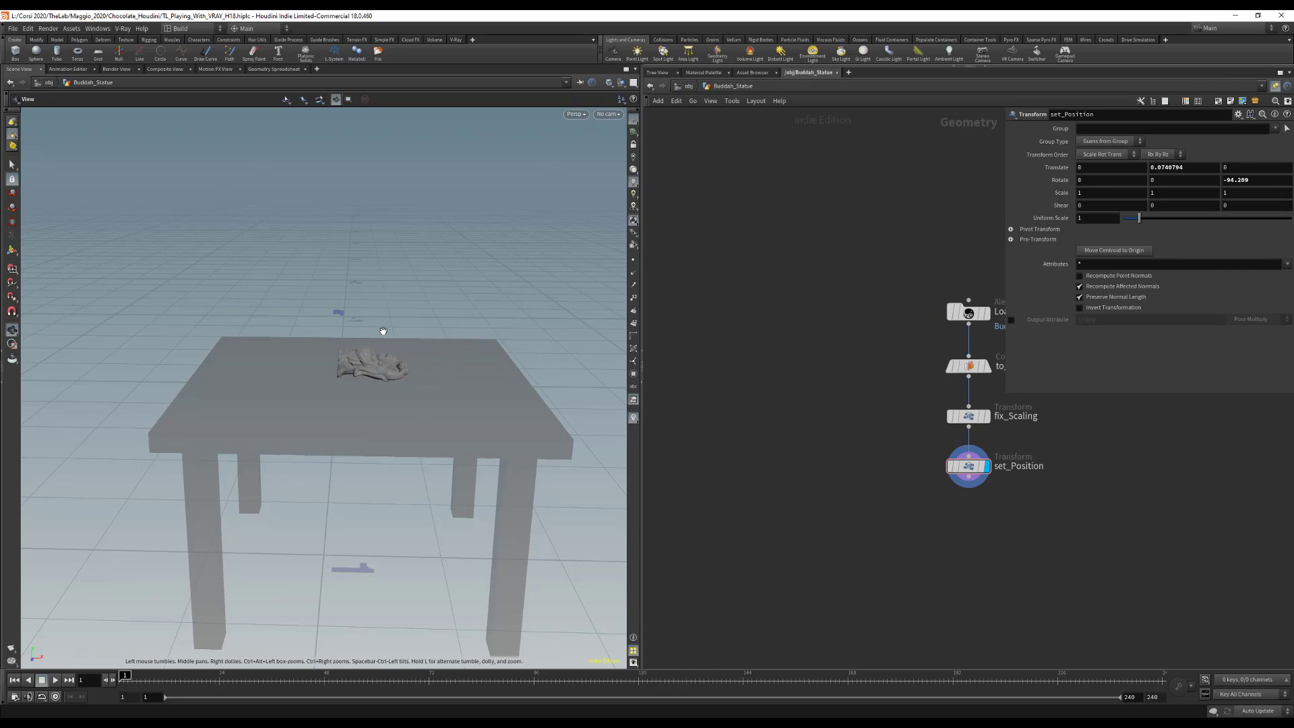
drag(355, 372, 368, 376)
right_drag(368, 376, 652, 281)
drag(303, 341, 307, 388)
right_drag(306, 387, 396, 346)
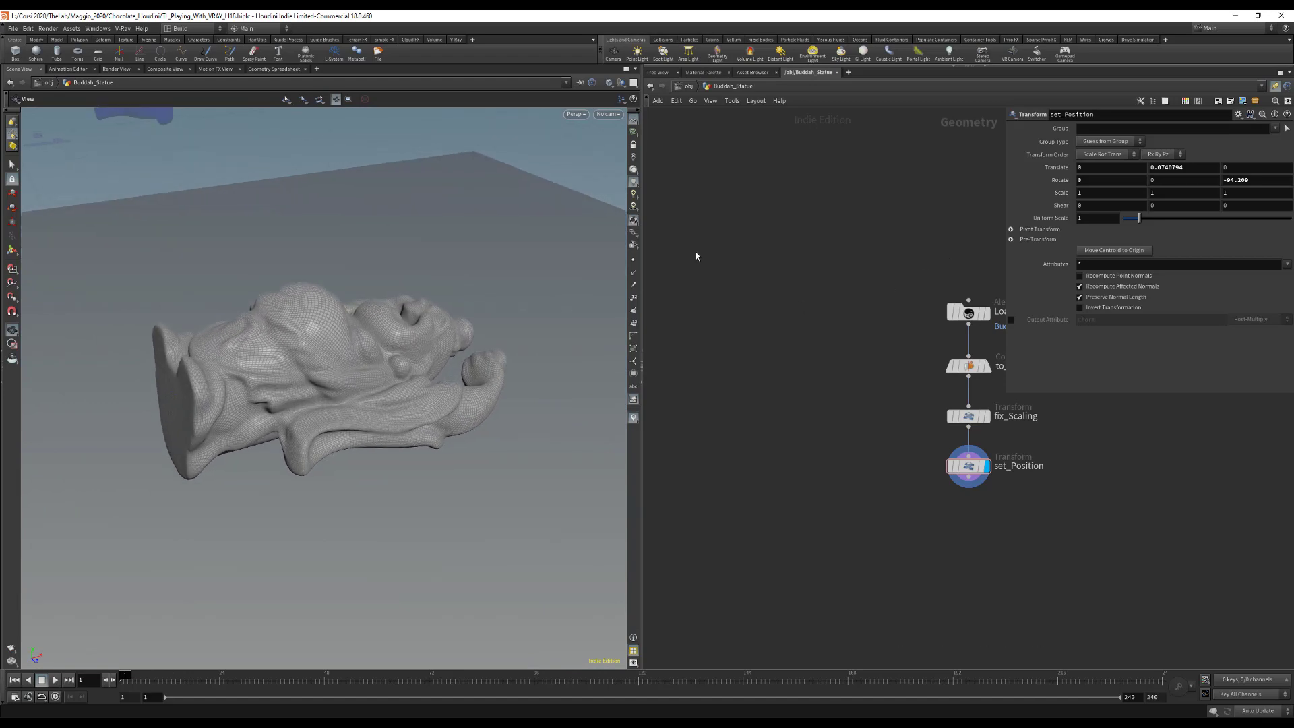
middle_drag(279, 269, 135, 236)
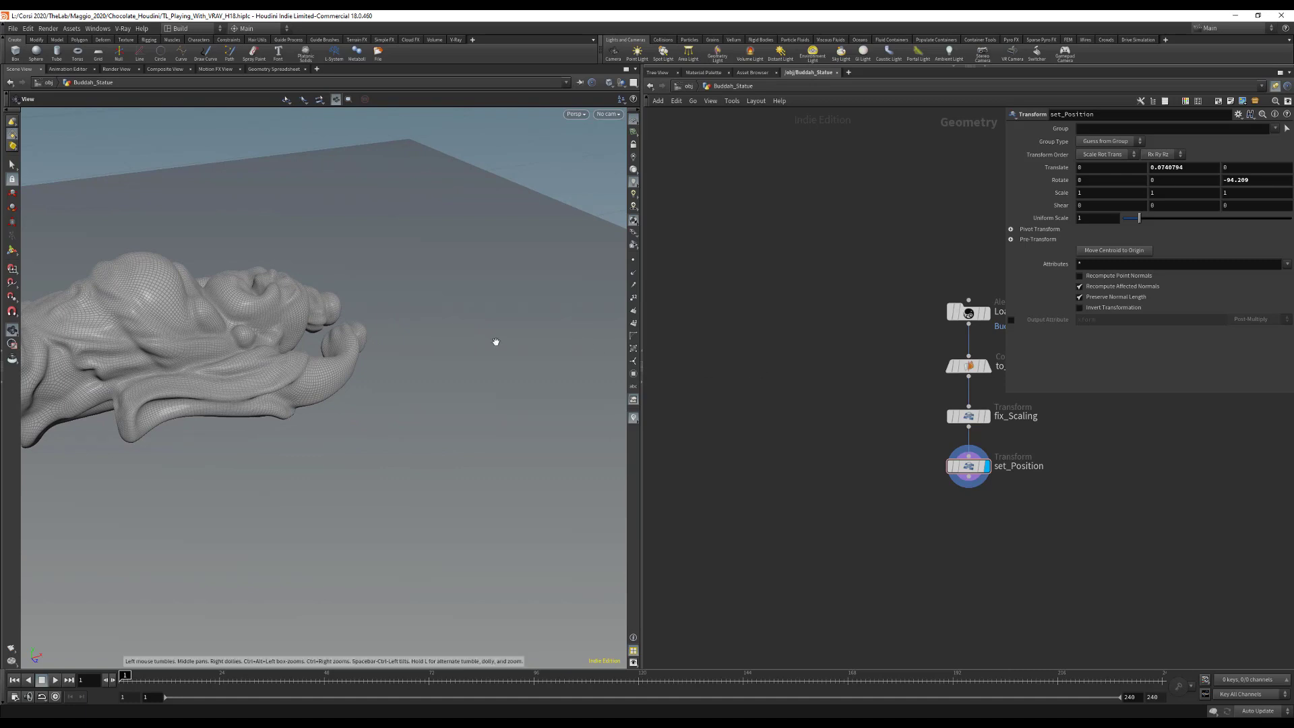
middle_drag(442, 341, 573, 353)
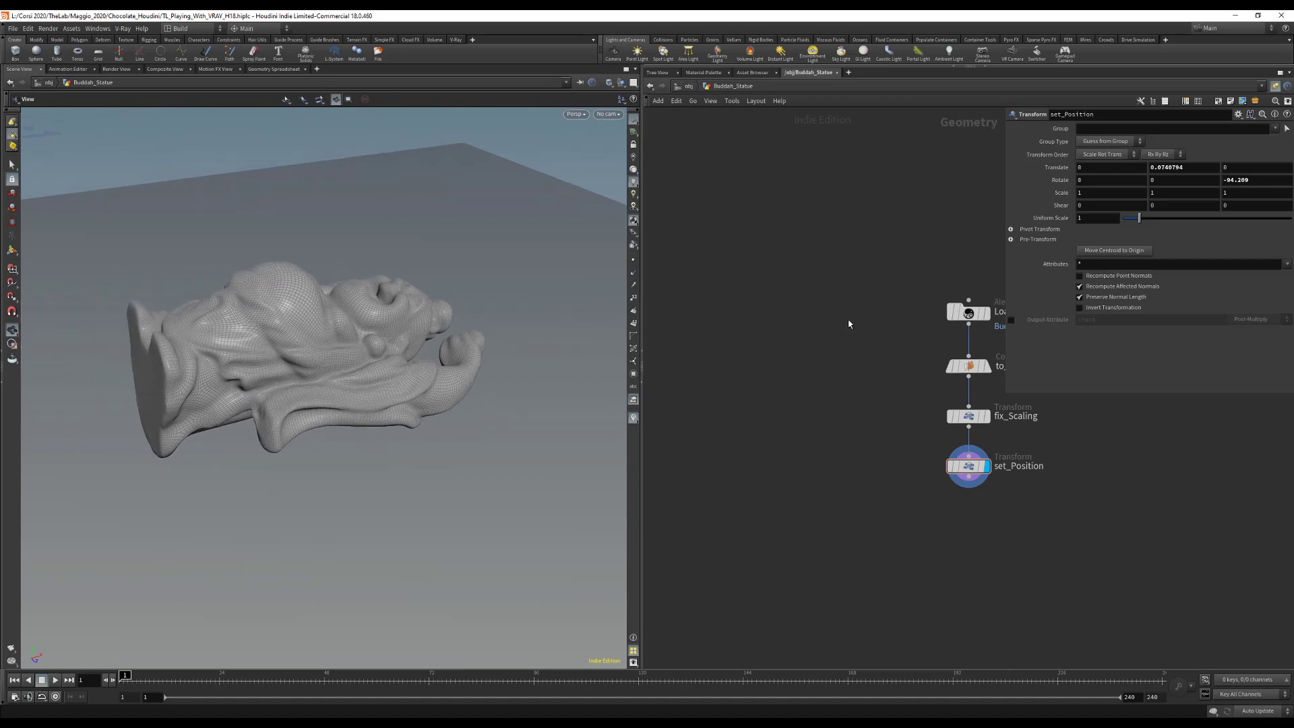
middle_drag(849, 324, 618, 362)
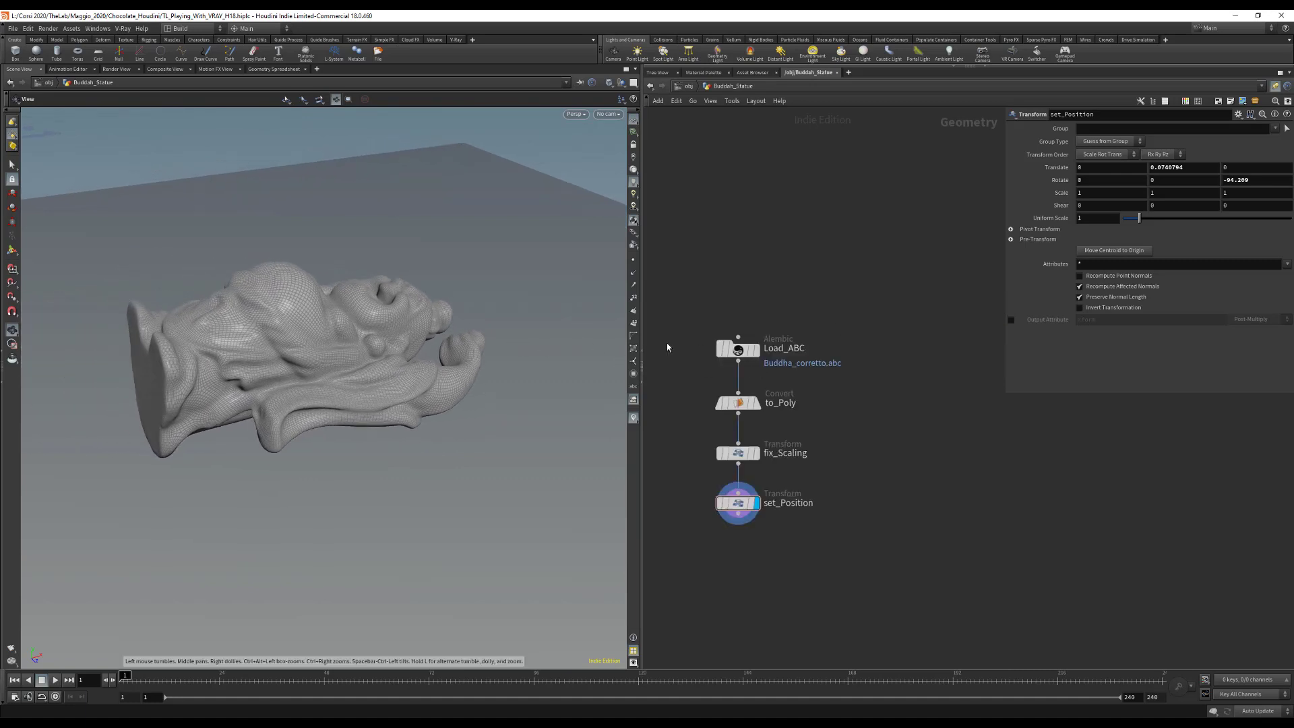
Step: Display the Load_ABC and to_Poly nodes in turn and examine the to_Poly conversion settings
click(755, 351)
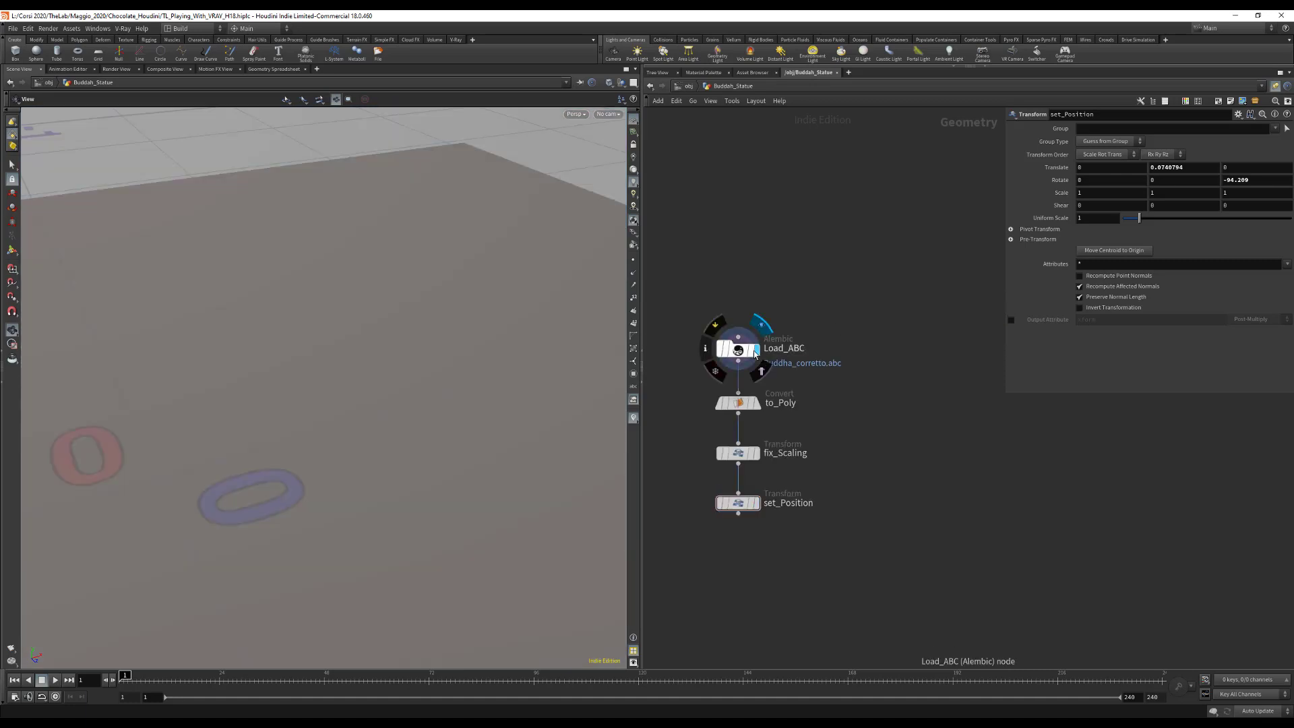
mouse_move(759, 413)
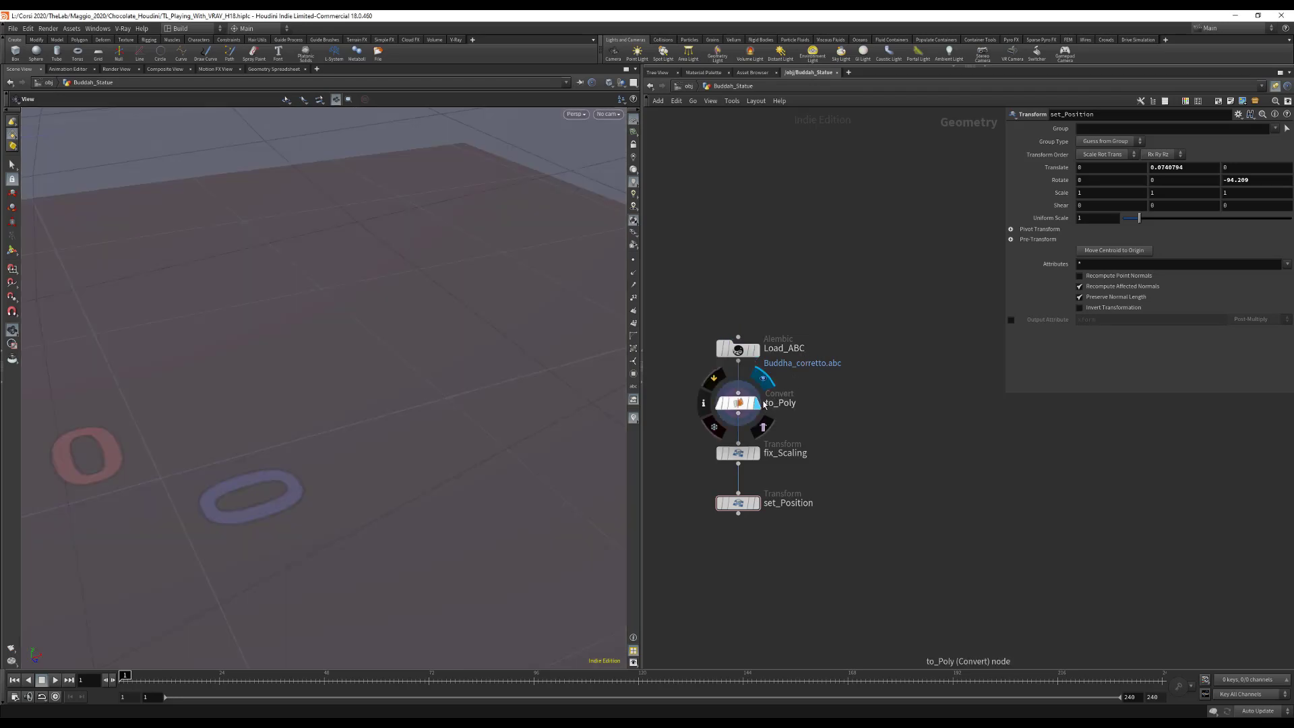
click(756, 401)
click(740, 402)
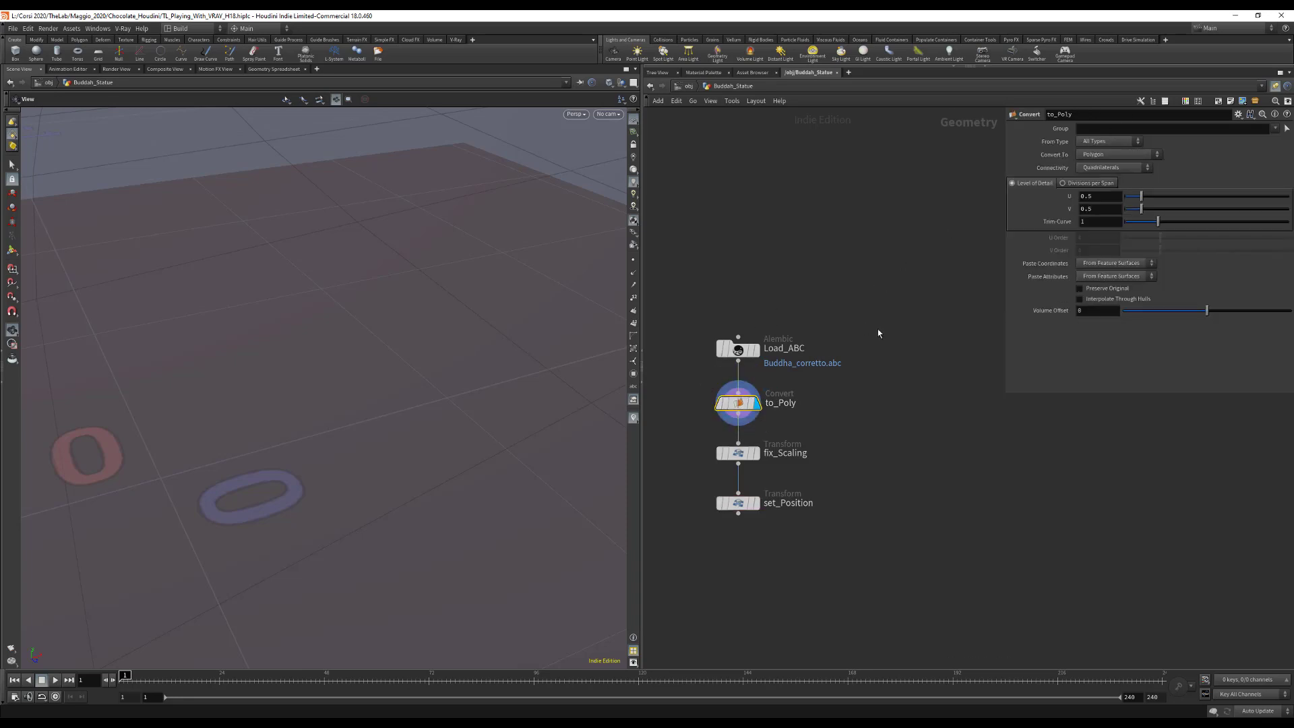
Step: Display the fix_Scaling and set_Position nodes in turn and examine each node's transform settings
click(742, 453)
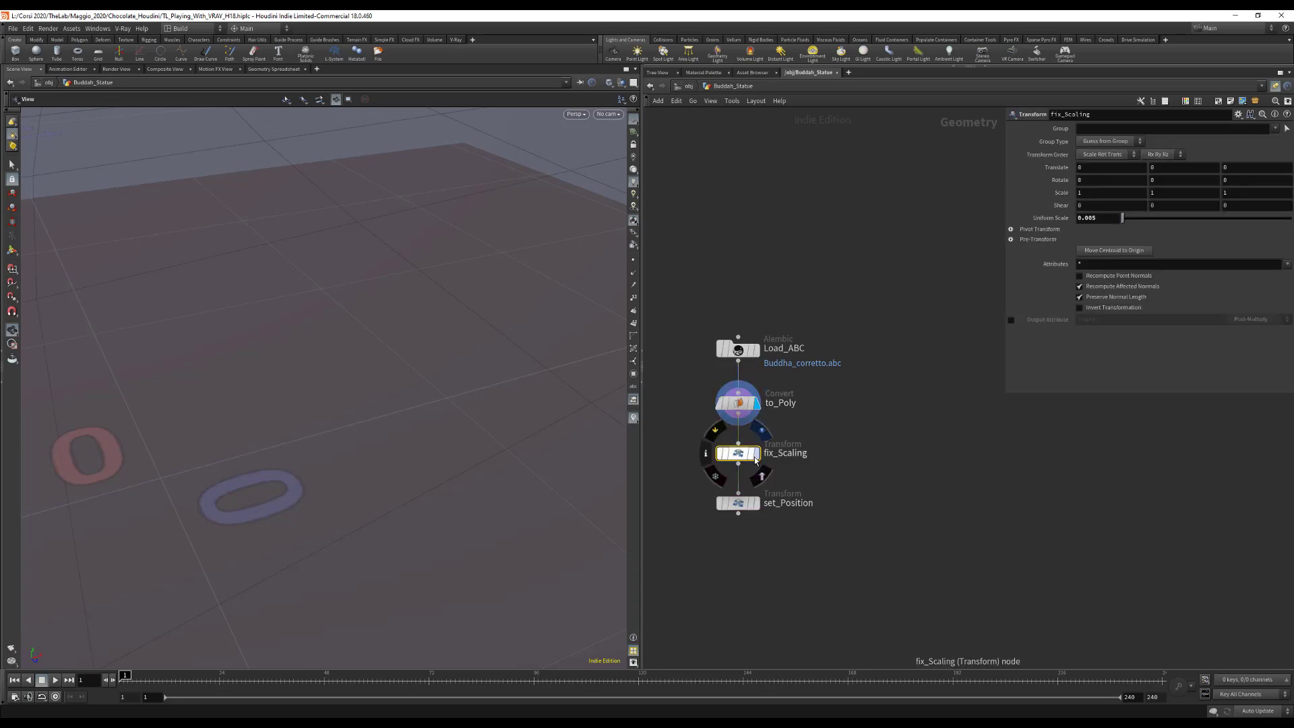
click(757, 455)
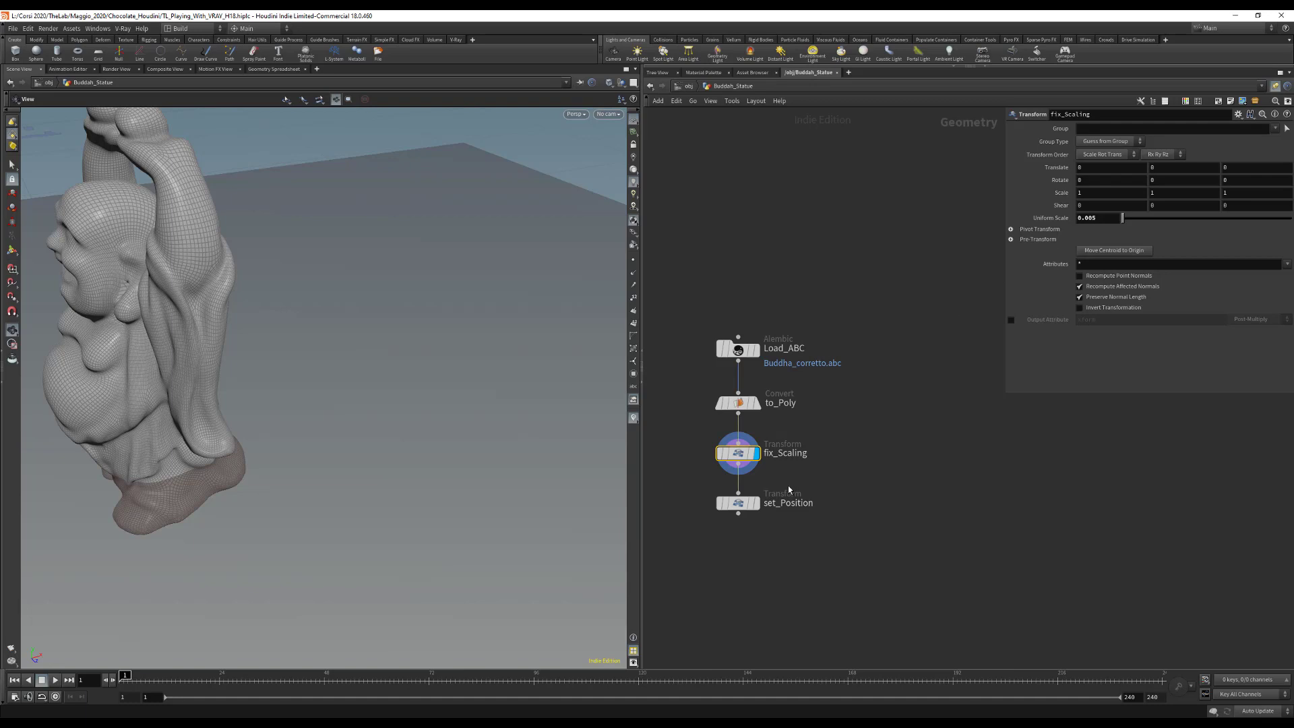
click(754, 503)
click(739, 504)
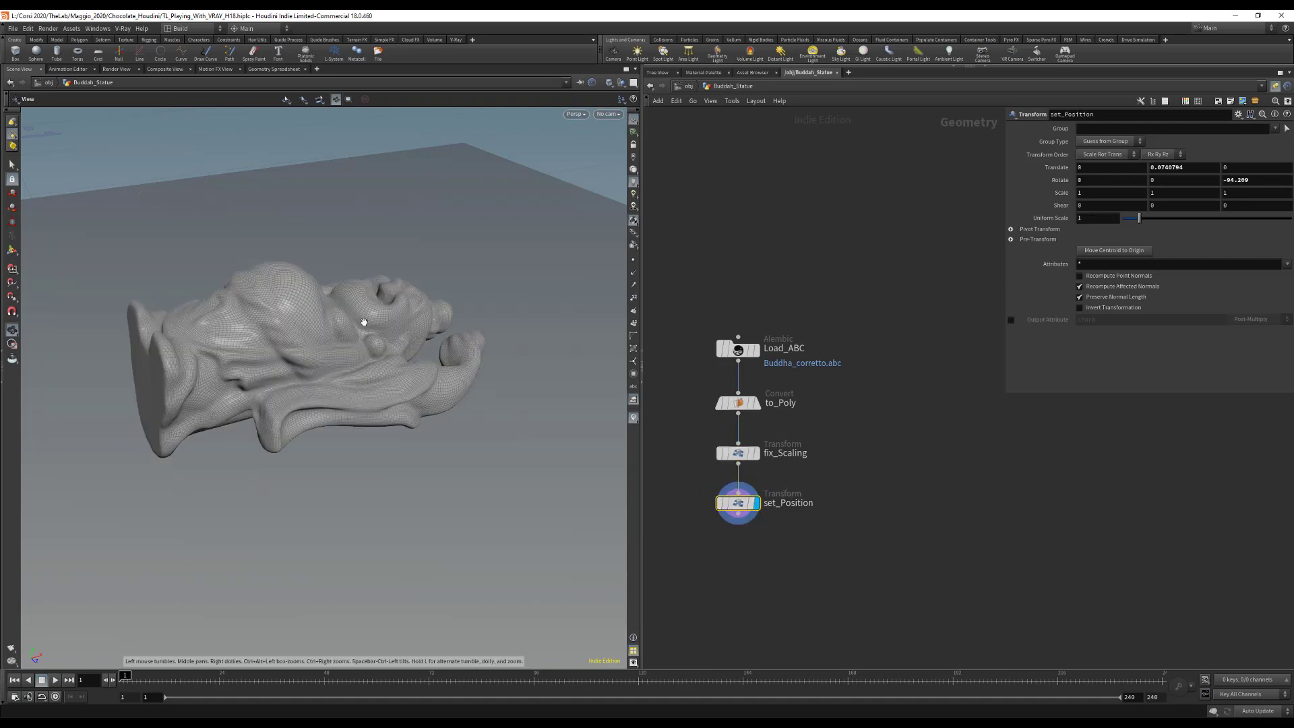
Step: Return to the object level and scrub the timeline to review the emitter's animation above the statue, ending at frame 1
click(687, 86)
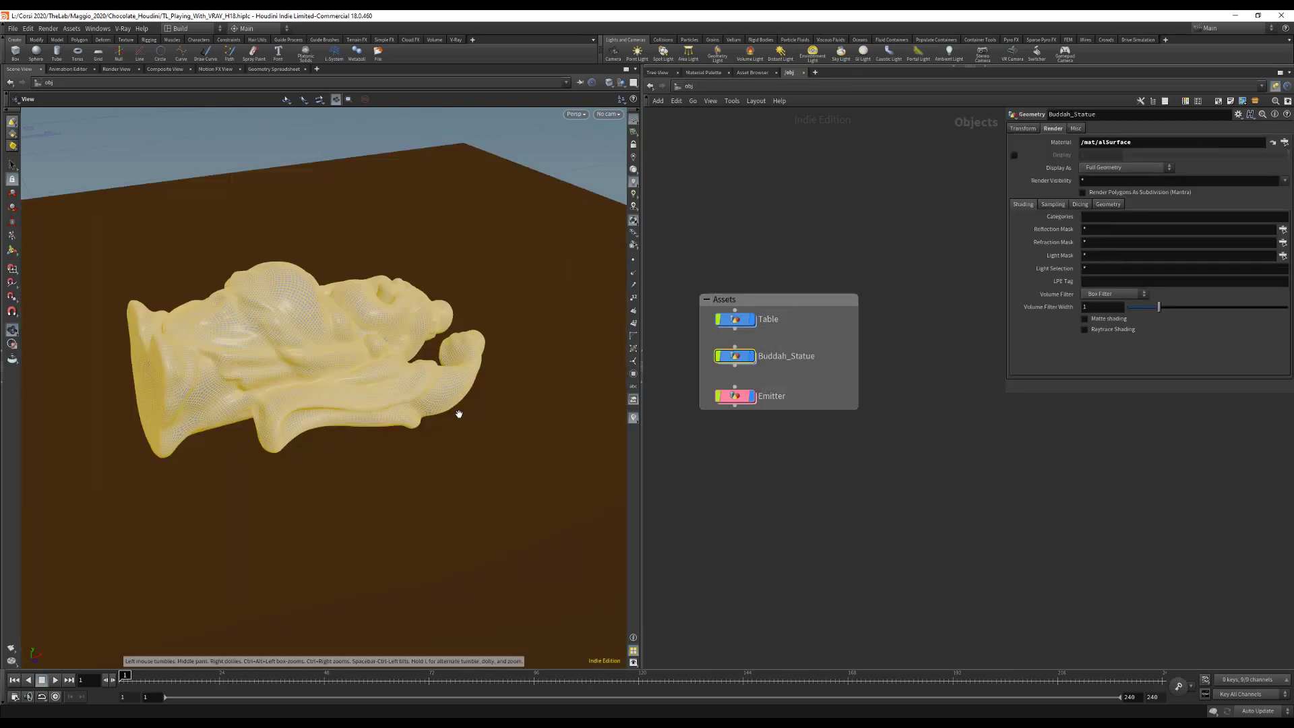
drag(462, 405, 307, 381)
middle_drag(332, 392, 292, 405)
drag(128, 674, 433, 670)
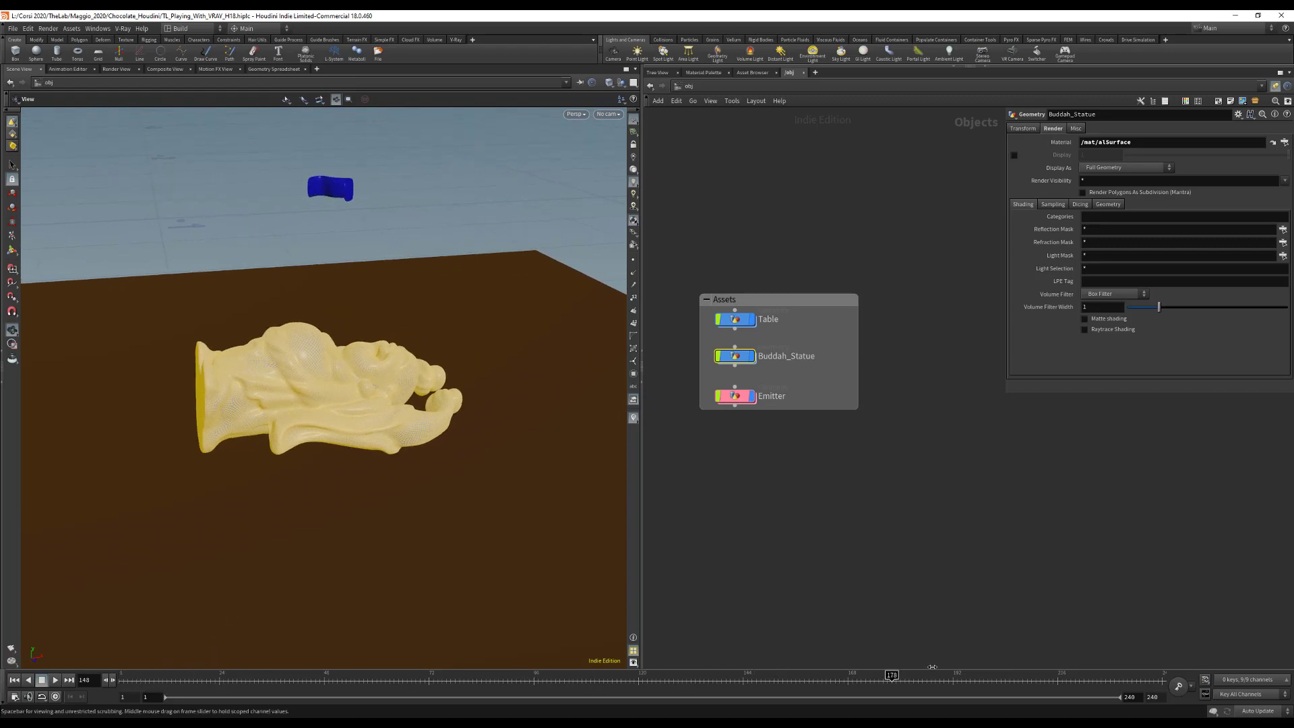
drag(428, 618, 116, 644)
Step: Open the Emitter network and display the Base_emitter tube with the whole tube framed in the viewport
double_click(733, 395)
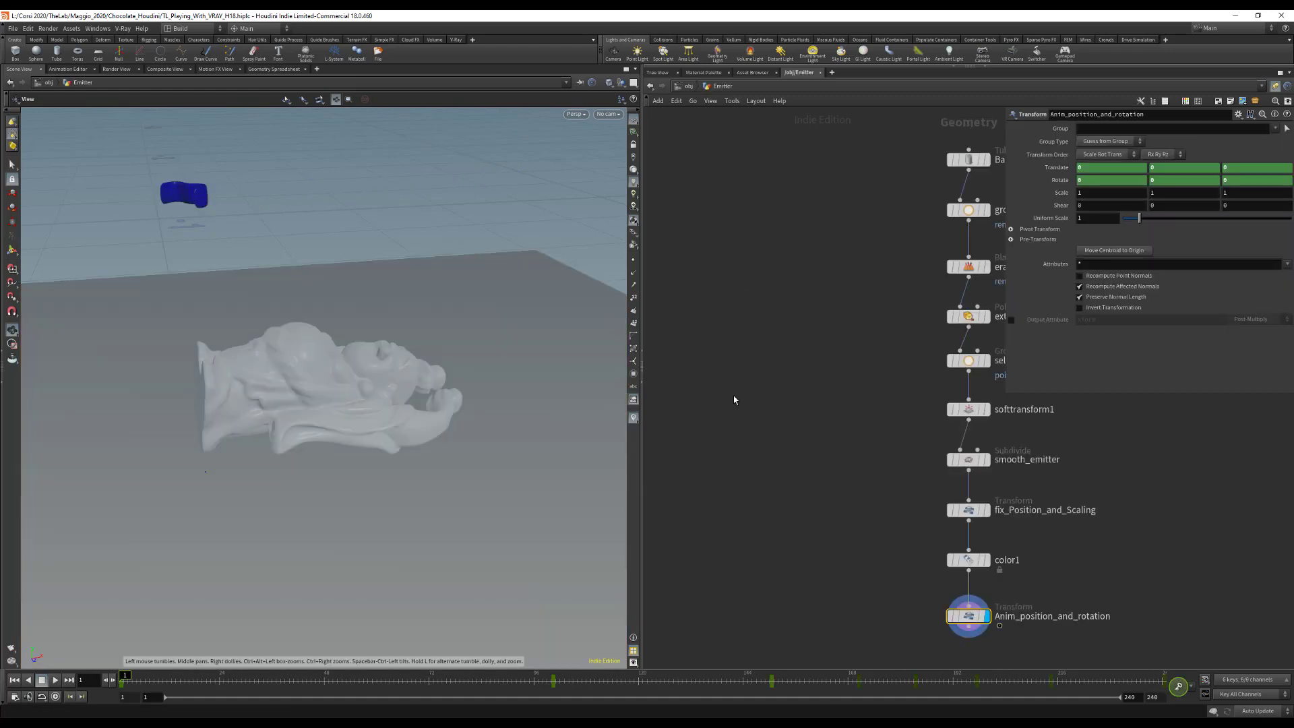
alt+middle_drag(689, 369, 658, 307)
click(813, 163)
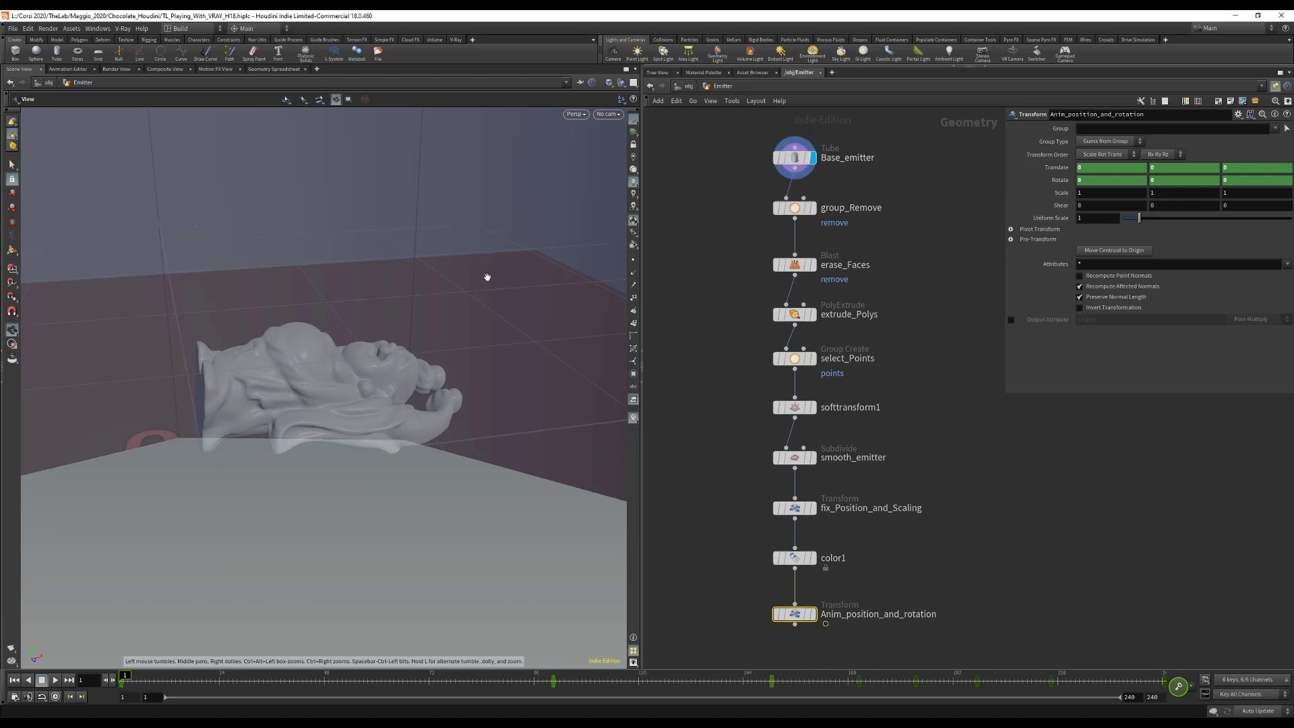
right_drag(480, 301, 124, 437)
middle_drag(446, 353, 322, 372)
right_drag(424, 358, 307, 377)
Step: Display the group_Remove and erase_Faces nodes in turn and examine how the tube's front faces are grouped and deleted
click(812, 208)
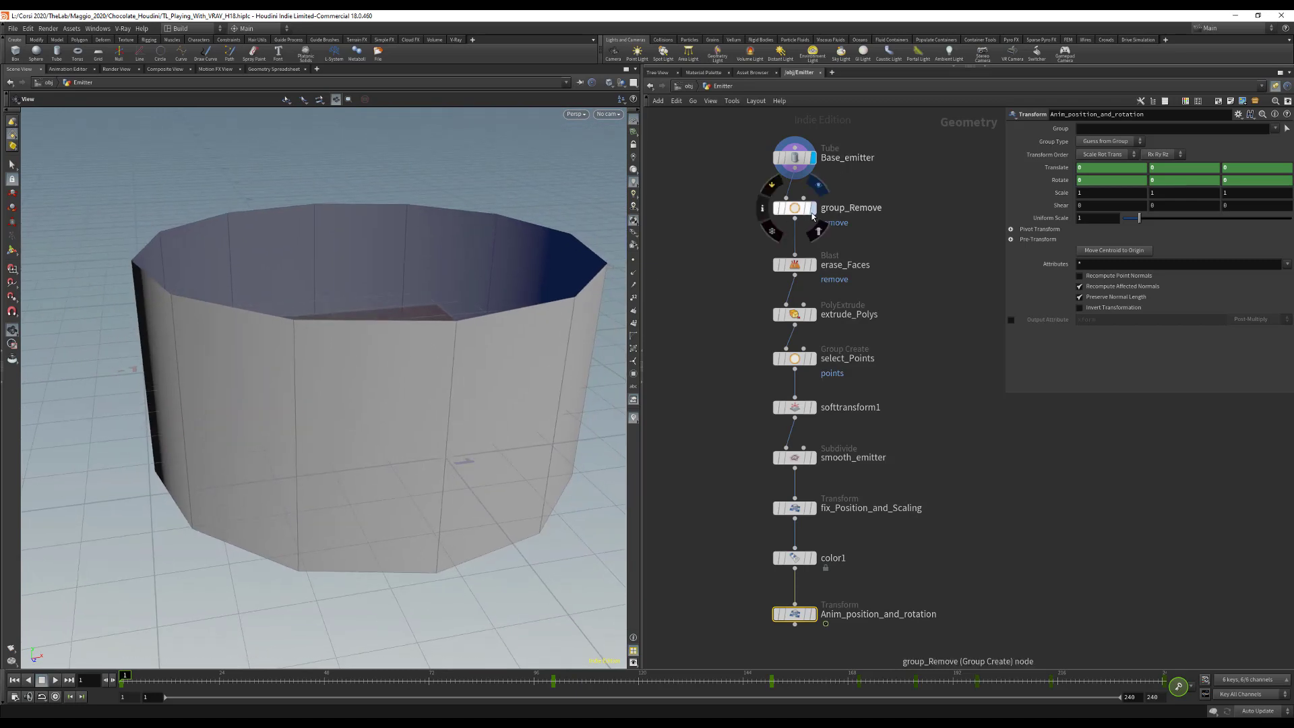
click(795, 208)
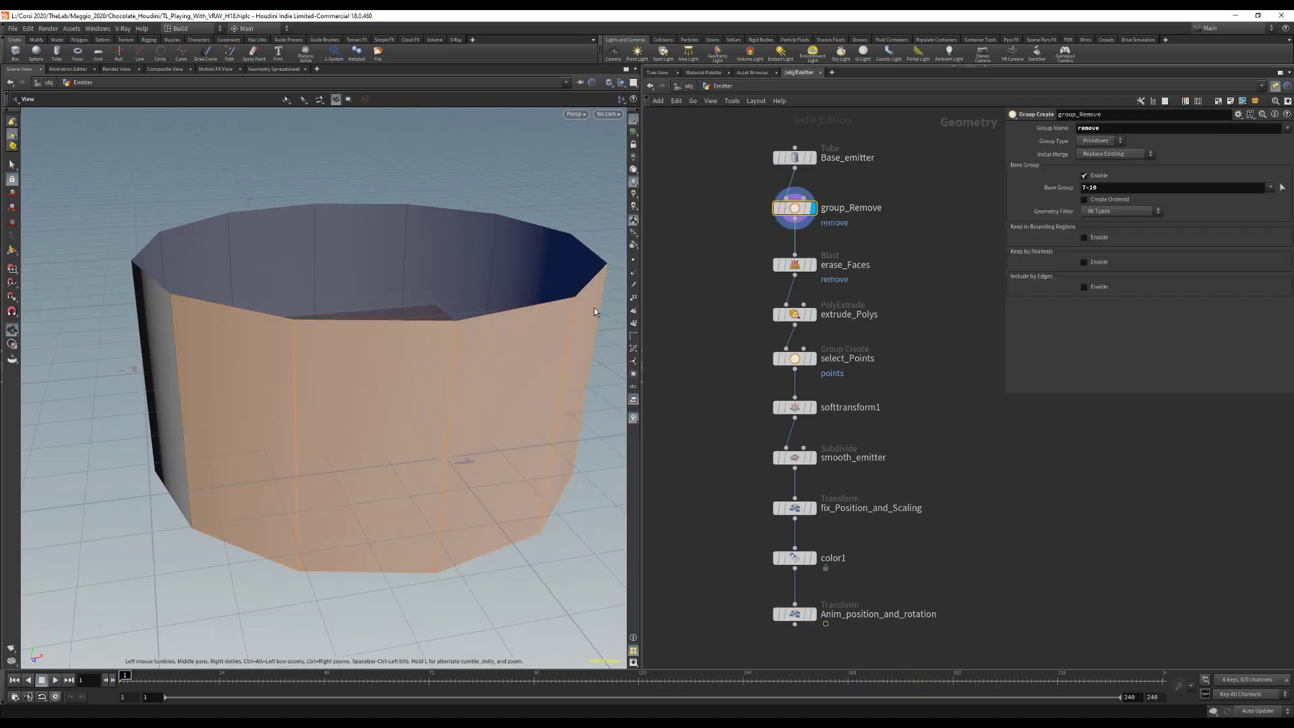
click(813, 264)
click(795, 265)
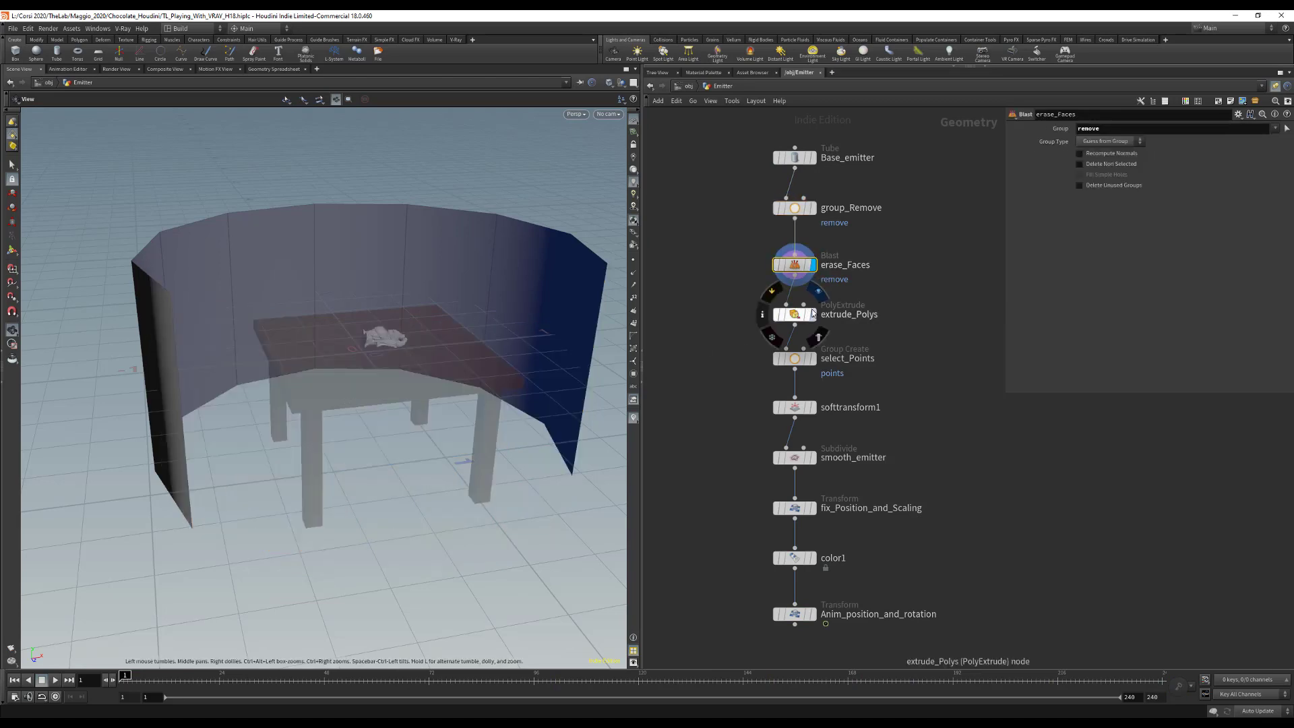
Step: Display the extrude_Polys and select_Points nodes in turn and examine their extrusion and point group settings
click(813, 314)
click(795, 314)
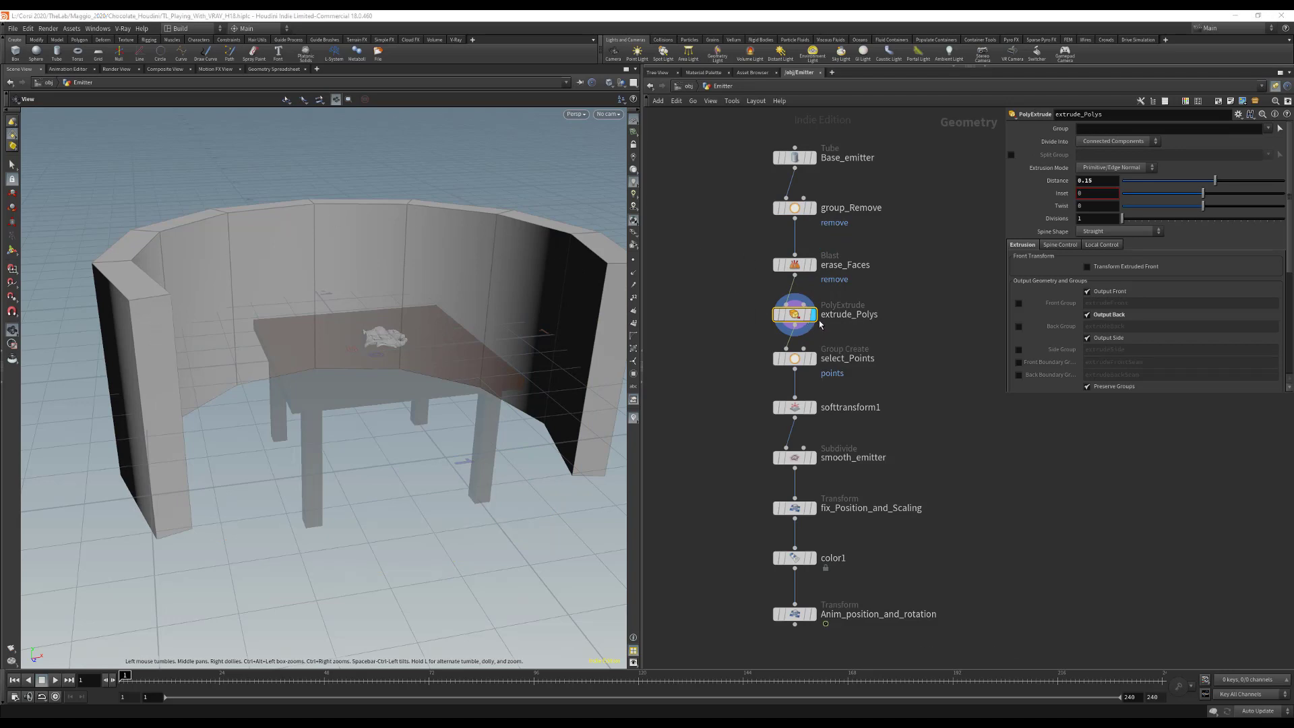
mouse_move(814, 364)
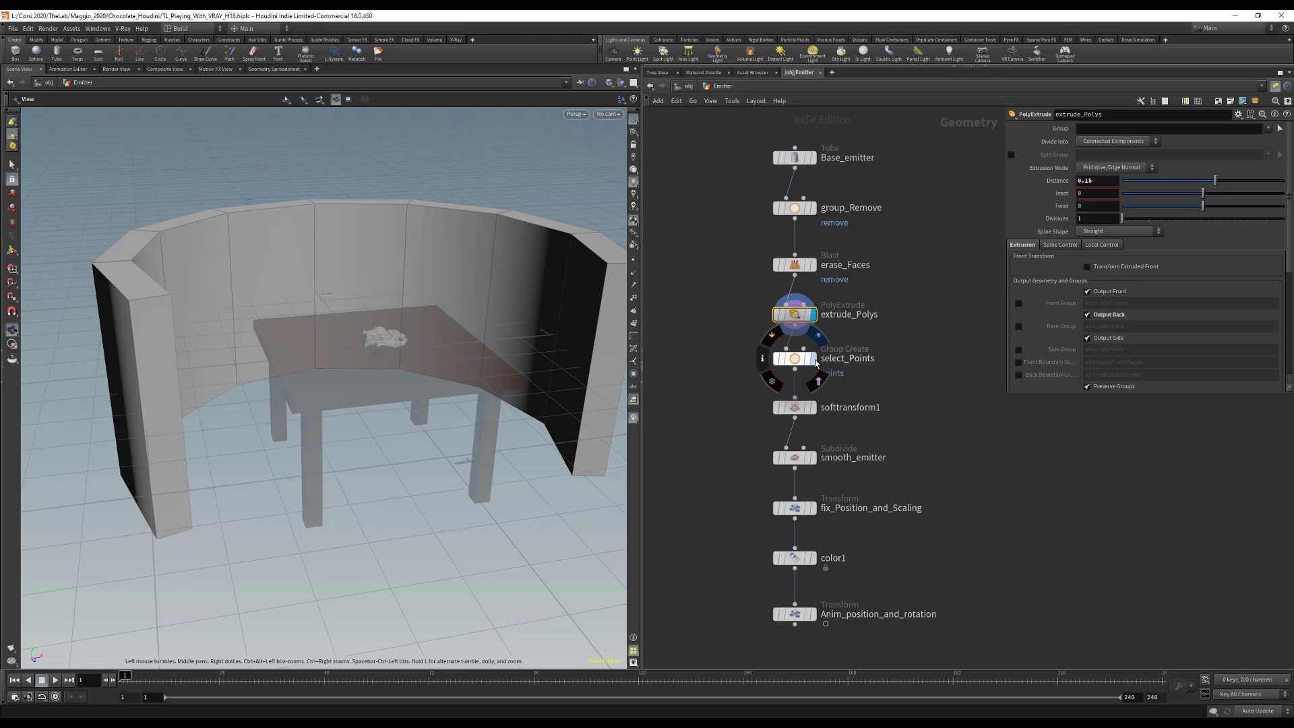
click(815, 363)
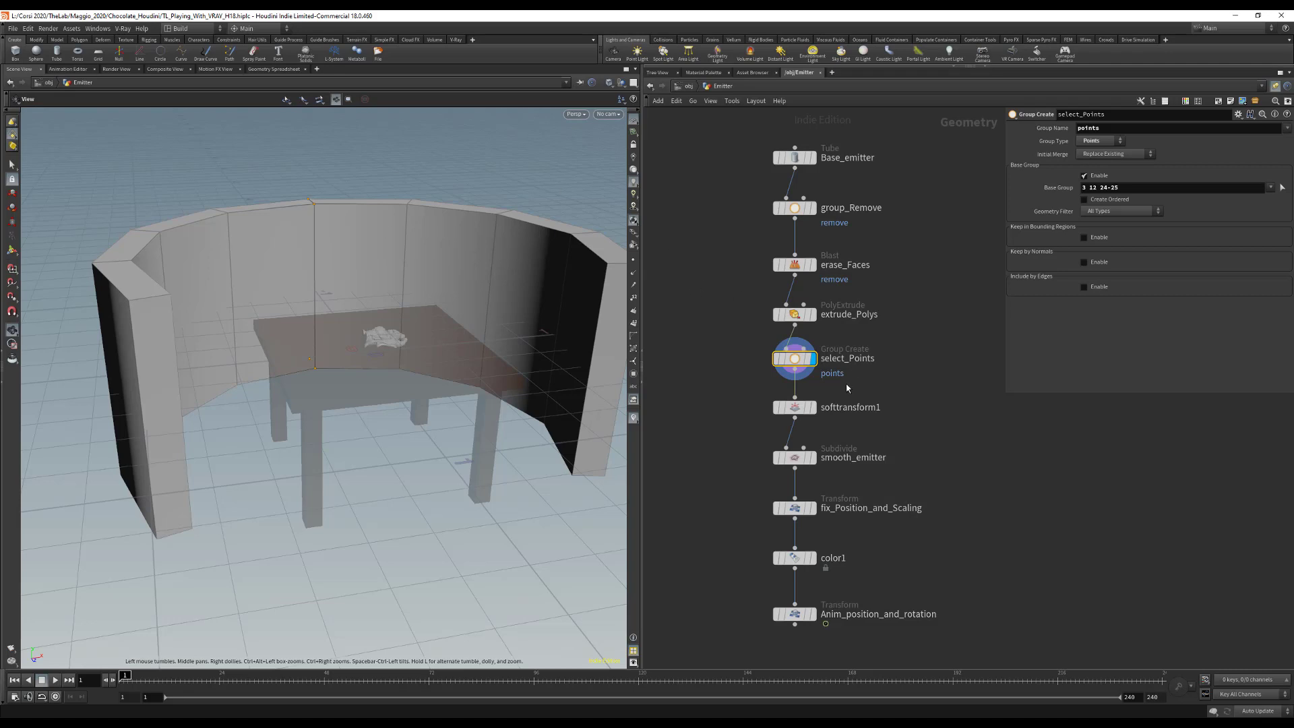
Step: Display the softtransform1 and smooth_emitter nodes in turn and examine their soft transform and subdivision settings
click(813, 407)
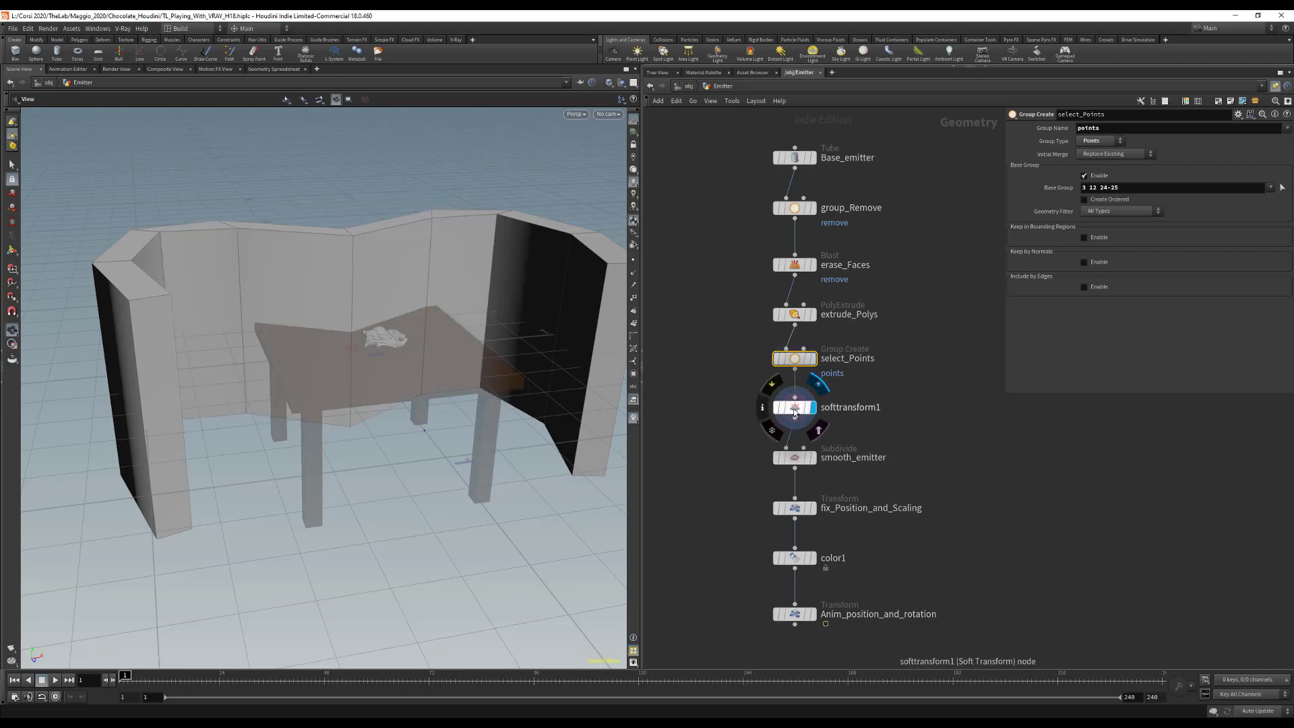
click(791, 412)
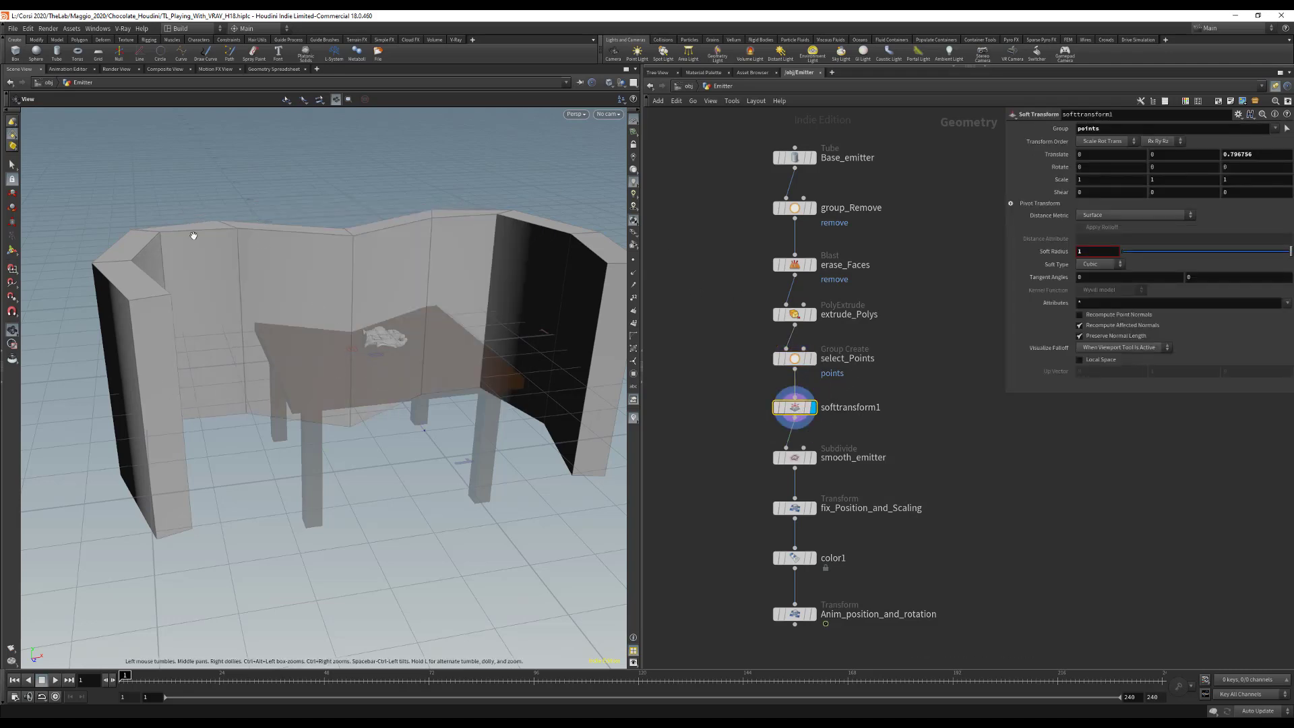
click(814, 461)
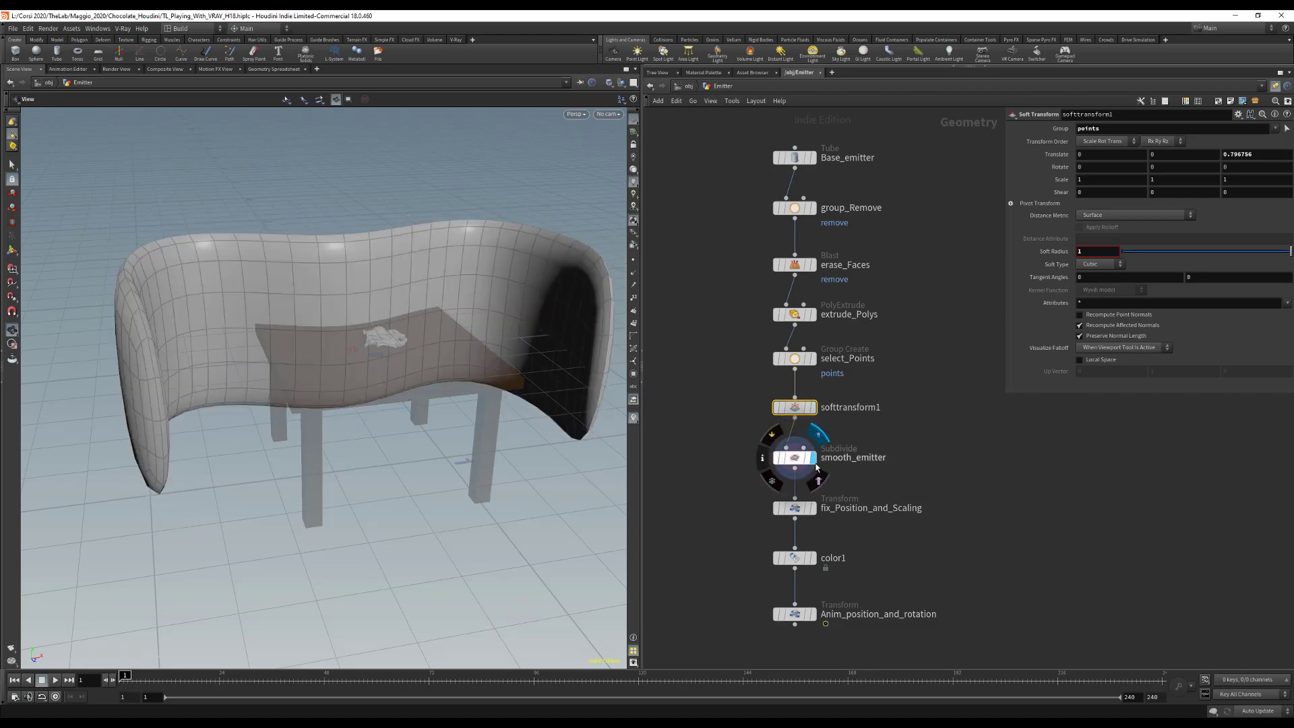
click(796, 462)
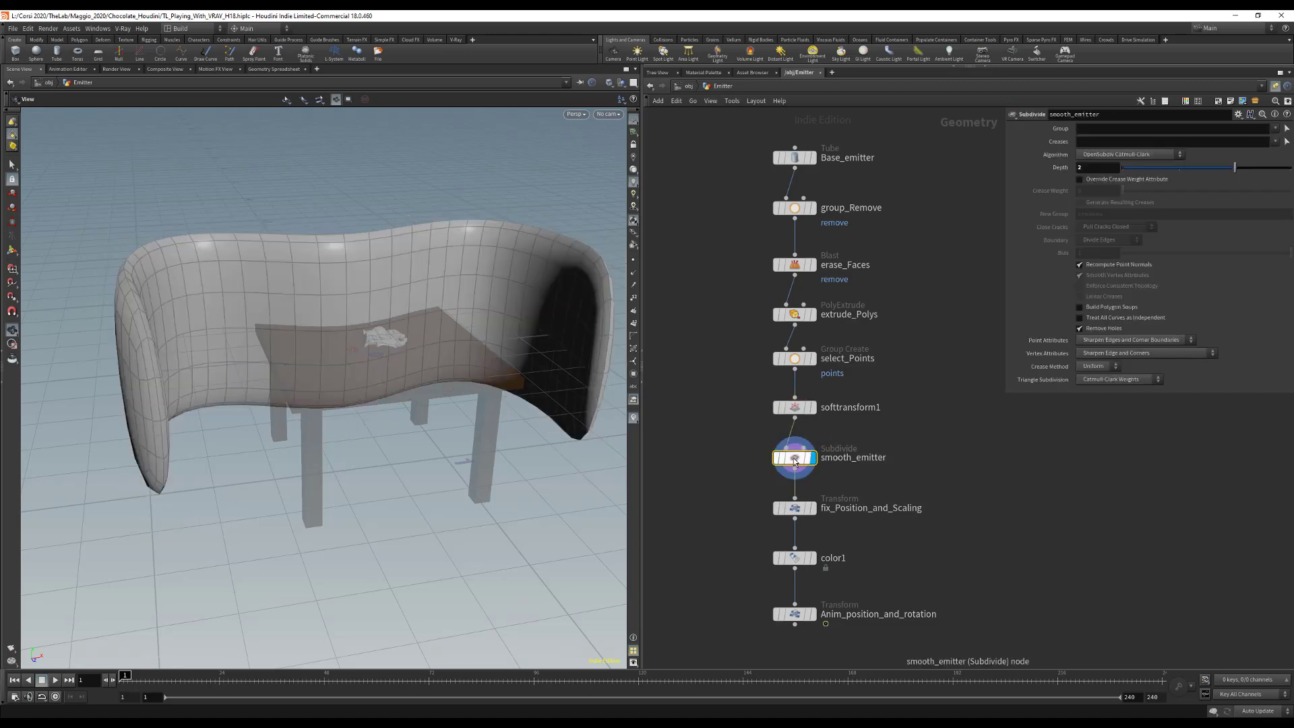
Step: Display the fix_Position_and_Scaling node and examine its transform values and the scaled emitter above the statue up close
click(811, 509)
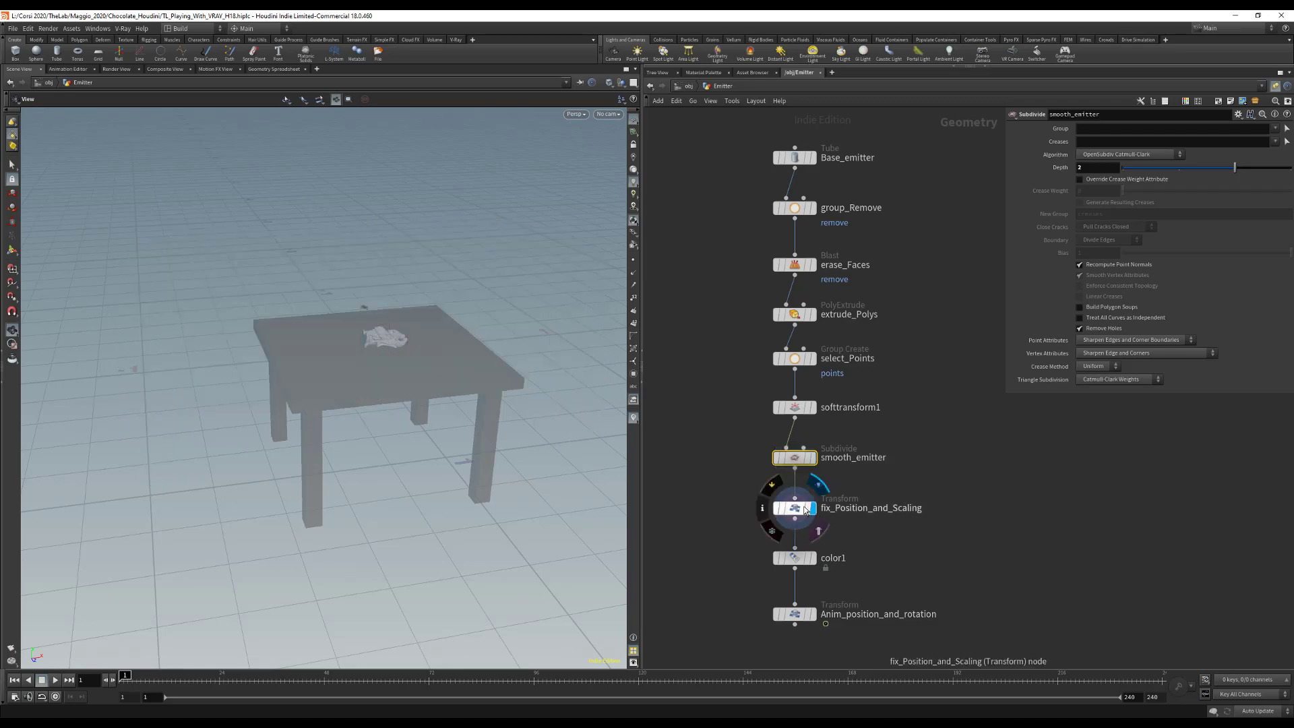
click(802, 509)
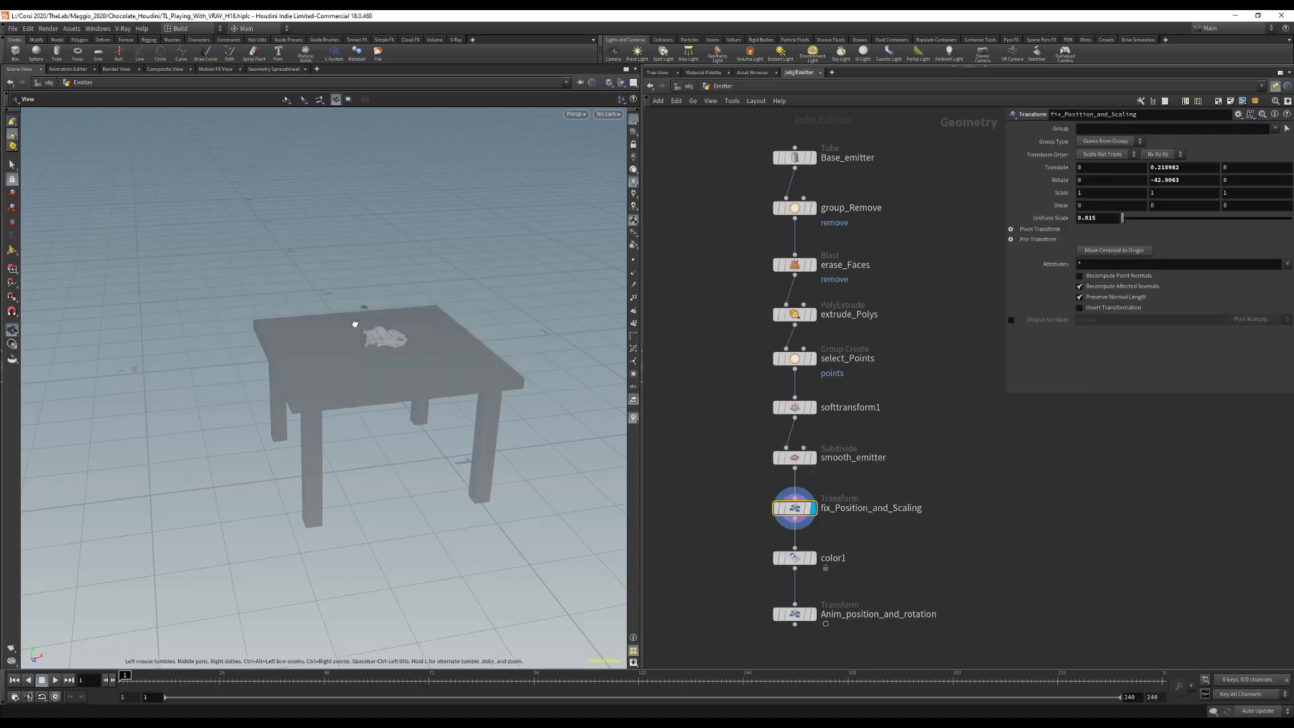
scroll(364, 335, up, 10)
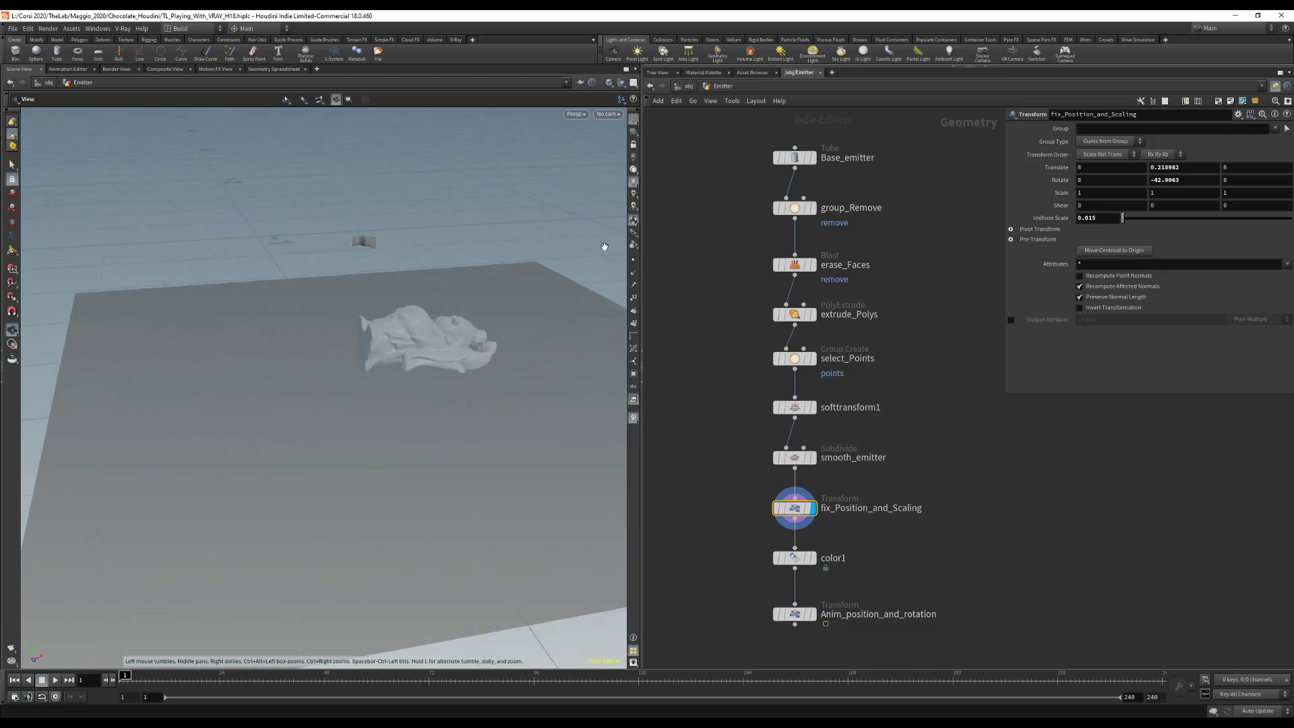
scroll(303, 347, up, 3)
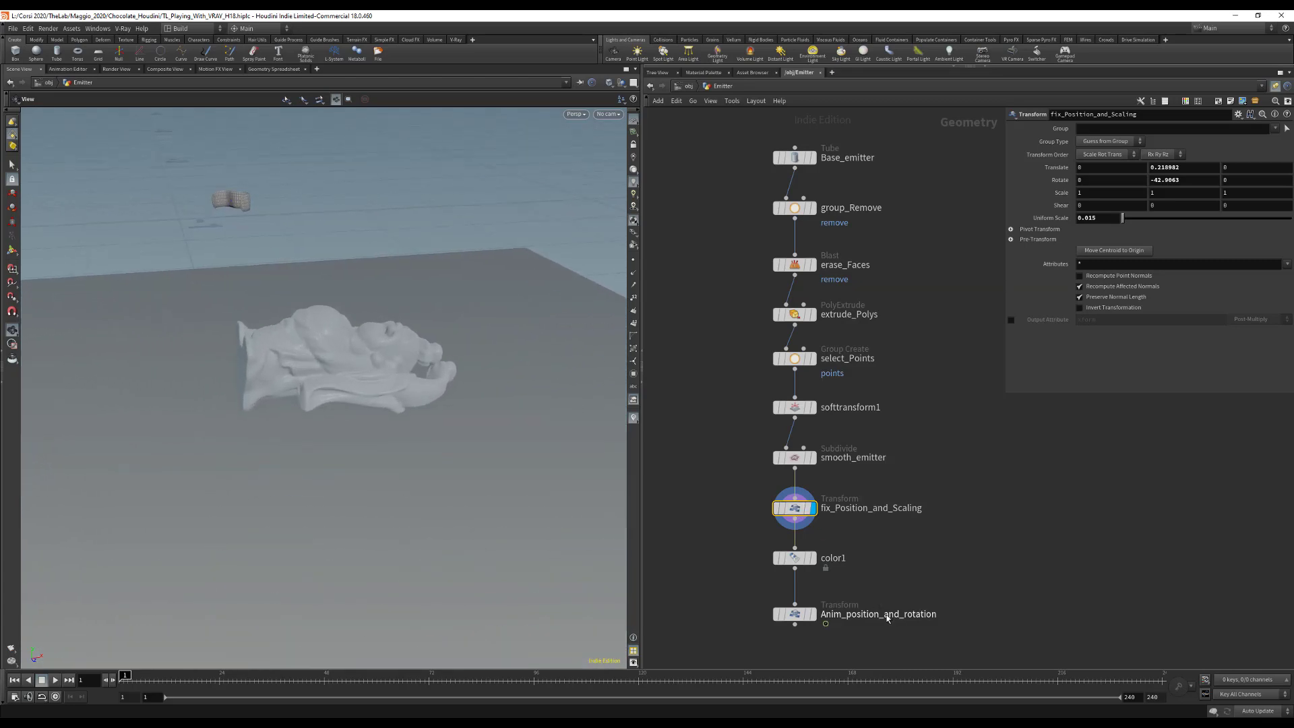
Step: Display the color1 and Anim_position_and_rotation nodes in turn and examine the emitter's colour and keyframed transform settings
click(812, 558)
click(802, 558)
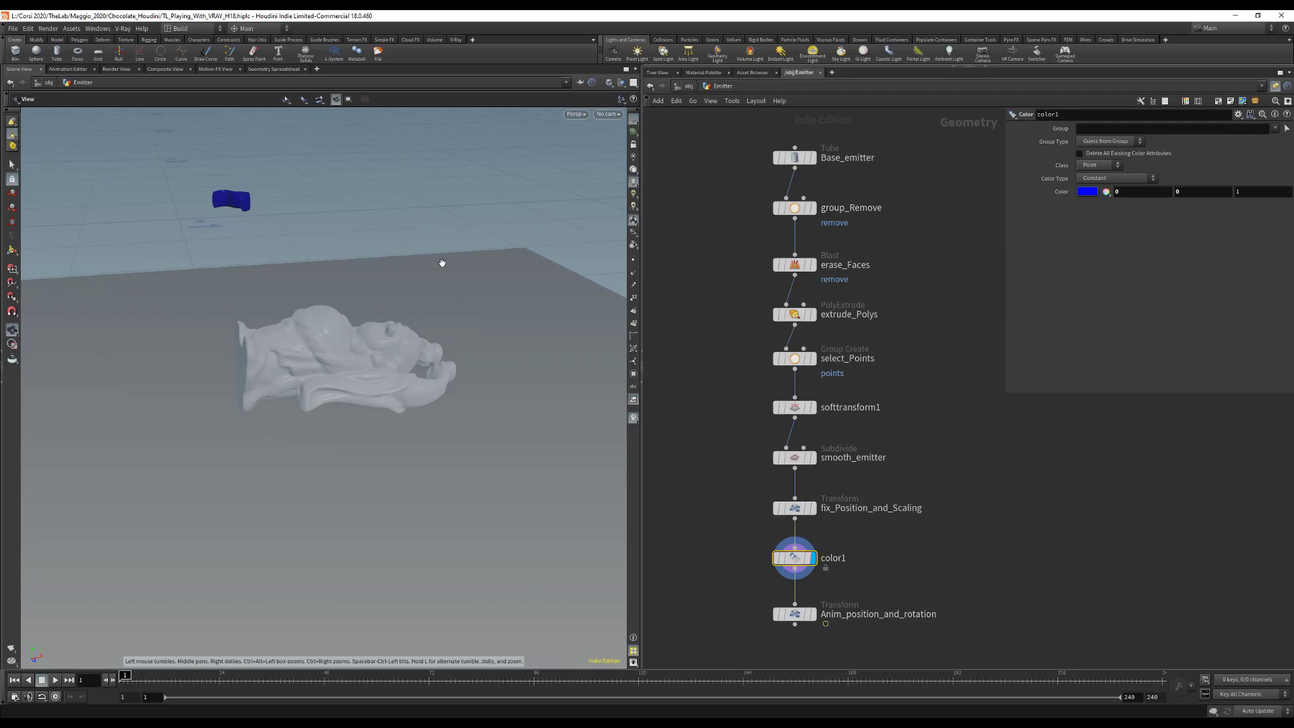
click(796, 621)
click(795, 621)
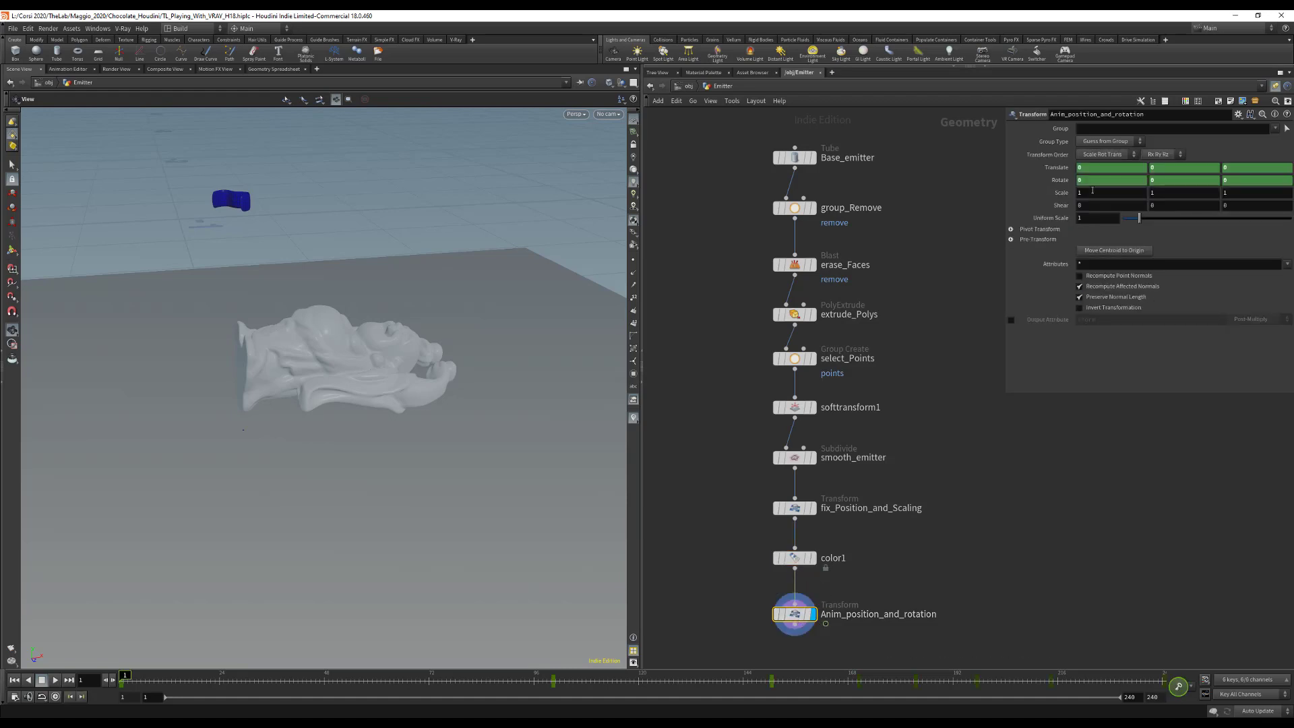
Step: Examine the animation curves of the Translate and Rotate channels on Anim_position_and_rotation, then check the emitter above the statue
shift+click(1074, 170)
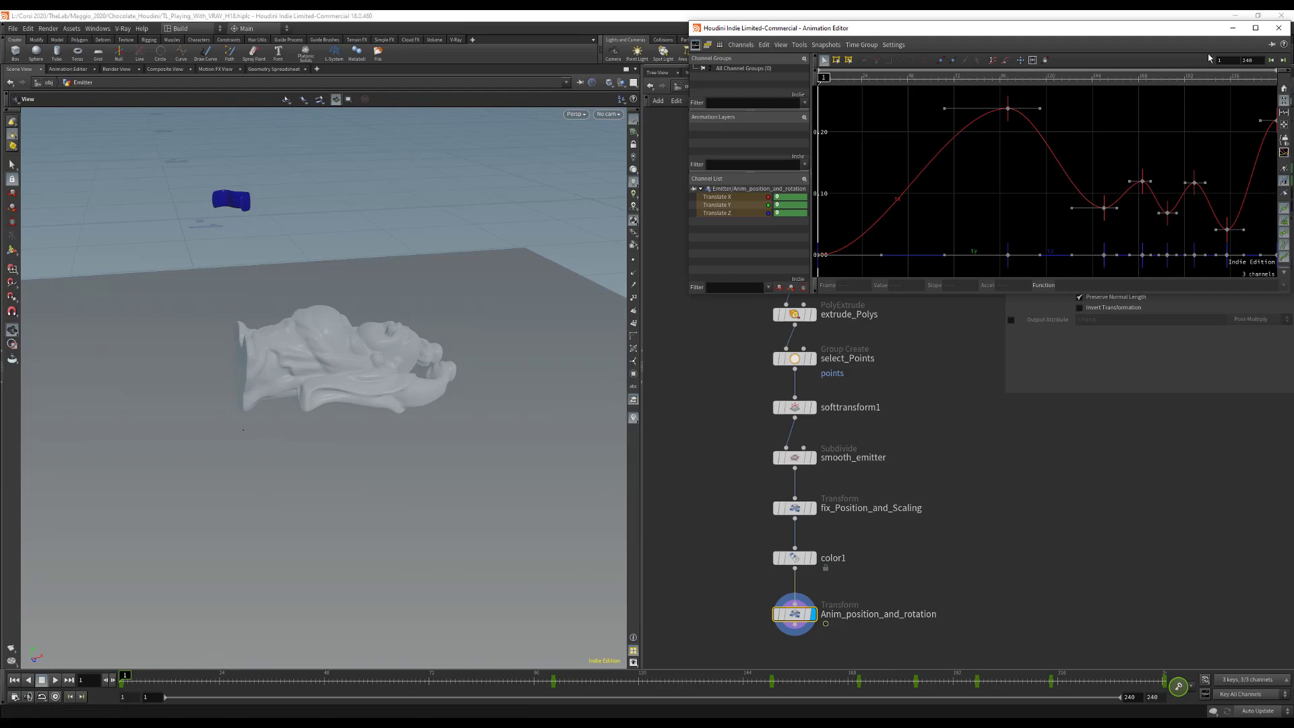
click(1278, 28)
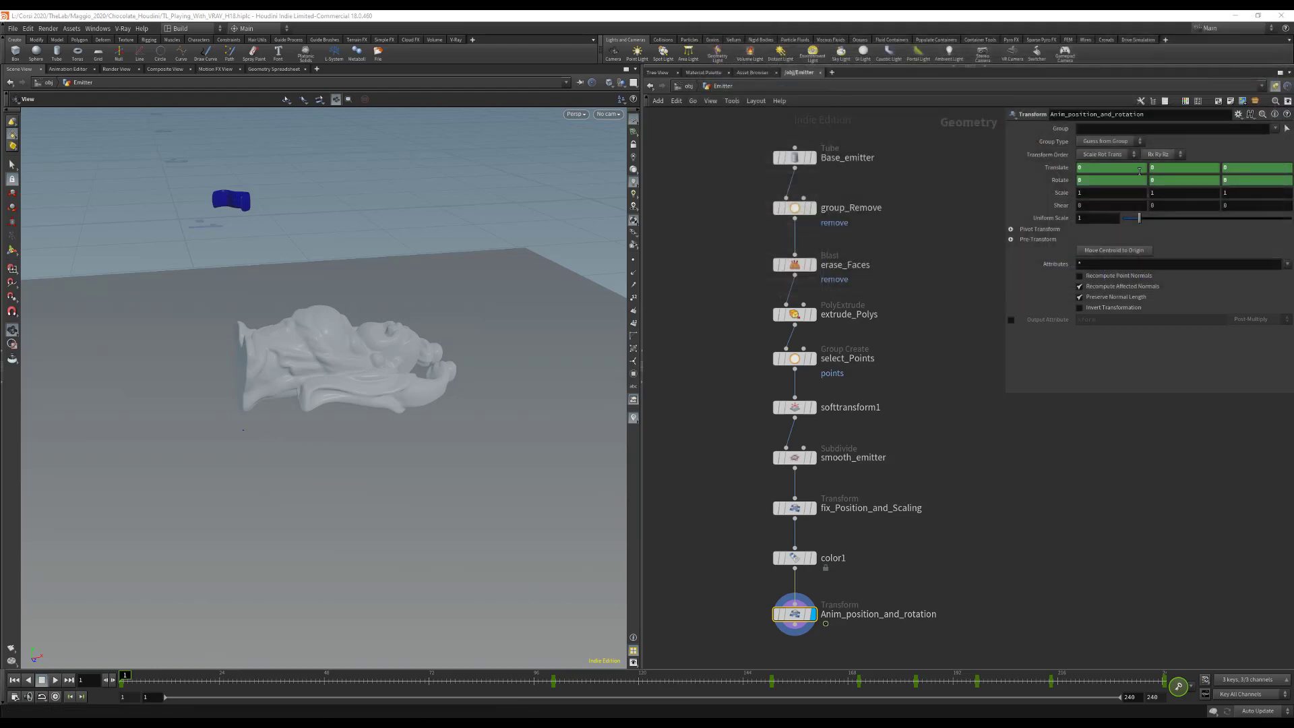
shift+click(1078, 180)
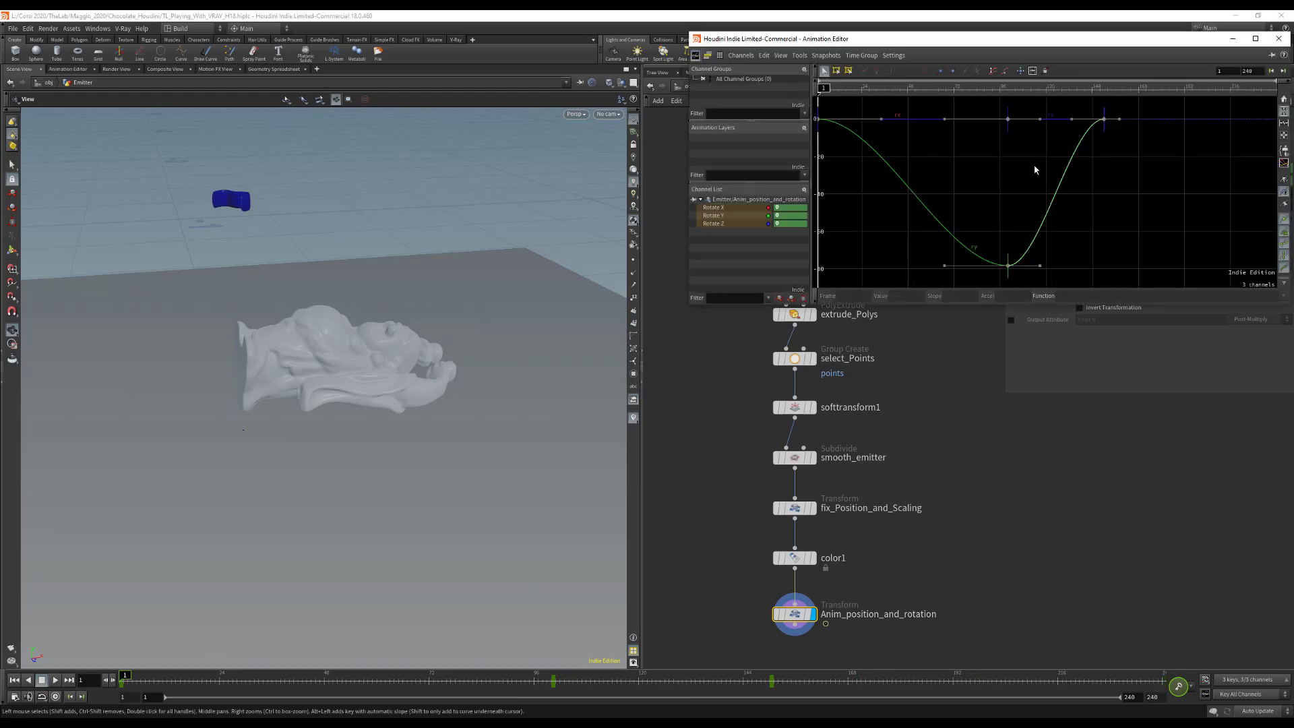
click(1279, 38)
drag(136, 674, 118, 634)
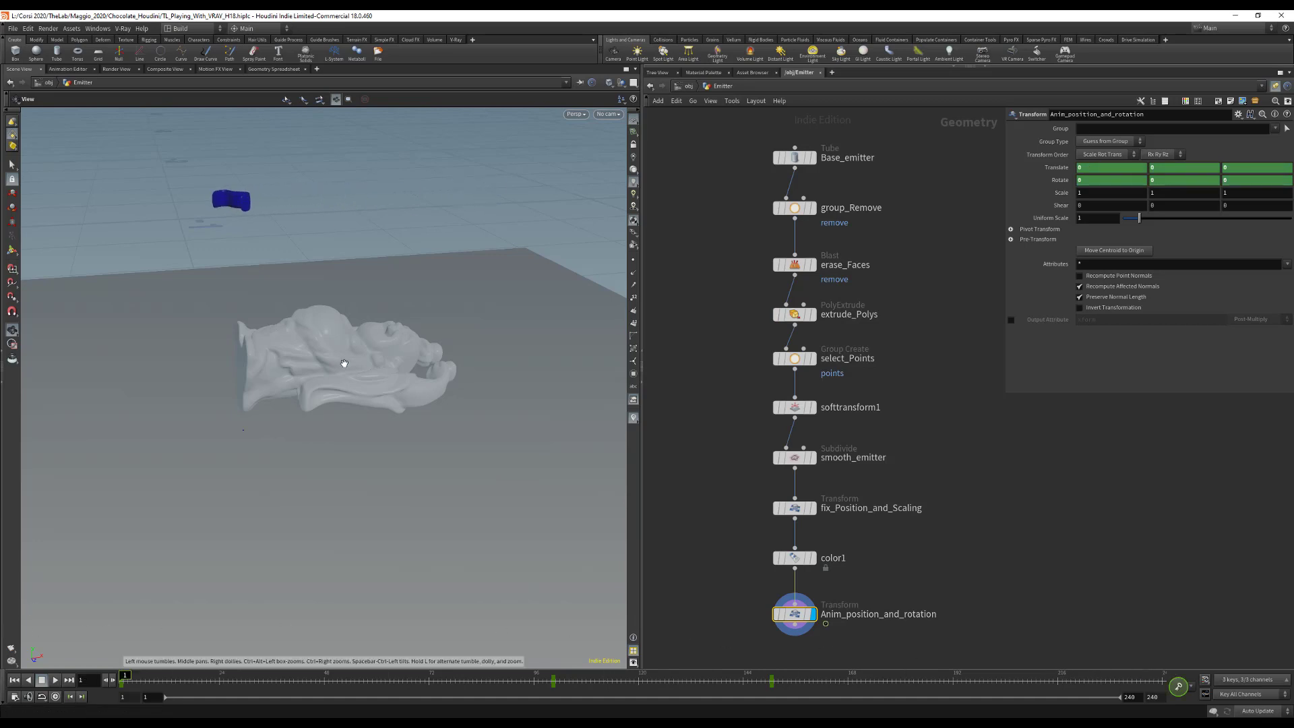
mouse_move(340, 352)
mouse_down()
mouse_move(303, 397)
mouse_move(283, 378)
mouse_move(297, 373)
mouse_up()
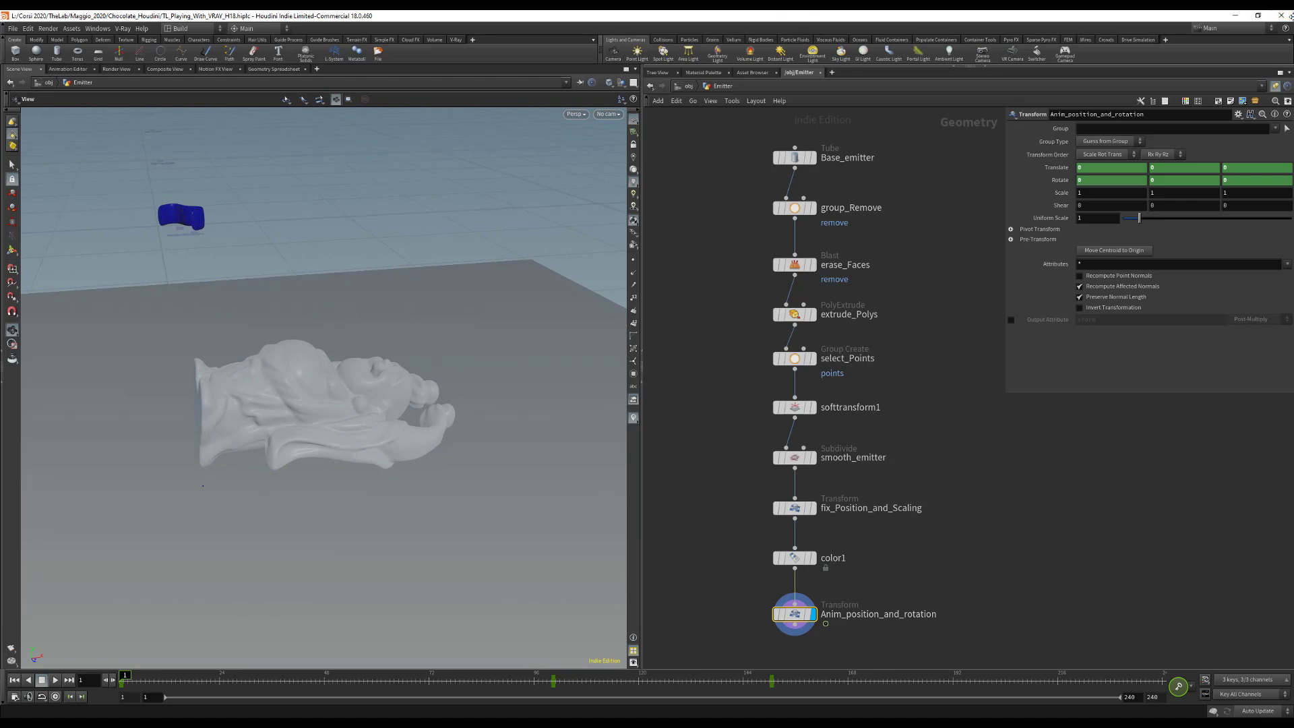
Step: Save the scene file and return to the object level
click(15, 29)
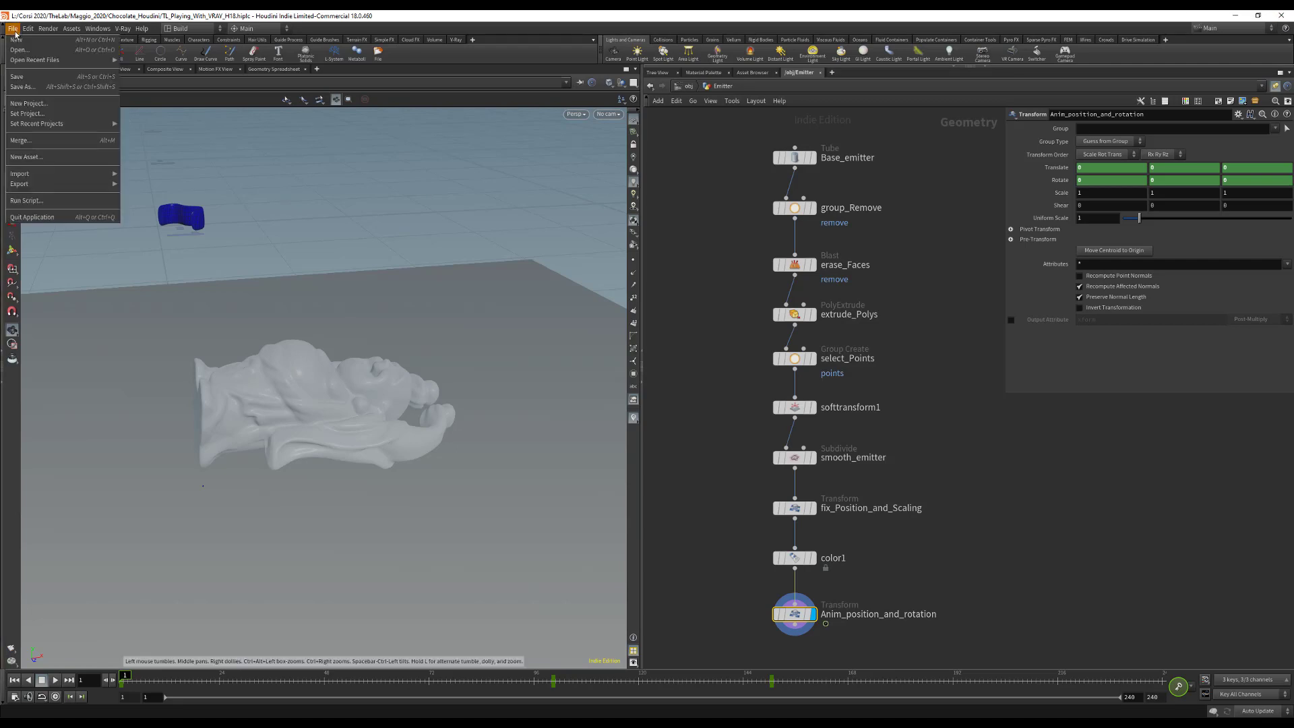
click(27, 80)
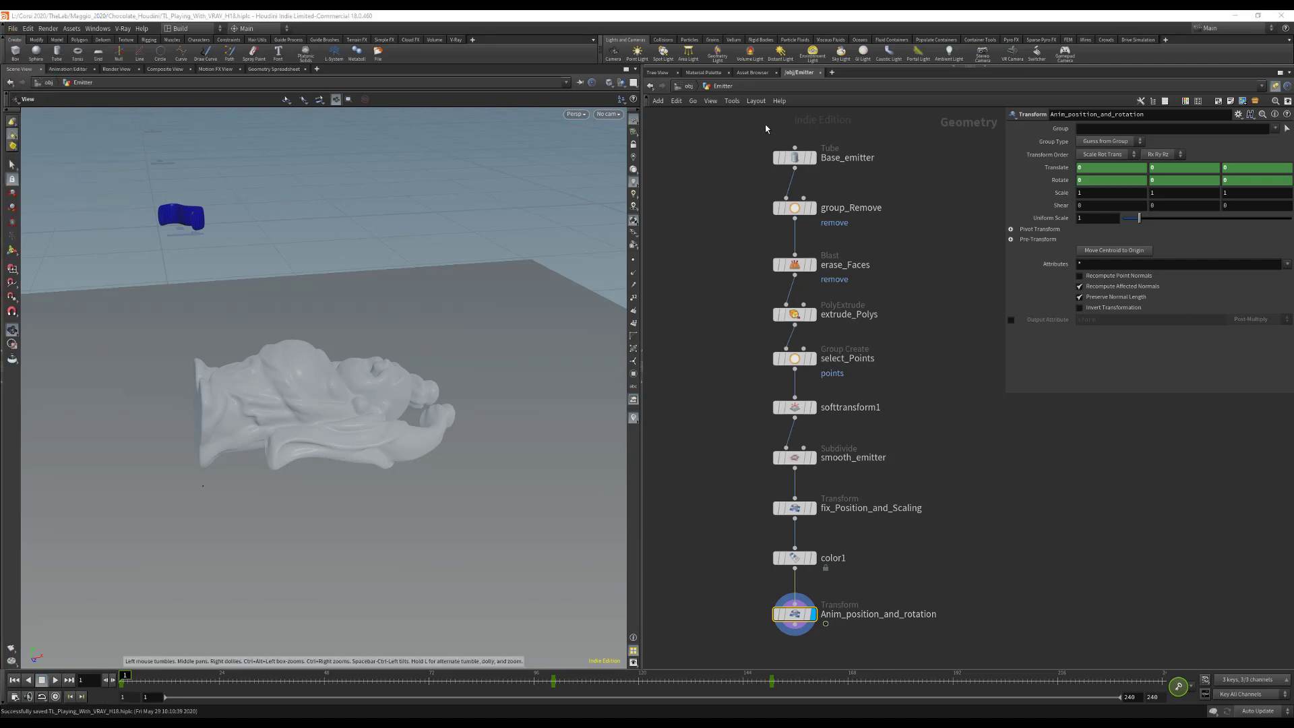
click(687, 87)
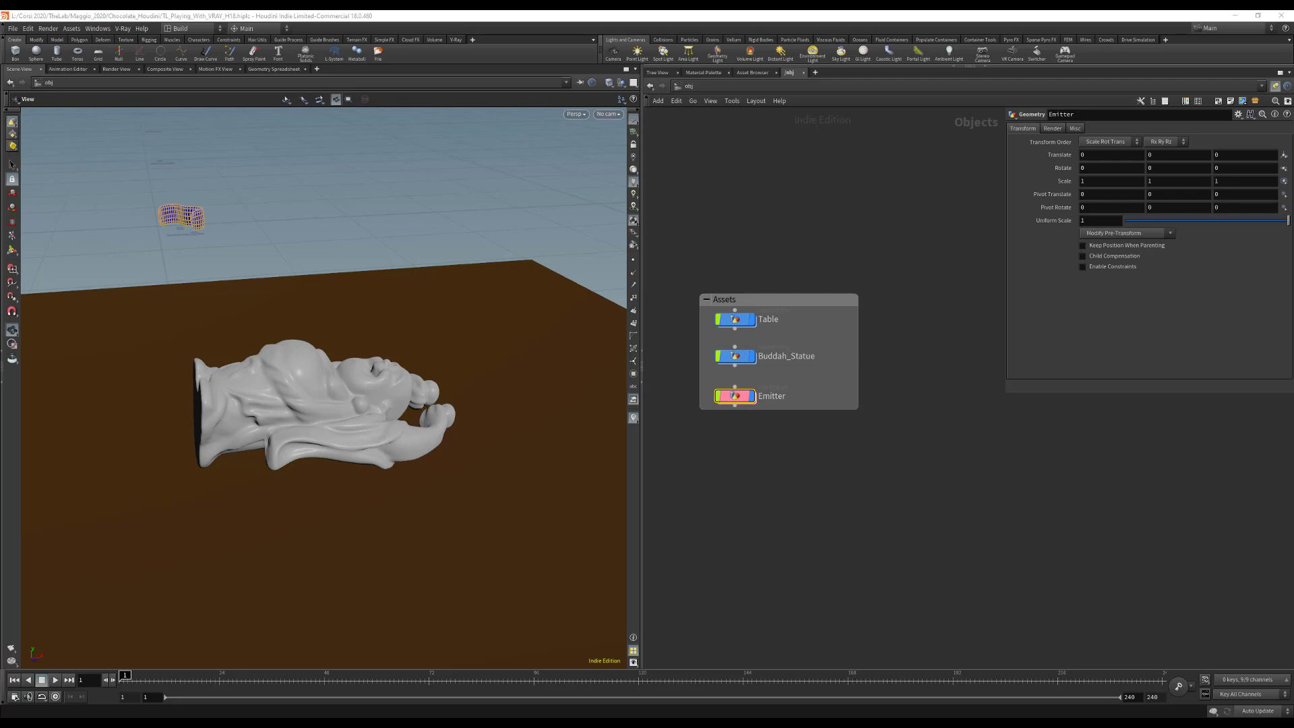
Step: Emit a particle fluid from the Emitter object, without linking it to an existing fluid object
middle_drag(782, 244, 766, 168)
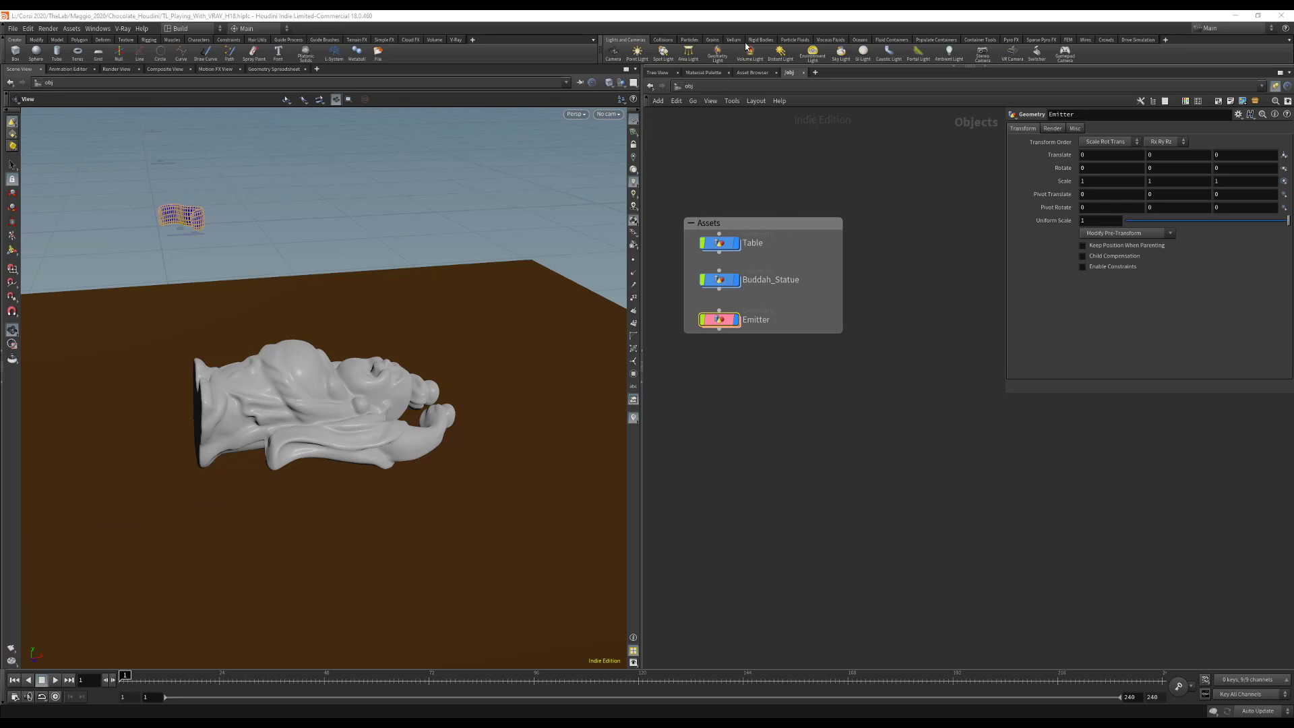
click(795, 41)
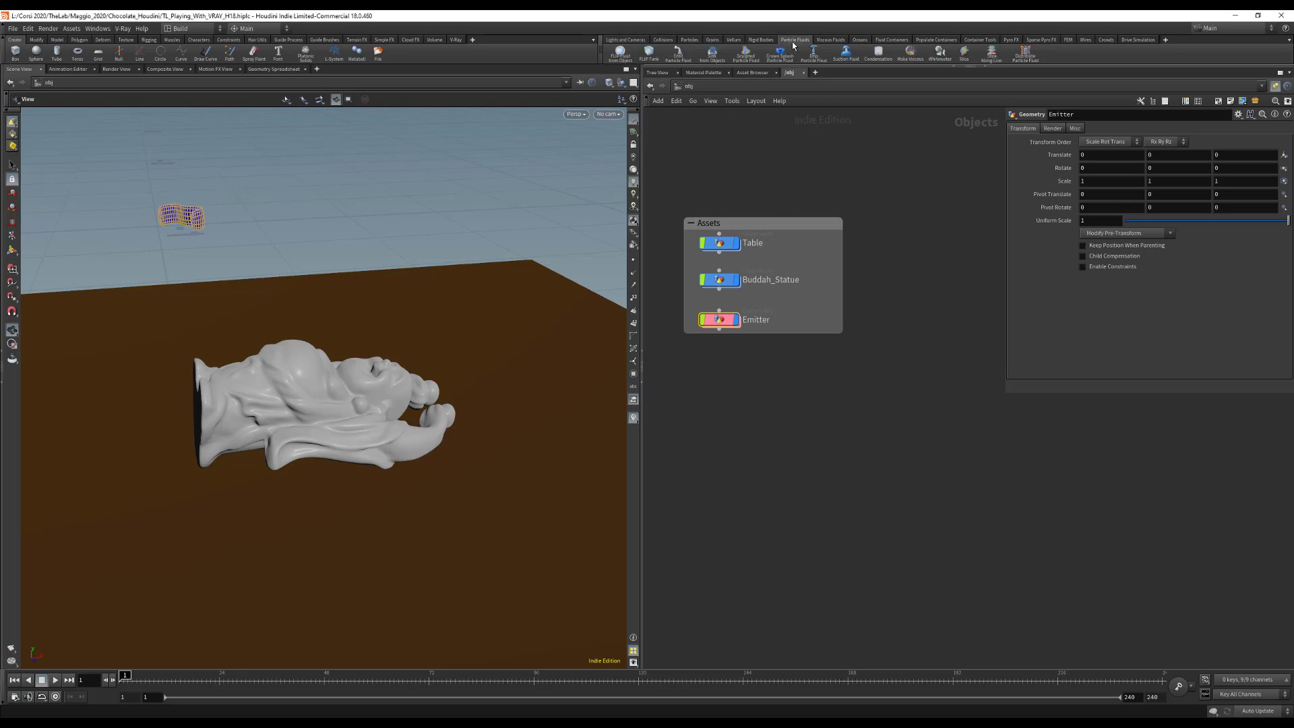
click(680, 54)
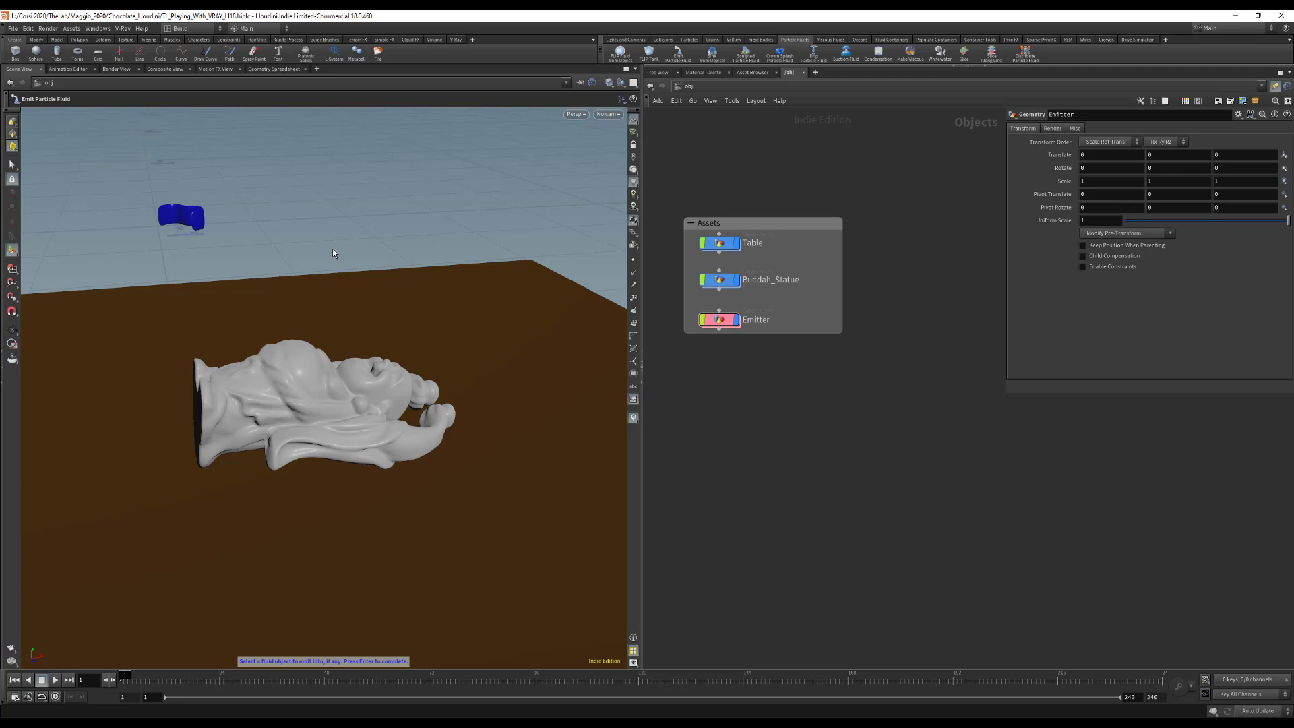
key(Return)
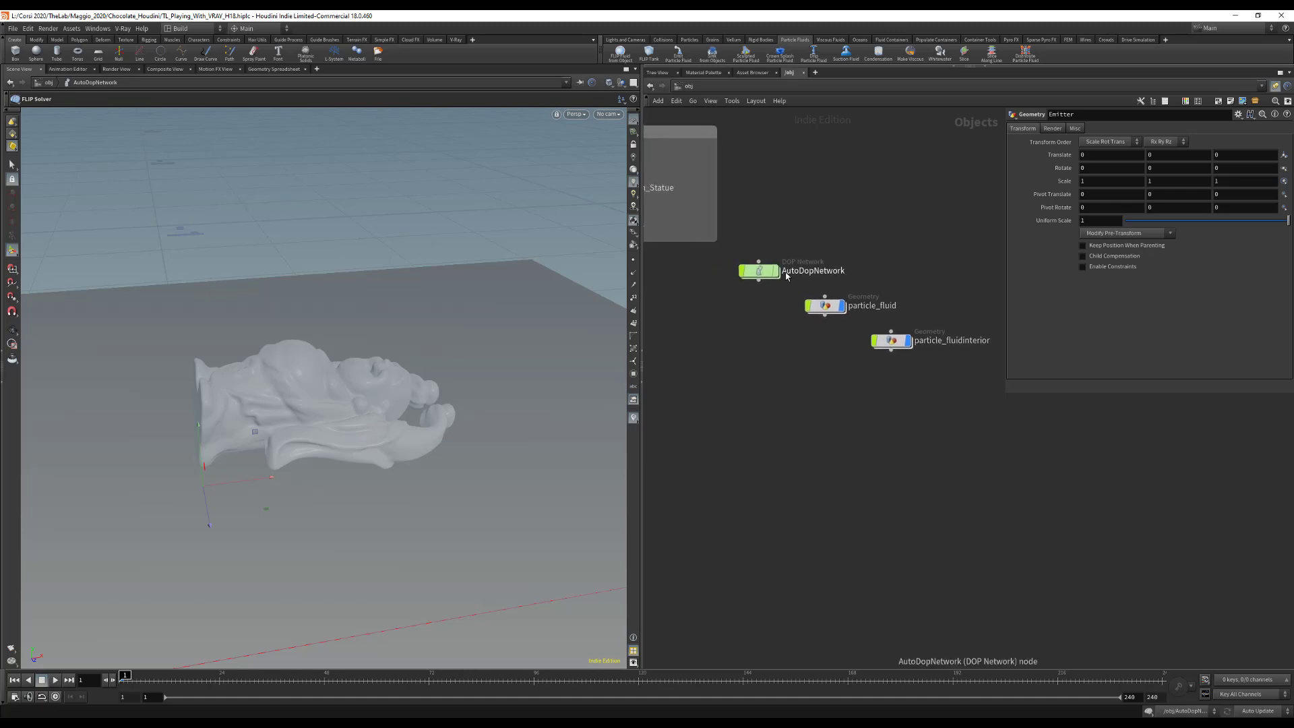
Step: Stack the AutoDopNetwork, particle_fluid and particle_fluidinterior nodes in a column beside the Assets box
drag(769, 273, 796, 156)
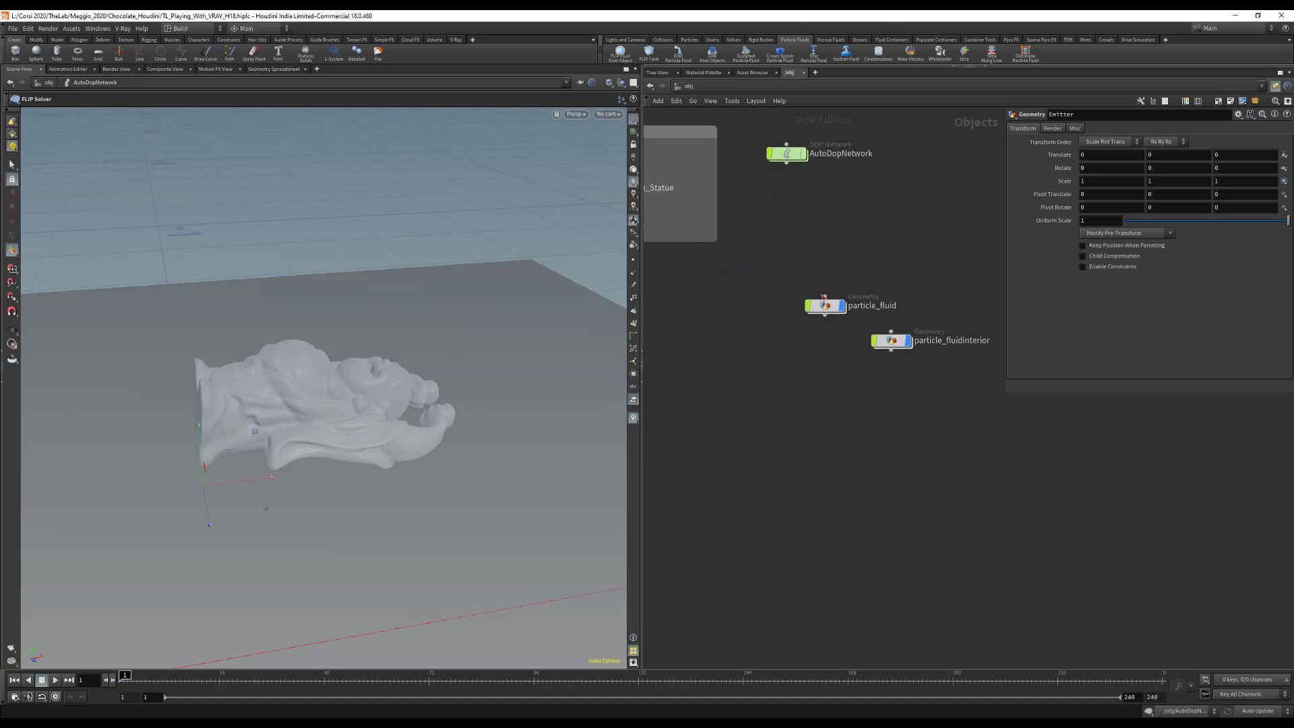
drag(825, 306, 787, 184)
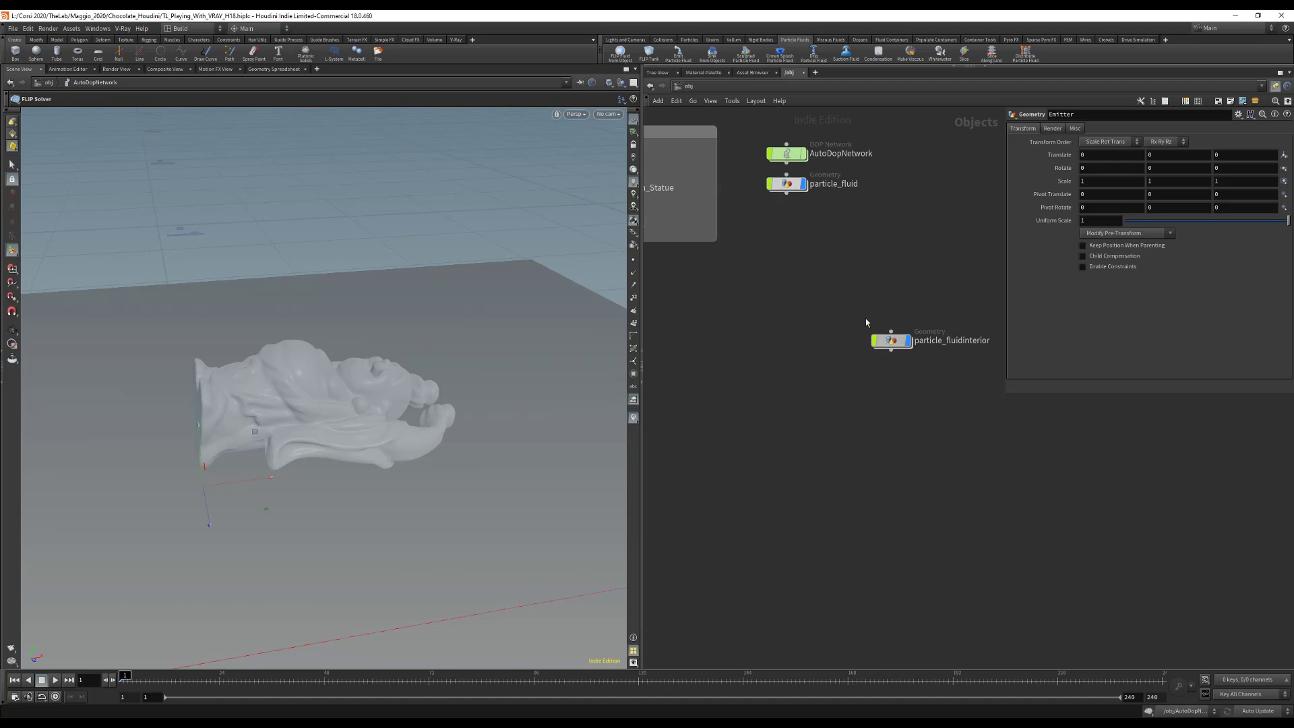
drag(889, 349, 780, 225)
key(h)
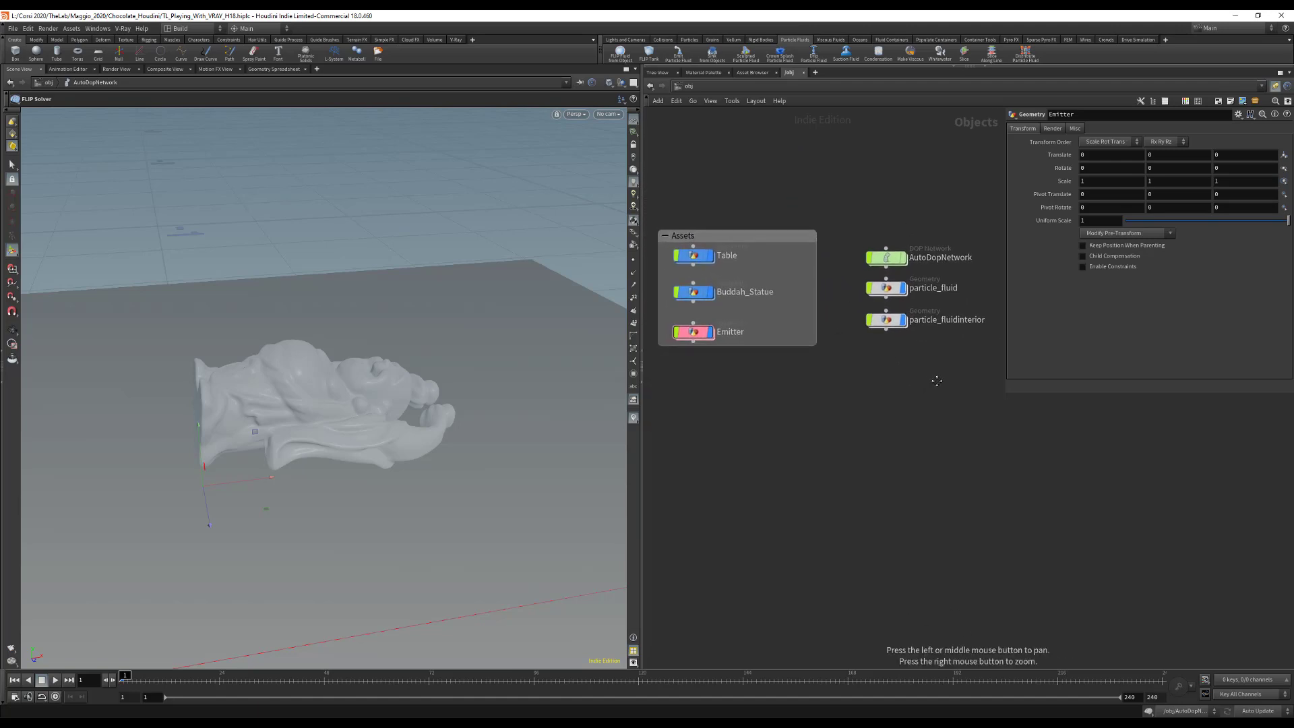
Step: Select the particle_fluidinterior, particle_fluid and AutoDopNetwork nodes in turn and examine what the fluid setup contains
mouse_move(890, 319)
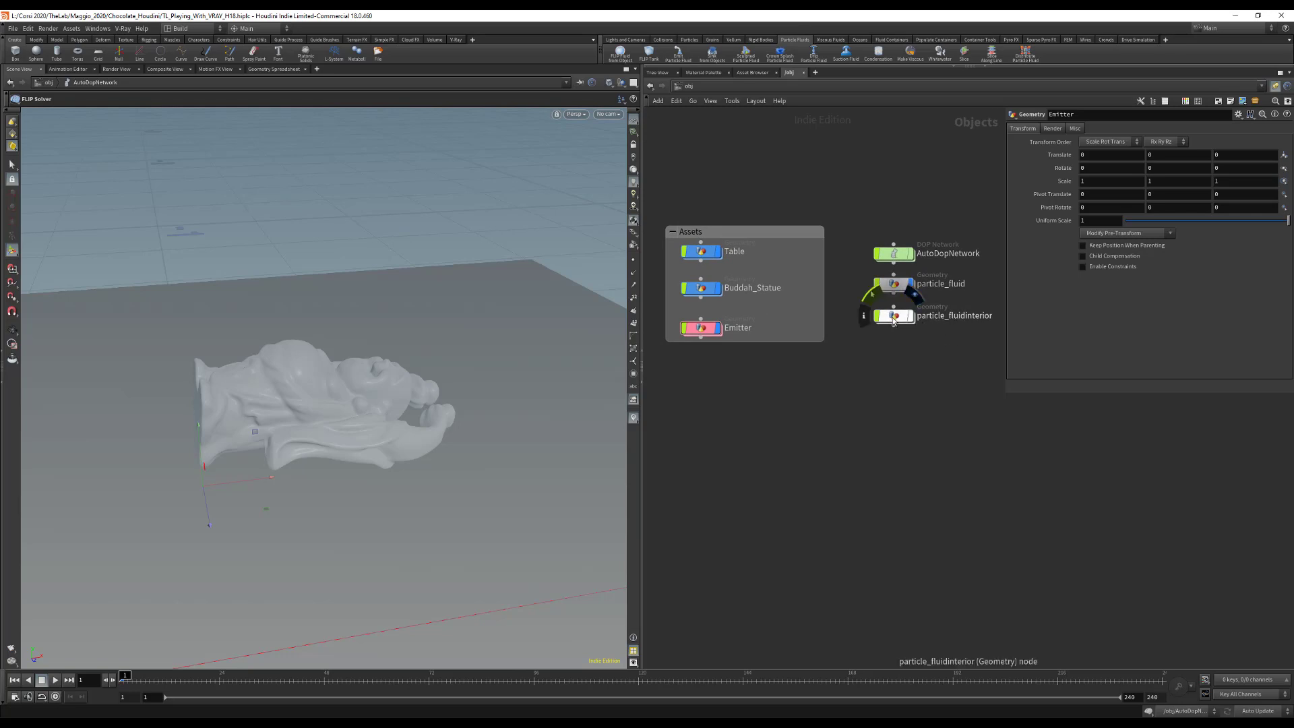
click(893, 317)
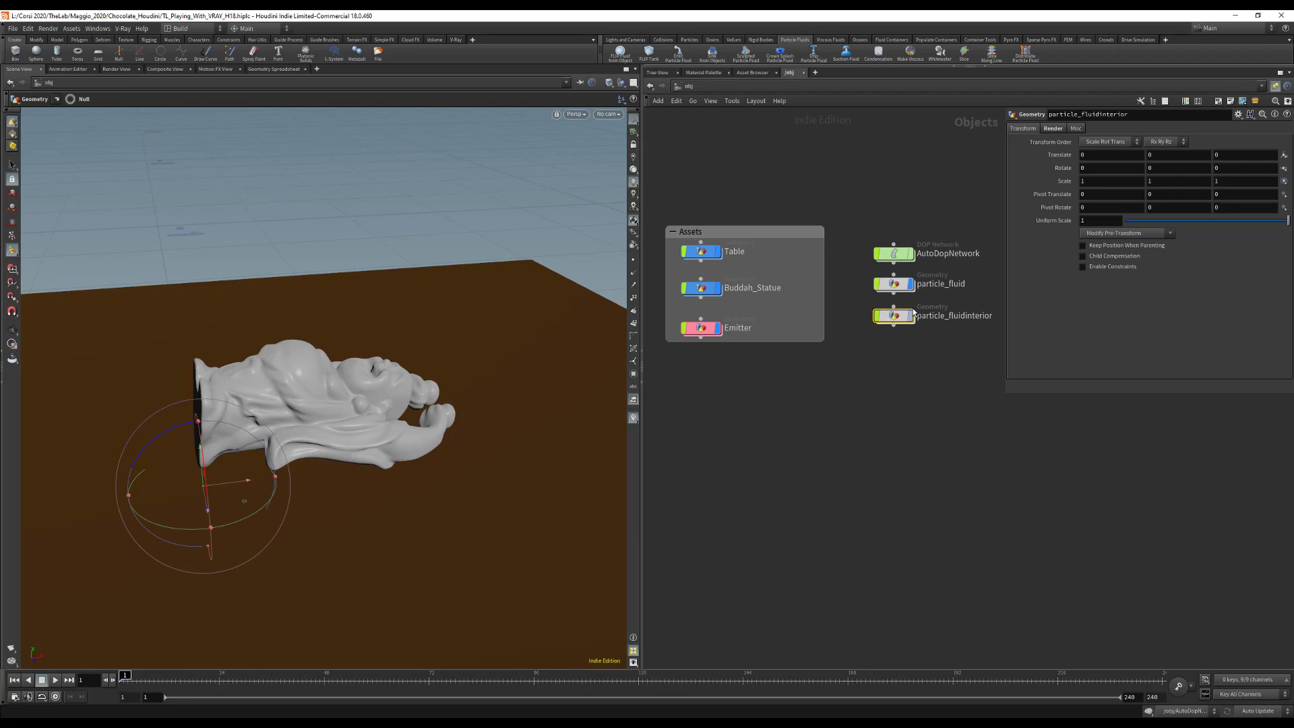
click(894, 285)
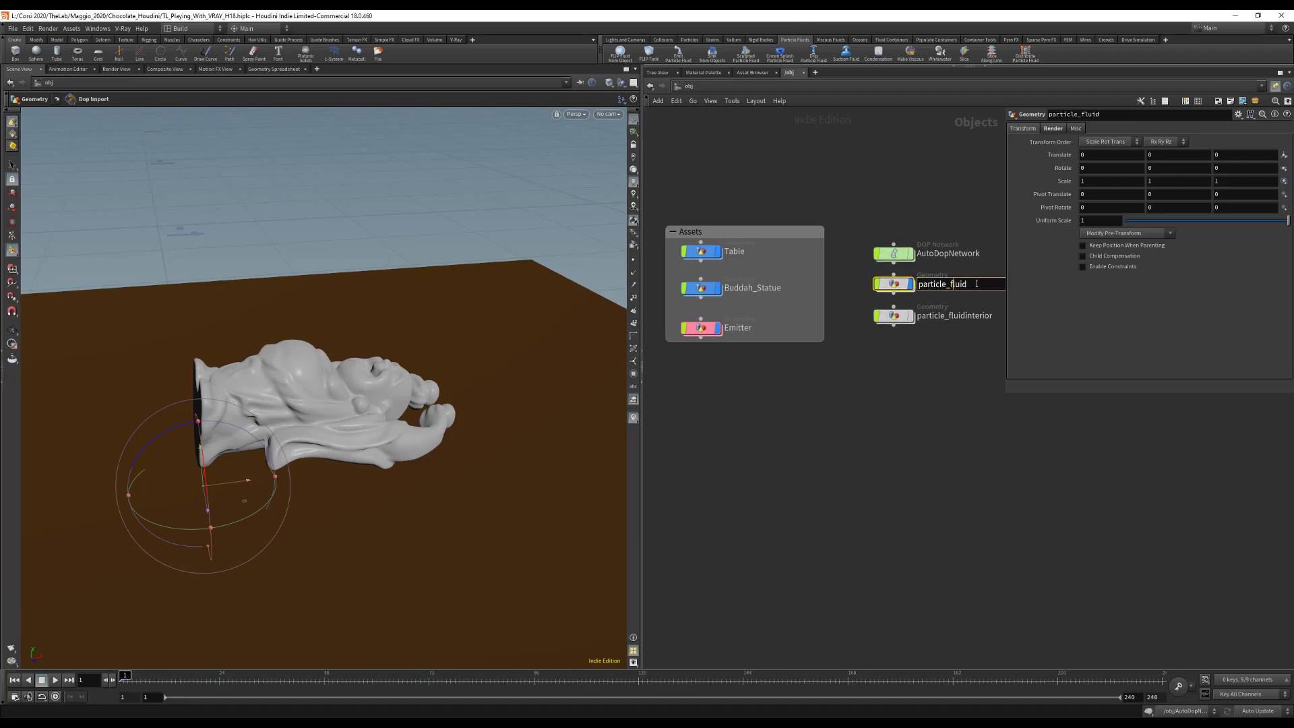
click(897, 255)
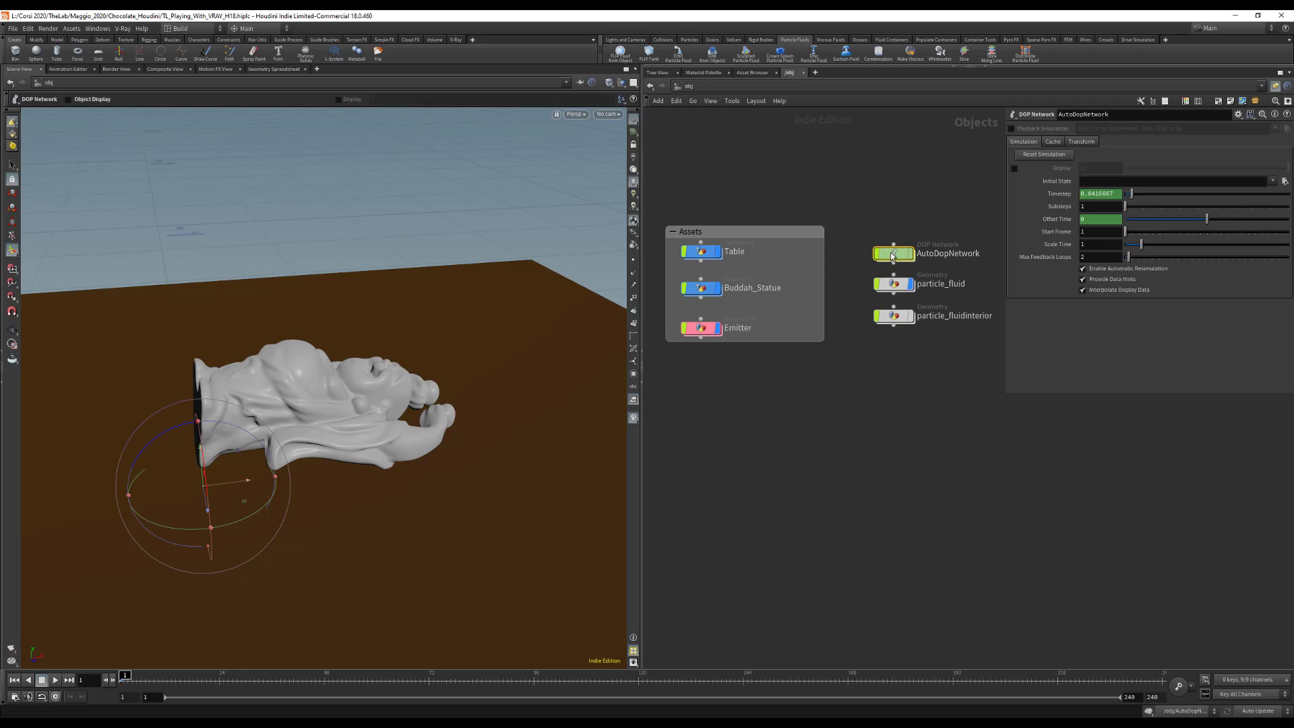
Step: Space the three fluid nodes level with the Assets nodes and enclose them in a new network box
mouse_move(899, 322)
mouse_down()
mouse_move(900, 333)
mouse_move(894, 298)
mouse_up()
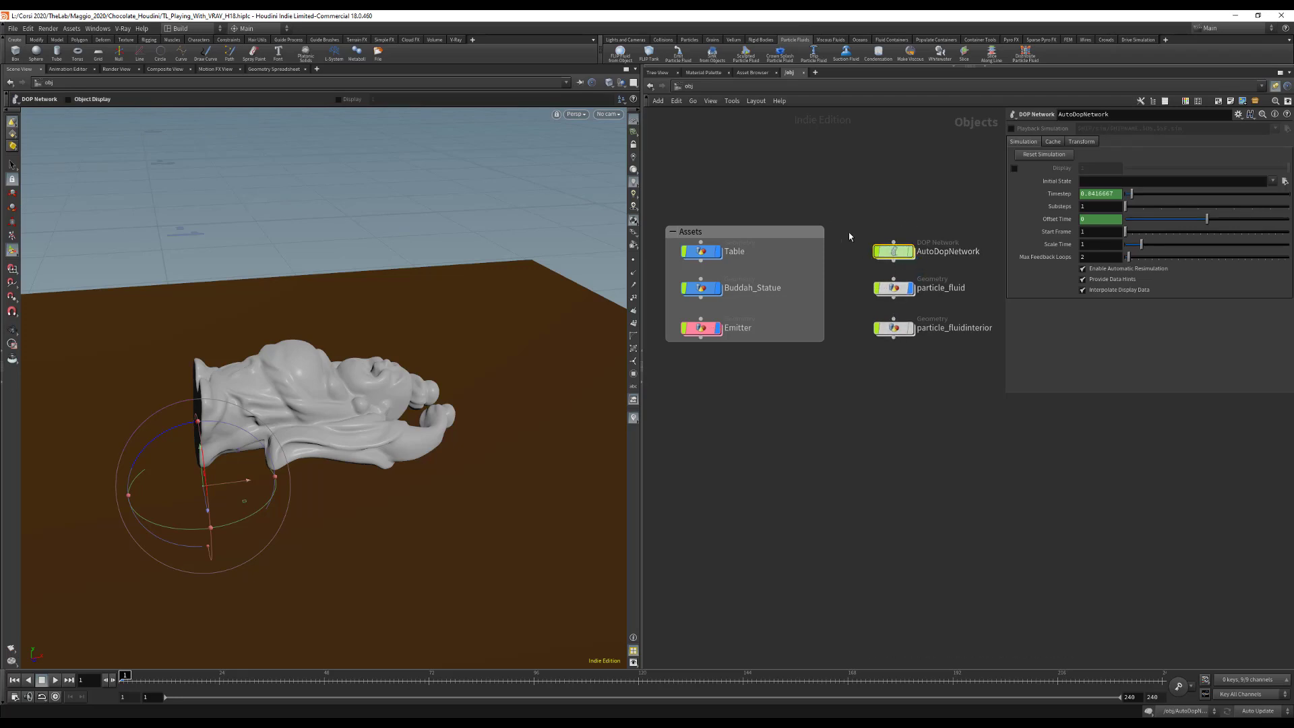
drag(848, 232, 964, 357)
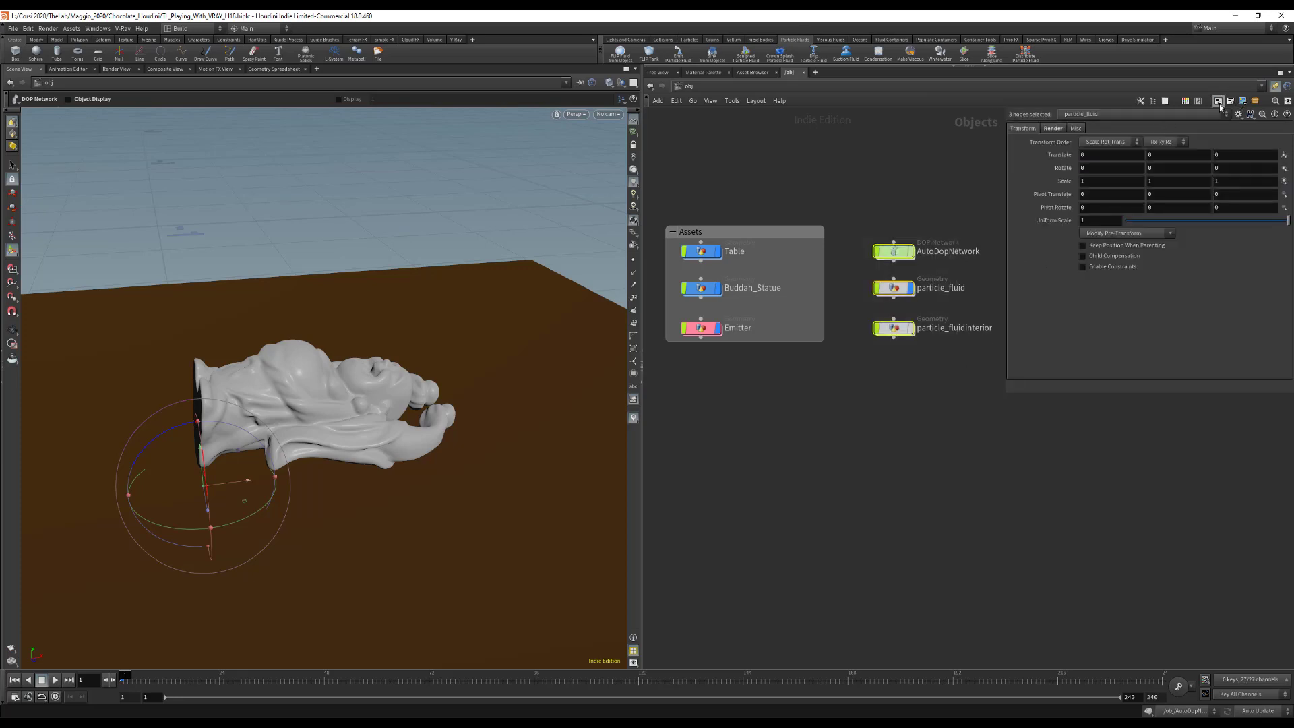
key(shift+o)
drag(969, 268, 1020, 267)
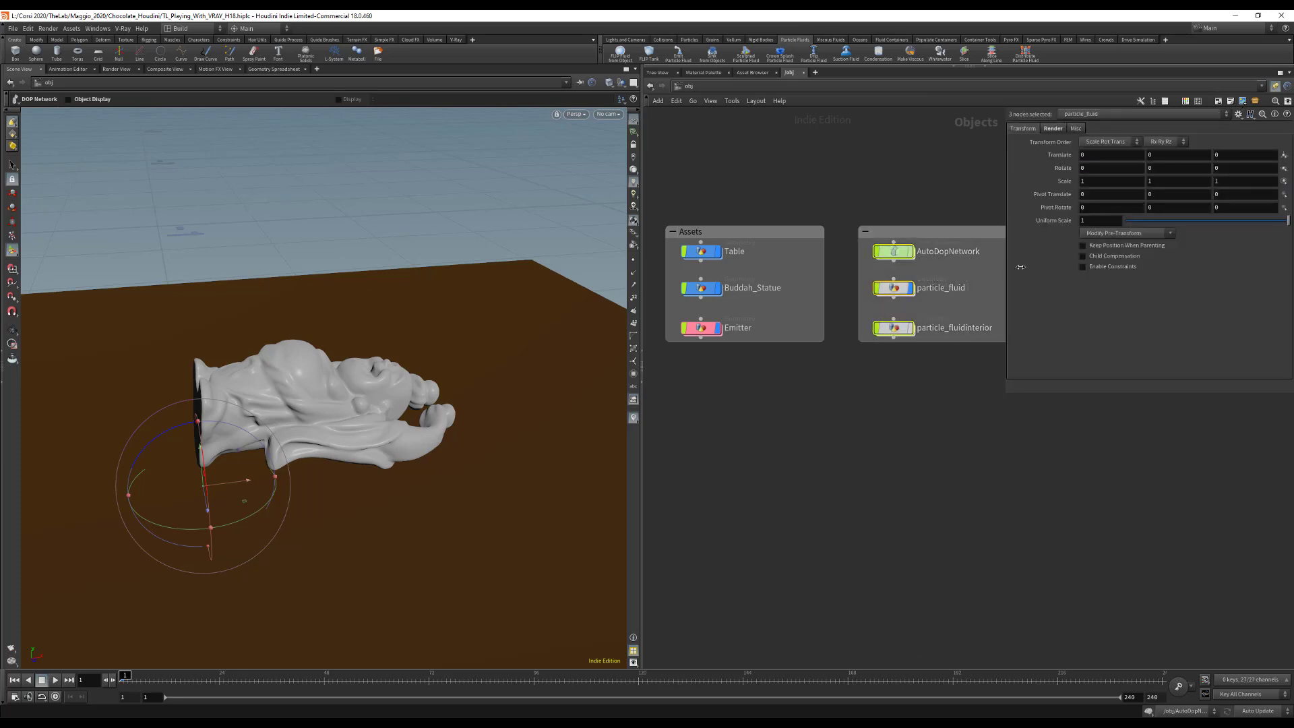
Step: Title the fluid nodes' network box "Chocolate sim", colour it purple and save the scene
double_click(927, 232)
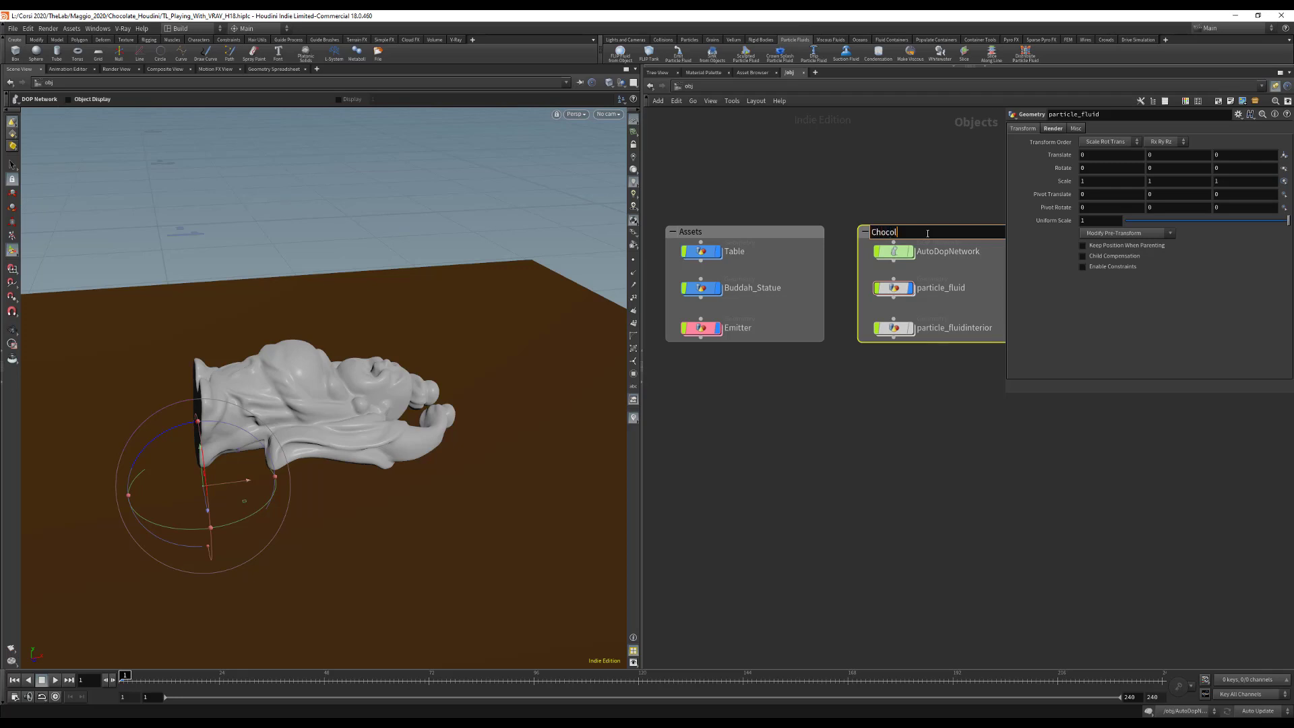
key(Return)
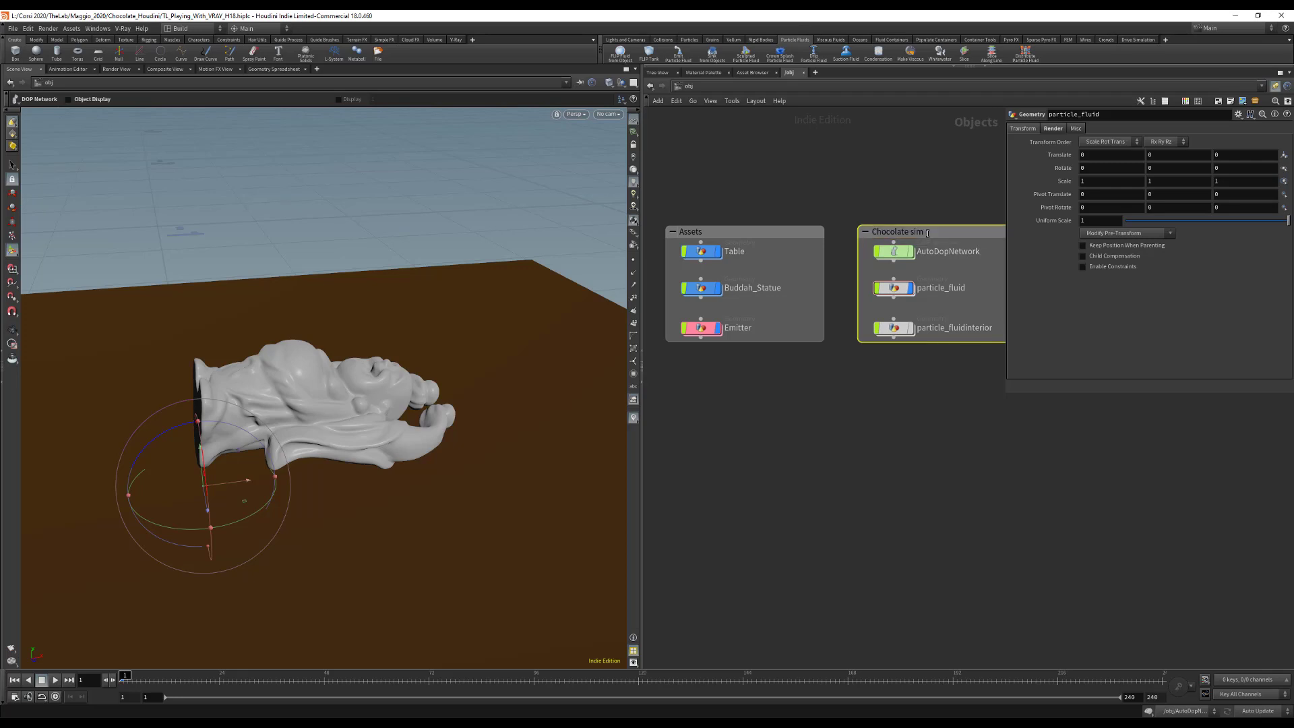
key(c)
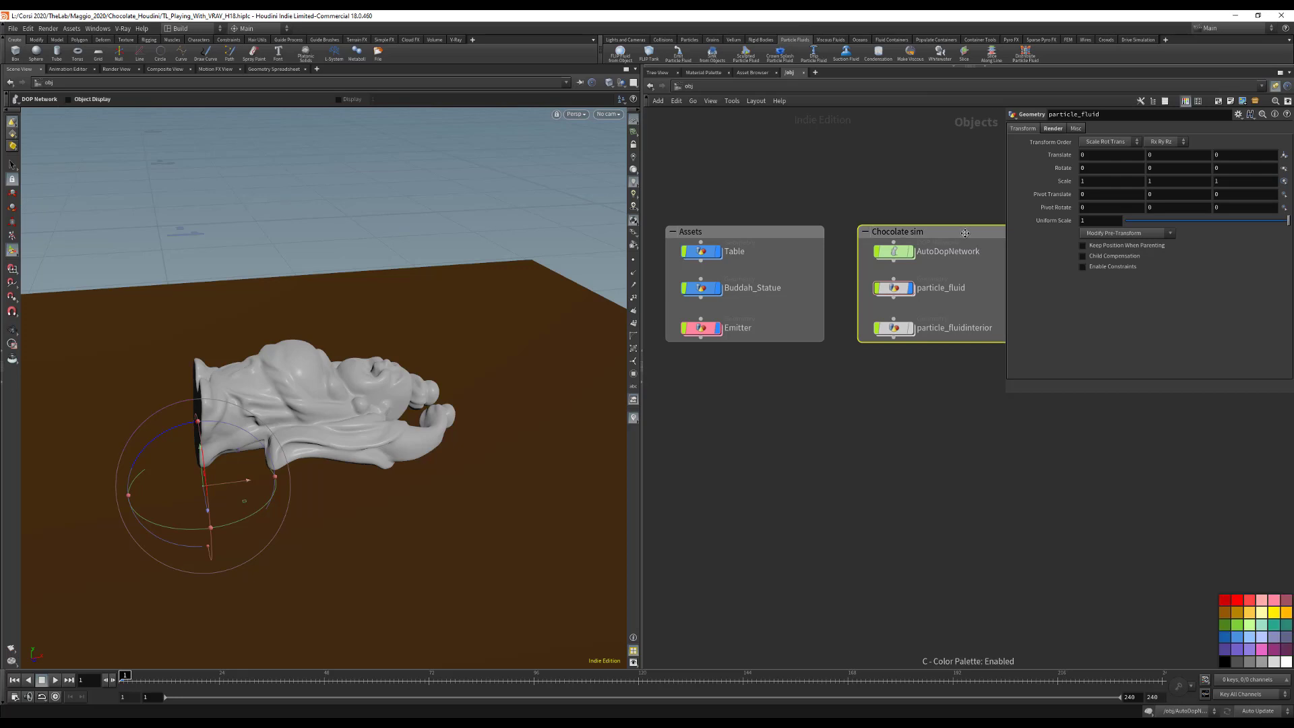
click(1239, 649)
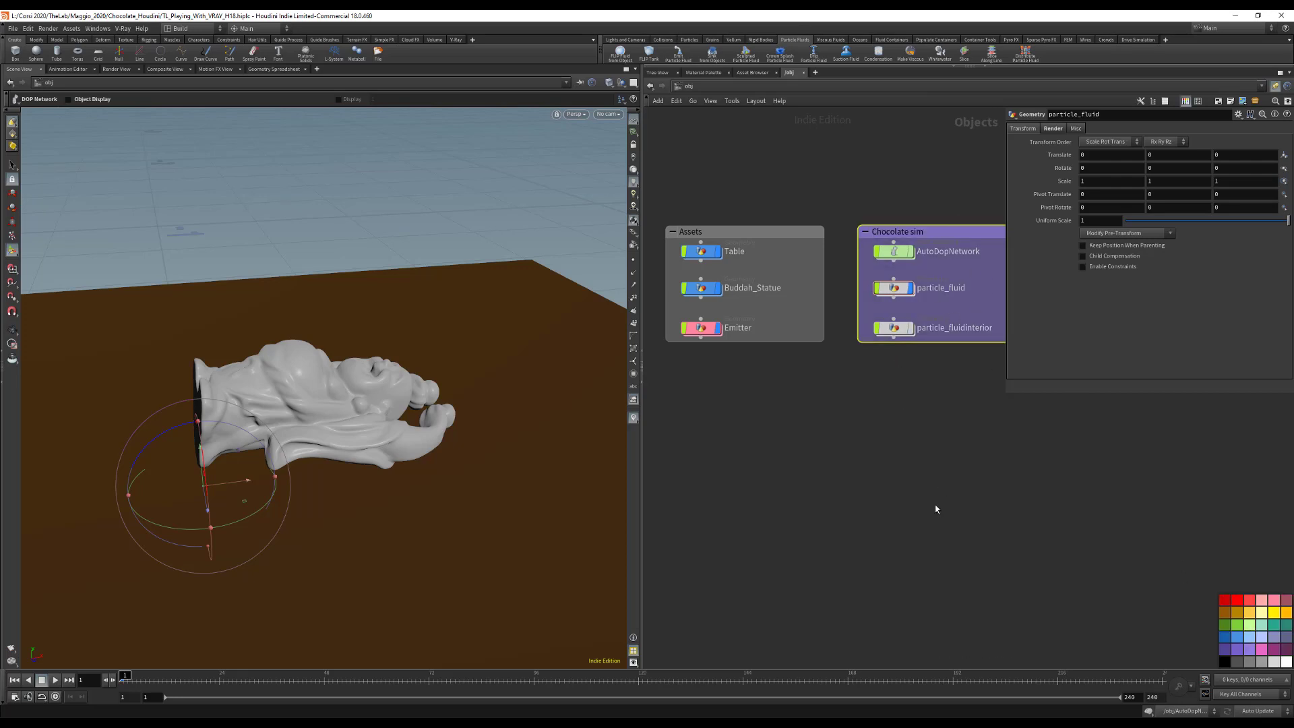
alt+middle_drag(935, 509, 937, 659)
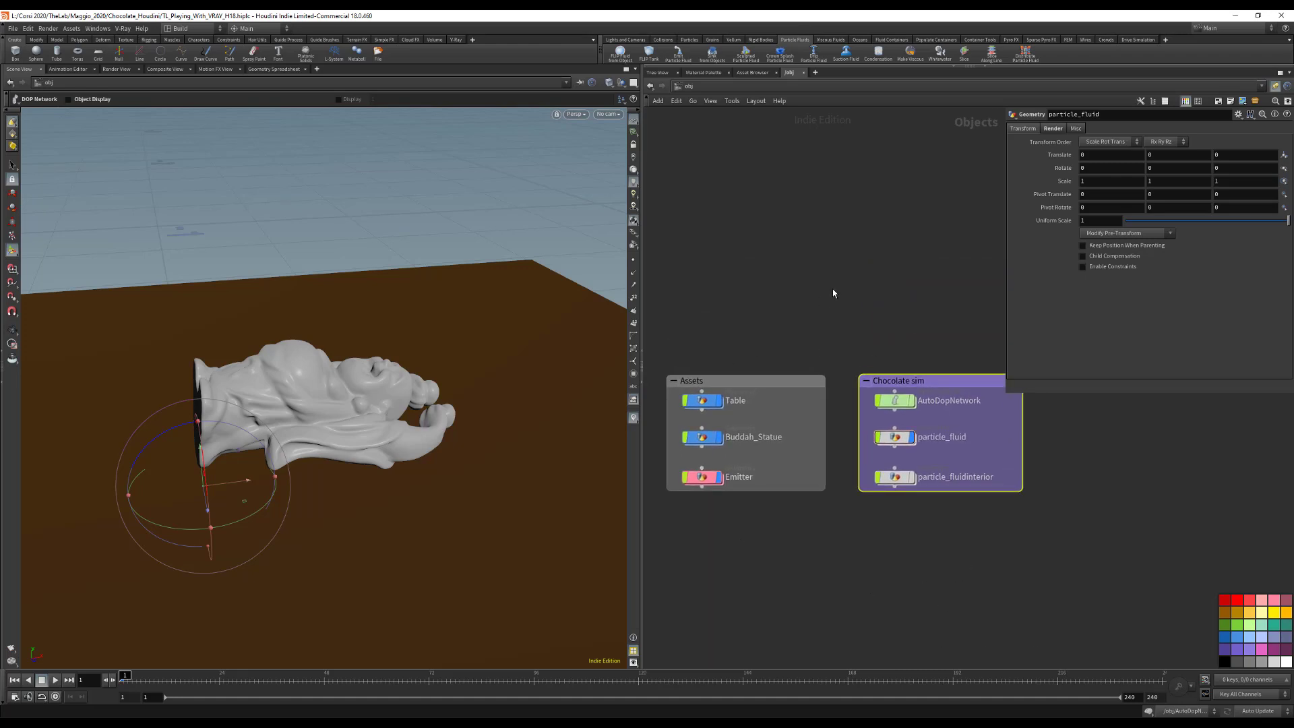
key(ctrl+s)
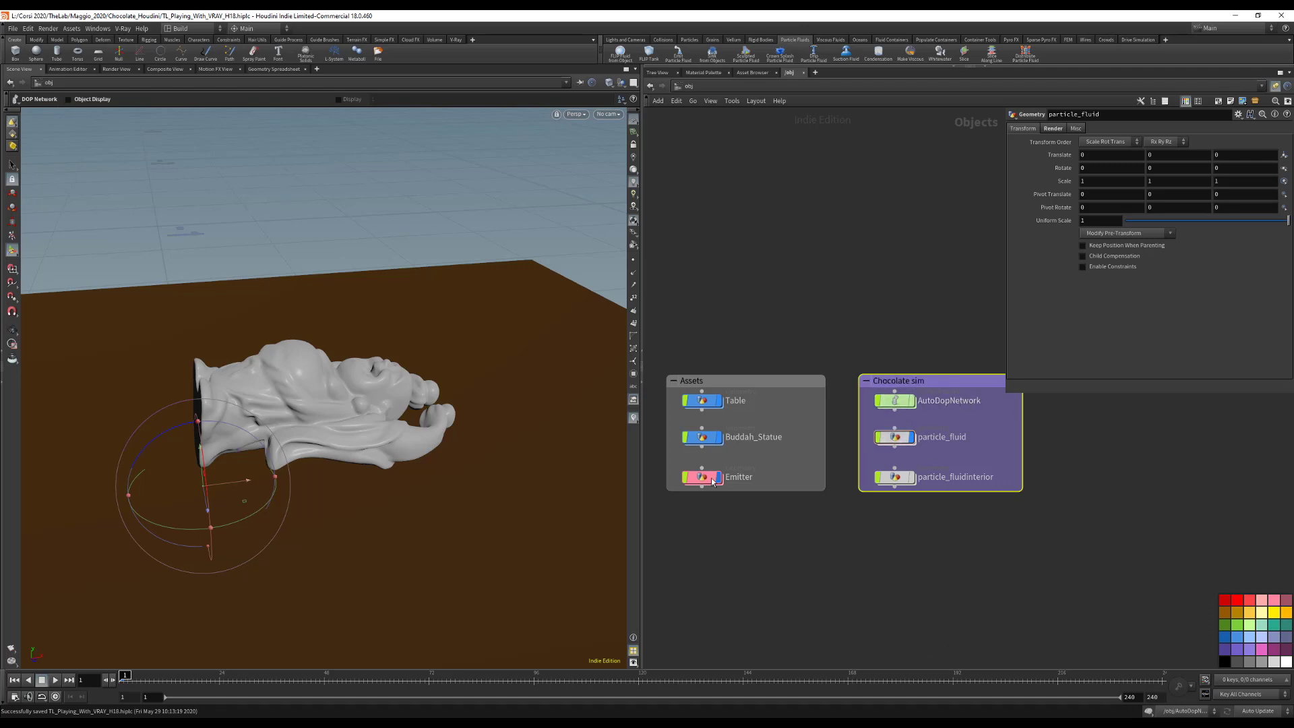
Step: In the Emitter network, make the create_surface FLIP Source the displayed node, and return to the object level
double_click(712, 481)
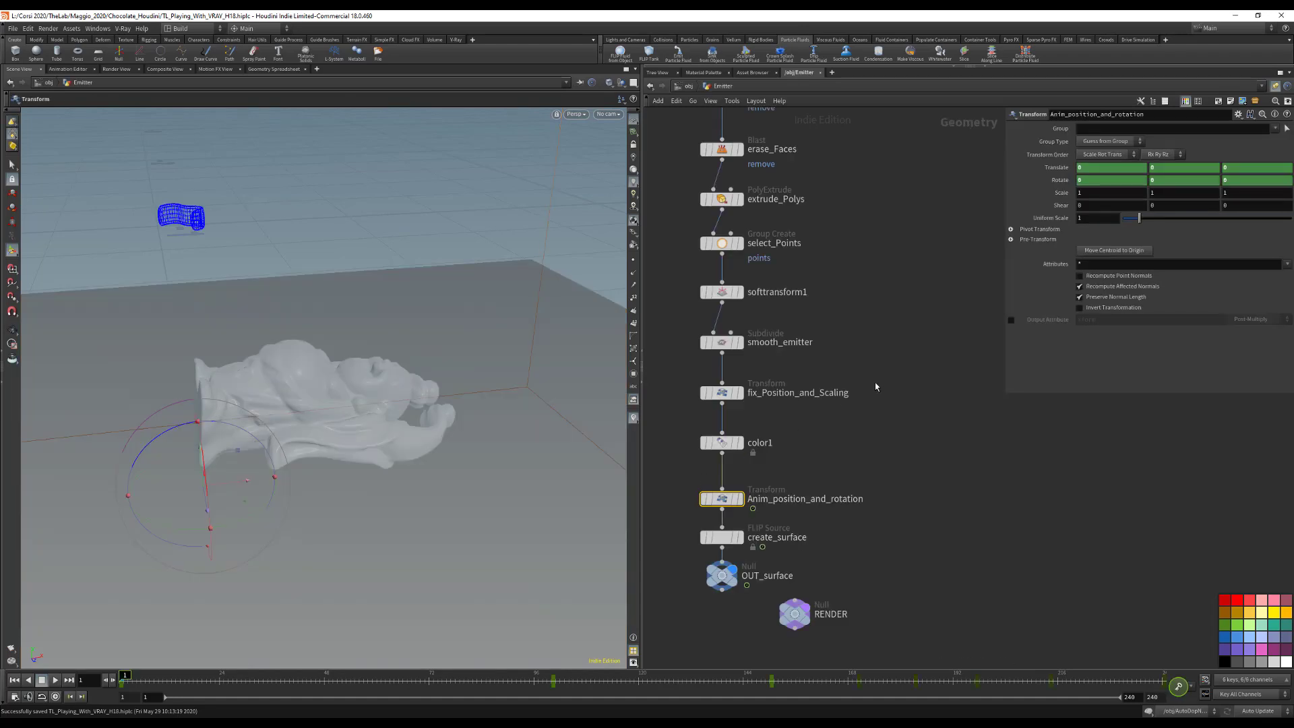
click(733, 537)
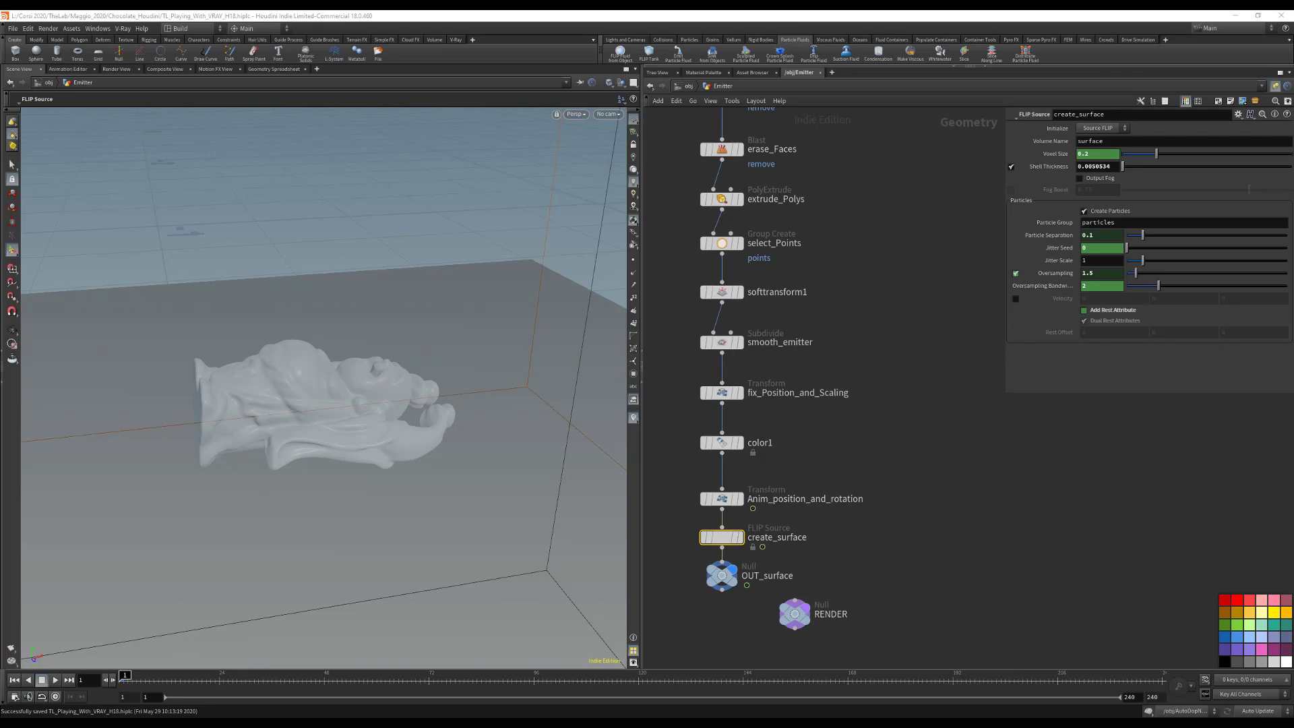
click(739, 537)
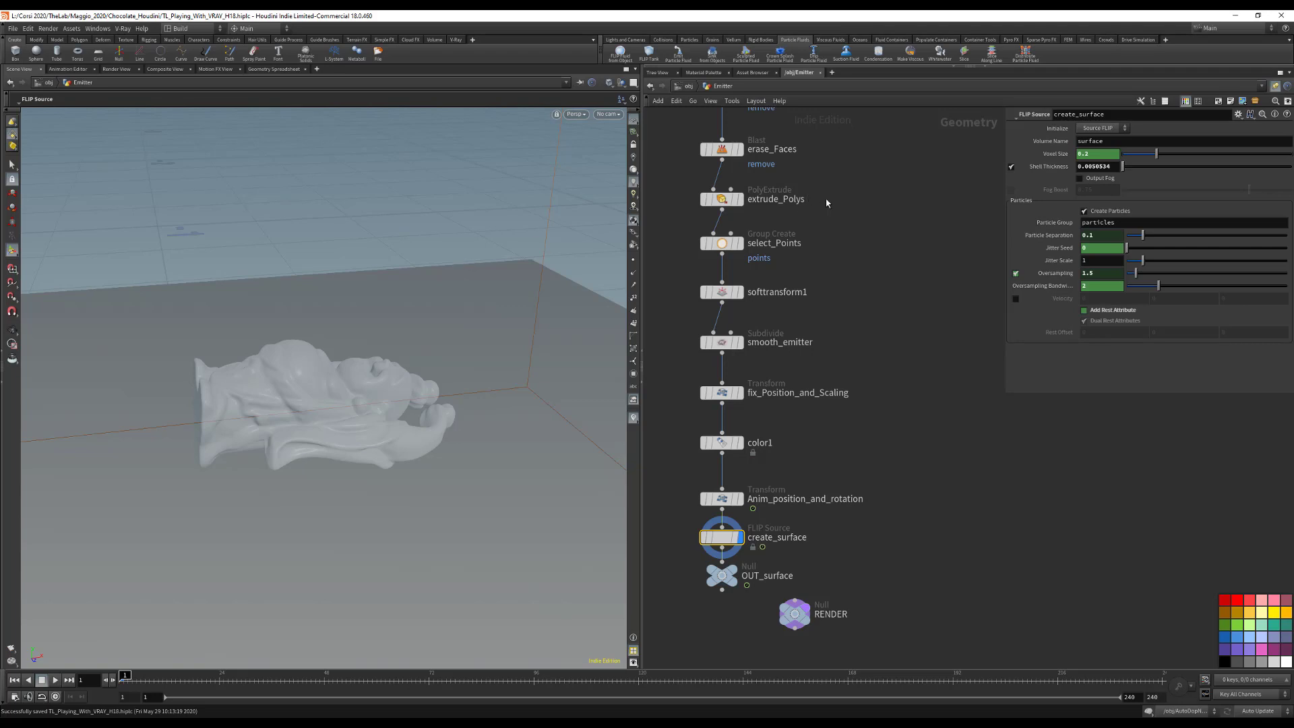
click(688, 86)
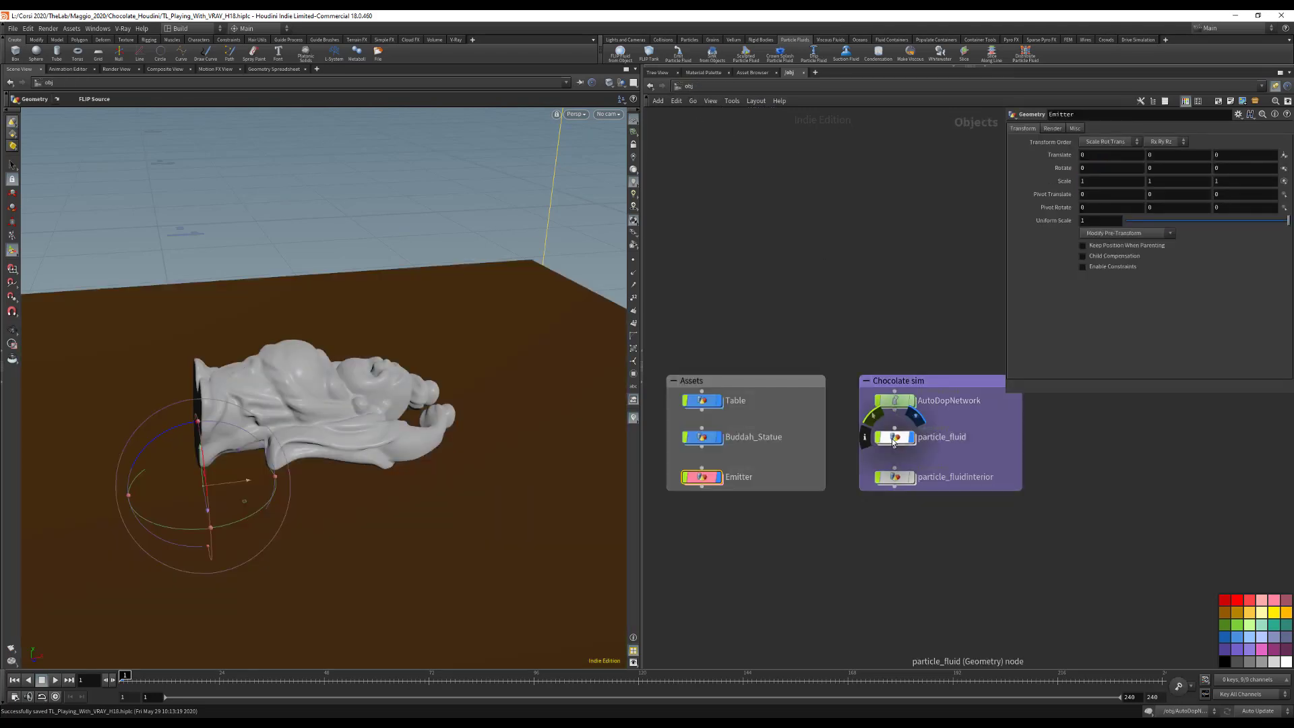
Step: Open the AutoDopNetwork and lay out its nodes automatically
double_click(895, 401)
alt+right_drag(433, 358, 81, 404)
middle_drag(826, 332, 758, 350)
key(l)
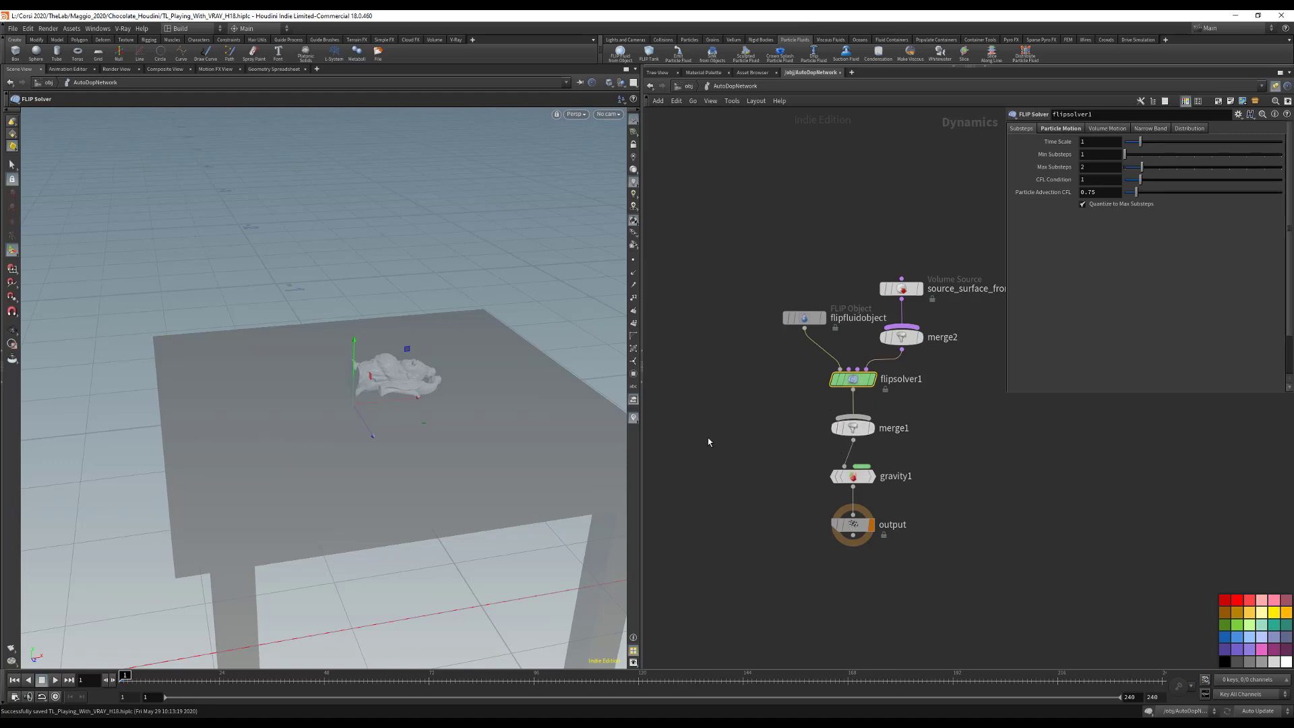
Step: Set the box size of flipsolver1's volume limits to 2, 2, 2
key(Escape)
right_drag(492, 371, 87, 464)
right_drag(460, 379, 869, 314)
middle_drag(529, 419, 501, 413)
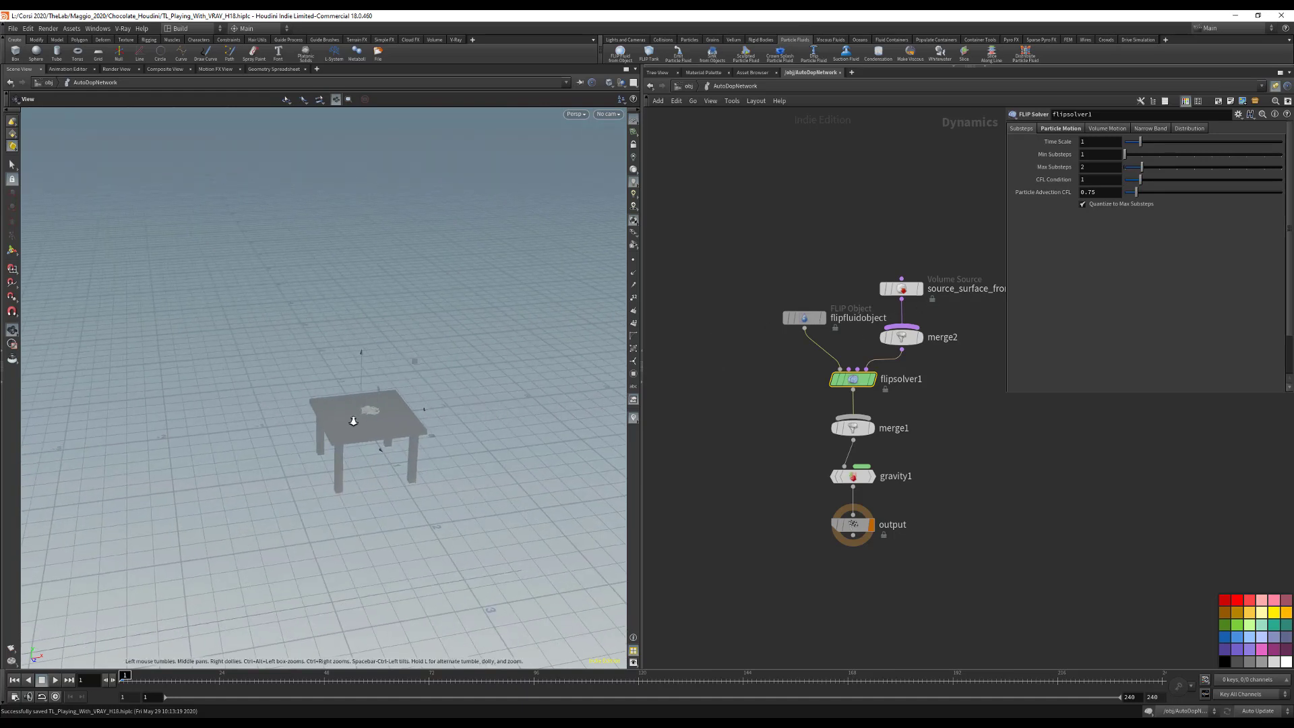
right_drag(352, 419, 598, 351)
key(Return)
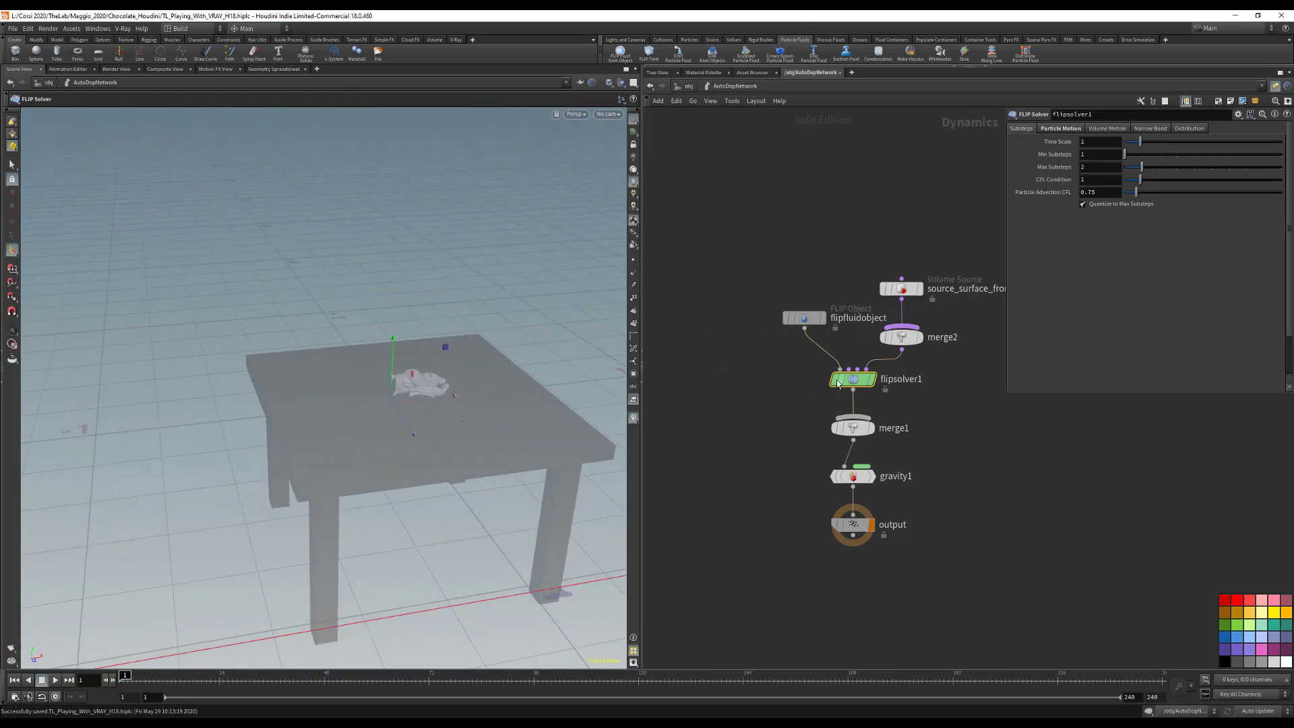
click(1064, 130)
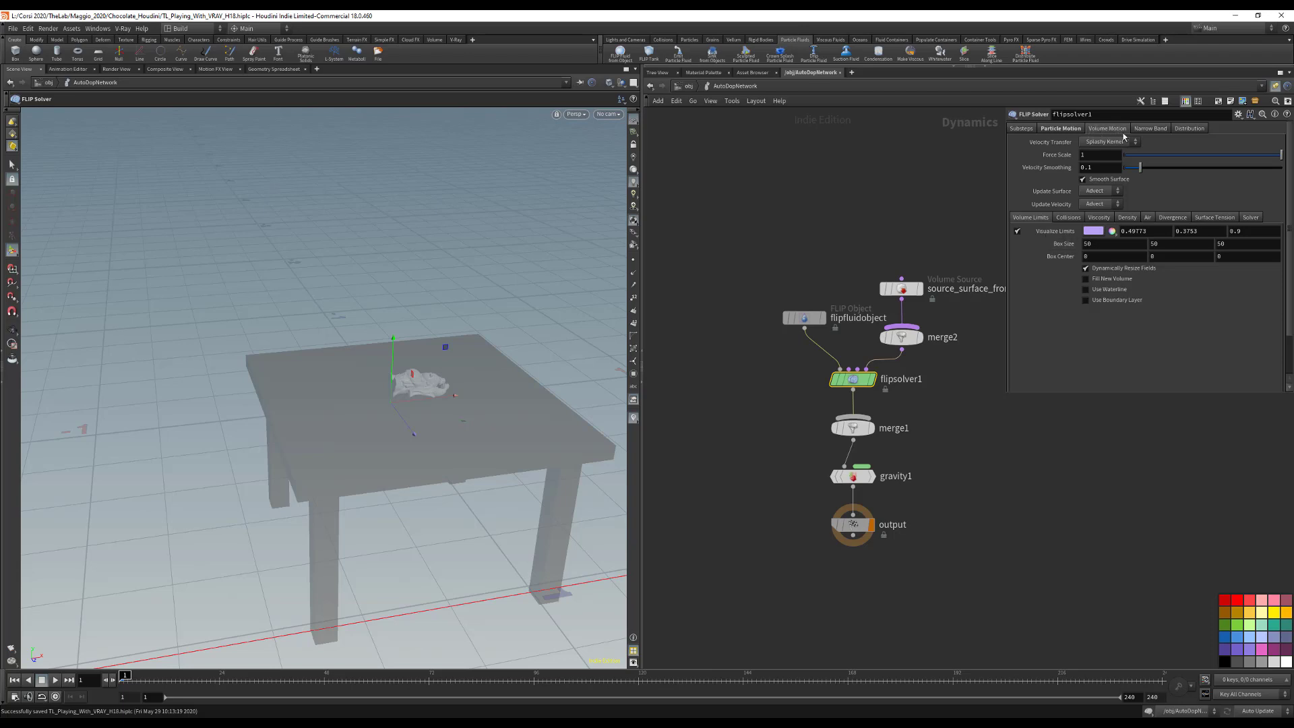
double_click(1098, 245)
text(2)
key(Tab)
text(2)
key(Tab)
text(2)
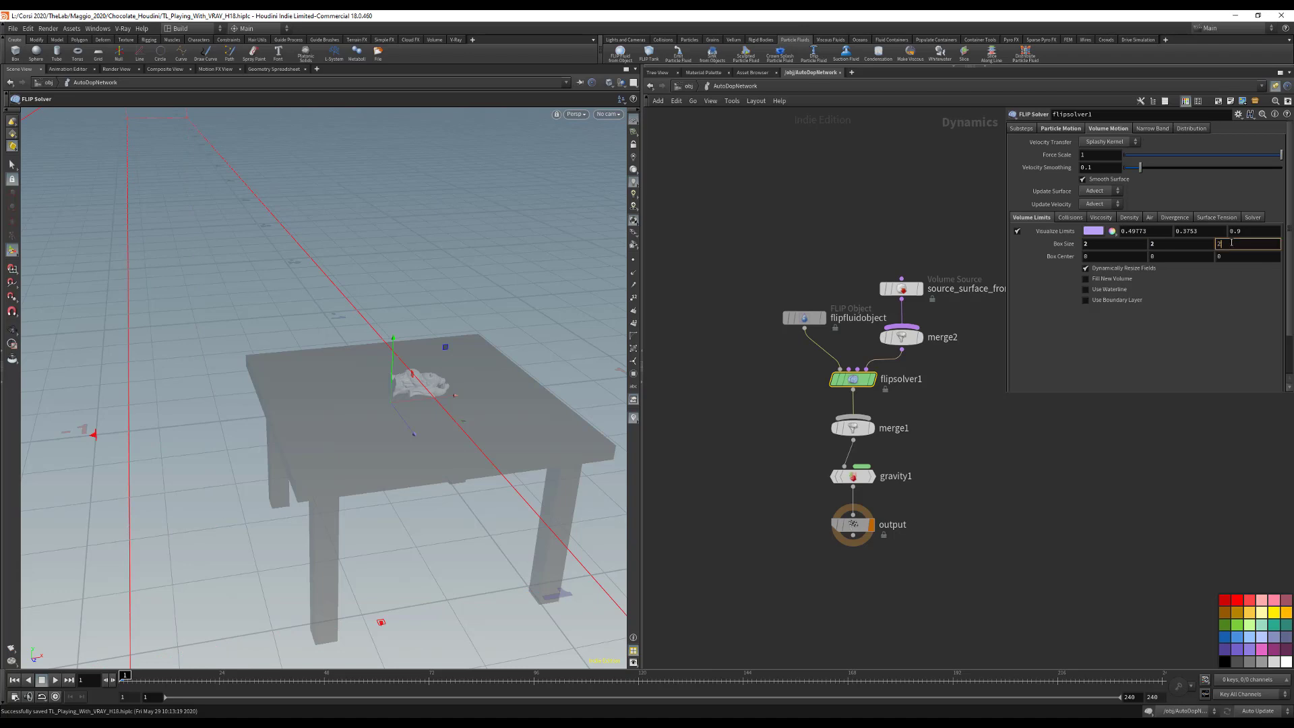
key(Return)
Step: Shrink the volume limits box to about 1.11 in X and 0.39 in Y, with its base just below the tabletop
alt+right_drag(466, 355, 367, 353)
alt+drag(529, 399, 498, 442)
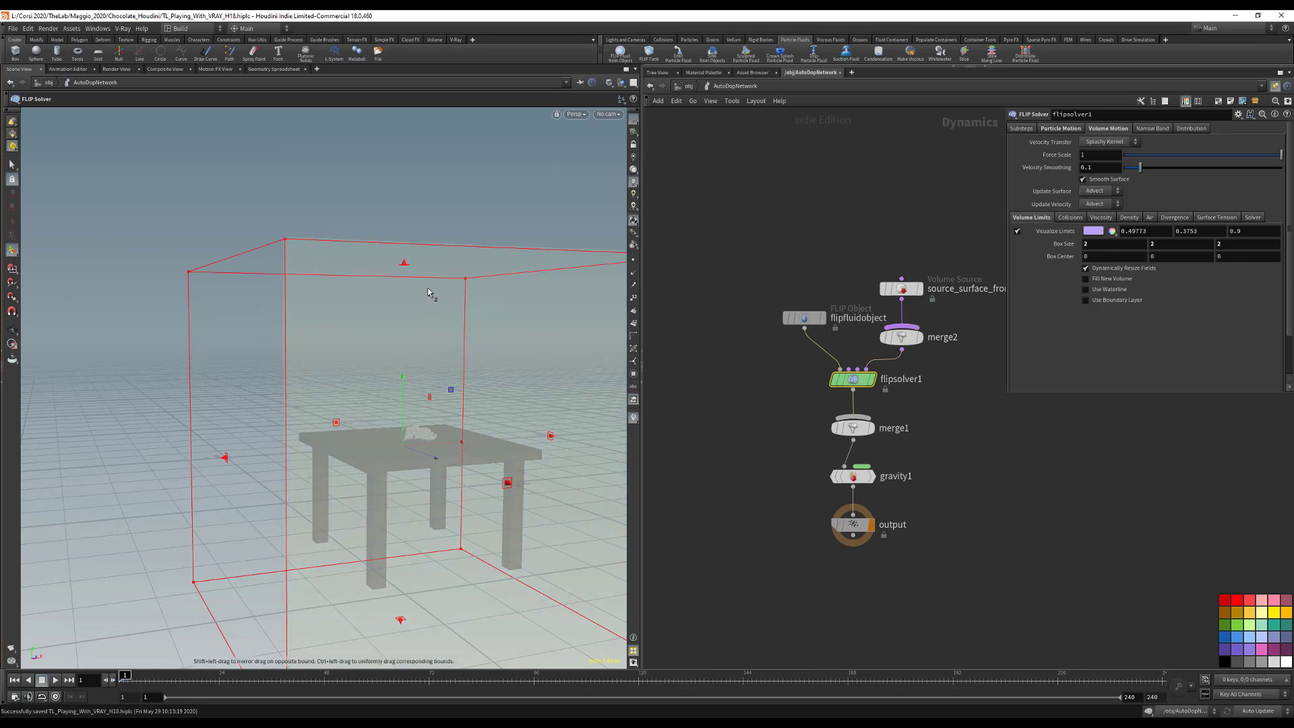
drag(404, 262, 403, 372)
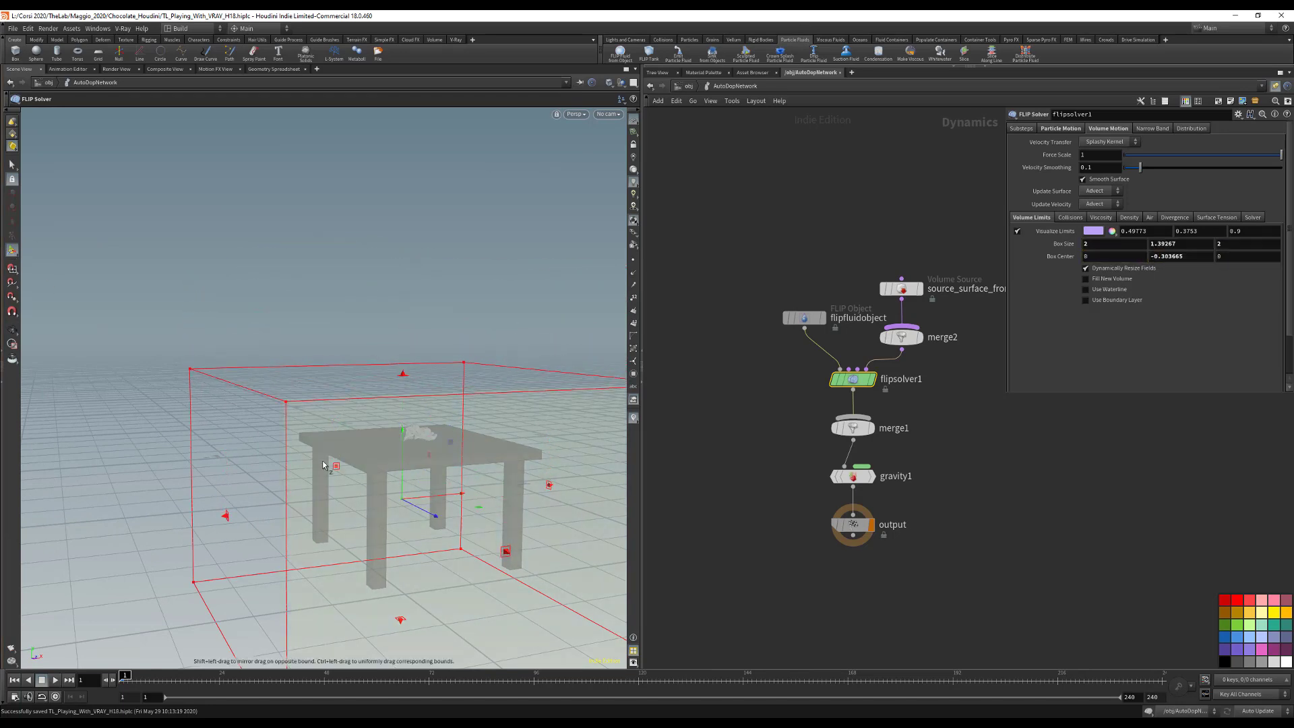
drag(324, 462, 381, 478)
alt+drag(381, 478, 232, 398)
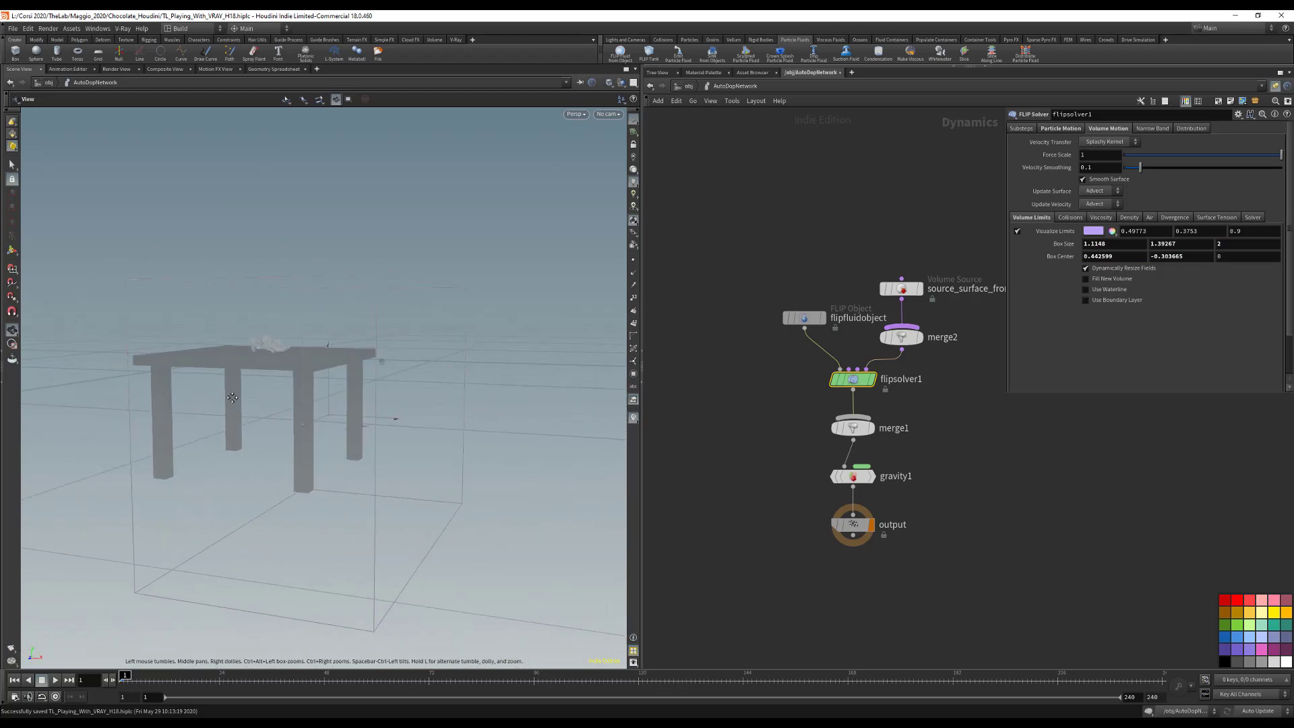
drag(338, 537, 326, 357)
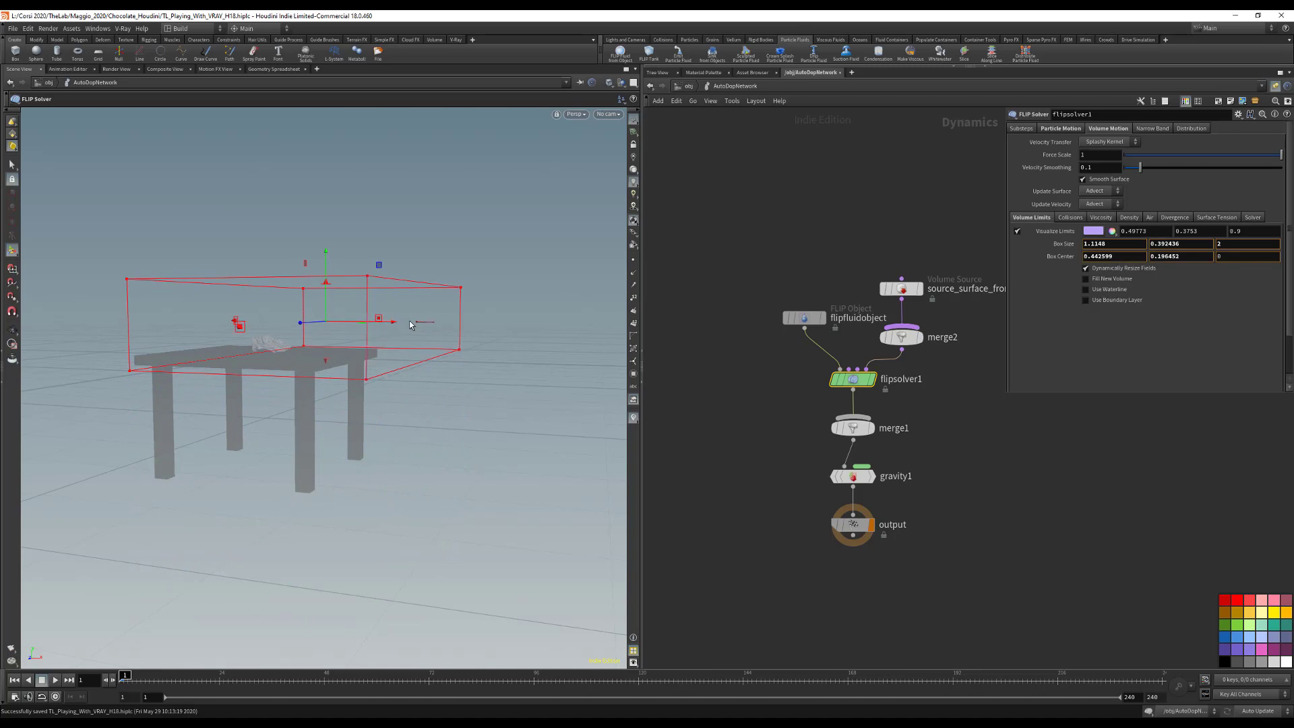
Step: Narrow the volume limits box around the statue to about 0.56 in X and 0.62 in Z
drag(411, 325, 346, 317)
alt+drag(323, 364, 395, 269)
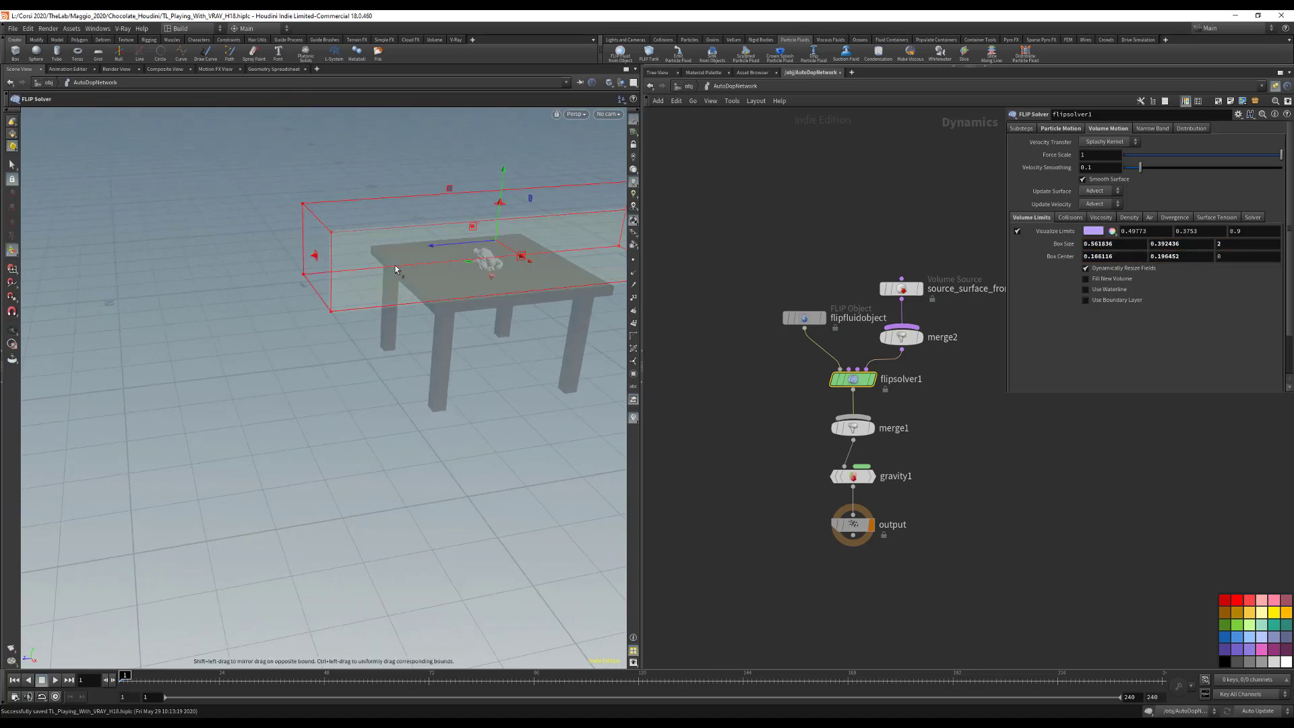
drag(316, 255, 441, 242)
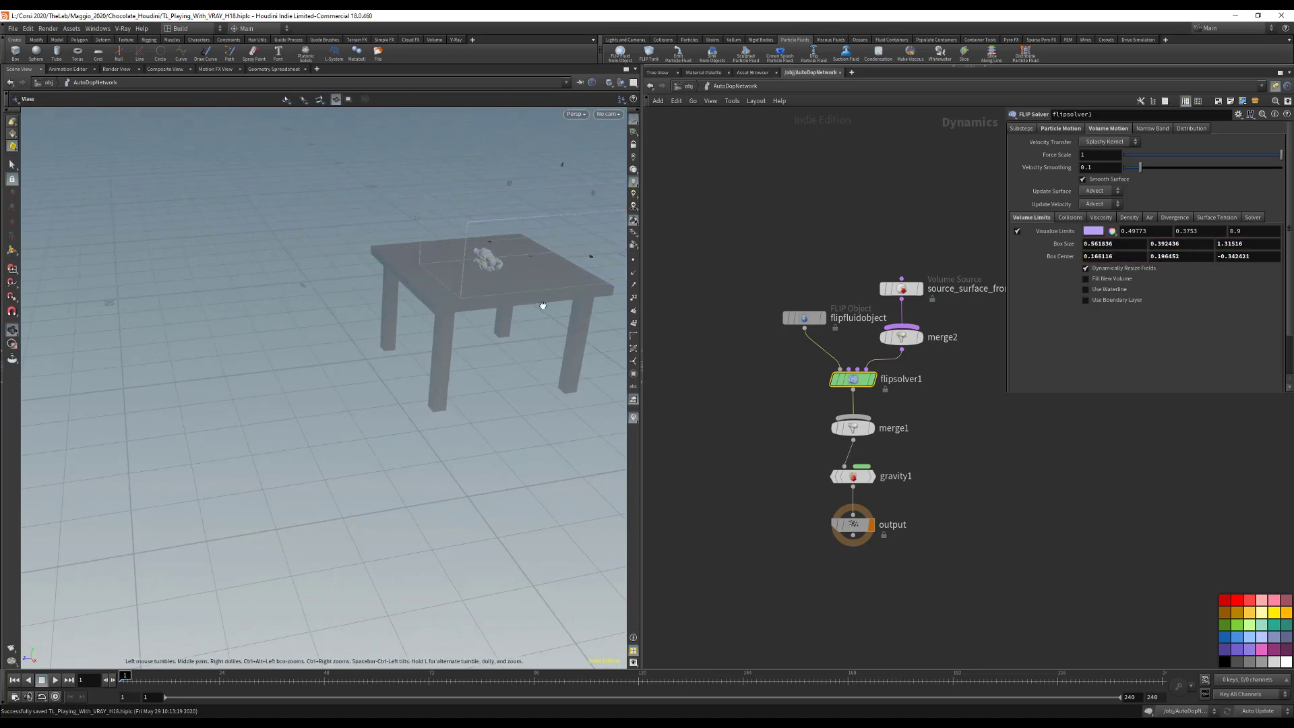
drag(543, 306, 539, 297)
key(Return)
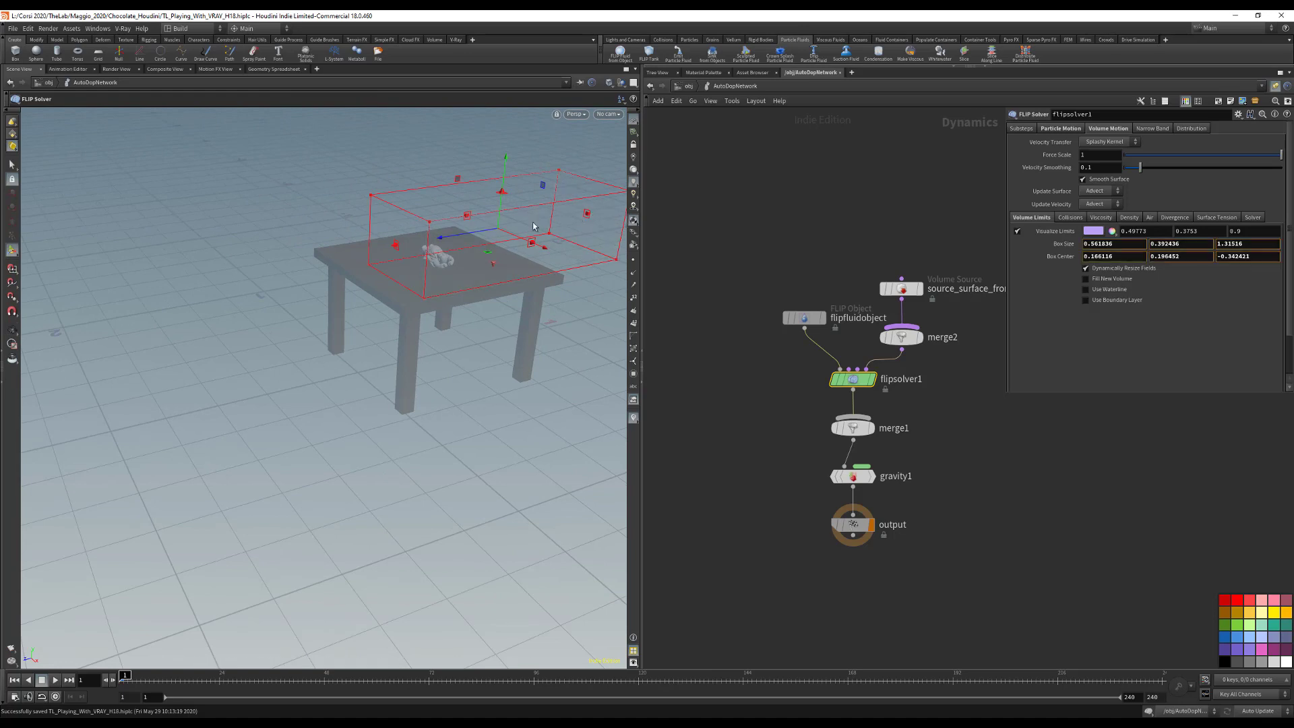
drag(533, 227, 154, 379)
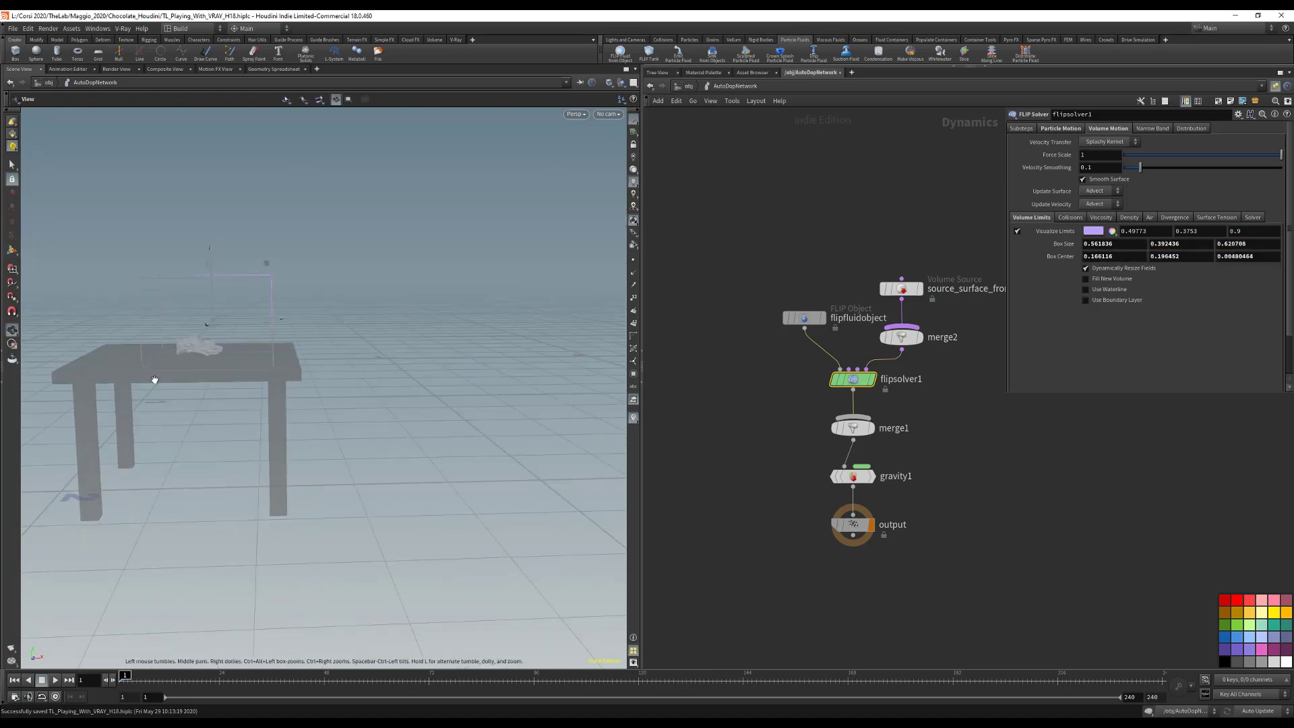
alt+right_drag(155, 379, 327, 361)
alt+drag(326, 361, 335, 332)
alt+middle_drag(369, 281, 335, 566)
key(Return)
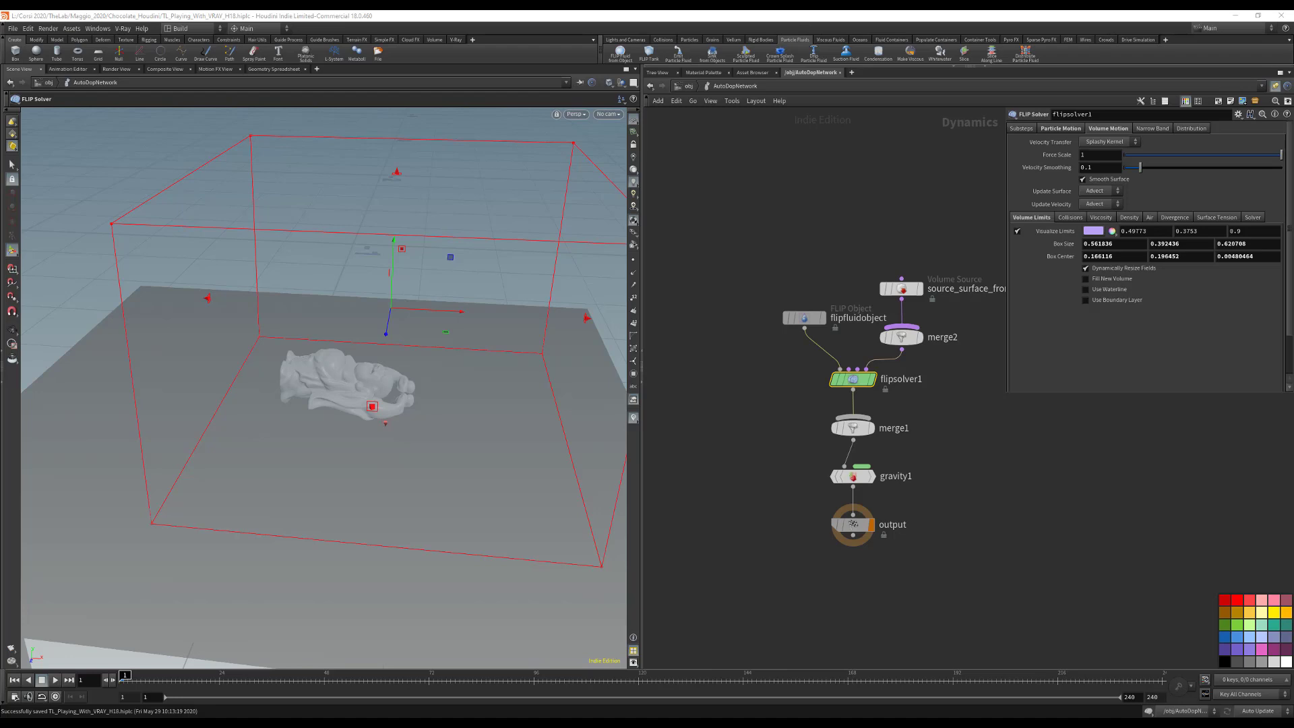
Step: Set the volume limits box size to 0.25 in Y and 0.36 in Z
click(1128, 244)
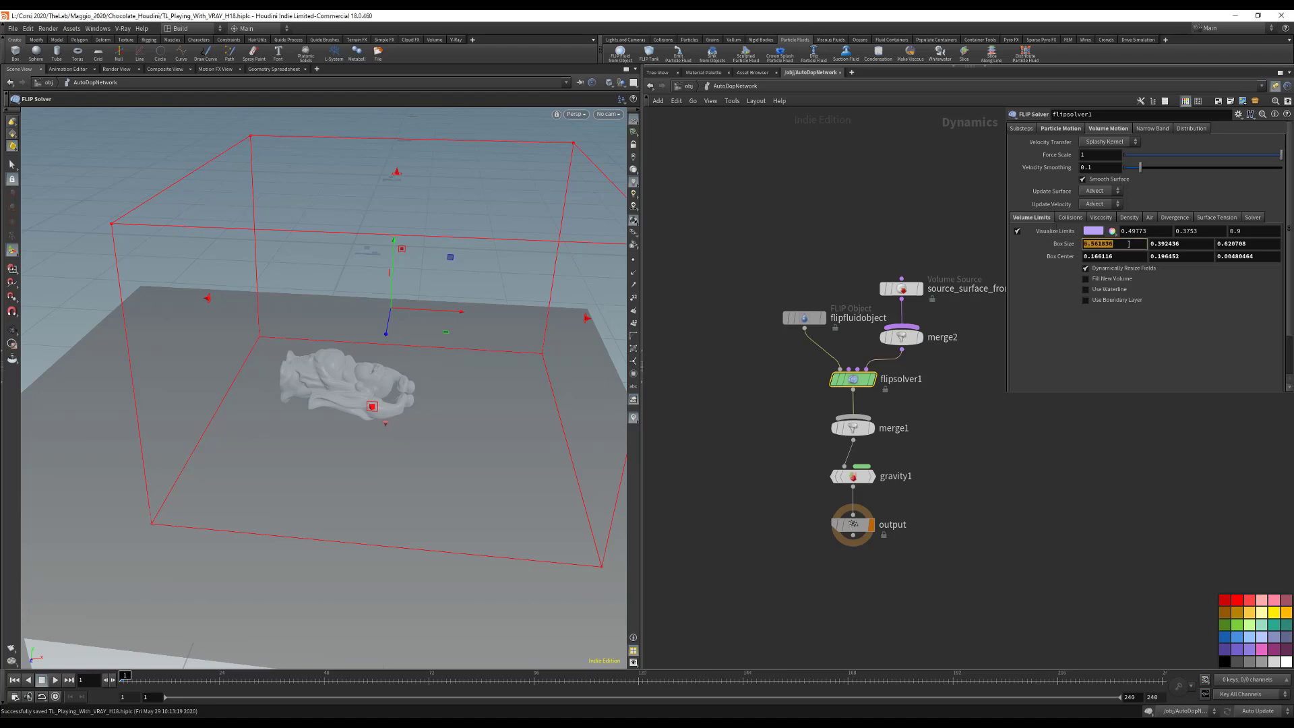
click(1172, 244)
text(0.)
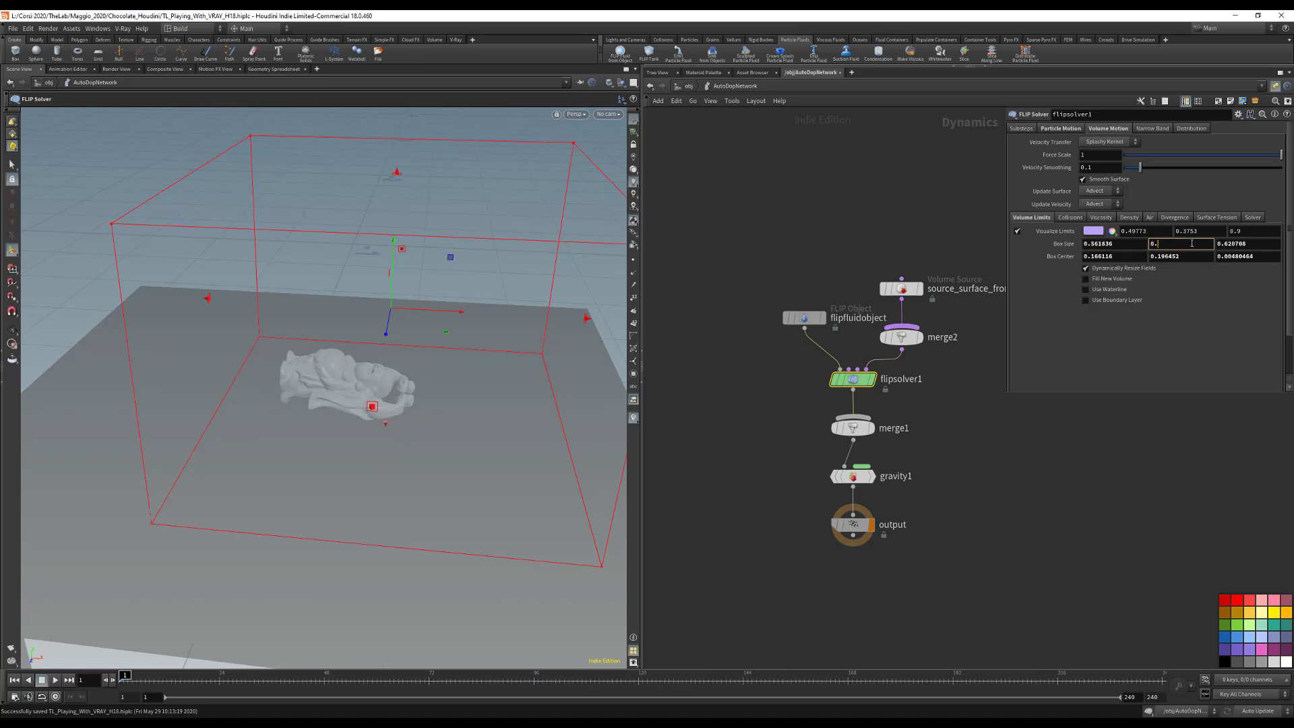
text(25)
key(Return)
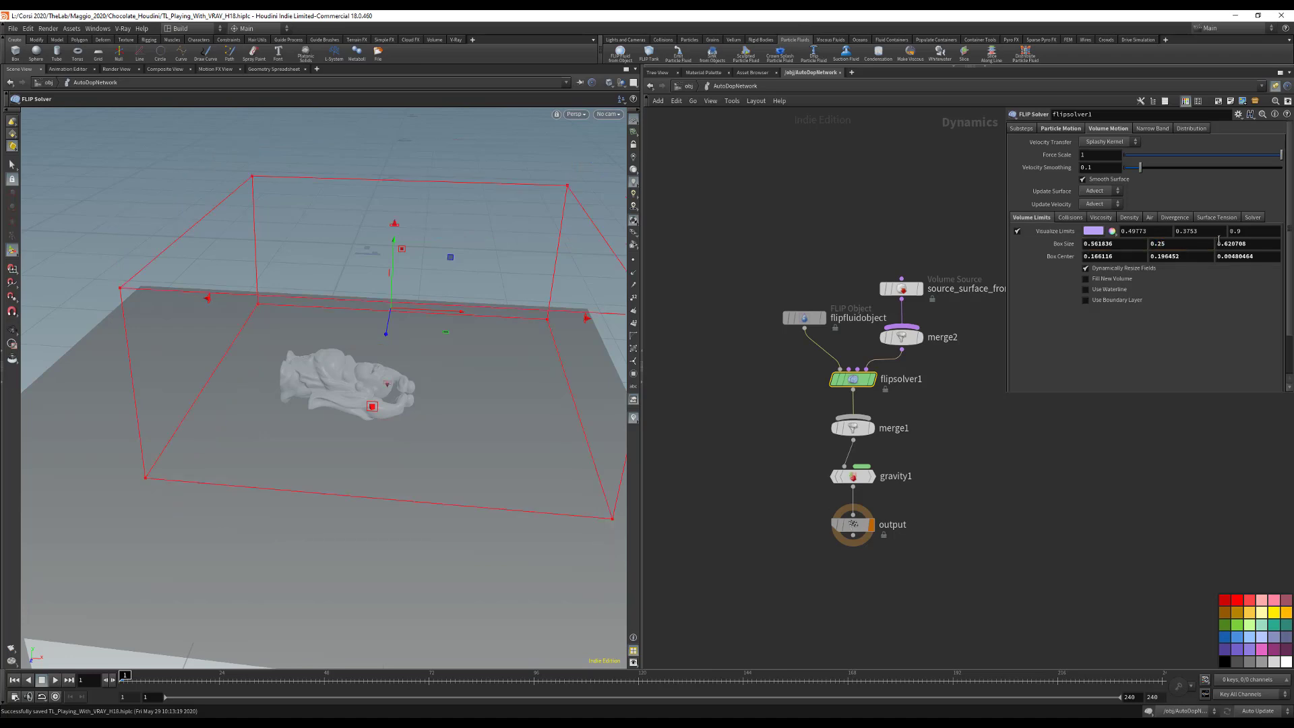
click(1255, 243)
text(0.36)
key(Return)
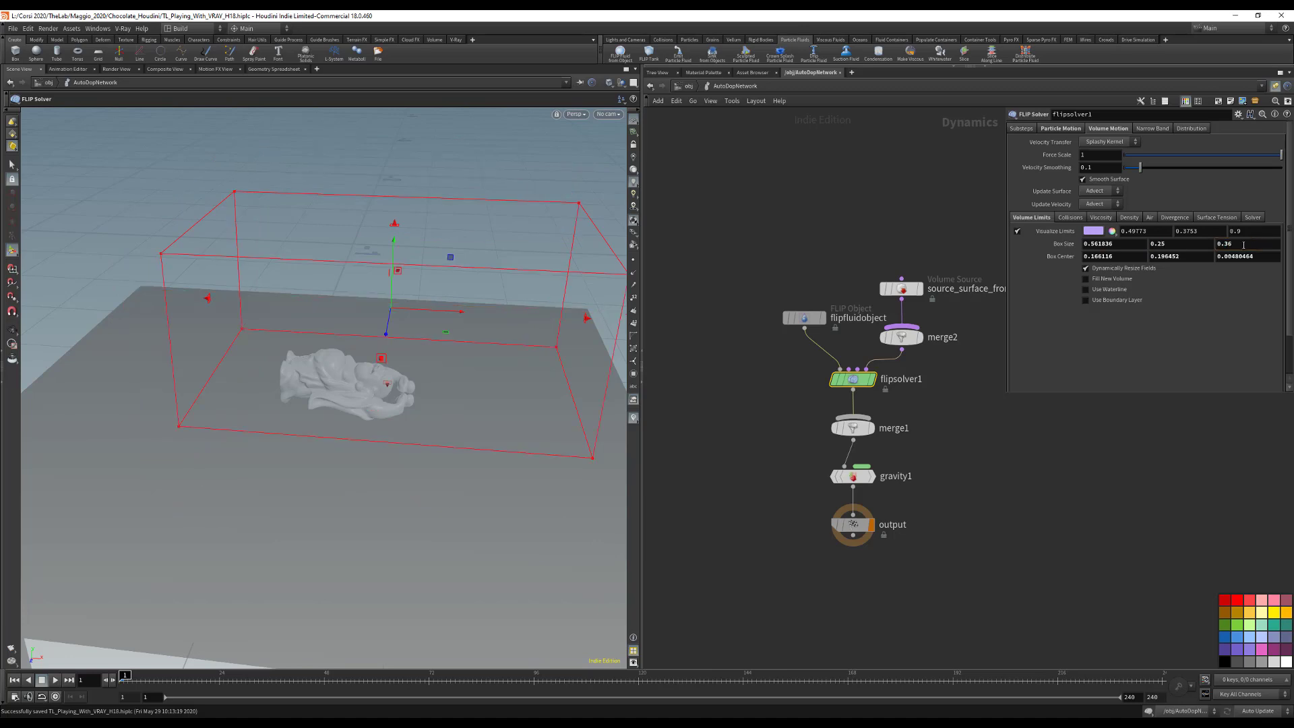
Step: Set the volume limits box center to 0.14, 0.14, -0.01 and save the scene
click(1132, 257)
text(0.14)
key(Return)
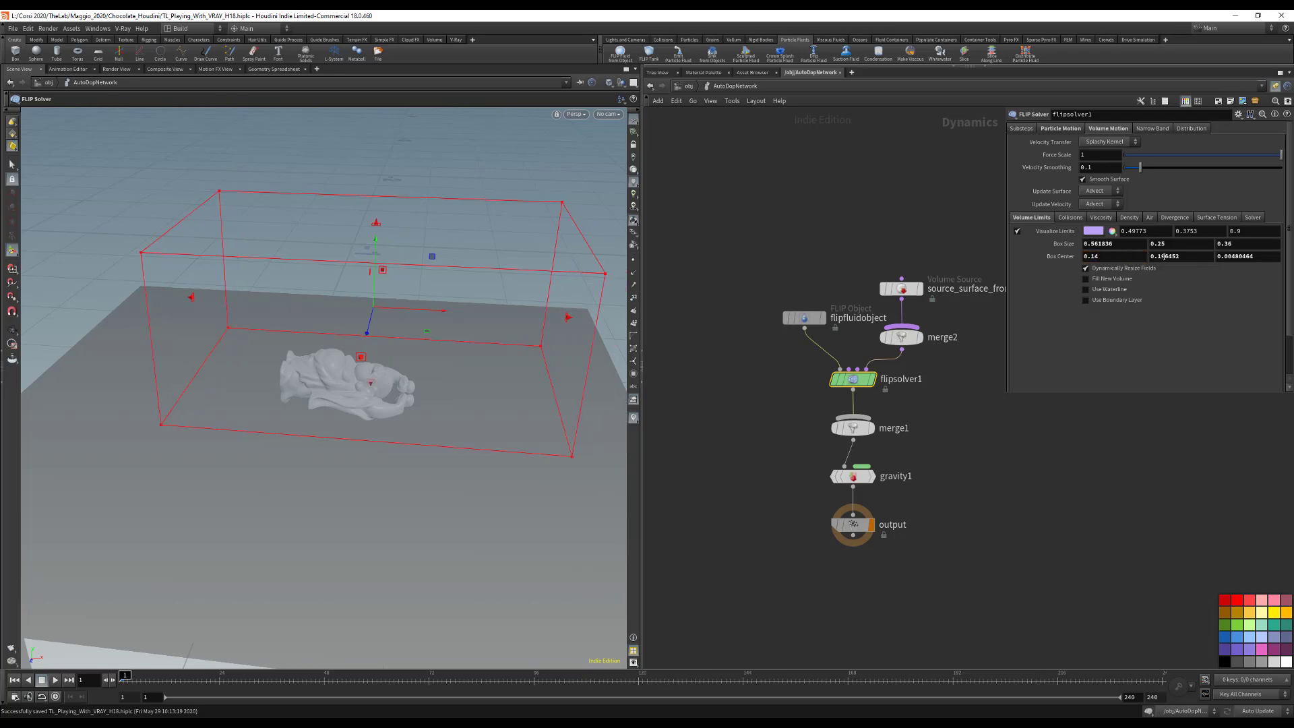
click(1177, 256)
text(0.14)
key(Return)
click(1231, 256)
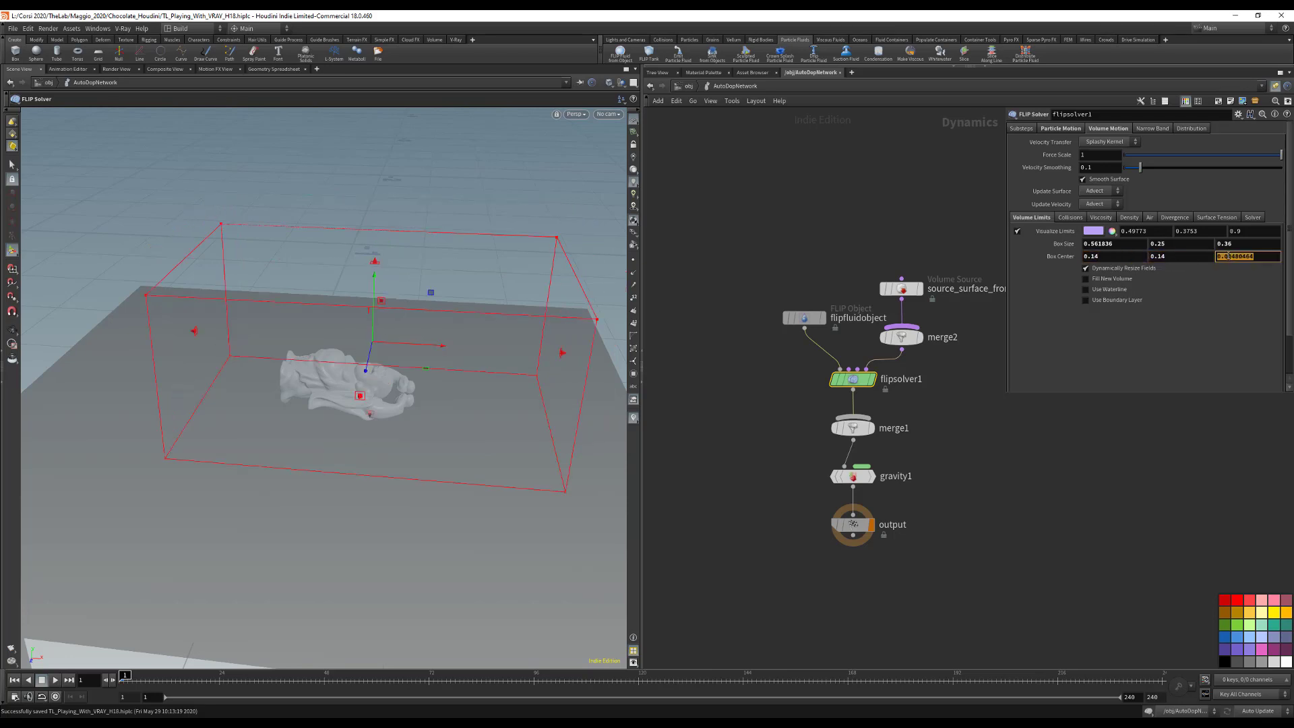
text(-)
text(0.01)
key(Return)
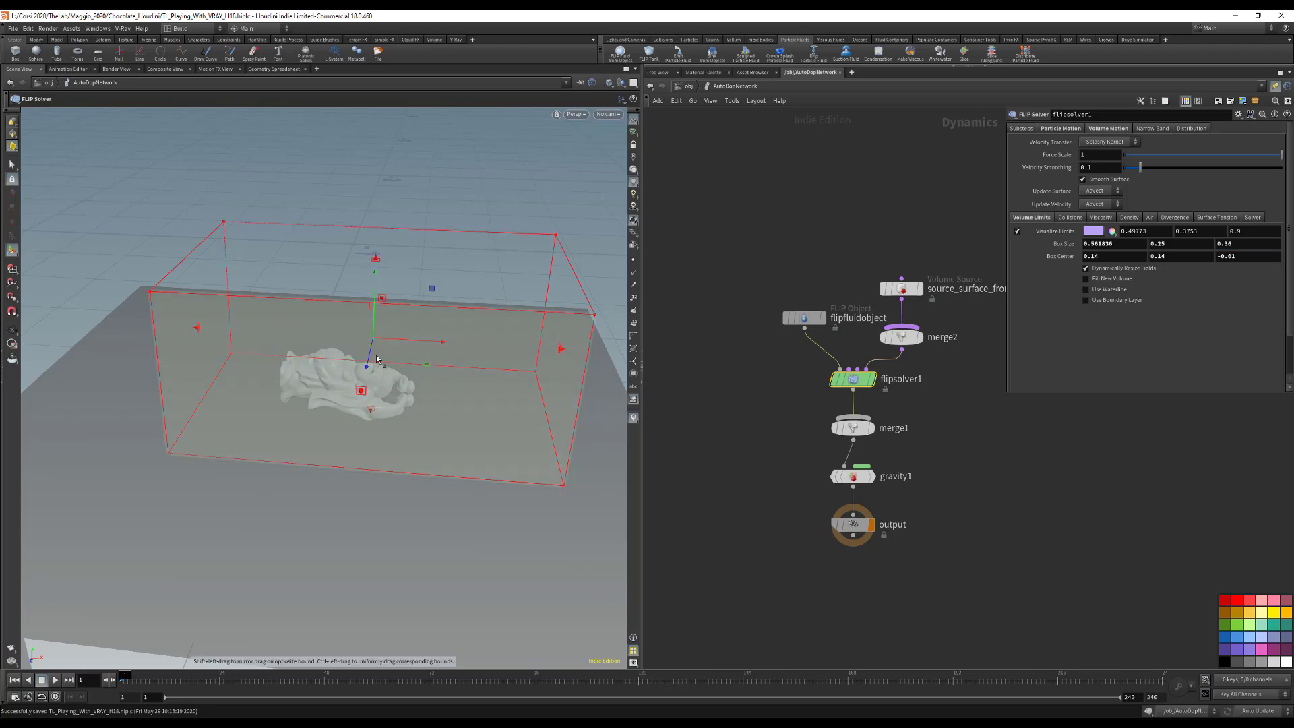
key(Escape)
drag(342, 386, 378, 393)
key(Return)
key(ctrl+s)
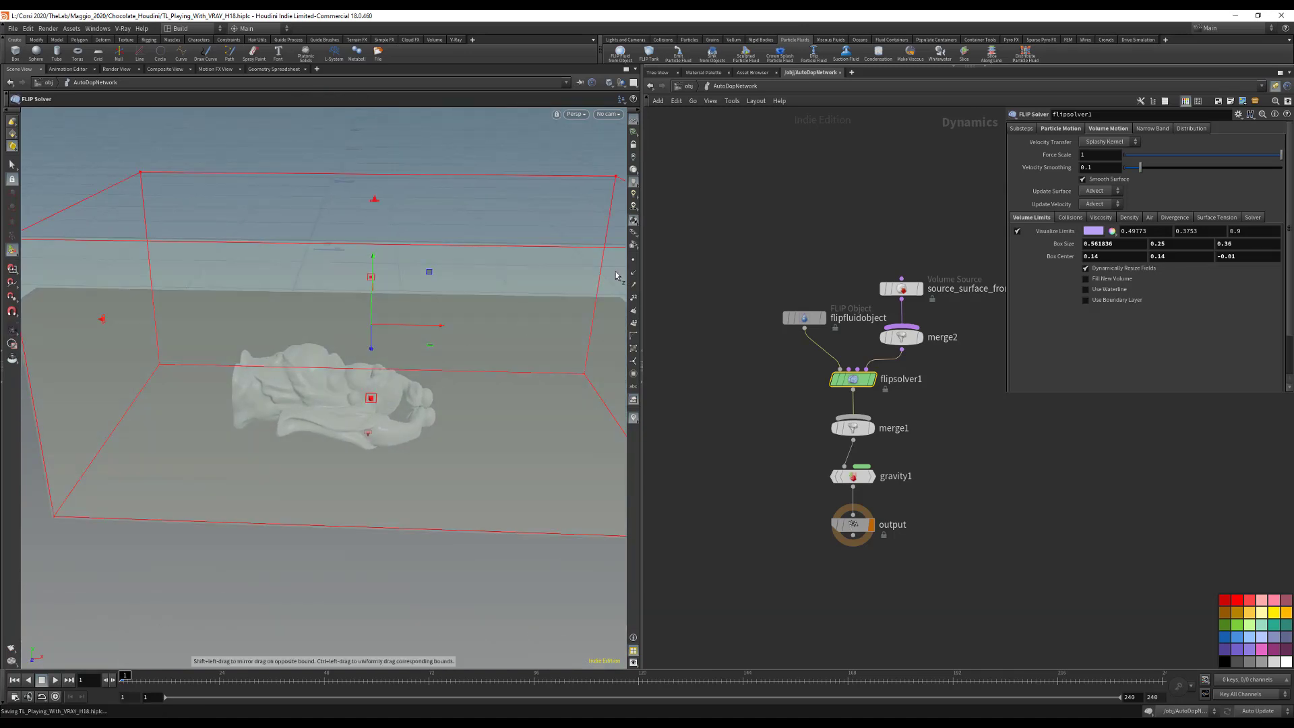
Step: Set the particle separation of flipfluidobject to 0.005
click(804, 318)
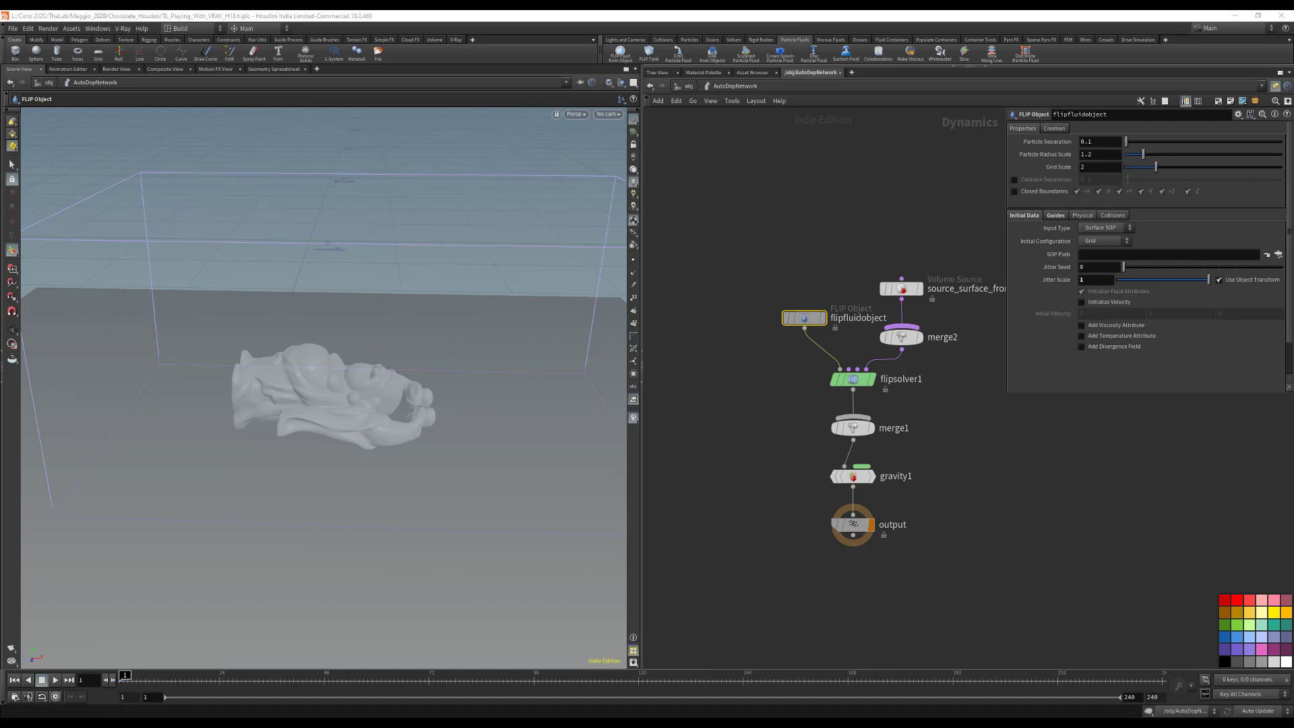
drag(804, 317, 787, 319)
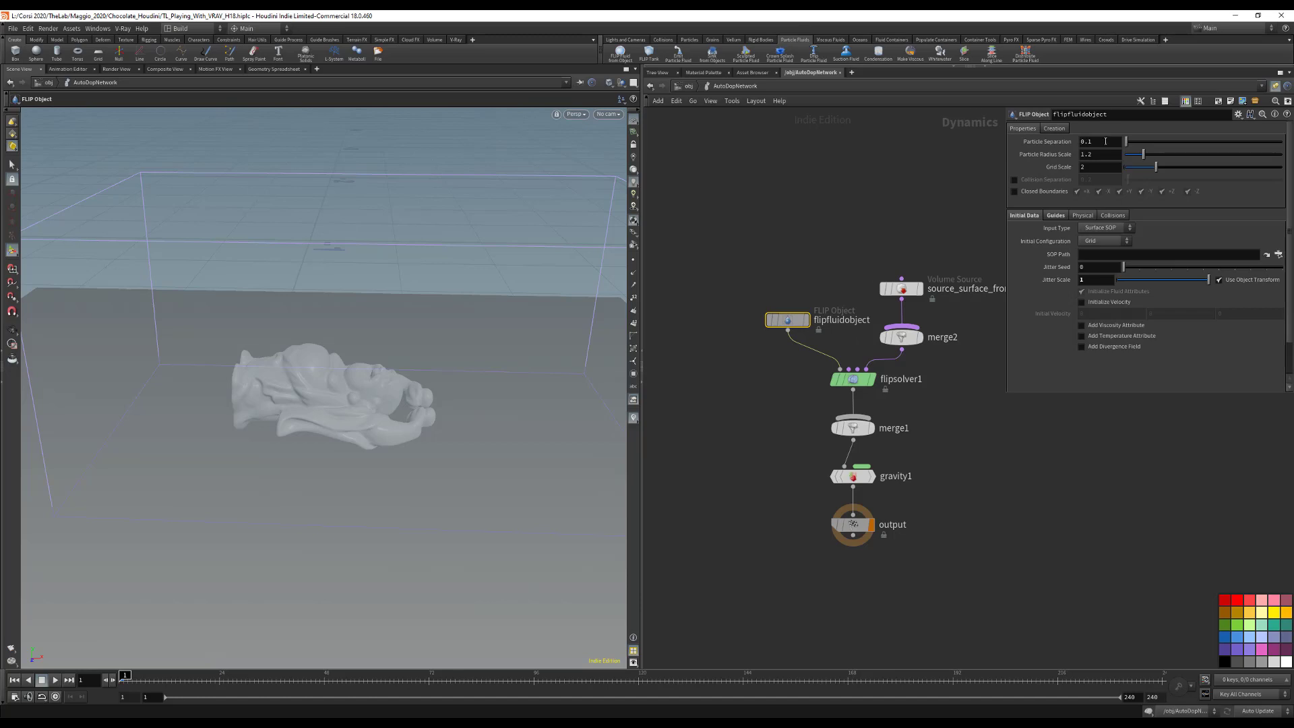
click(1105, 141)
text(0.005)
key(Return)
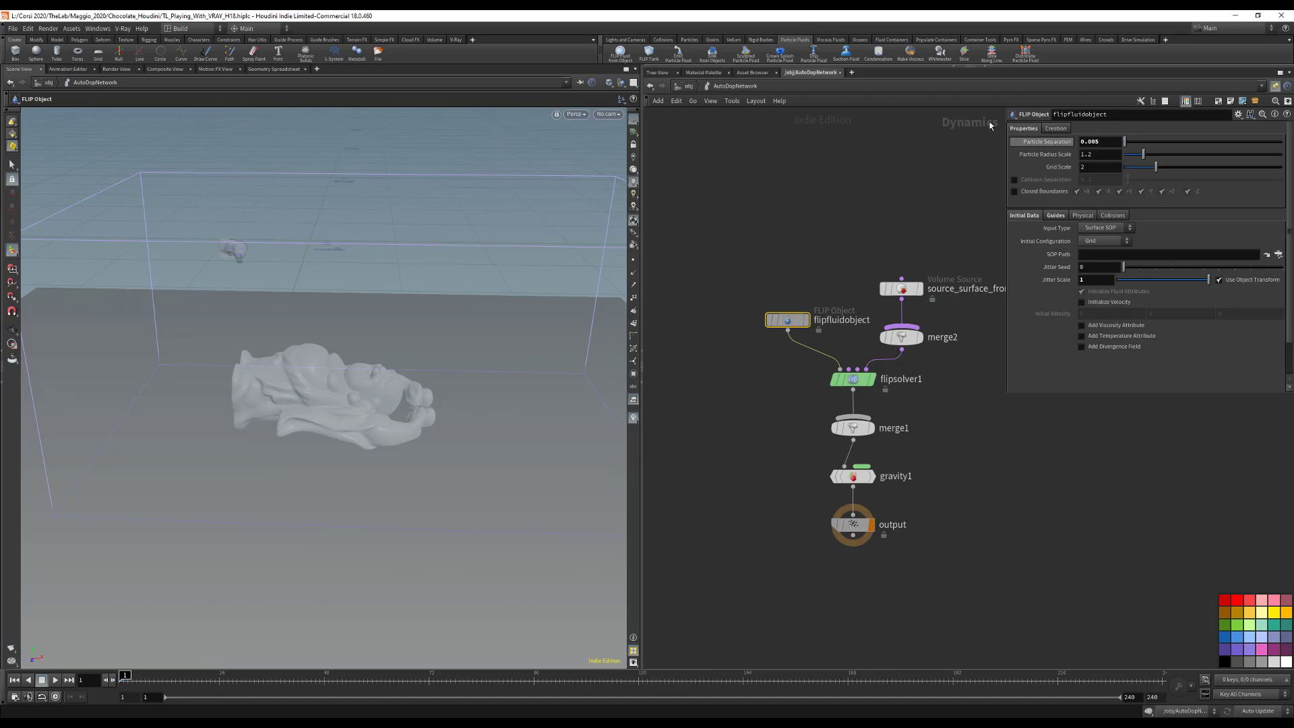
Step: In the Emitter network, delete the expression driving create_surface's Voxel Size and set it to 0.0015
click(683, 87)
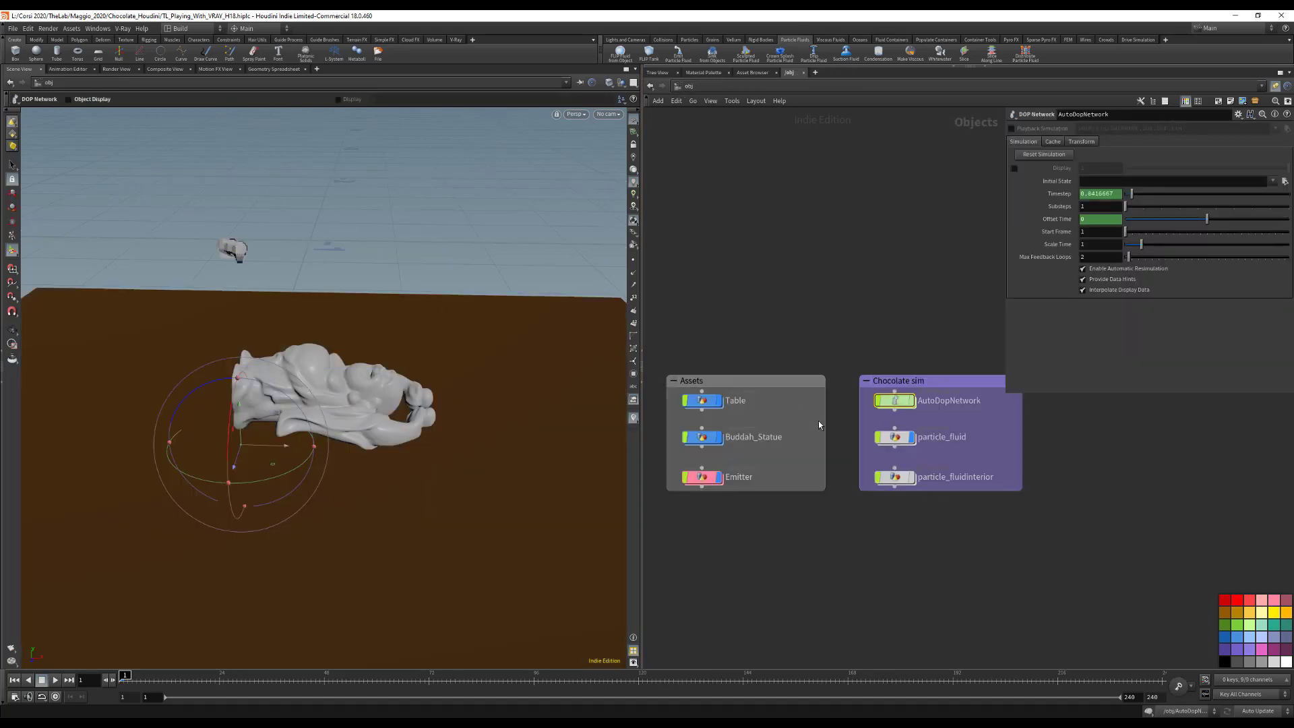
double_click(723, 472)
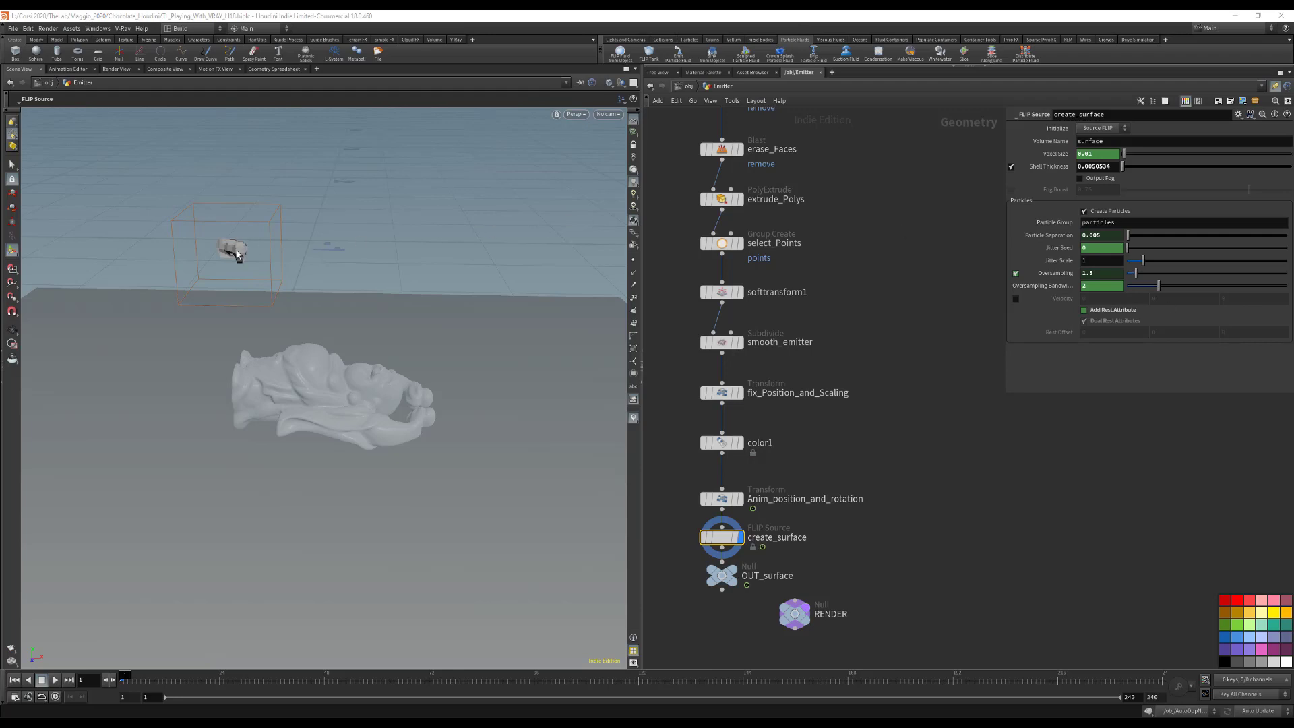
alt+drag(238, 259, 288, 275)
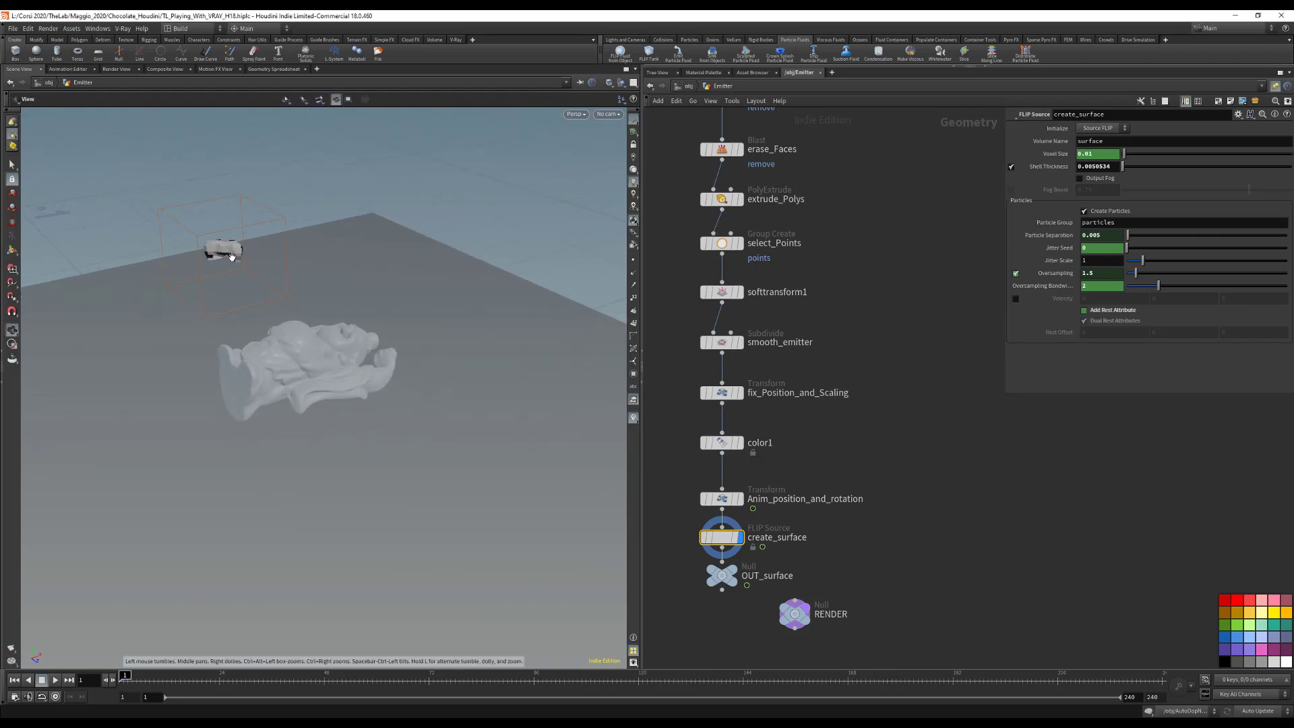
alt+right_drag(231, 255, 278, 221)
mouse_move(279, 221)
mouse_down()
mouse_move(211, 377)
mouse_move(205, 317)
mouse_up()
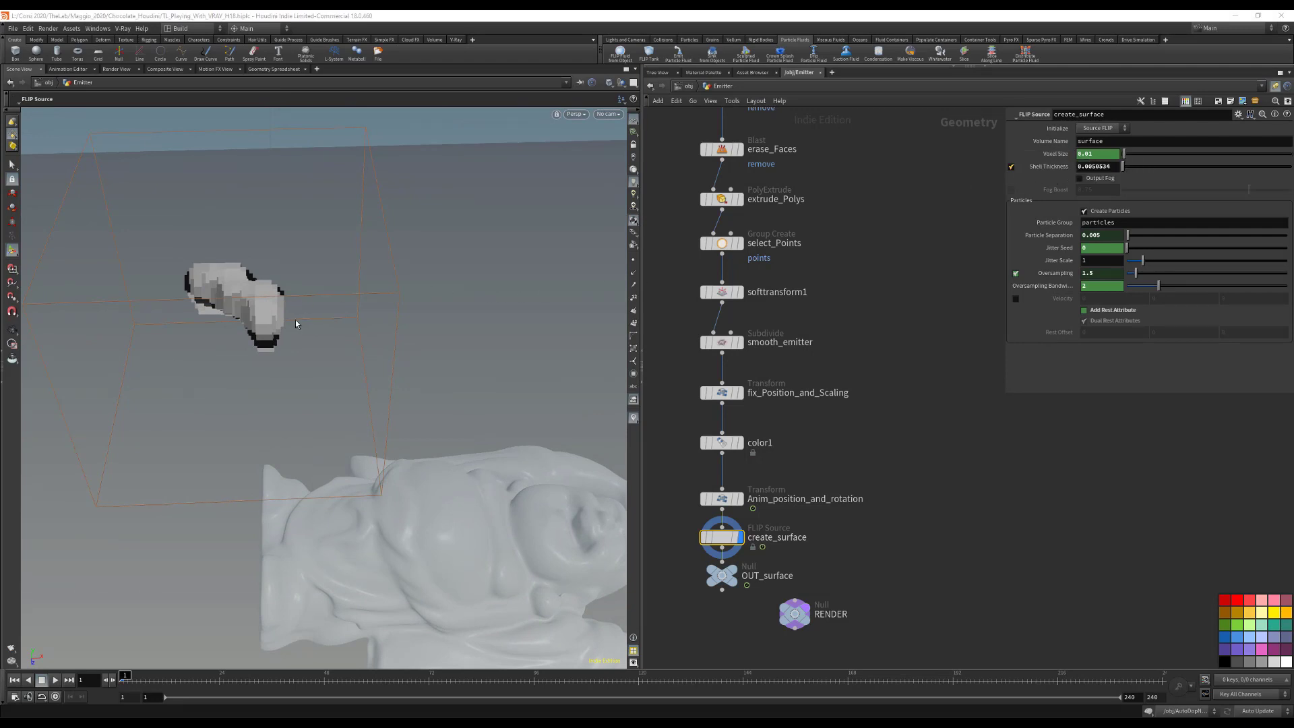
click(1048, 155)
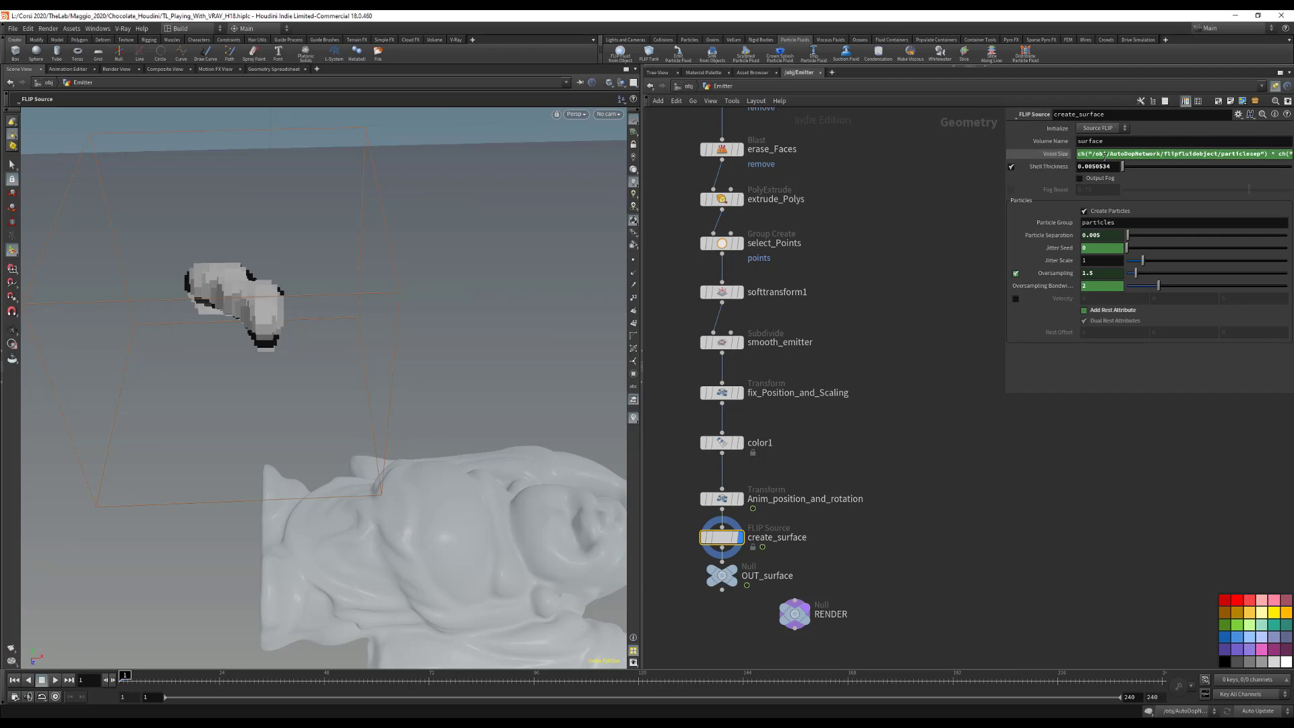
click(1048, 155)
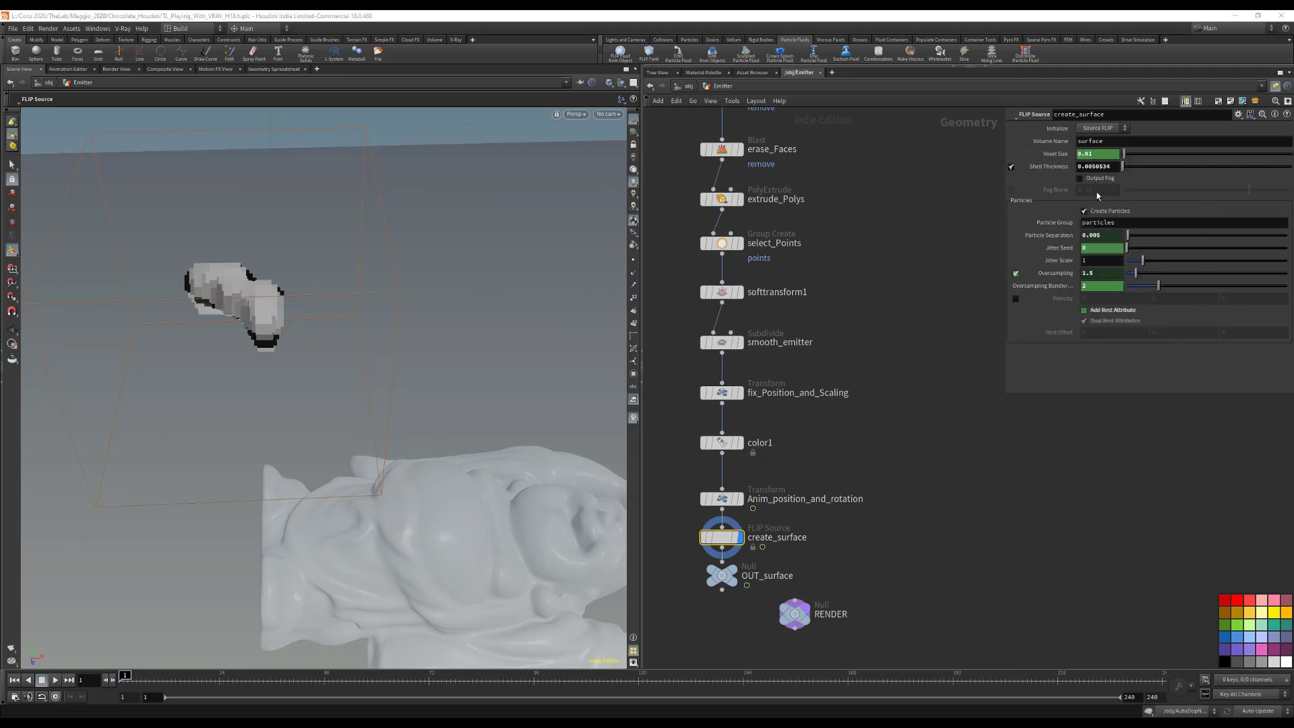
right_click(1093, 155)
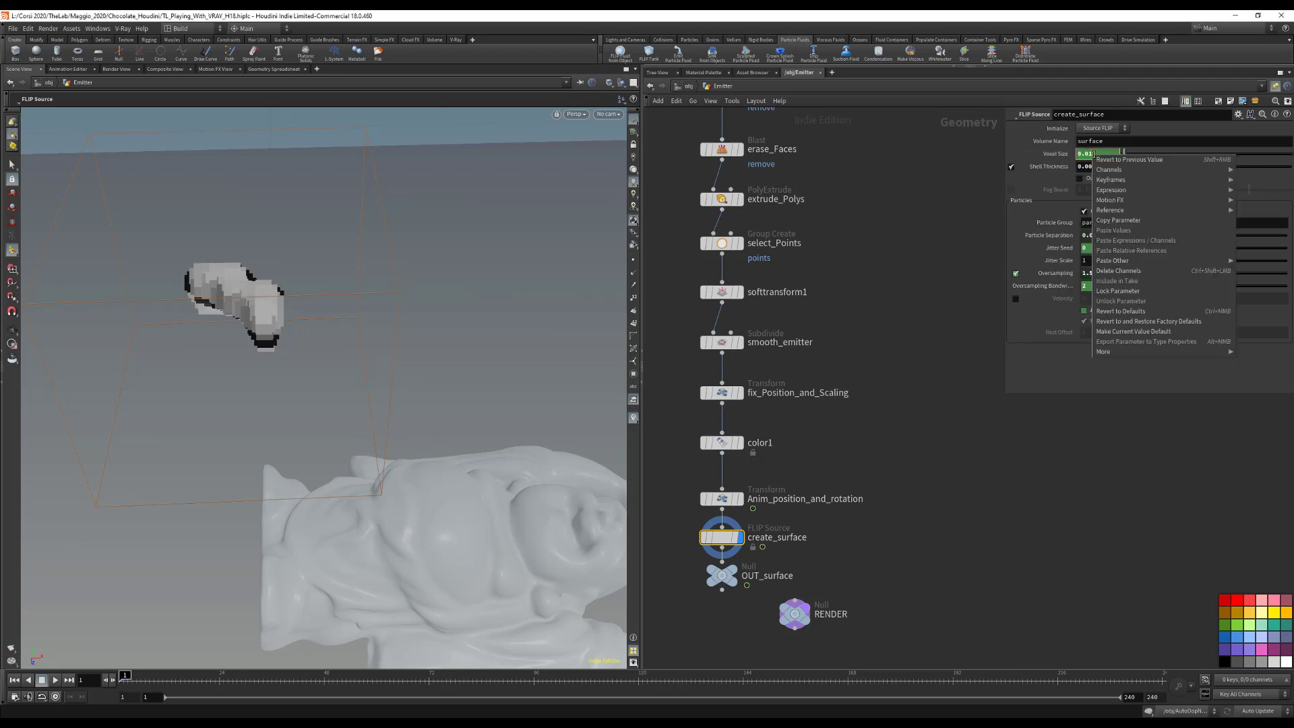
click(1121, 271)
double_click(1108, 153)
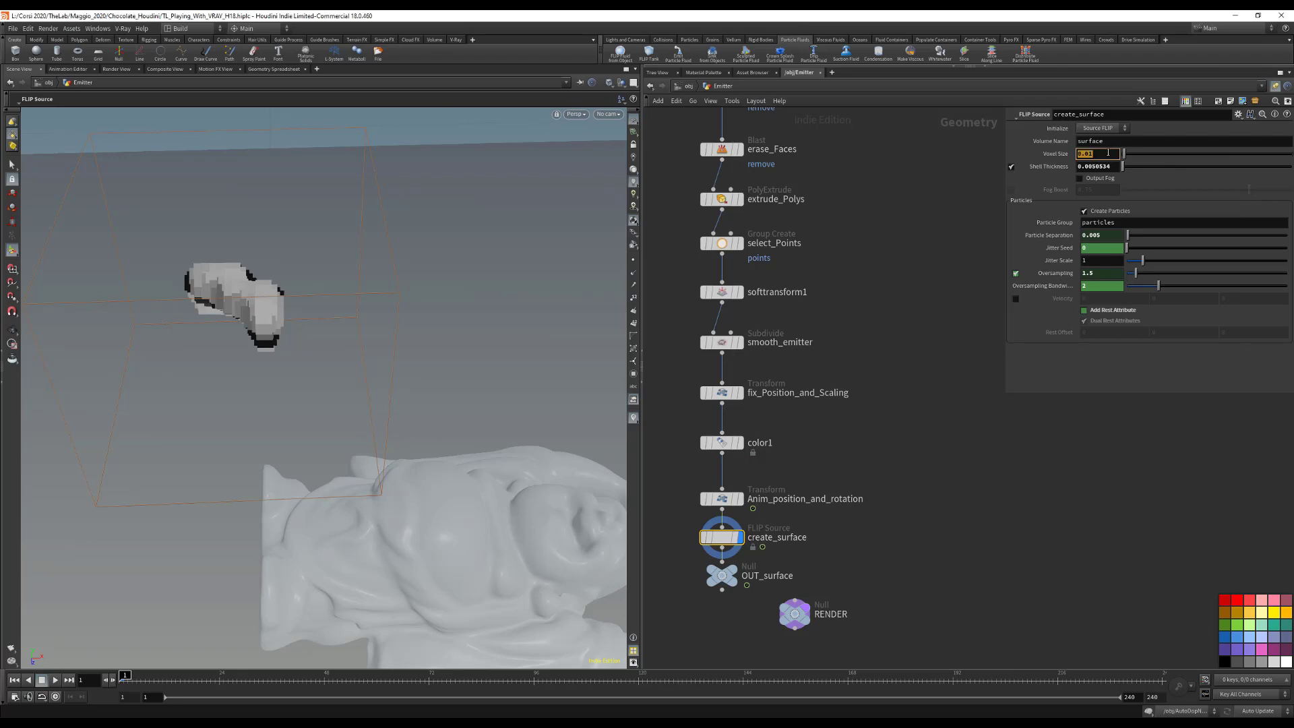
text(0.0015)
key(Return)
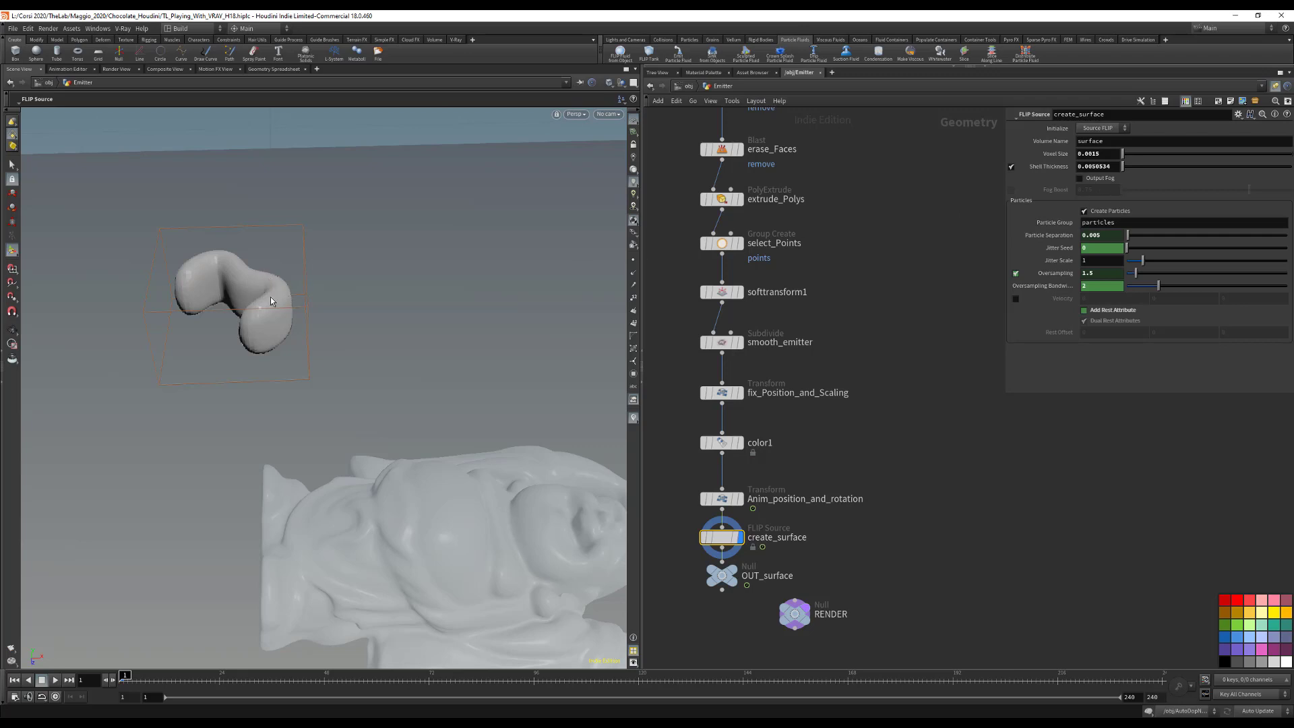
Step: Set the Shell Thickness of create_surface to 0.0015
double_click(1099, 167)
click(1095, 166)
drag(1096, 165, 1164, 167)
key(BackSpace)
key(BackSpace)
text(15)
key(Return)
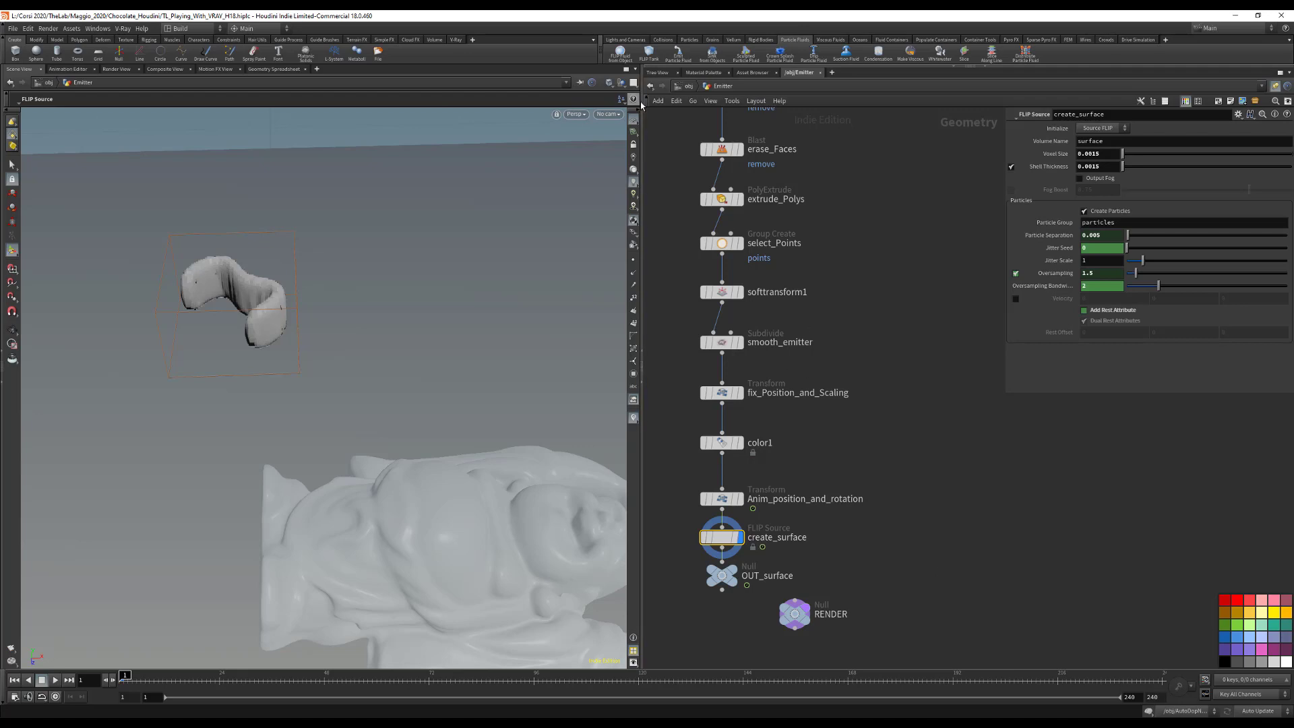
Step: Return to the object level, play the simulation to check the pour from the refined emitter, and rewind to frame 1
key(u)
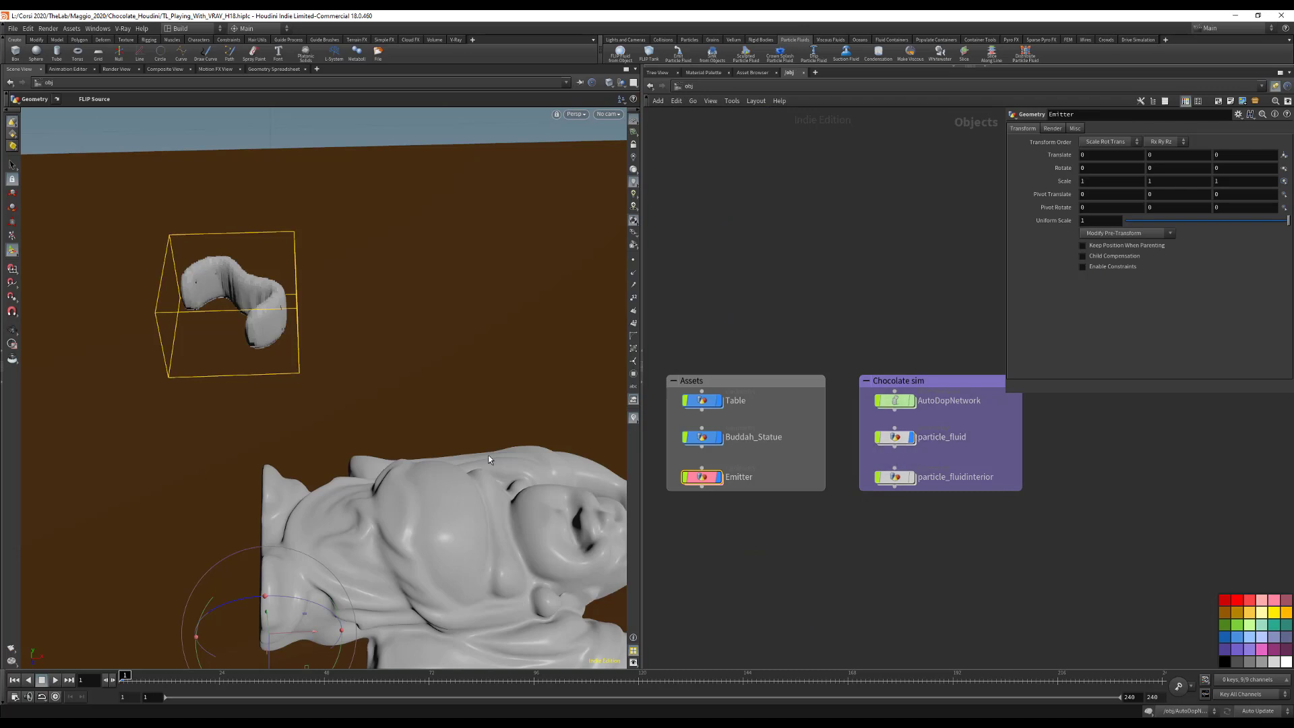
drag(350, 474, 470, 478)
middle_drag(470, 477, 391, 404)
right_drag(401, 411, 384, 412)
middle_drag(379, 410, 360, 400)
click(55, 679)
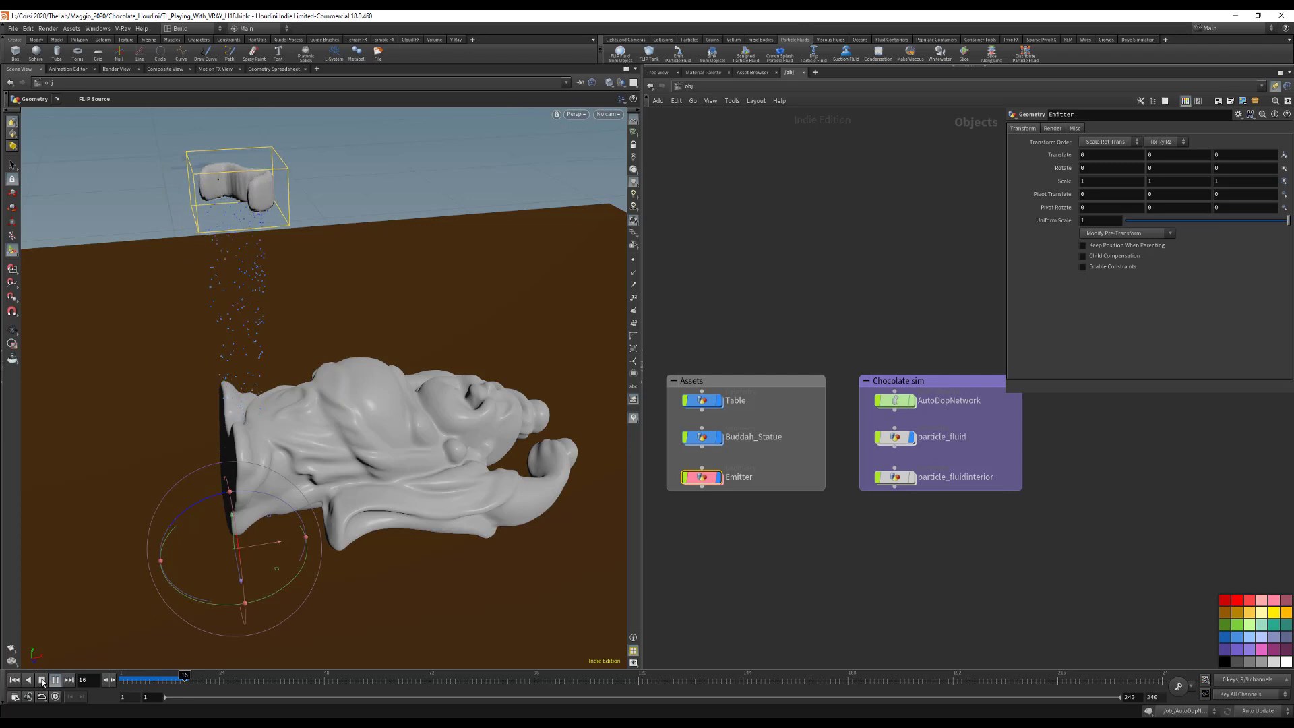
click(111, 670)
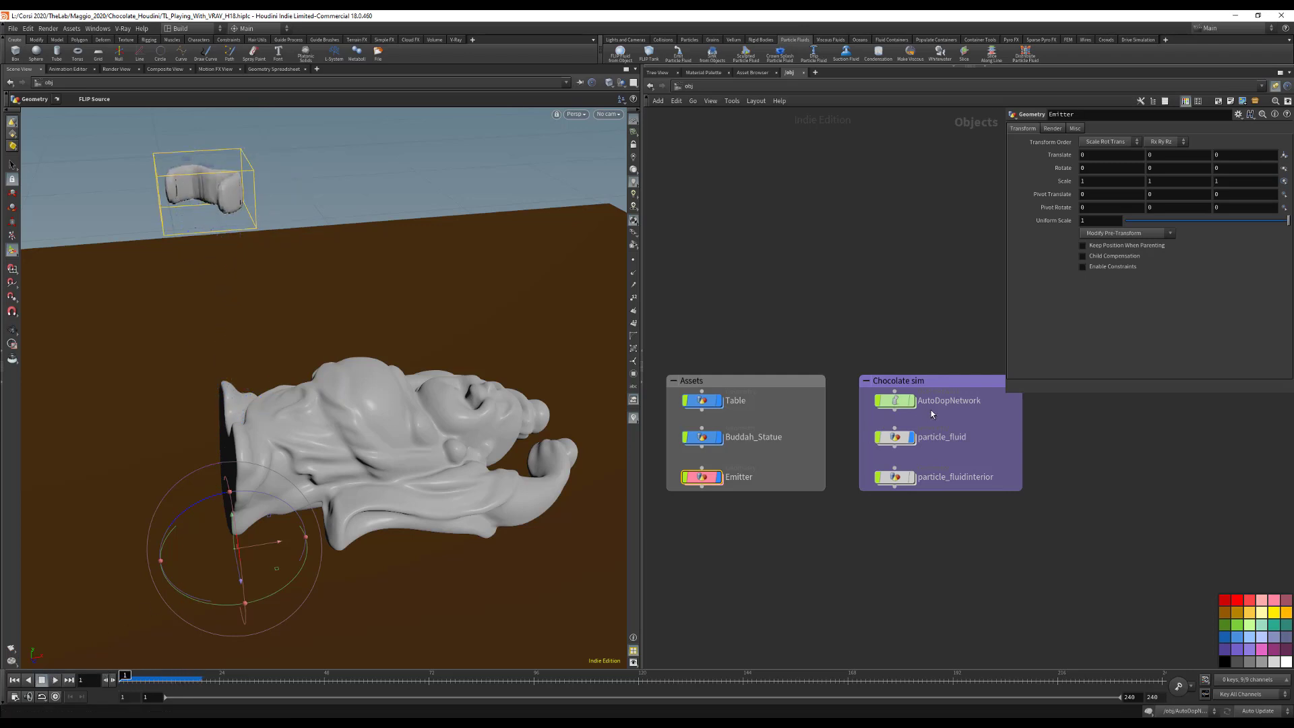
Step: Set the particle separation of flipfluidobject in AutoDopNetwork to 0.002 and preview the simulation from frame 1
double_click(895, 403)
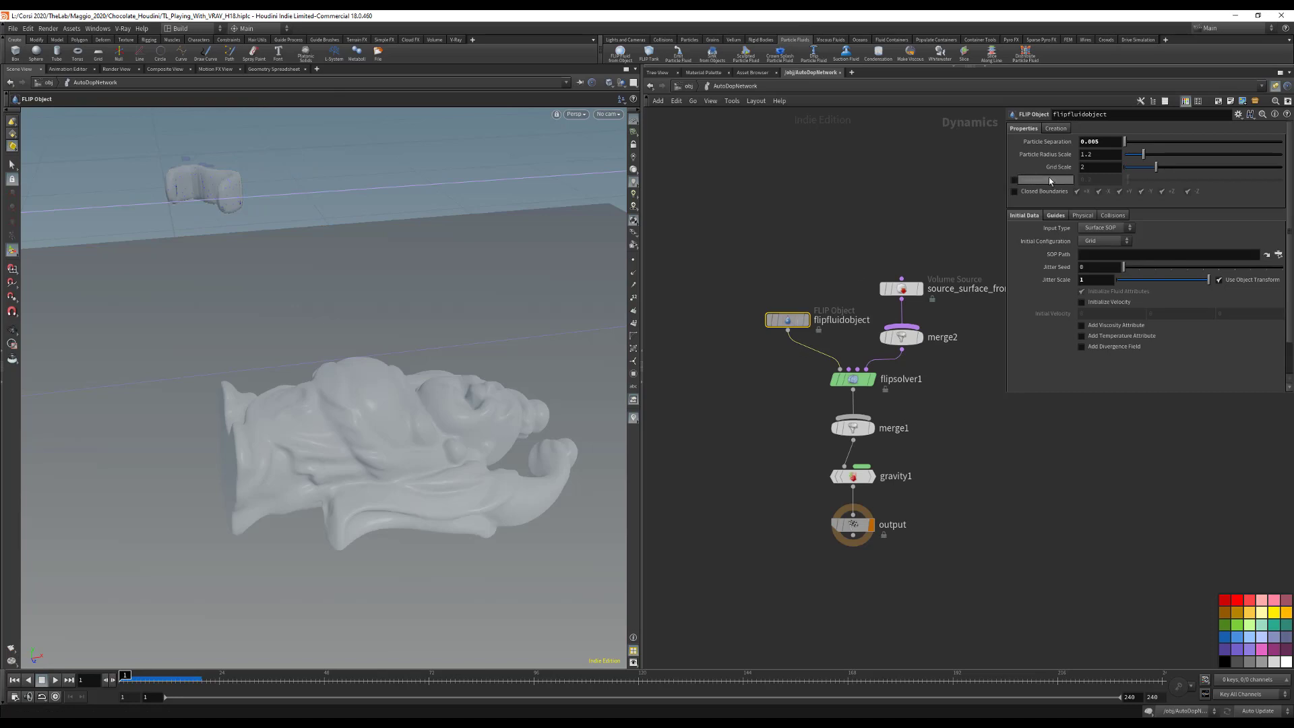
click(1108, 141)
key(Return)
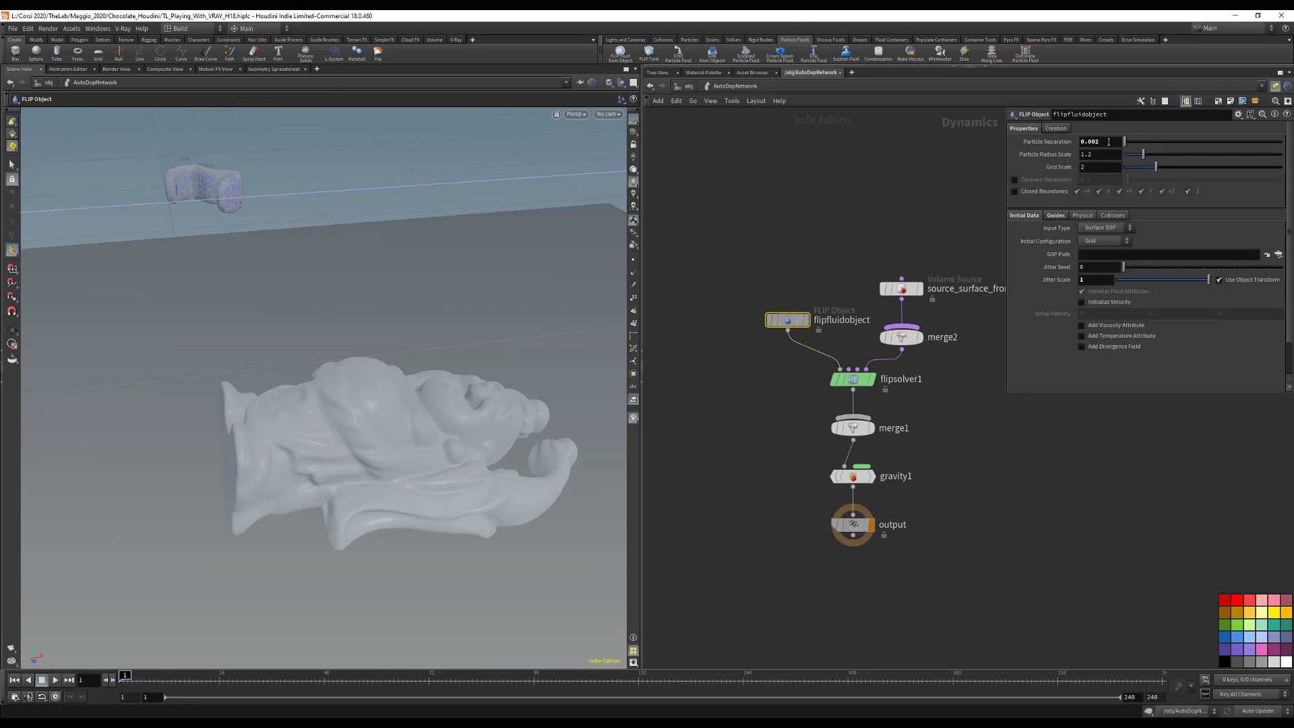
click(56, 679)
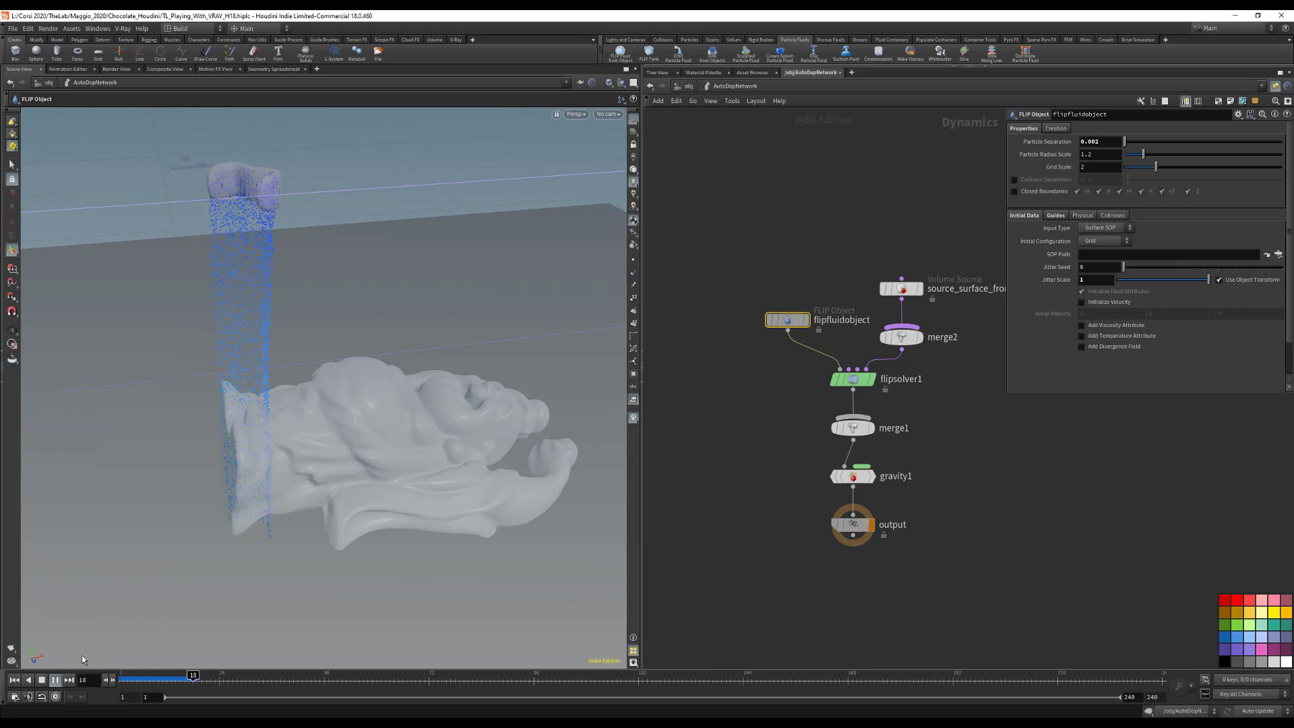
click(55, 678)
drag(149, 679, 121, 675)
Step: Insert a Point Velocity node between create_surface and OUT_surface in the Emitter network
click(675, 85)
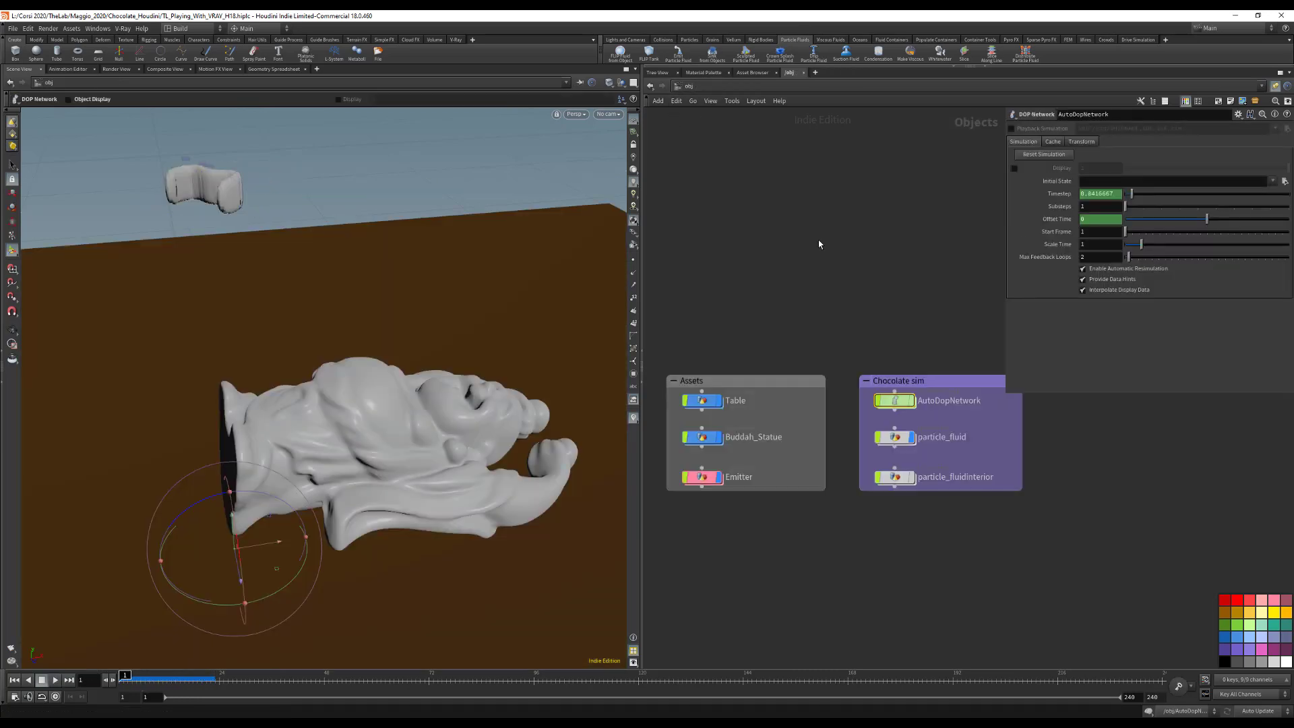
double_click(703, 472)
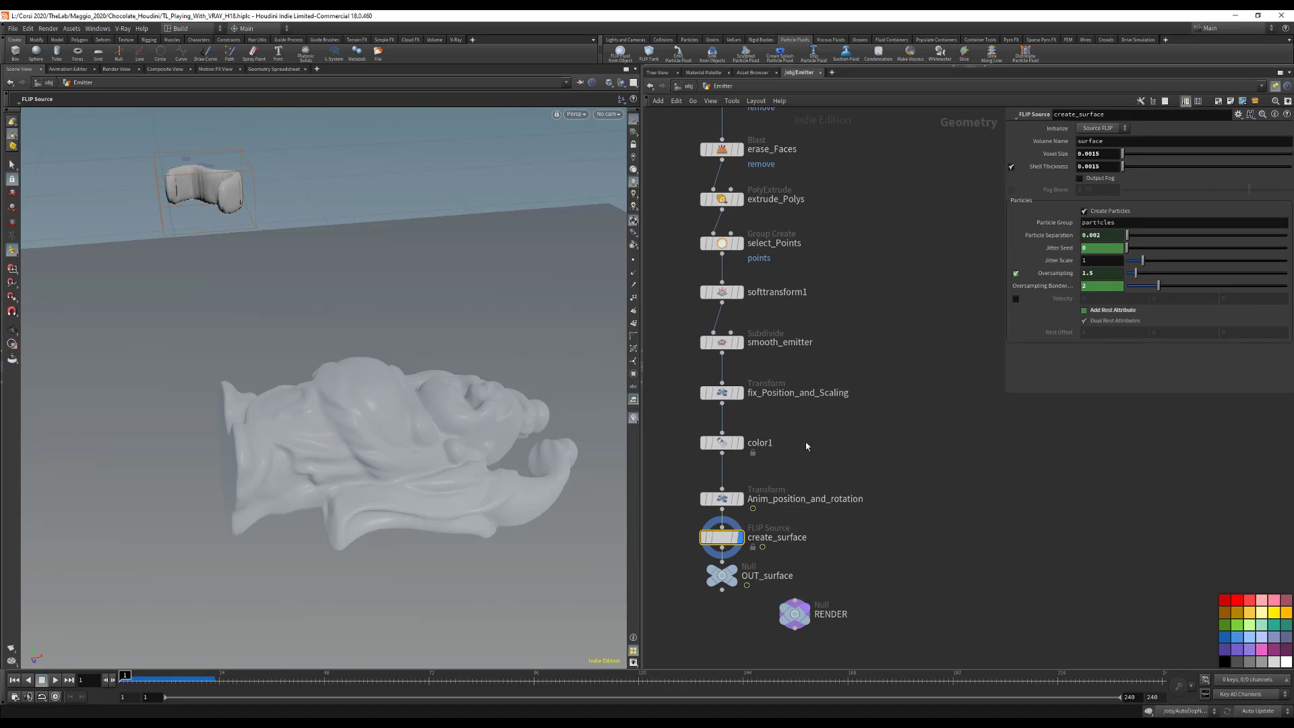
drag(722, 576, 722, 620)
key(Tab)
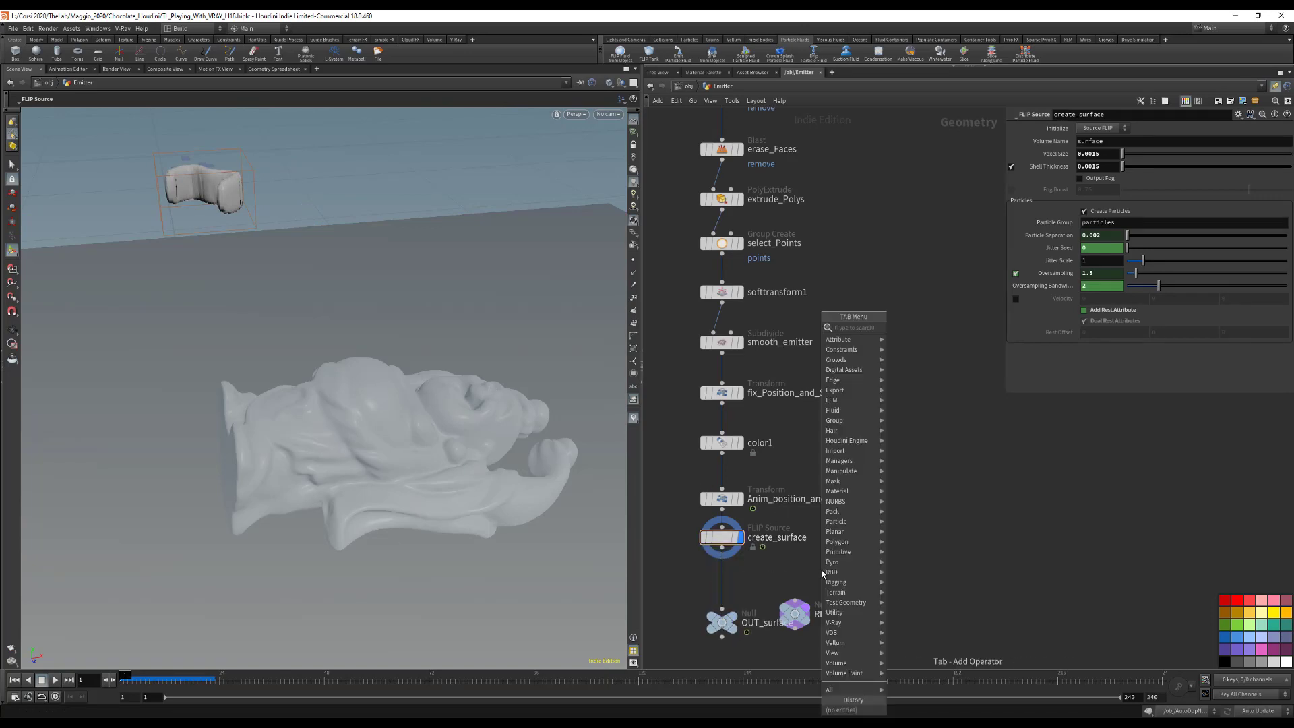
text(poi)
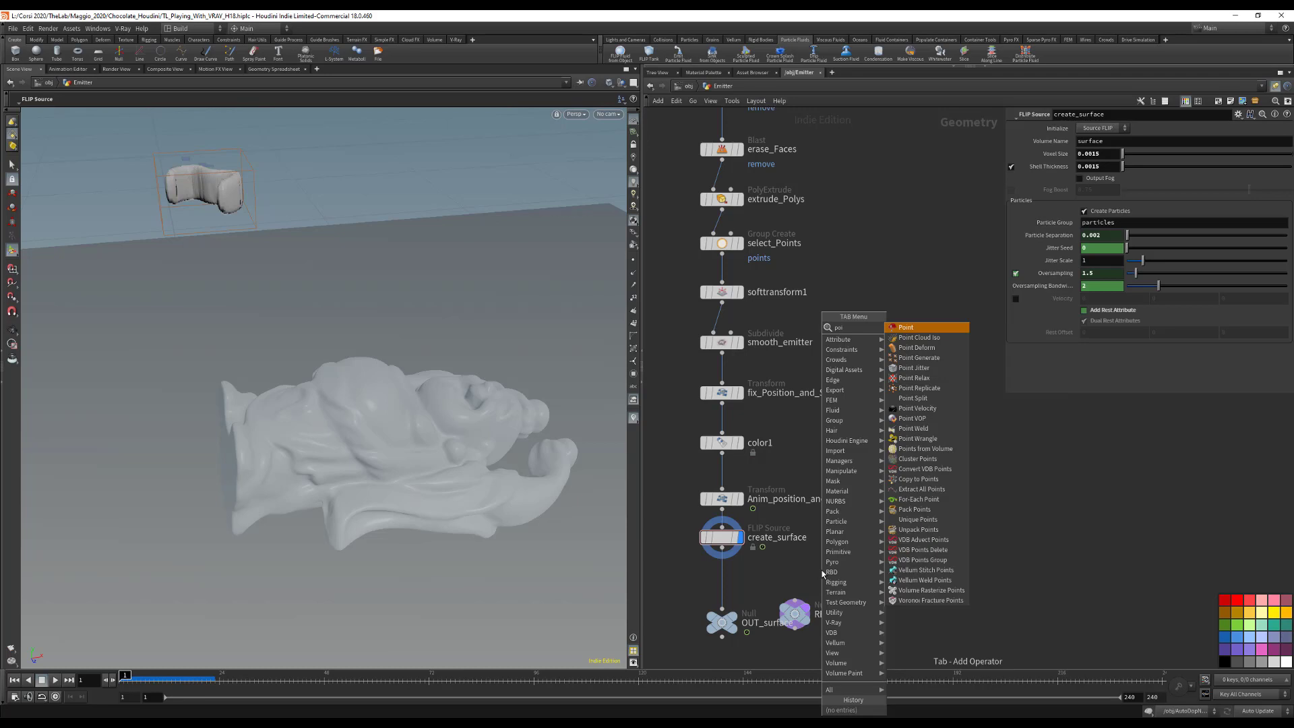
click(916, 408)
click(724, 578)
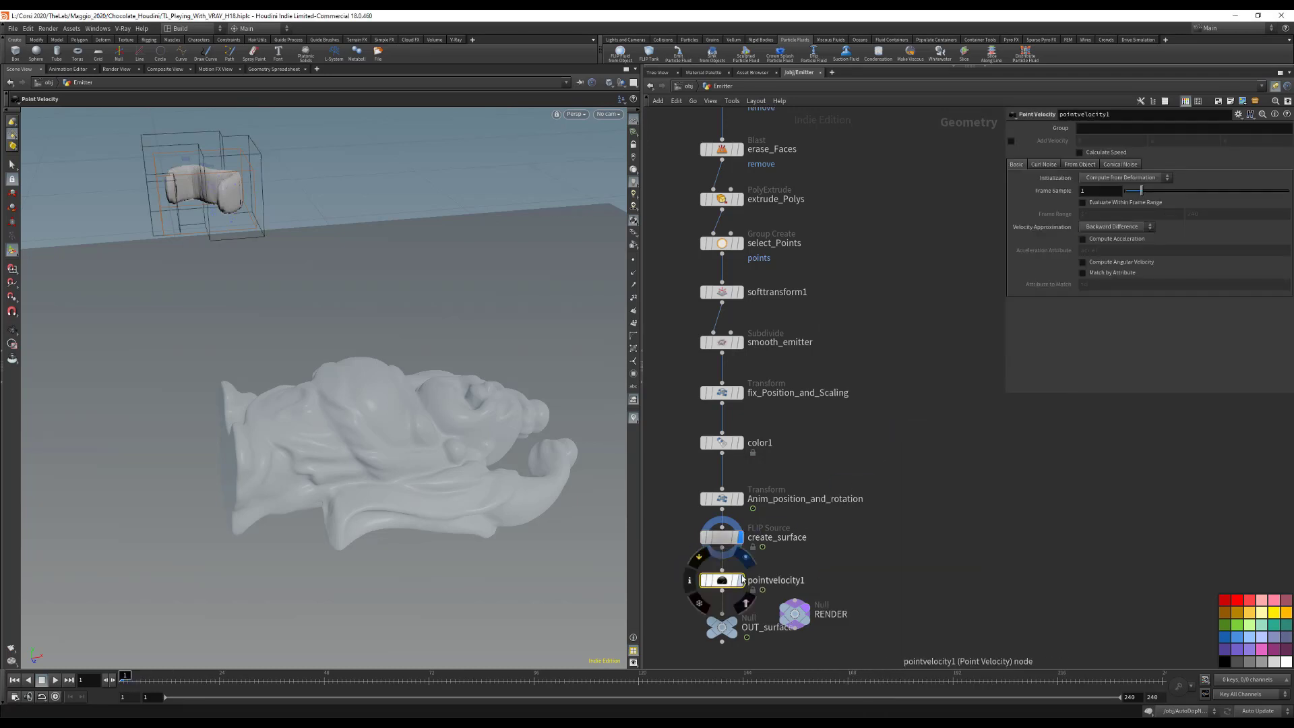
Step: Rename the Point Velocity node as random_Curly_velocity
double_click(800, 581)
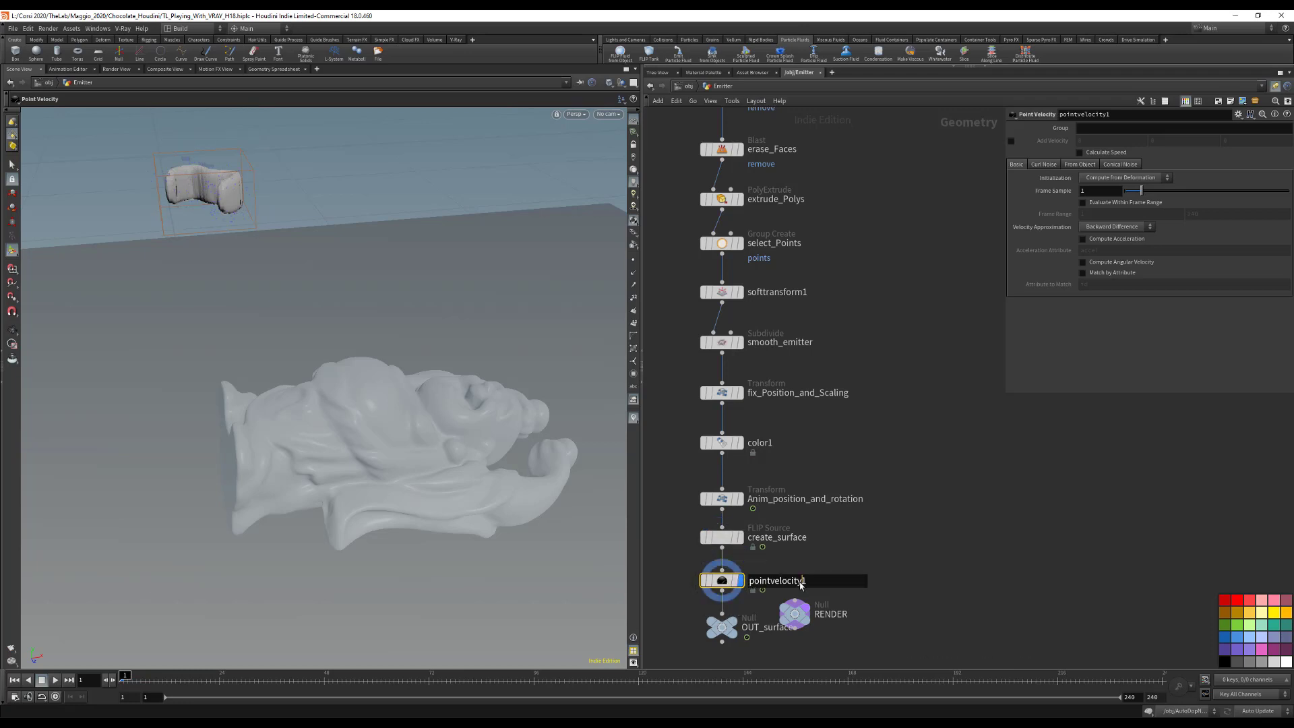
text(random_Curly)
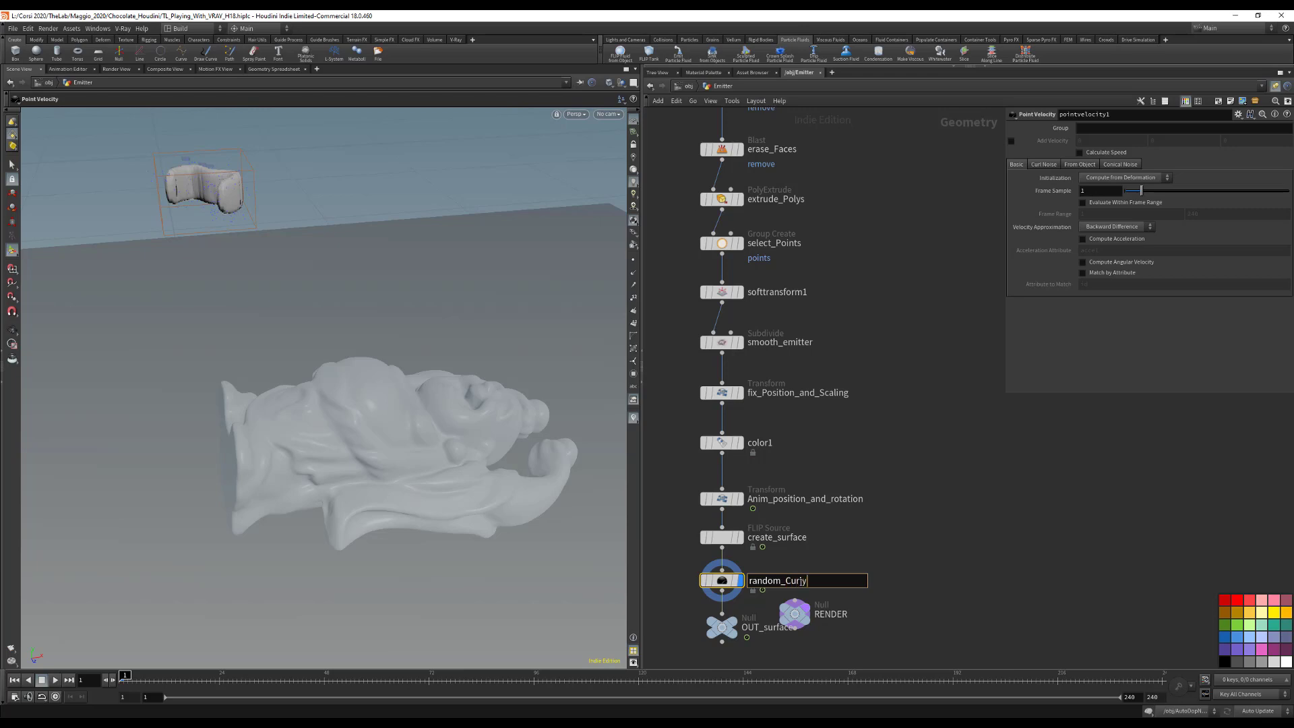
text(_velocity)
key(Return)
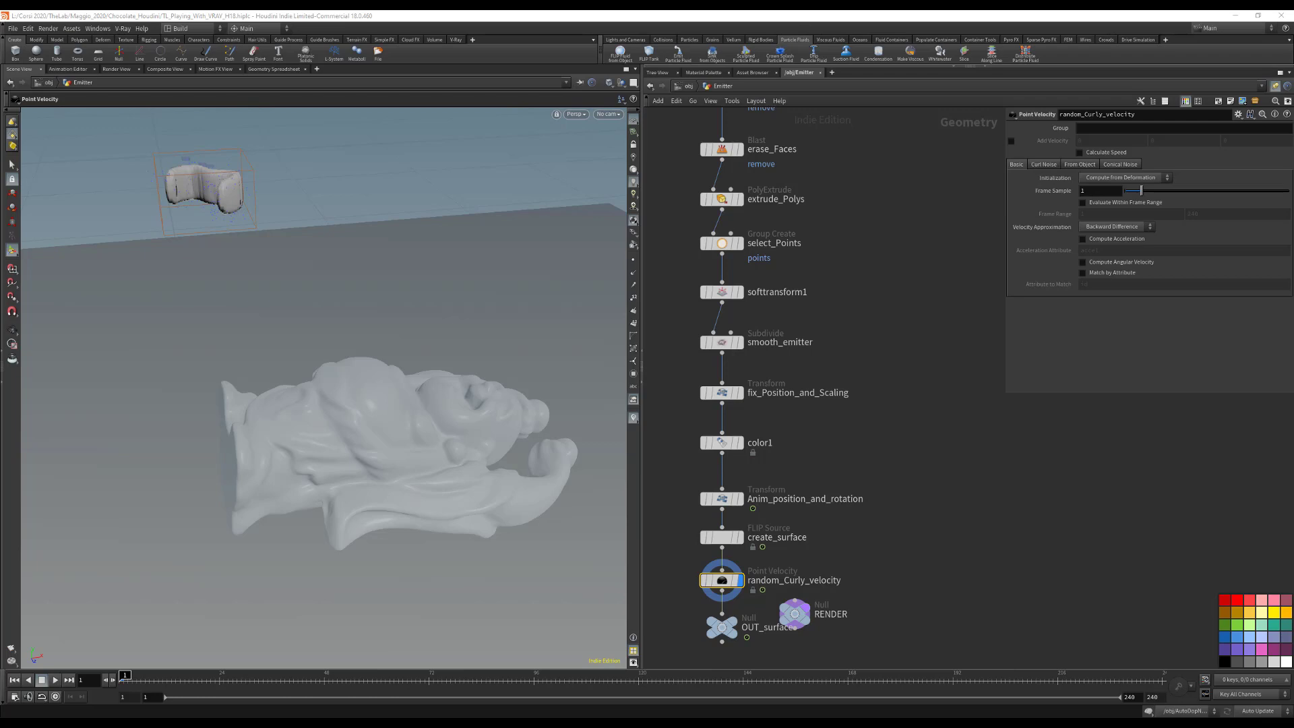
Step: Set the Initialization of random_Curly_velocity to Set to Value and enable Add Curl Noise
click(1100, 178)
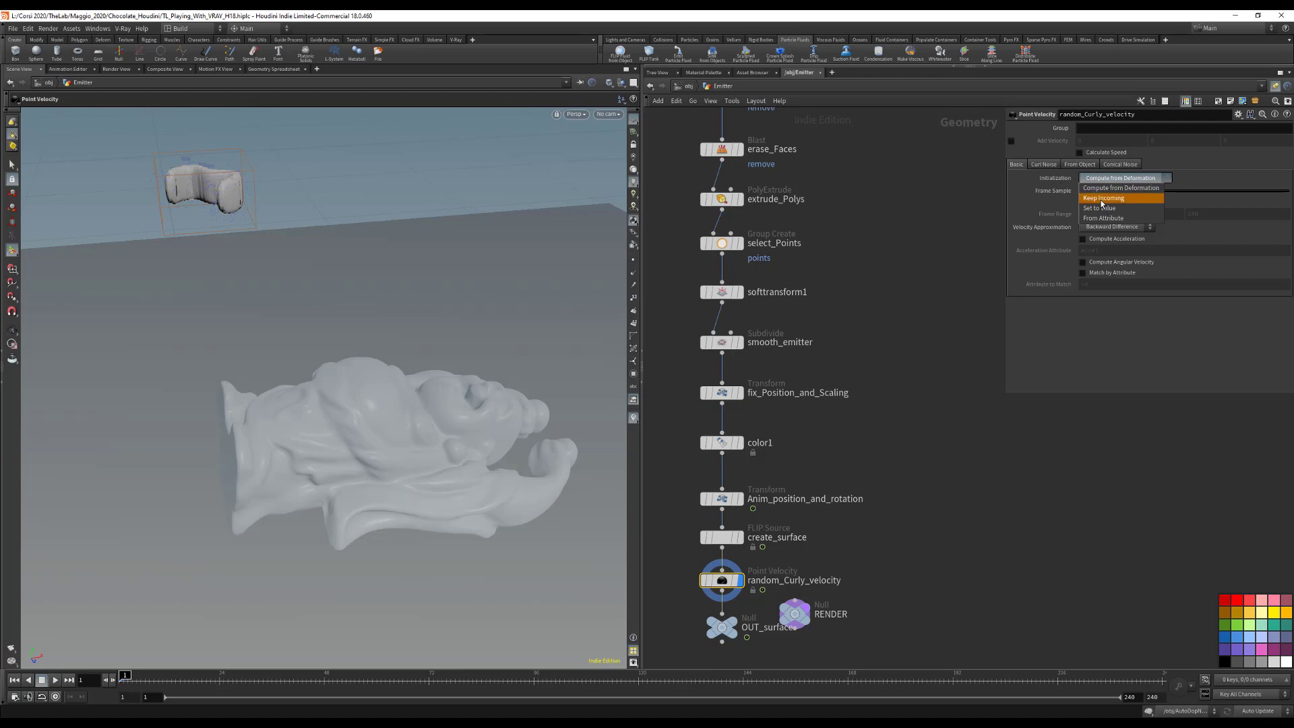
click(1101, 209)
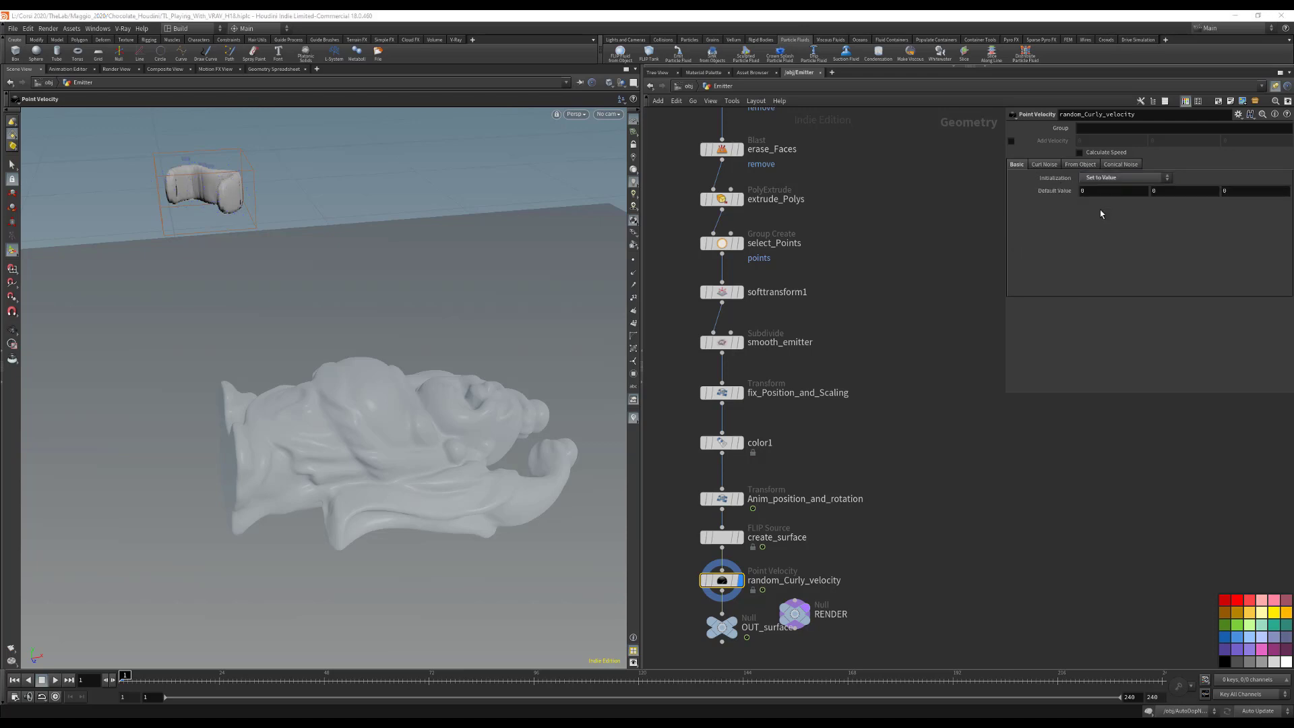
click(1044, 166)
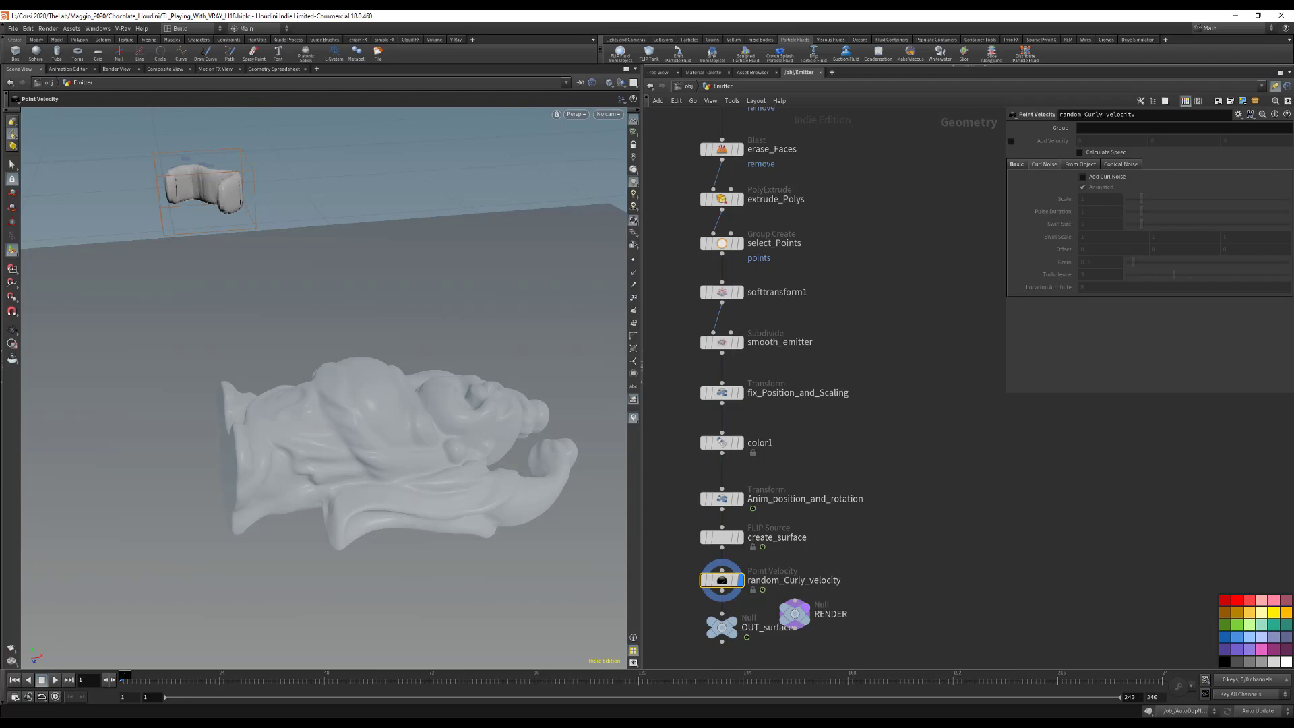
click(1109, 179)
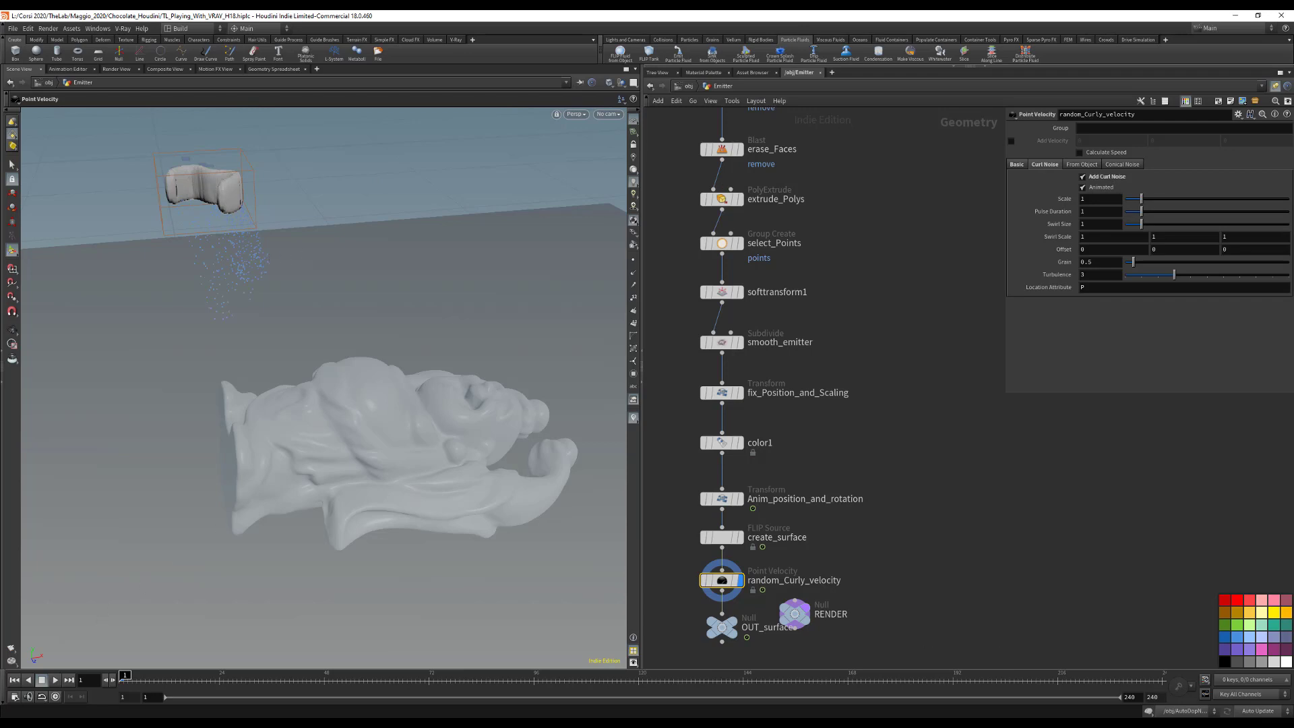
Step: Play the simulation to check the effect of the curl noise on the particles, and return to frame 1
click(55, 680)
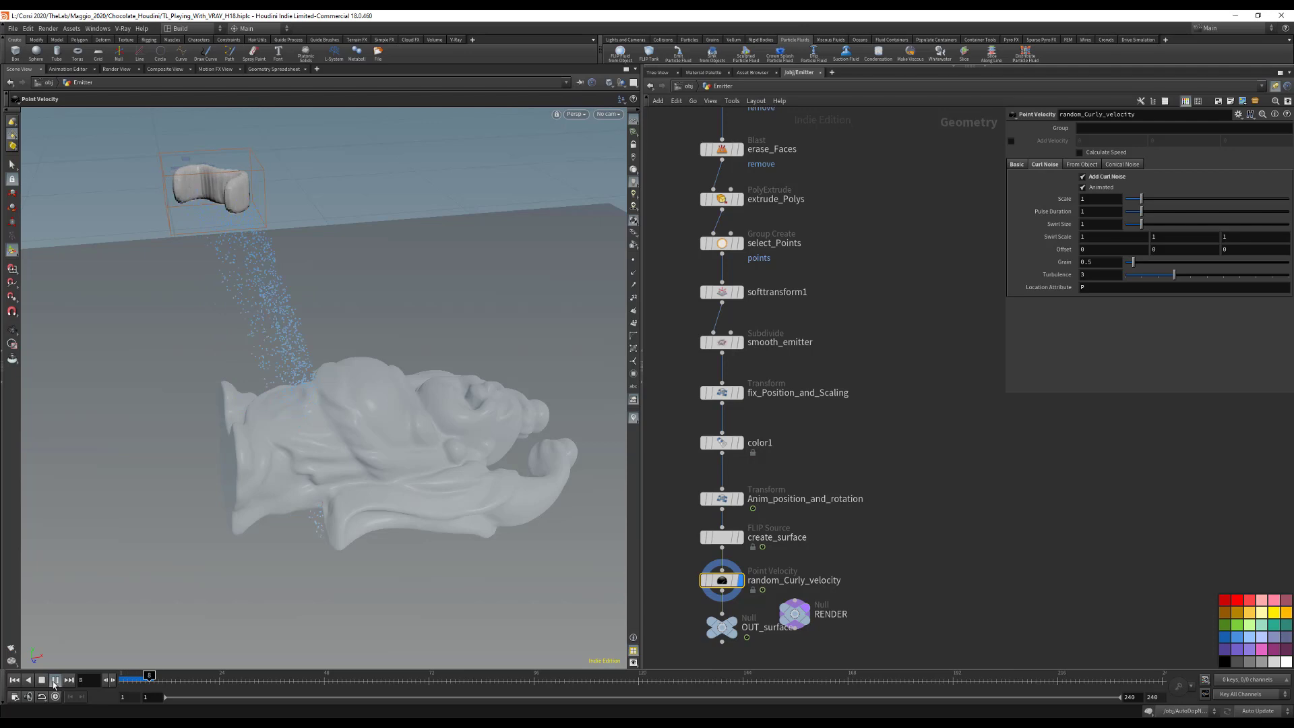
click(55, 679)
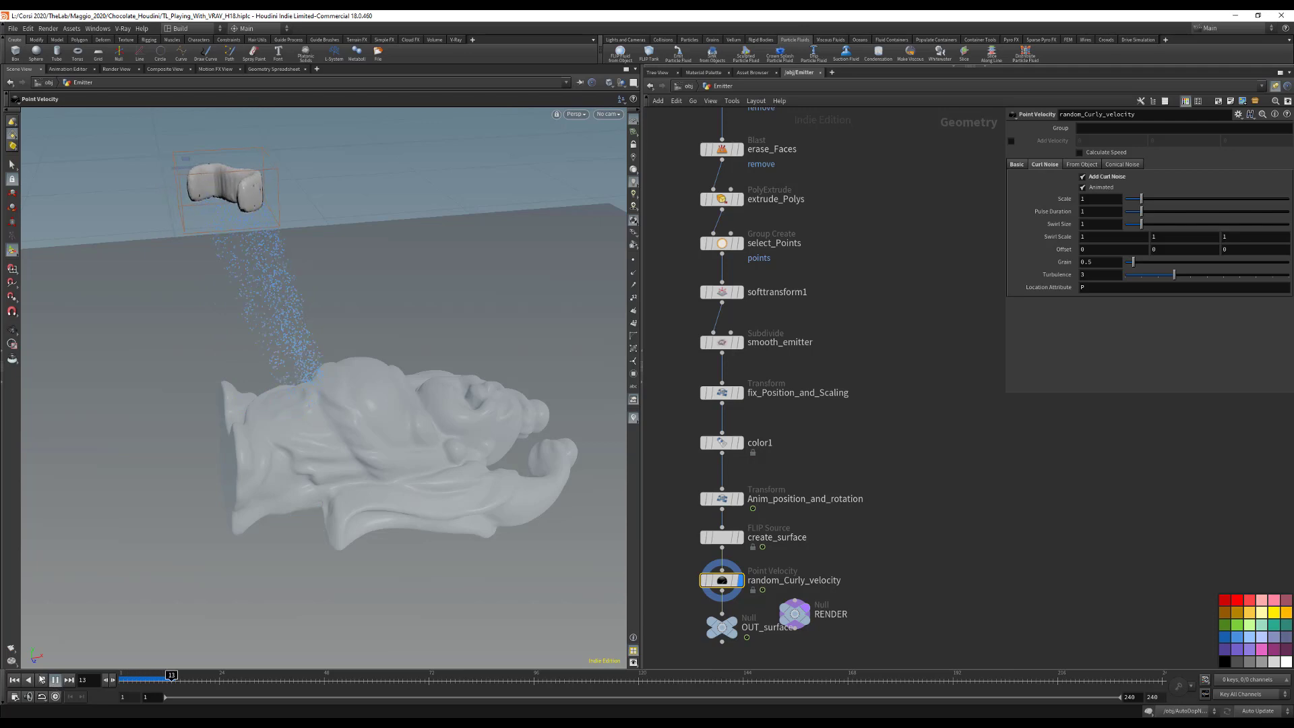
click(16, 680)
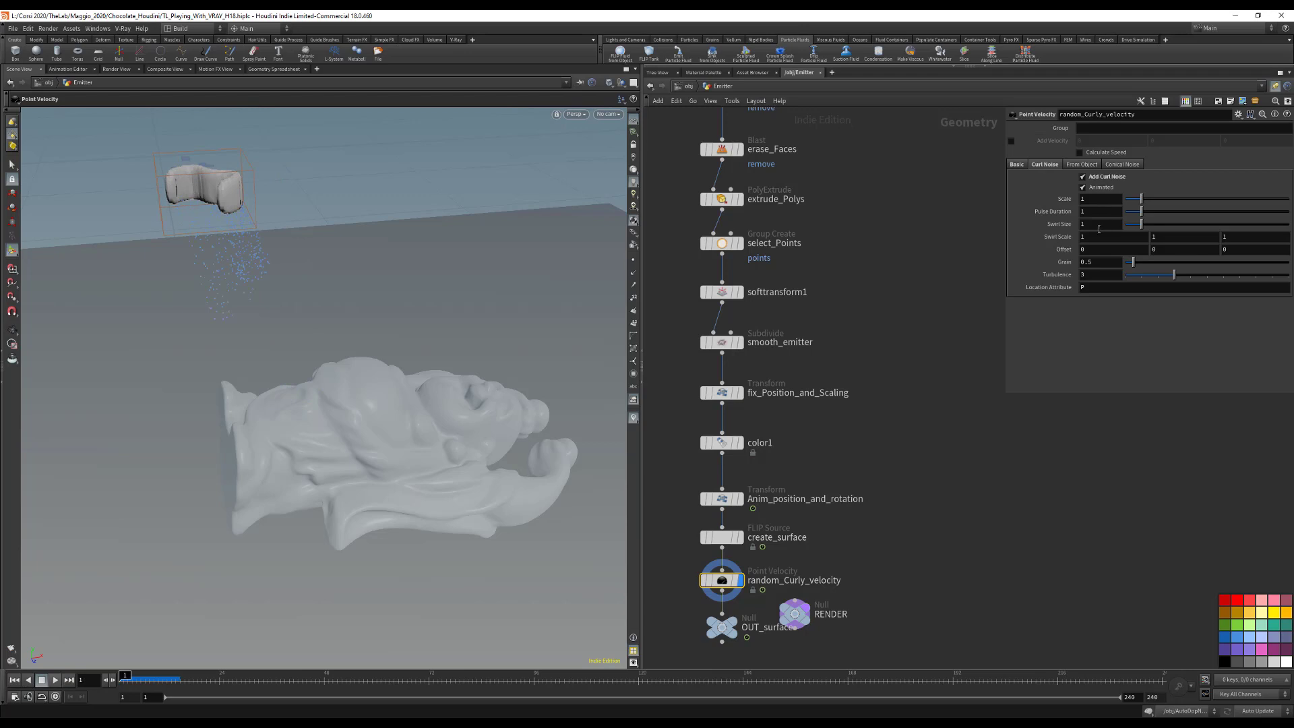
Step: Set the curl noise Swirl Size to 0.05 and preview the simulation from frame 1
click(1103, 225)
text(0.05)
key(Return)
click(55, 679)
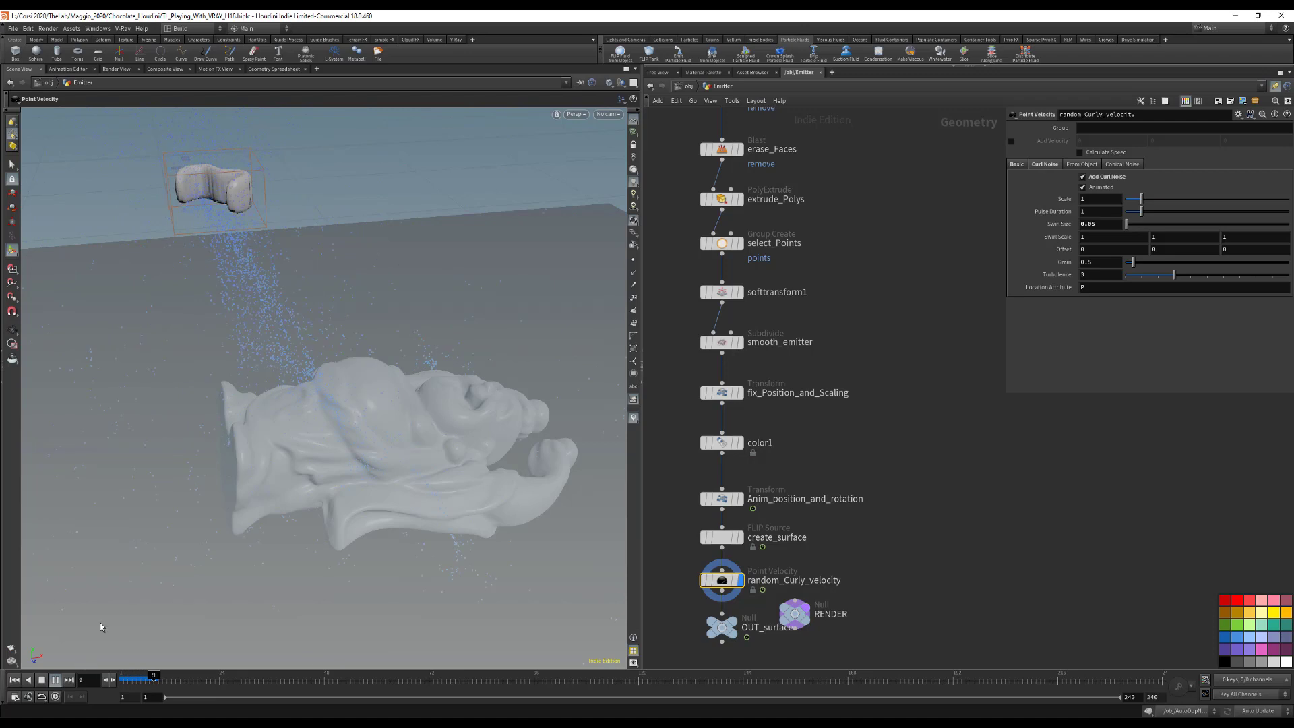
click(15, 680)
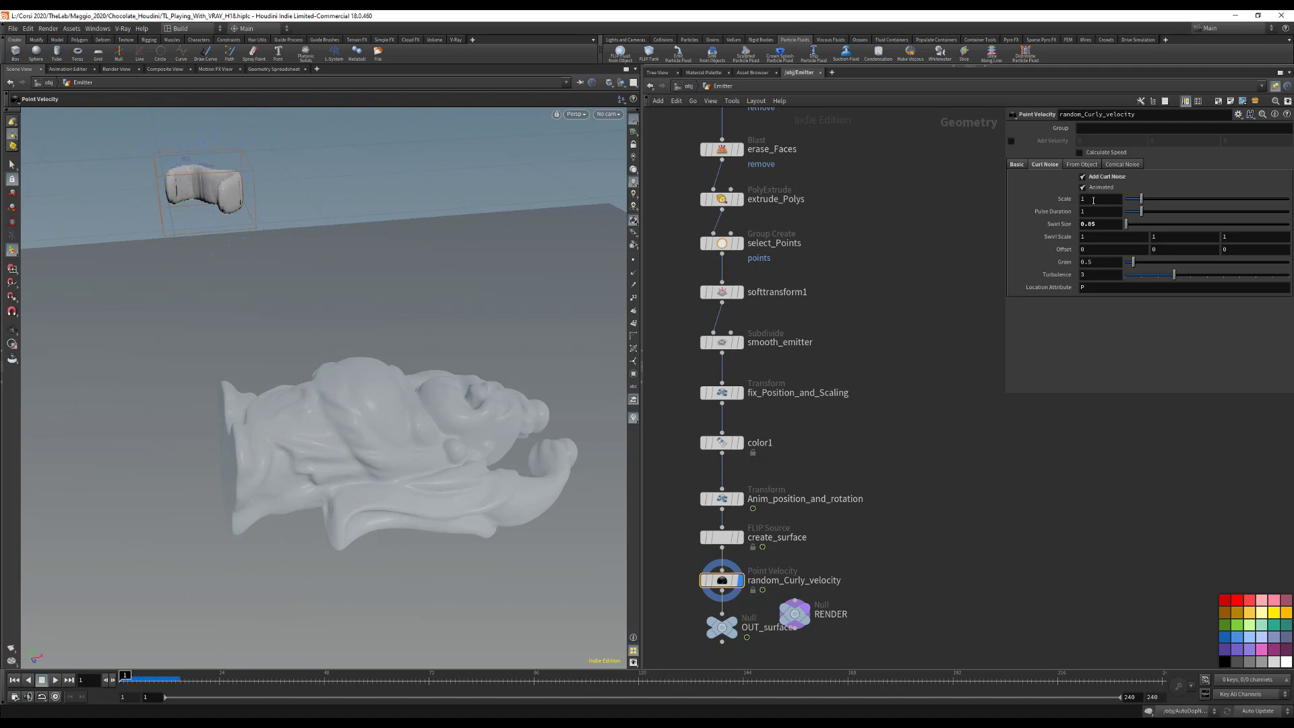
Step: Set the curl noise Scale to 0.1, preview the pour over the statue, and rewind to frame 1
click(1093, 200)
text(0.1)
key(Return)
click(55, 680)
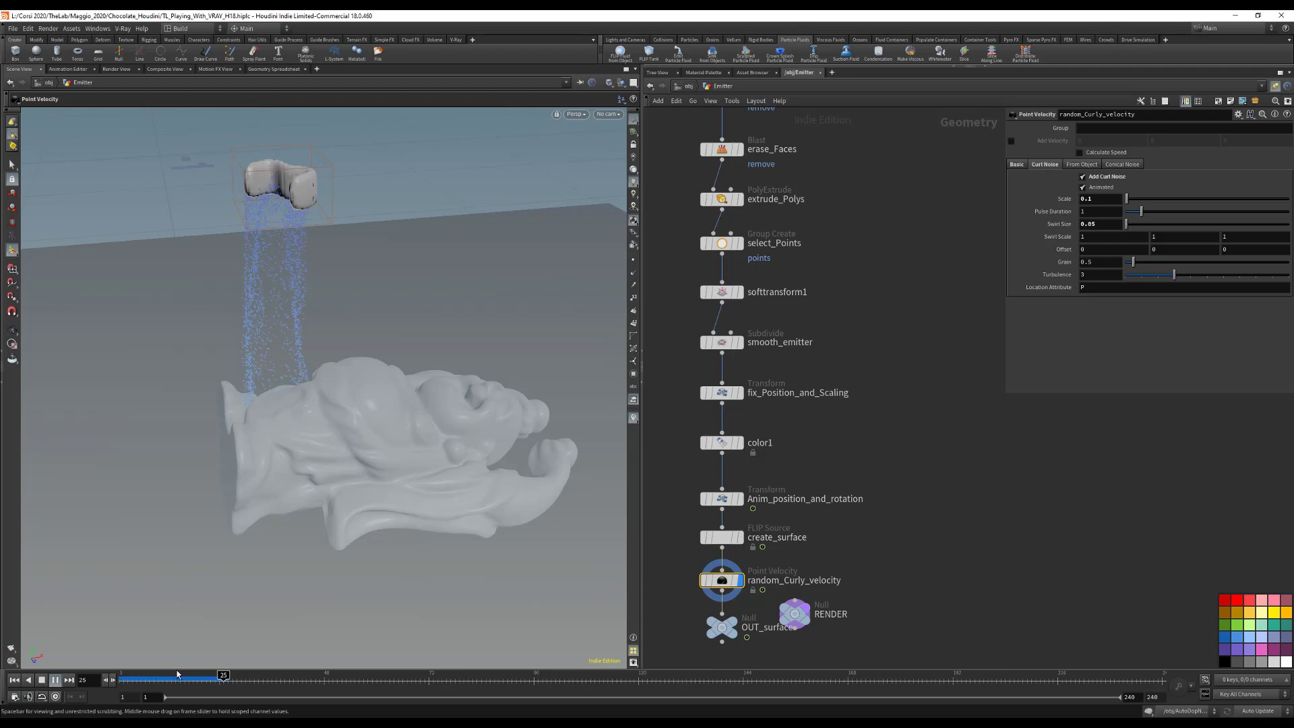
click(55, 679)
click(13, 679)
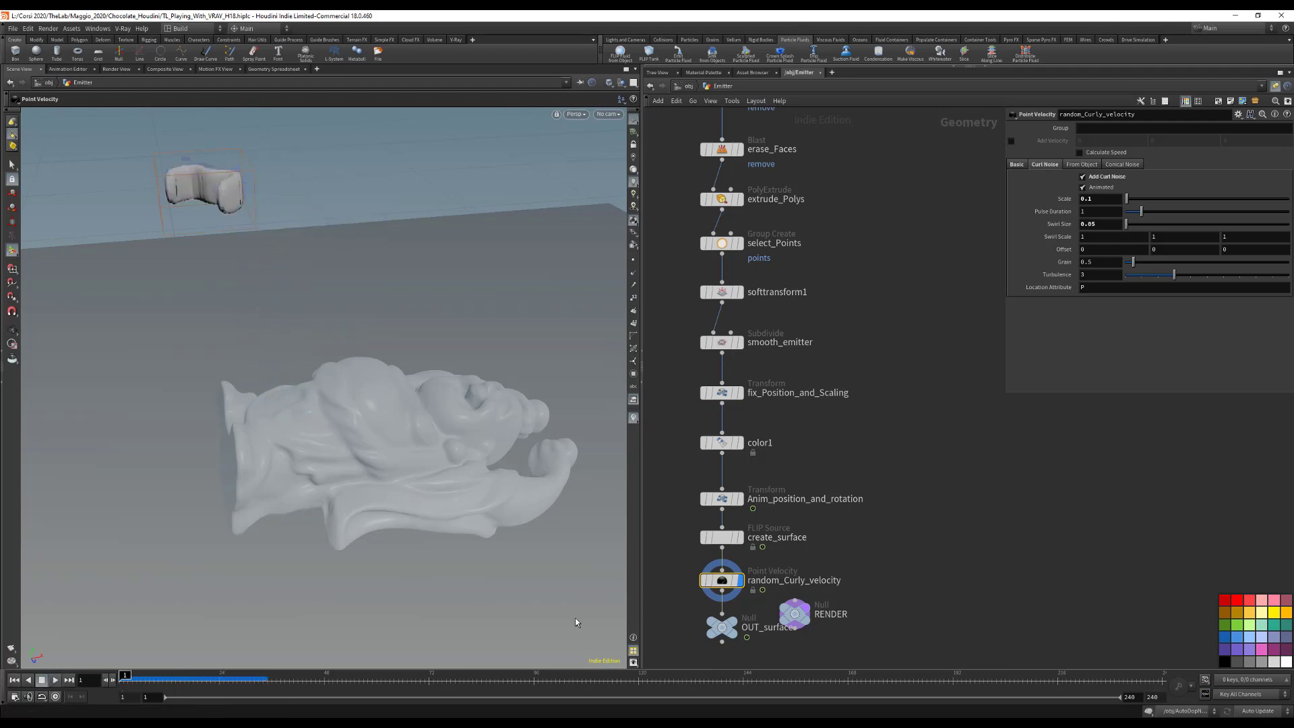
Step: Save the scene, return to the object level, and review the Collisions tools for the Table and Buddah_Statue objects
key(ctrl+s)
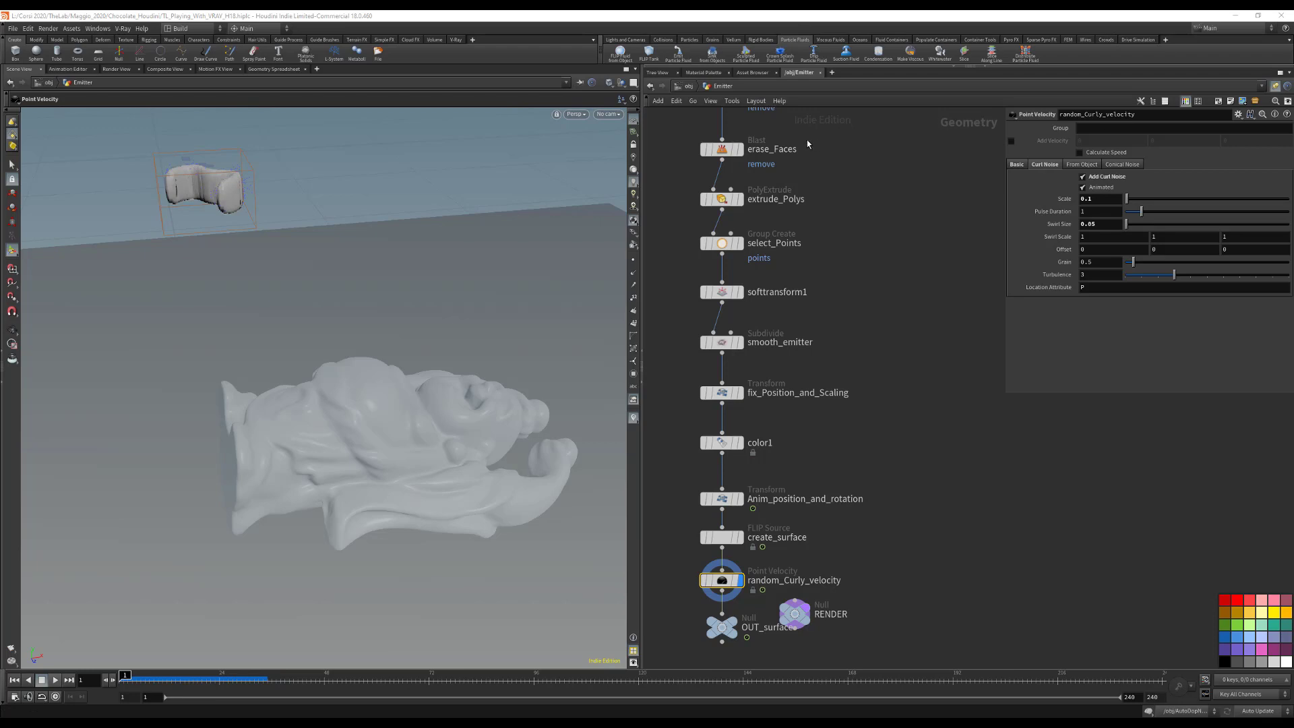
click(689, 87)
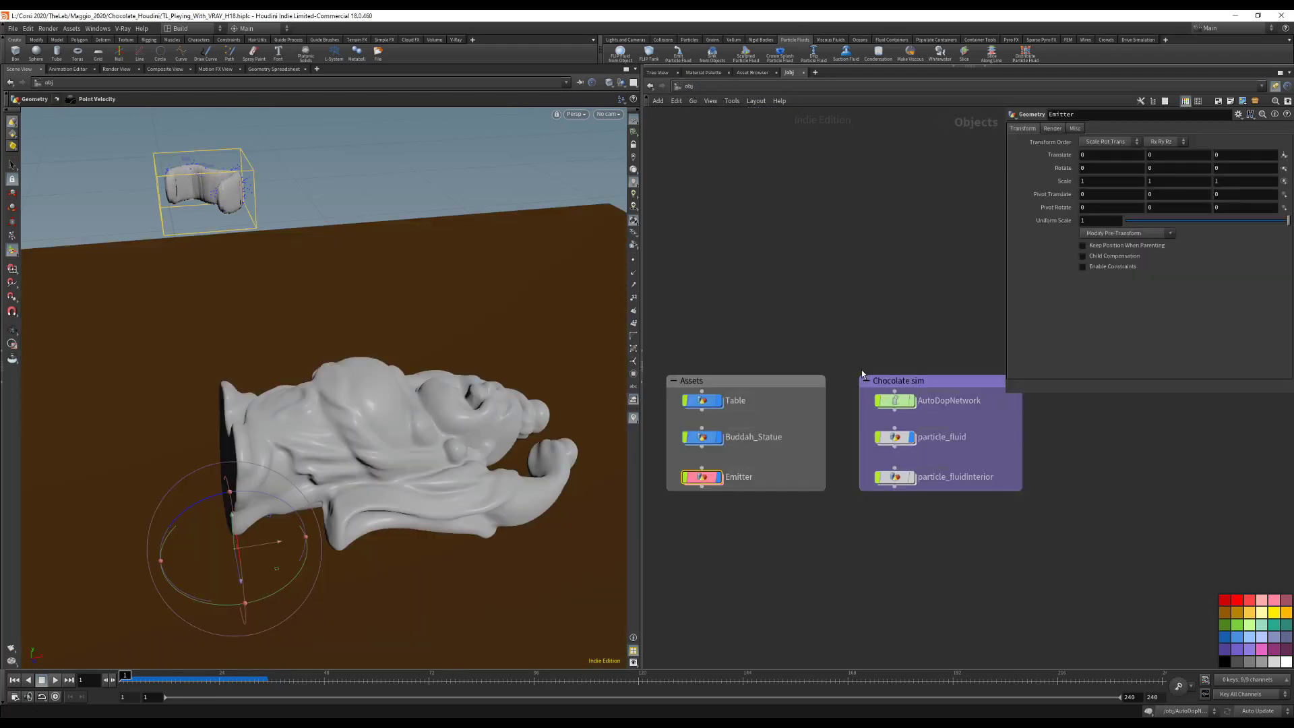
click(701, 400)
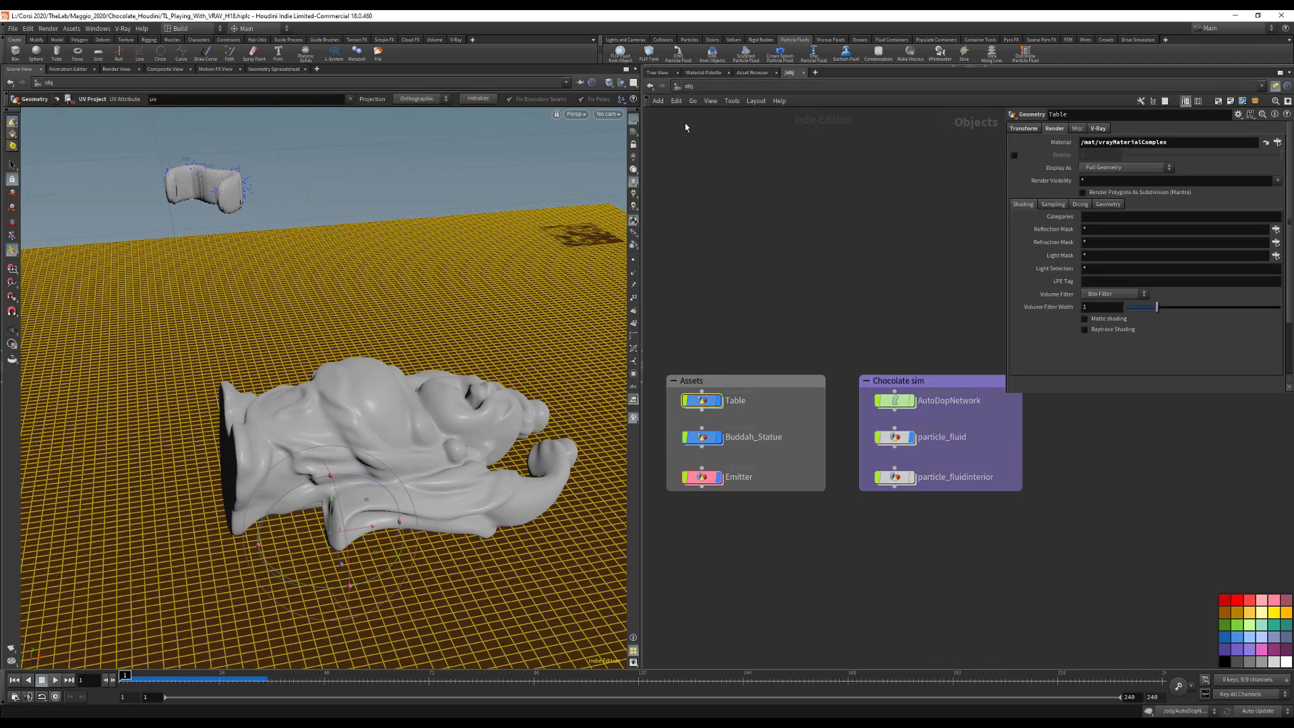
click(663, 41)
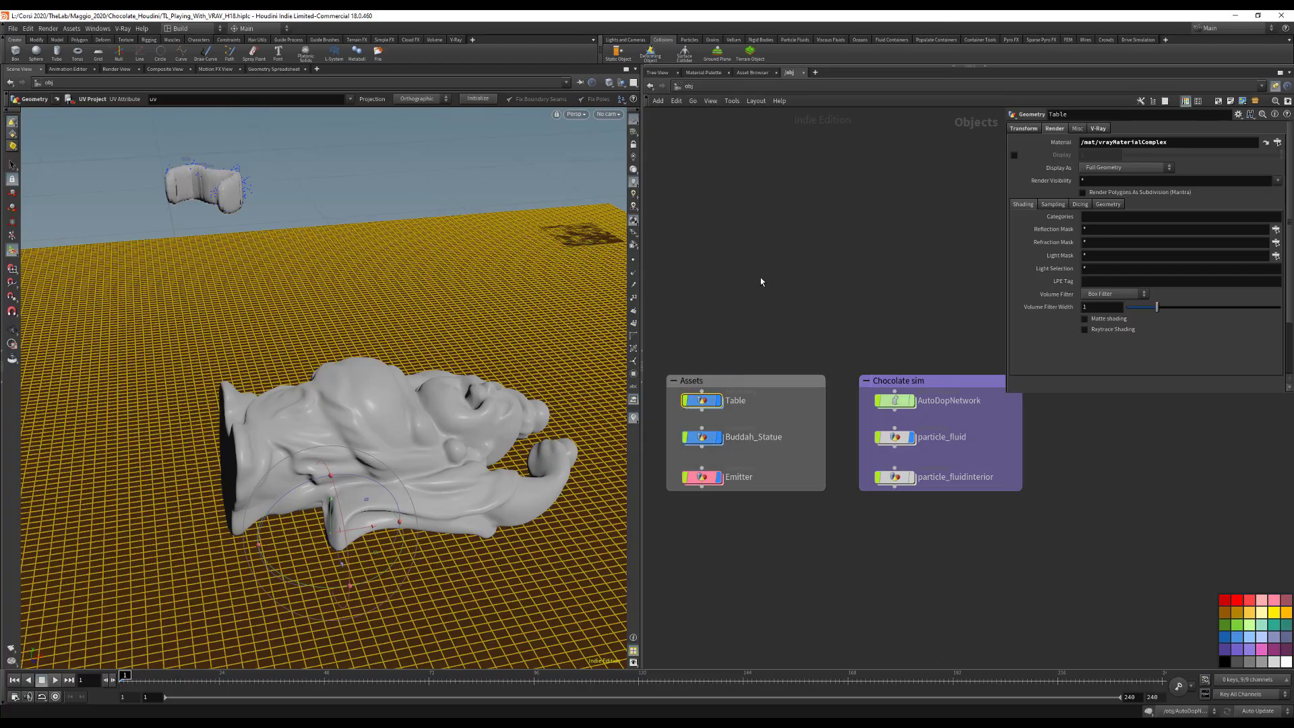
click(713, 433)
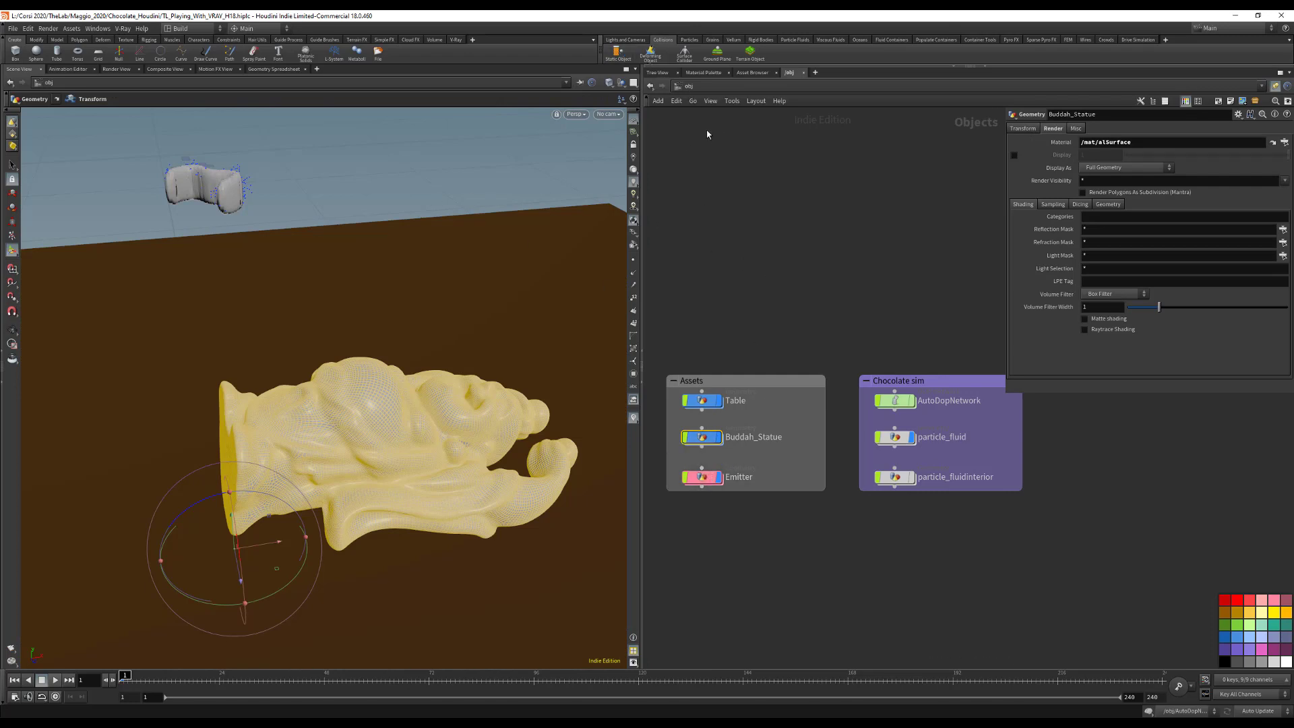
Step: Lay out all the nodes inside AutoDopNetwork, preview the fluid simulation, and return to frame 1
double_click(893, 396)
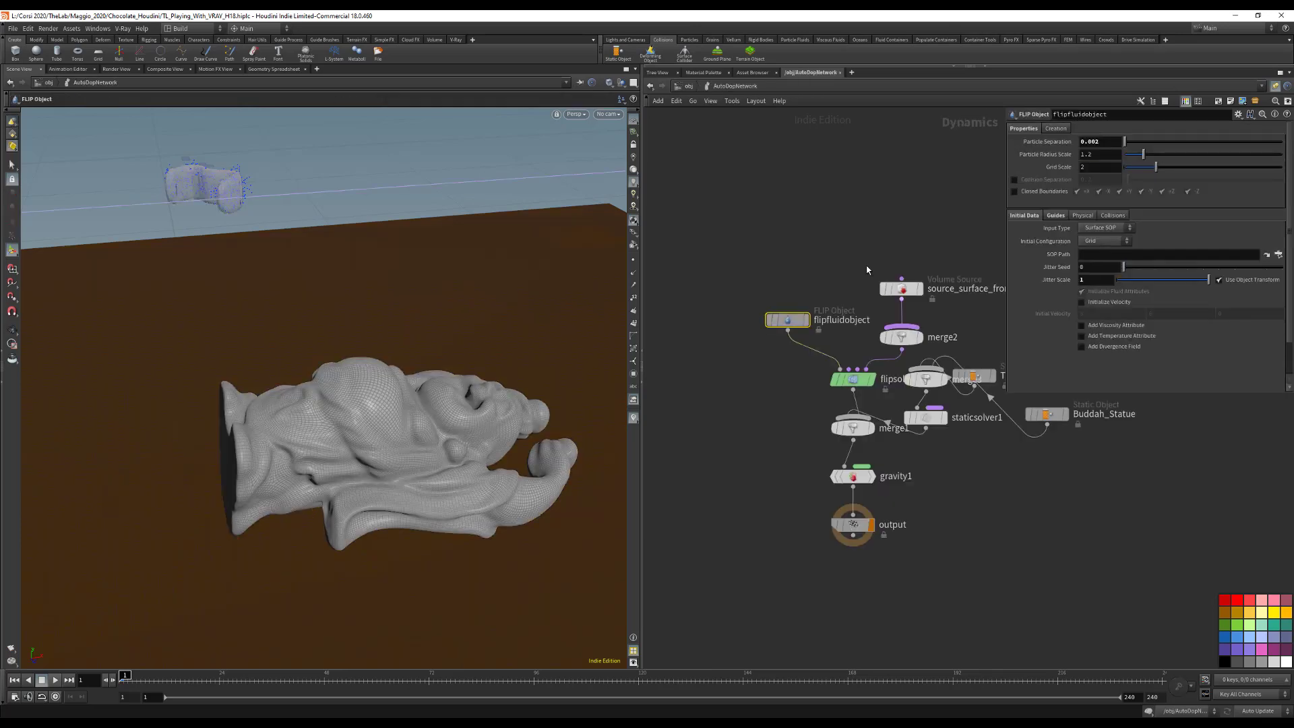
key(l)
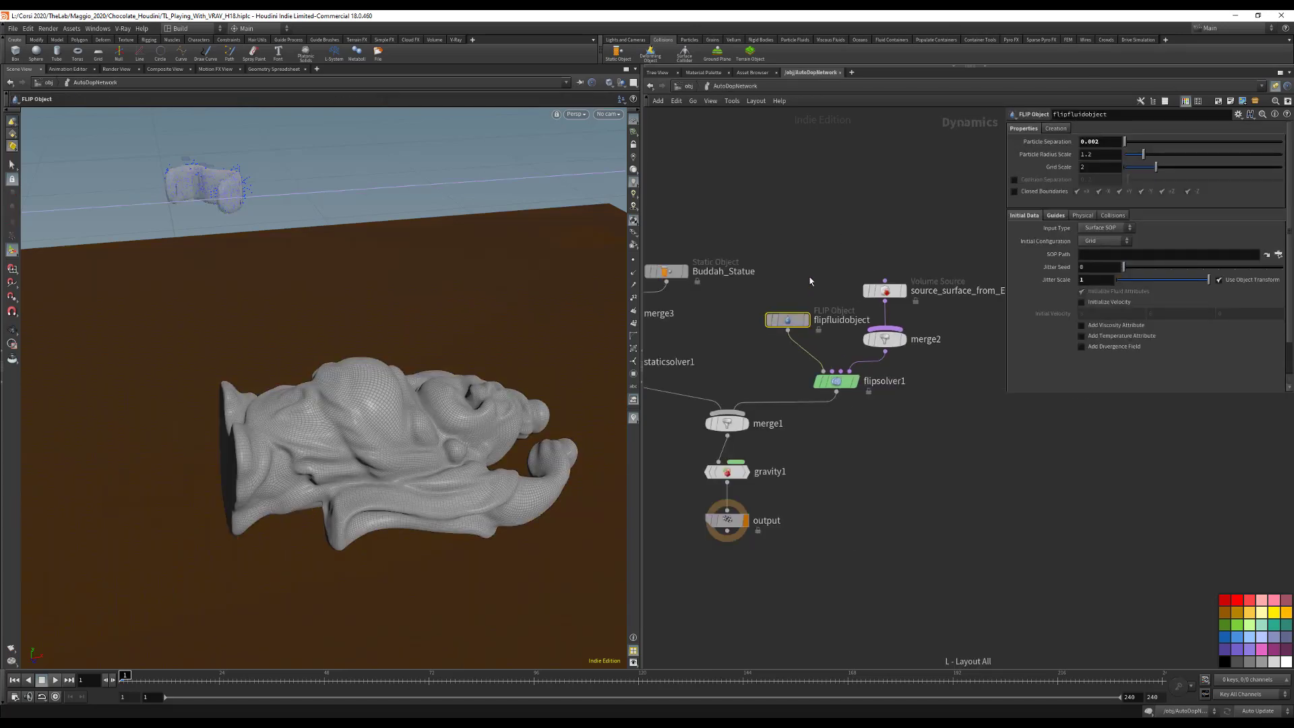
middle_drag(810, 281, 946, 277)
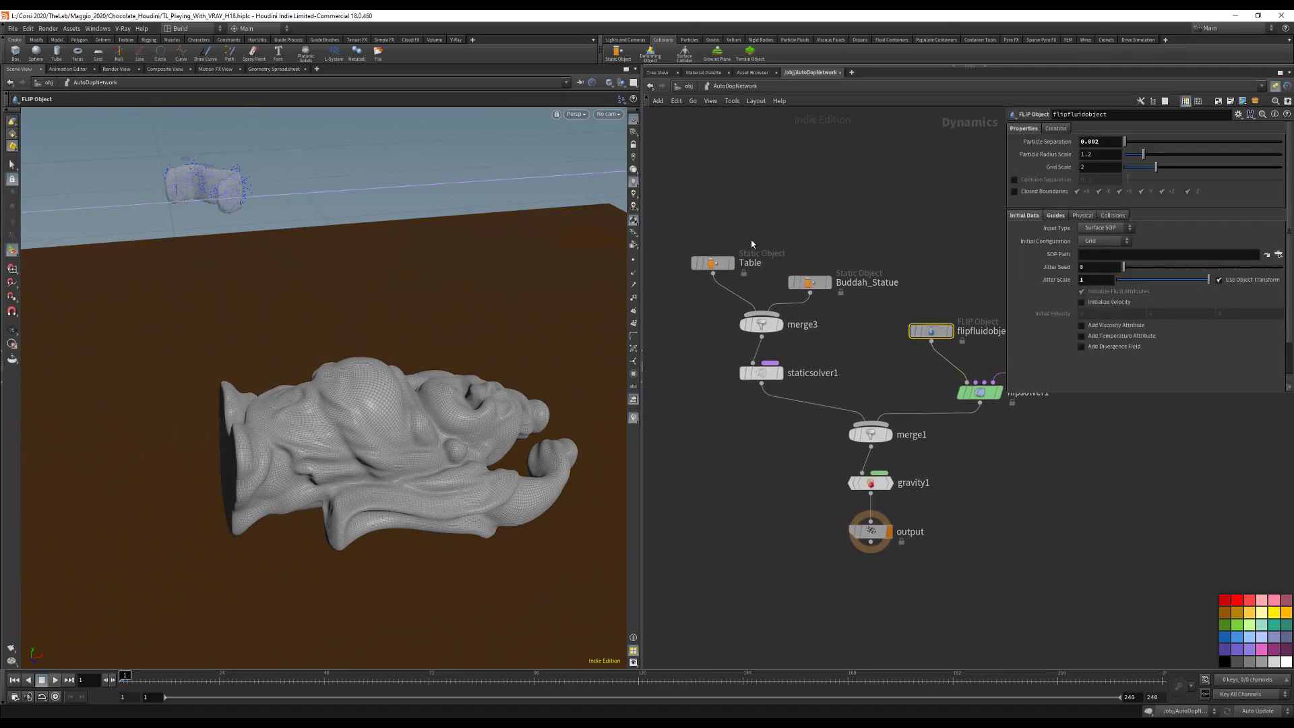
click(57, 680)
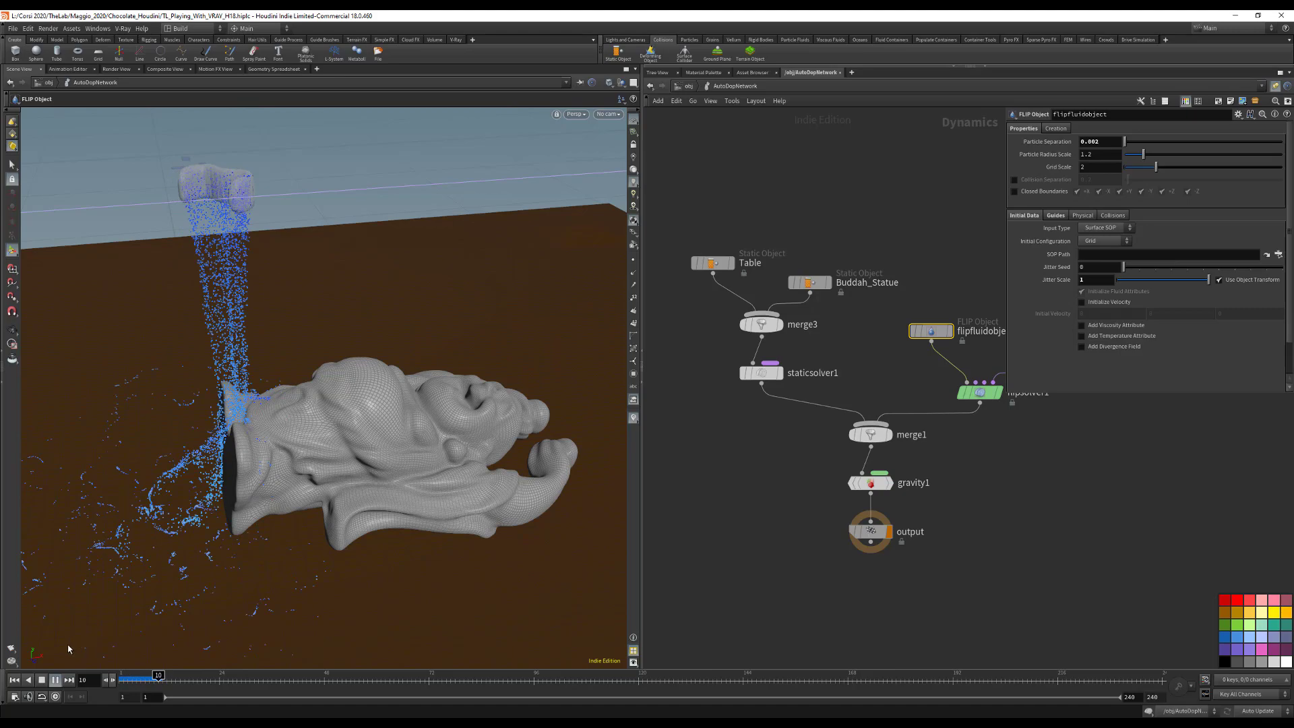
click(16, 680)
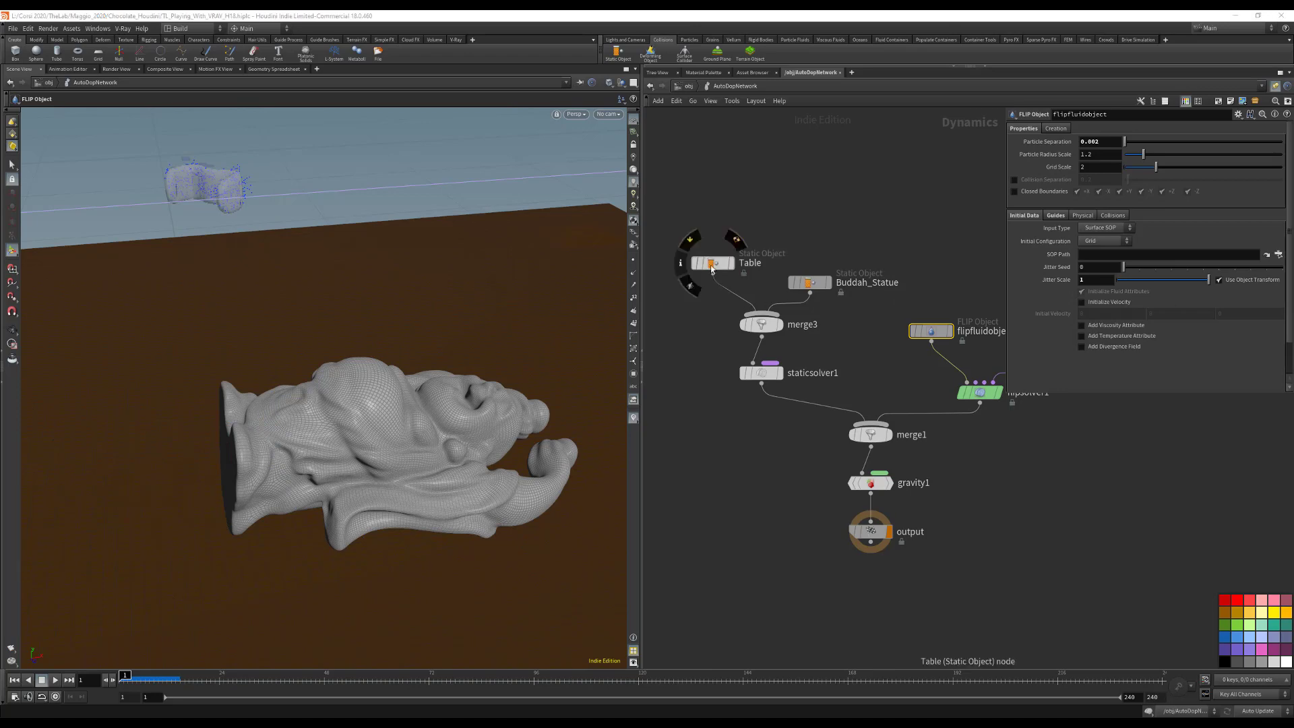
Step: Show the Collision Guide of the Table static object and set its collision volume Division Size to 0.01
click(711, 264)
click(1049, 267)
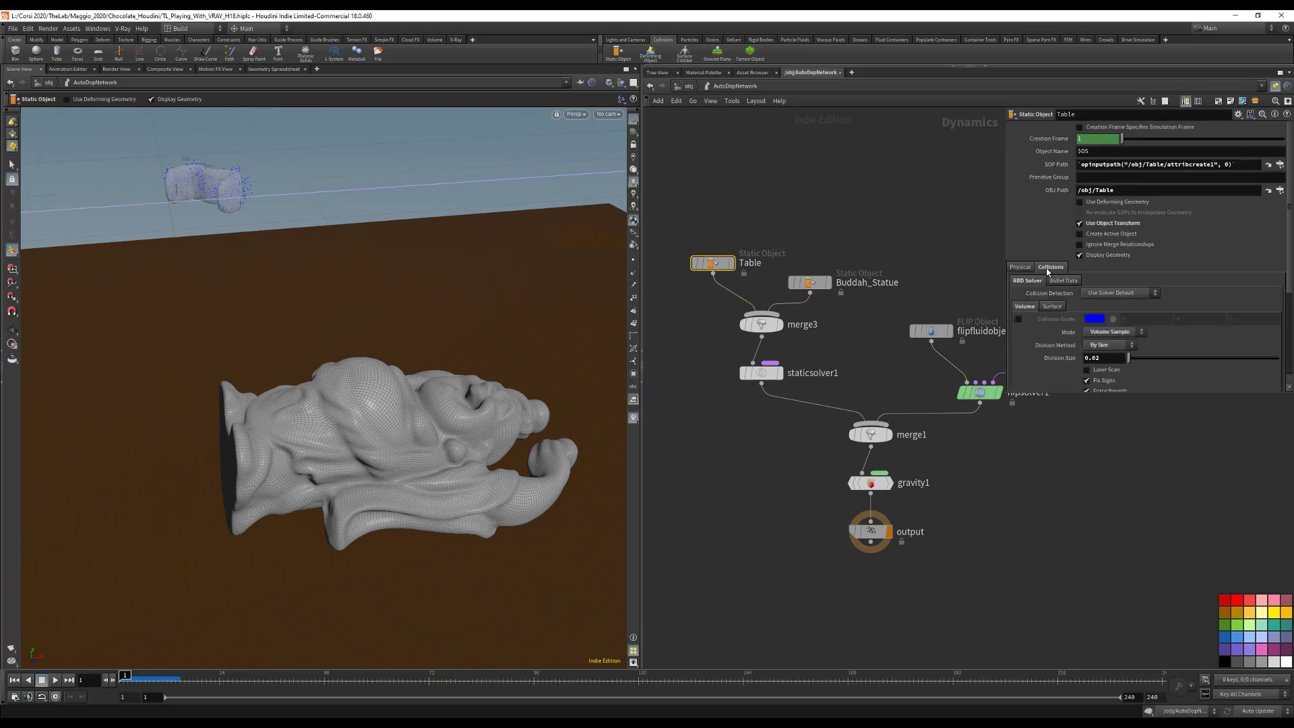
drag(1049, 393, 1050, 550)
click(1018, 319)
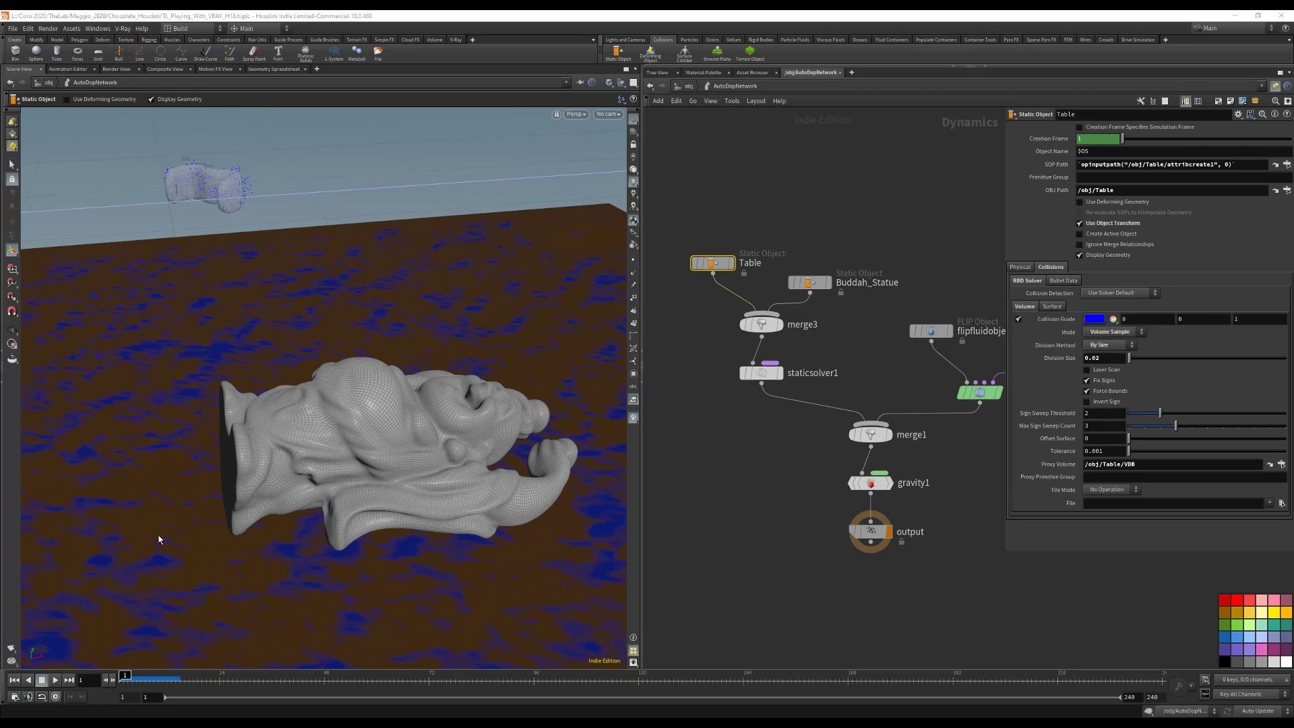
click(1108, 358)
key(Return)
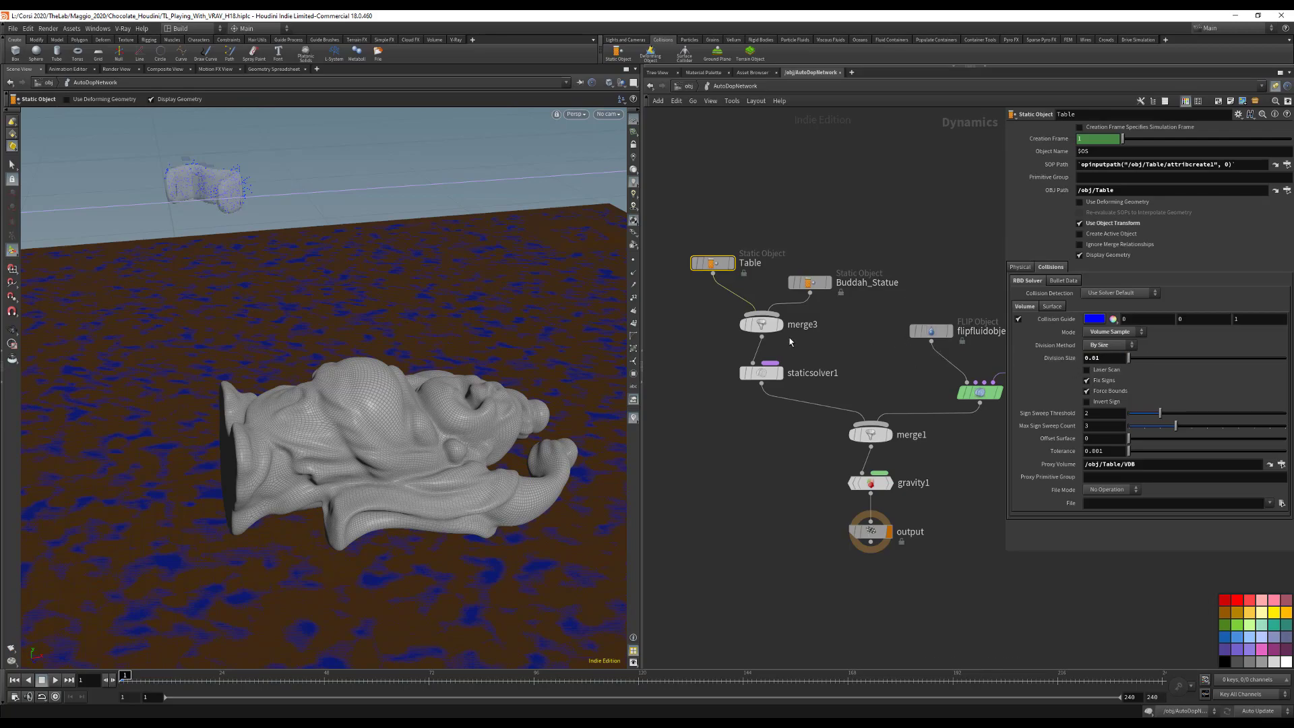
Step: Hide the Collision Guide of the Table static object
click(810, 283)
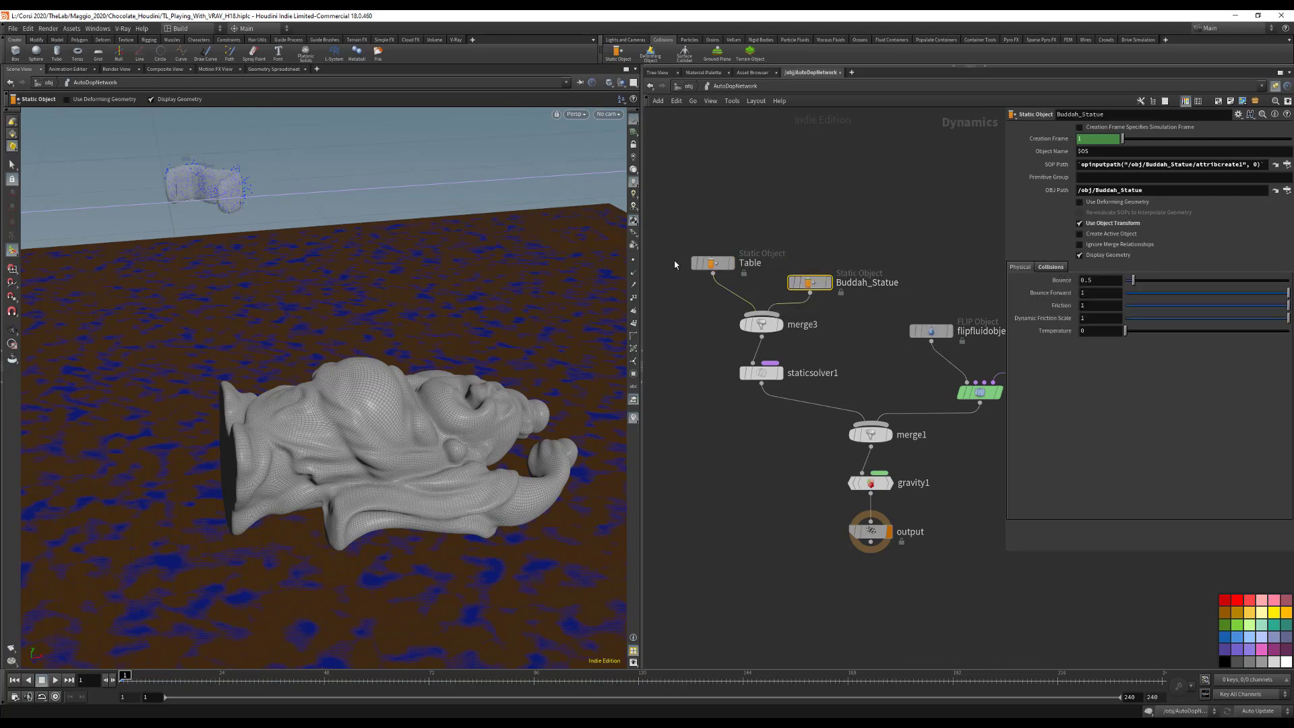
click(713, 264)
click(1019, 320)
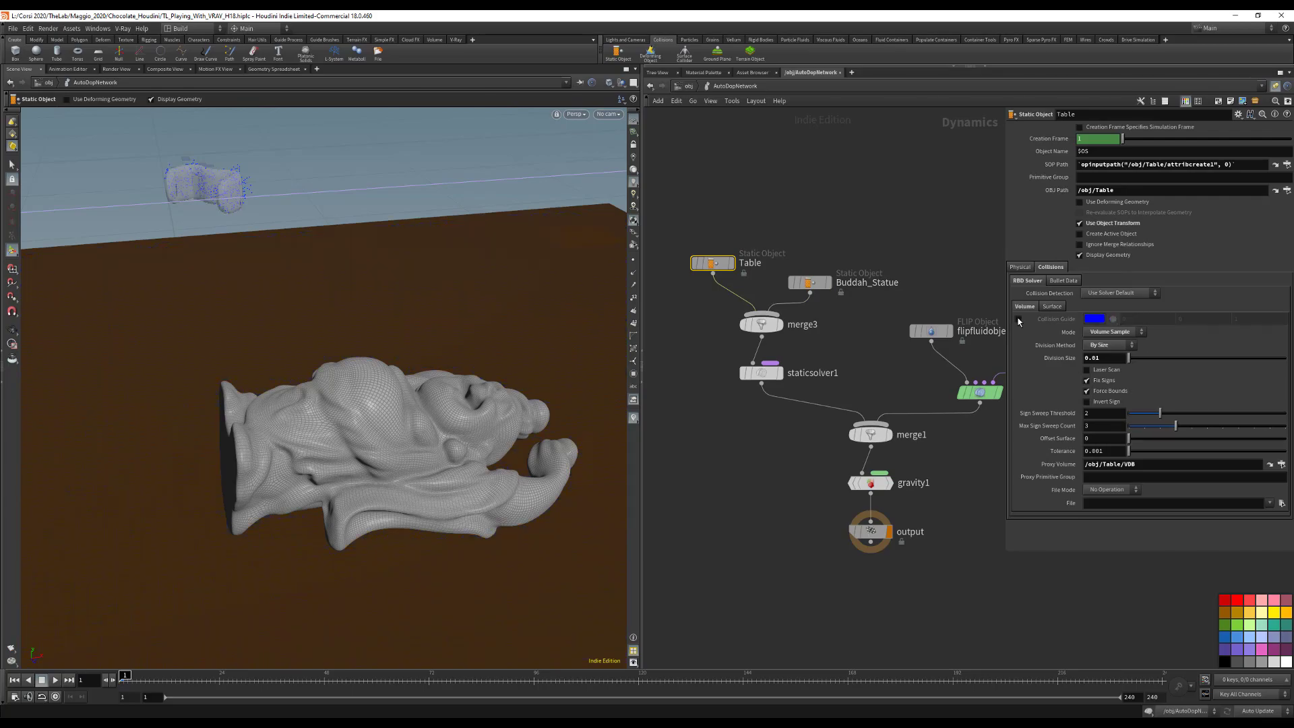
Step: Align the Buddah_Statue static object node level with the Table node and show its Collision Guide
drag(814, 286, 824, 266)
click(820, 264)
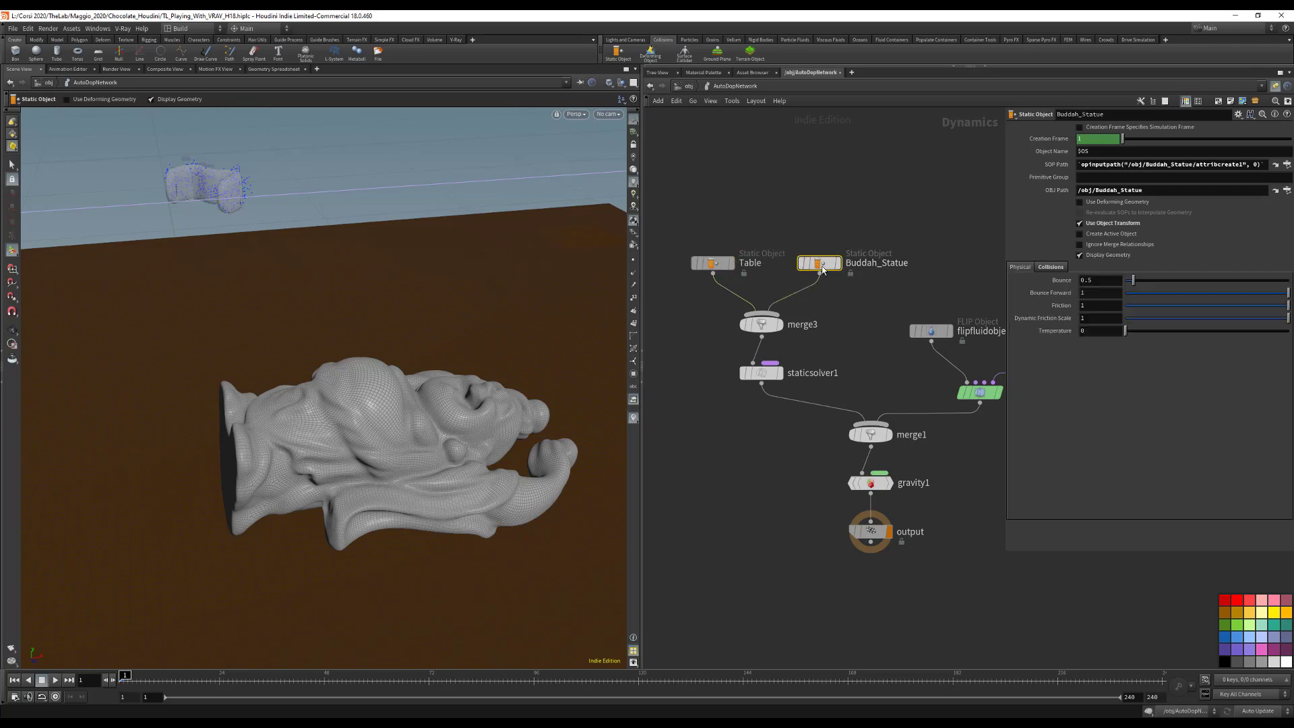
click(1049, 267)
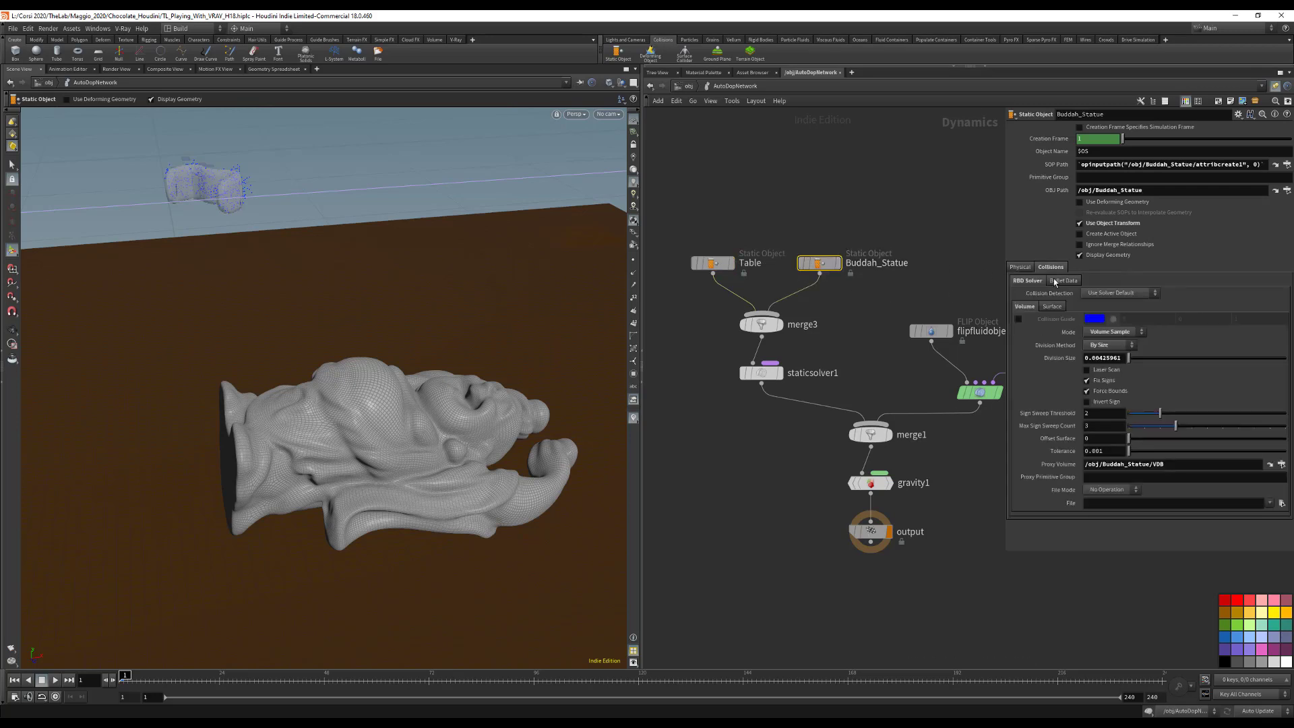
click(1018, 320)
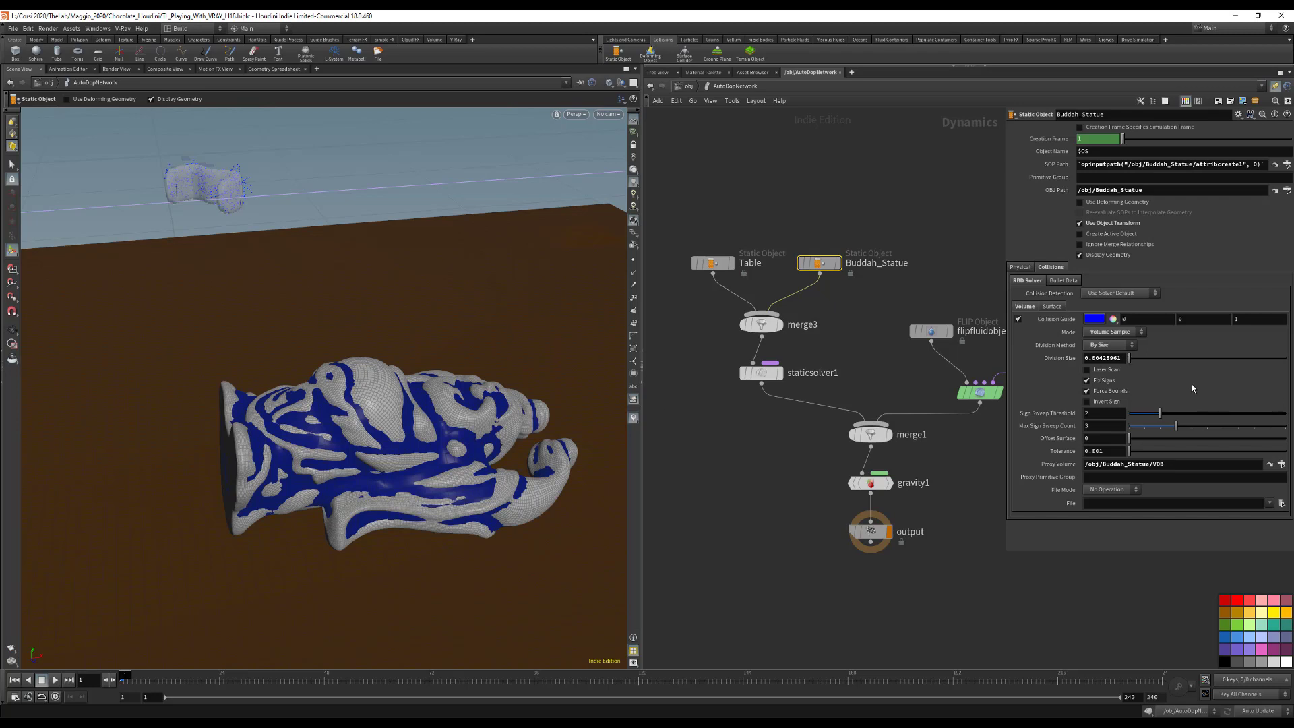
Step: Set the Buddah_Statue collision volume Division Size to 0.001 and hide its Collision Guide
drag(1101, 358, 1163, 358)
text(1)
key(Return)
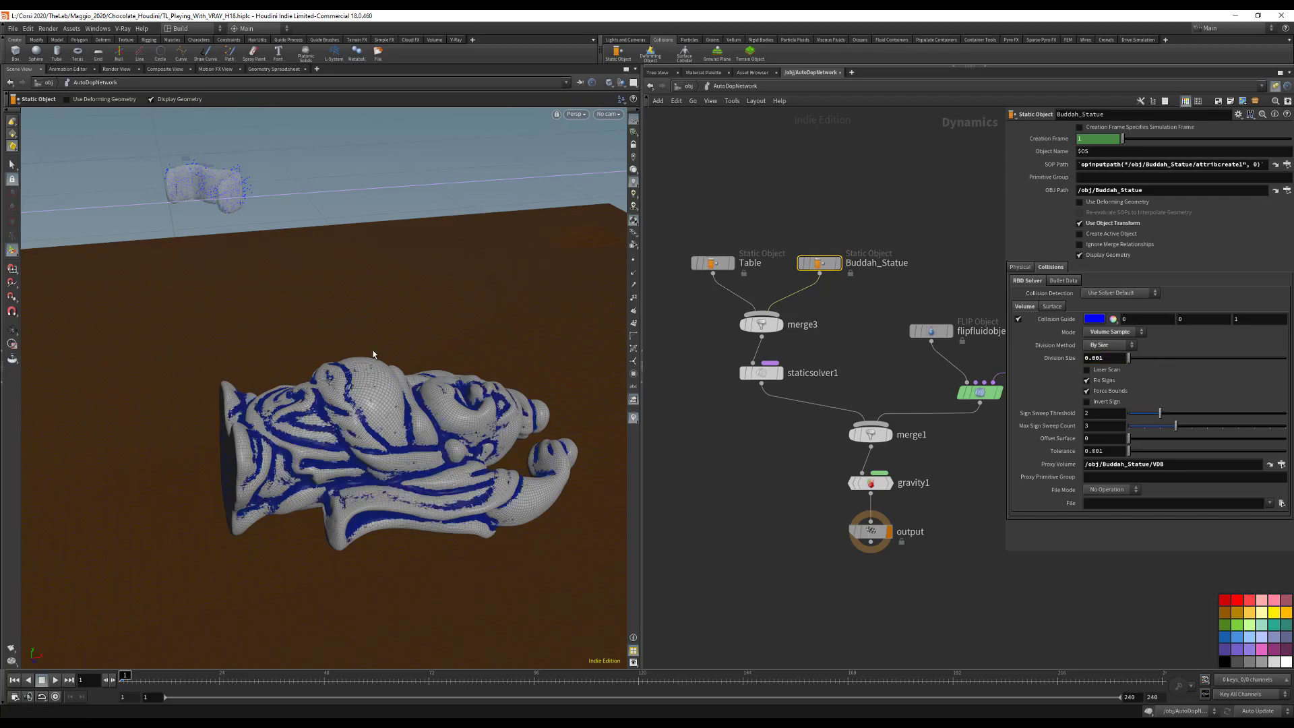
click(1018, 318)
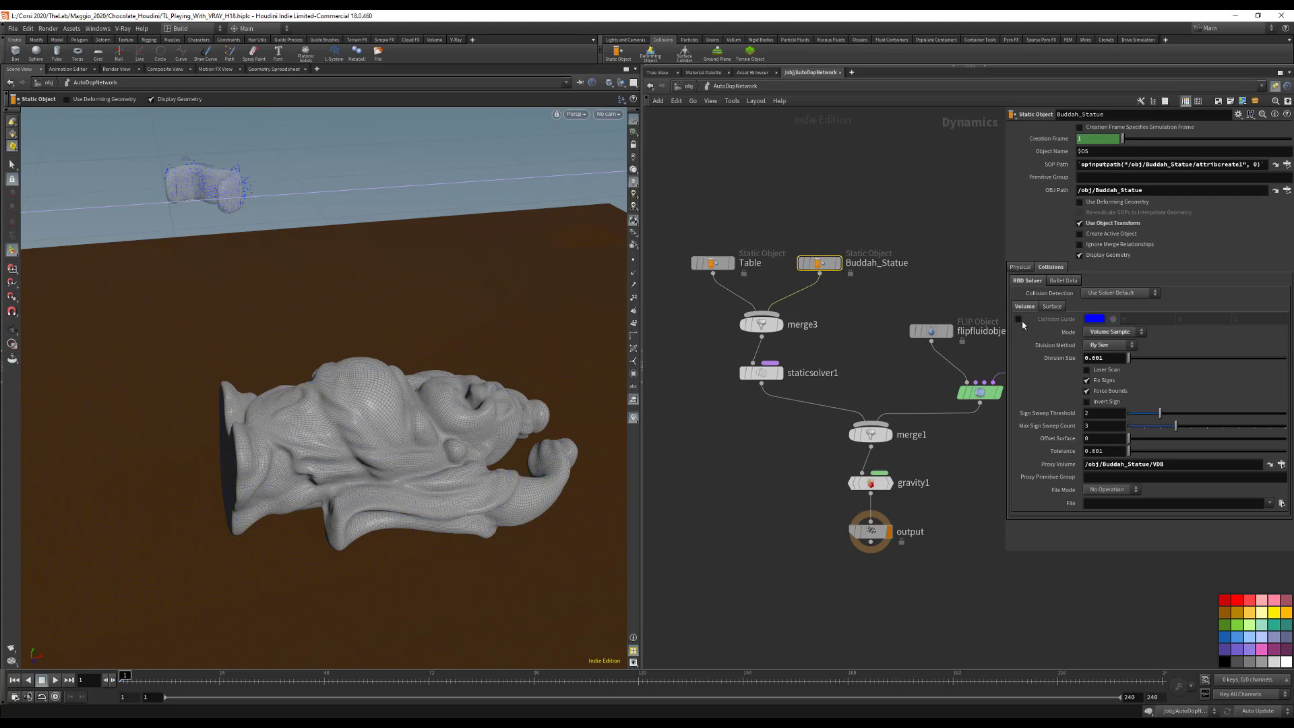
Step: Select flipsolver1, preview the pour with the finer collision volumes, and save the scene after rewinding to frame 1
click(977, 392)
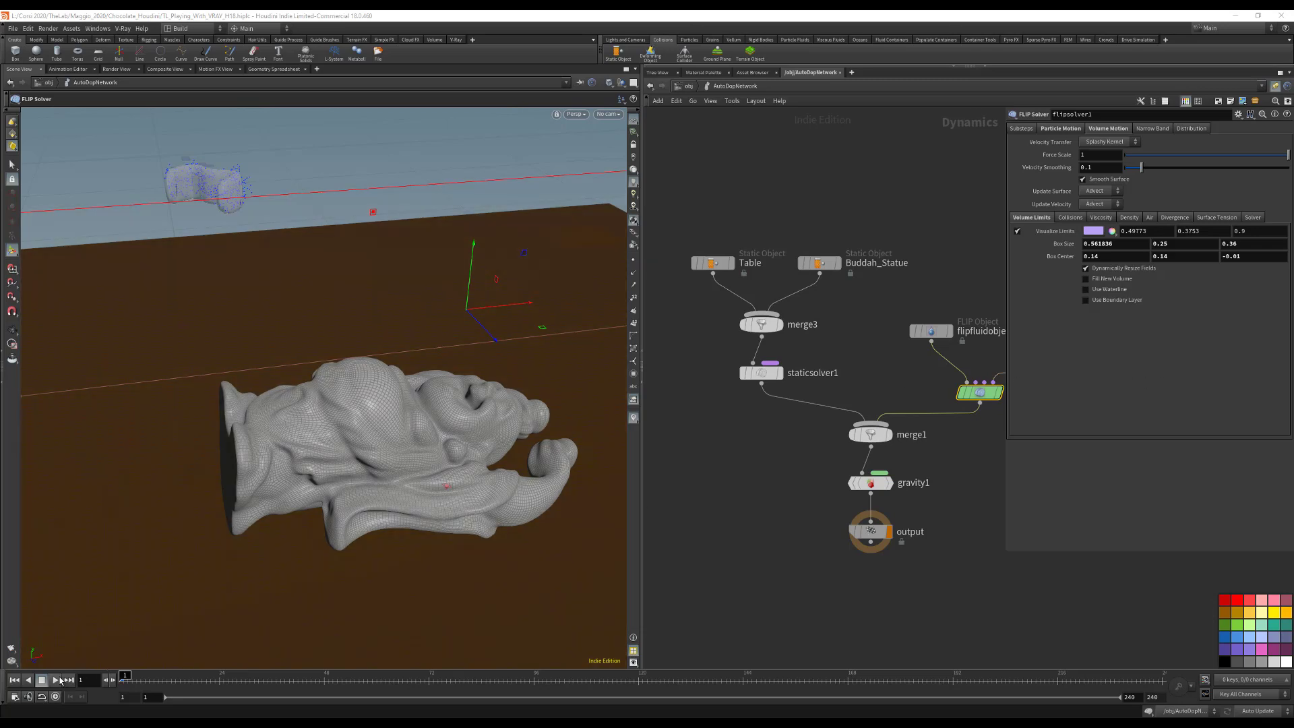
click(60, 681)
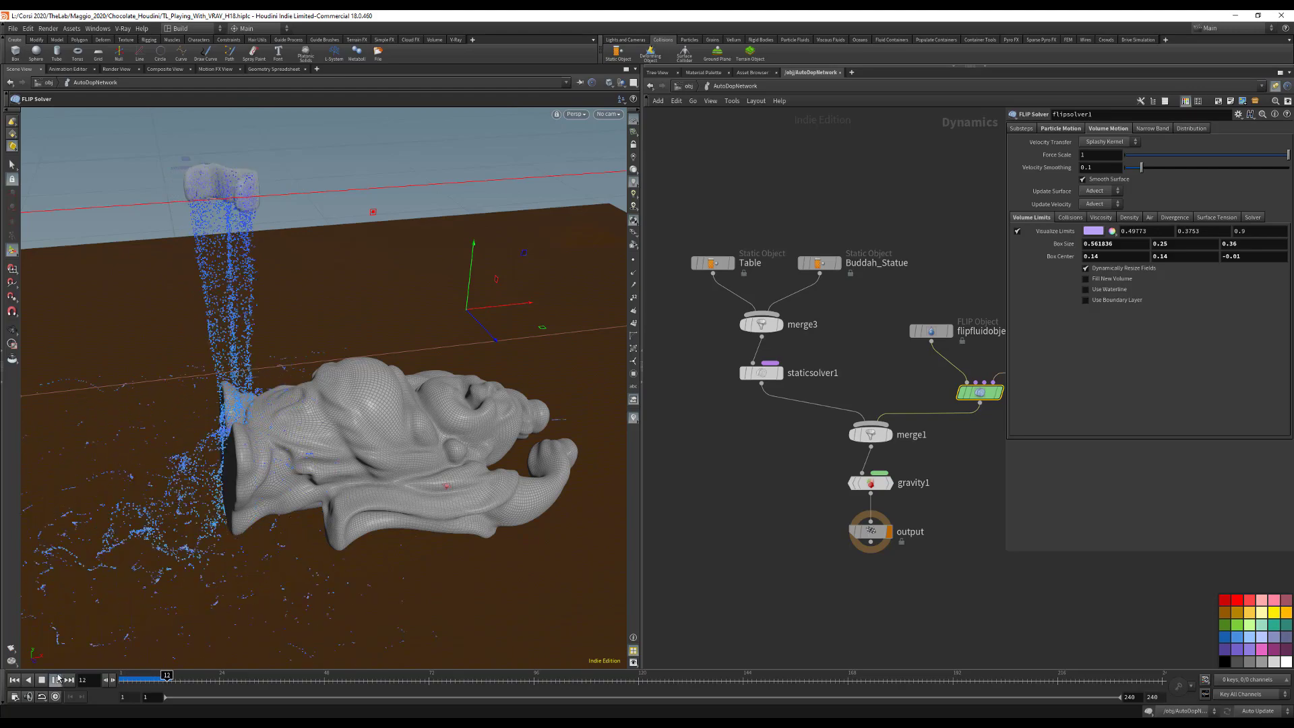
click(41, 679)
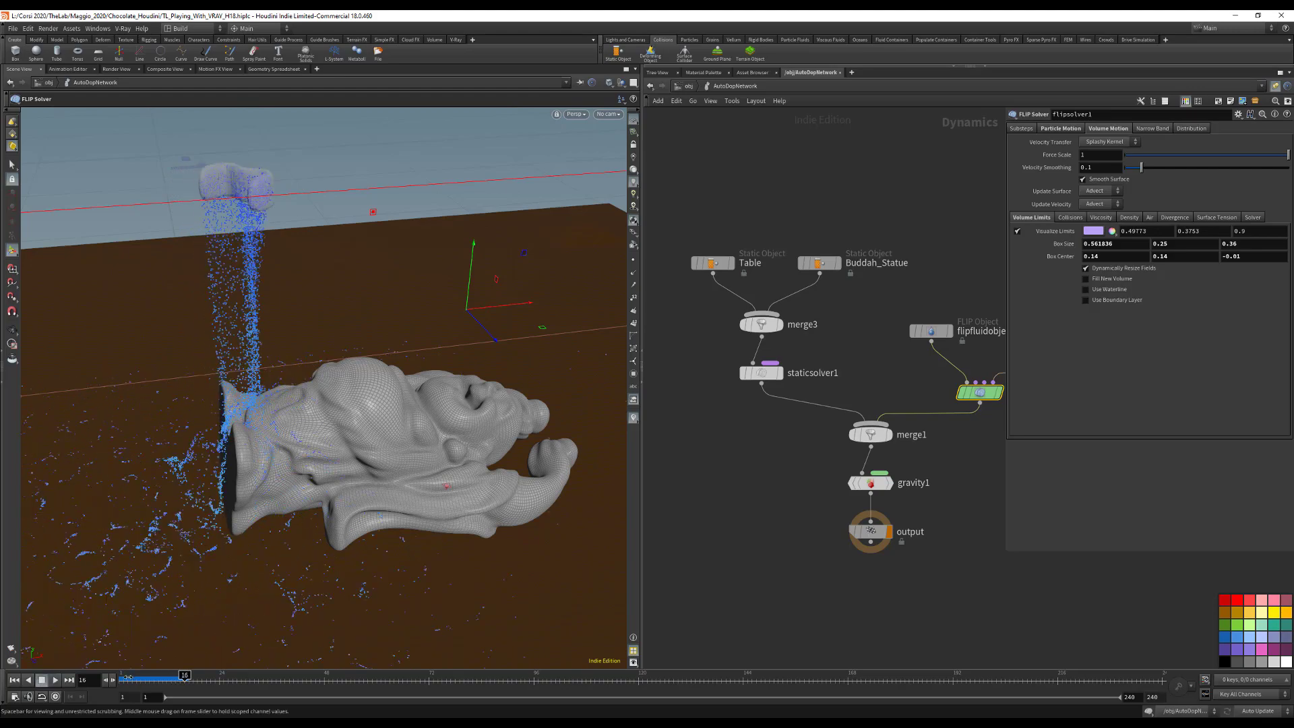
mouse_move(126, 679)
mouse_down()
mouse_move(155, 679)
mouse_move(118, 679)
mouse_up()
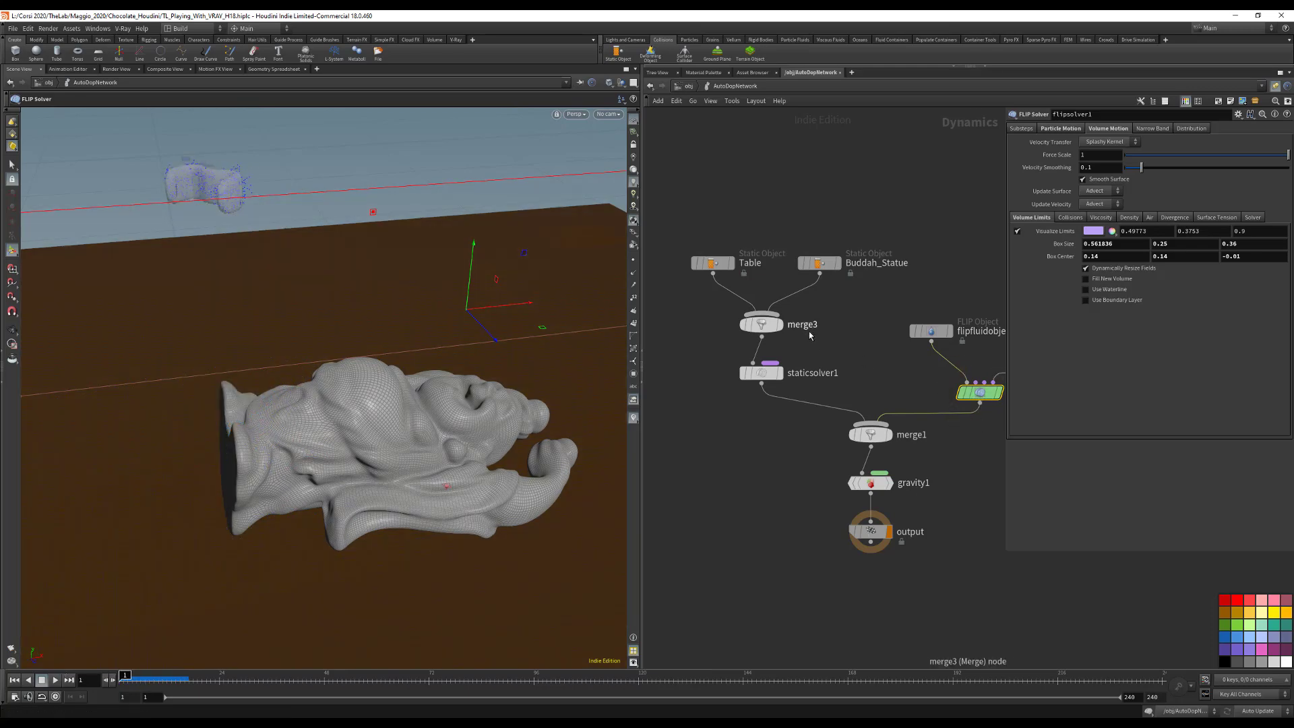
key(ctrl+s)
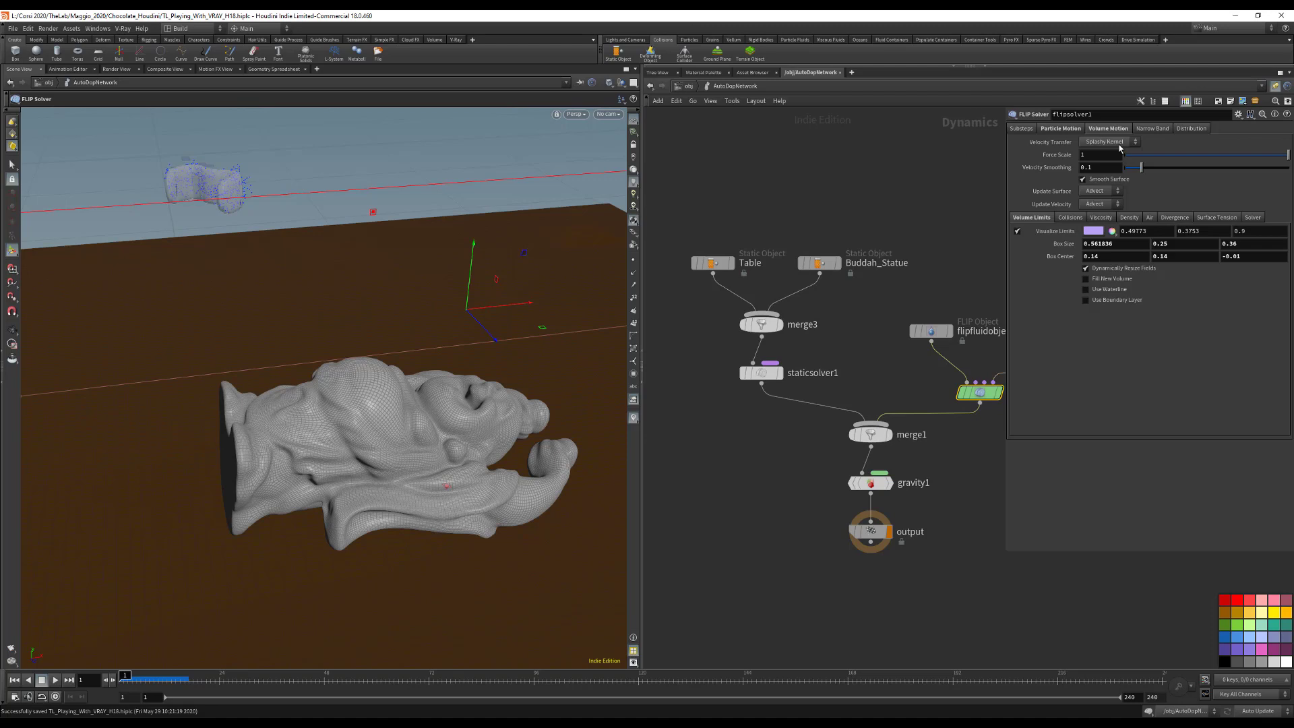
Step: Set the Velocity Transfer of flipsolver1 to Swirly Kernel, preview the simulation, and return to frame 1
click(1133, 142)
click(1104, 163)
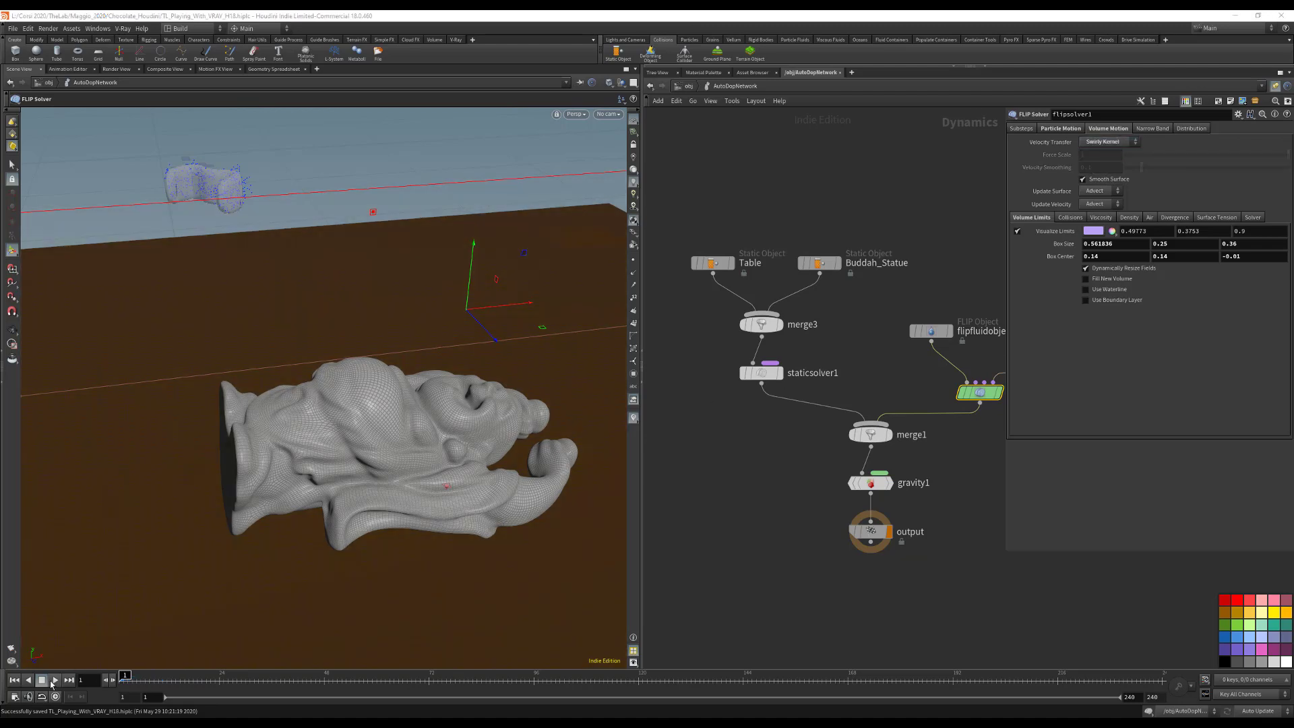
click(54, 681)
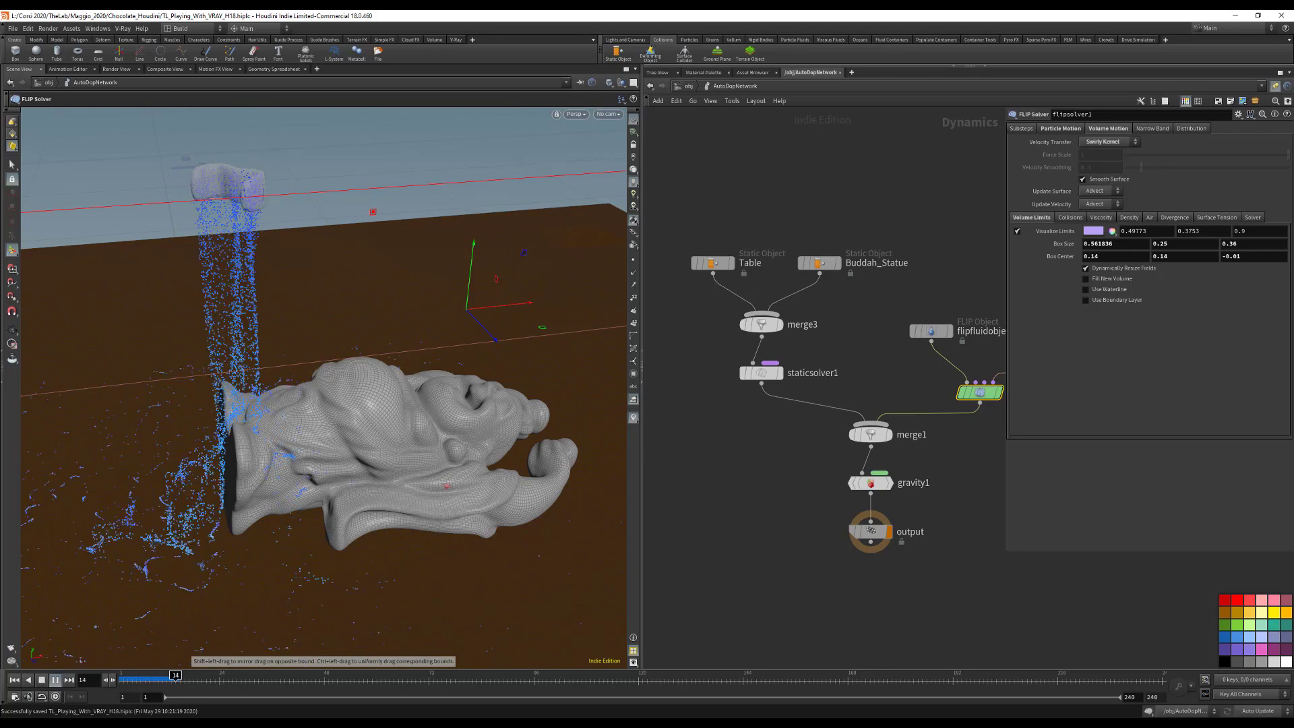
drag(178, 677, 82, 672)
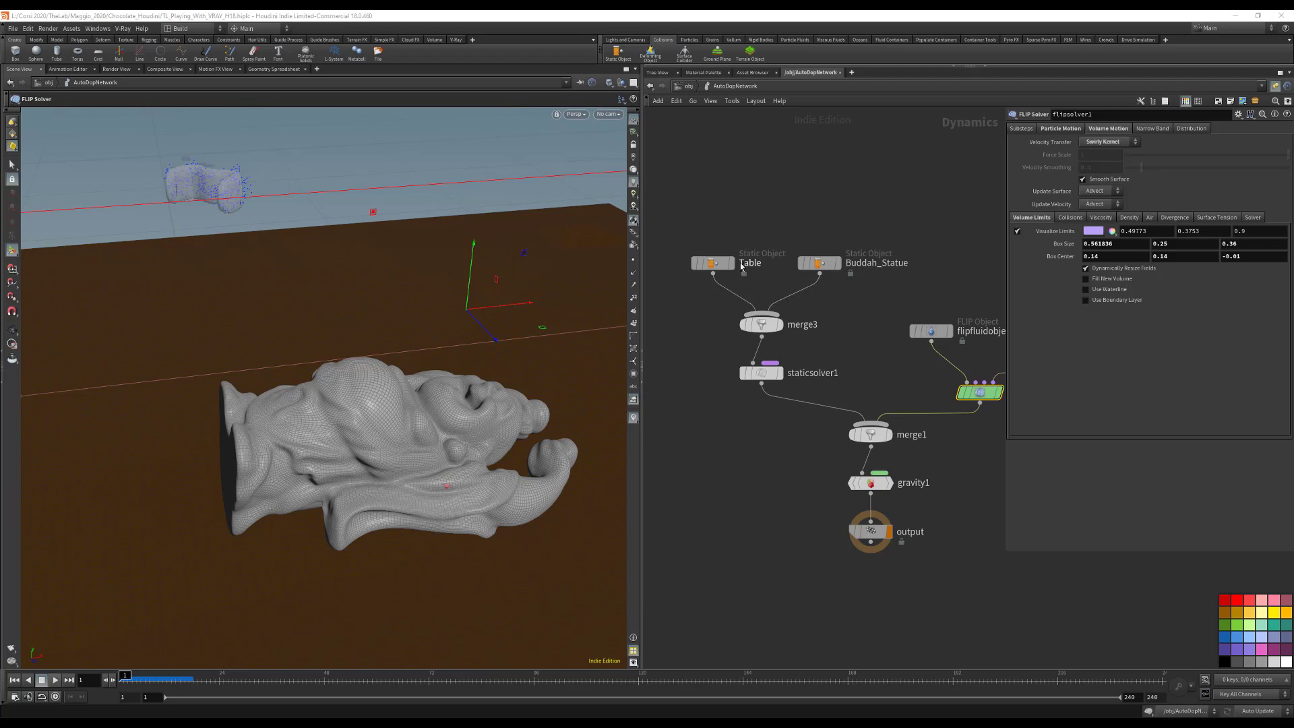
Step: Review the Physical properties of Table and flipfluidobject, and enable viscosity on flipsolver1
click(712, 263)
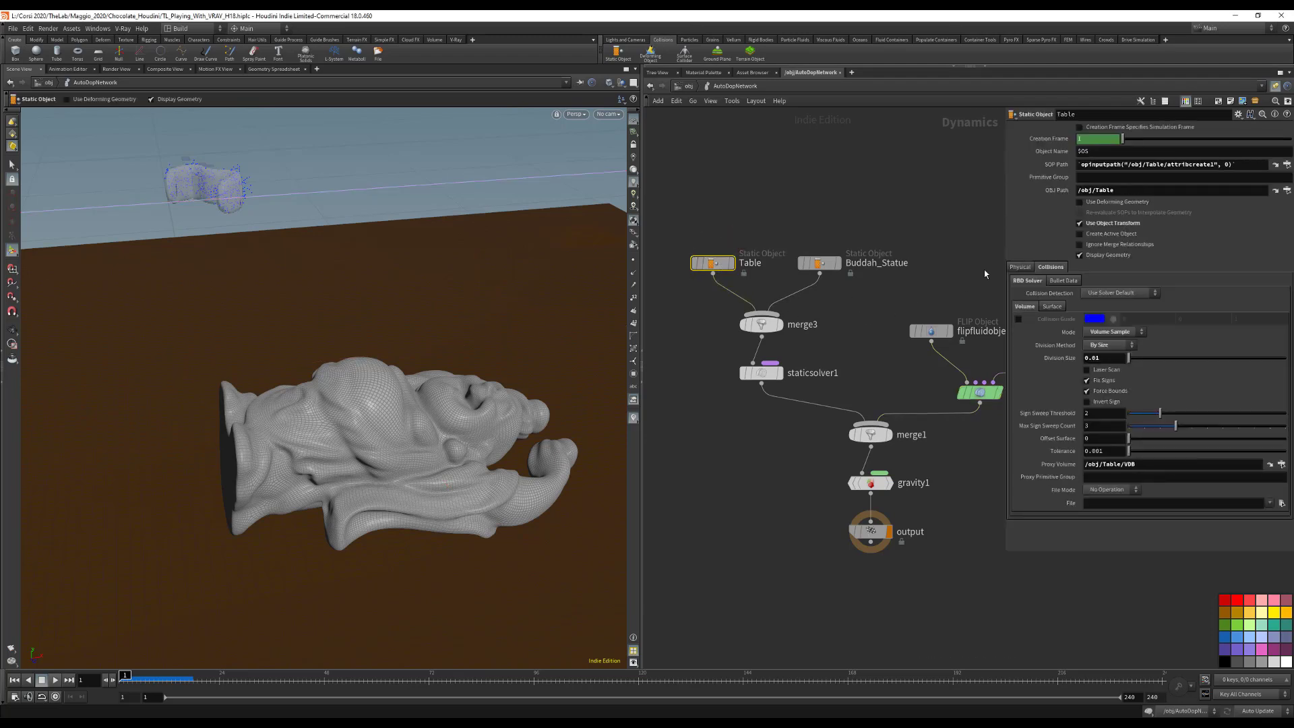
click(1022, 268)
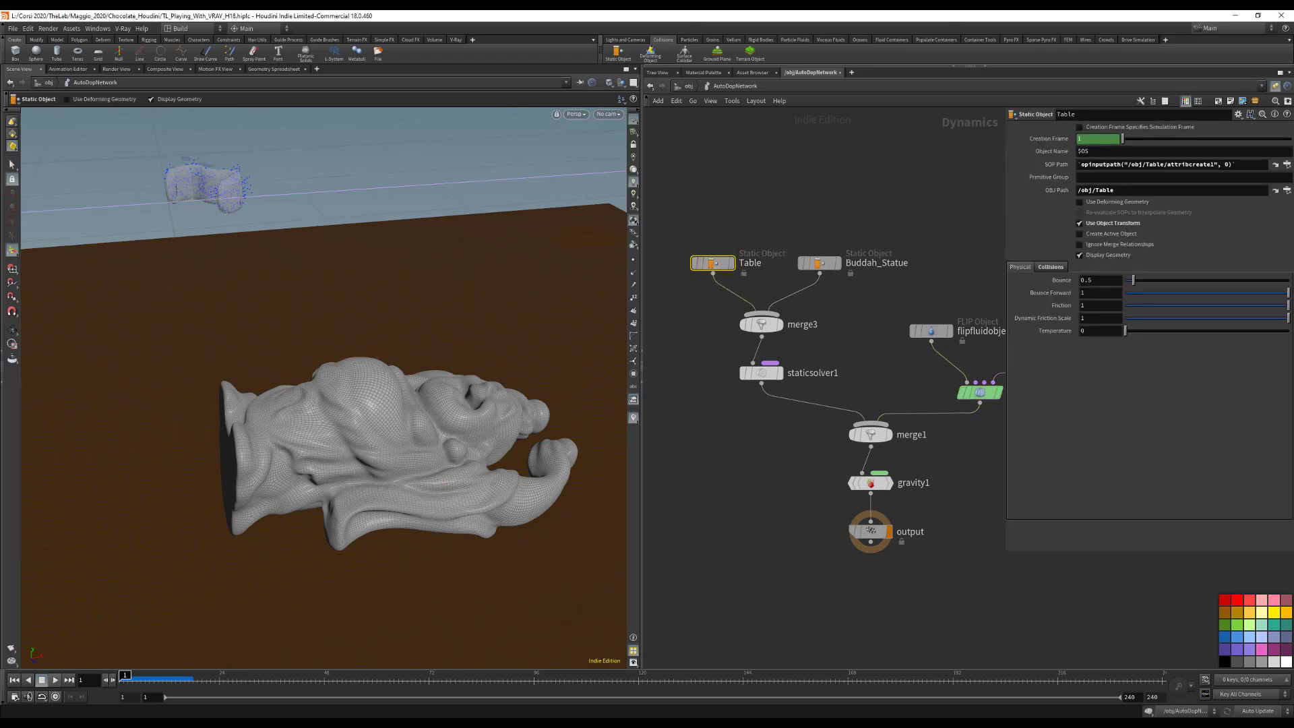
click(930, 332)
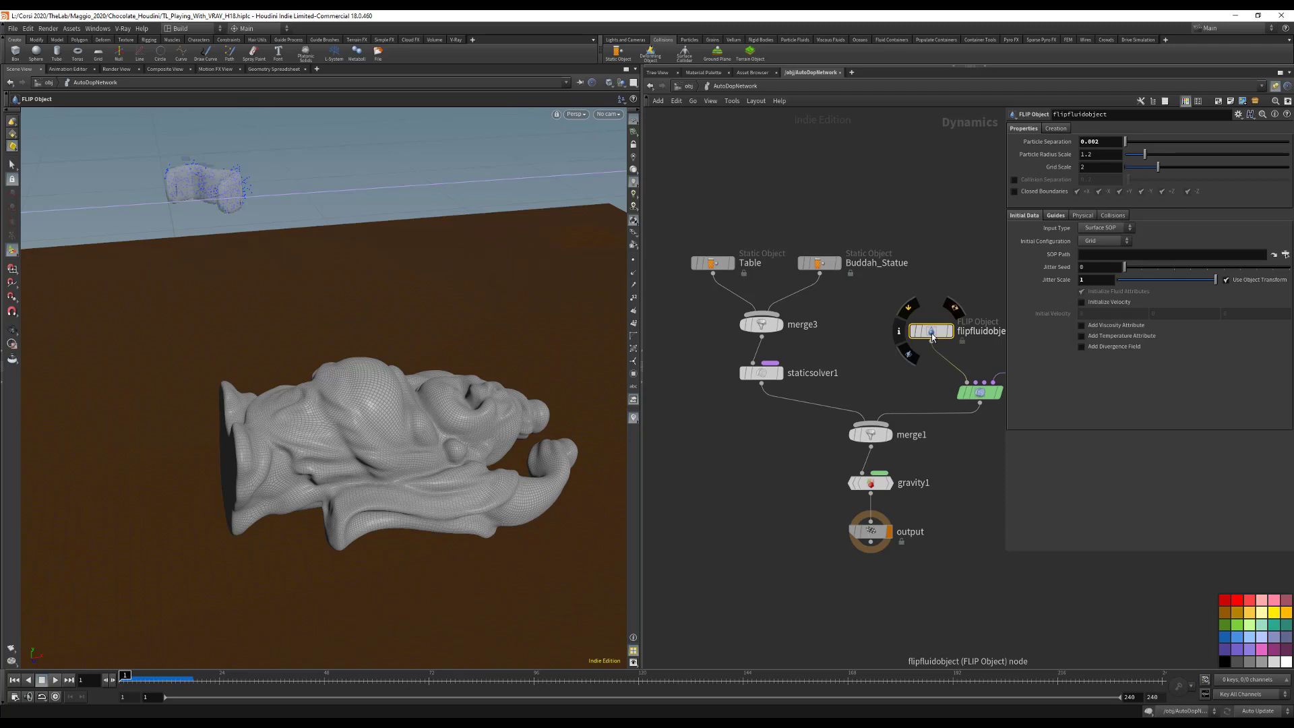
click(1080, 215)
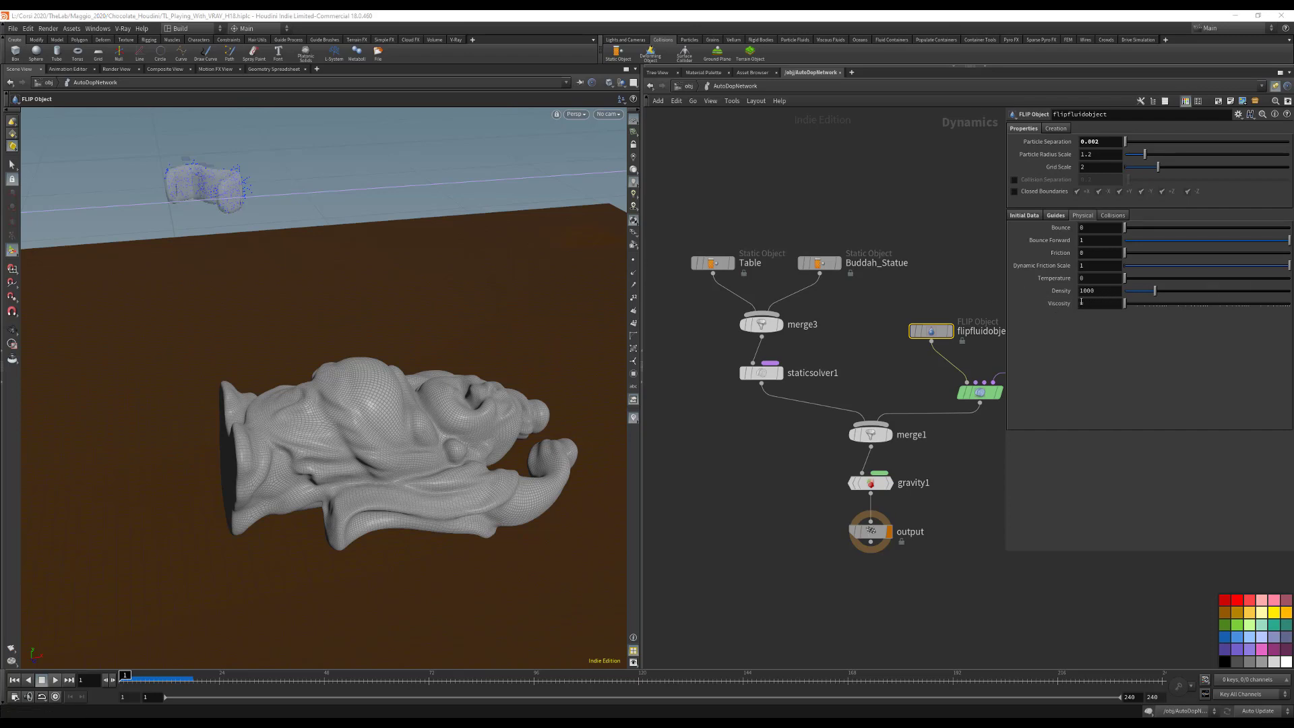
click(980, 393)
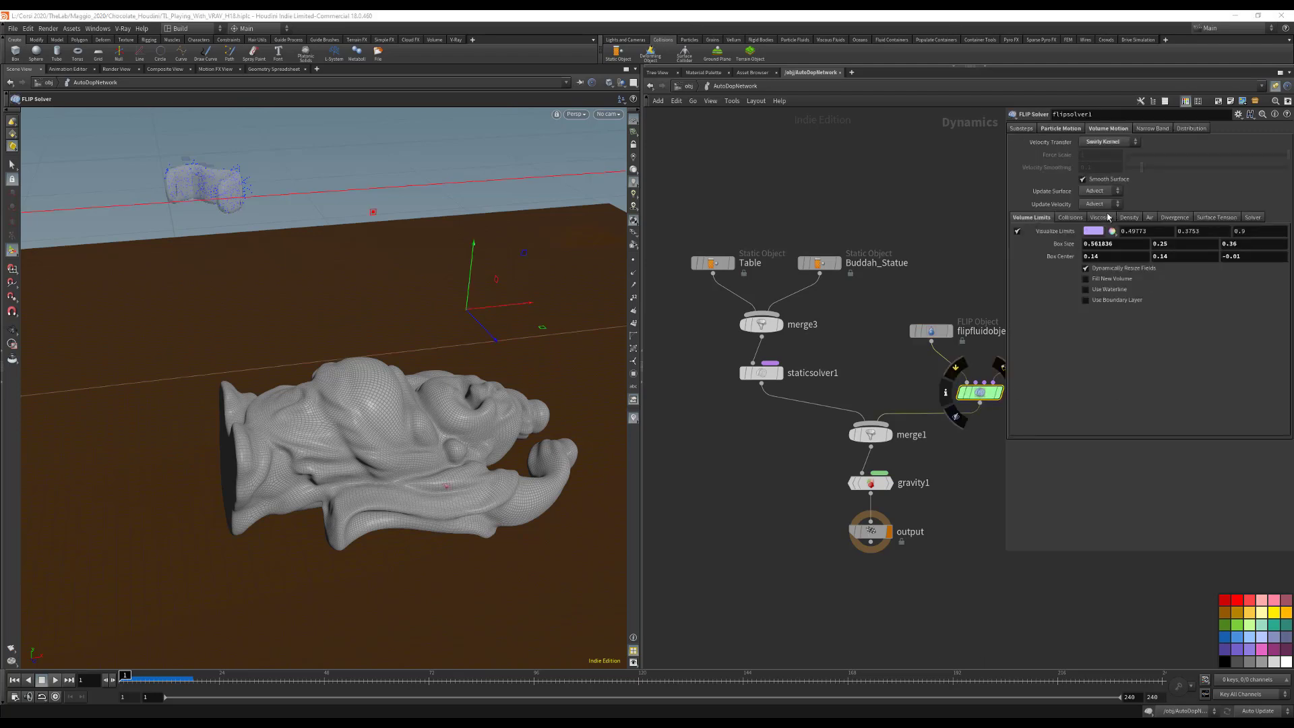
click(1107, 217)
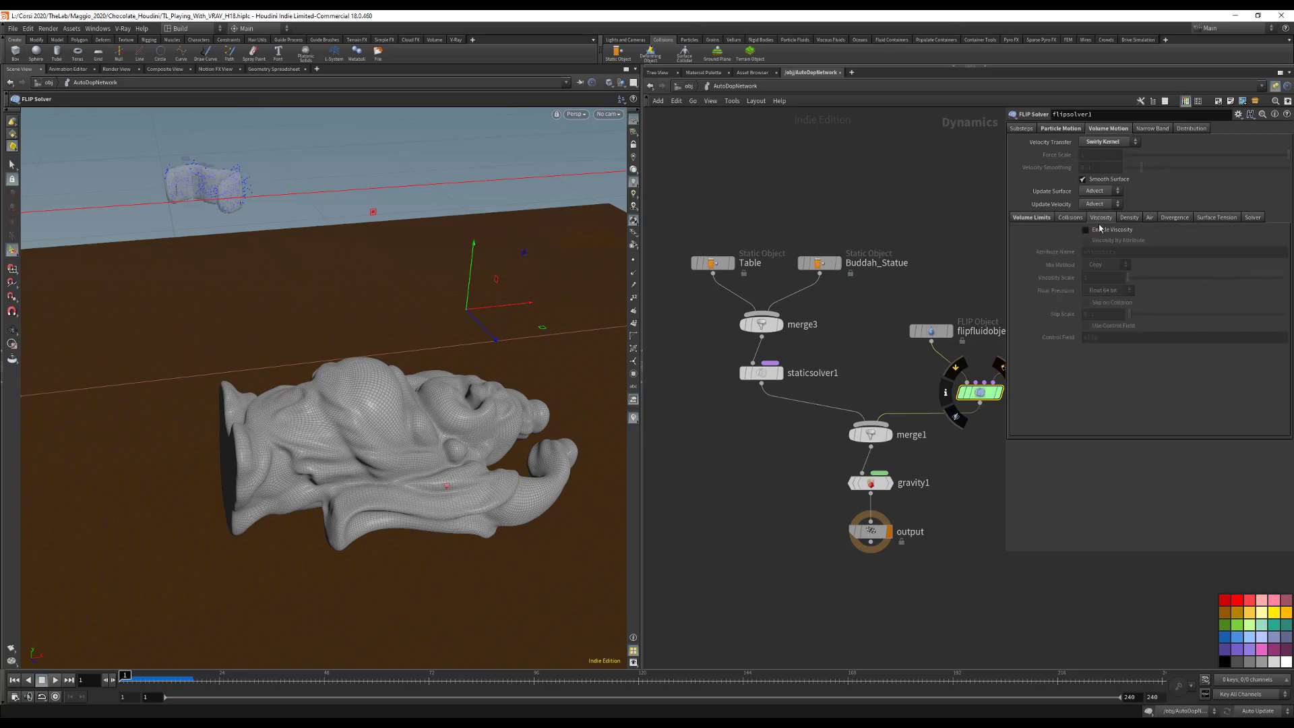
click(1097, 231)
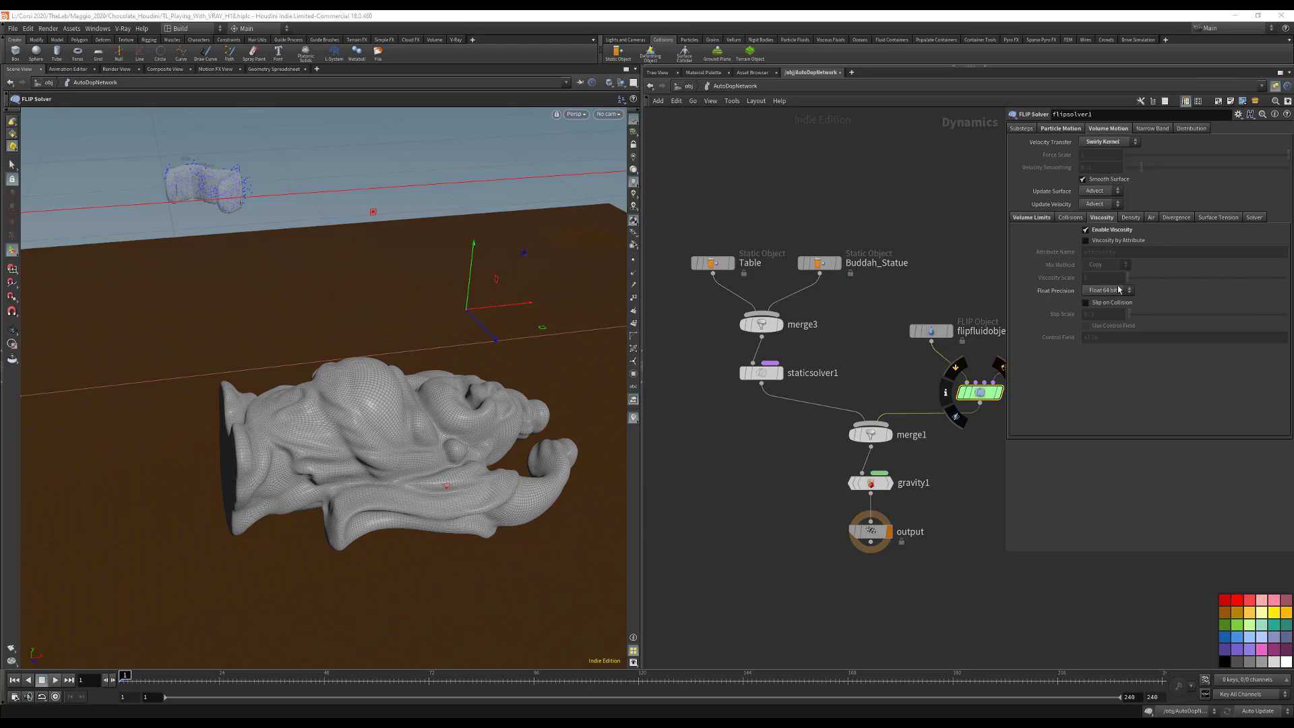
Step: Try a Viscosity of 40 on flipfluidobject, preview the pour, and return to frame 1
click(1081, 218)
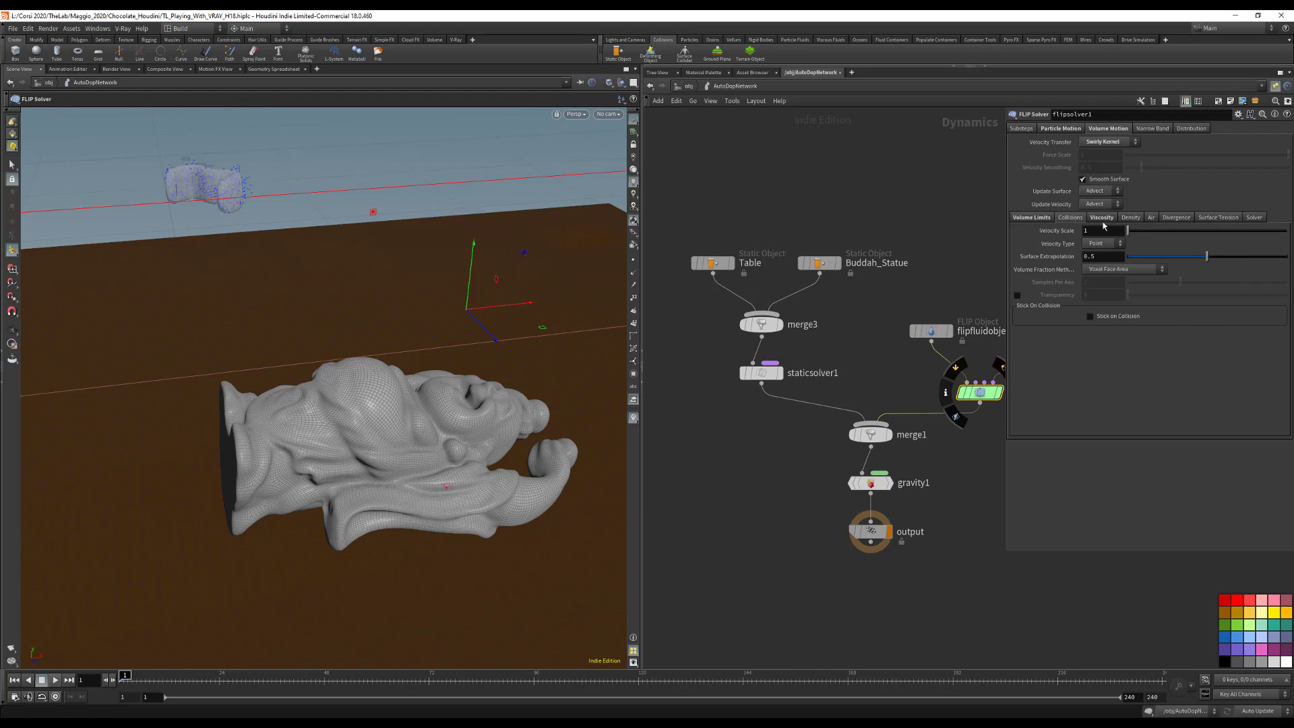
click(1032, 218)
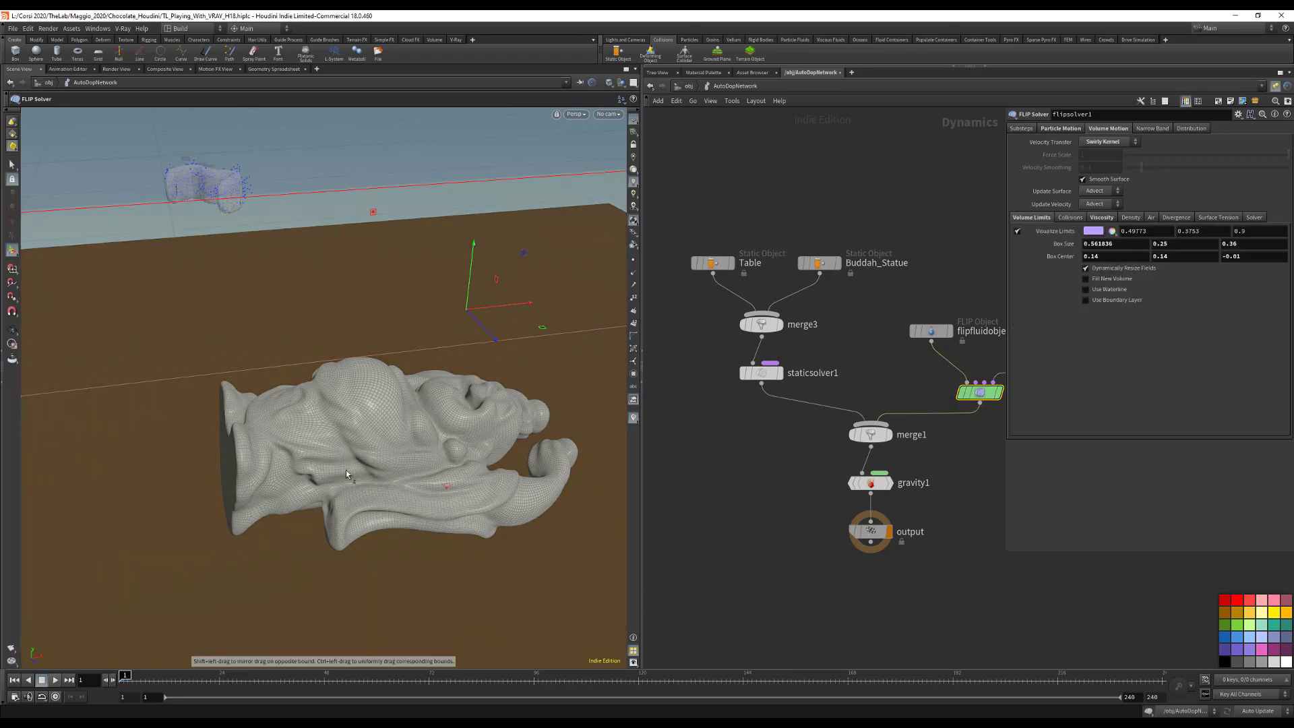
click(930, 331)
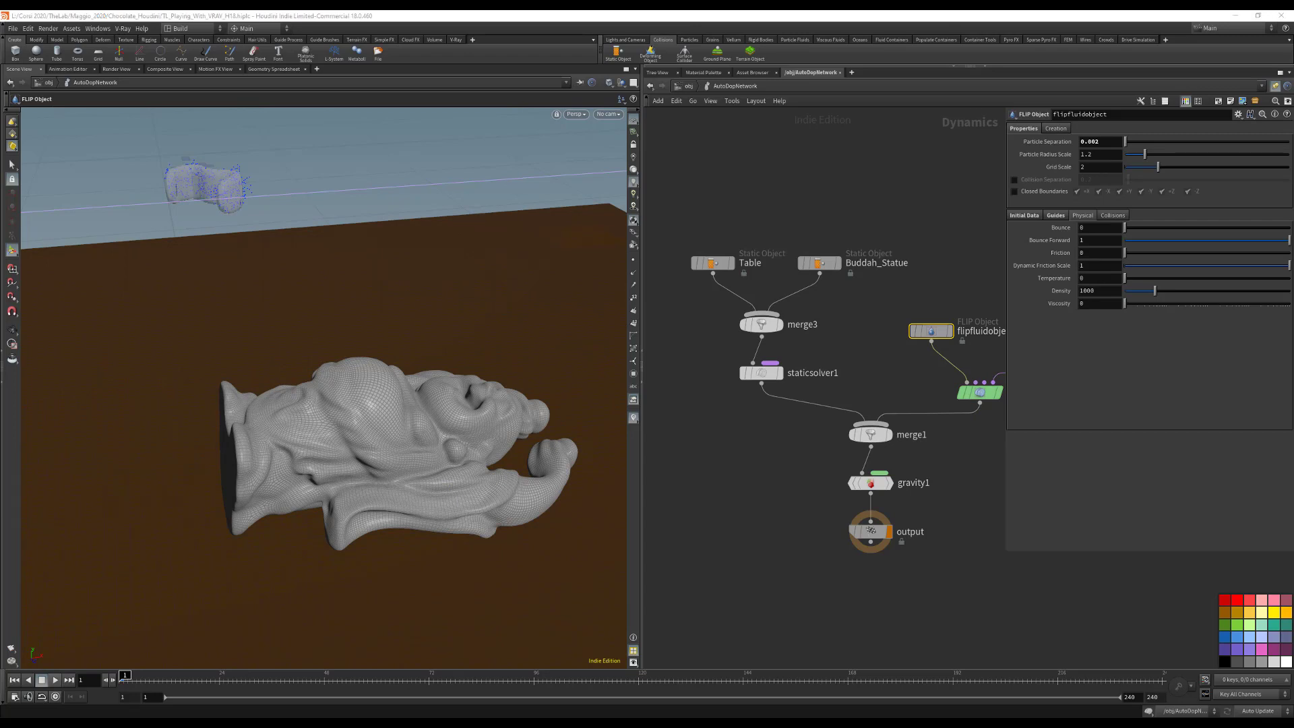
click(1088, 303)
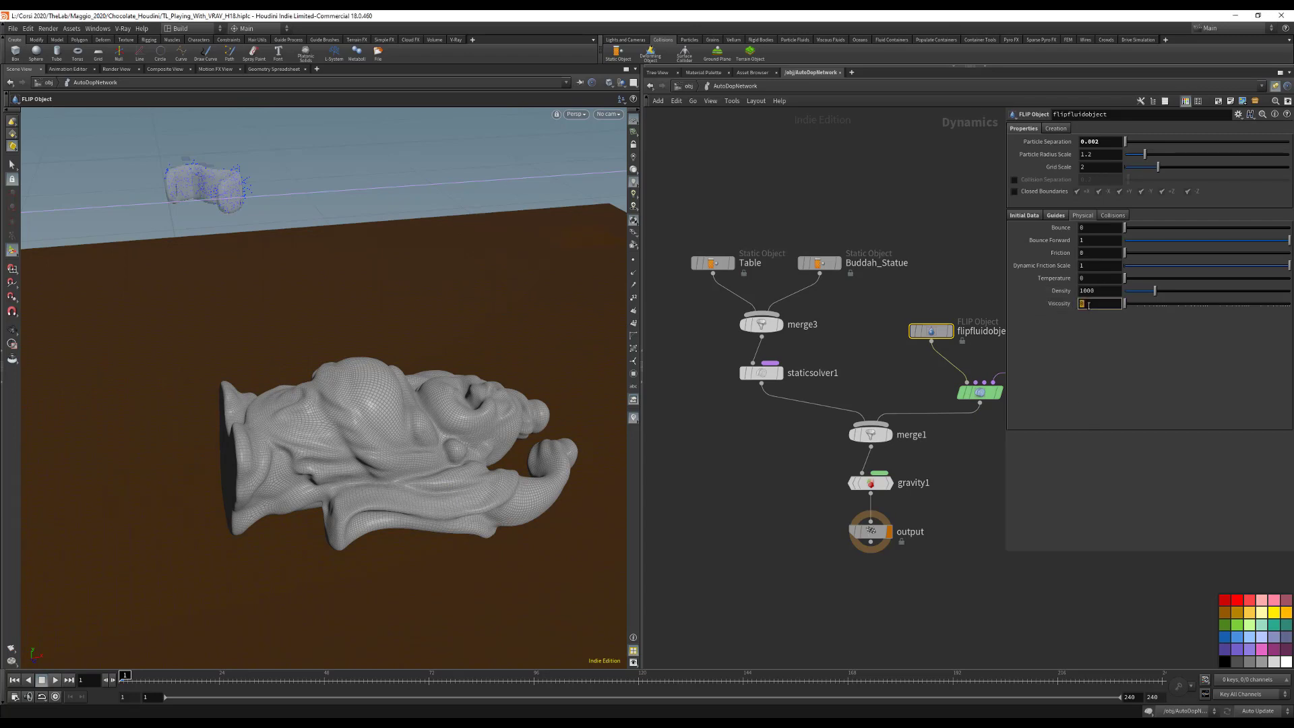
text(40)
key(Return)
click(57, 679)
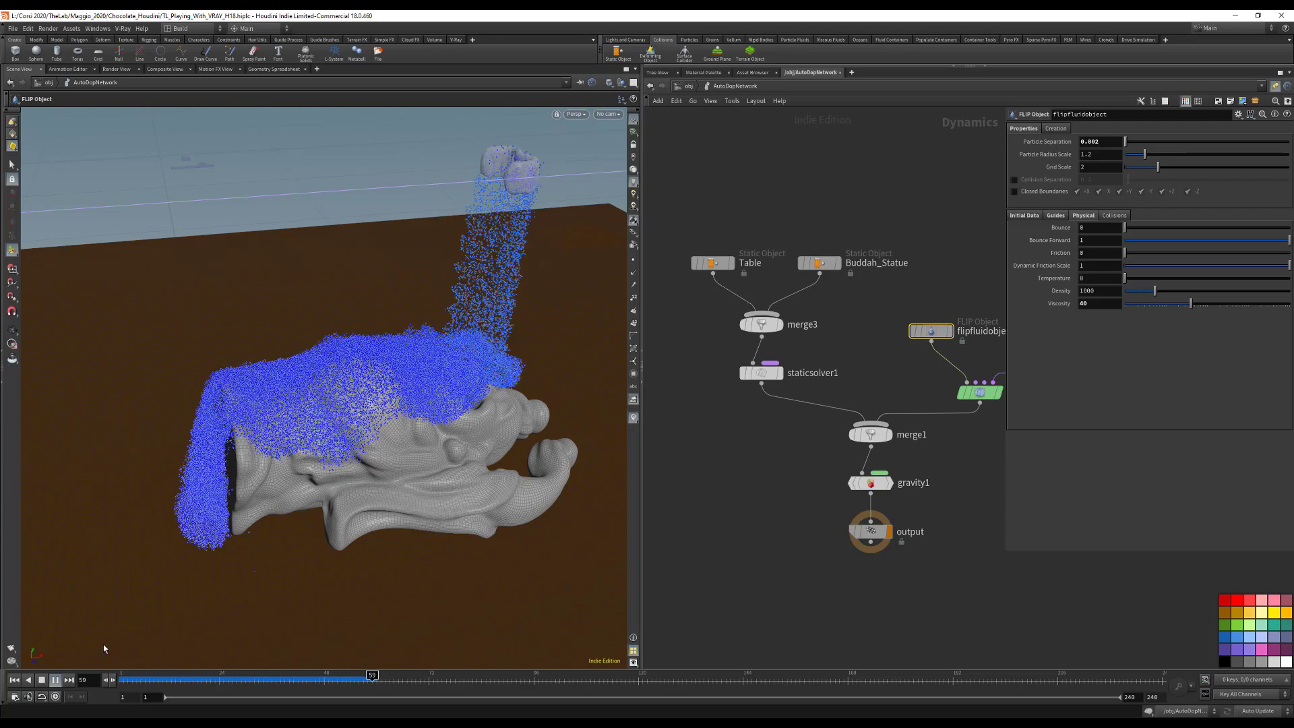
drag(167, 679, 125, 676)
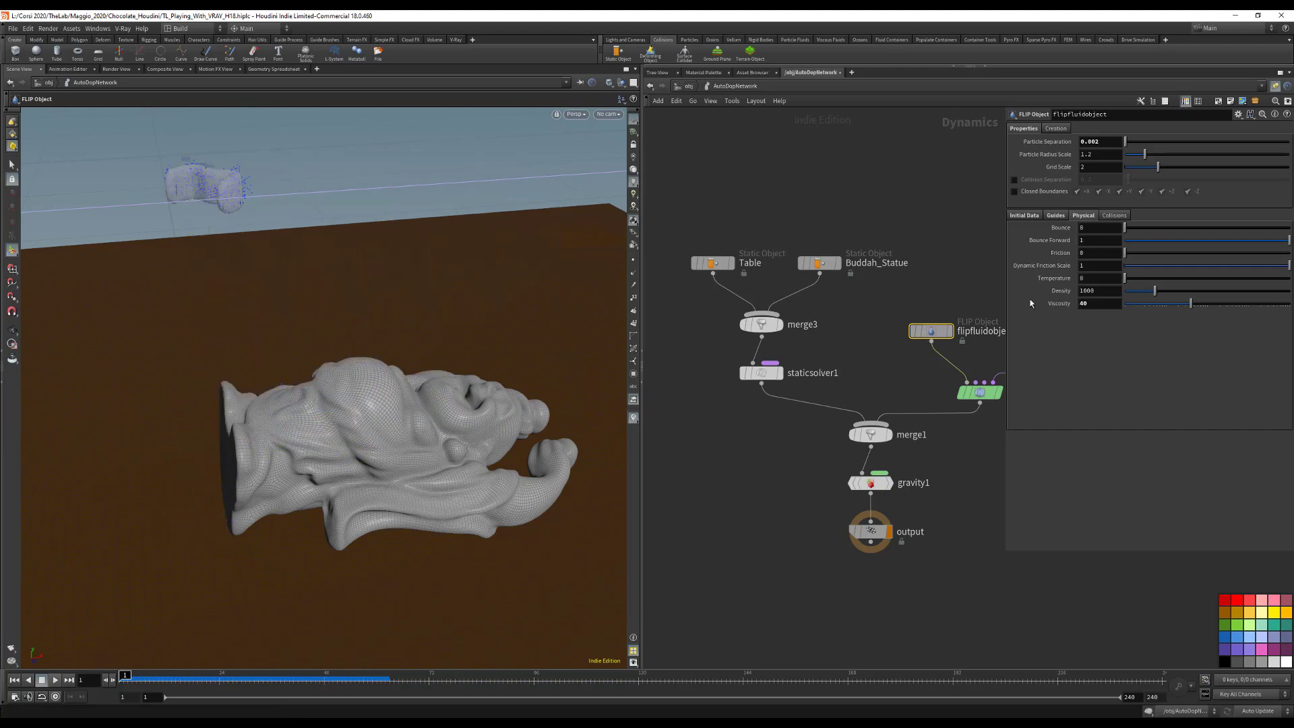
Step: Set the Viscosity of flipfluidobject to 5, preview the simulation briefly, and rewind to frame 1
click(1091, 302)
text(5)
key(Return)
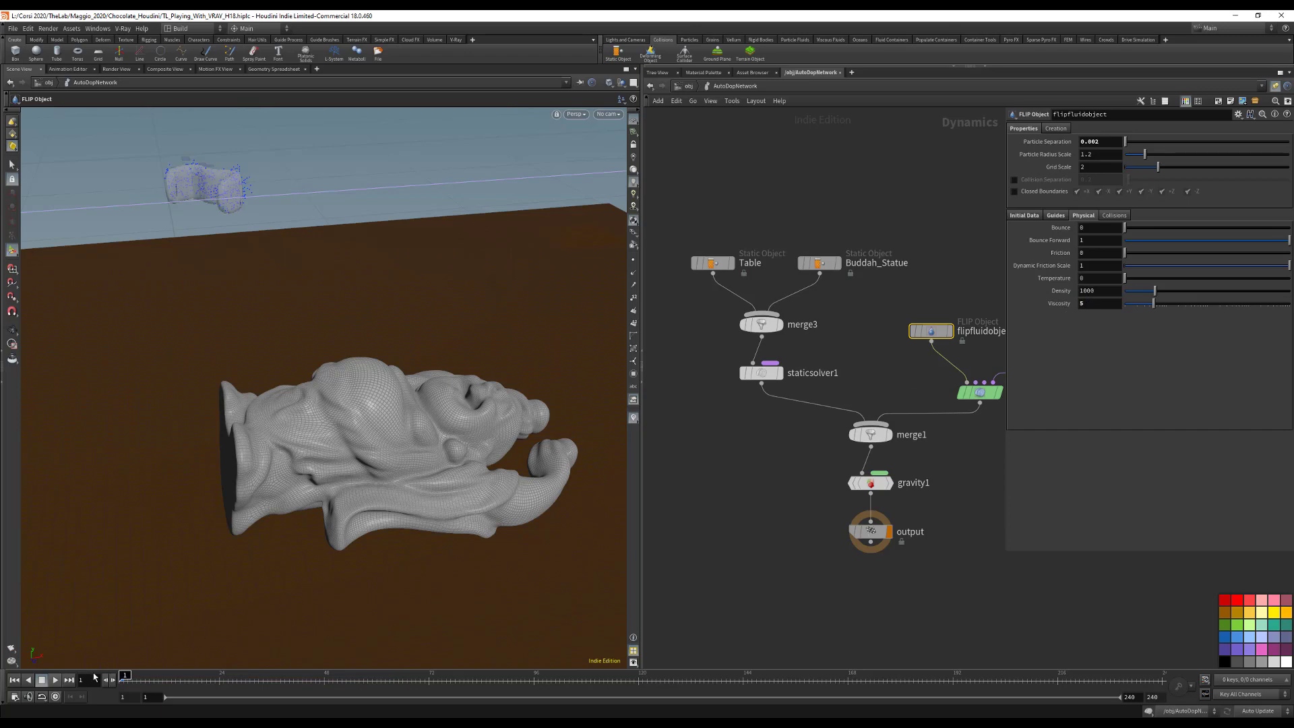
click(55, 680)
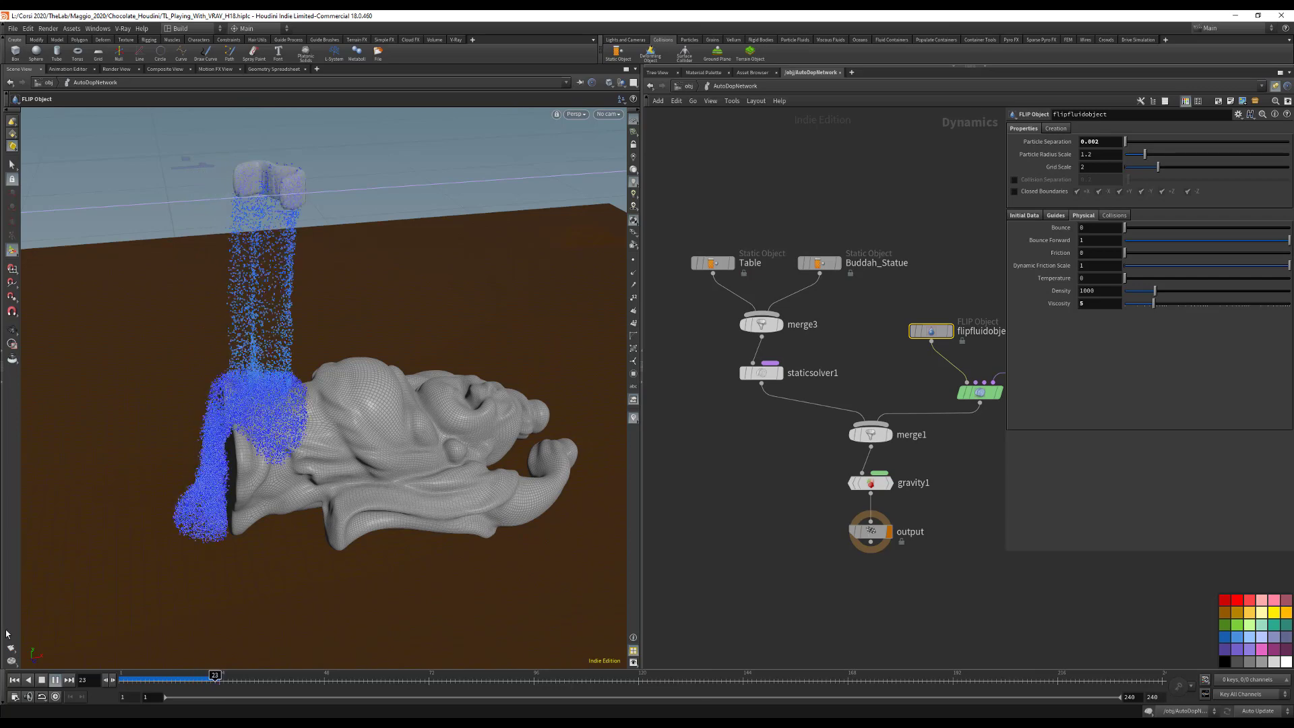
click(54, 680)
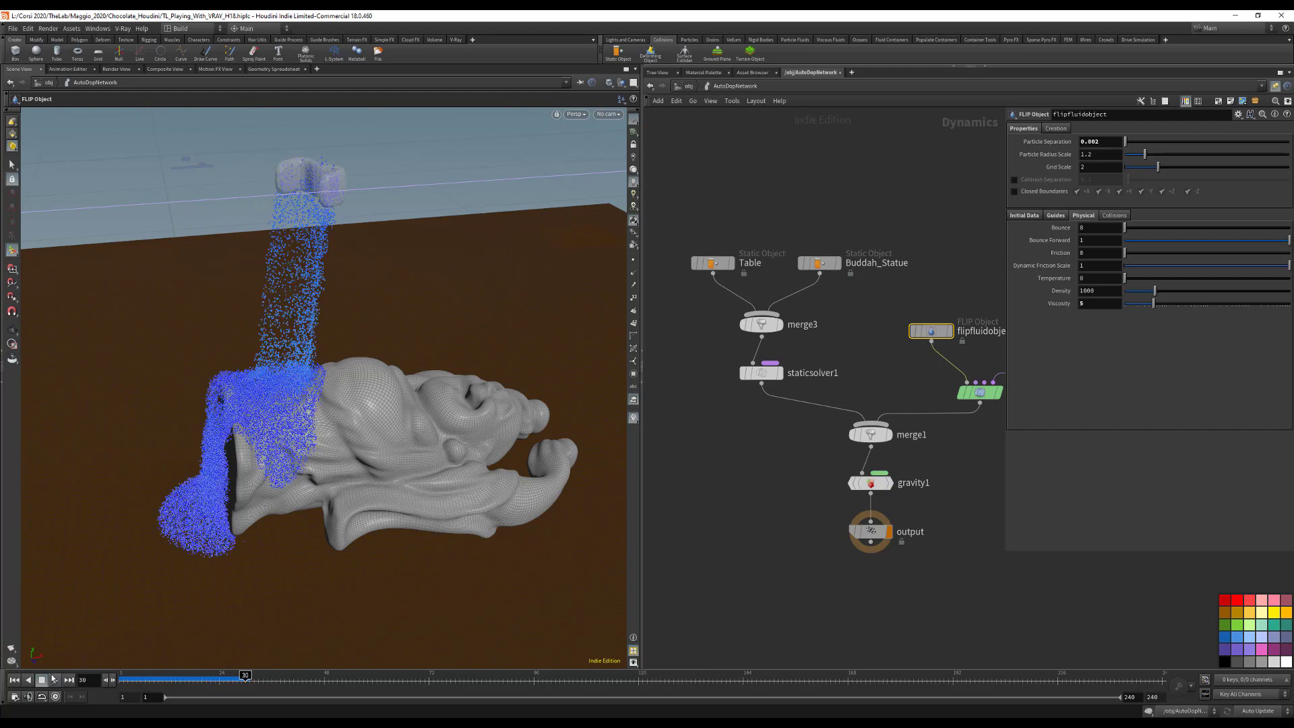
click(14, 680)
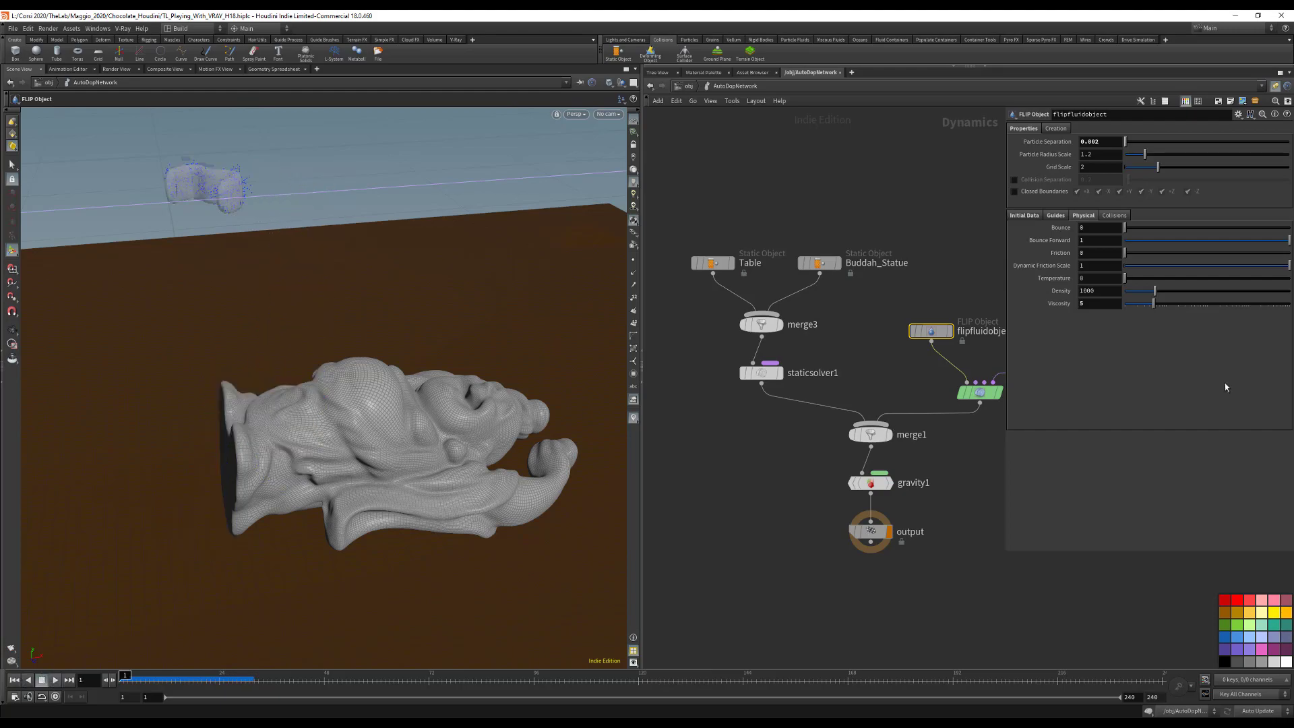
Step: Set the Friction of flipfluidobject to 1, play the simulation to check it, and rewind to the first frame
click(1087, 253)
text(1)
key(Return)
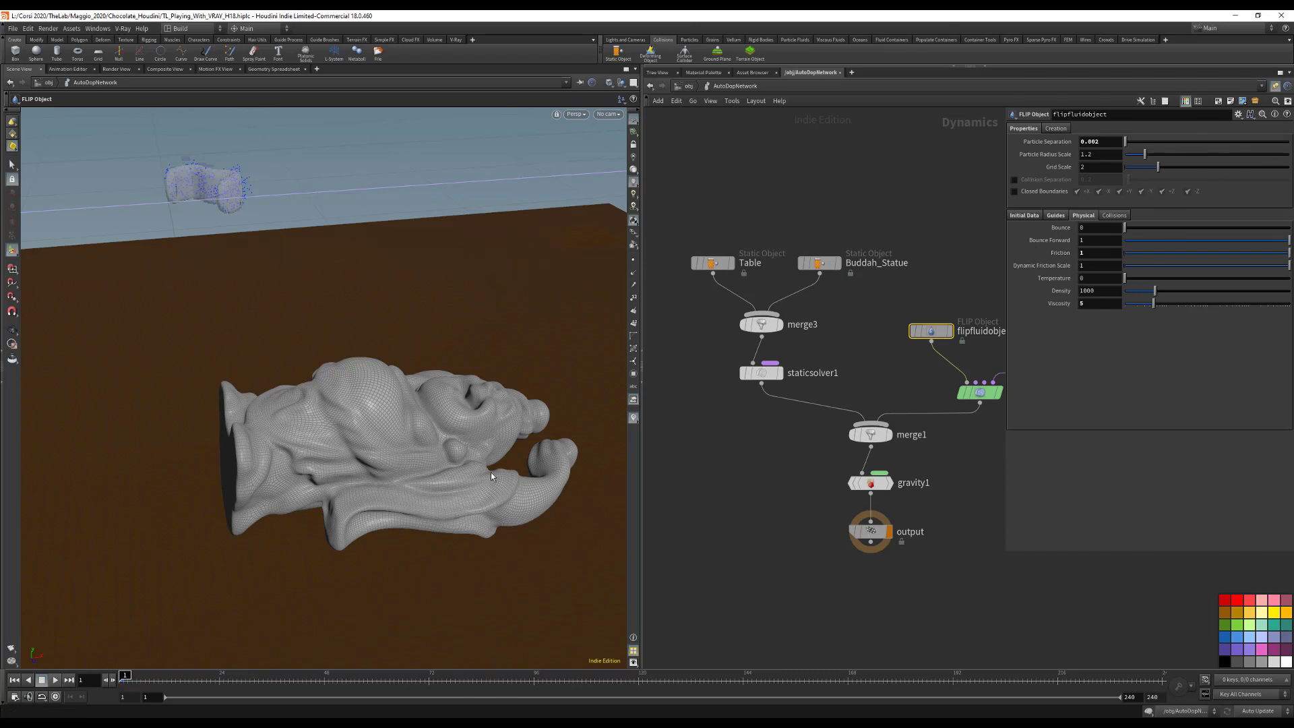
click(56, 680)
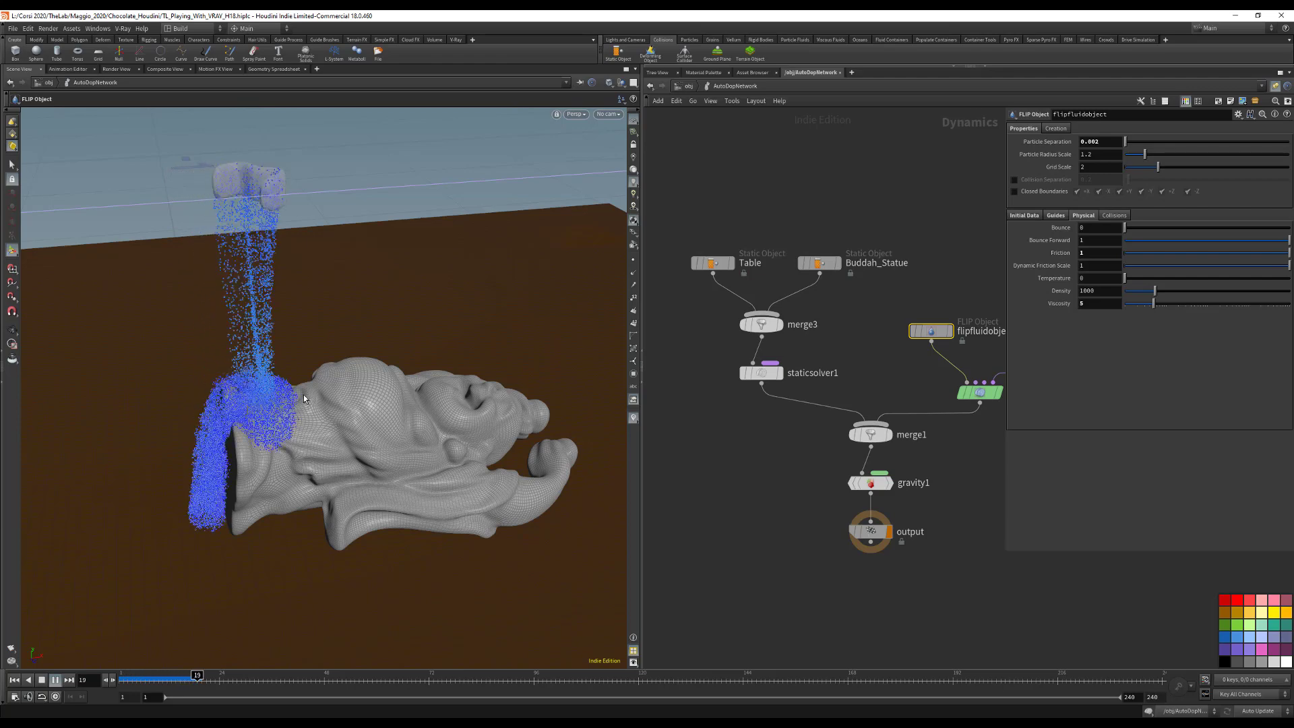
click(41, 679)
click(14, 679)
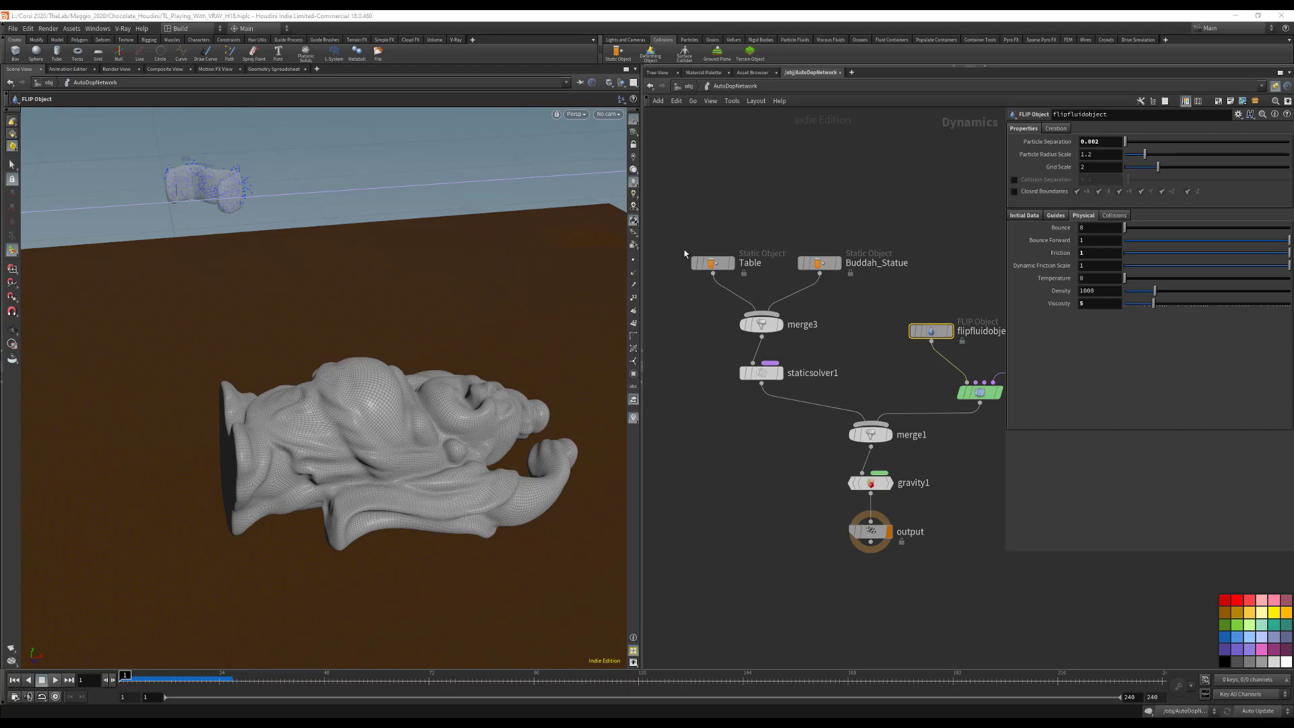
Step: Enable Surface Tension in the Volume Motion settings of flipsolver1, preview its effect on the pour, and rewind to frame 1
click(711, 263)
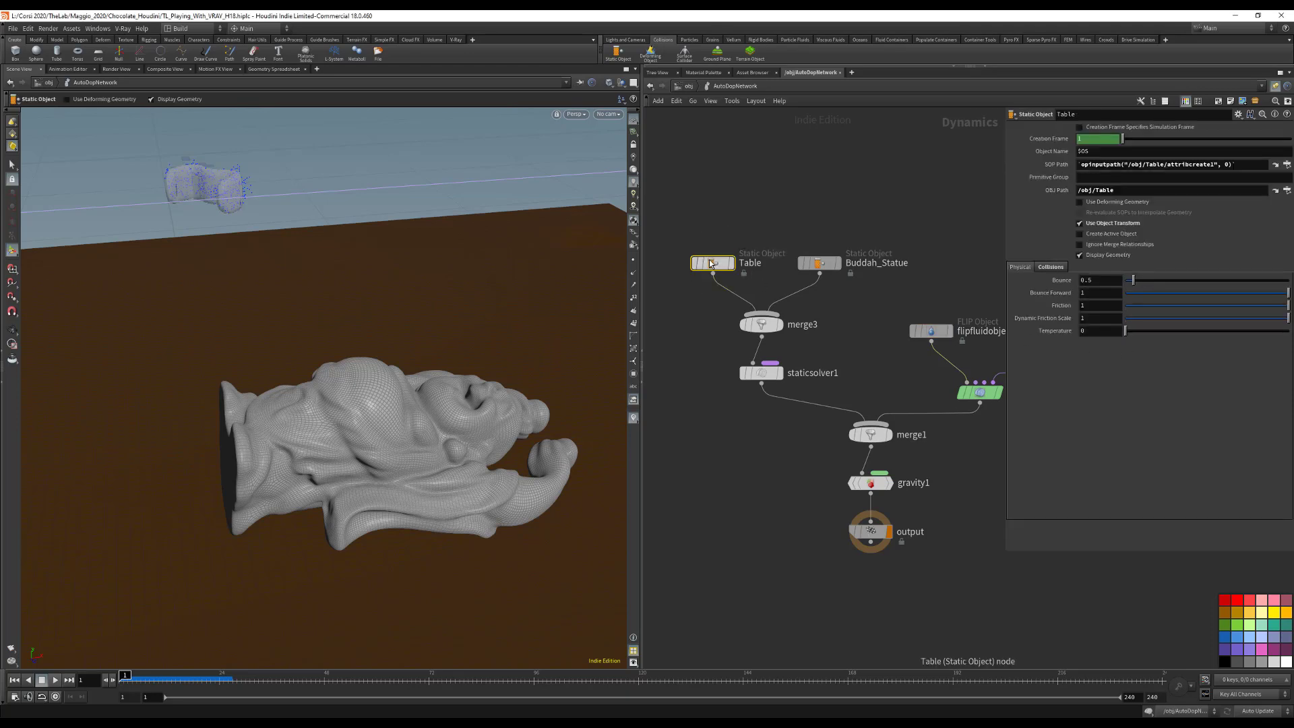
click(979, 392)
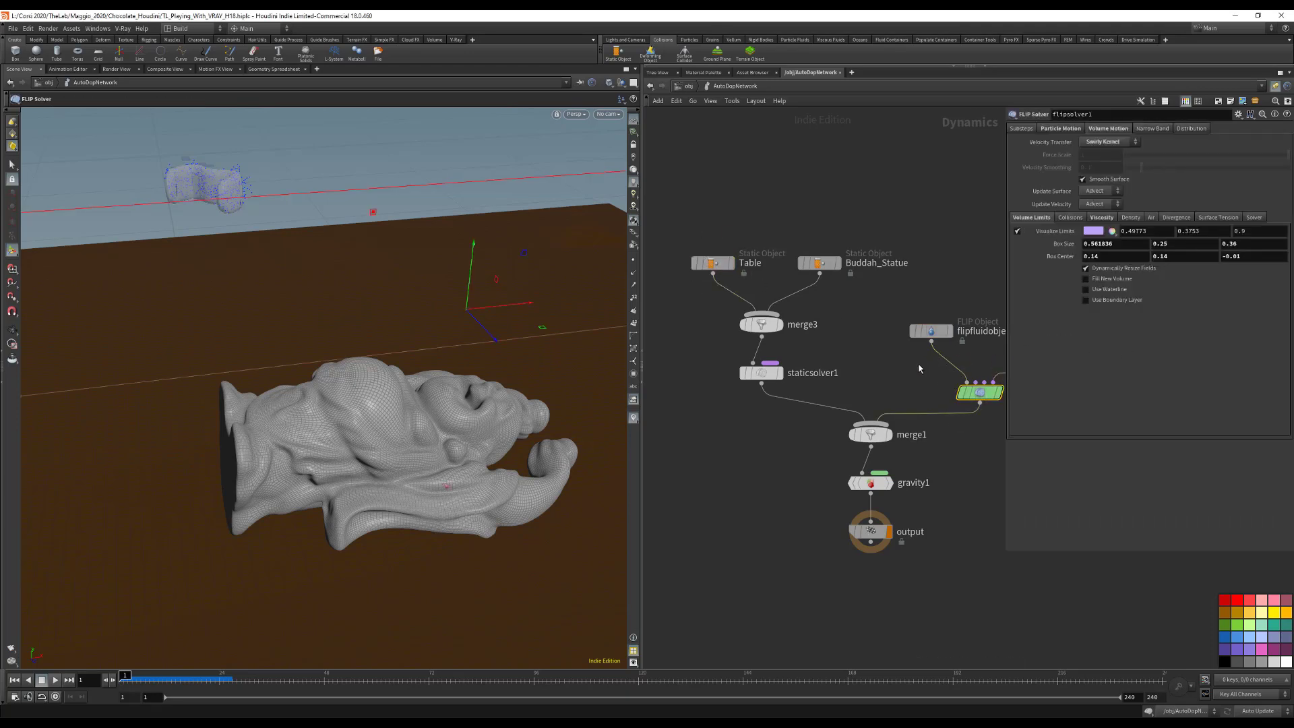
middle_drag(918, 369, 851, 367)
click(1233, 216)
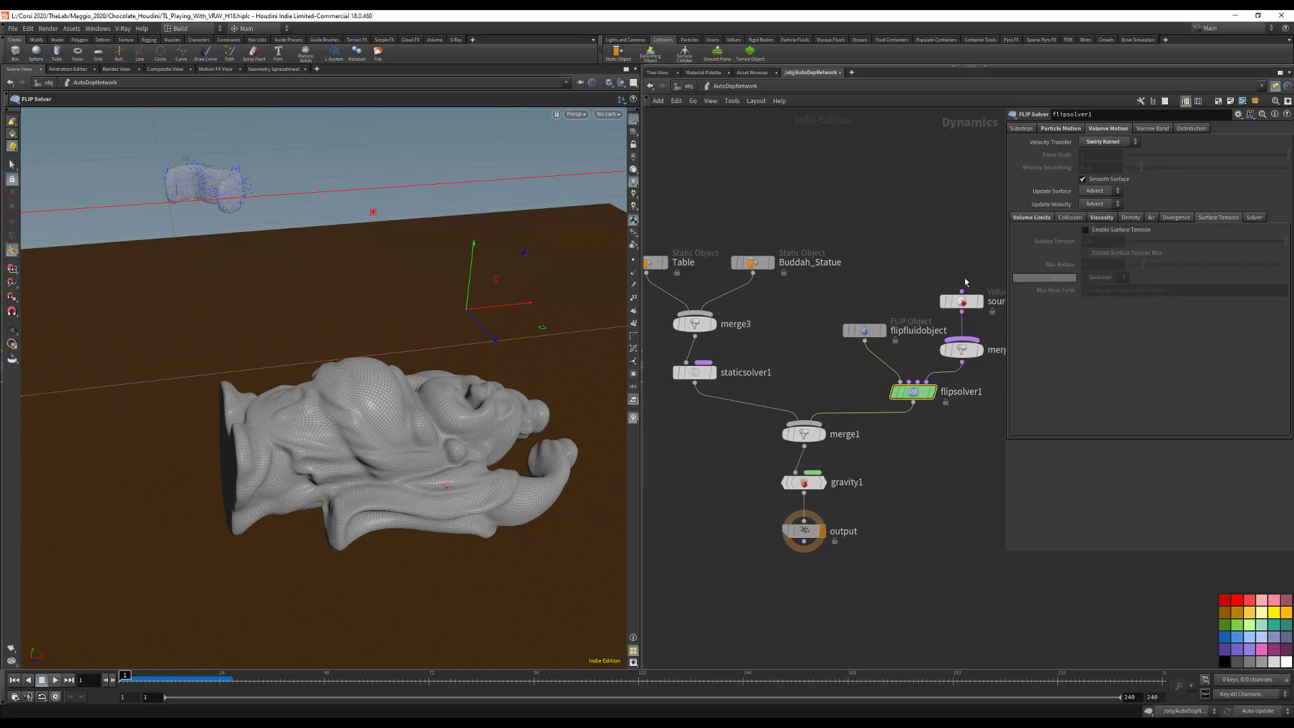
middle_drag(1072, 260, 977, 258)
click(1102, 230)
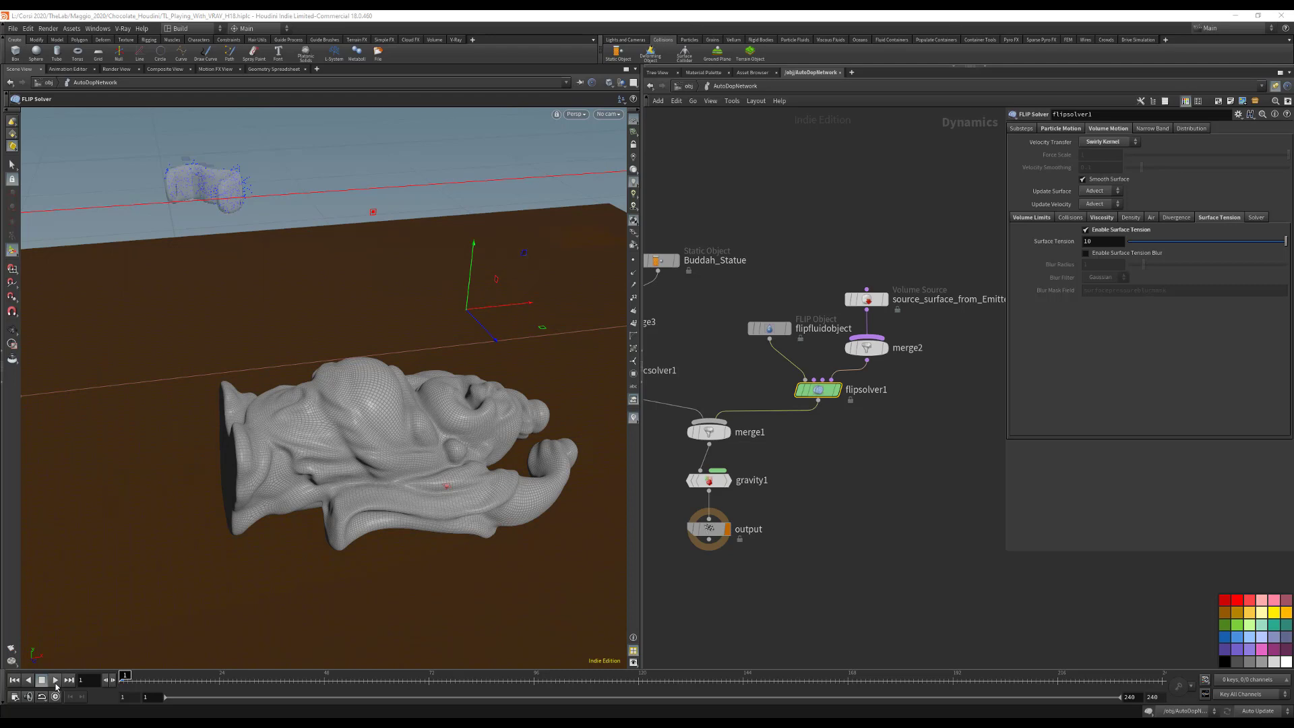
click(55, 680)
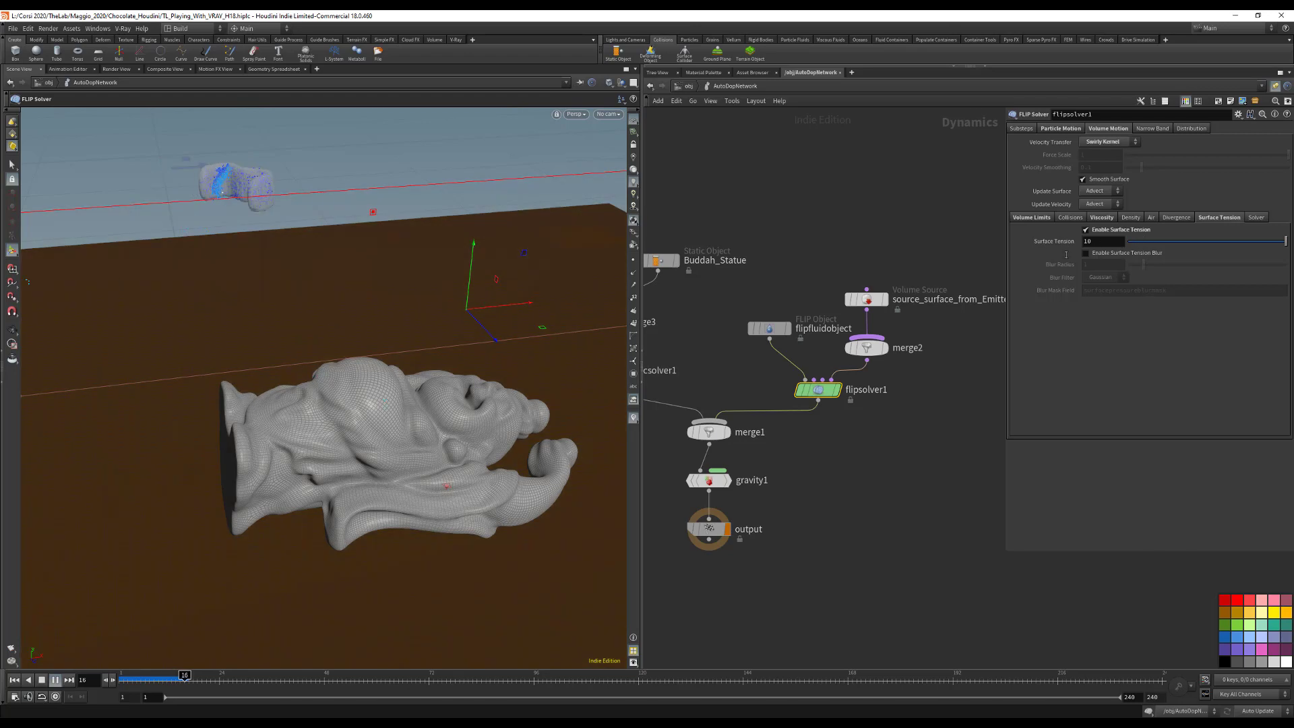
click(42, 680)
click(15, 680)
Step: Try a Surface Tension of 2 on flipsolver1, preview the pour, and rewind to frame 1
double_click(1113, 240)
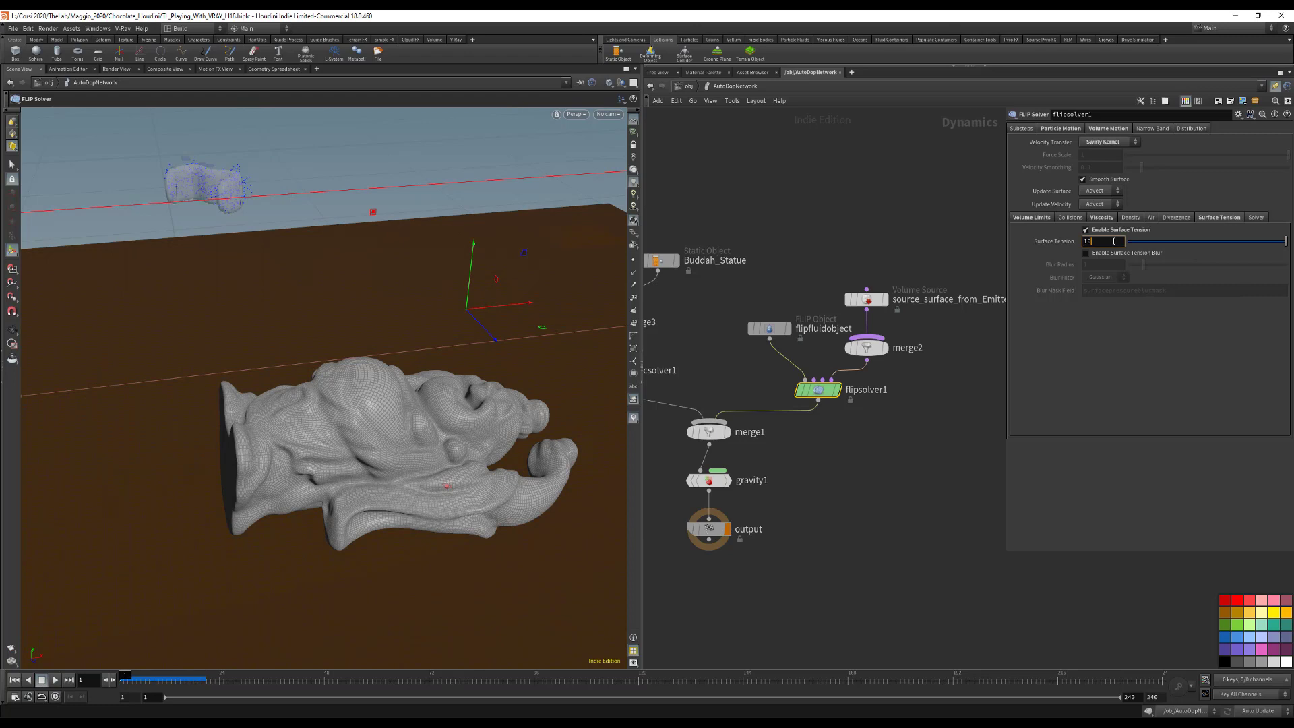
text(2)
key(Return)
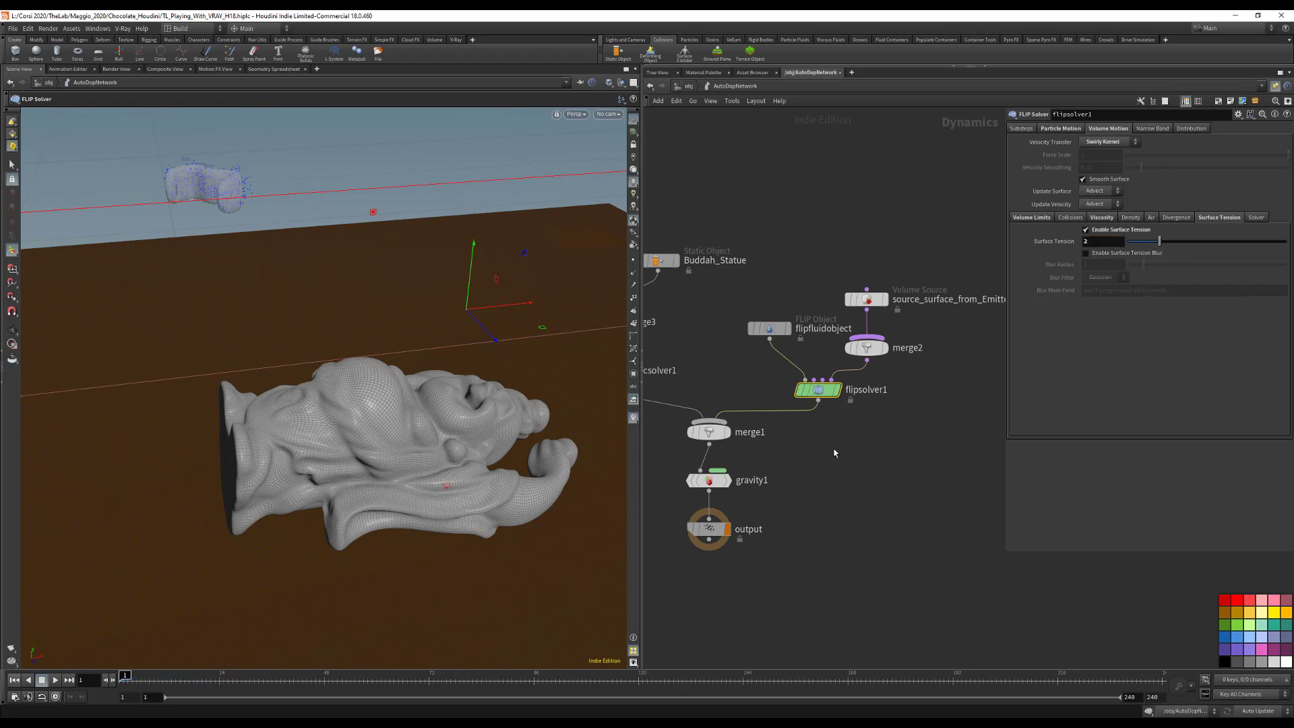
click(55, 679)
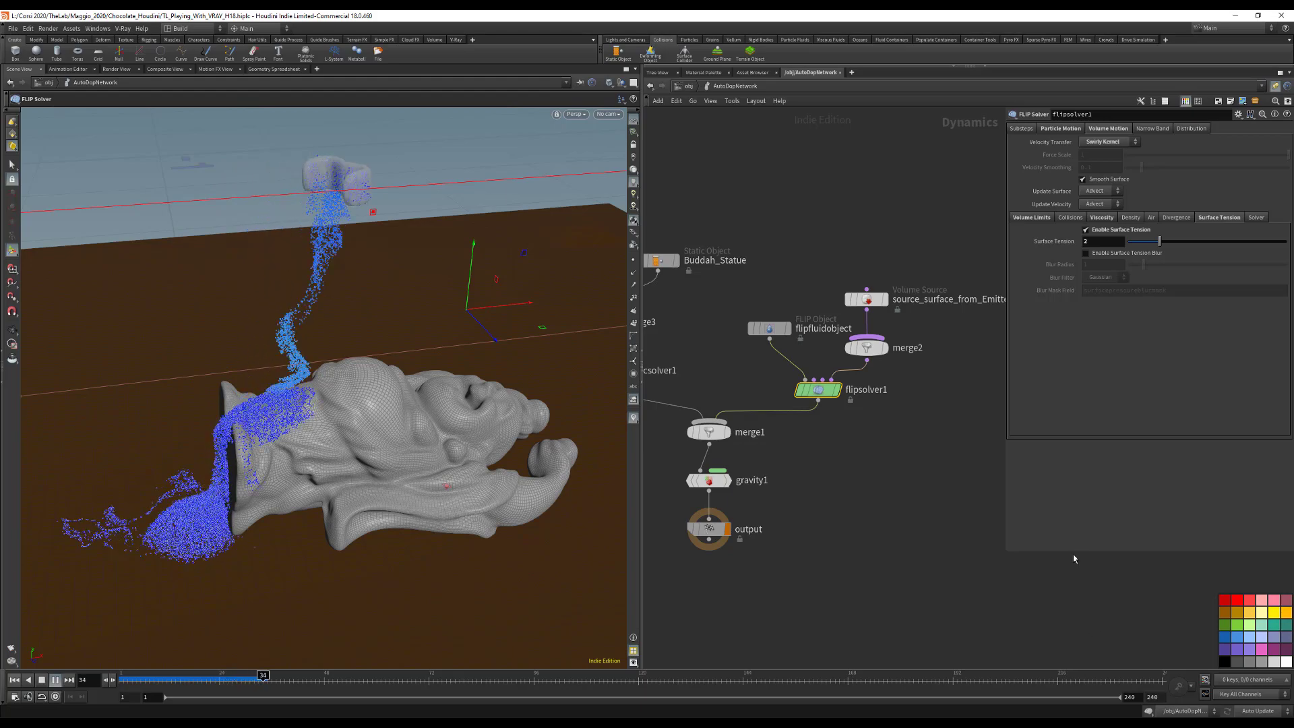
click(57, 680)
click(14, 680)
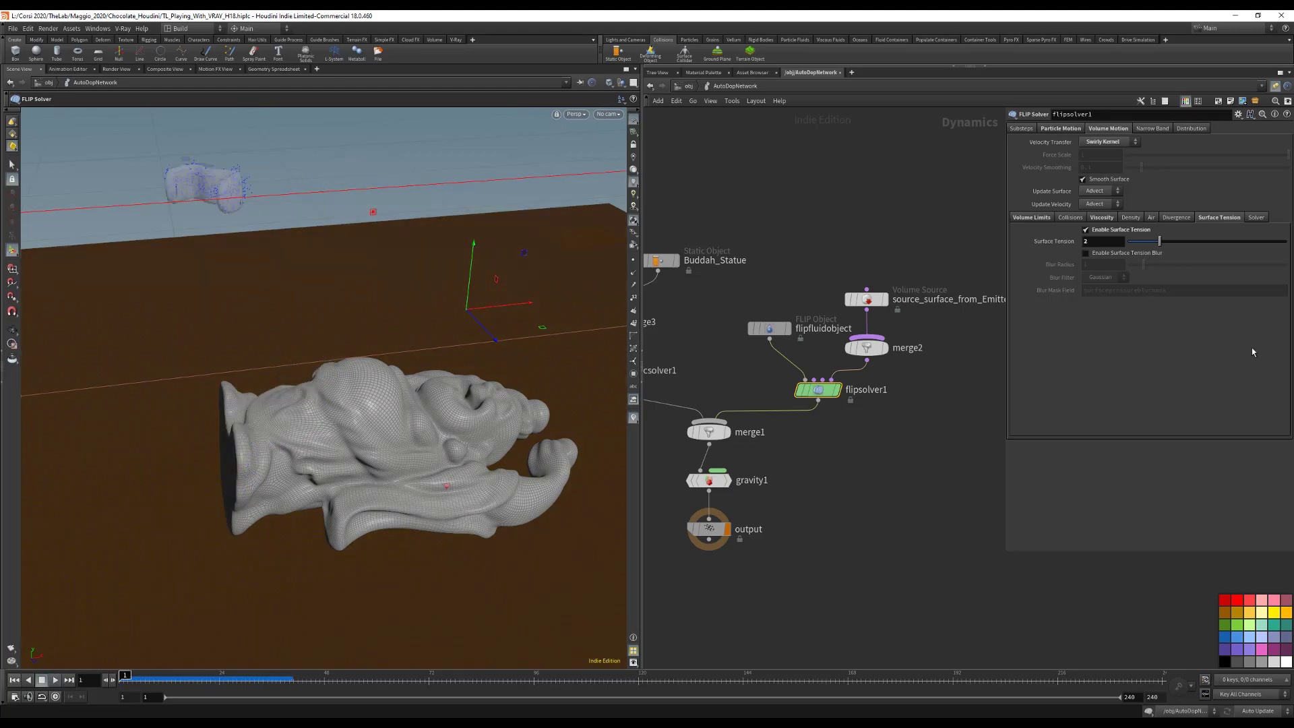
Step: Set the Surface Tension of flipsolver1 to 0.5 and simulate the pour to frame 43
click(1106, 241)
text(0.5)
key(Return)
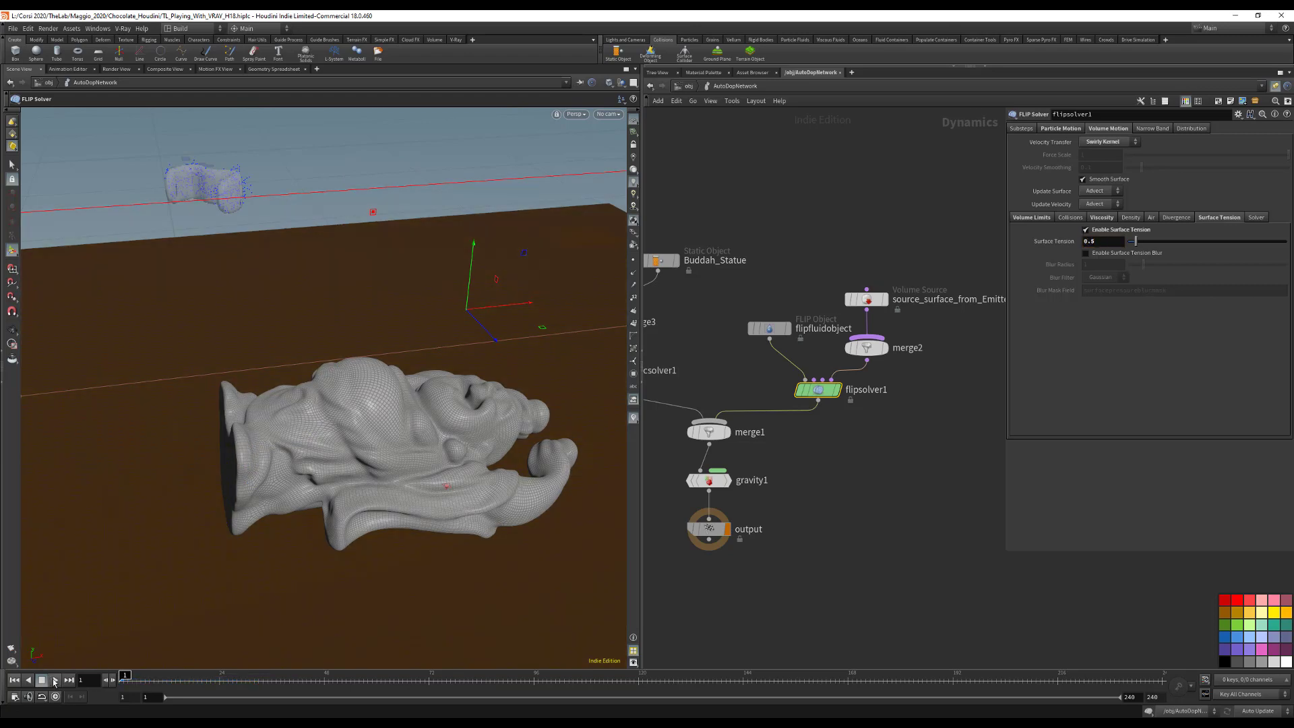
click(55, 680)
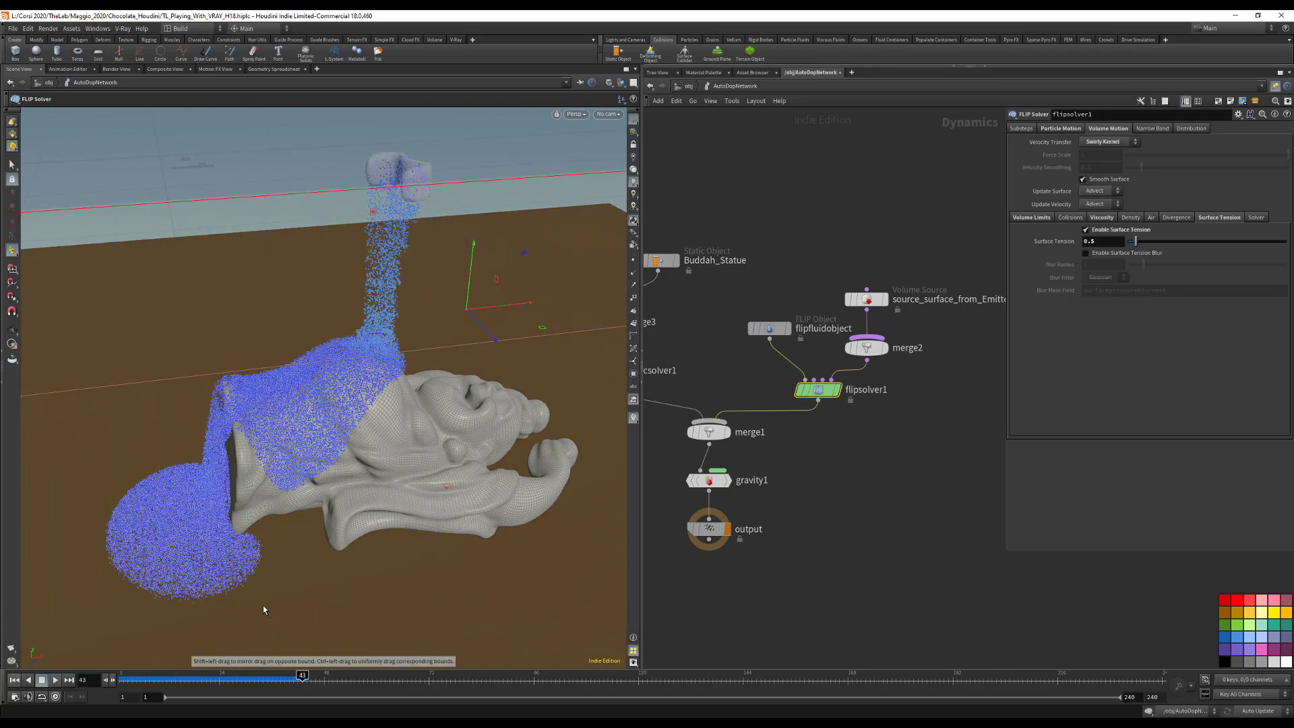
key(Escape)
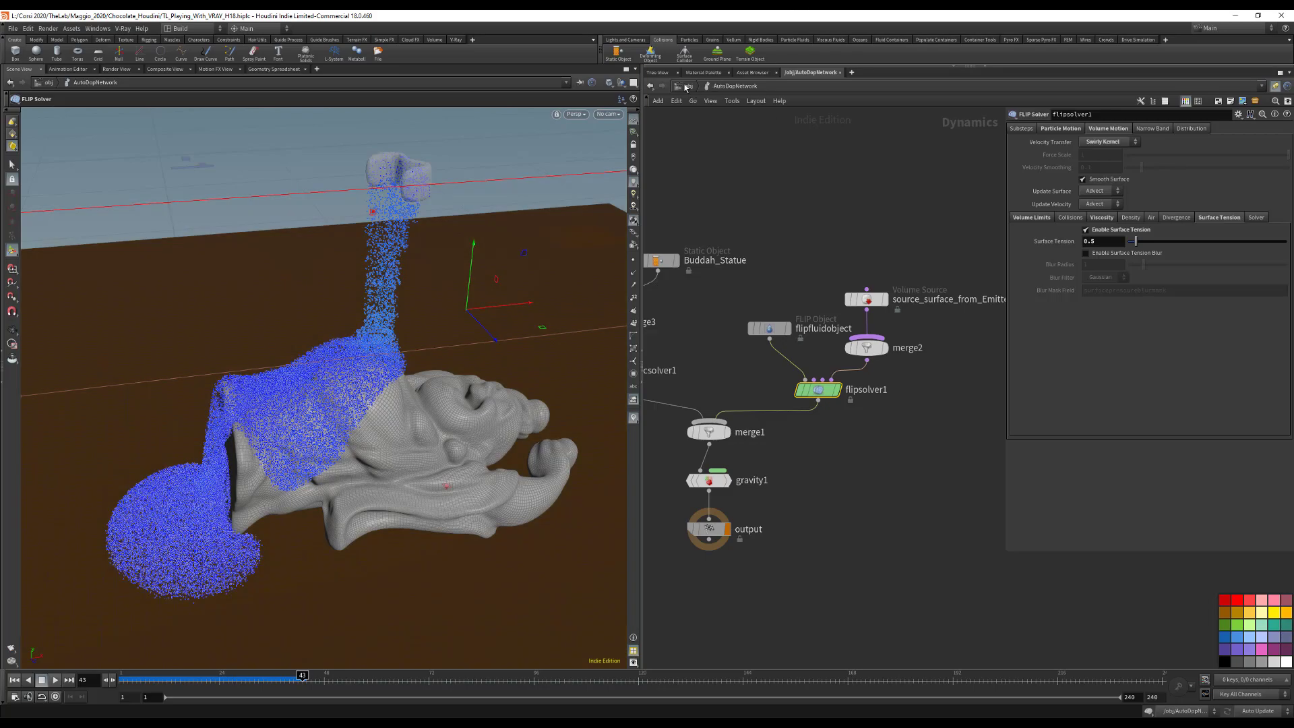
Step: Inside particle_fluid, make surface_preview the displayed node and set its Convert To option to Compressed Fluid Surface
key(u)
double_click(894, 439)
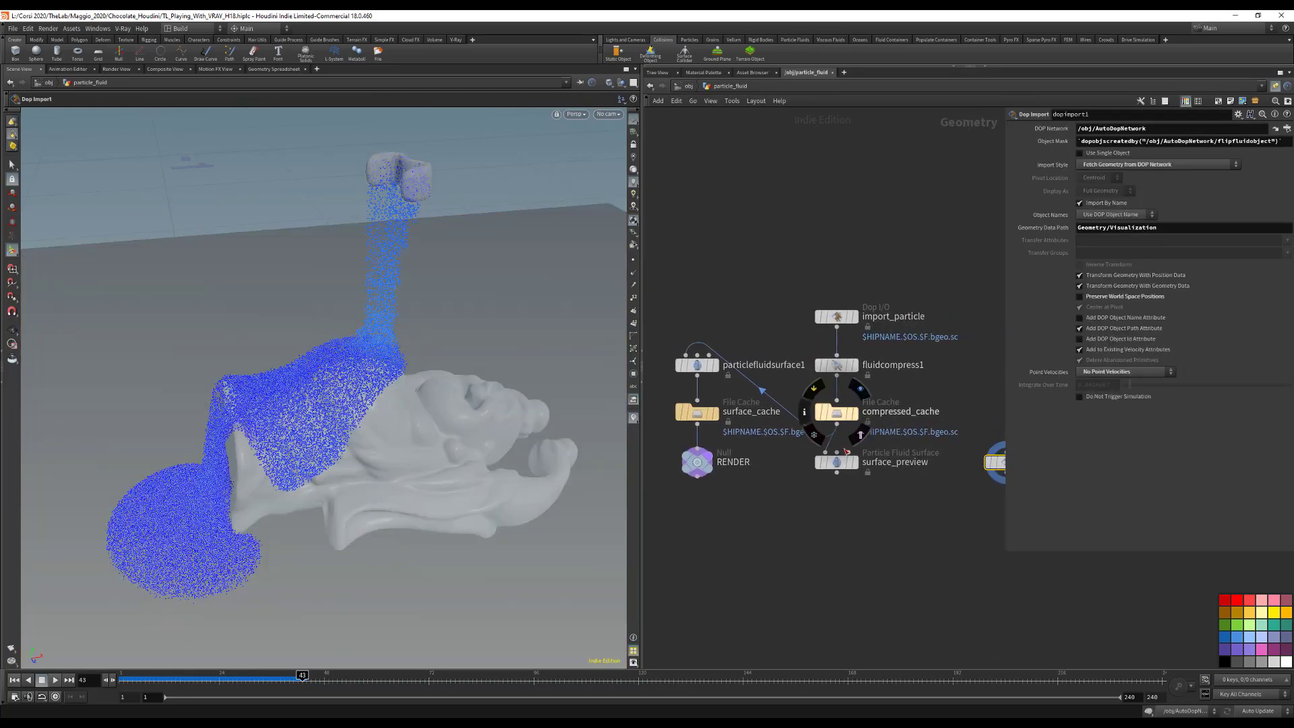
click(850, 464)
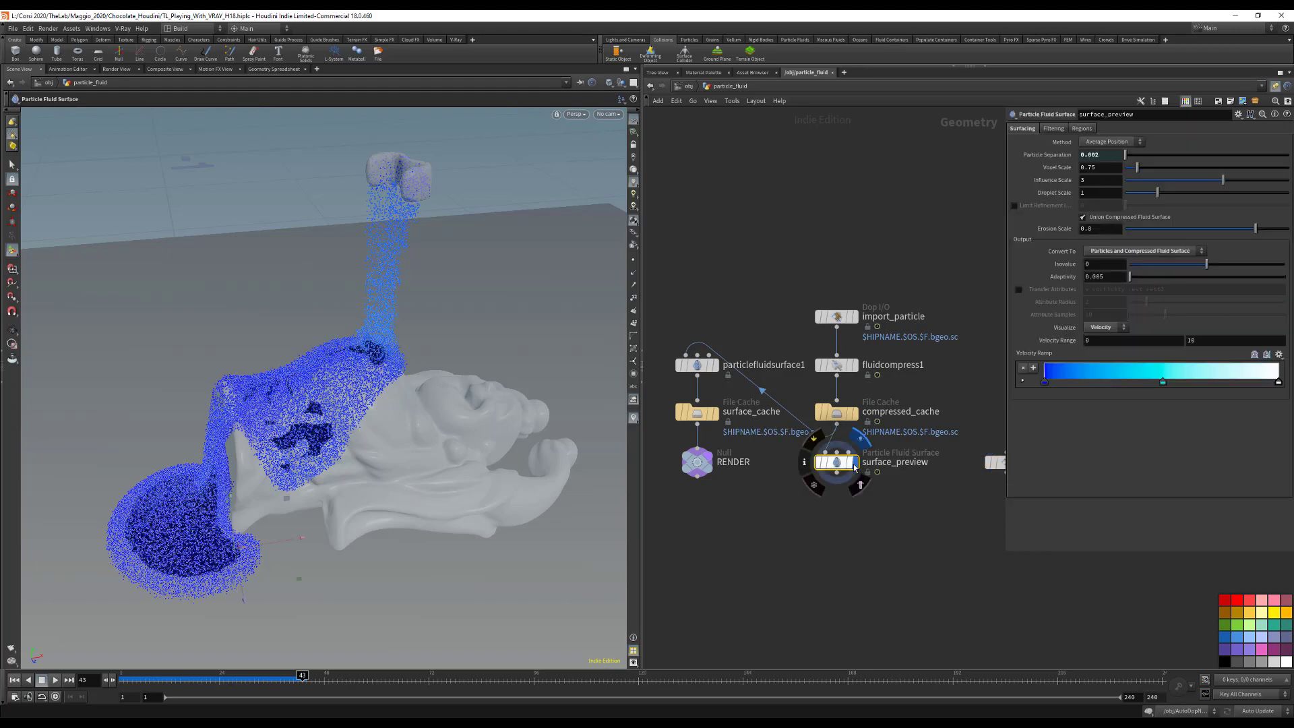
click(860, 486)
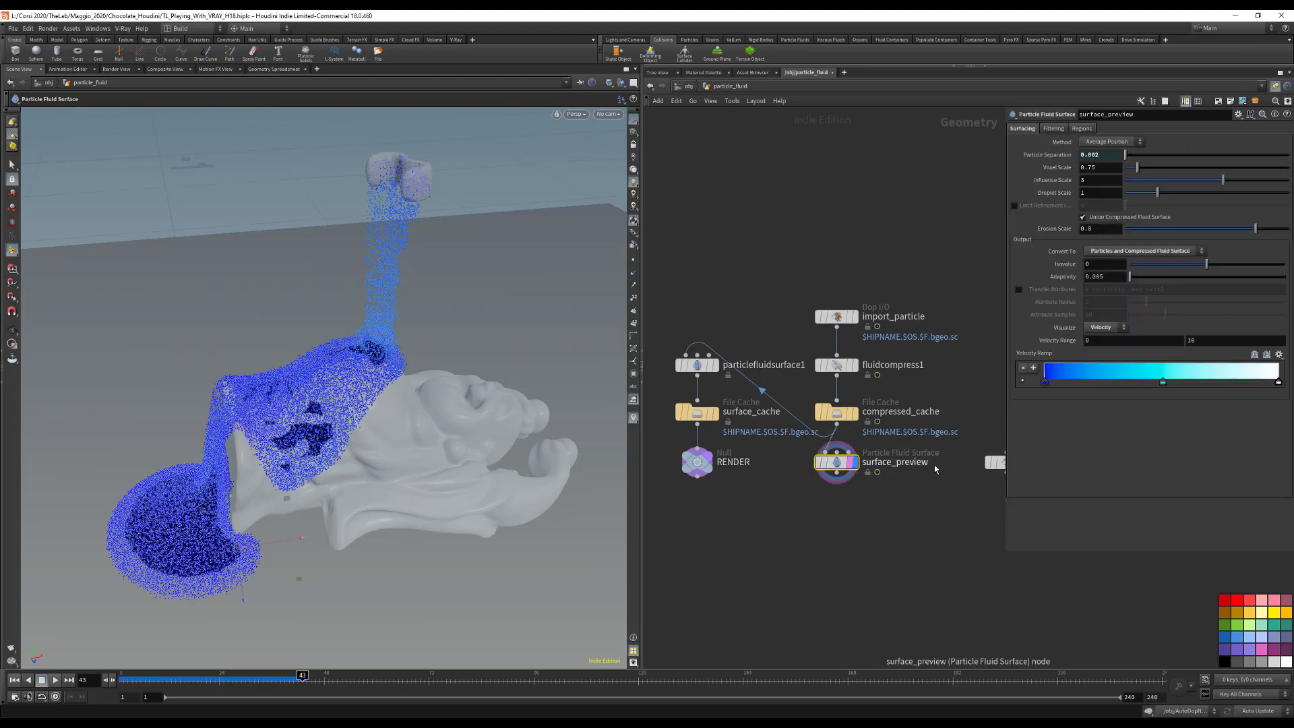
click(1156, 252)
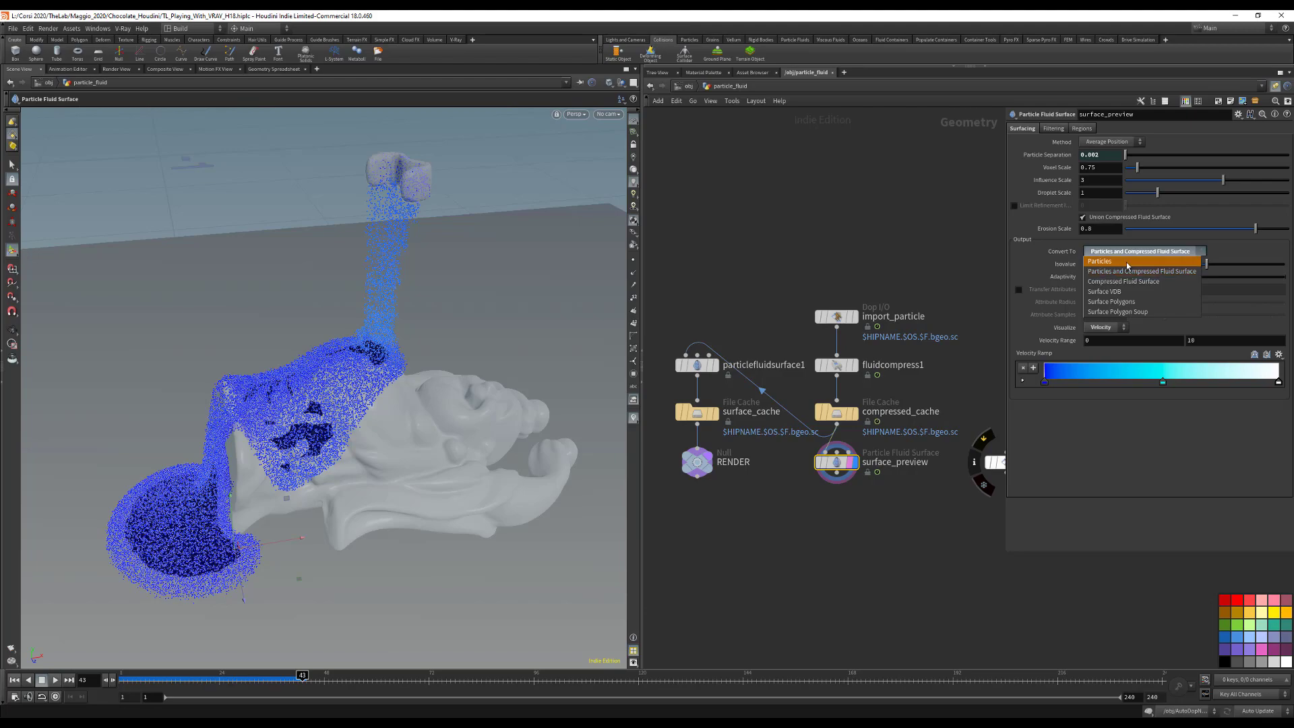
click(1126, 260)
click(1115, 251)
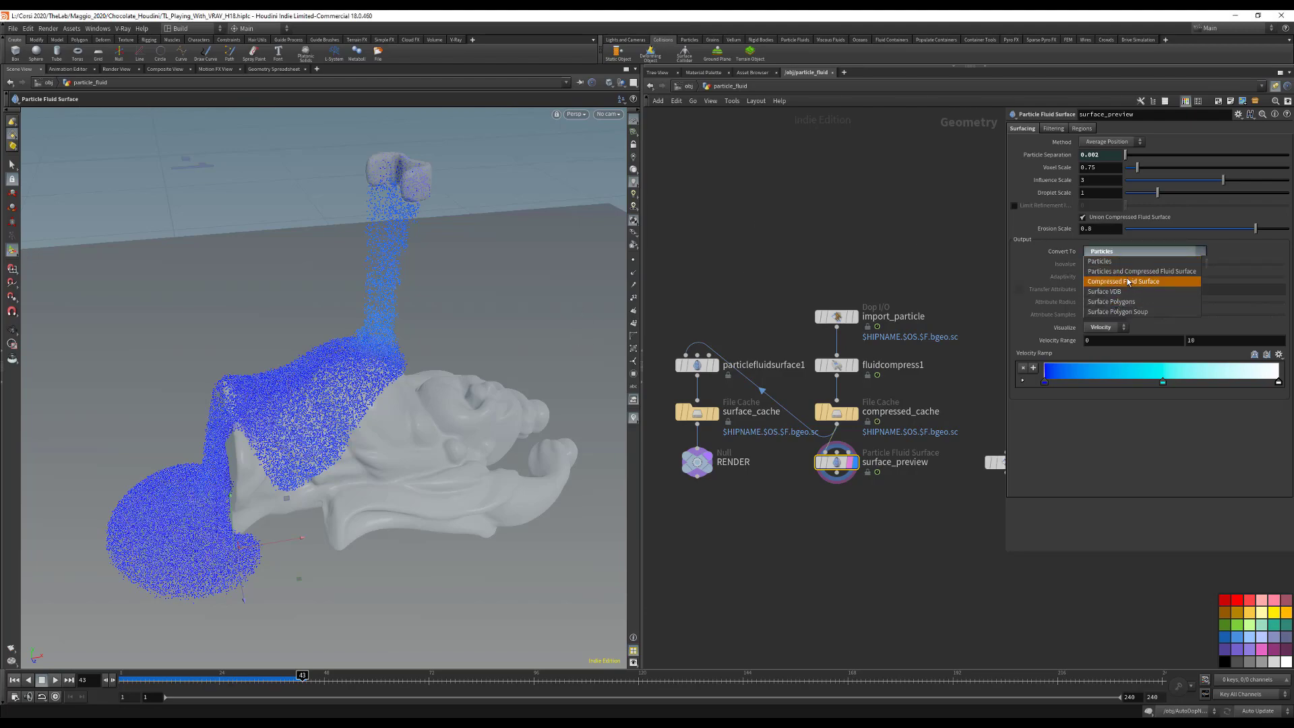
click(1128, 281)
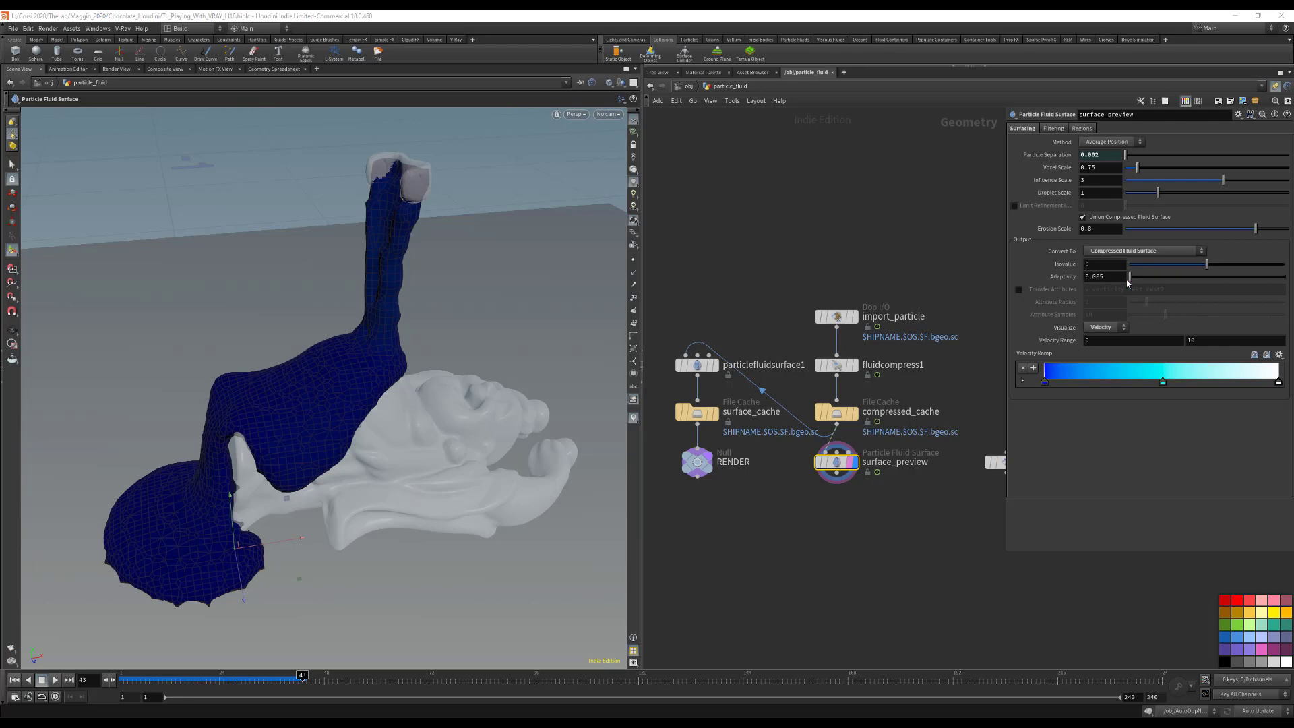
Step: Rewind to frame 1, set the Particle Separation of flipfluidobject in AutoDopNetwork to 0.001, and simulate the pour
click(129, 675)
mouse_move(129, 676)
mouse_down()
mouse_move(265, 667)
mouse_move(125, 675)
mouse_up()
click(687, 86)
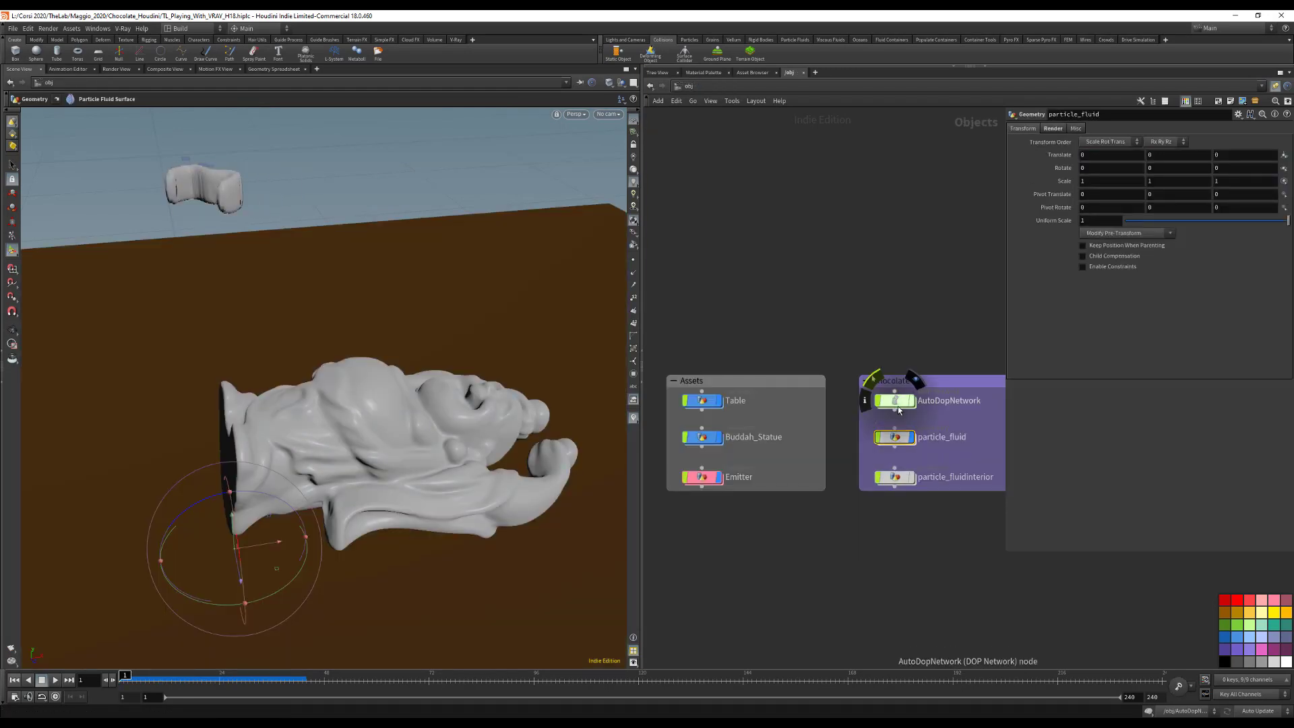
double_click(896, 404)
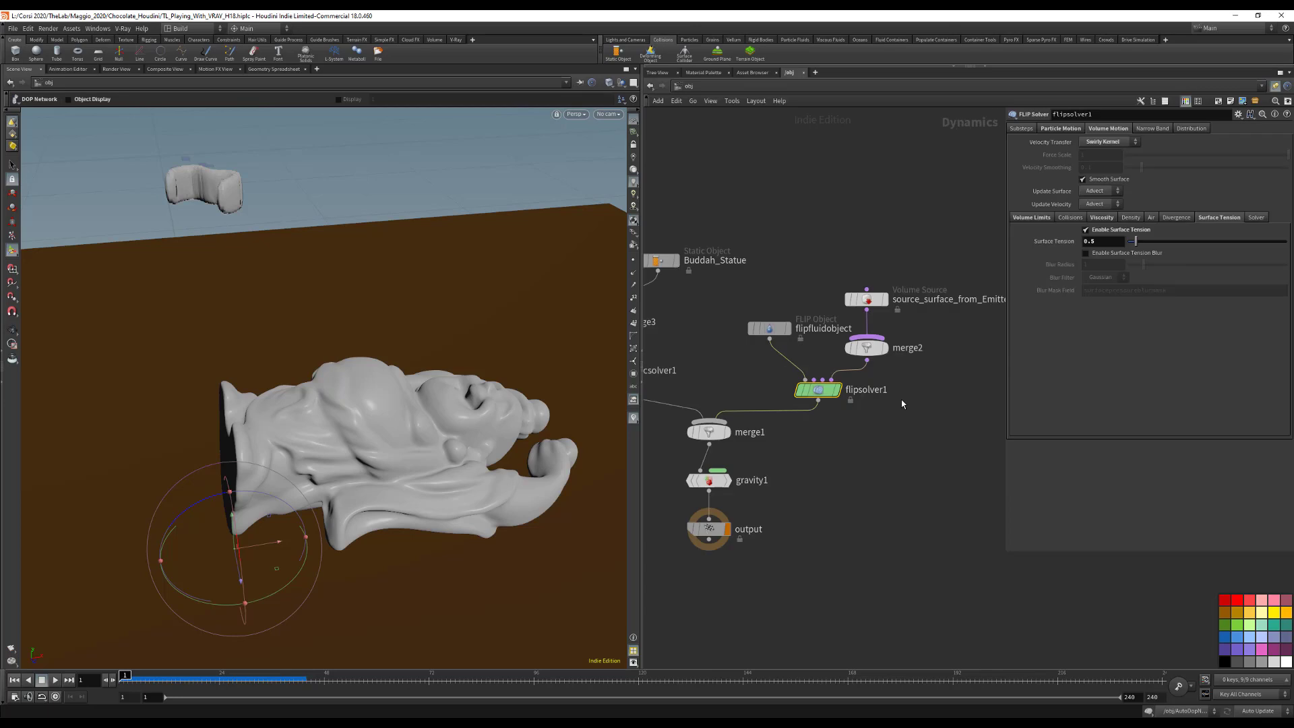
click(774, 329)
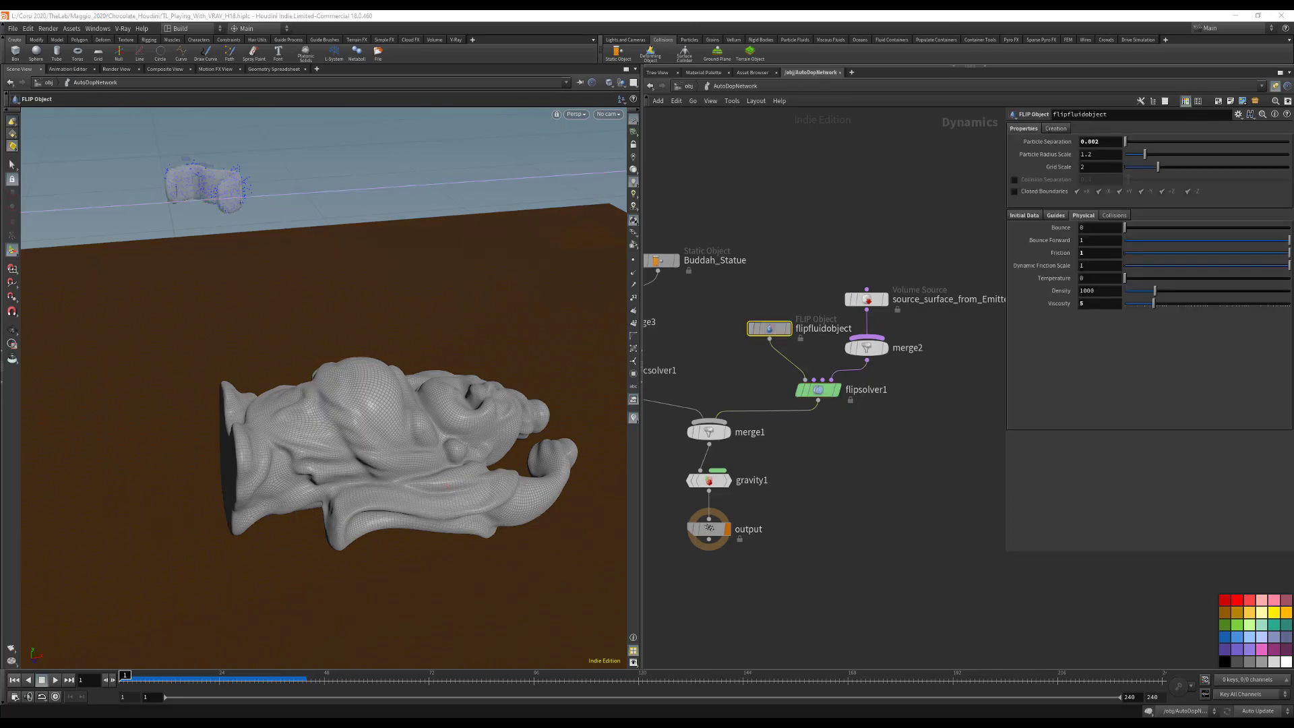
click(1108, 143)
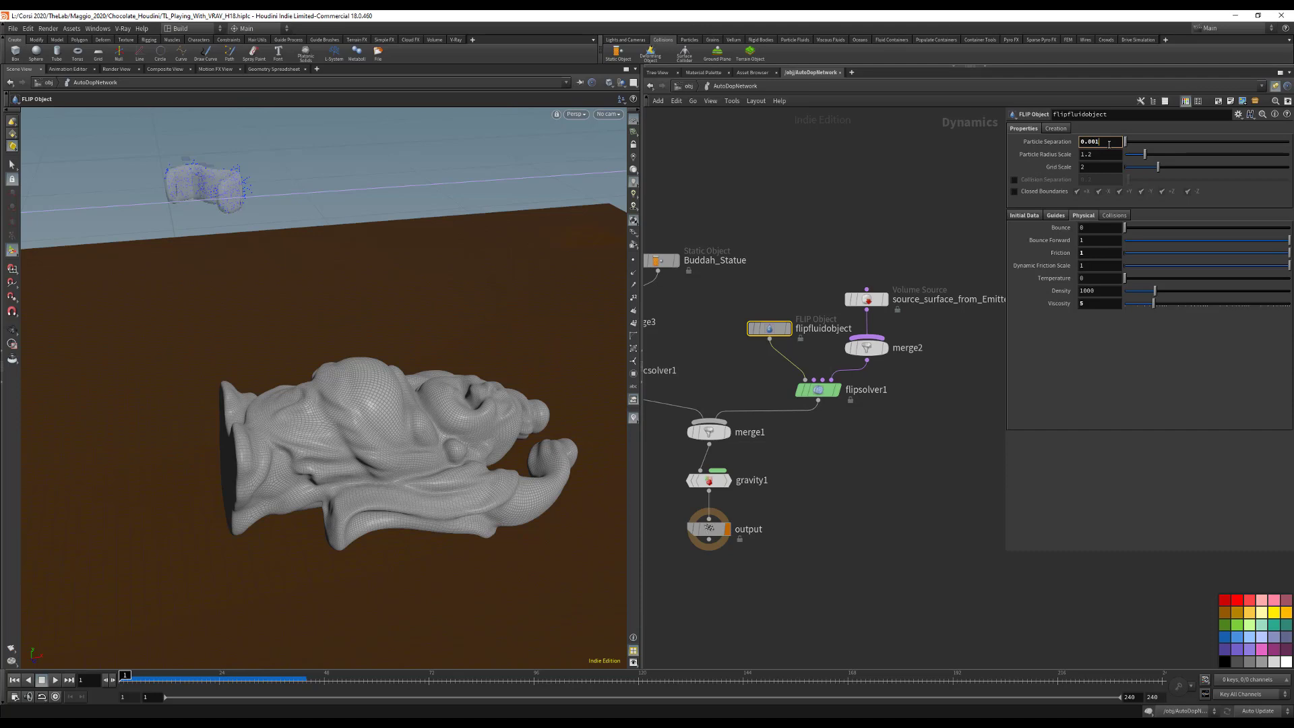
key(Return)
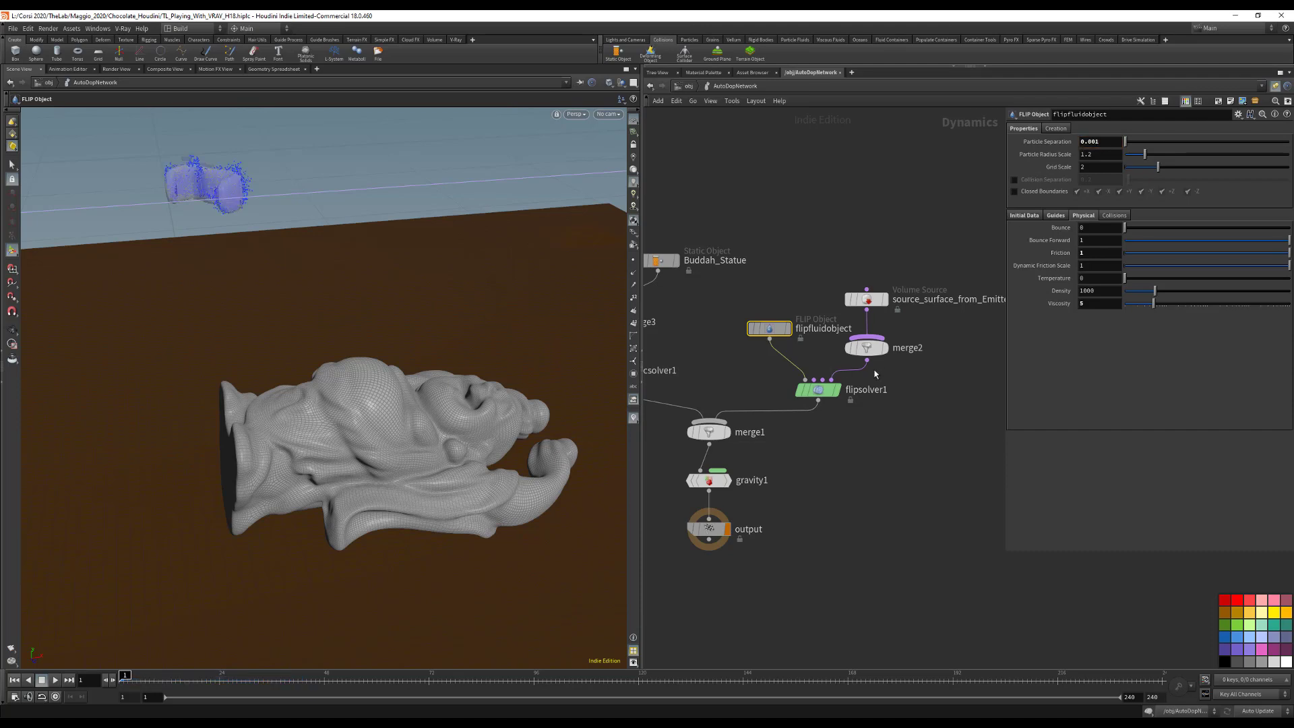
click(54, 680)
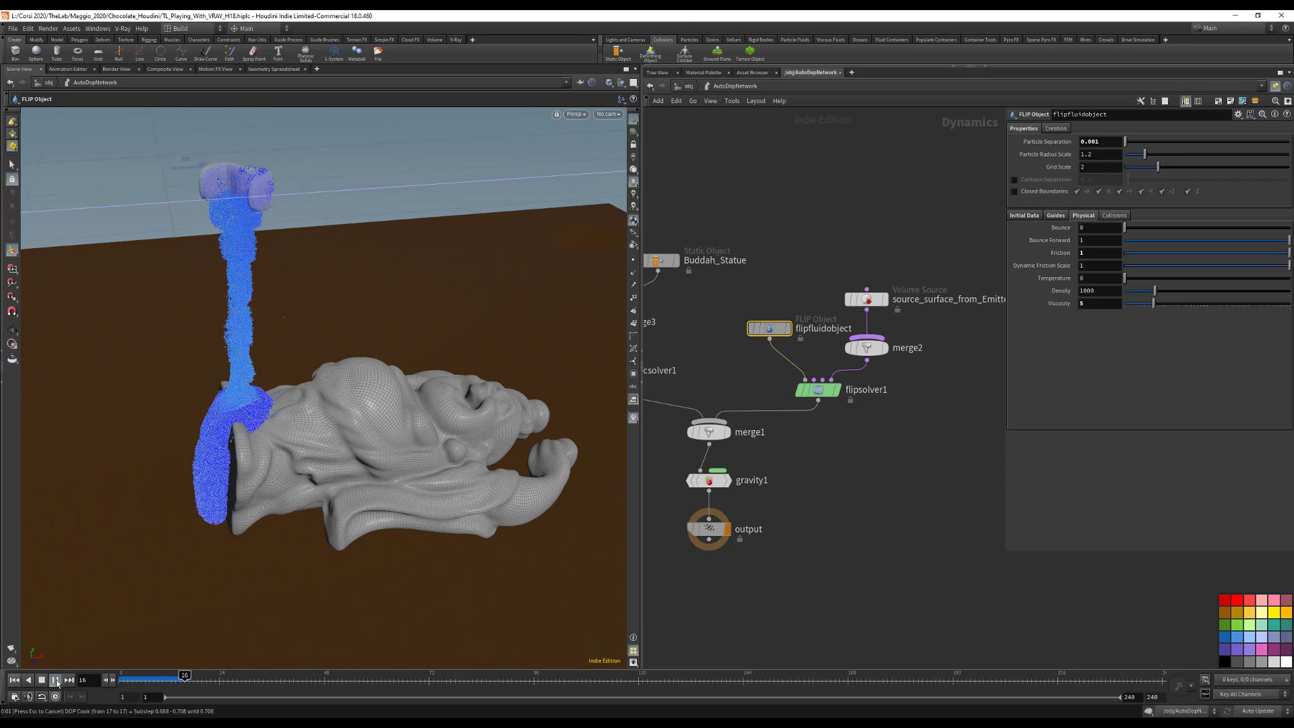
Step: Set the Surface Tension of flipsolver1 to 0.3, view its substep settings, and simulate the pour from frame 1 to frame 25
click(820, 389)
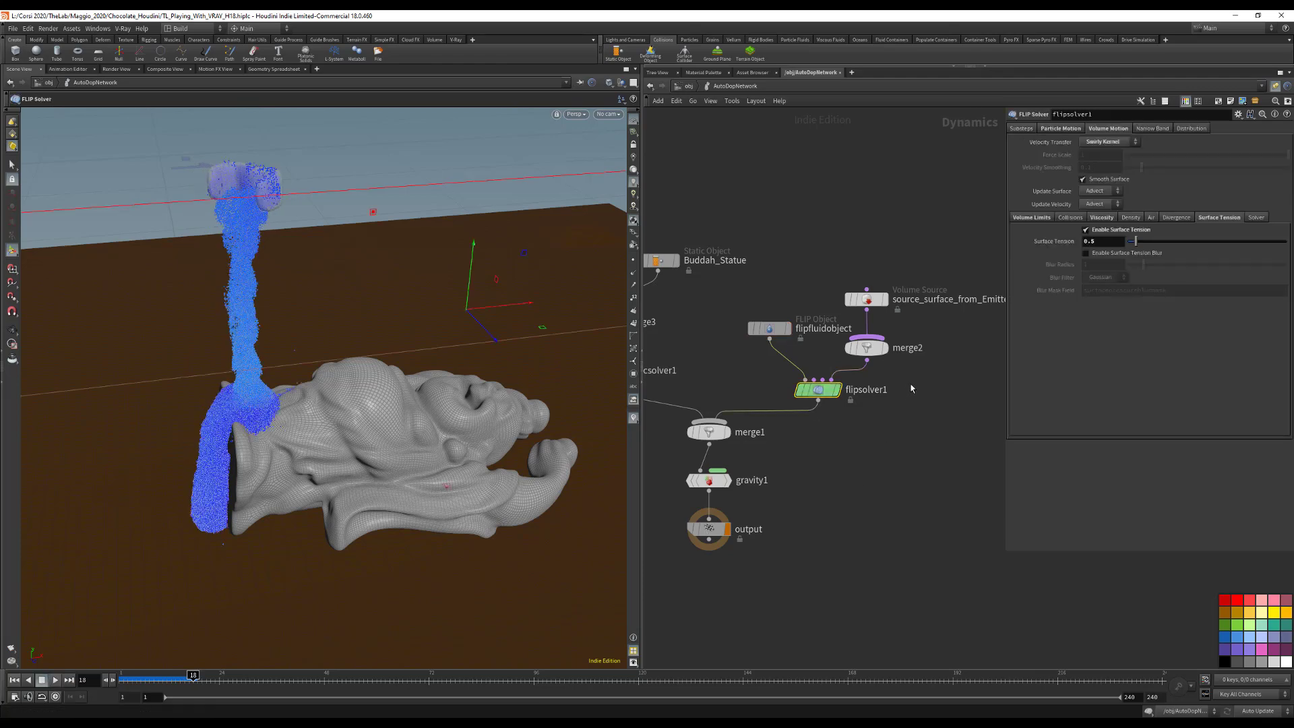
click(1106, 241)
key(Return)
mouse_move(816, 395)
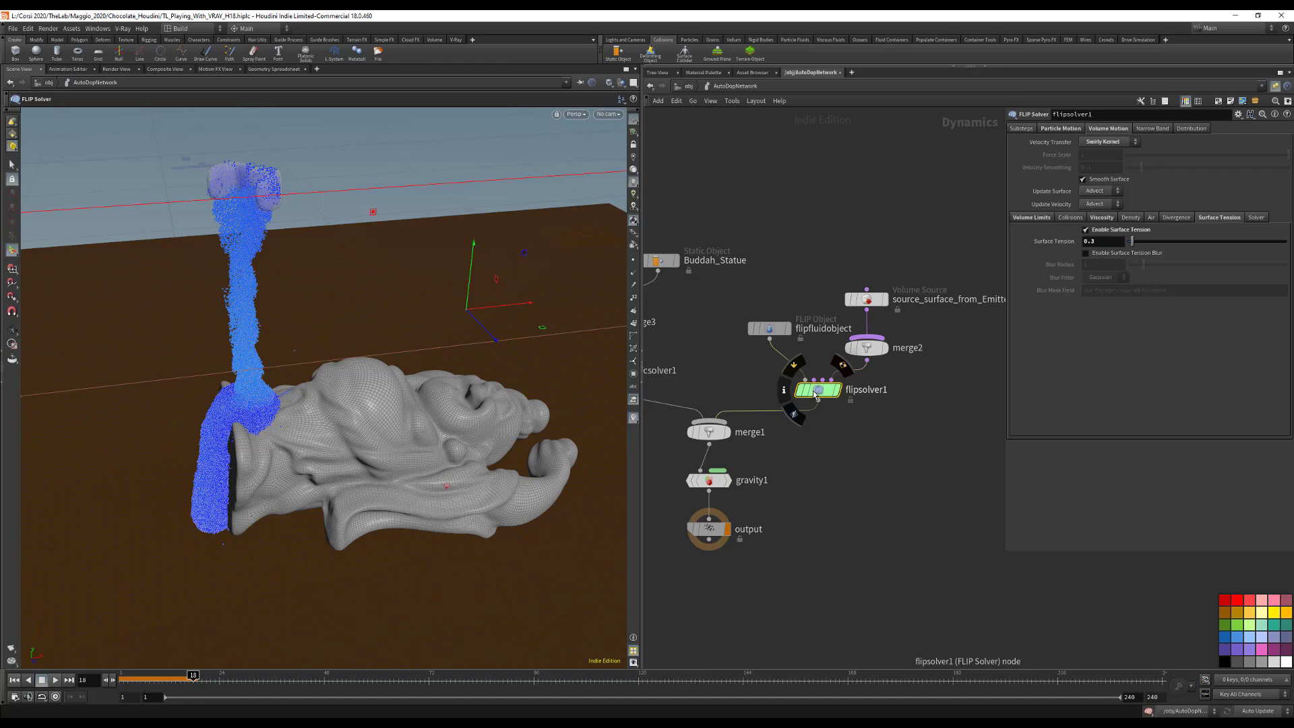
click(1021, 128)
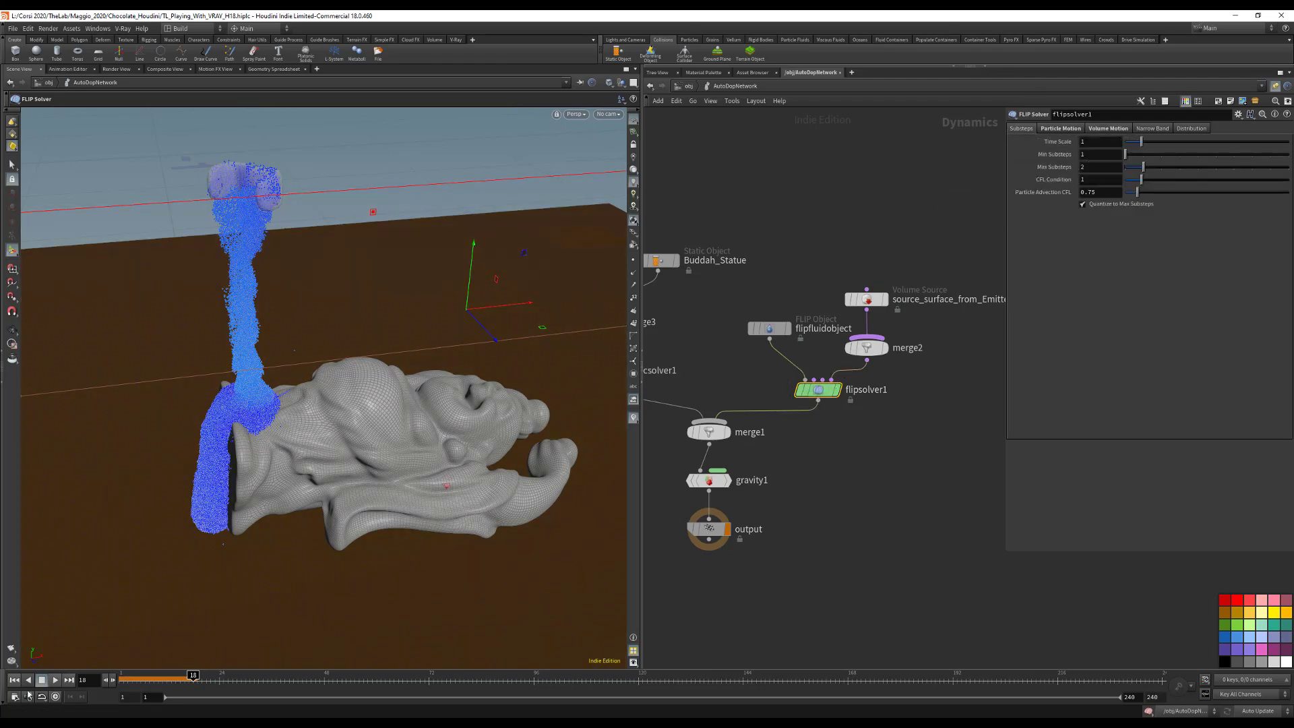
click(14, 679)
click(55, 679)
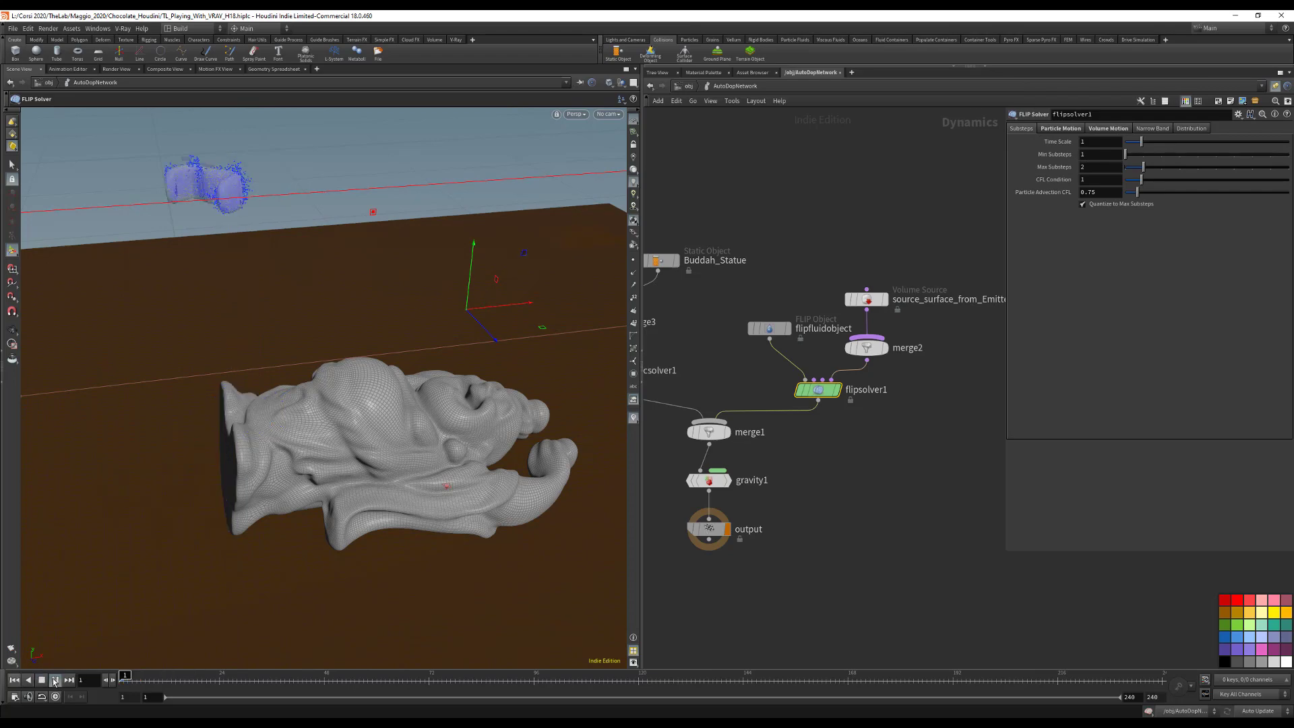
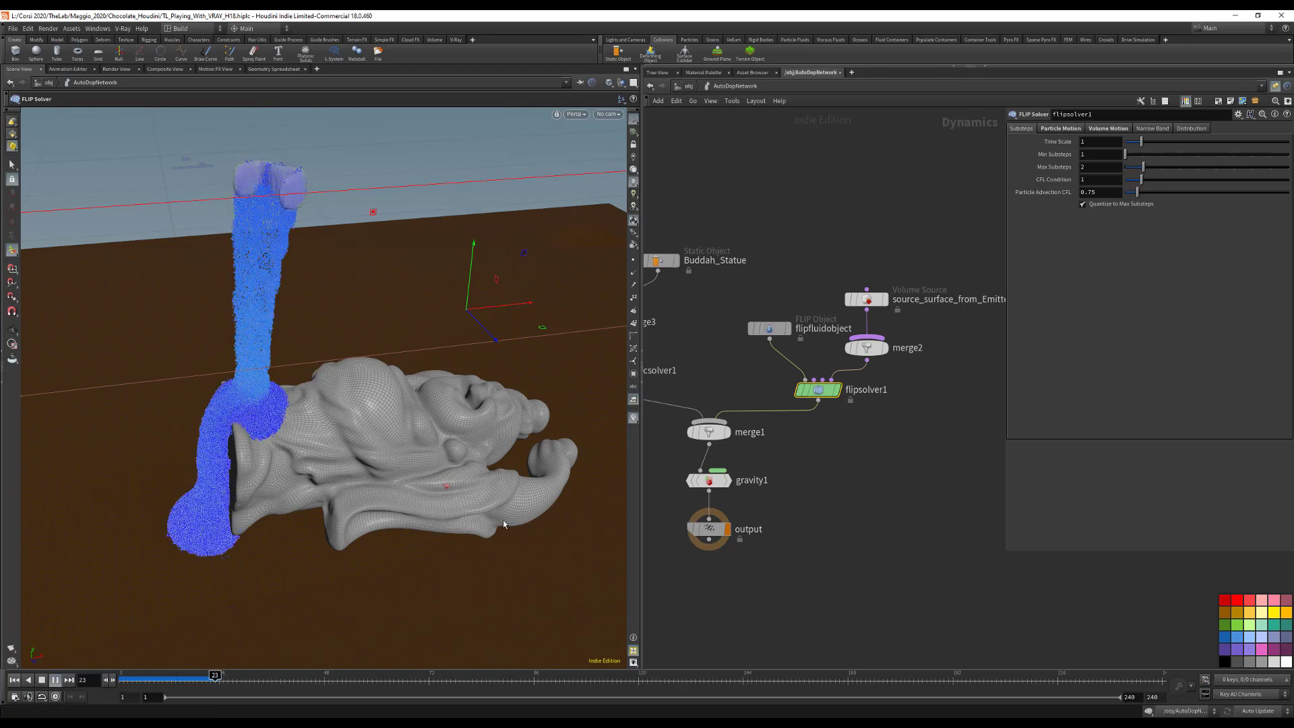
click(56, 680)
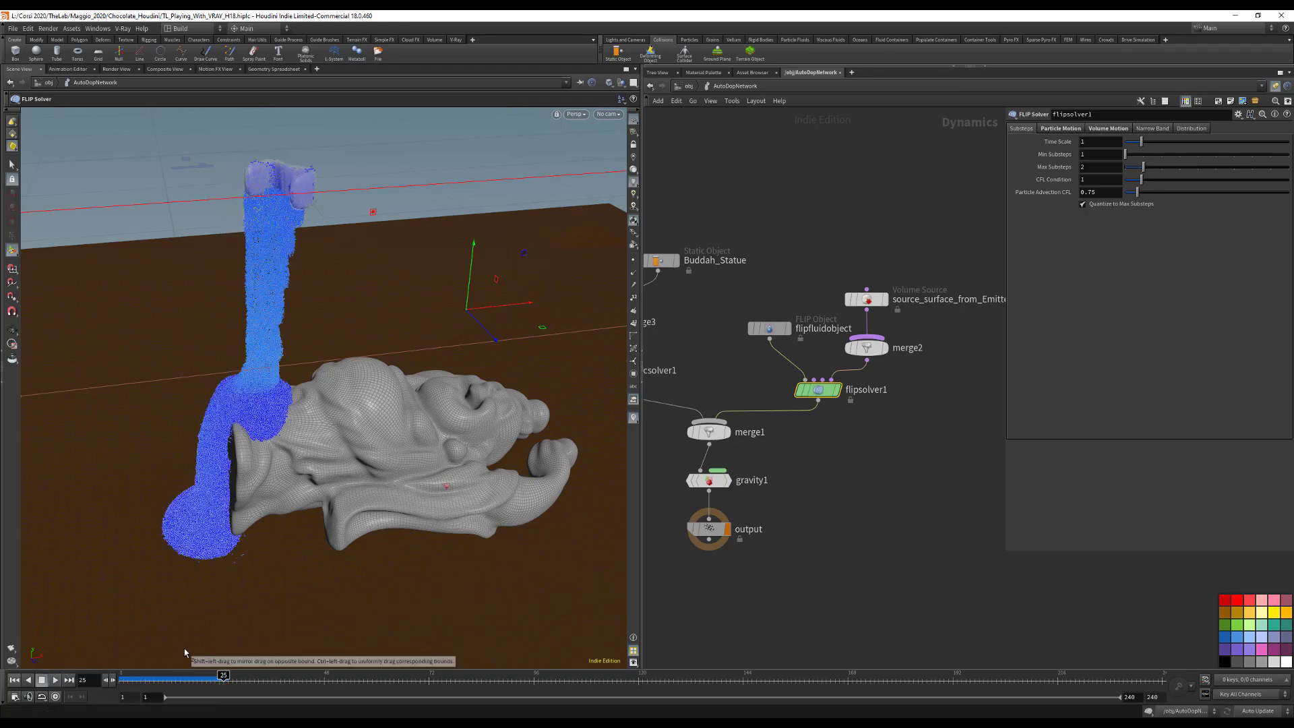
Step: Scrub back to frame 3, return to the object level, and save the scene
drag(145, 675, 107, 672)
click(126, 673)
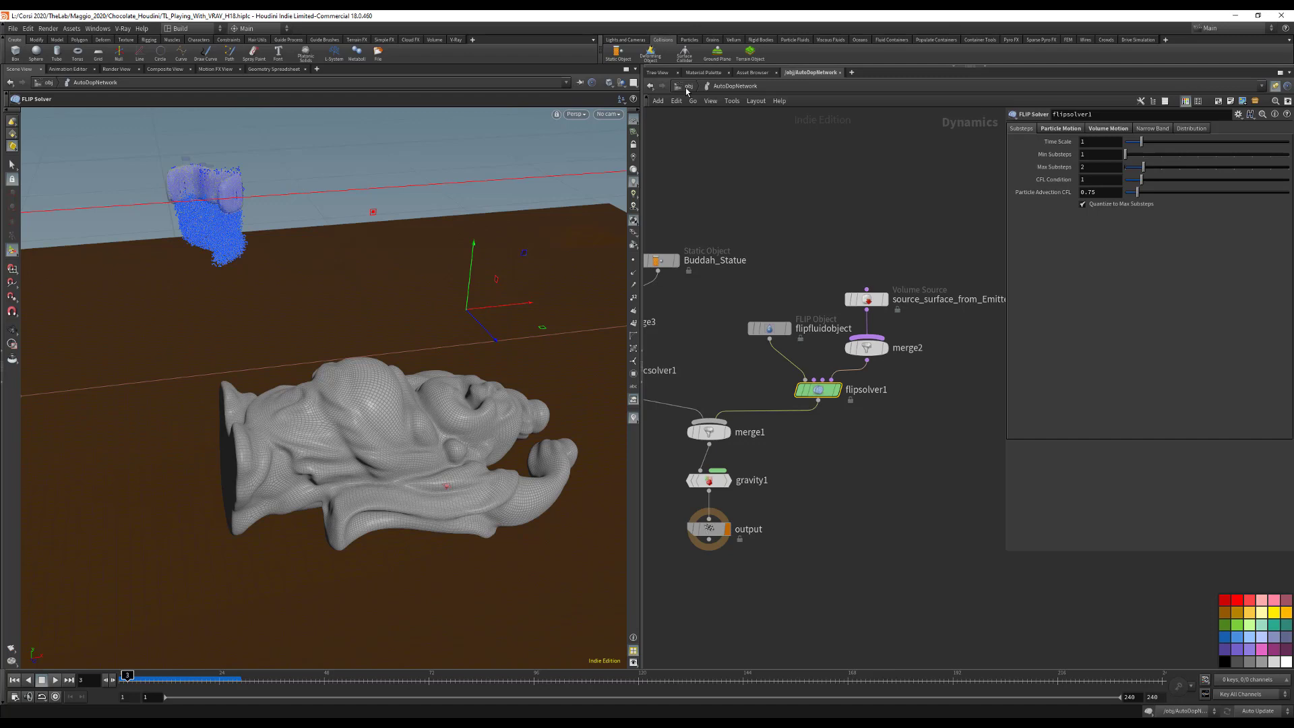
click(687, 86)
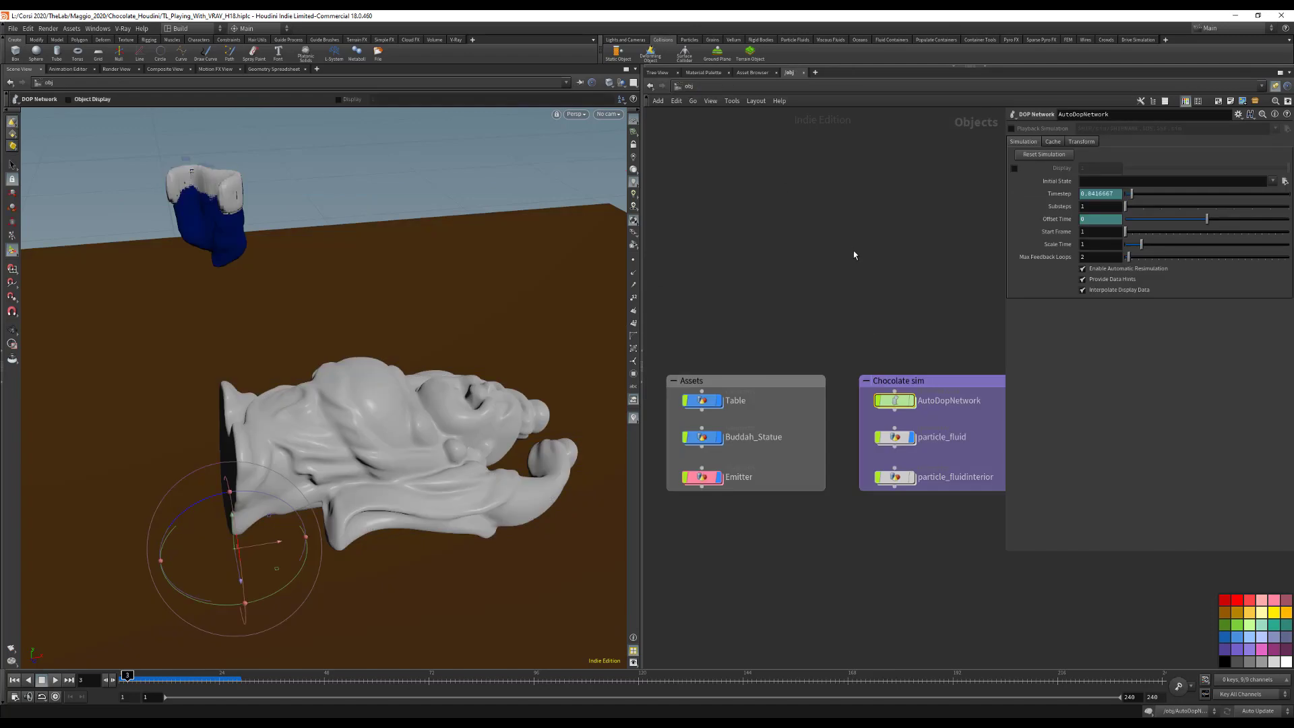
key(ctrl+s)
Step: Inside particle_fluid, remove the end-frame expression of compressed_cache and set its end frame to 50
double_click(894, 437)
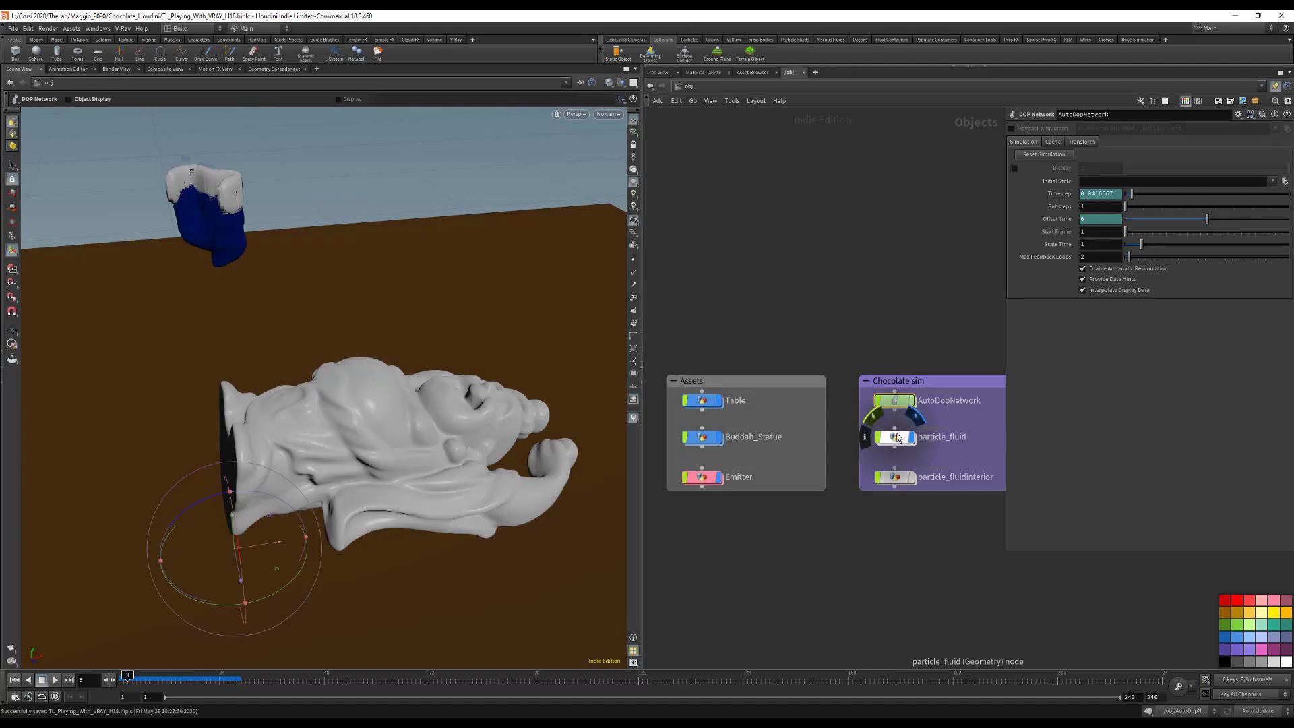
click(843, 413)
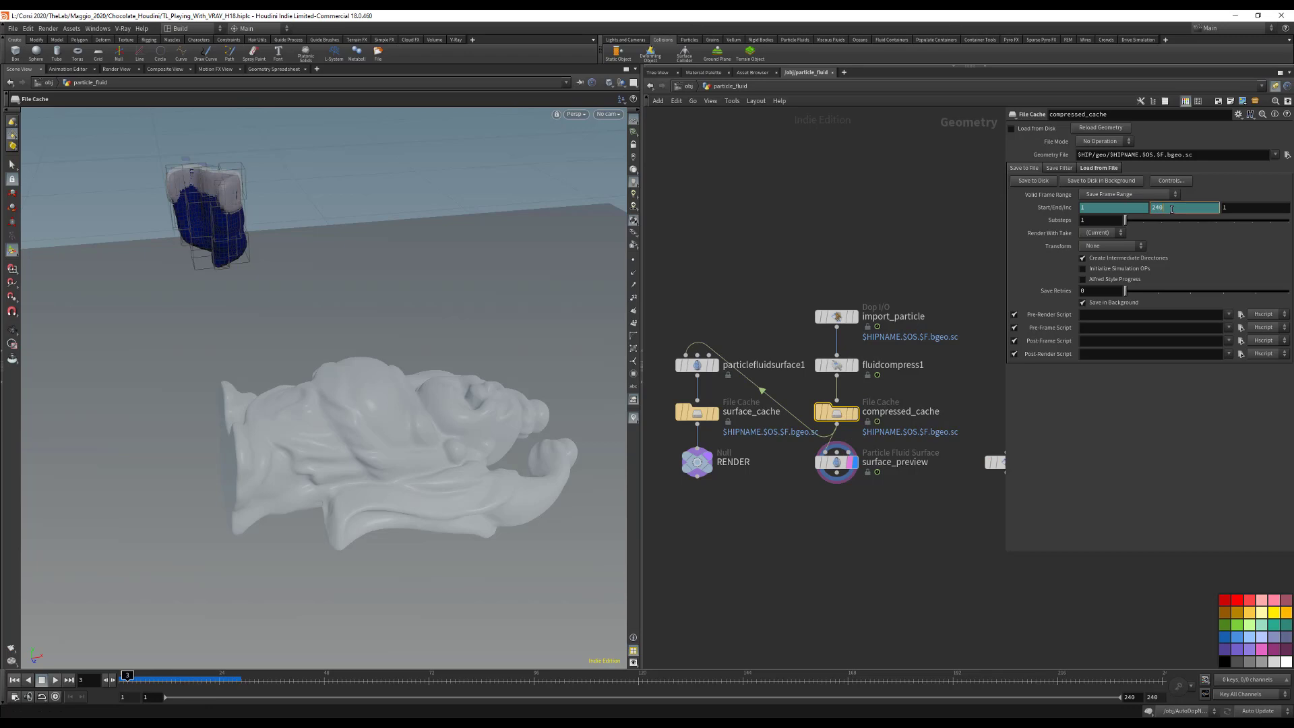
right_click(1156, 209)
click(1174, 325)
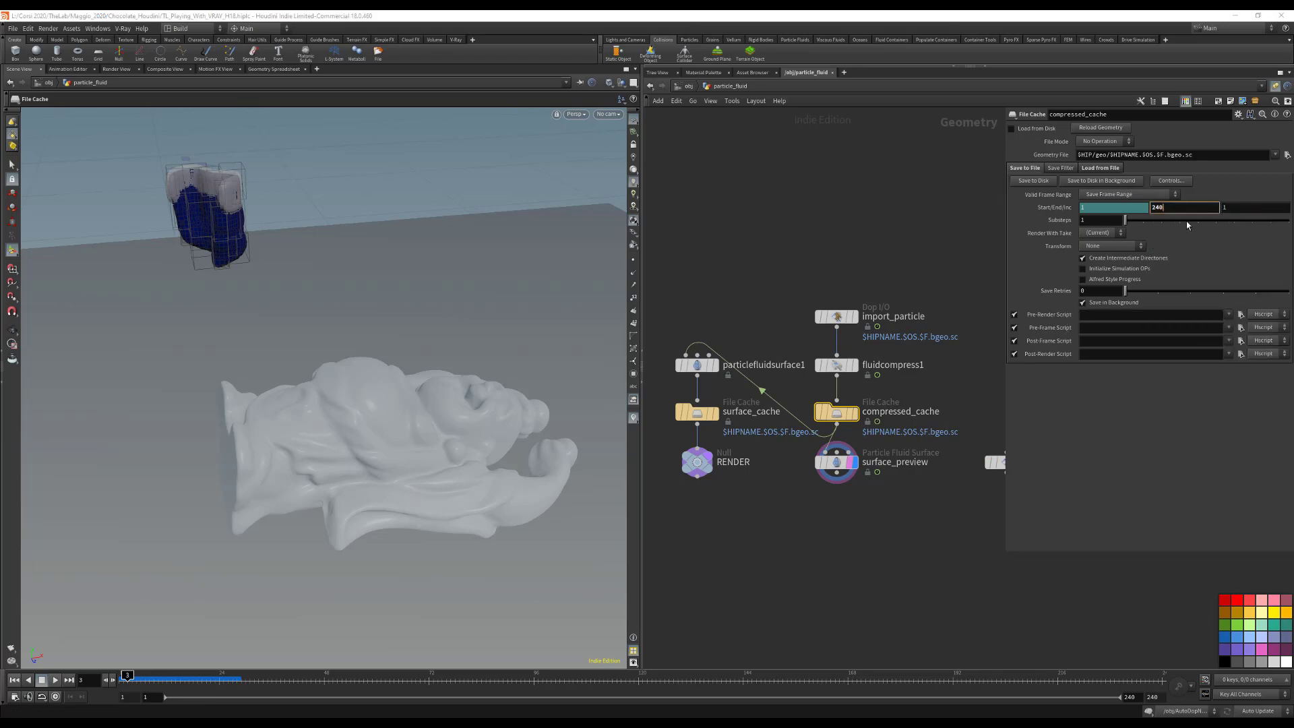
click(1181, 209)
text(50)
key(Return)
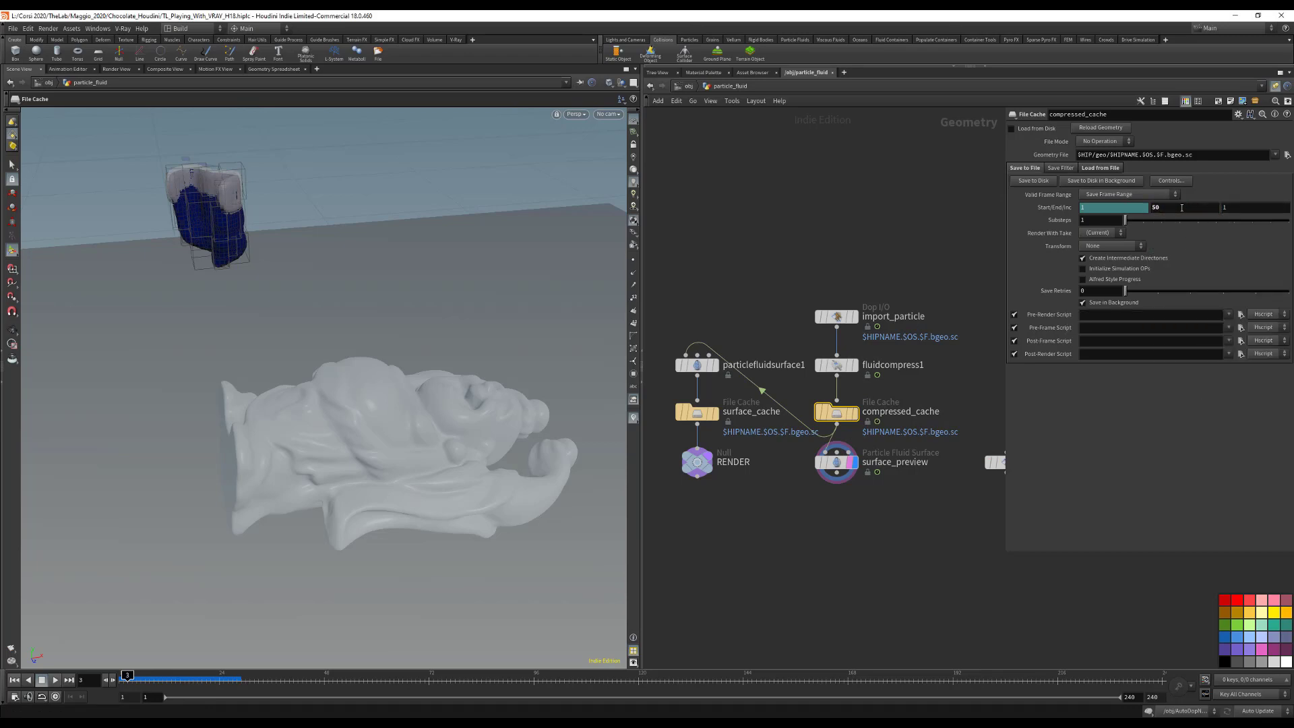
Step: Save compressed_cache to disk, enable Load from Disk, and return to frame 1
click(1035, 182)
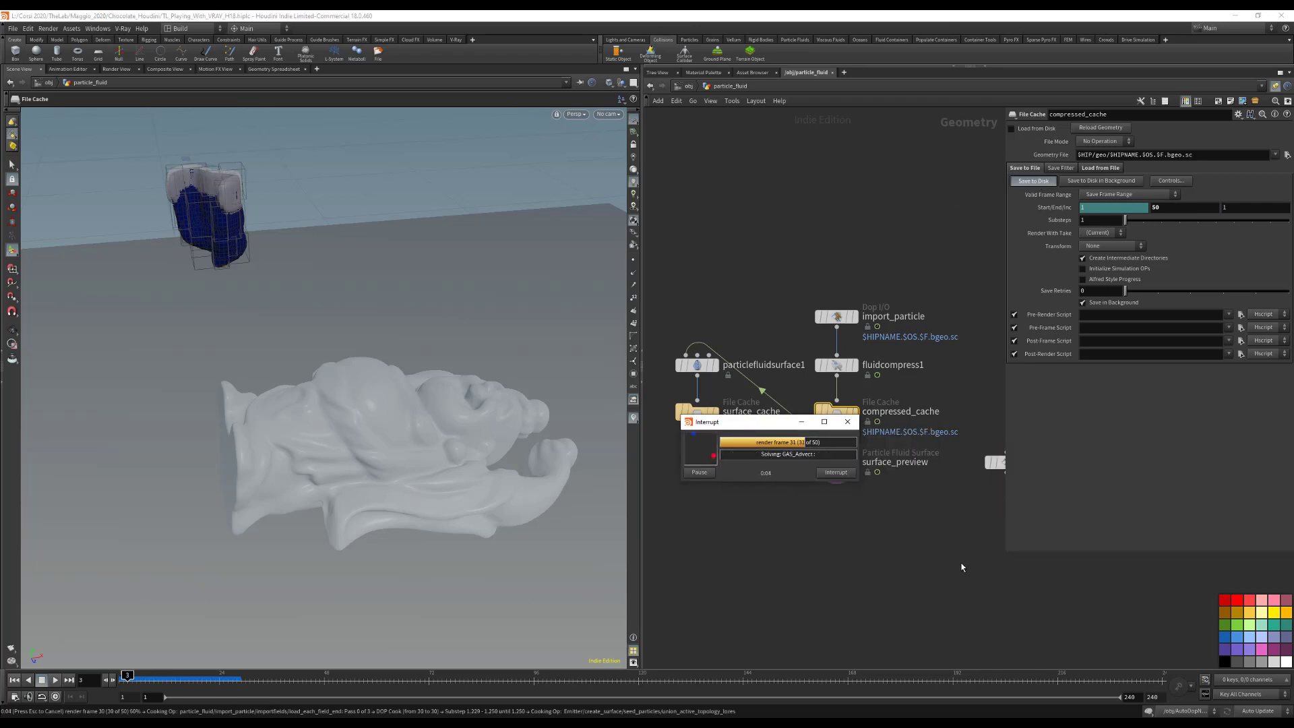
click(1011, 129)
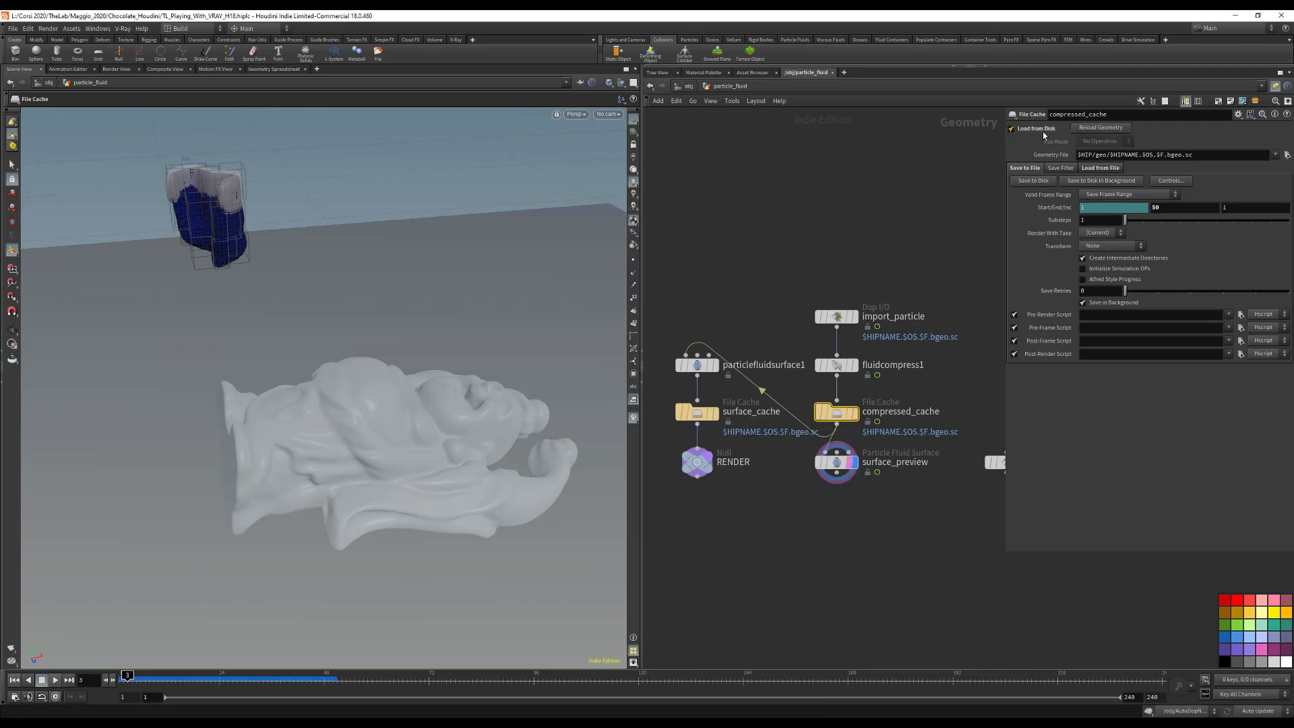
drag(143, 679, 120, 667)
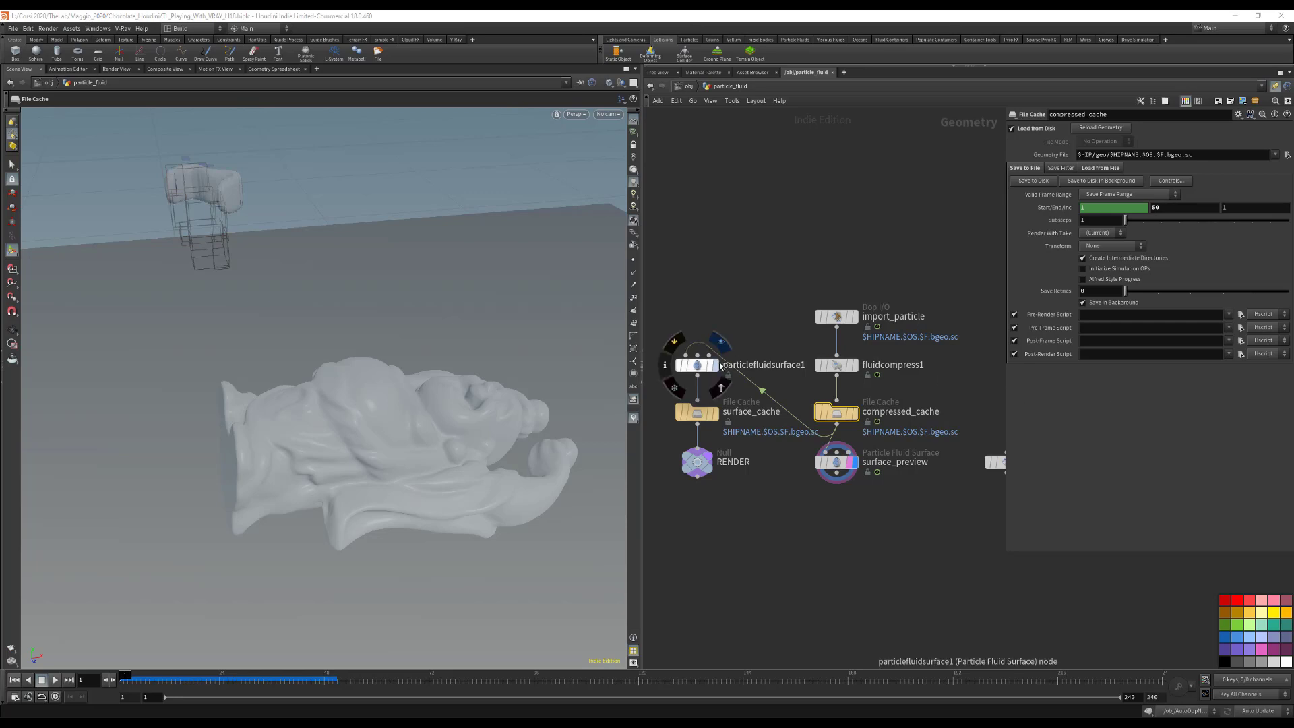
Step: Make particlefluidsurface1 the displayed node and check the meshed pour at frames 34 and 44
click(712, 365)
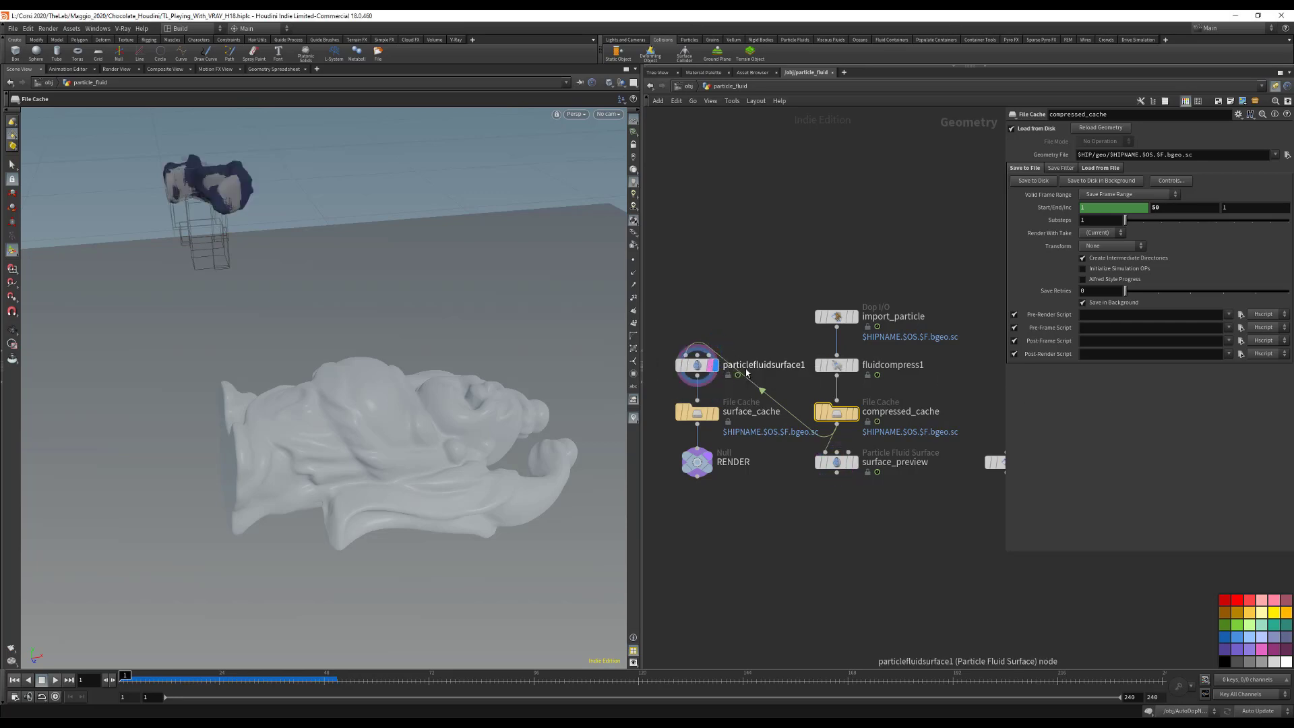
drag(238, 677, 263, 677)
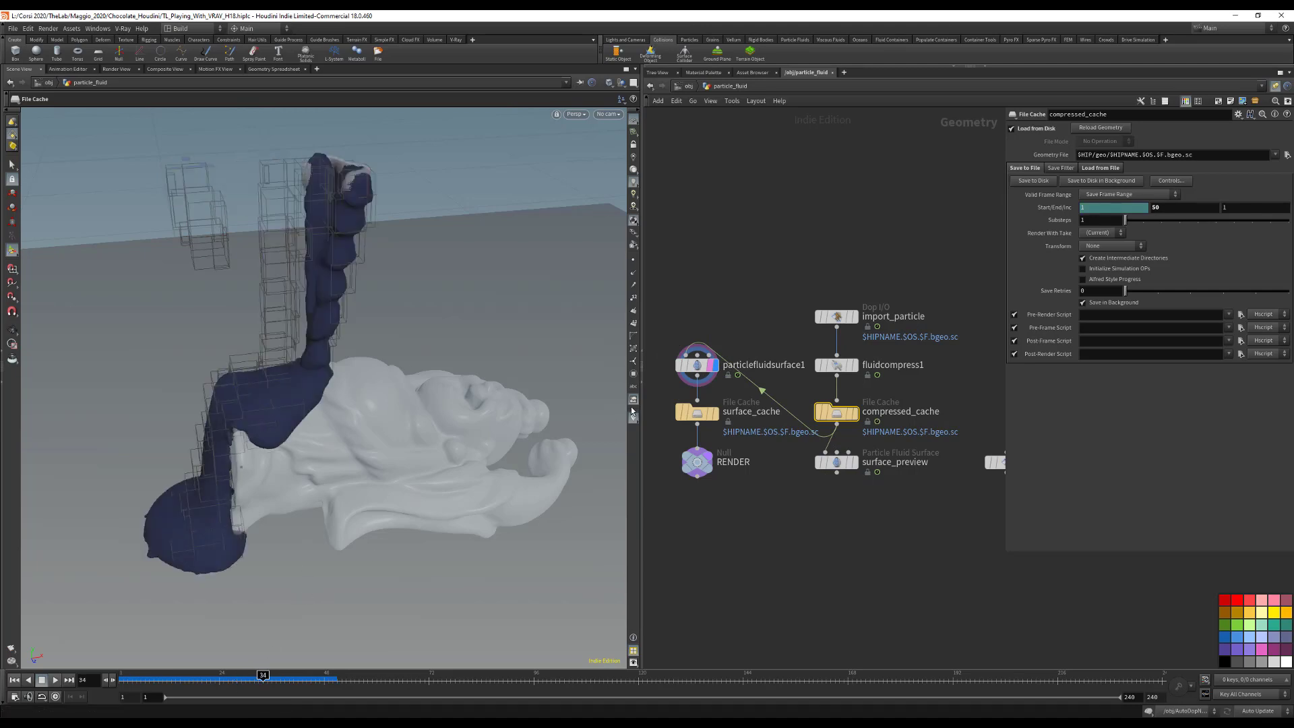
click(697, 364)
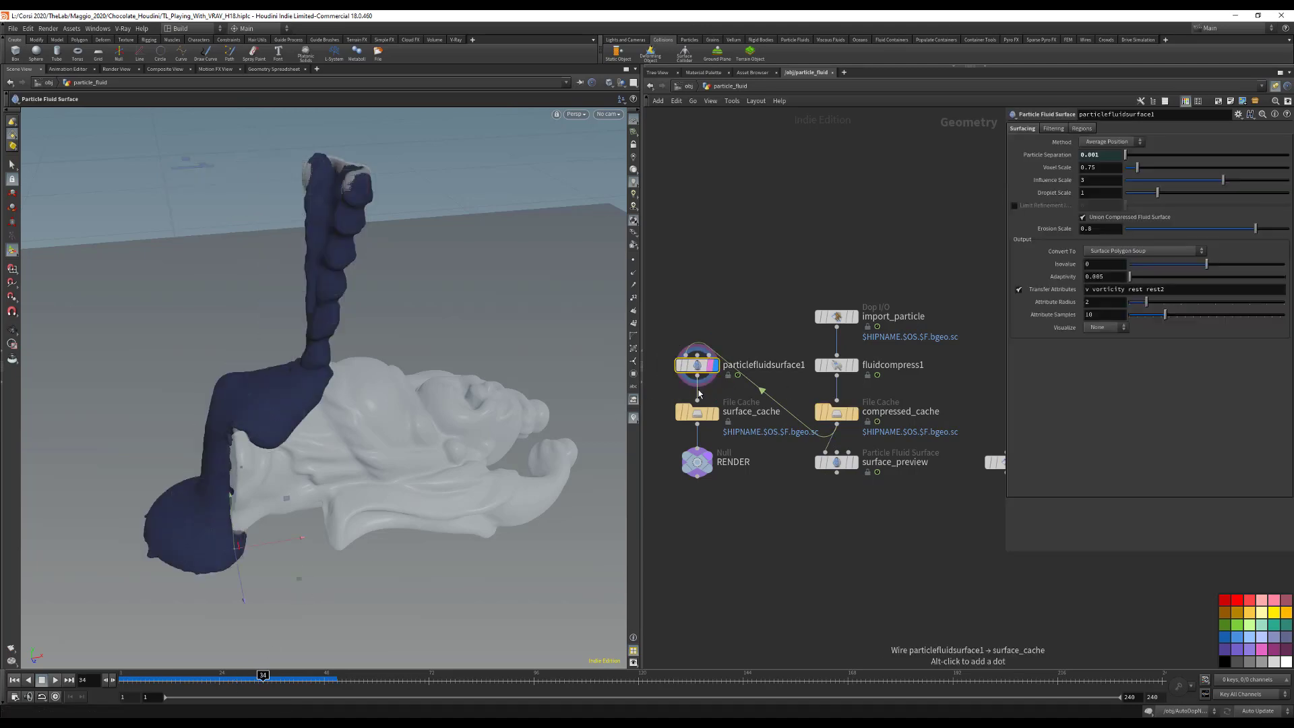
click(307, 676)
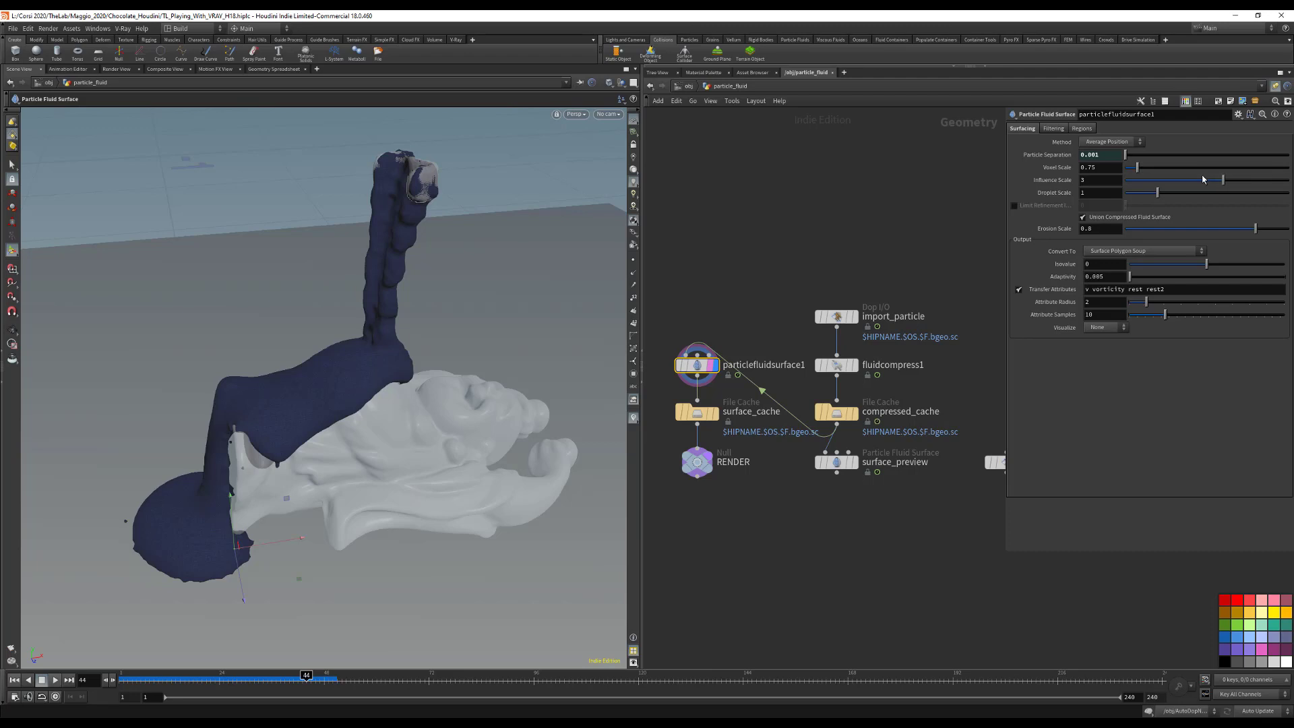
Step: Set the Voxel Scale of particlefluidsurface1 to 0.5 and inspect the meshed chocolate up close
double_click(1109, 167)
text(0.5)
key(Return)
alt+right_drag(218, 432, 453, 384)
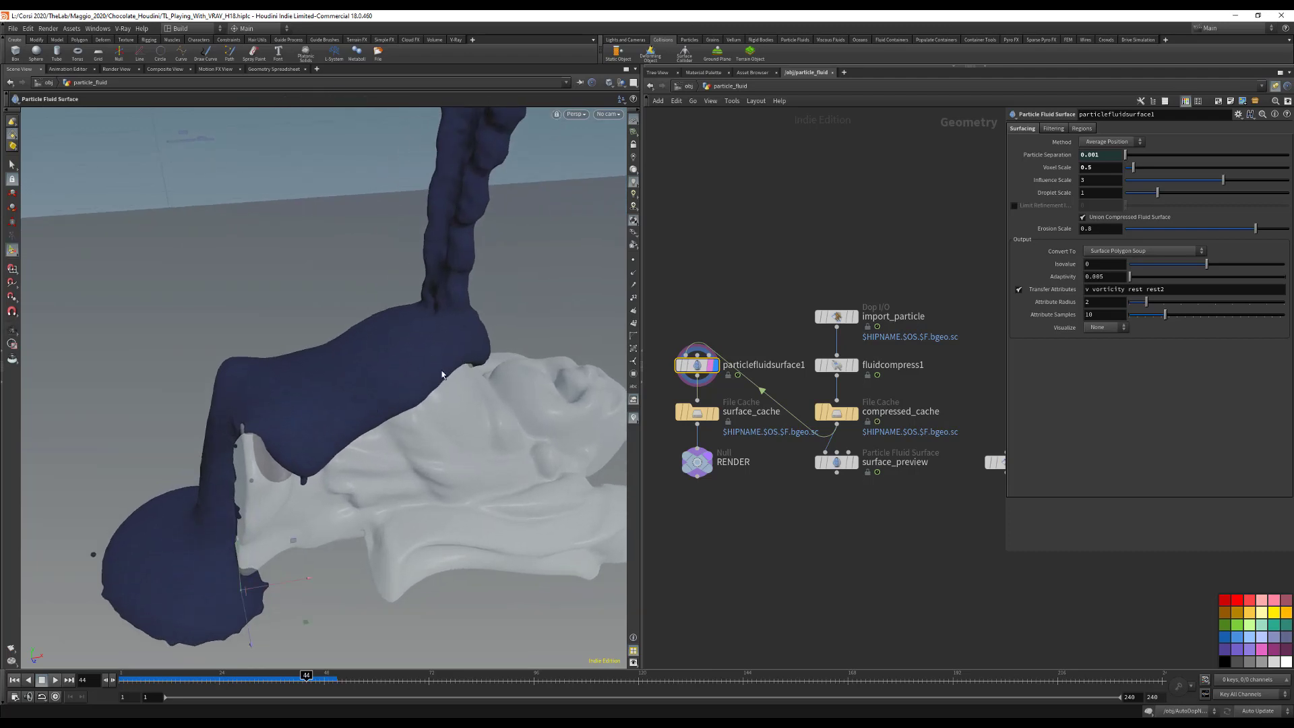
Step: Set the Adaptivity of particlefluidsurface1 to 0.0015
click(1111, 277)
key(Return)
click(1114, 277)
key(Return)
click(1112, 276)
key(BackSpace)
text(015)
key(Return)
Step: Enable the Mean Curvature Flow Smooth filter on particlefluidsurface1 and set its amount to 25
click(1051, 129)
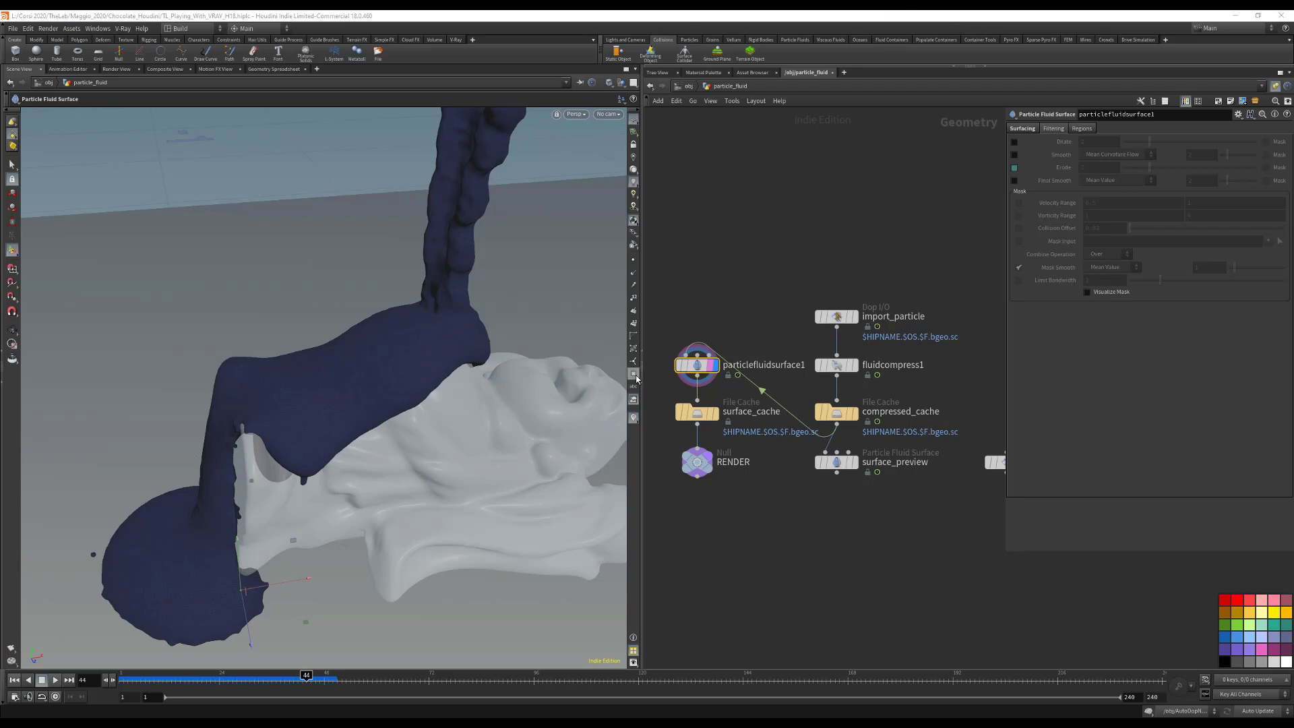
click(1022, 129)
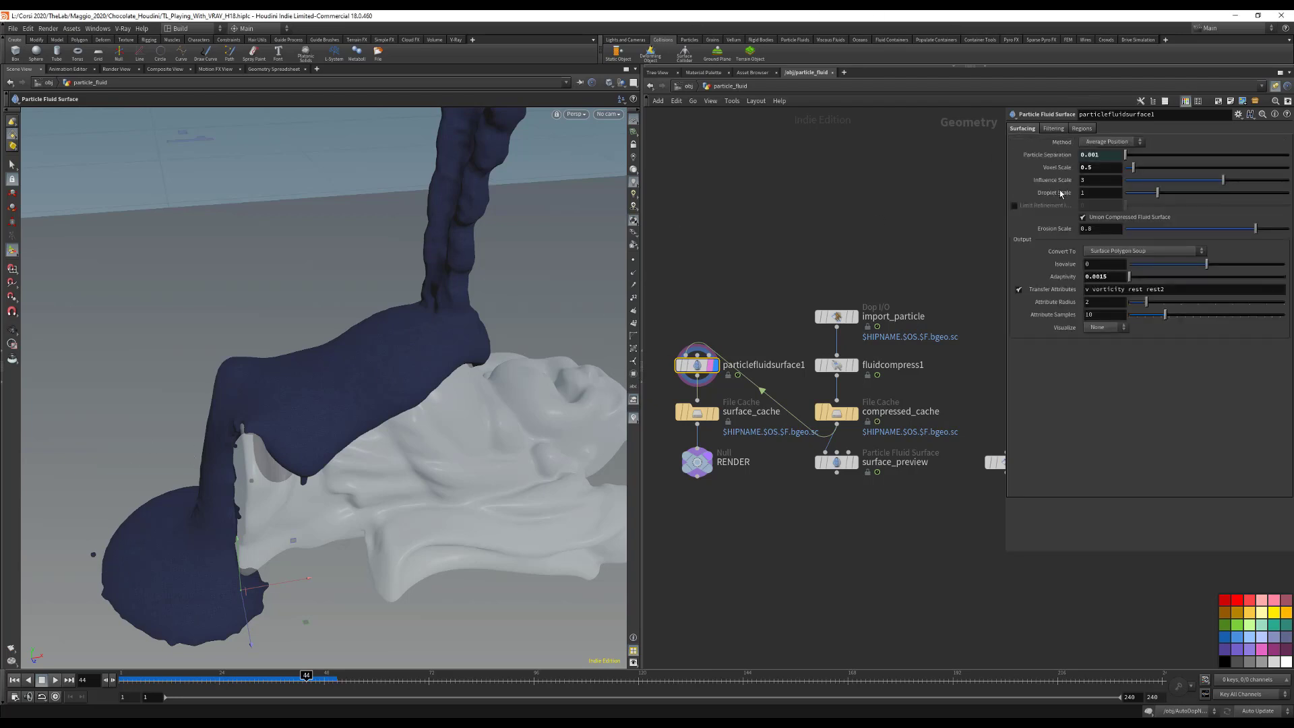
click(1052, 129)
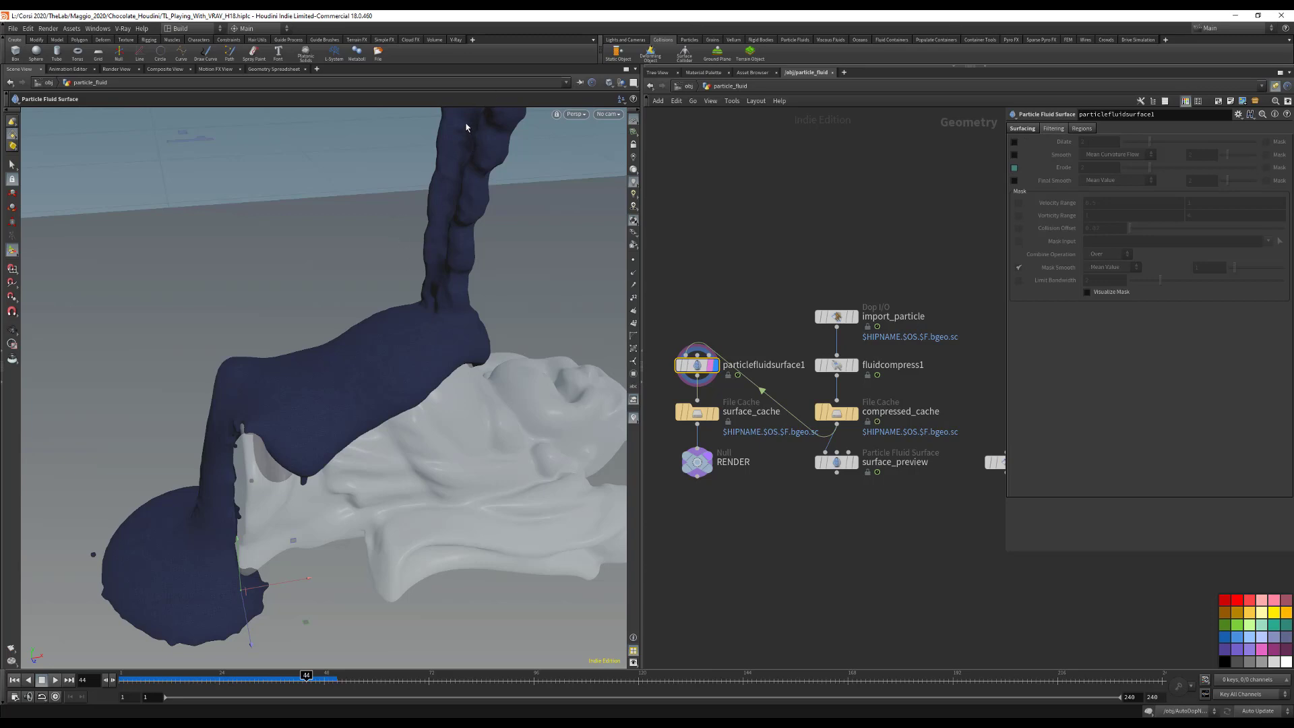
click(1014, 154)
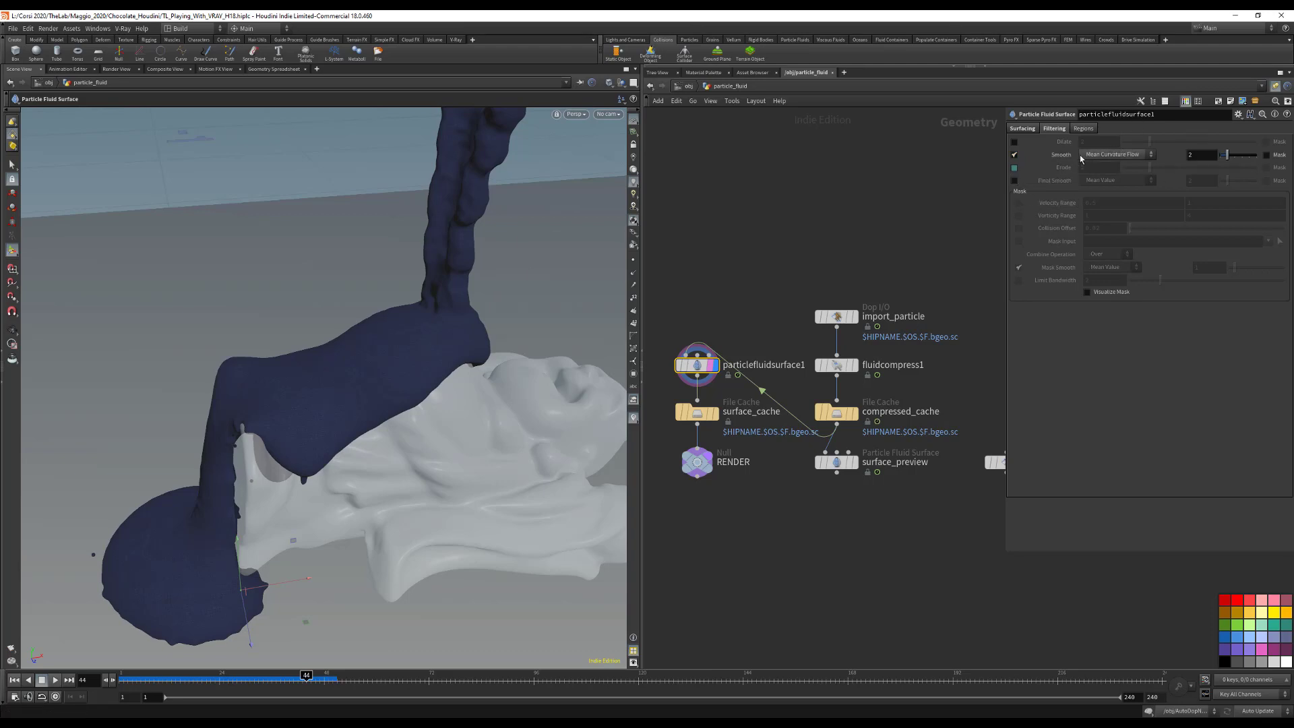
click(1189, 154)
double_click(1199, 155)
text(25)
key(Return)
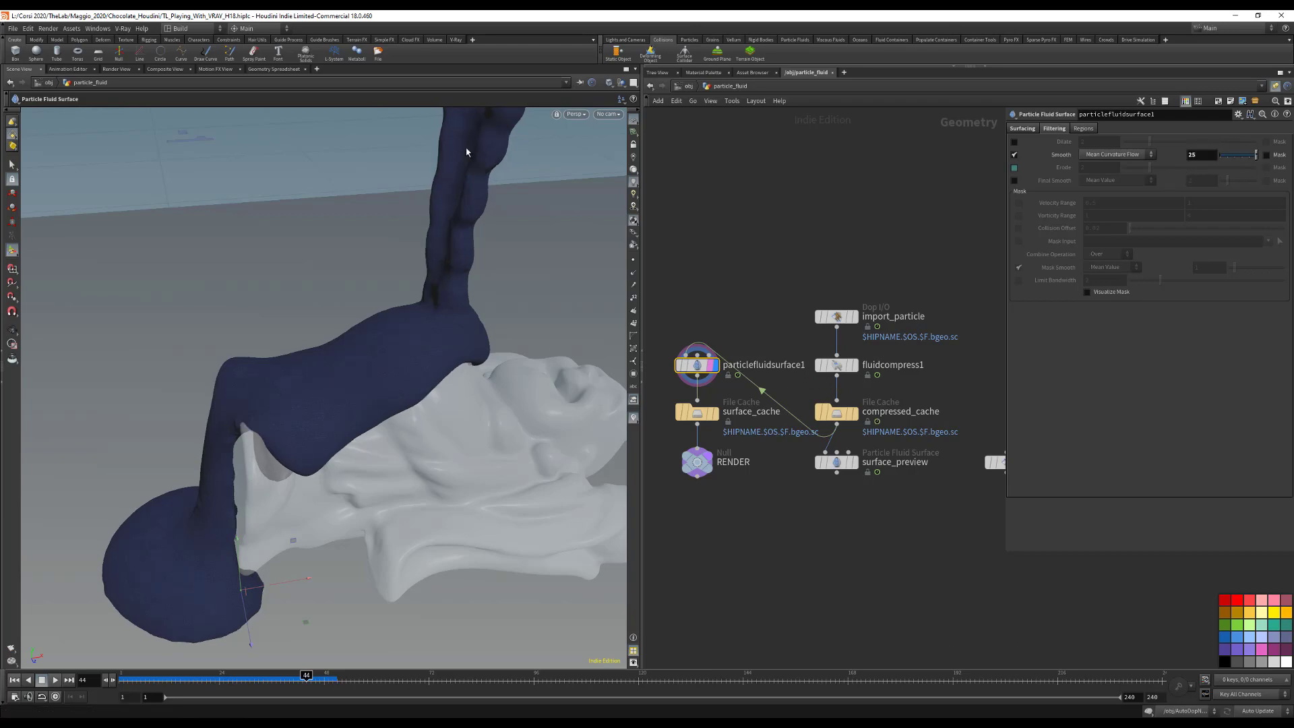
Step: Increase the Smooth filter amount of particlefluidsurface1 to 50
click(1203, 154)
text(50)
key(Return)
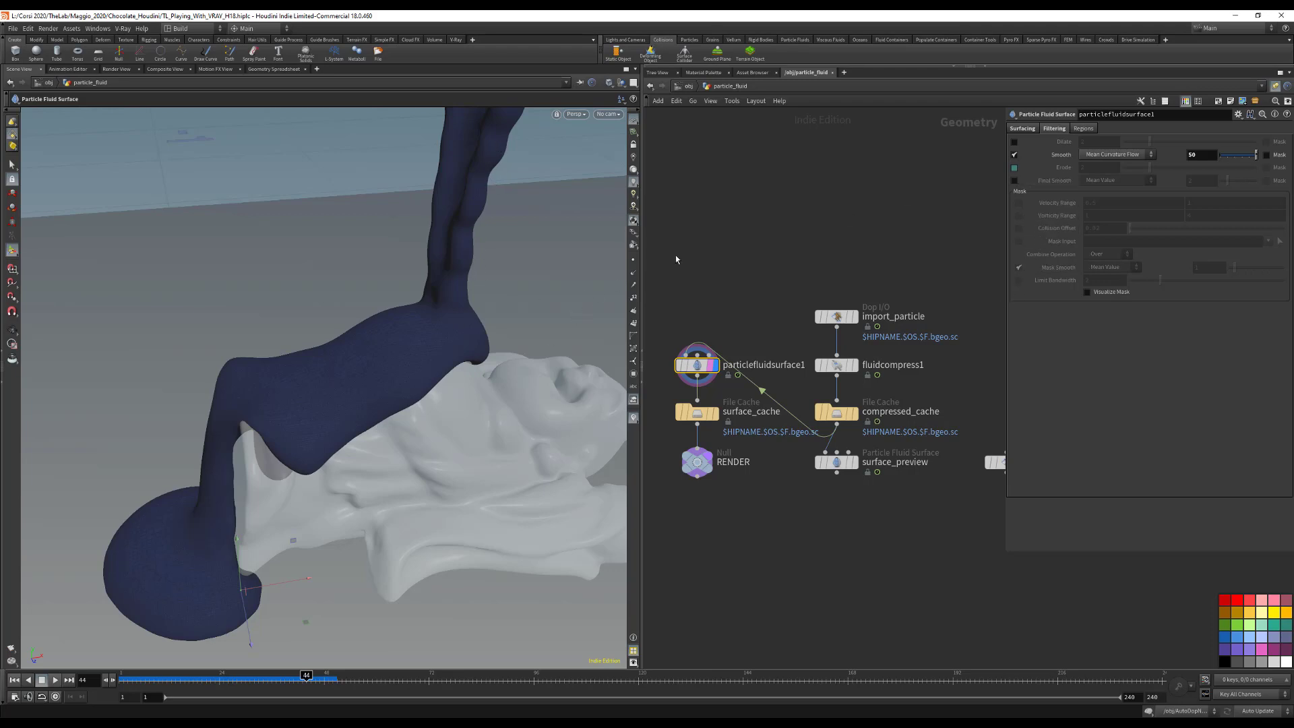
Step: Enable the Mean Value Final Smooth filter with an amount of 30, and turn on Dilate
click(1015, 181)
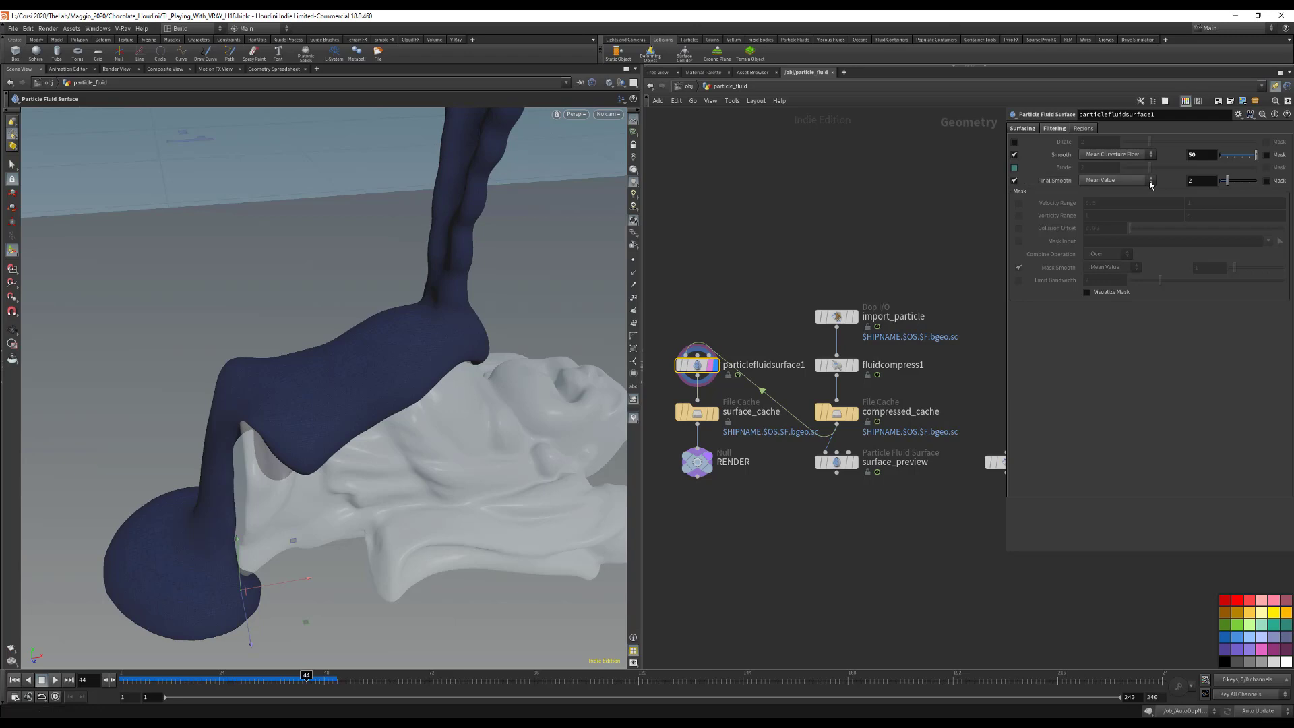
click(1200, 182)
text(30)
key(Return)
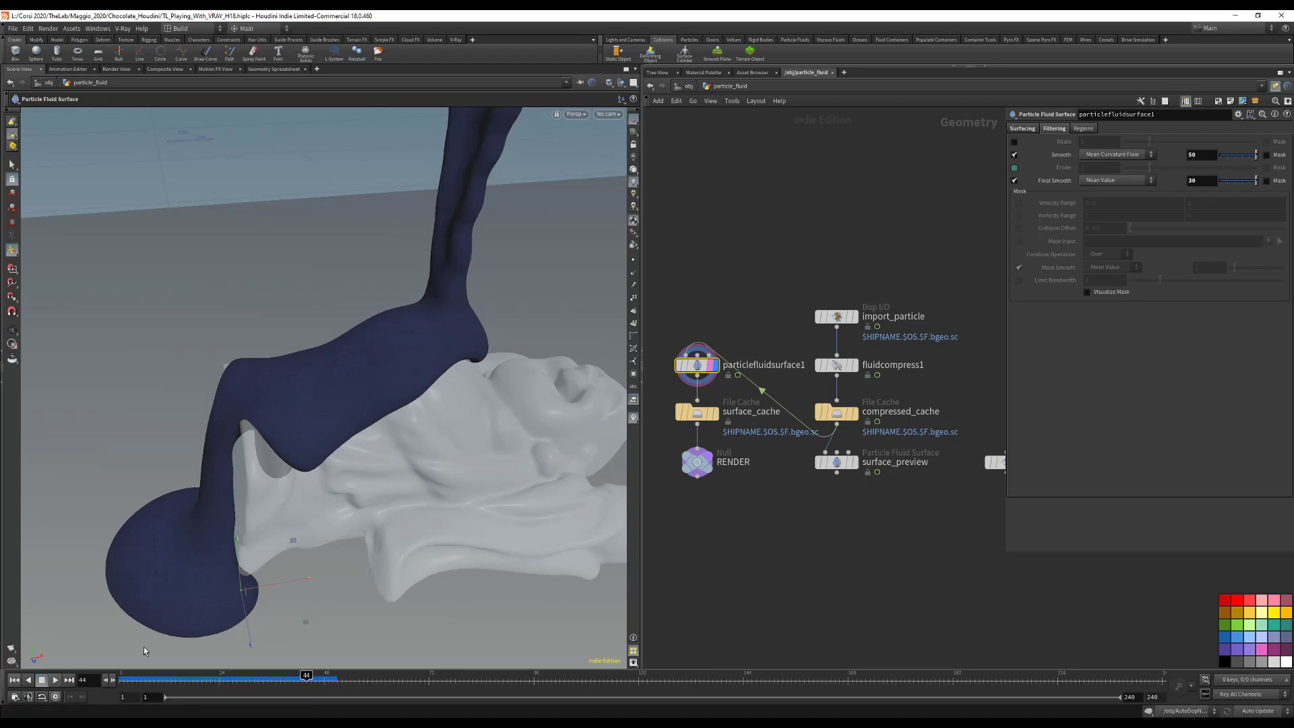
click(1014, 142)
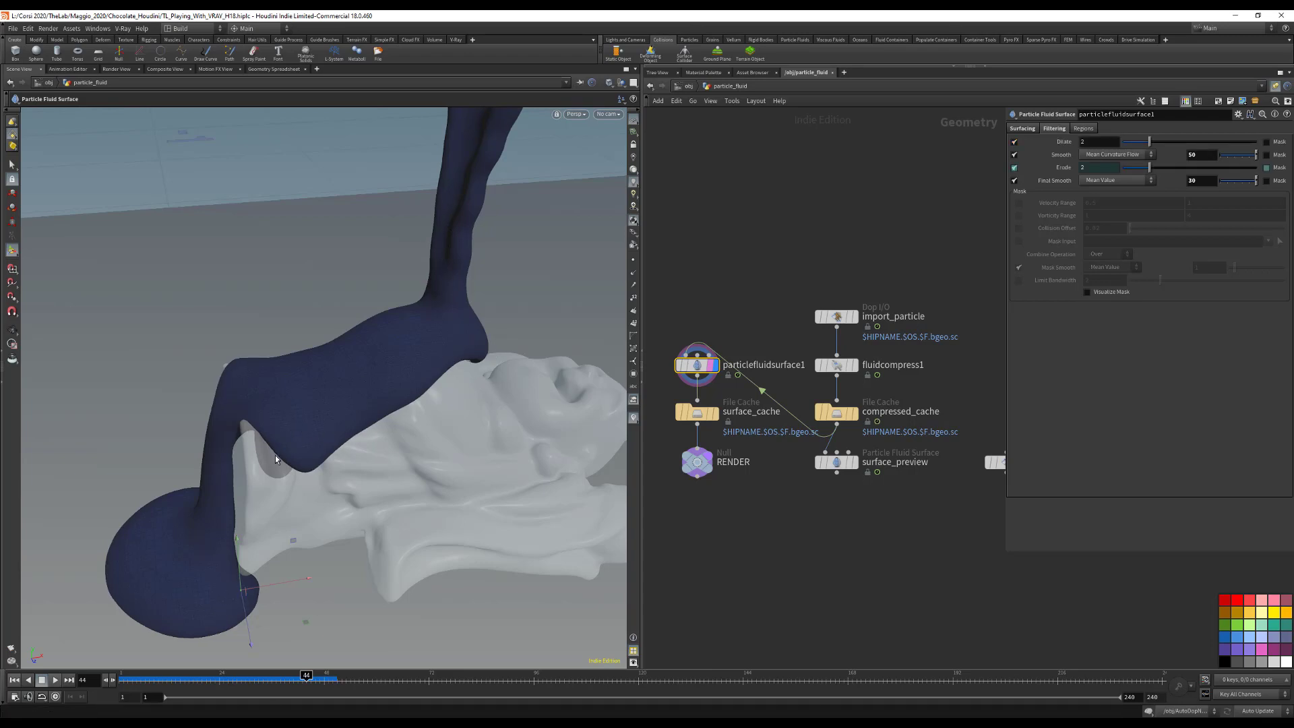
Step: Turn off the Dilate filter on particlefluidsurface1
click(1094, 143)
click(1013, 143)
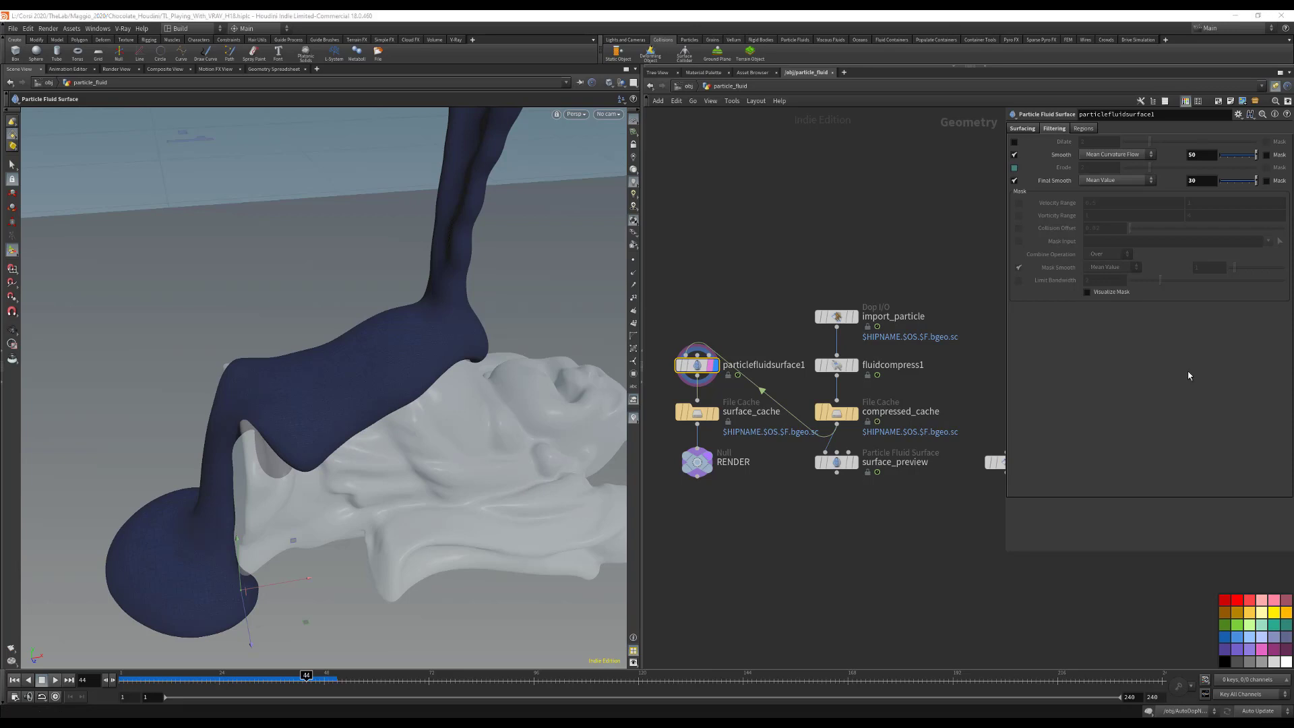
Step: Set the end frame of surface_cache to 50 and save the fluid surface sequence to disk
mouse_move(700, 415)
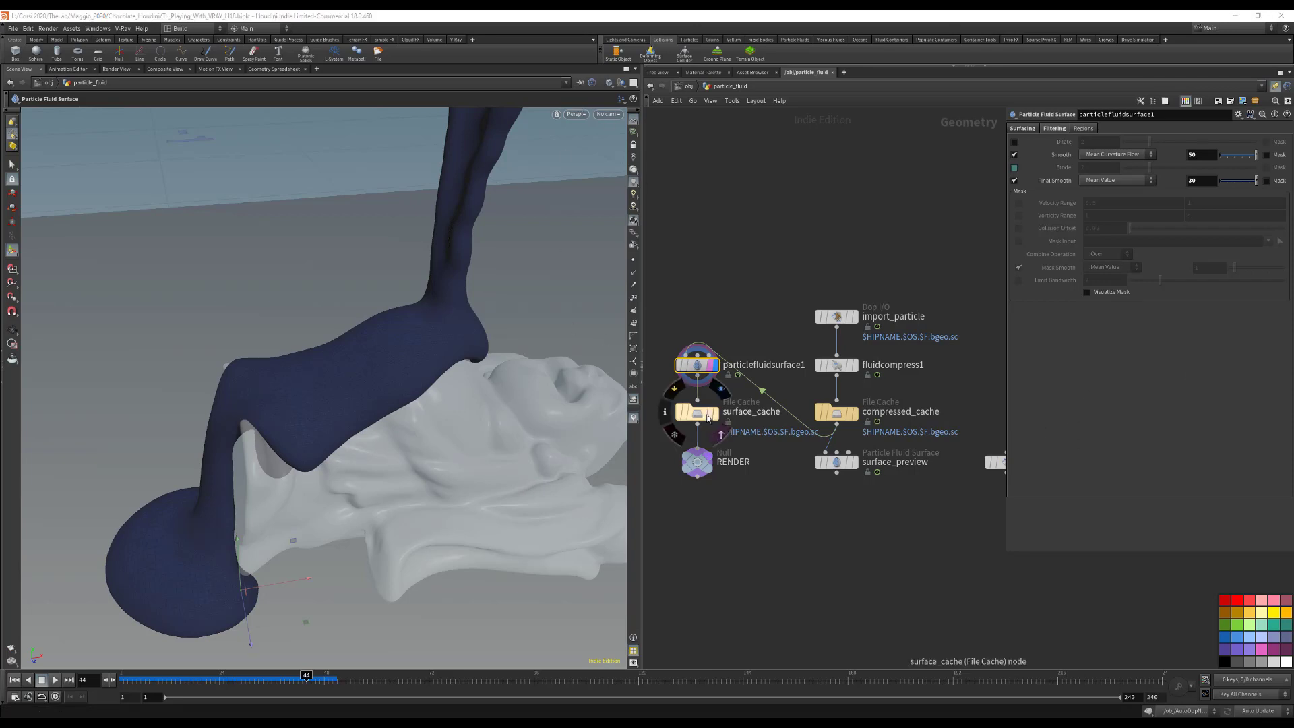
click(699, 416)
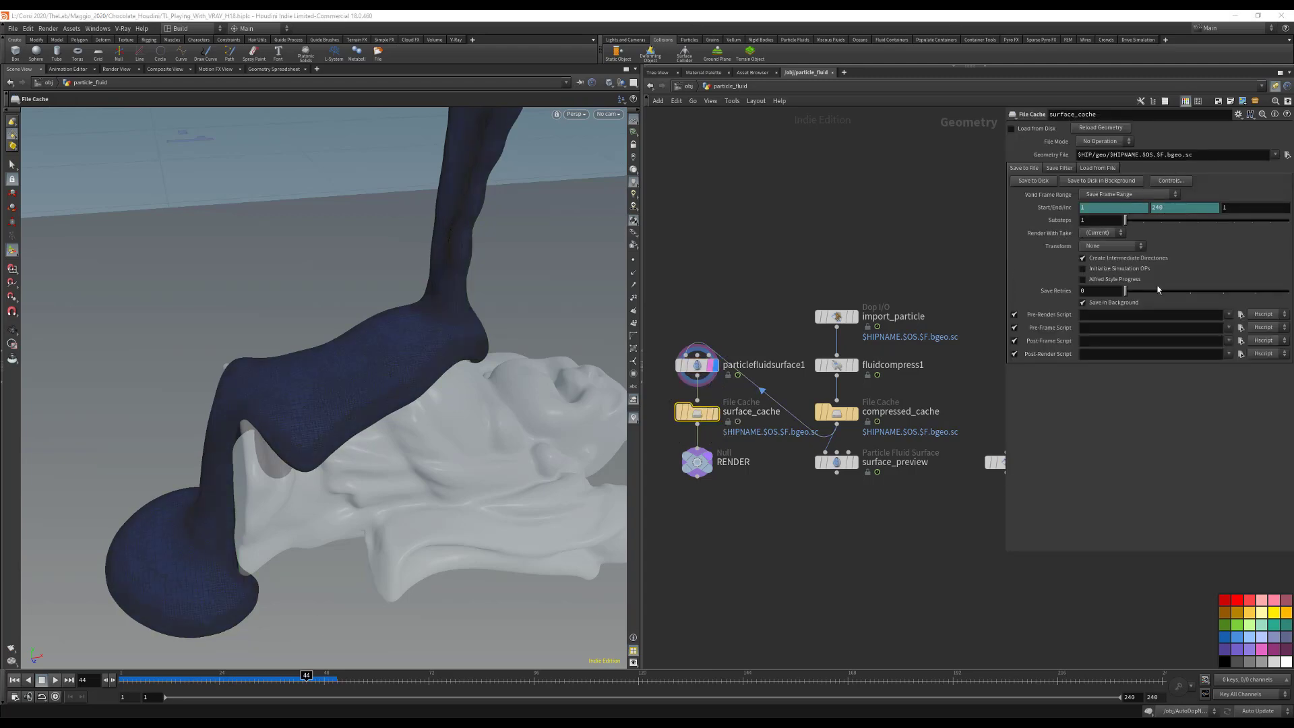
right_click(1153, 207)
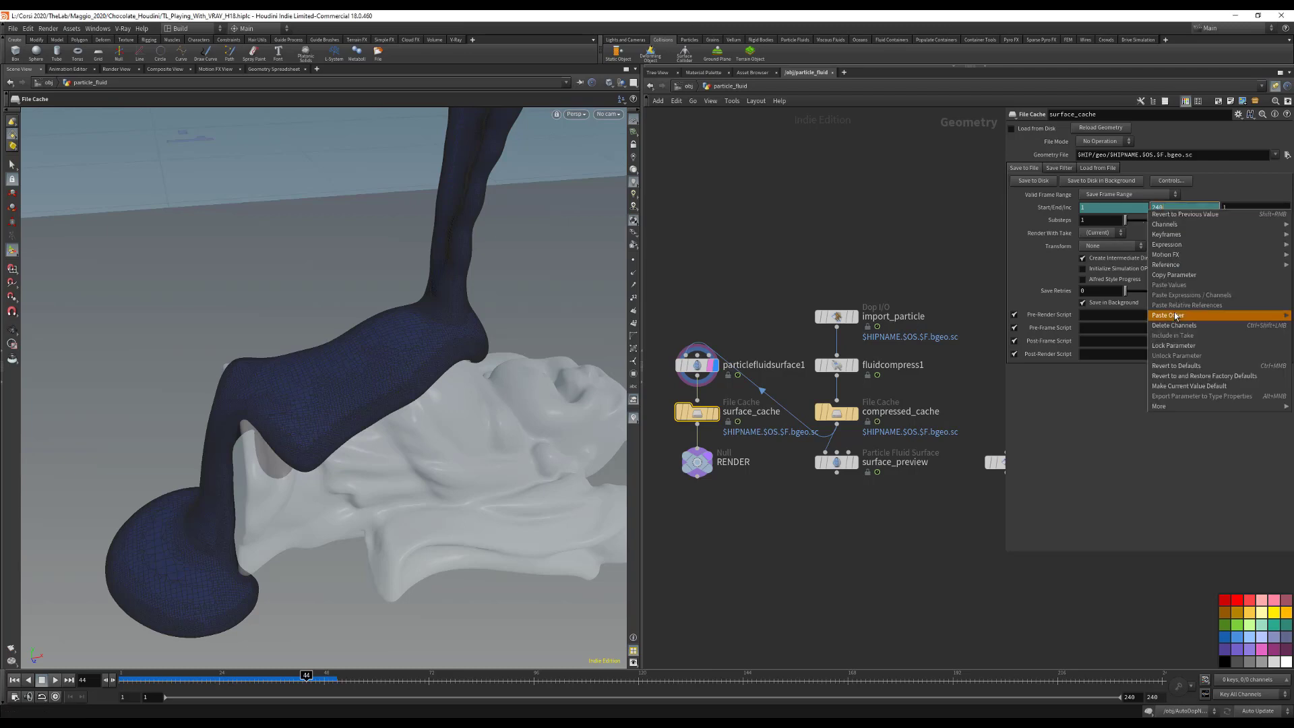
click(1174, 206)
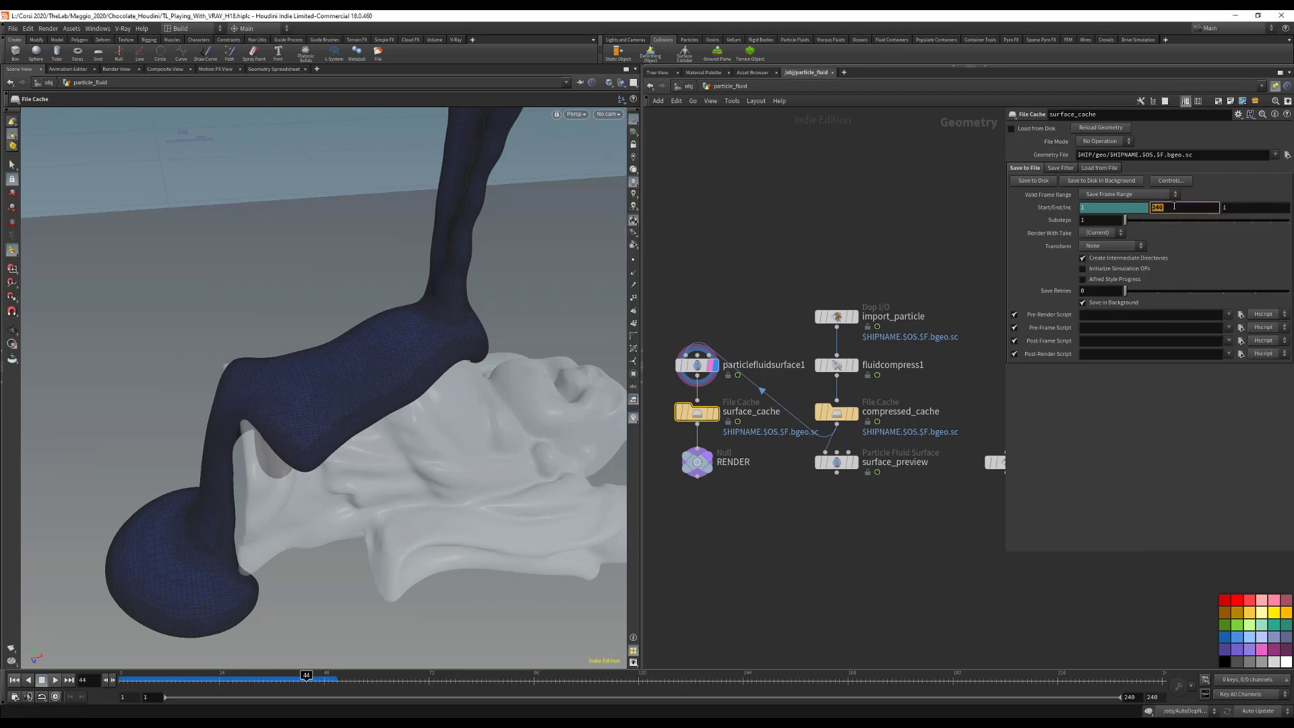
text(50)
key(Return)
click(1033, 181)
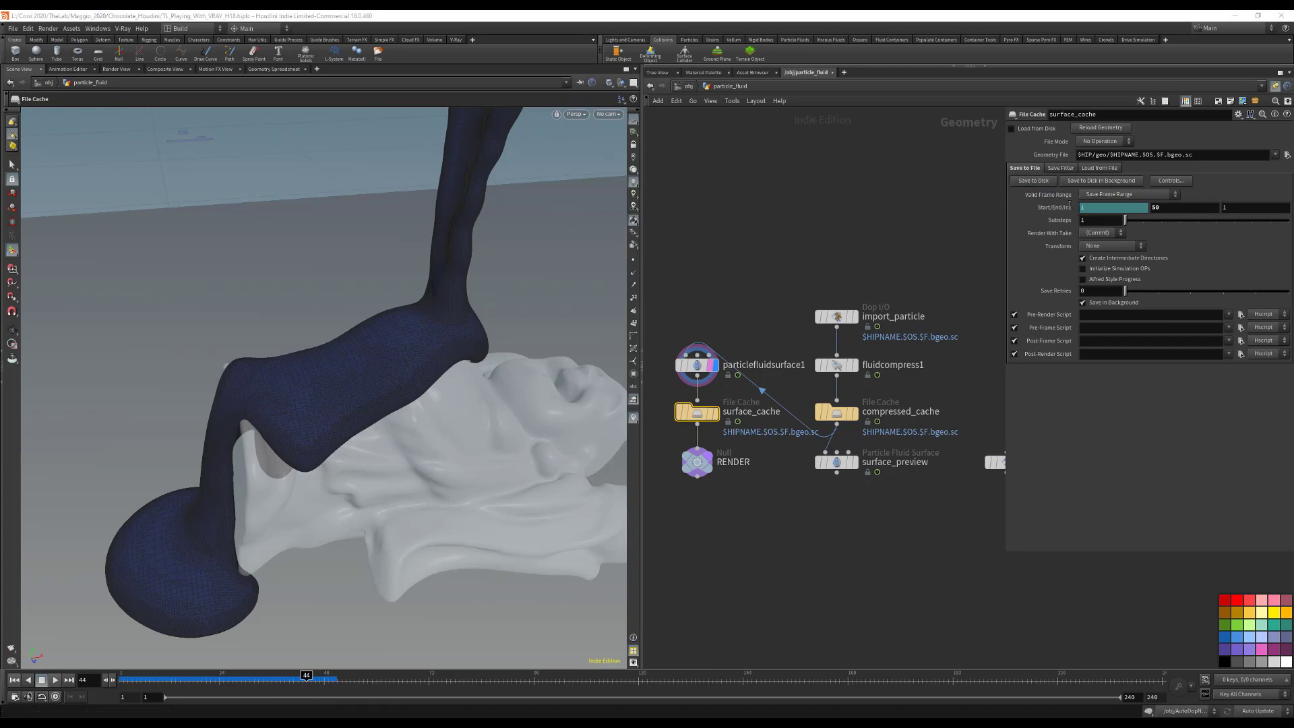
Step: Make surface_cache load from disk, display it and scrub the animation to frame 40
click(1033, 129)
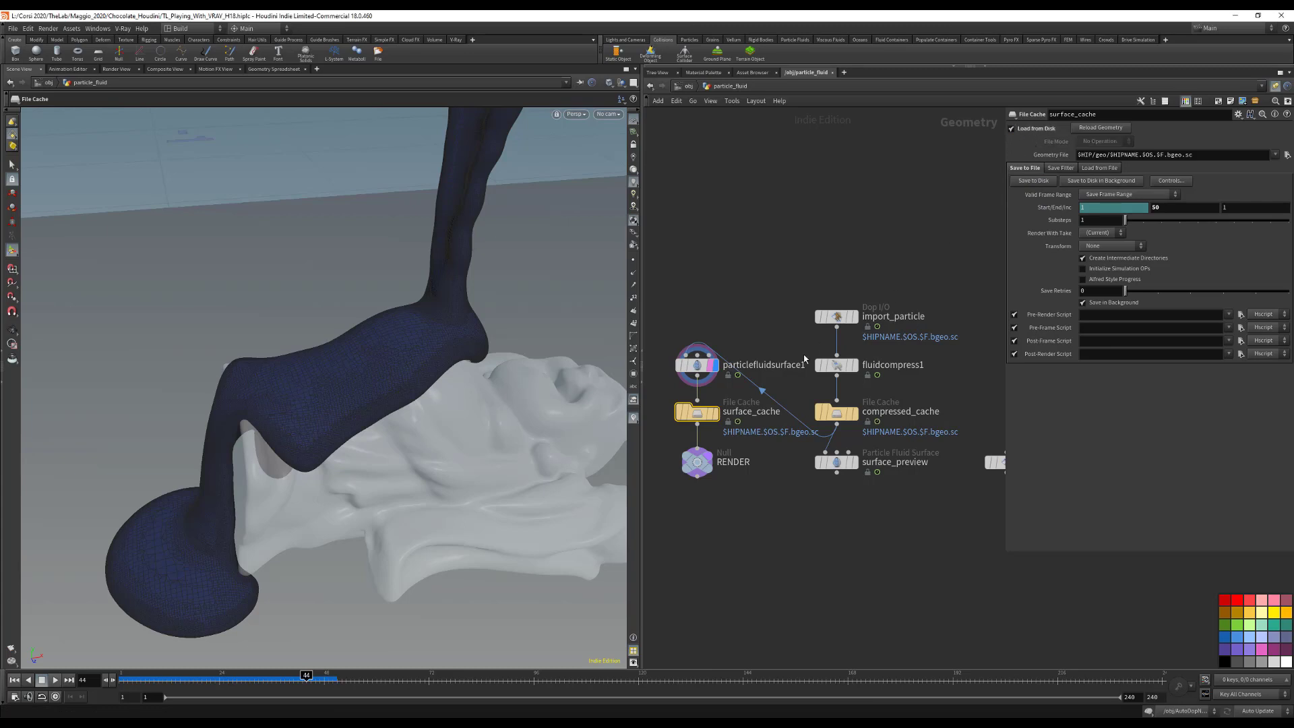
click(711, 414)
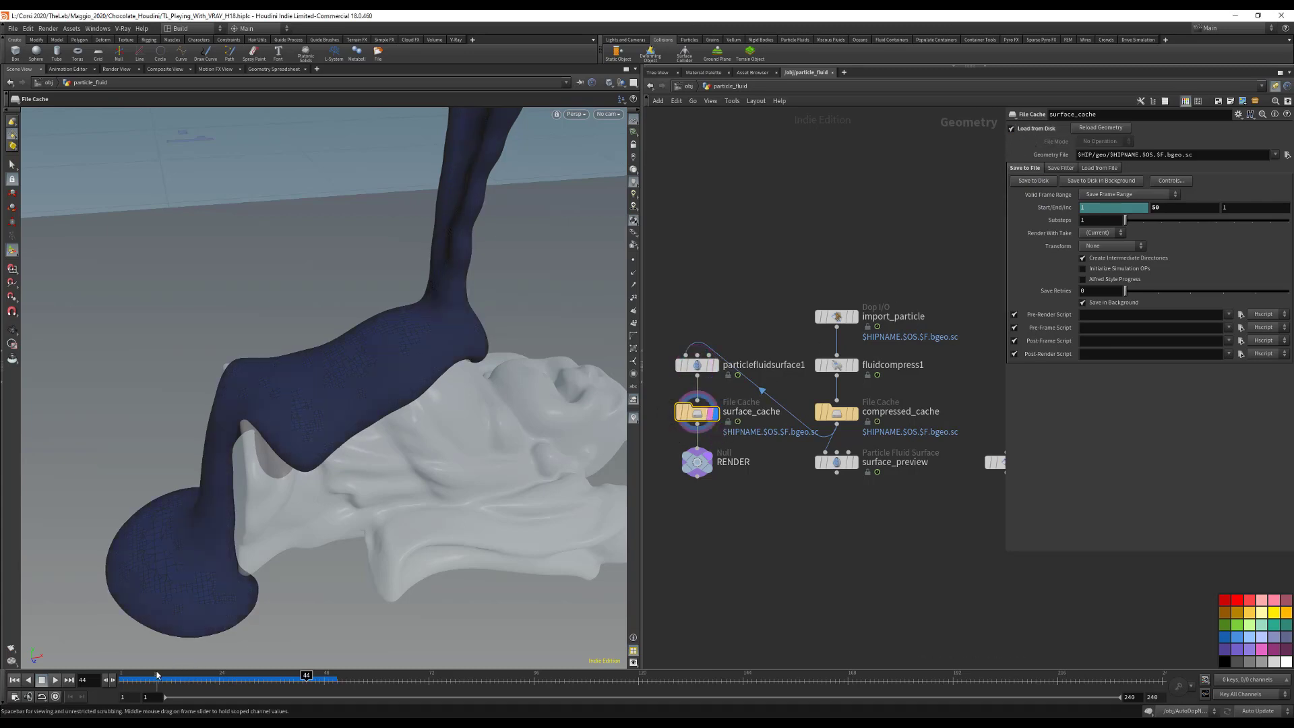
drag(151, 677, 289, 674)
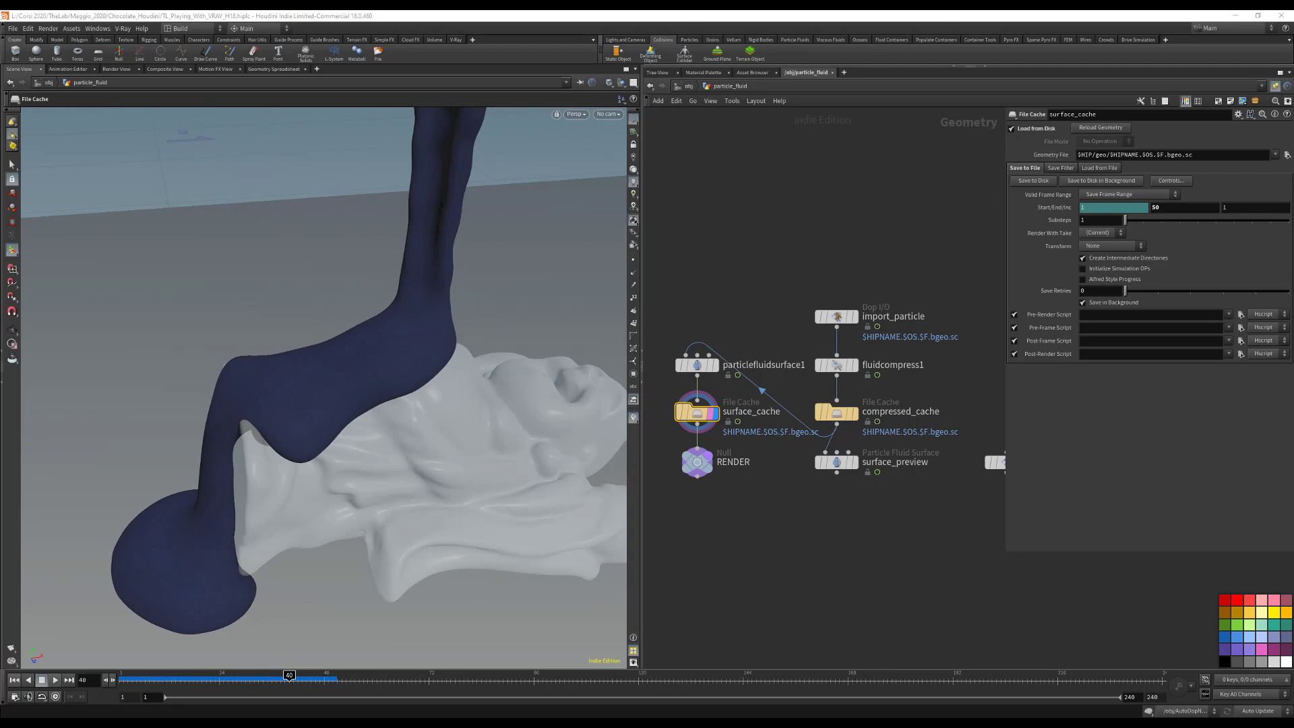
Step: Copy surface_cache and create a new Geometry object named Chocolate_loader at object level
mouse_move(698, 421)
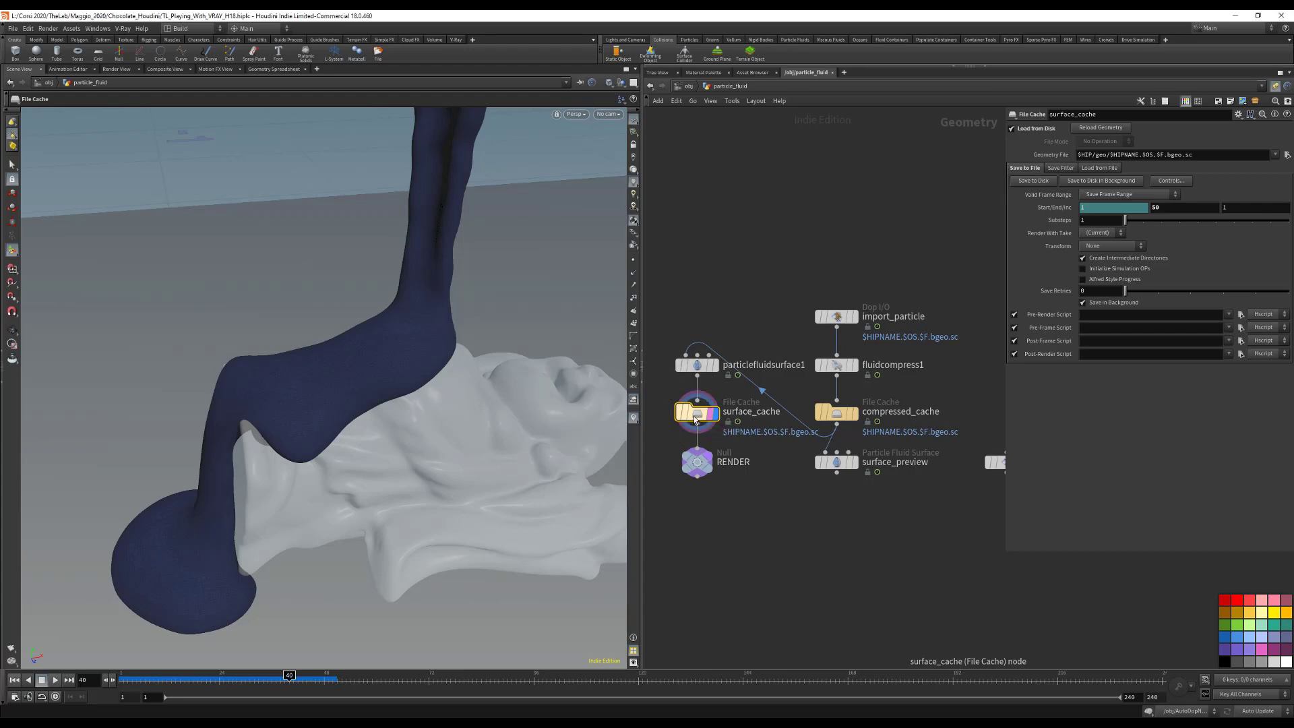
key(ctrl+c)
click(688, 87)
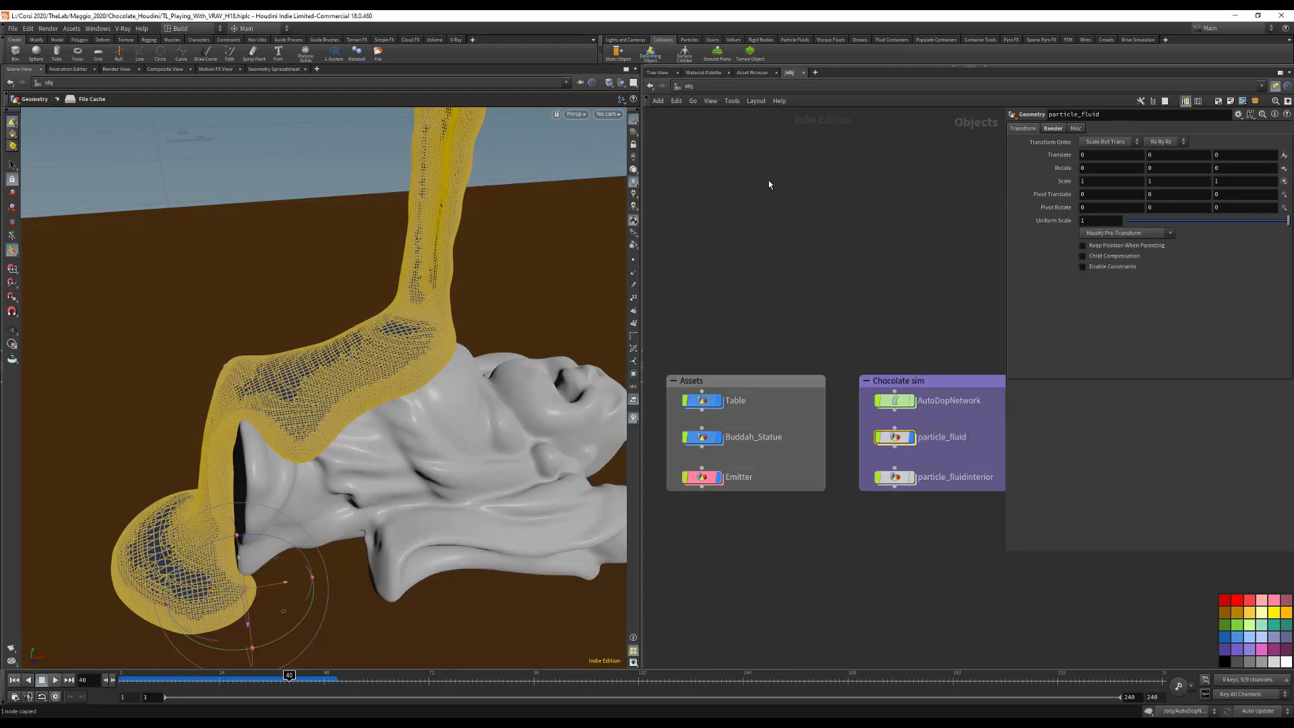
click(806, 475)
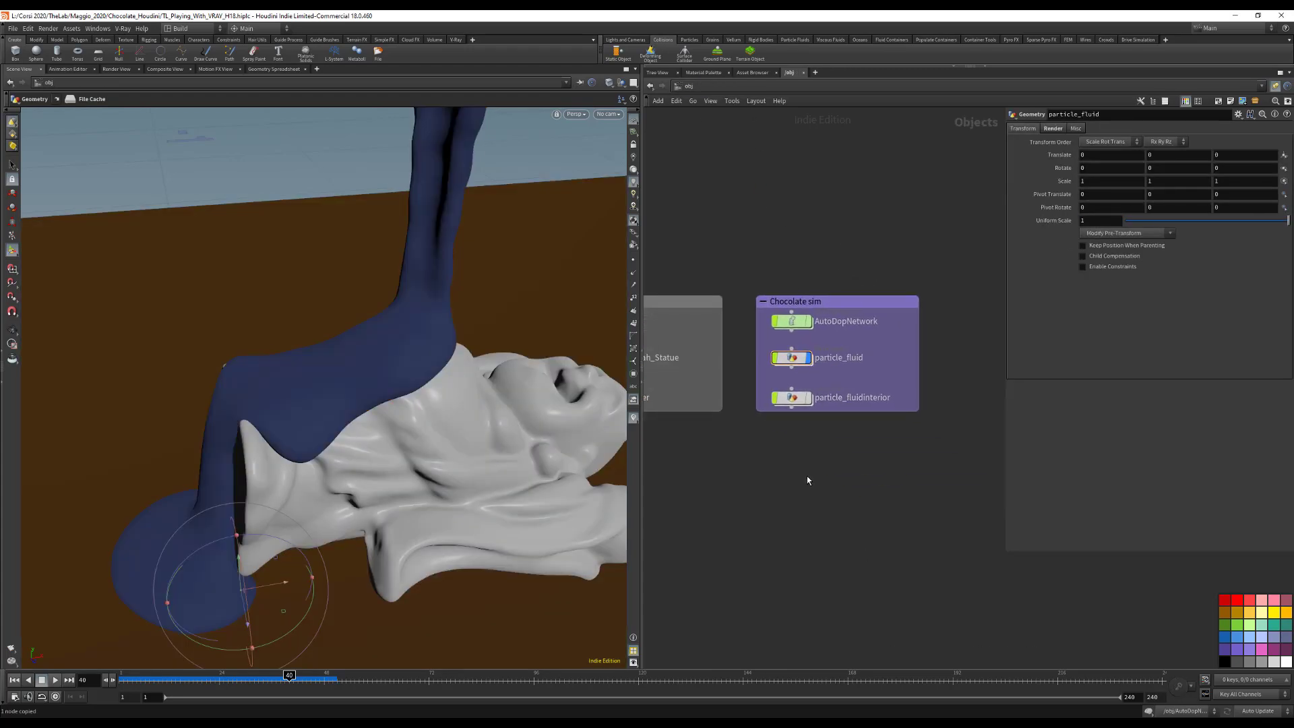
key(Tab)
text(ge)
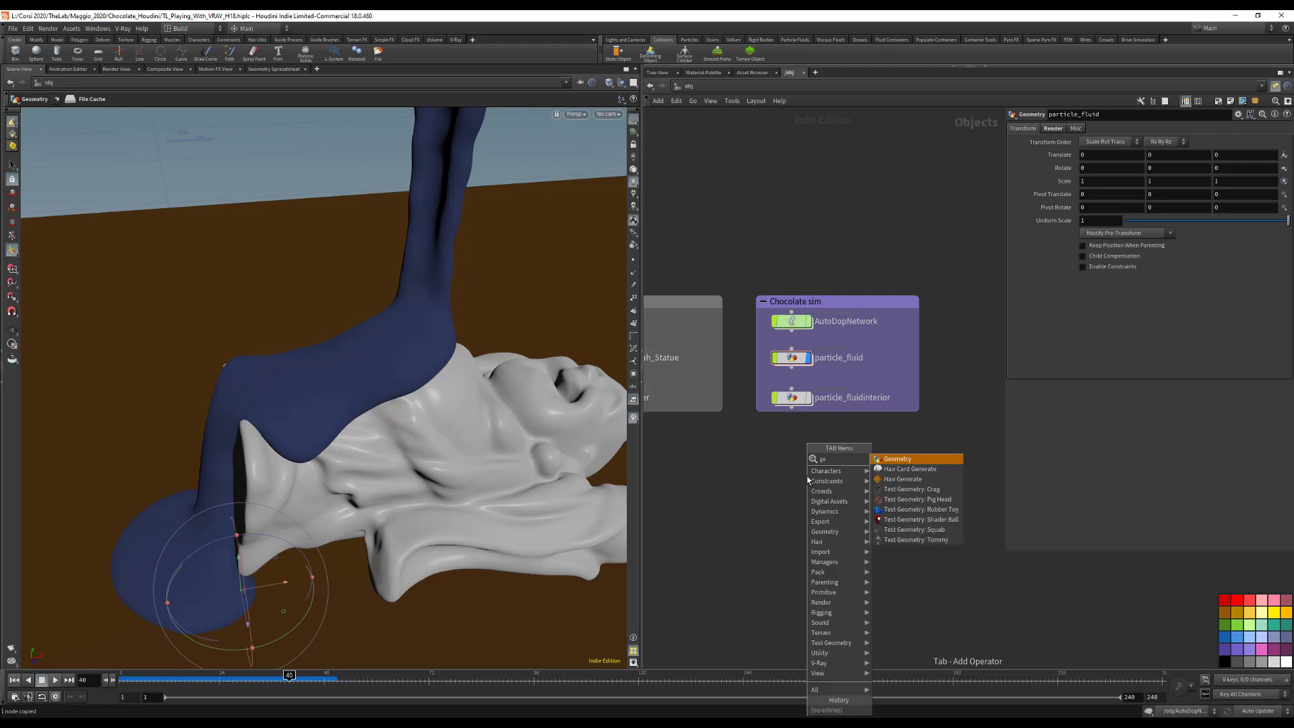
click(911, 459)
click(792, 450)
double_click(826, 451)
double_click(829, 450)
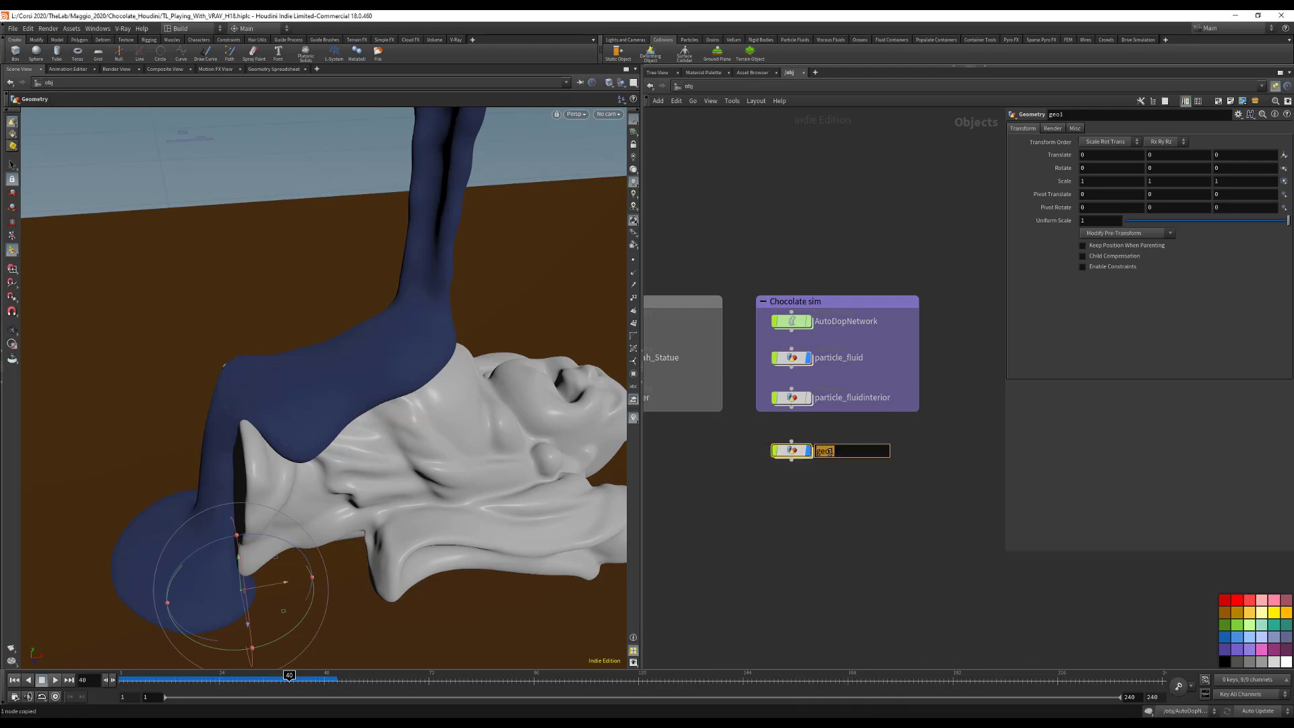
text(Chocolate_loader)
key(Return)
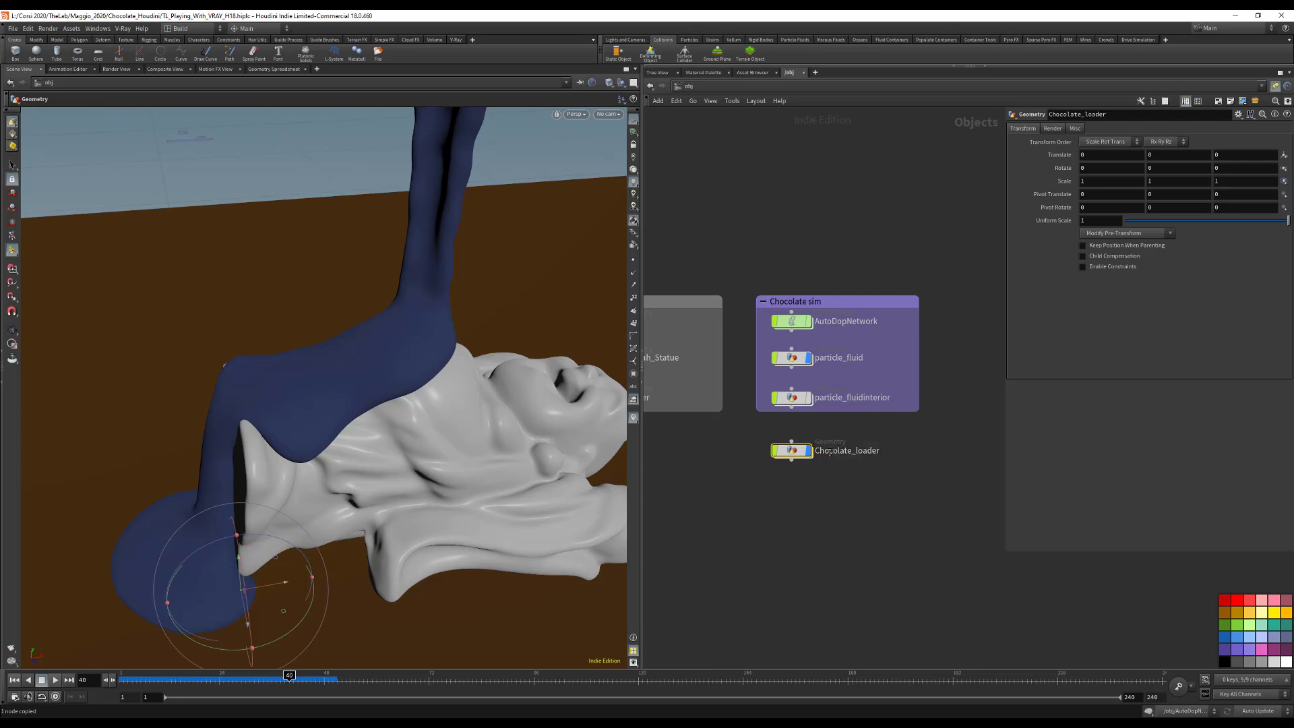
Step: Paste the copied surface_cache node inside Chocolate_loader and reposition it in the network
key(i)
key(ctrl+v)
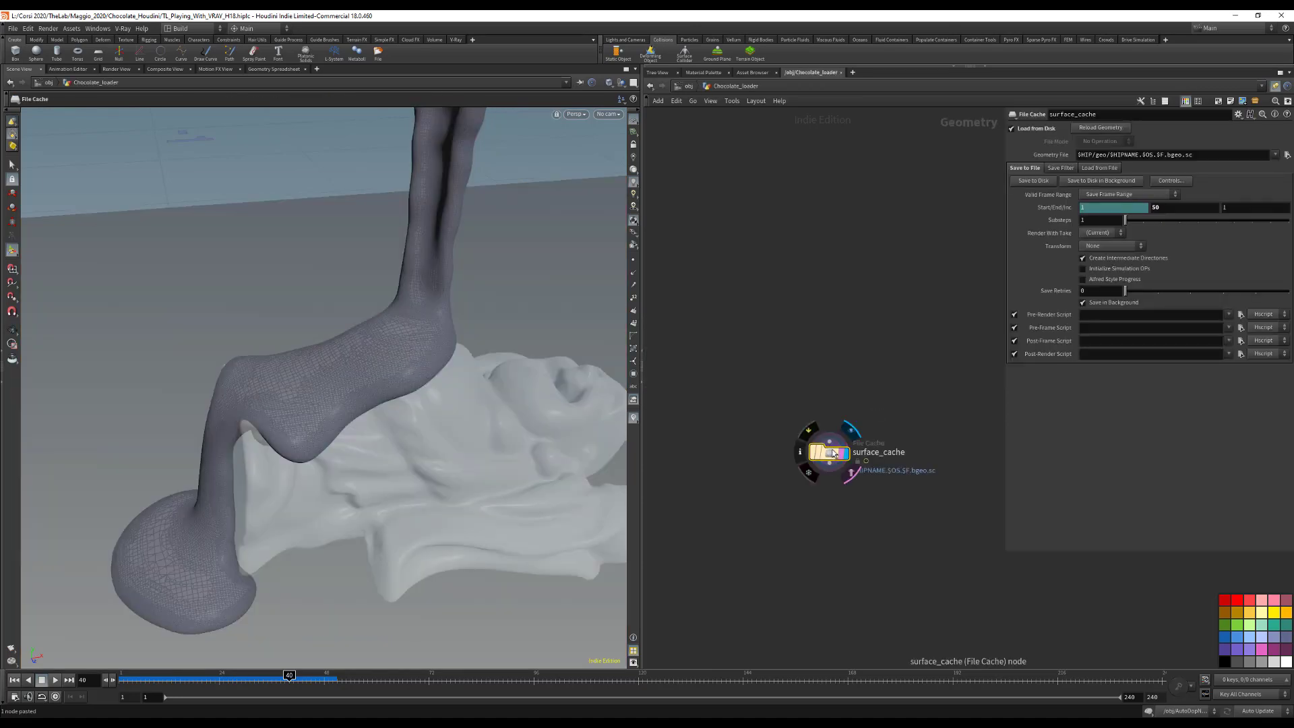
drag(832, 455, 771, 360)
Step: Try renaming the pasted file cache to Load_fluid, and undo the rename
double_click(808, 357)
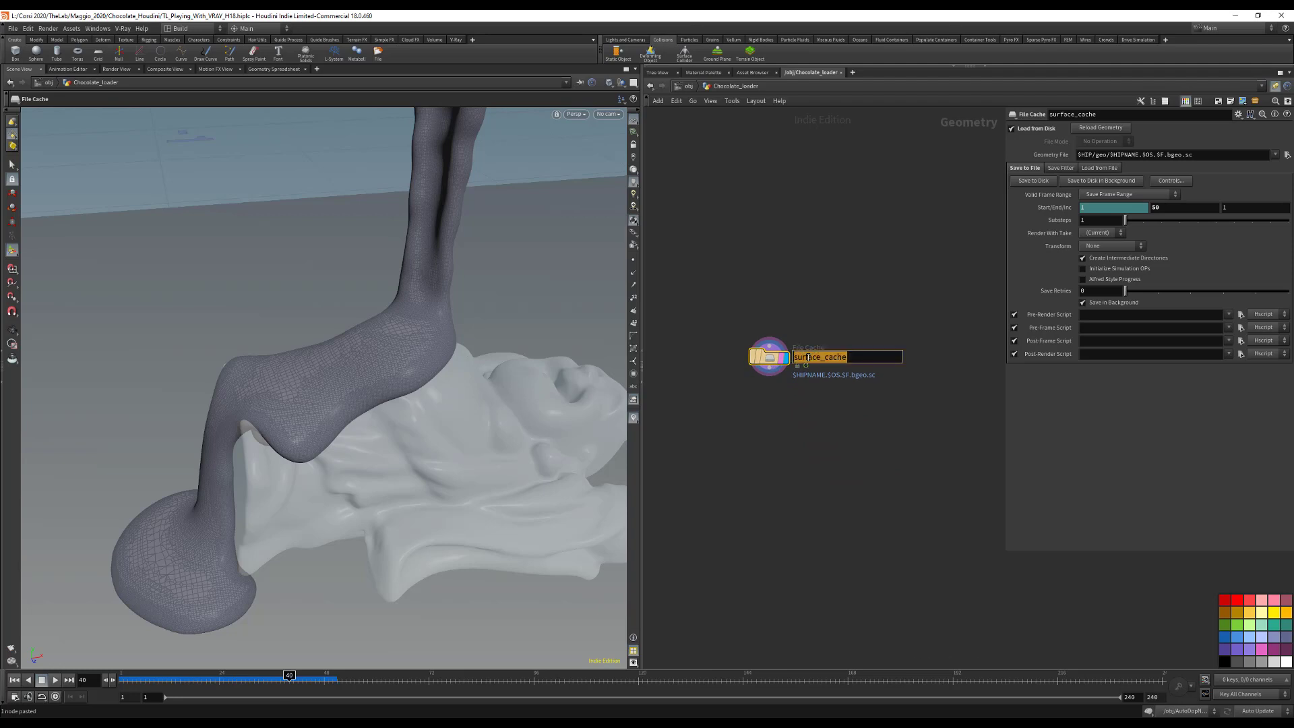
text(Load_fluid)
key(Return)
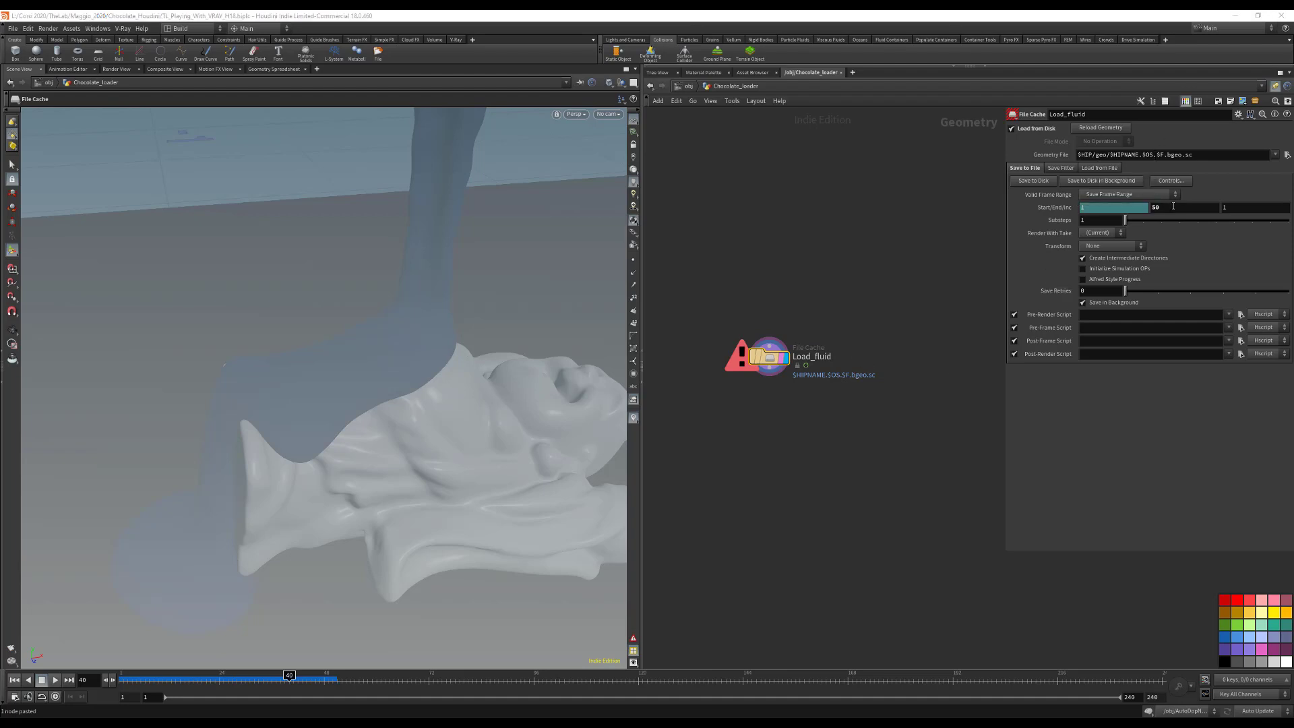
key(ctrl+z)
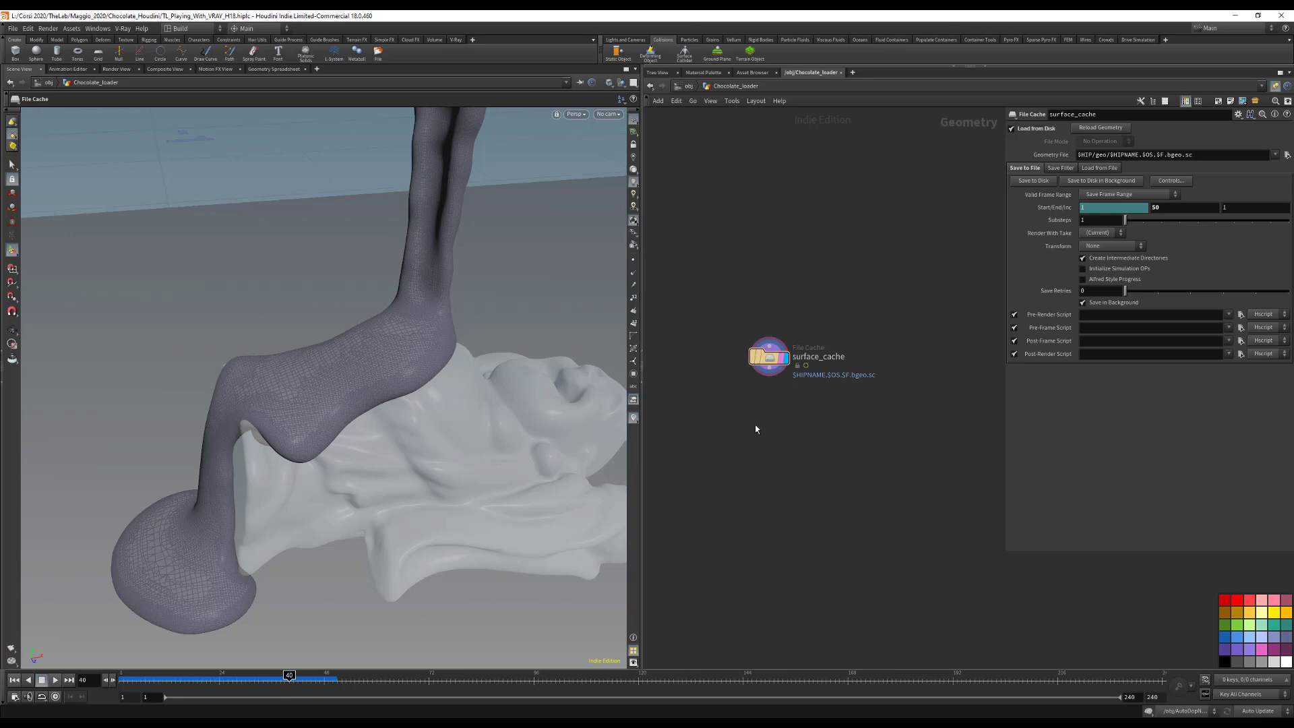
Step: Add a Subdivide node below surface_cache, connect it to the cache and display it
key(Tab)
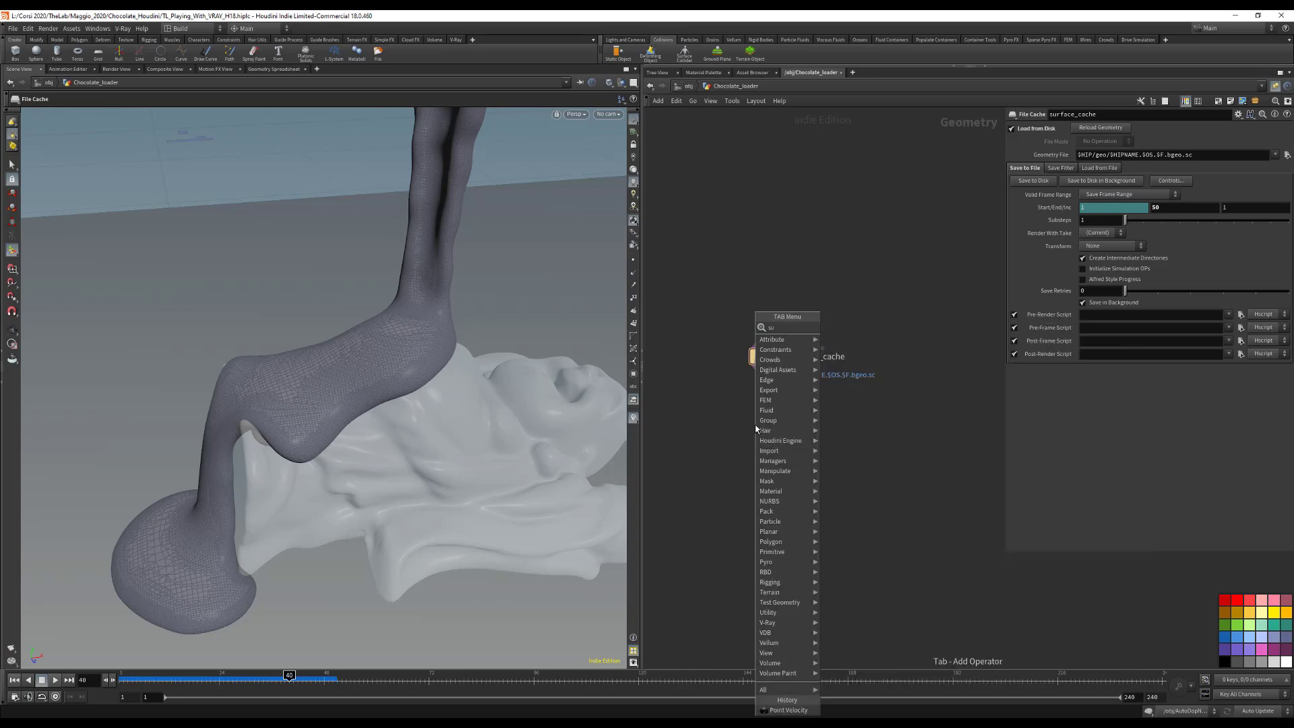
text(sub)
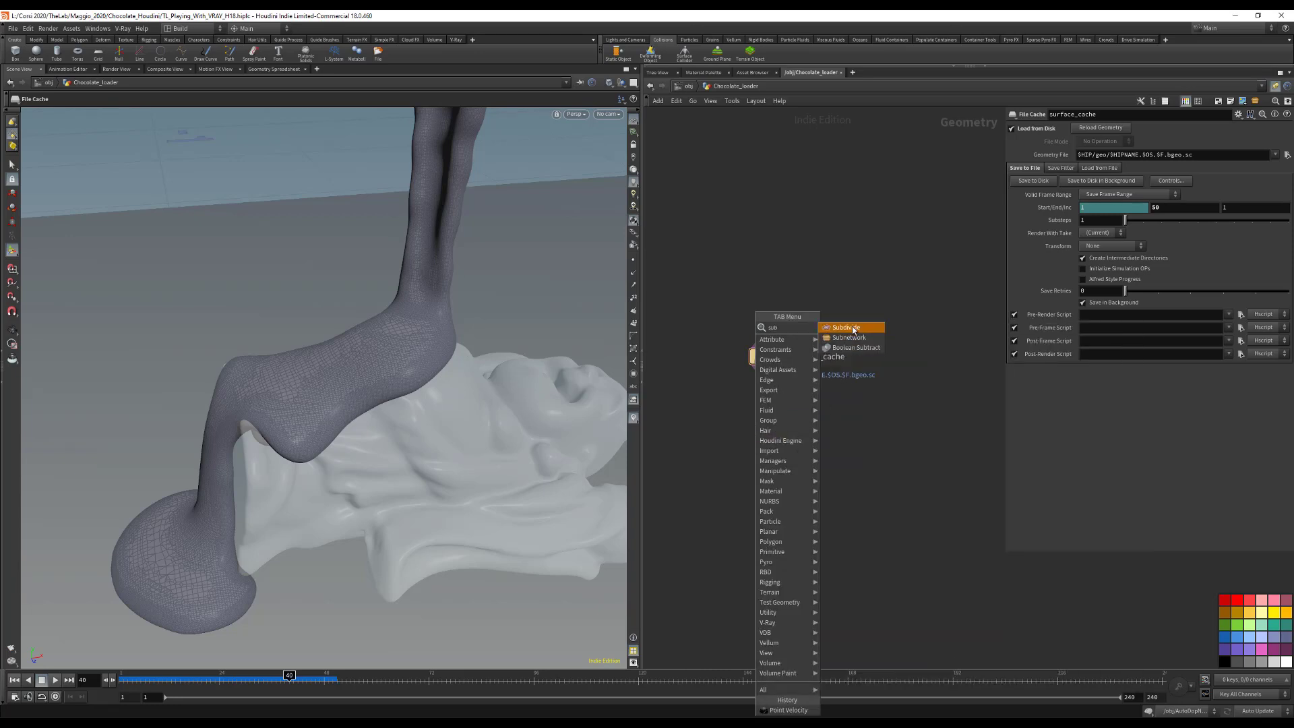
click(850, 327)
mouse_move(770, 373)
mouse_down()
mouse_move(763, 406)
mouse_move(769, 396)
mouse_up()
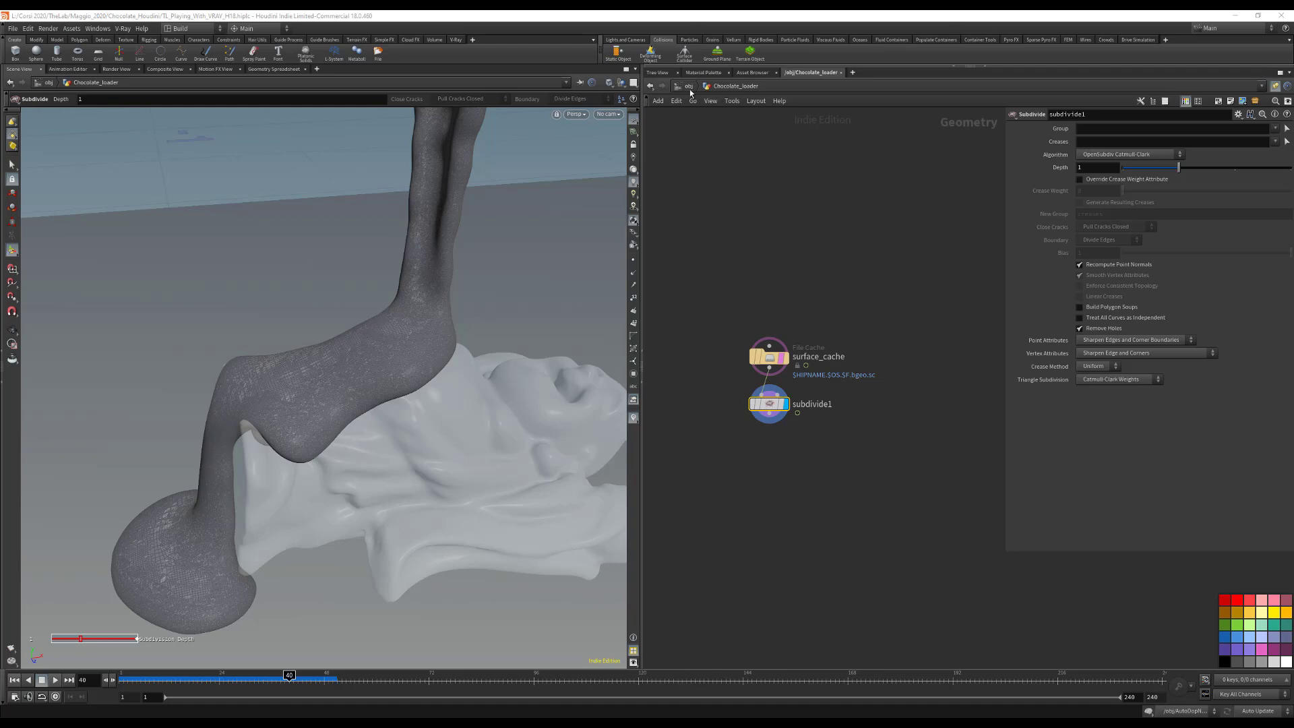
Step: Back at object level, hide particle_fluid and move Chocolate_loader into the Chocolate sim box between particle_fluid and particle_fluidinterior
key(u)
drag(792, 359, 793, 353)
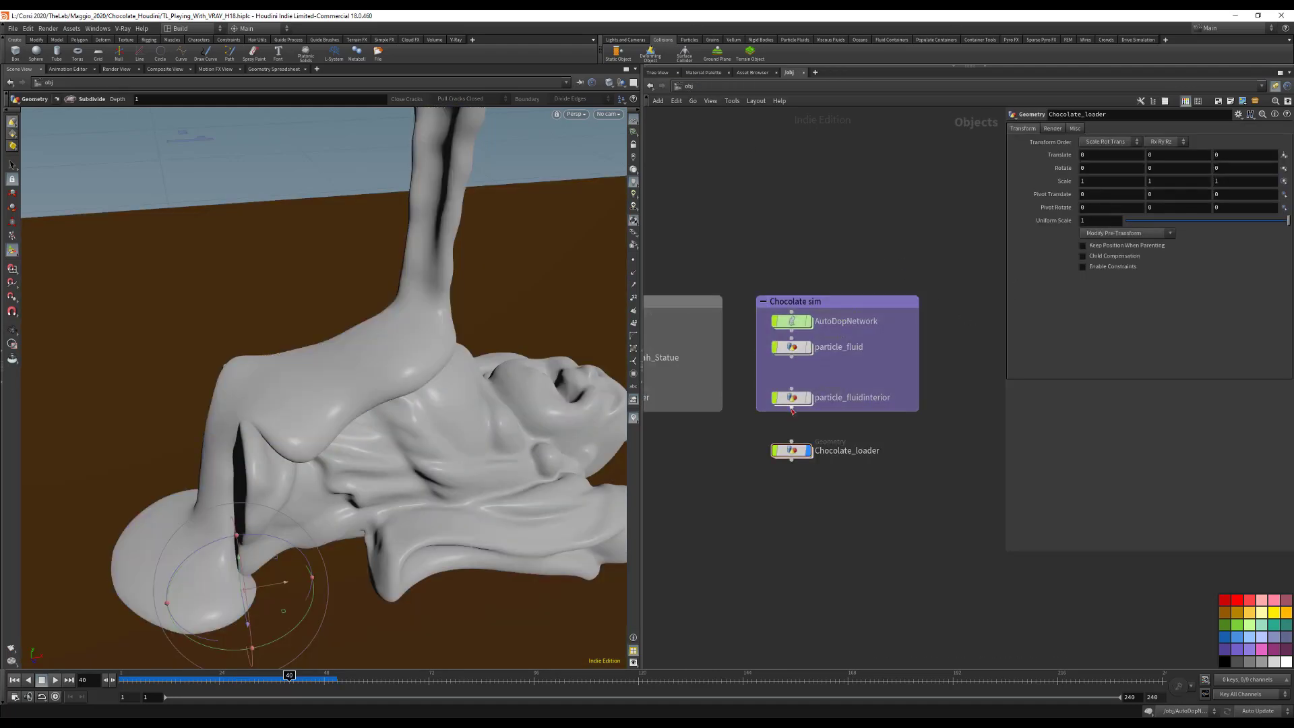
drag(844, 412, 793, 387)
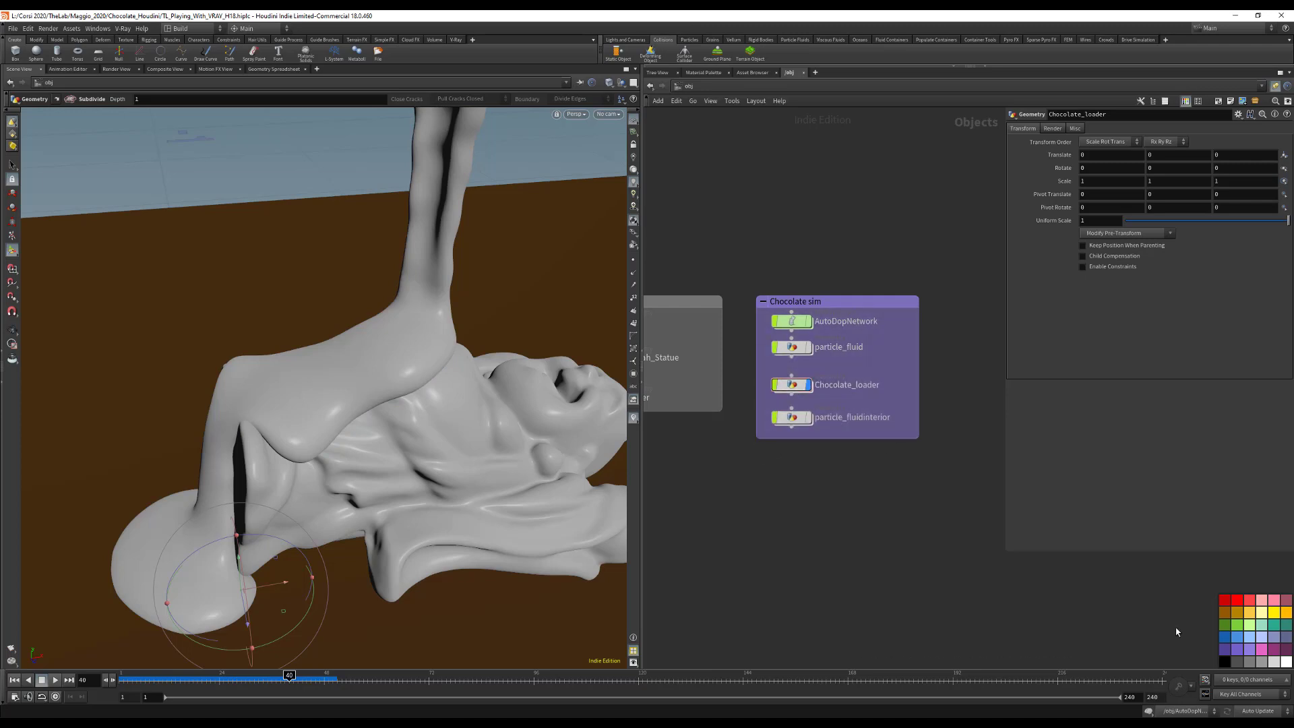
Step: Color the Chocolate_loader node dark red and save the scene
click(1225, 608)
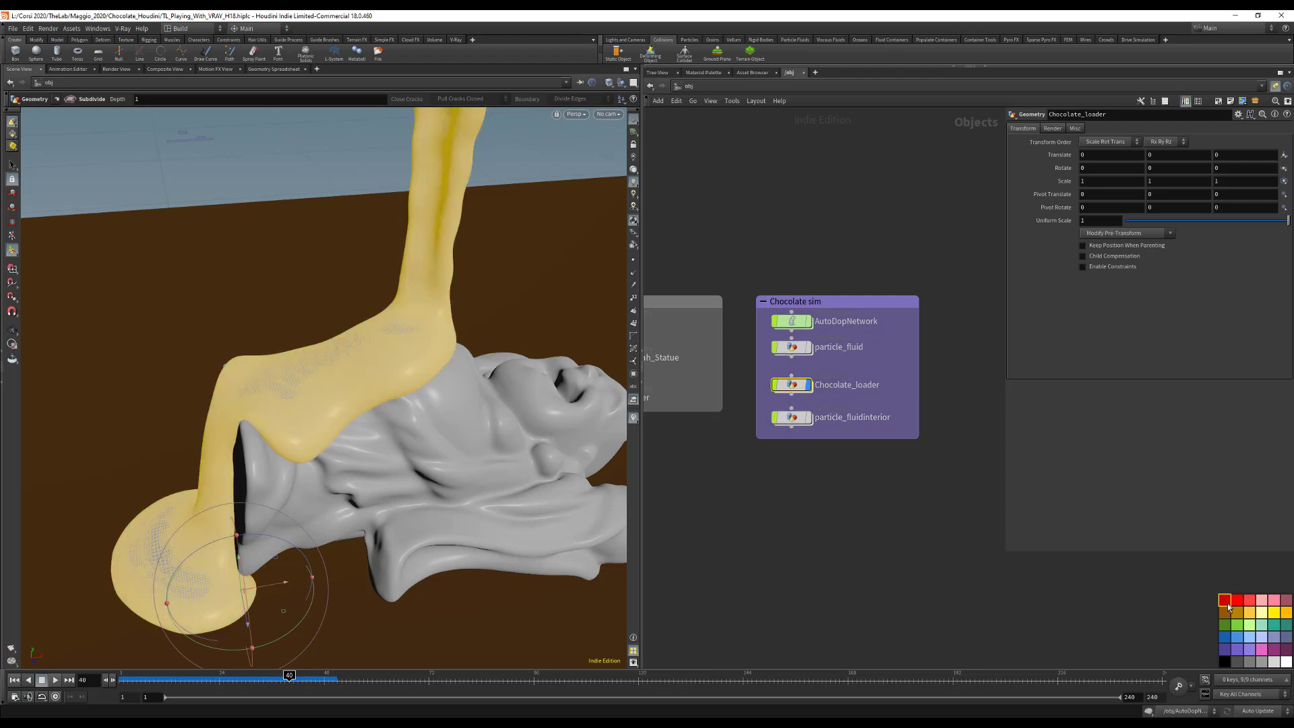
click(1224, 600)
scroll(768, 458, down, 3)
drag(736, 472, 814, 467)
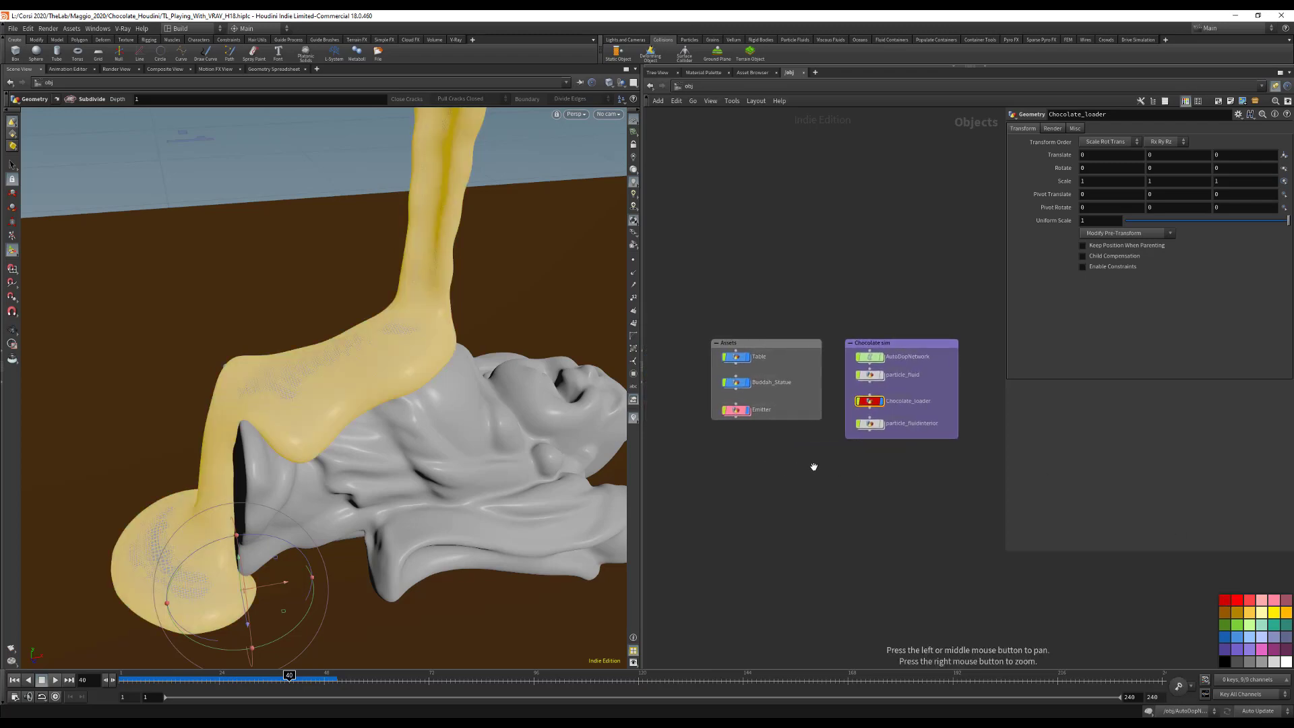
scroll(814, 466, up, 3)
scroll(813, 465, down, 1)
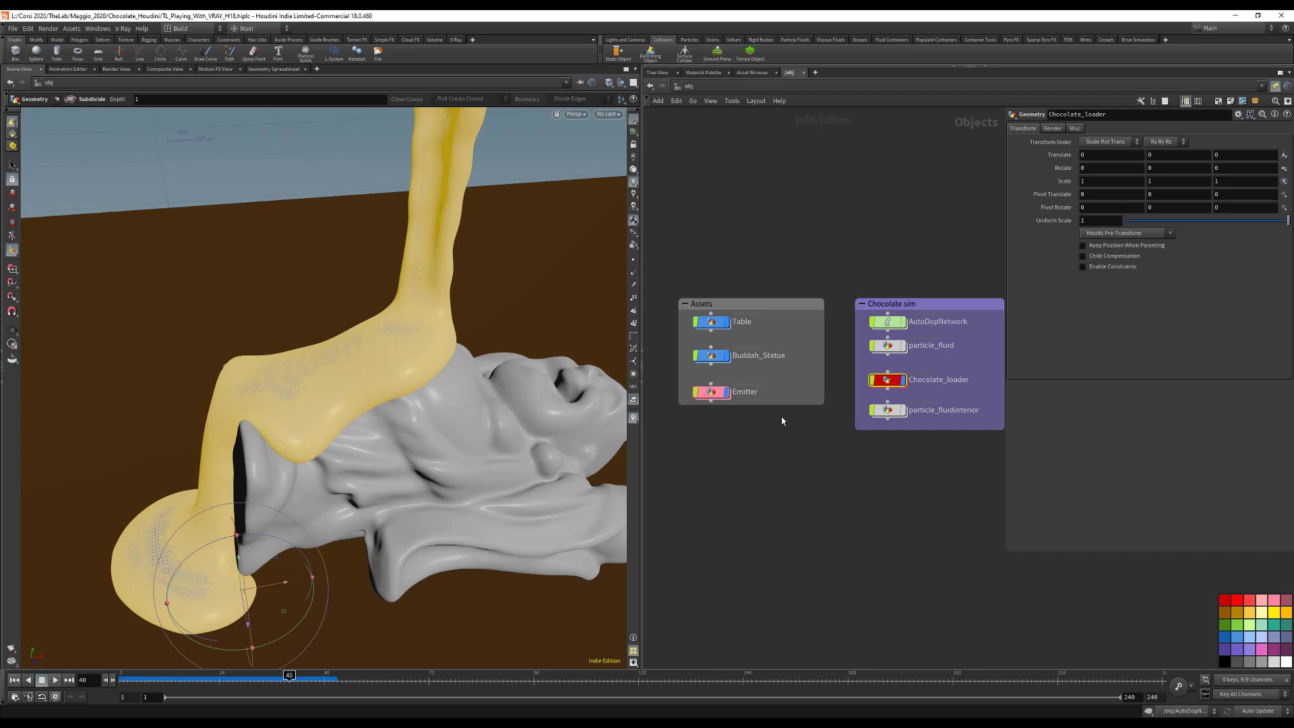
key(ctrl+s)
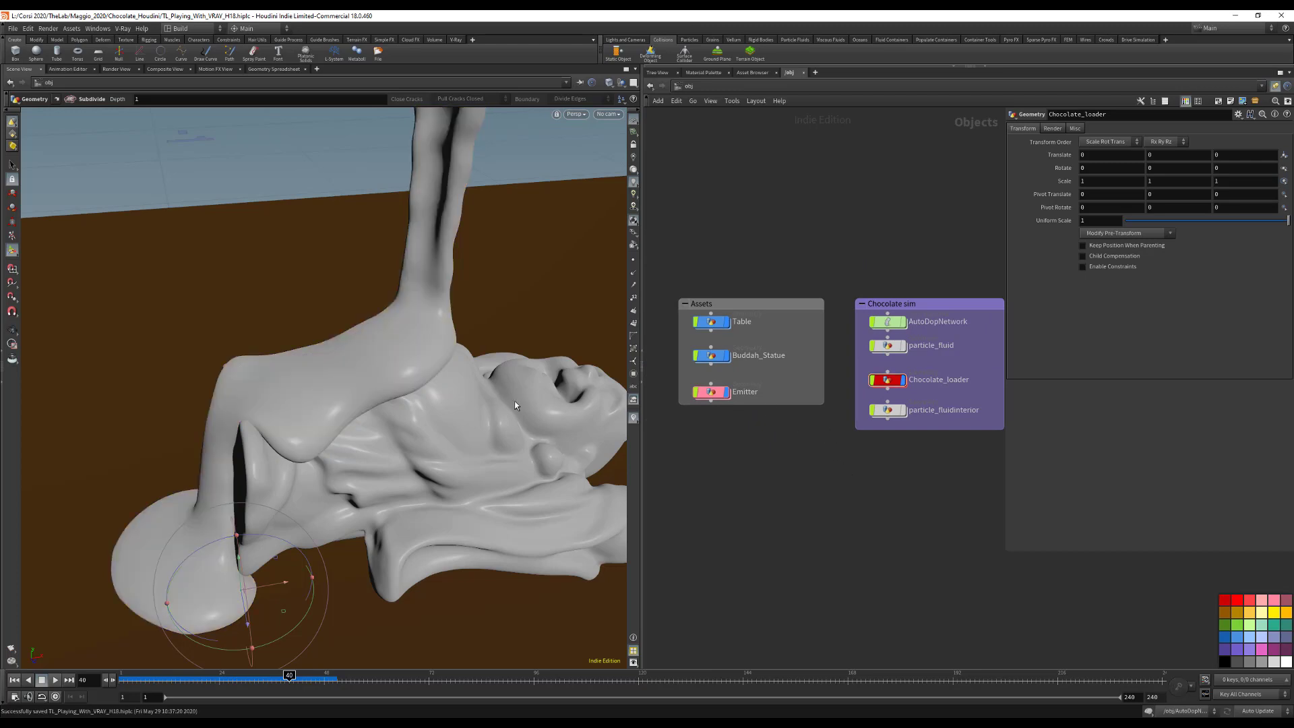
Step: Frame the whole statue with the chocolate and create a new camera from the current view
key(Escape)
drag(448, 396, 357, 345)
key(Return)
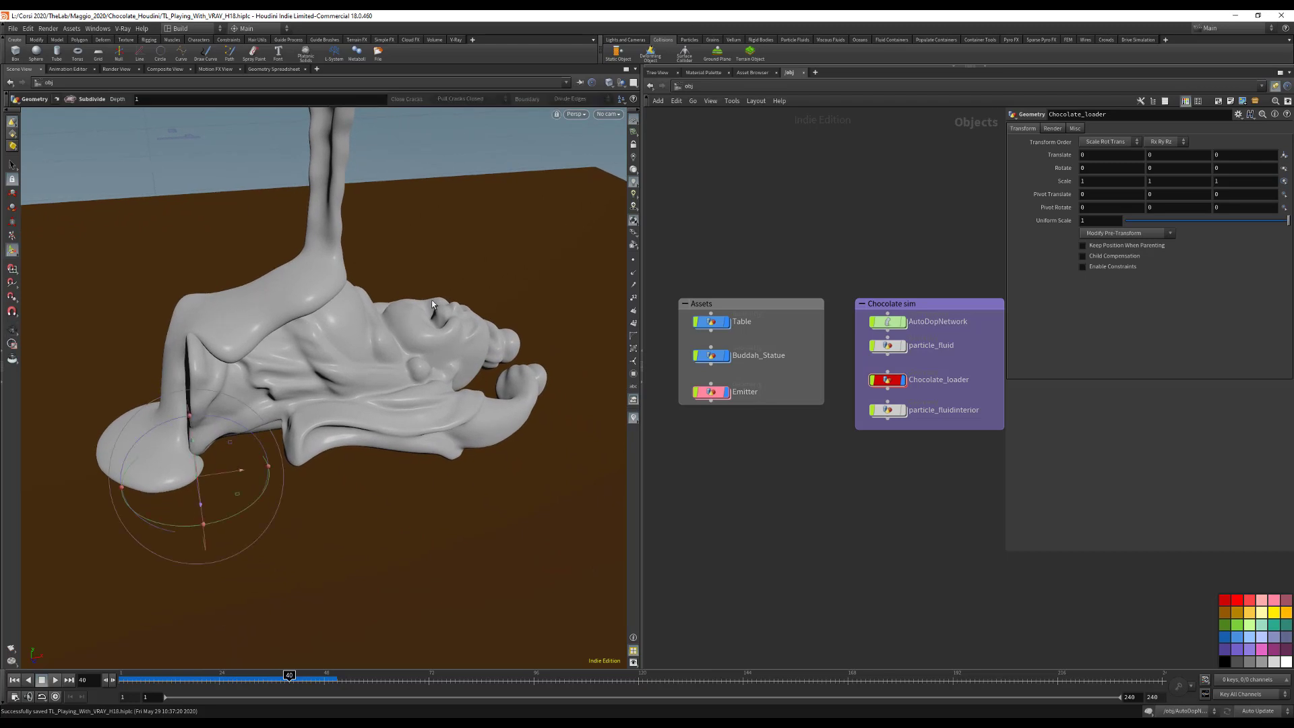
click(609, 115)
click(614, 152)
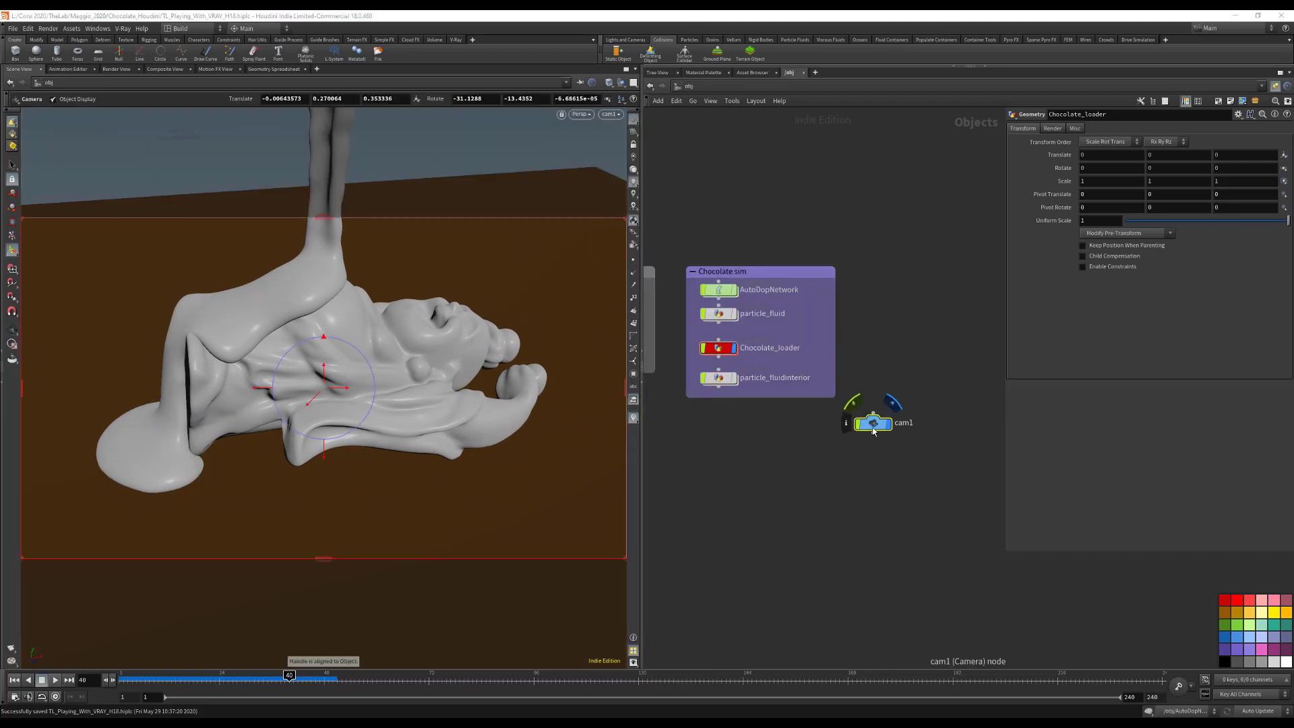
Step: Place the cam1 node below the Assets box and reframe the camera from a higher angle that includes the top of the chocolate stream
drag(871, 429, 715, 433)
middle_drag(838, 428, 1014, 432)
drag(895, 439, 717, 412)
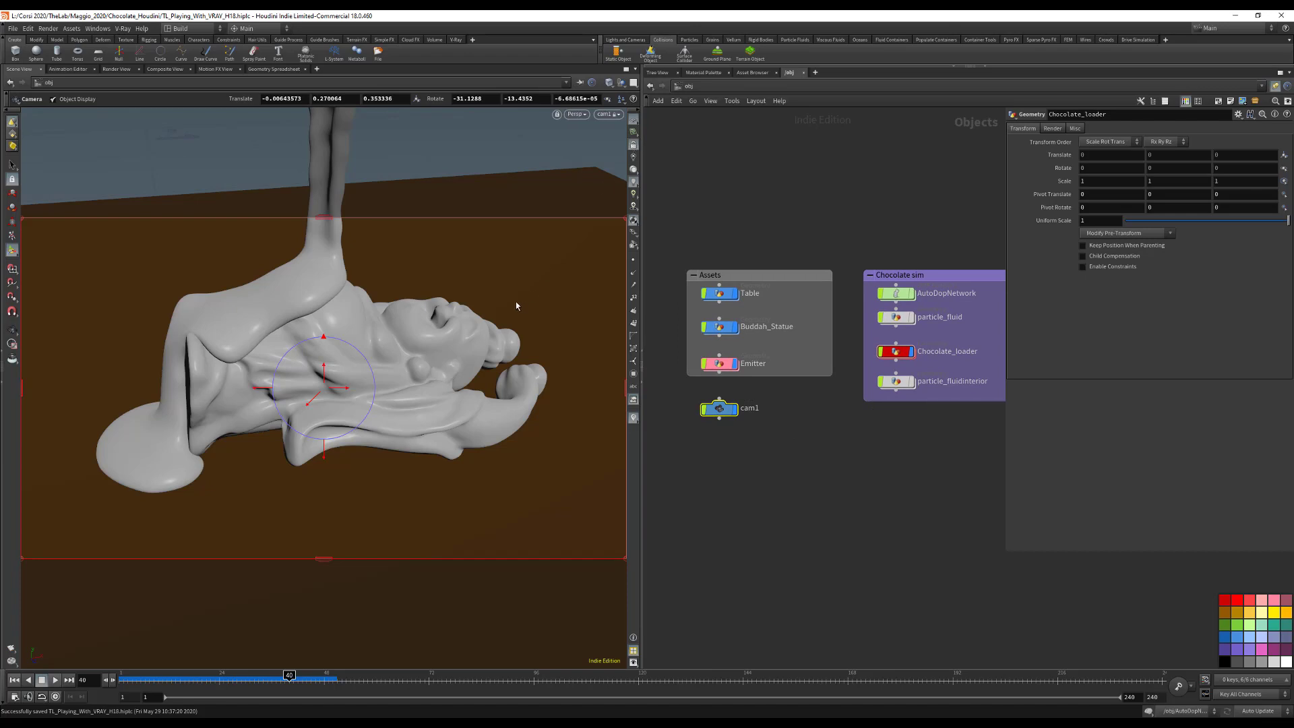
key(space)
drag(442, 301, 359, 351)
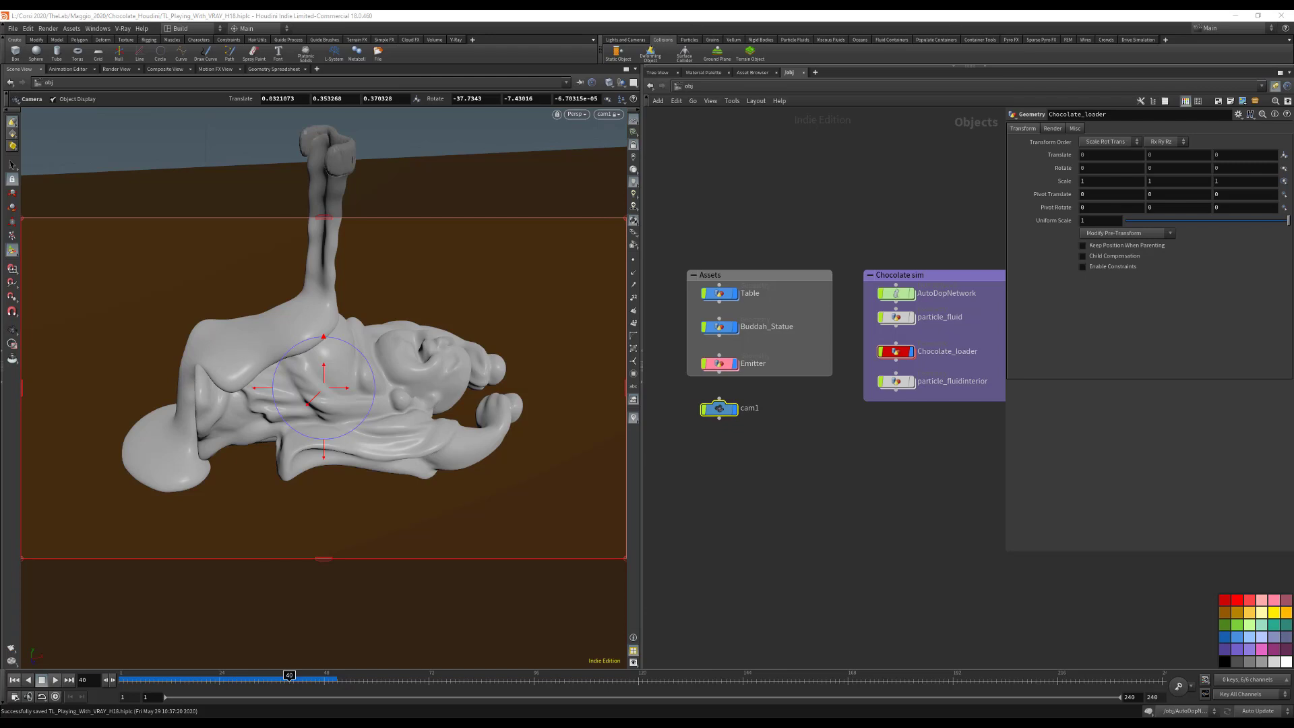
Step: Check the list of available shelves for V-Ray and bring up the V-Ray tools
click(473, 41)
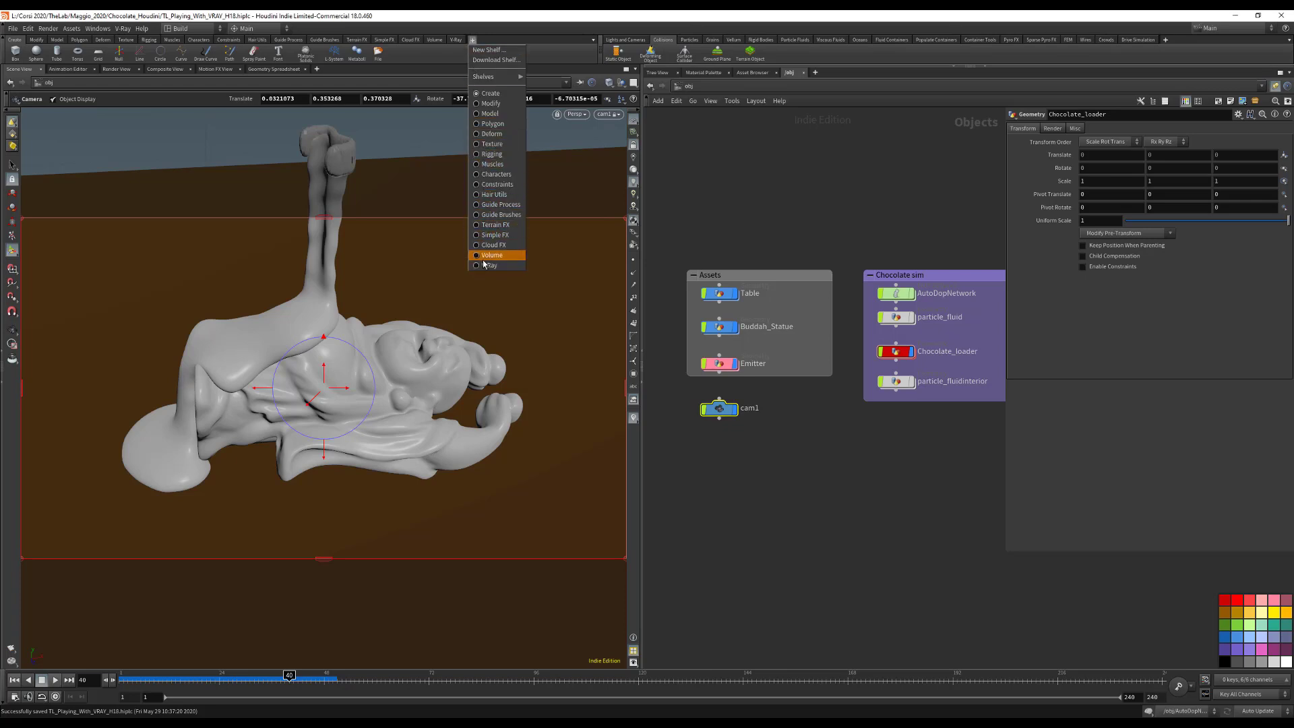
mouse_move(502, 78)
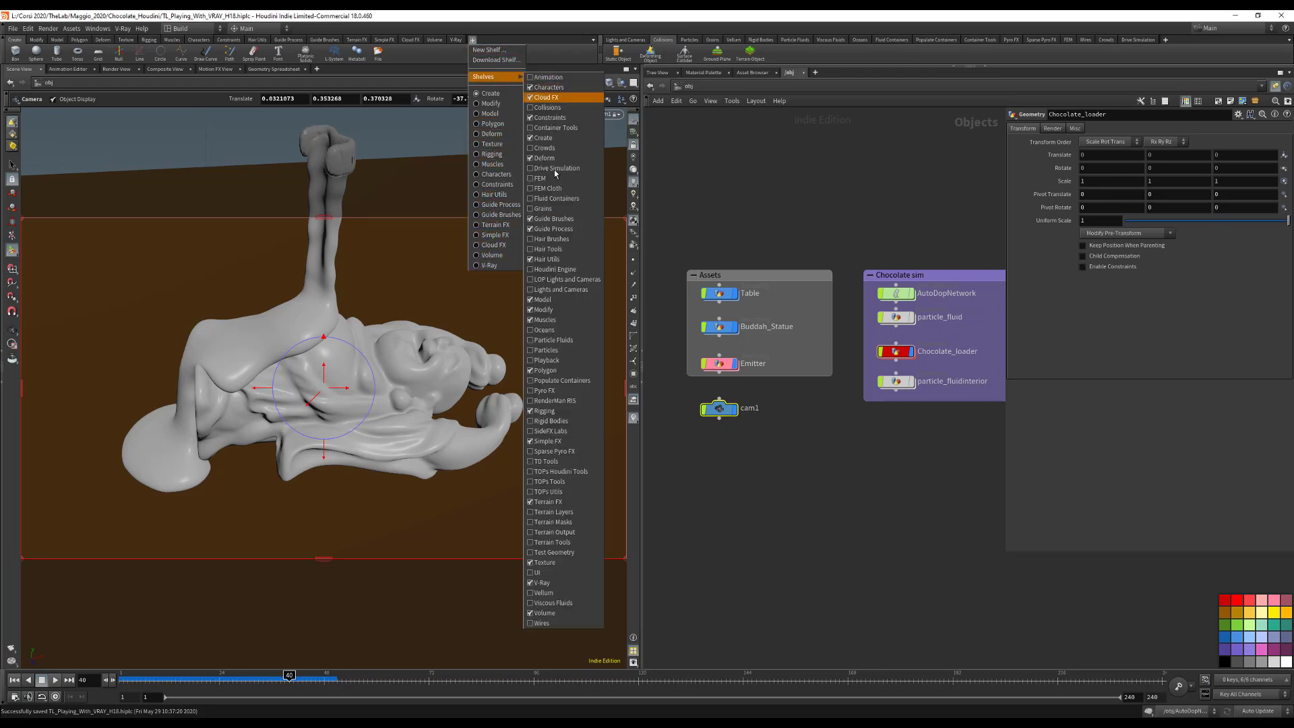
click(568, 11)
click(456, 41)
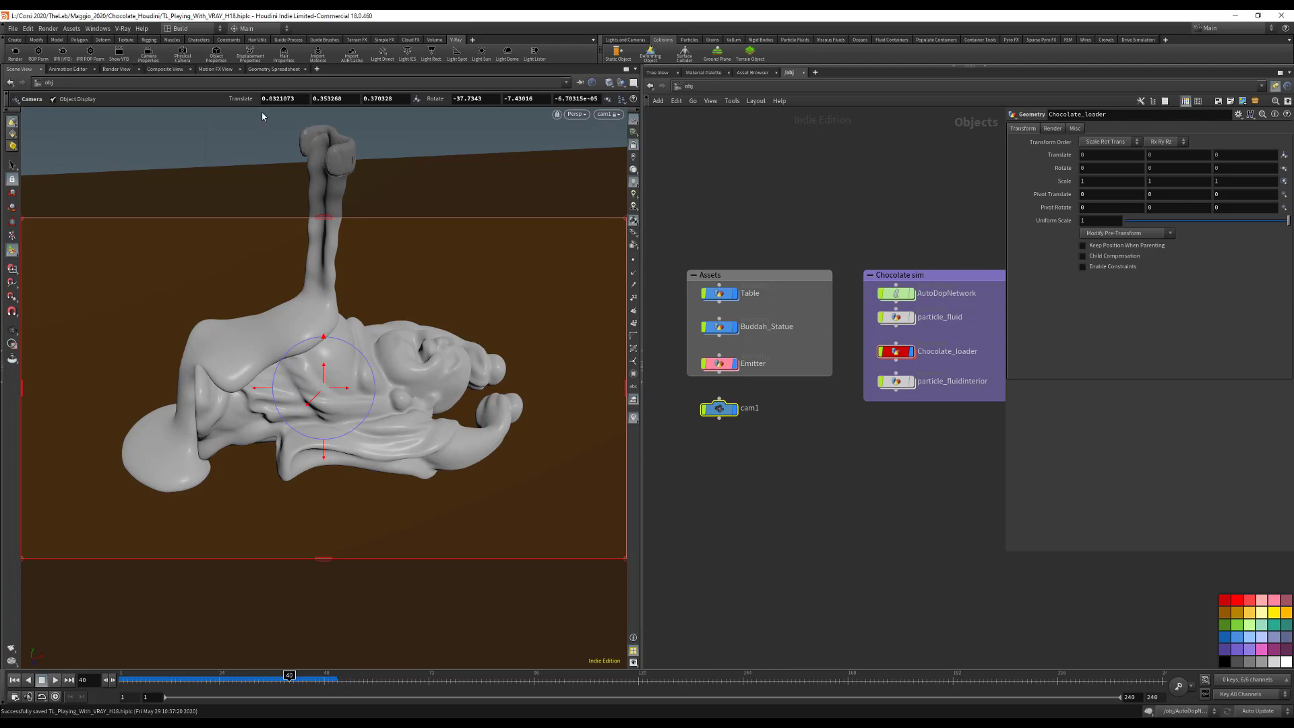
Step: Examine the sampling and V-Ray camera properties of the cam1 node
click(724, 412)
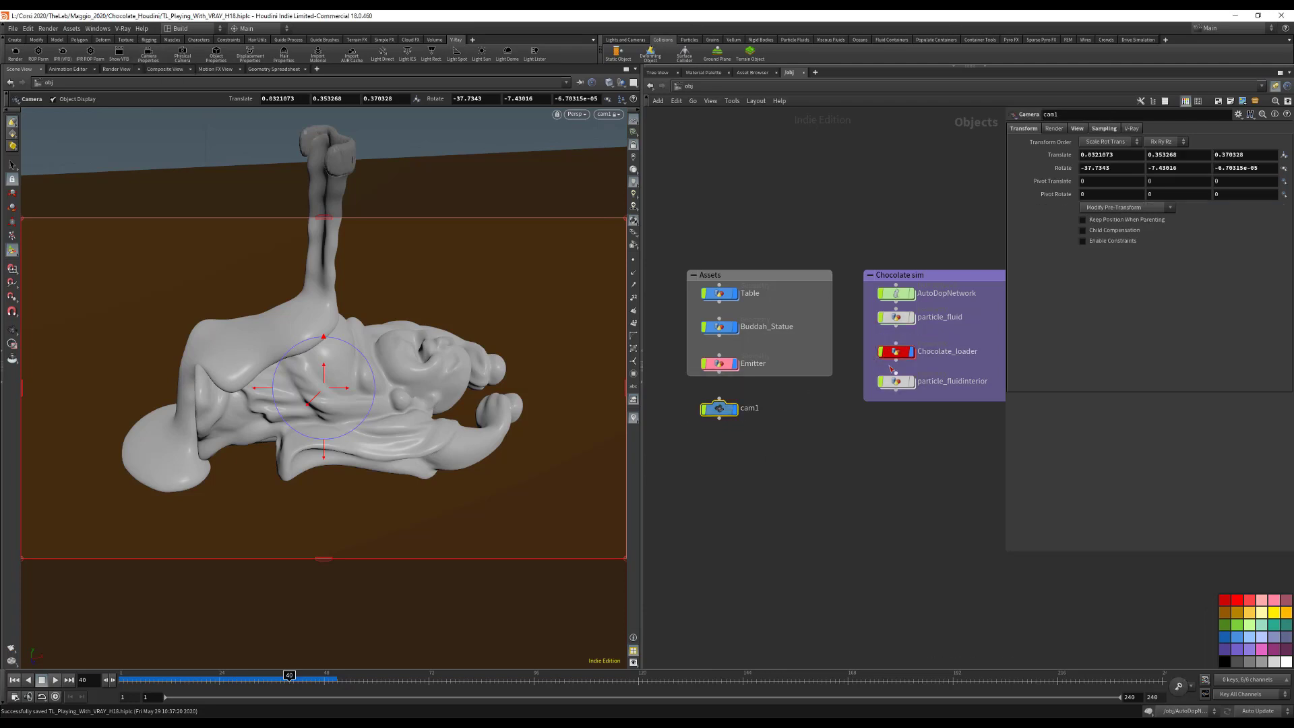
click(1105, 130)
click(1135, 130)
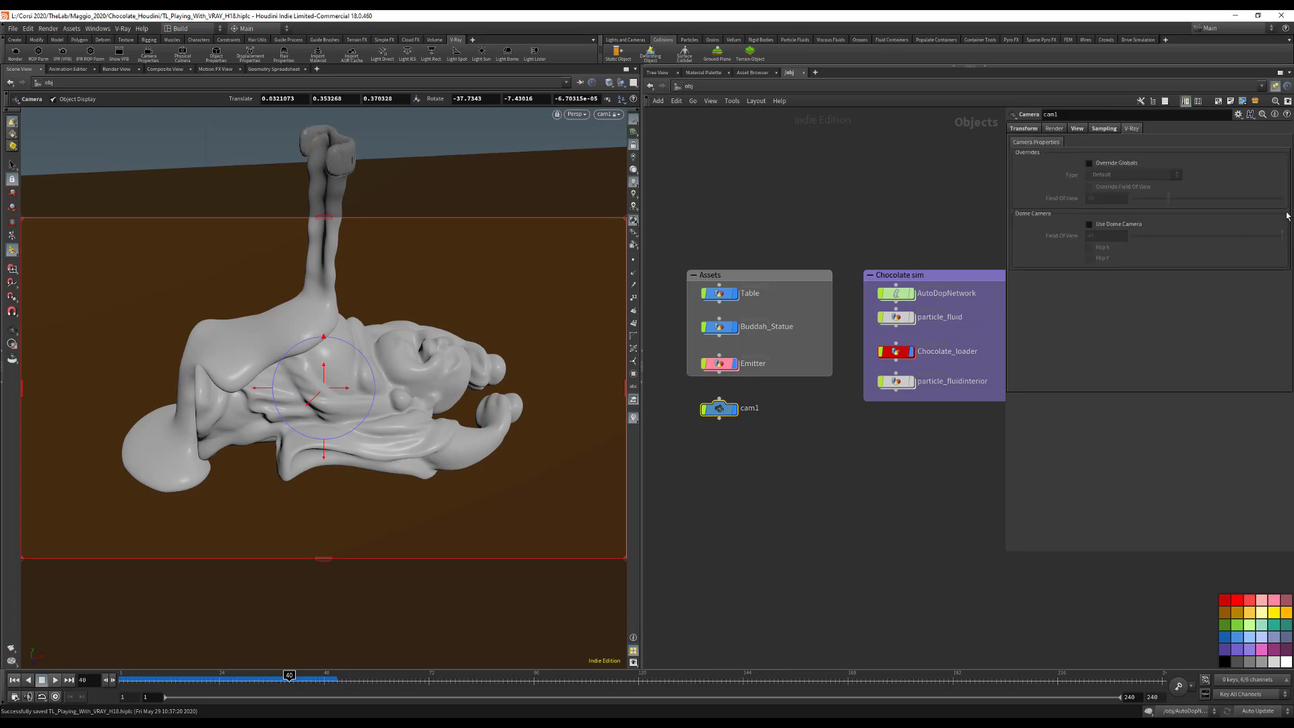
click(1022, 128)
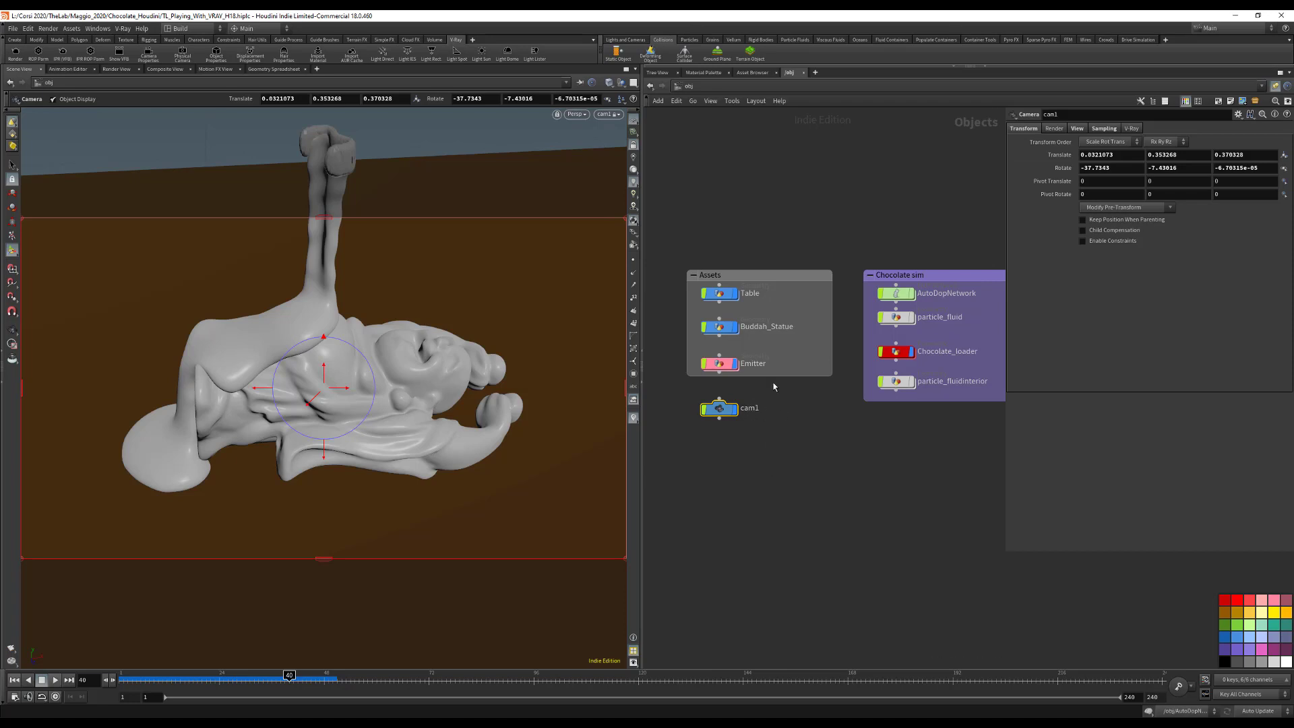
Step: Switch the network editor to the out context and add a V-Ray Renderer IPR node
click(678, 86)
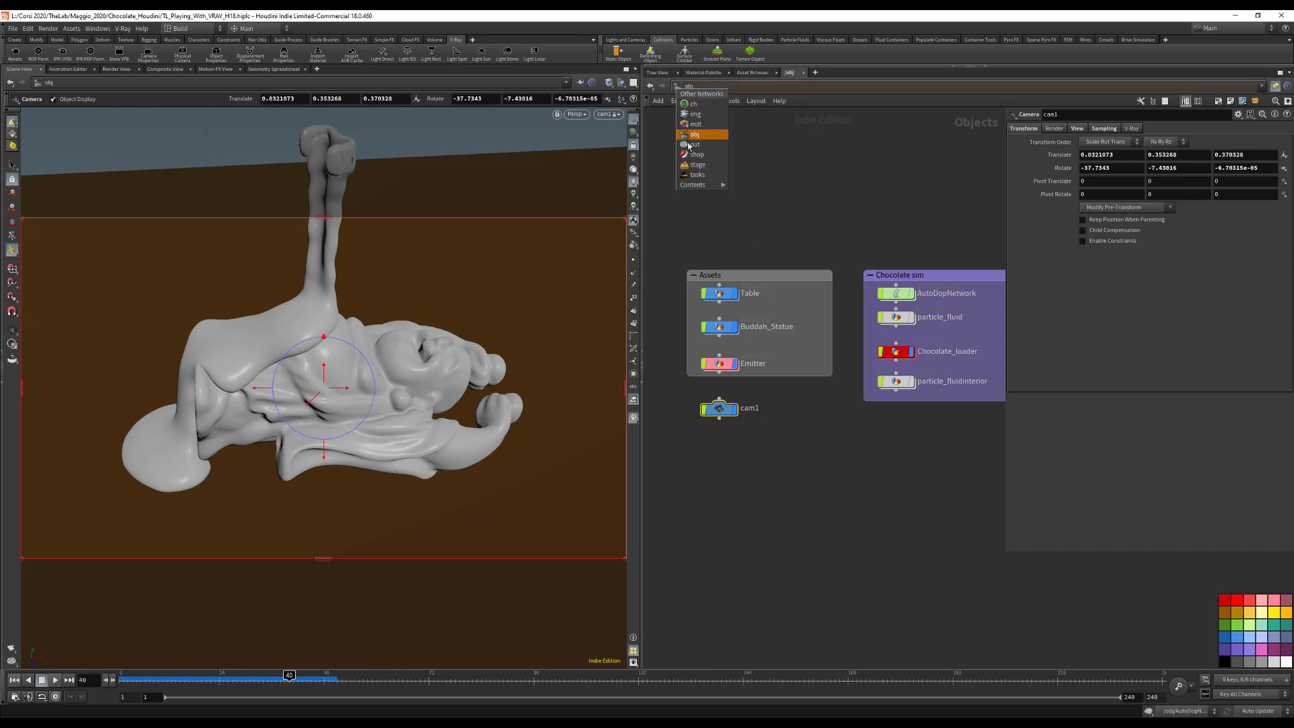
click(693, 175)
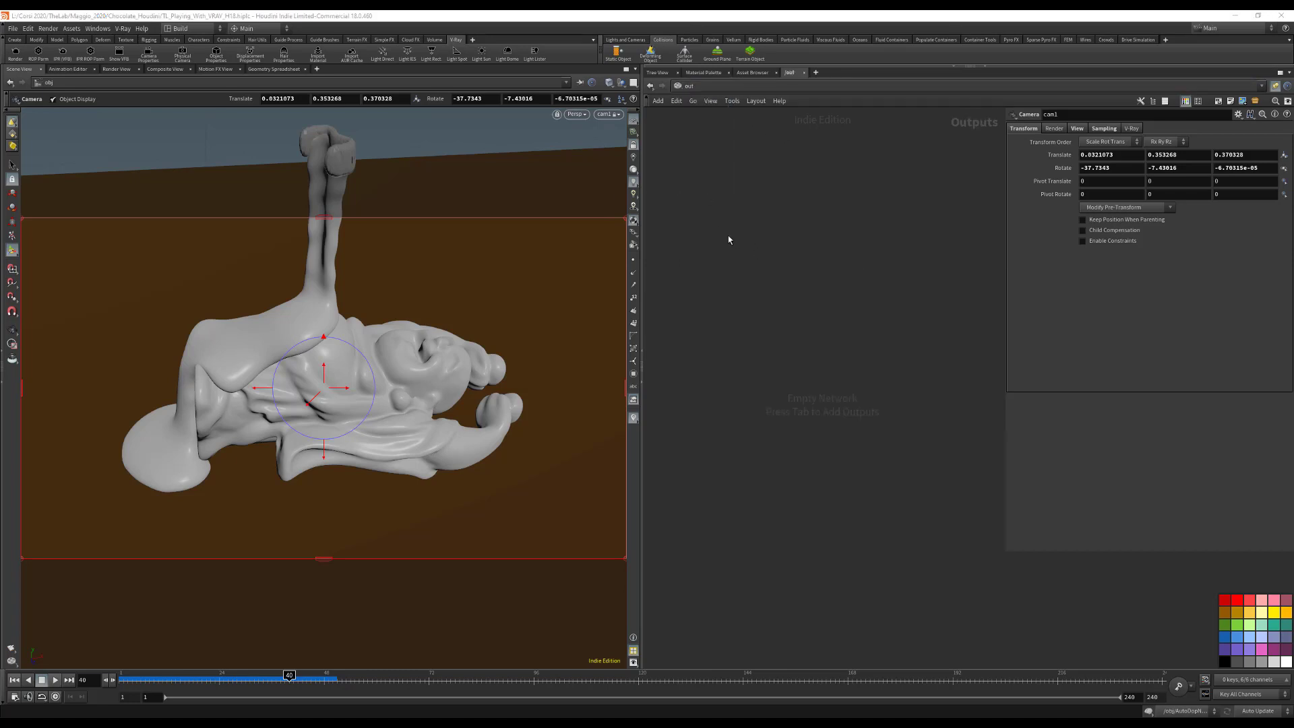
key(Tab)
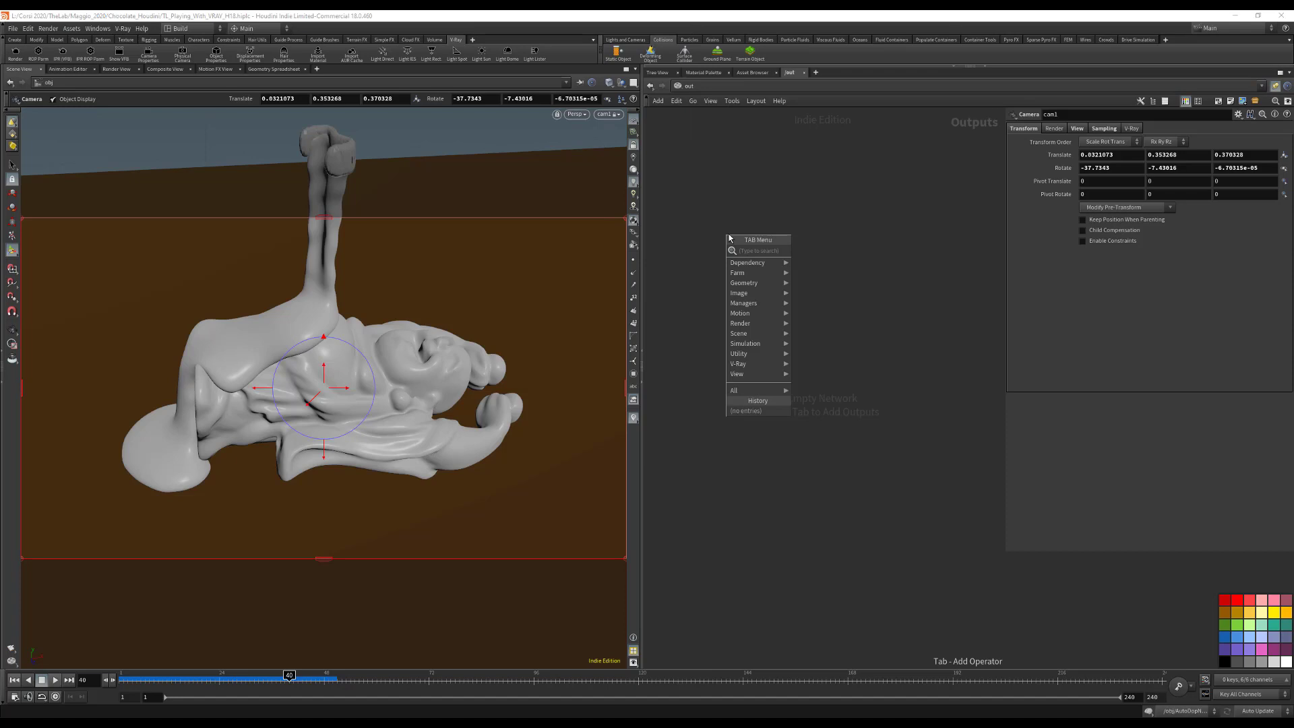
text(vr)
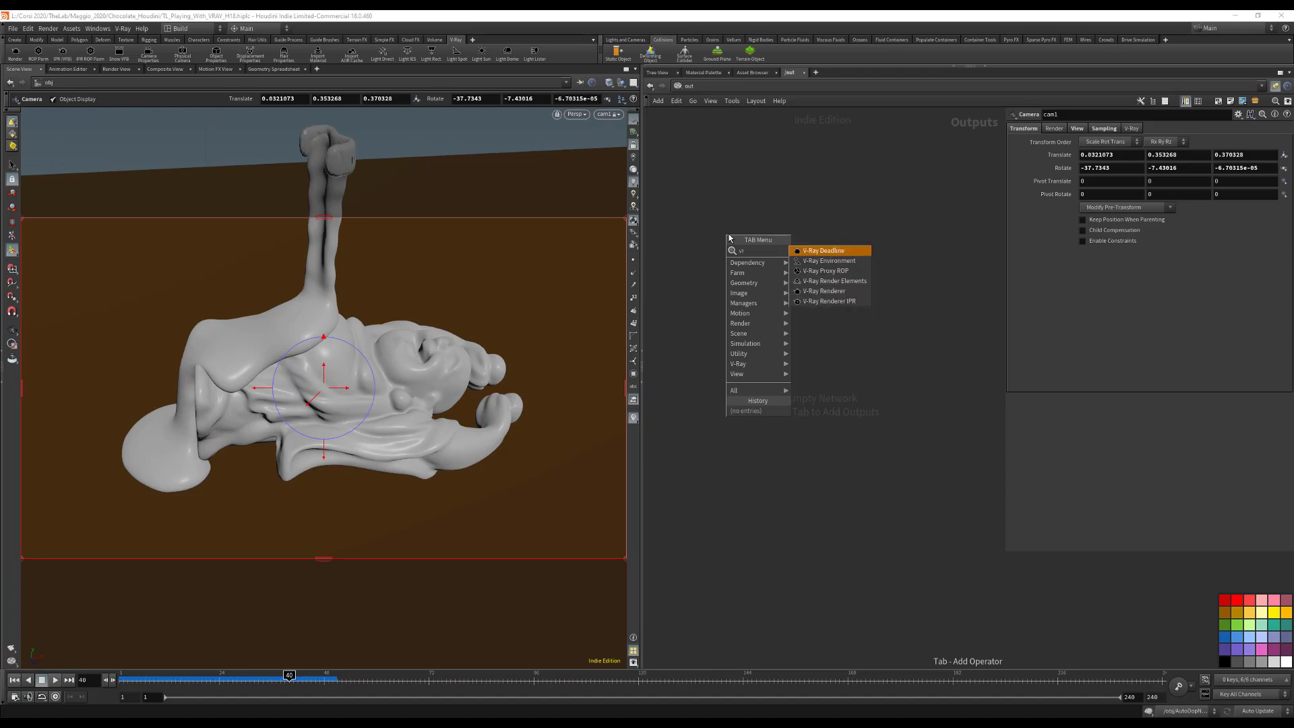
click(834, 301)
click(713, 314)
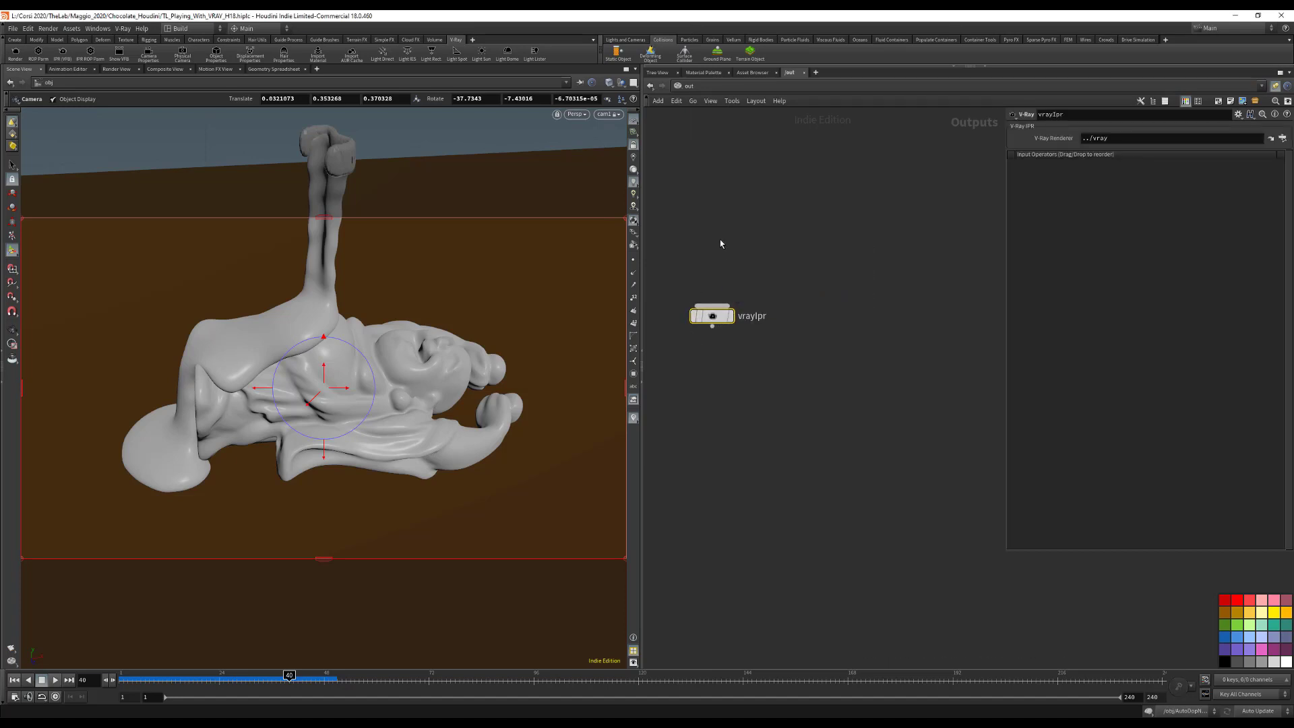
Step: Add a V-Ray Renderer node above the vrayIpr node and review its renderer and export settings
key(Tab)
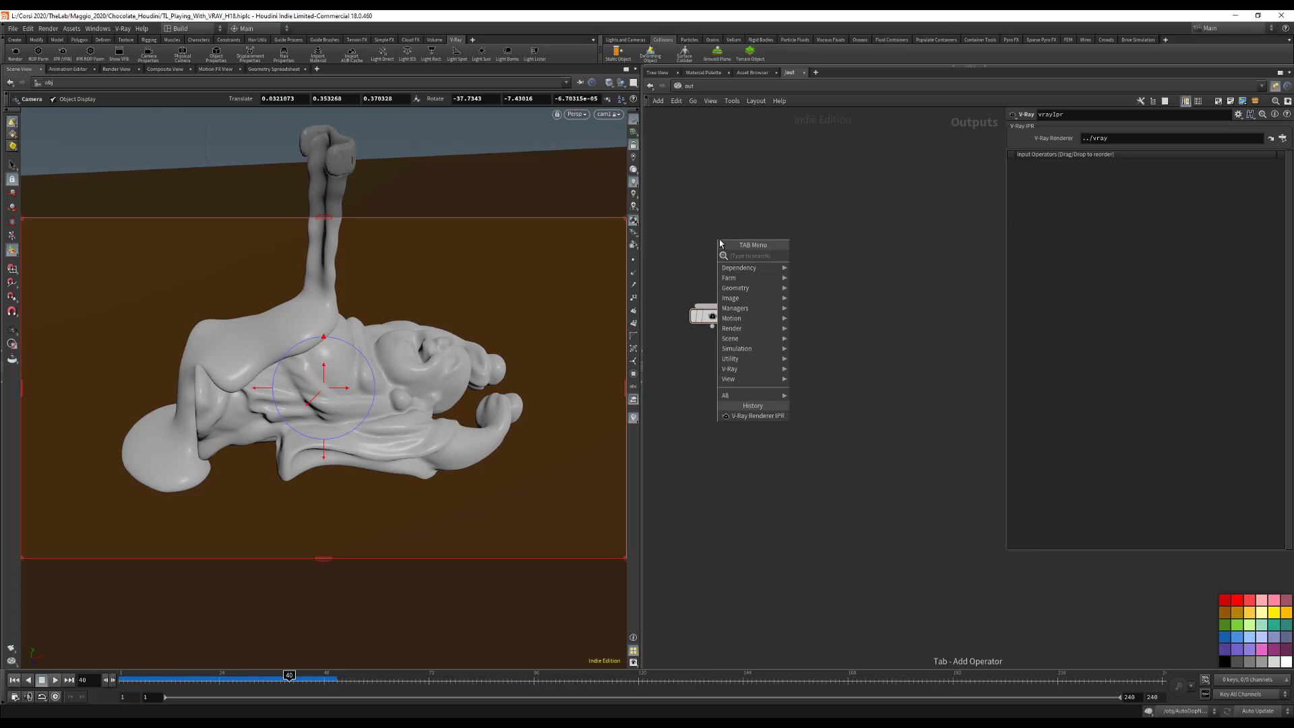
text(vr)
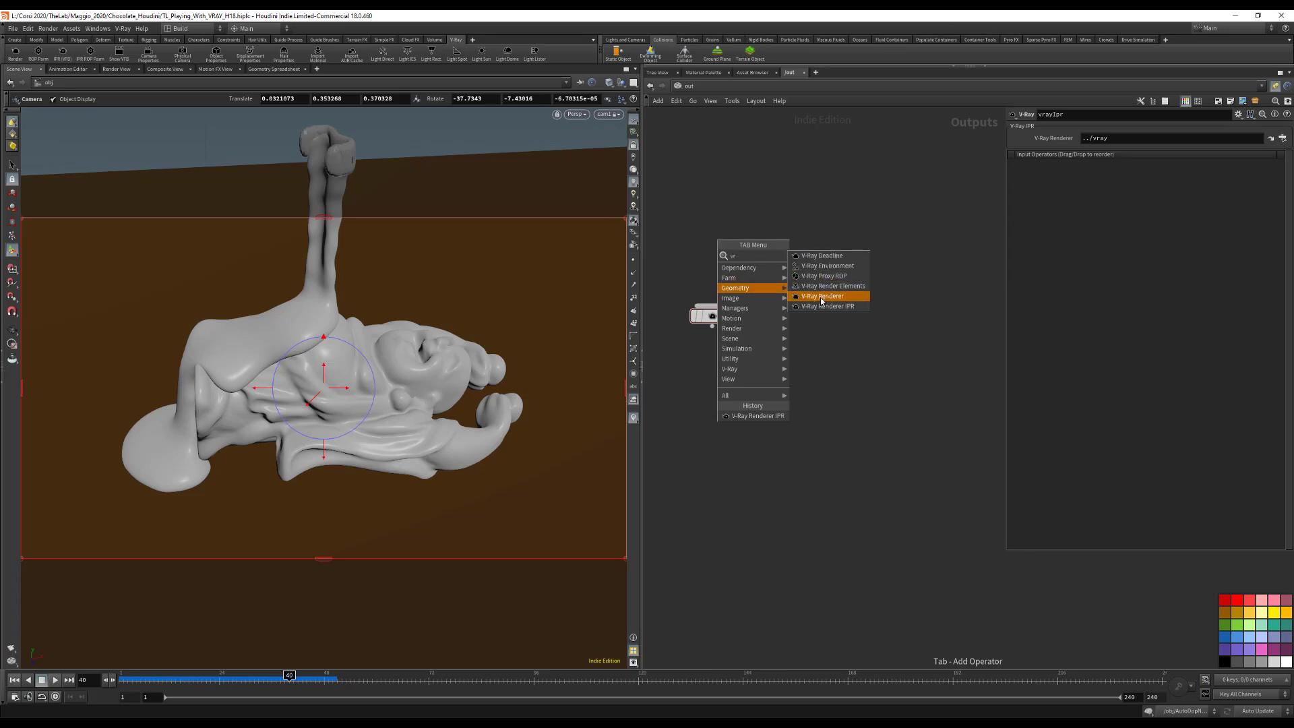
click(822, 297)
click(714, 267)
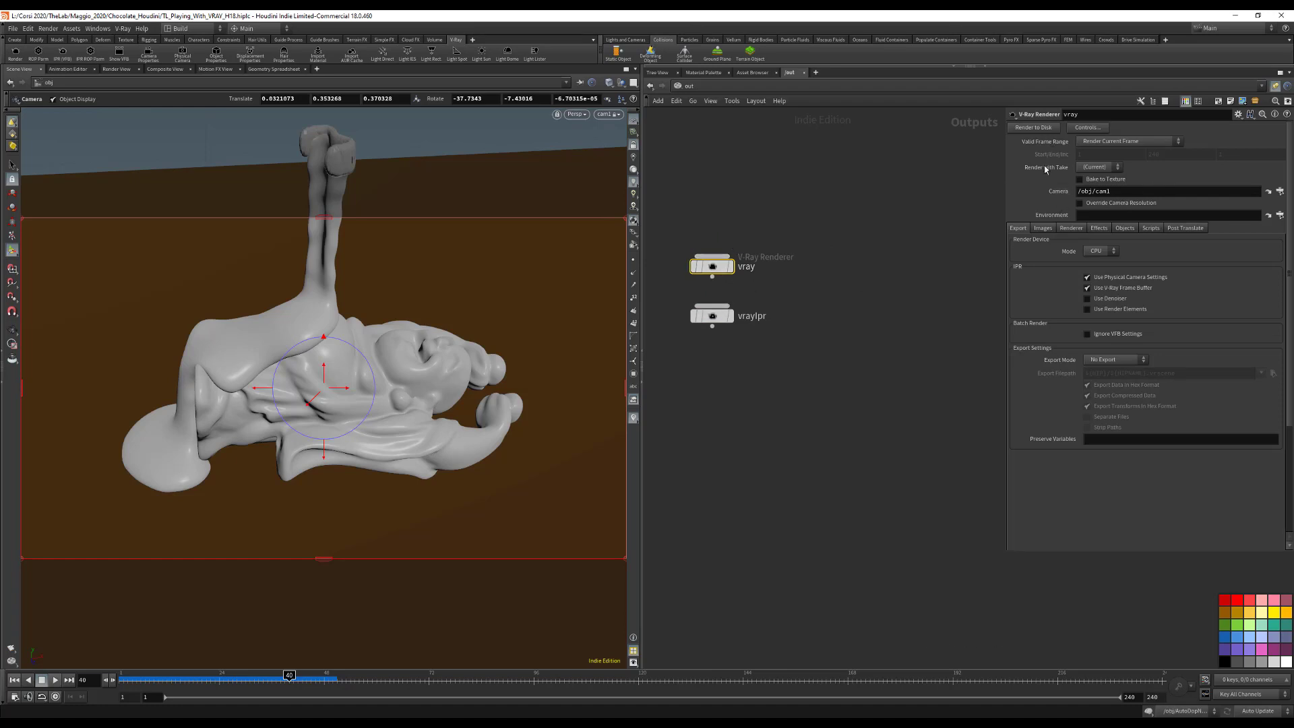
scroll(1035, 233, down, 4)
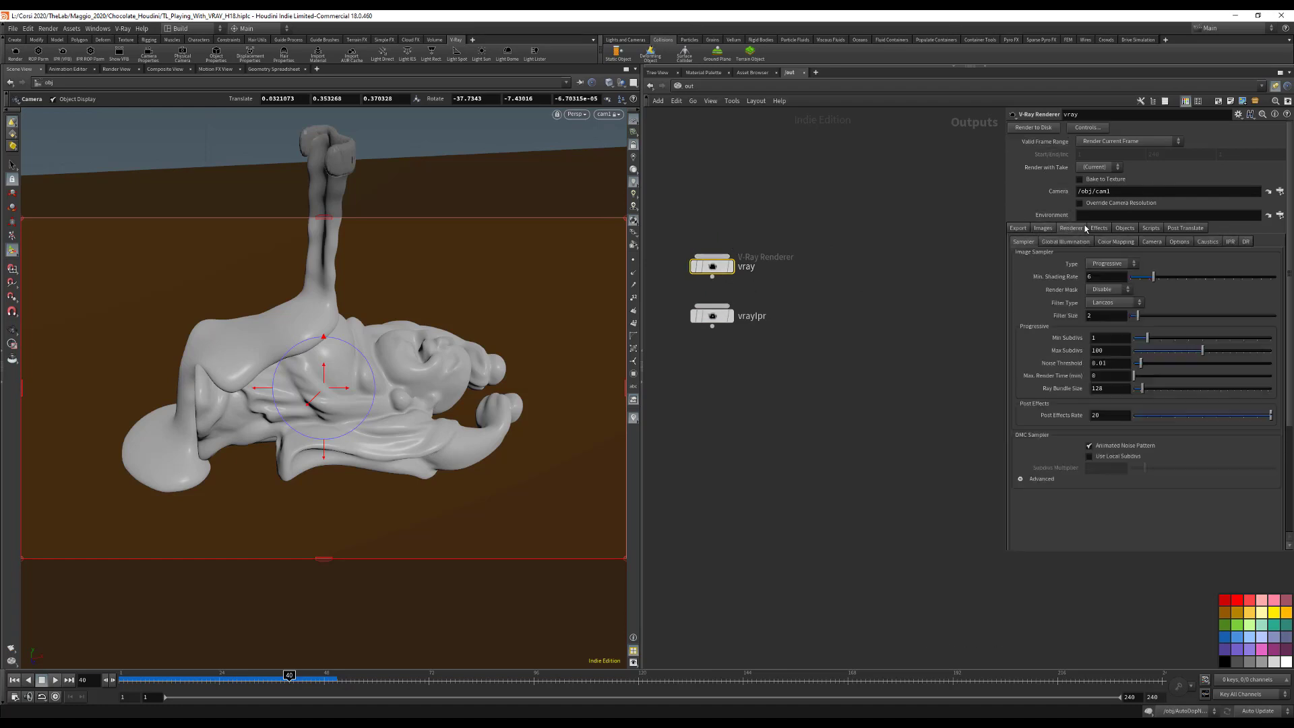
click(1017, 228)
click(712, 318)
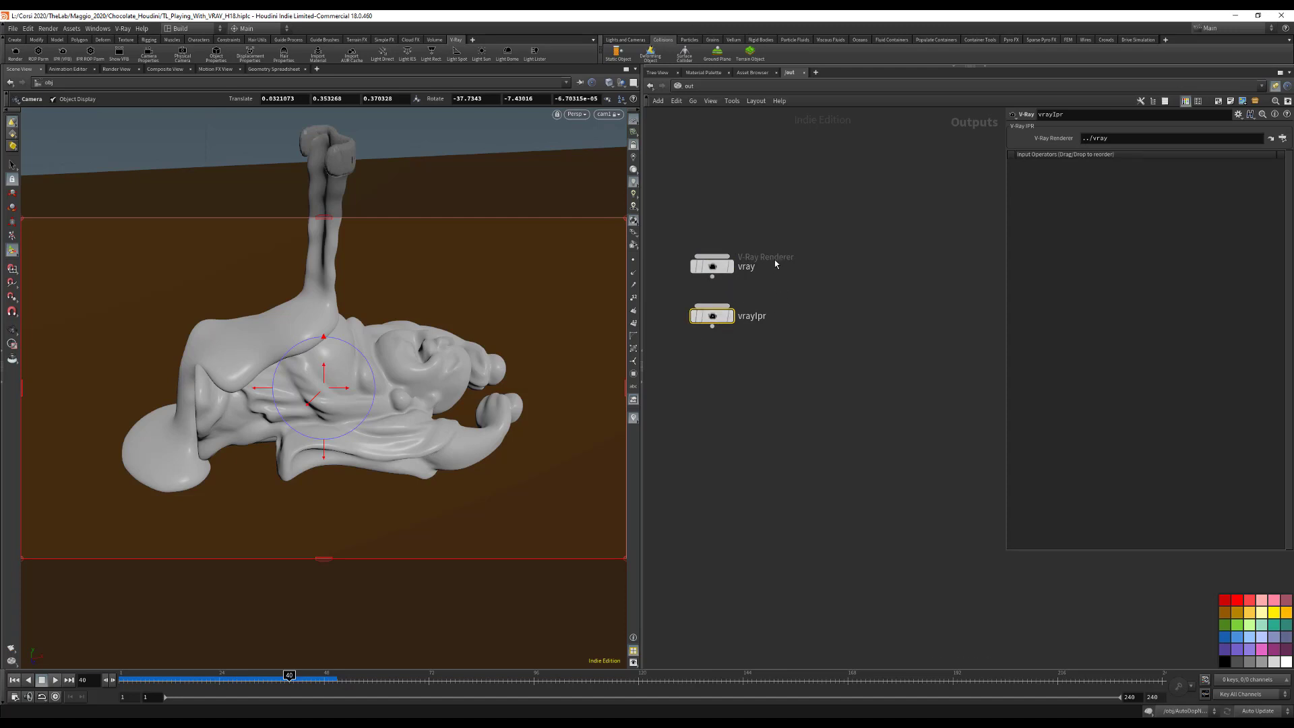
Step: Start an interactive vrayIpr render in the Render View using the /obj/cam1 camera
click(117, 69)
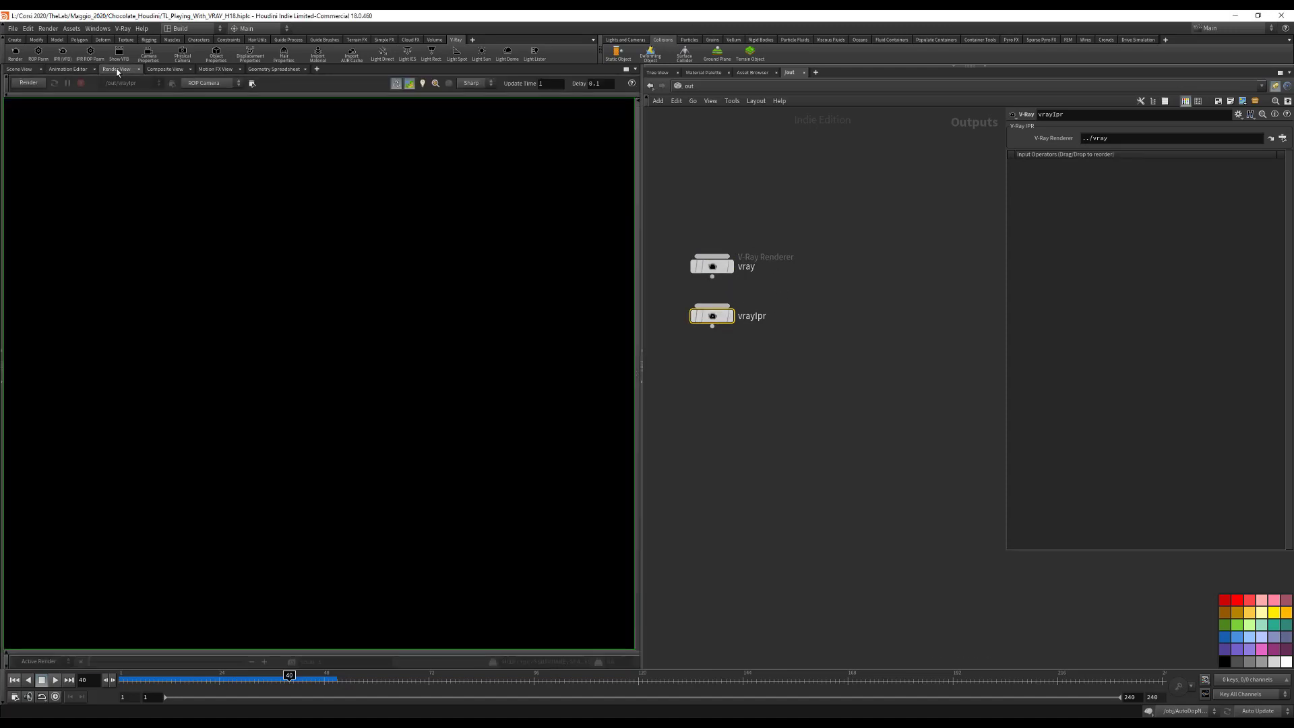
click(201, 82)
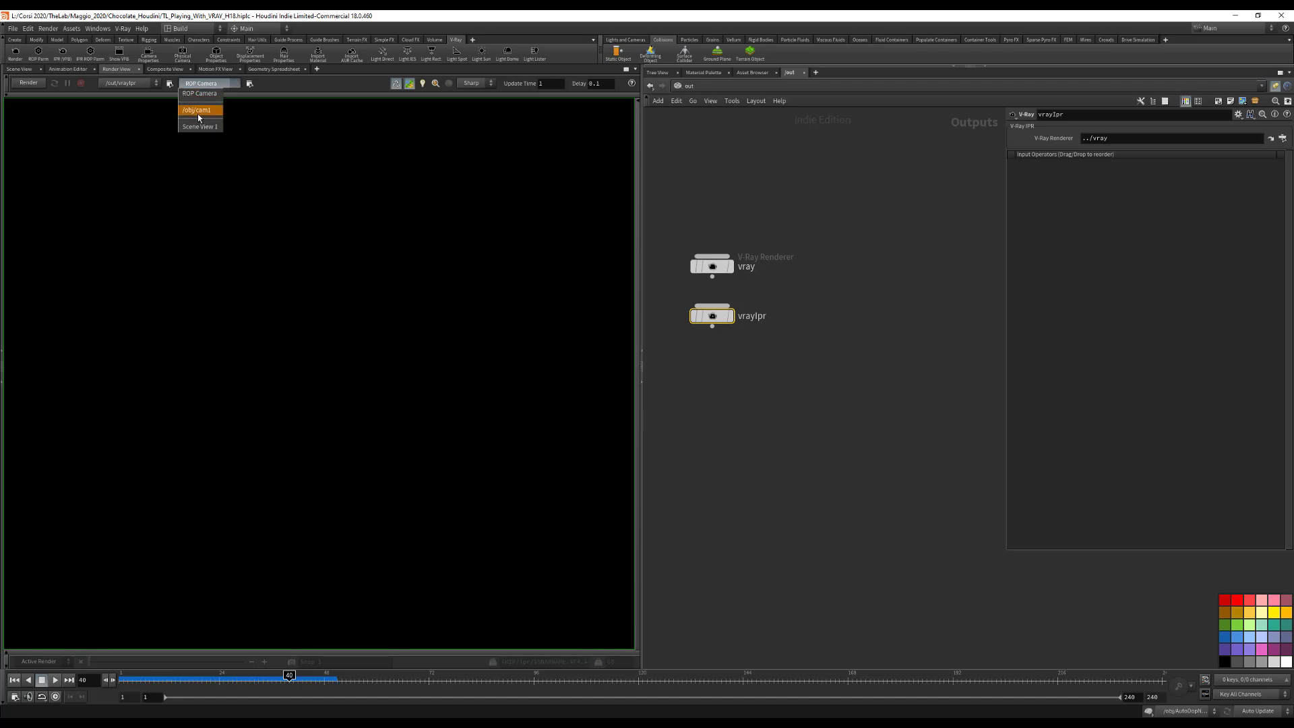
click(197, 111)
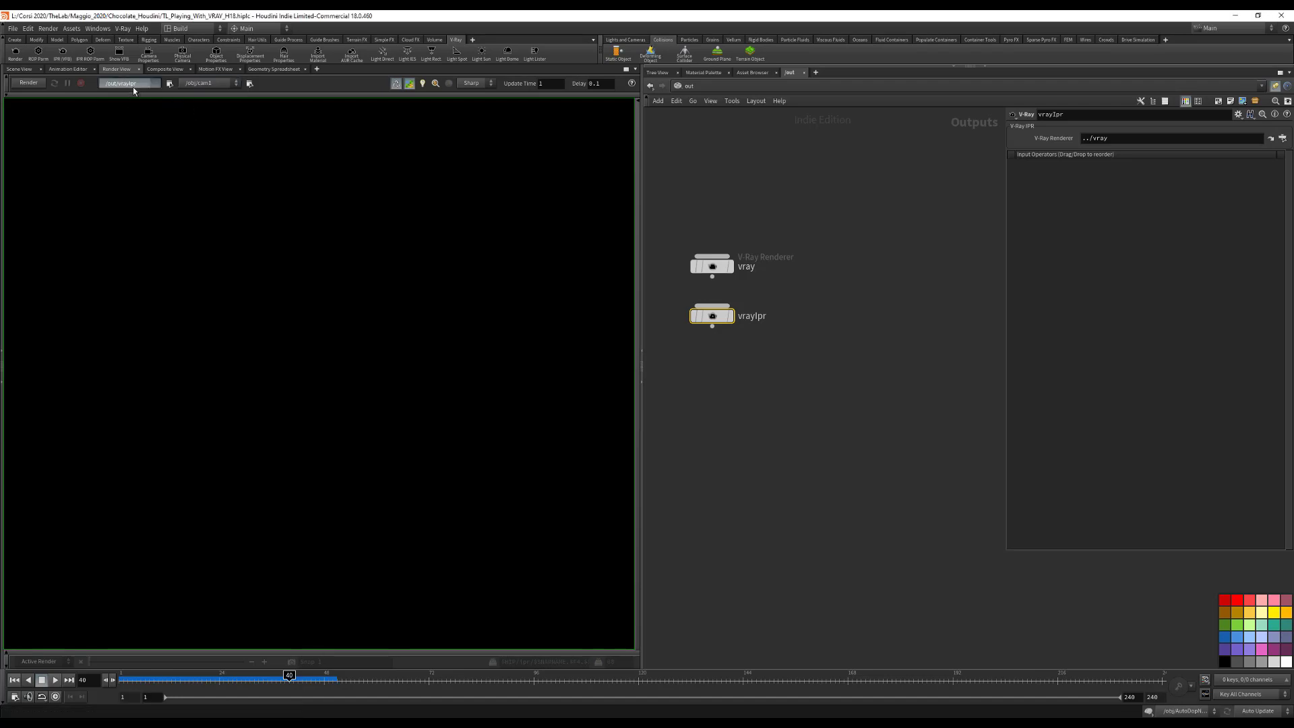
click(37, 83)
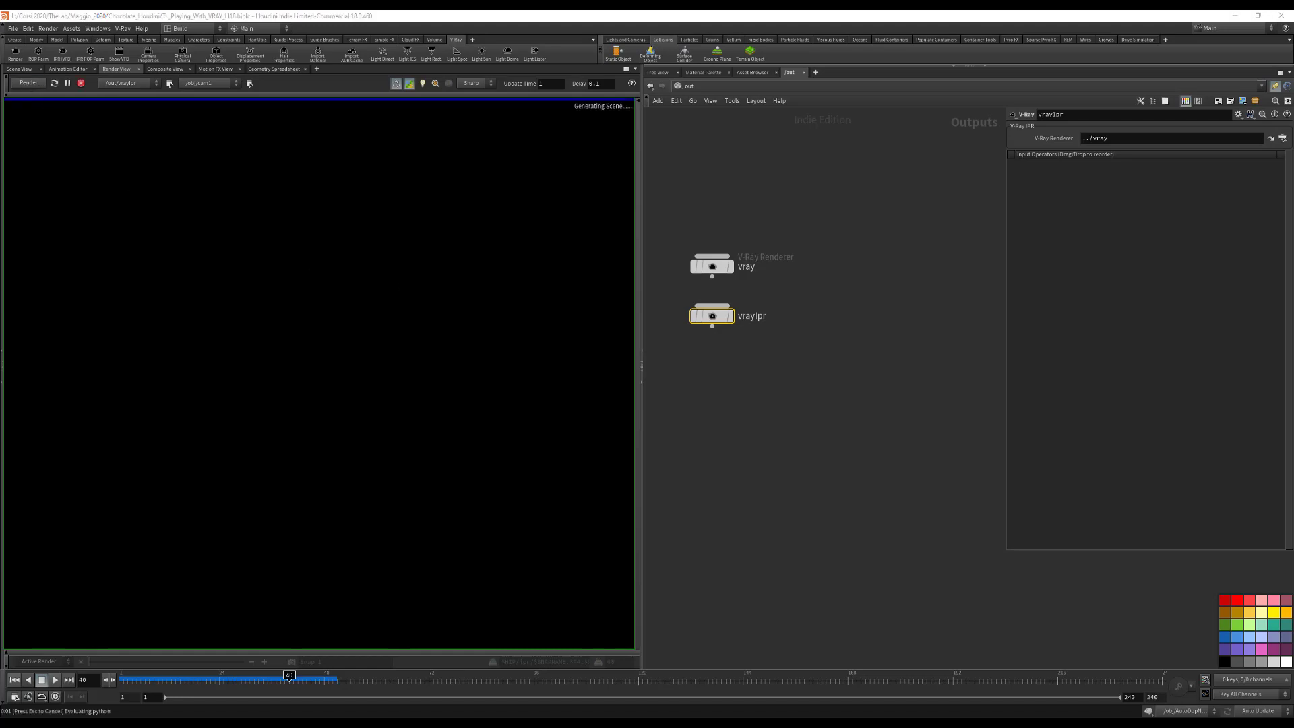
Step: Orbit the scene view around the Buddha statue and move the V-Ray frame buffer clear of the object network
drag(316, 209, 317, 204)
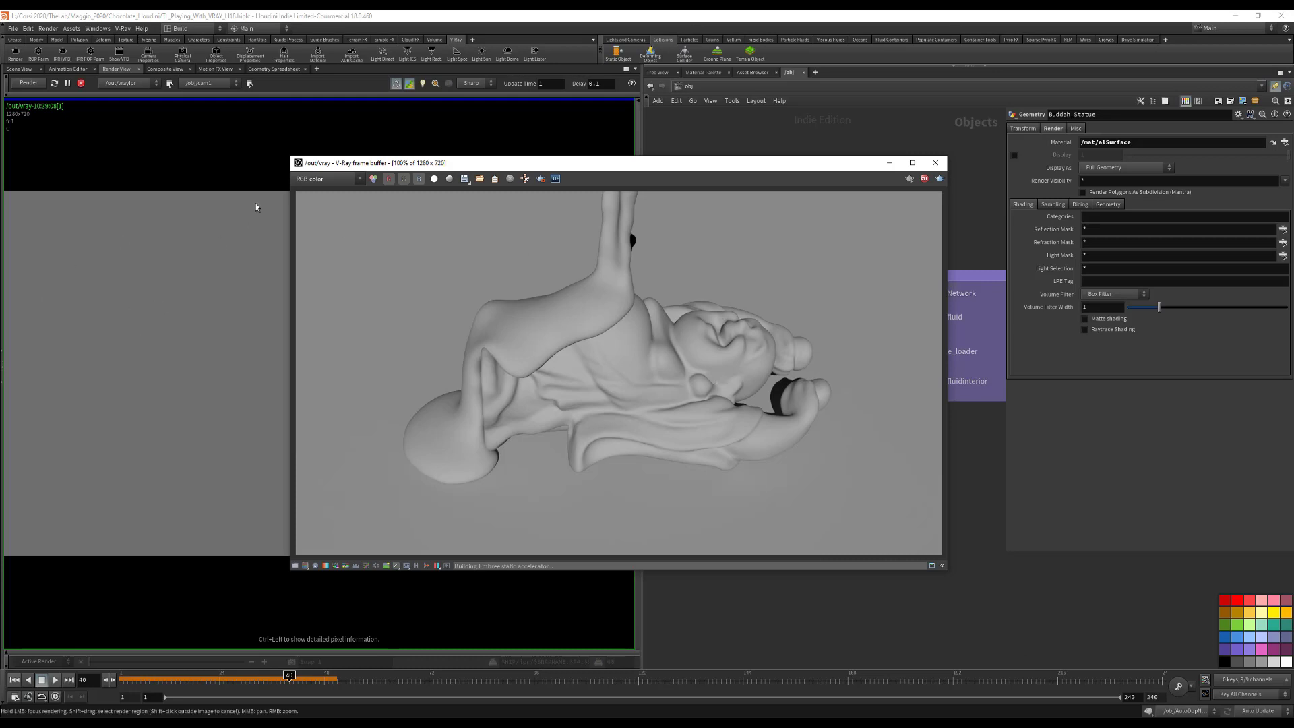
click(19, 68)
alt+drag(173, 387, 200, 368)
key(r)
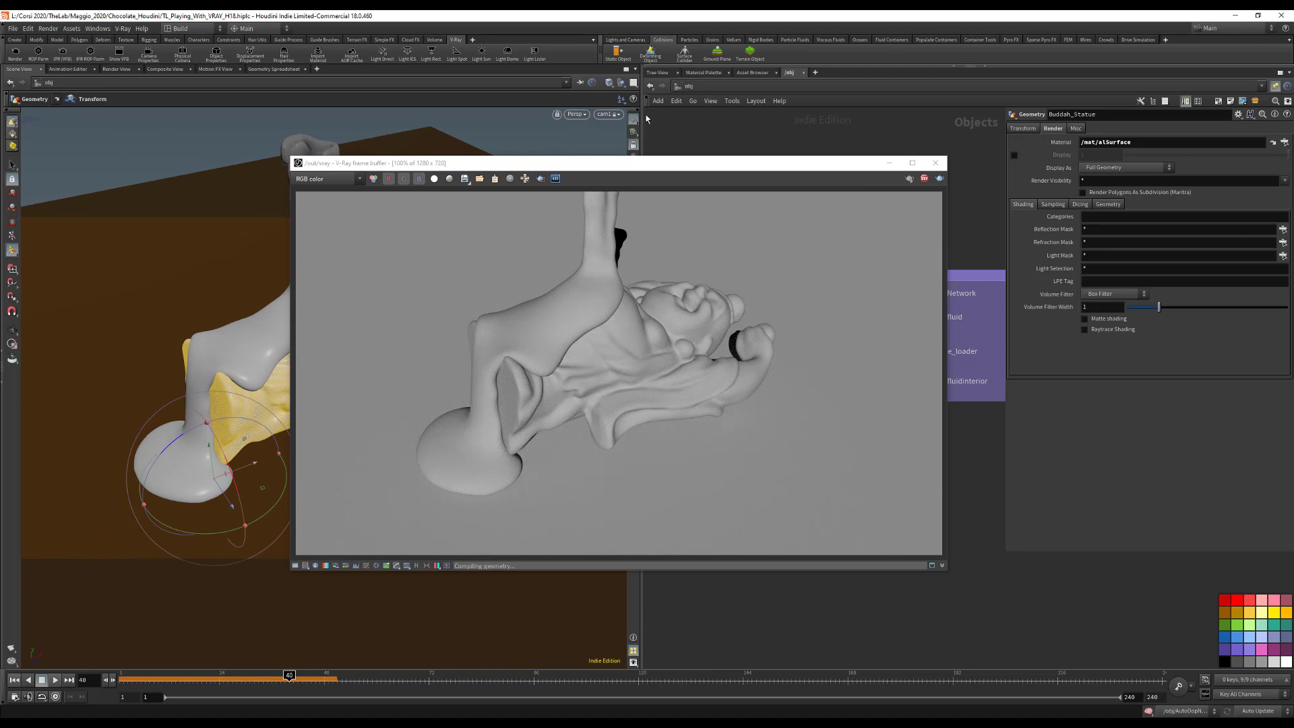
drag(618, 163, 370, 155)
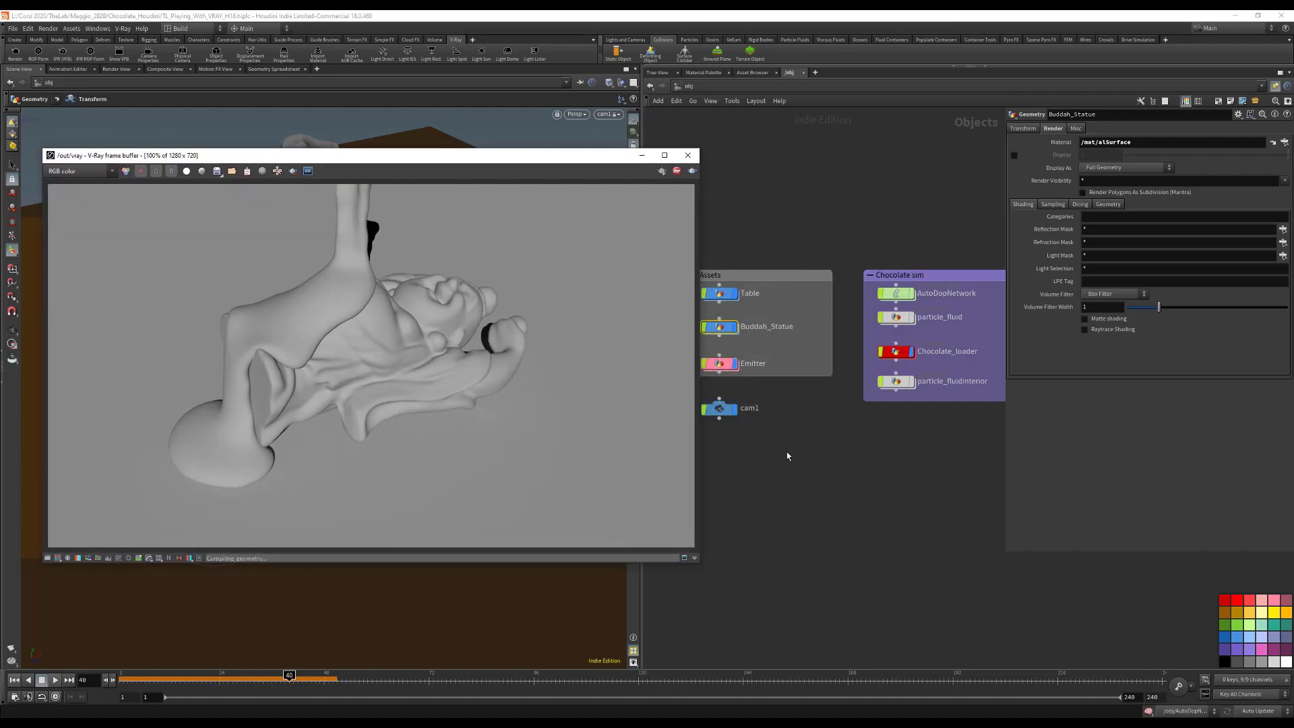
Step: Add a V-Ray Dome Light to the object network and place its node below cam1
key(Tab)
mouse_move(842, 663)
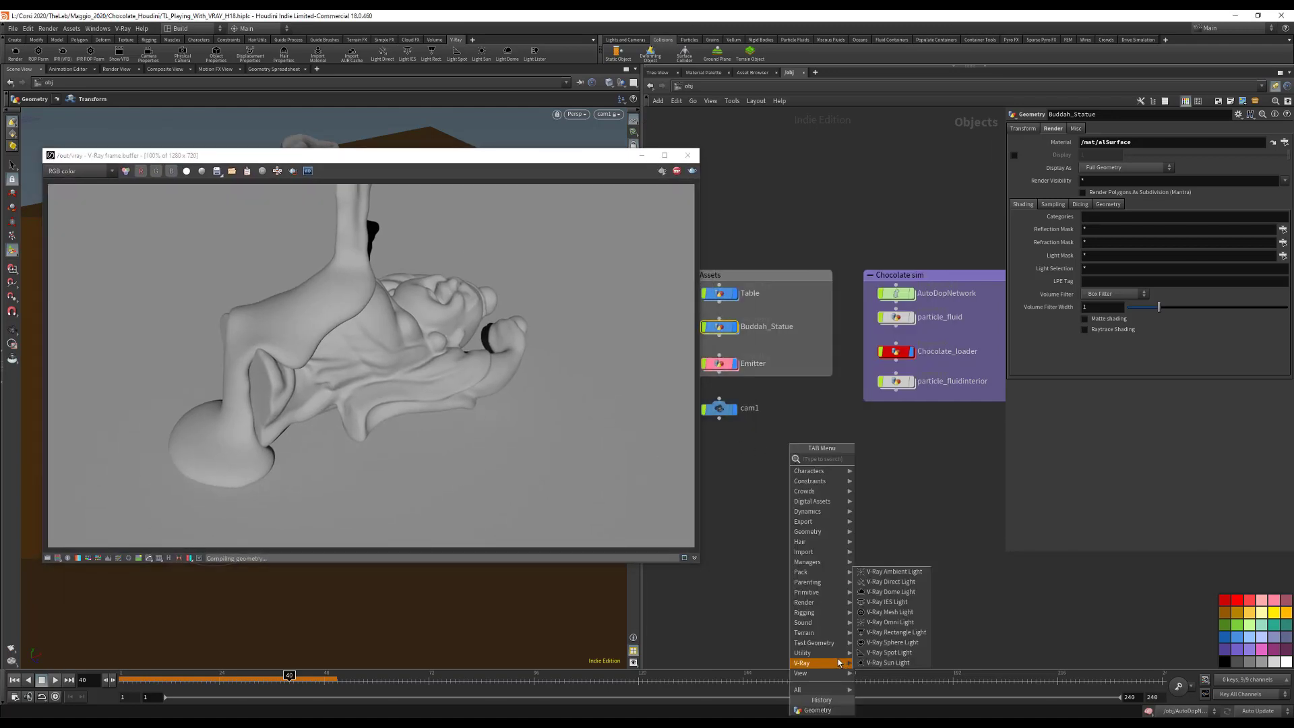
click(911, 583)
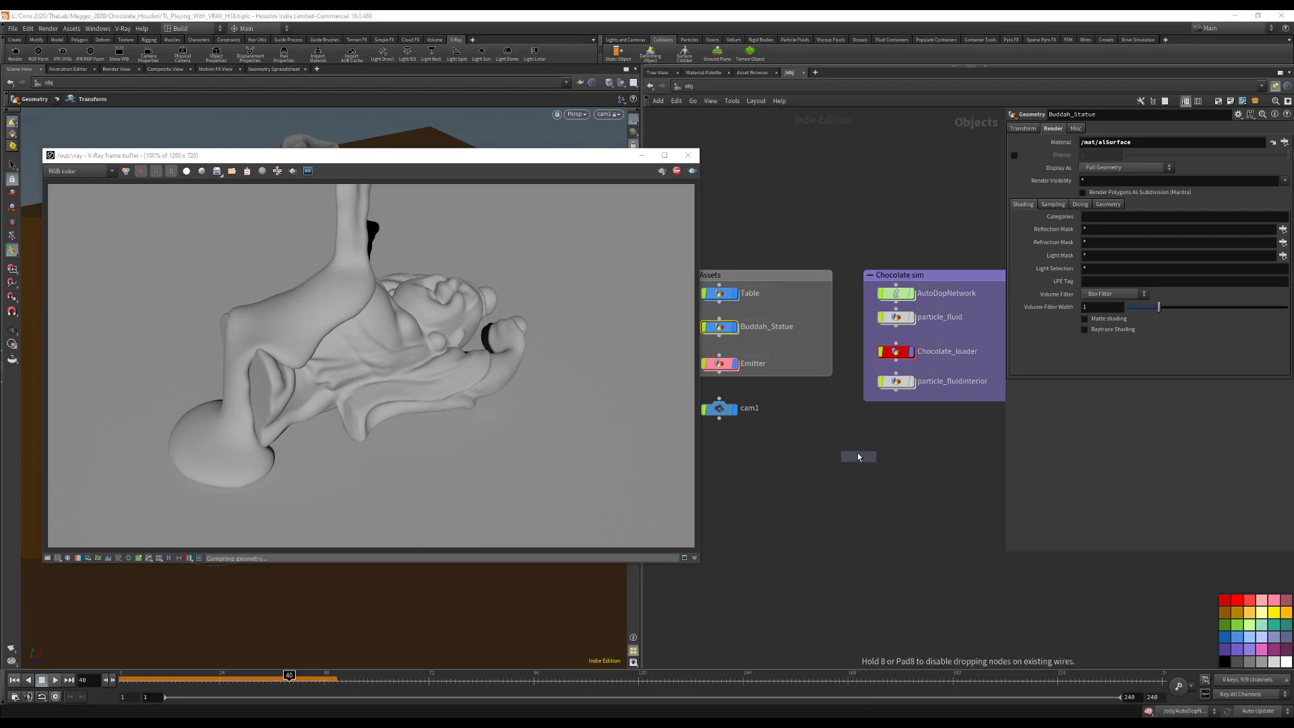
click(798, 417)
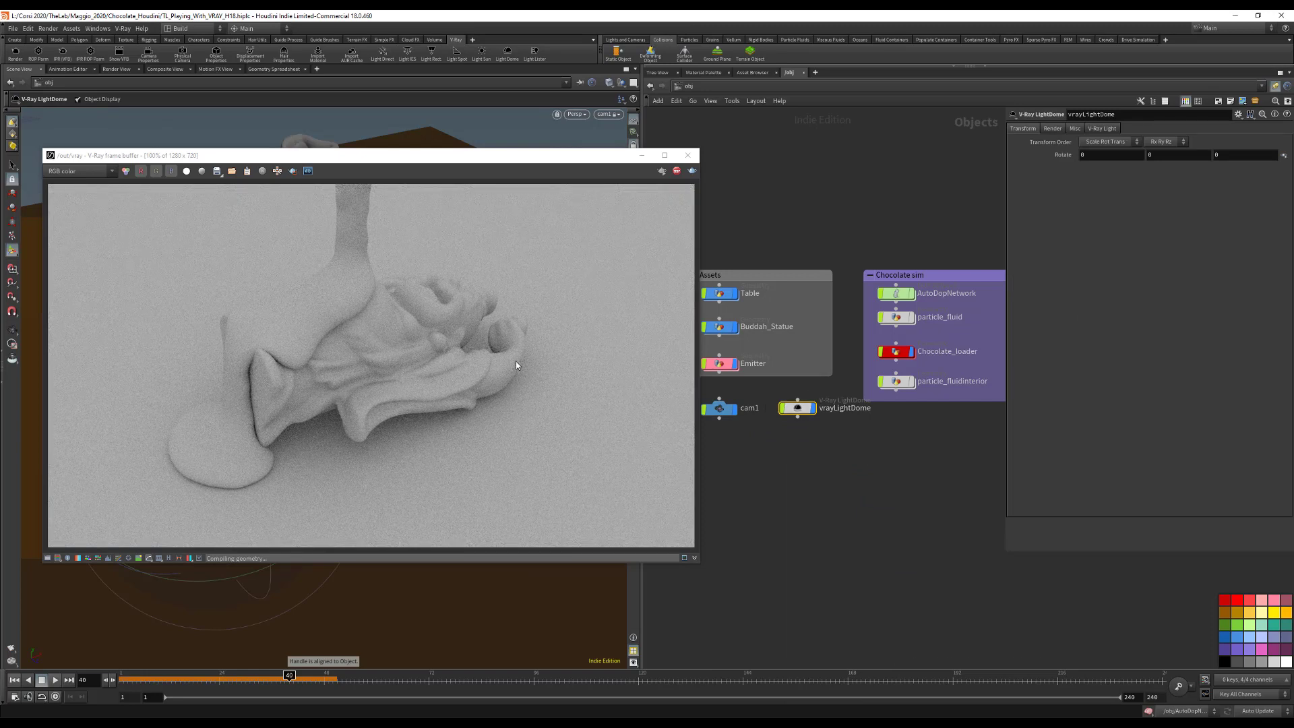
drag(795, 411, 715, 450)
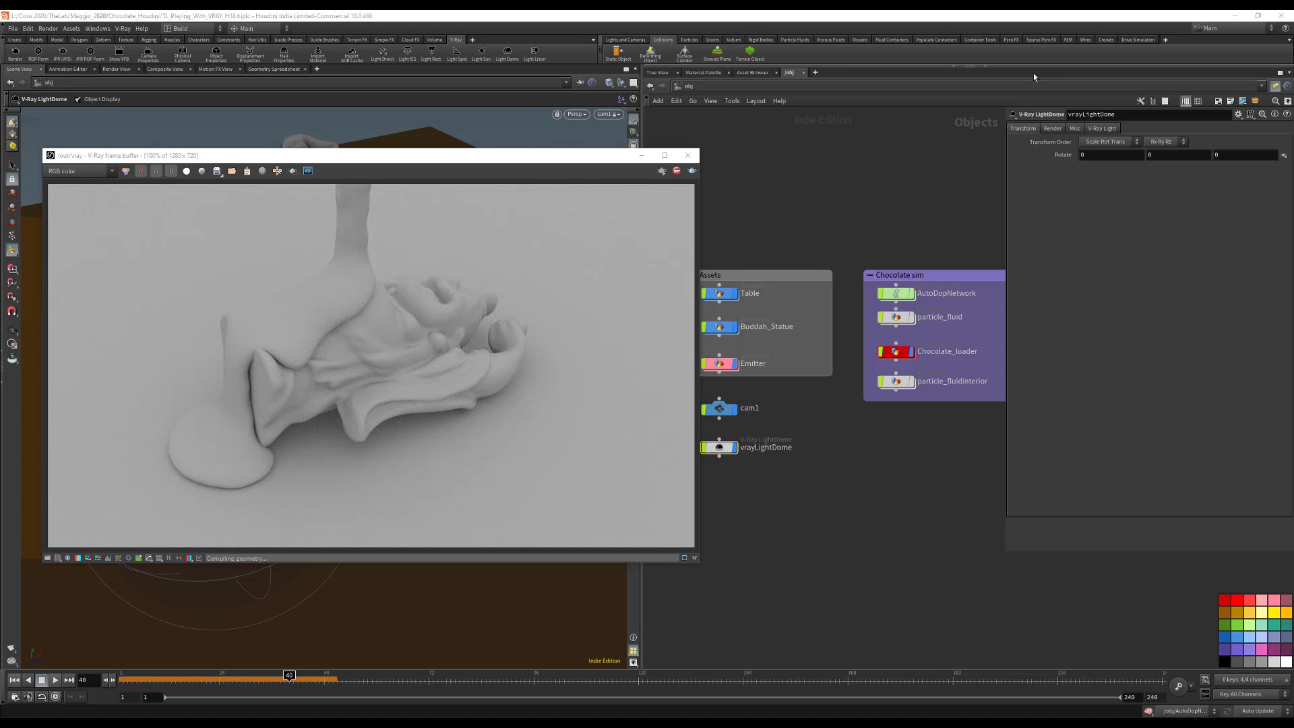
Step: Enable the Dome Spherical option in the V-Ray light settings of the dome light
click(1052, 128)
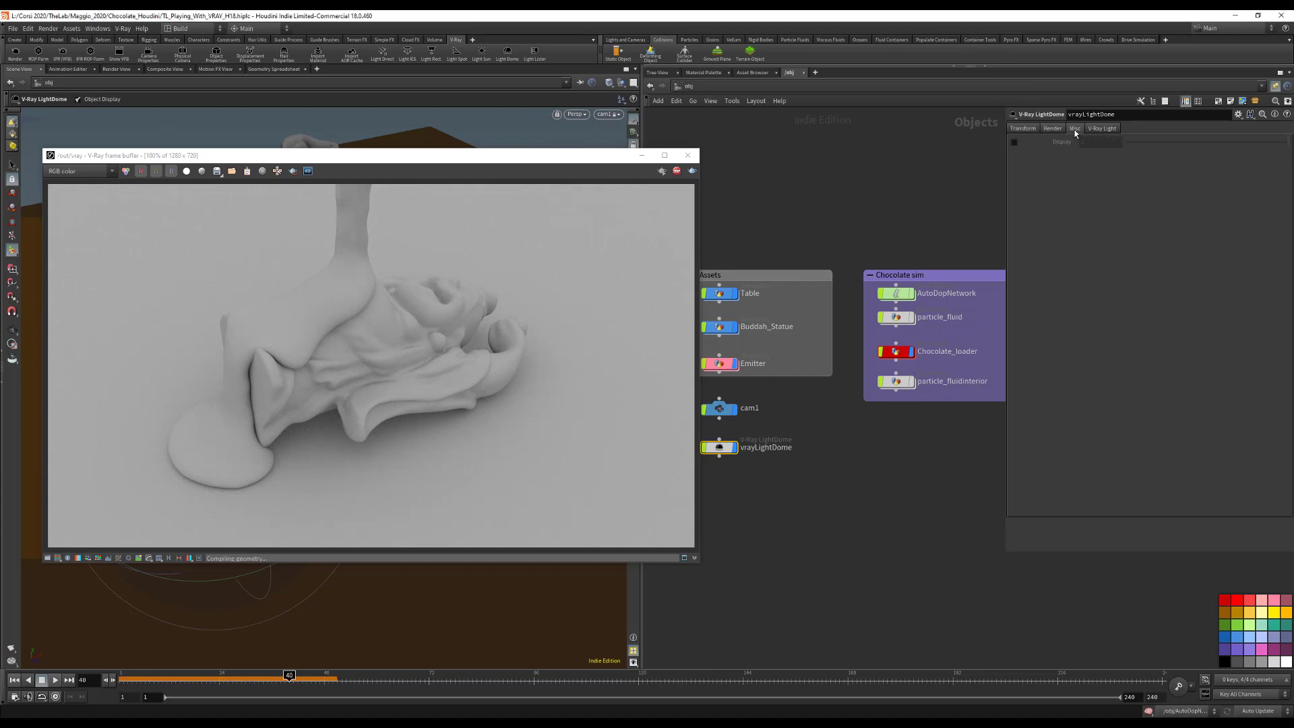
click(1075, 128)
click(1110, 130)
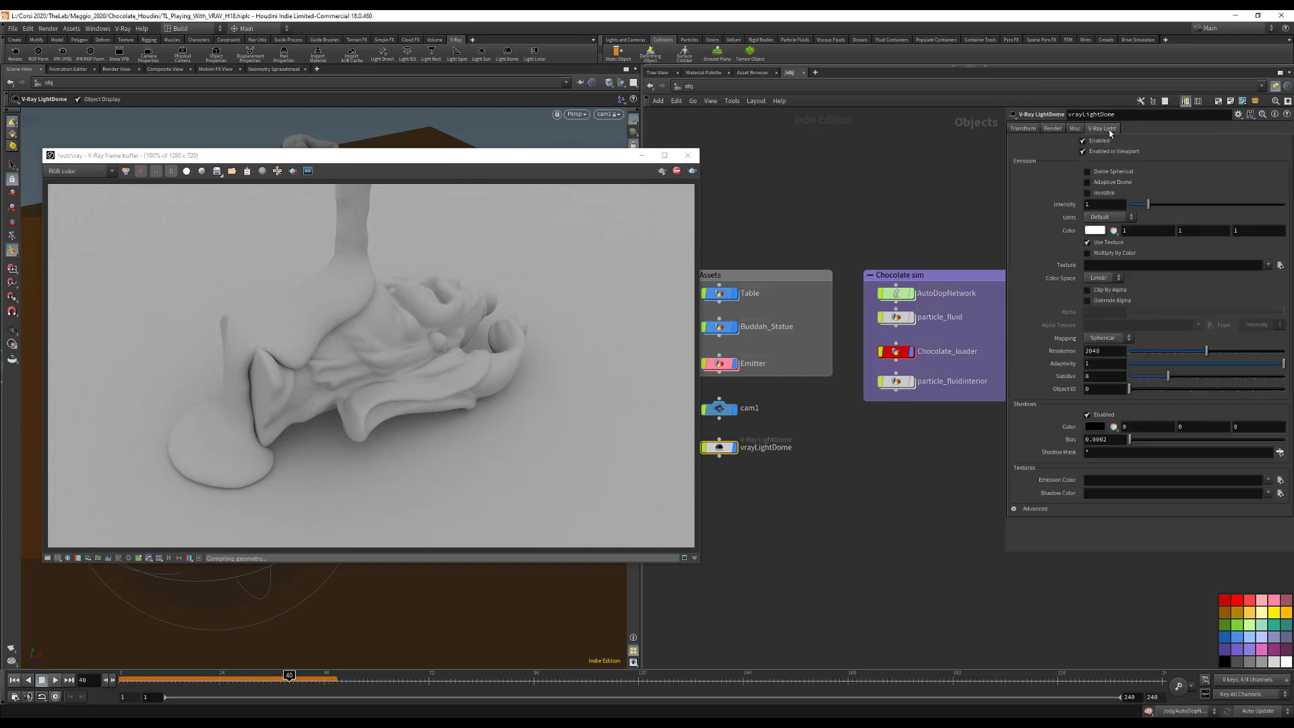
click(1035, 129)
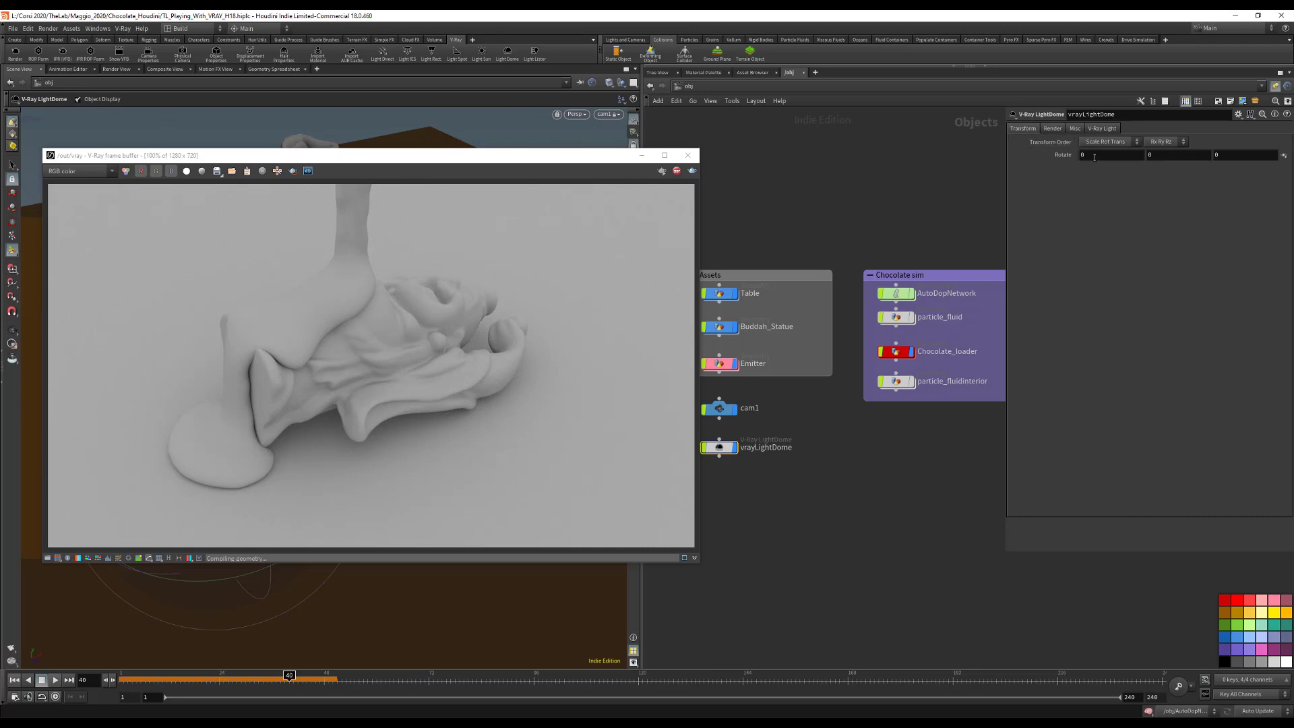
click(1105, 130)
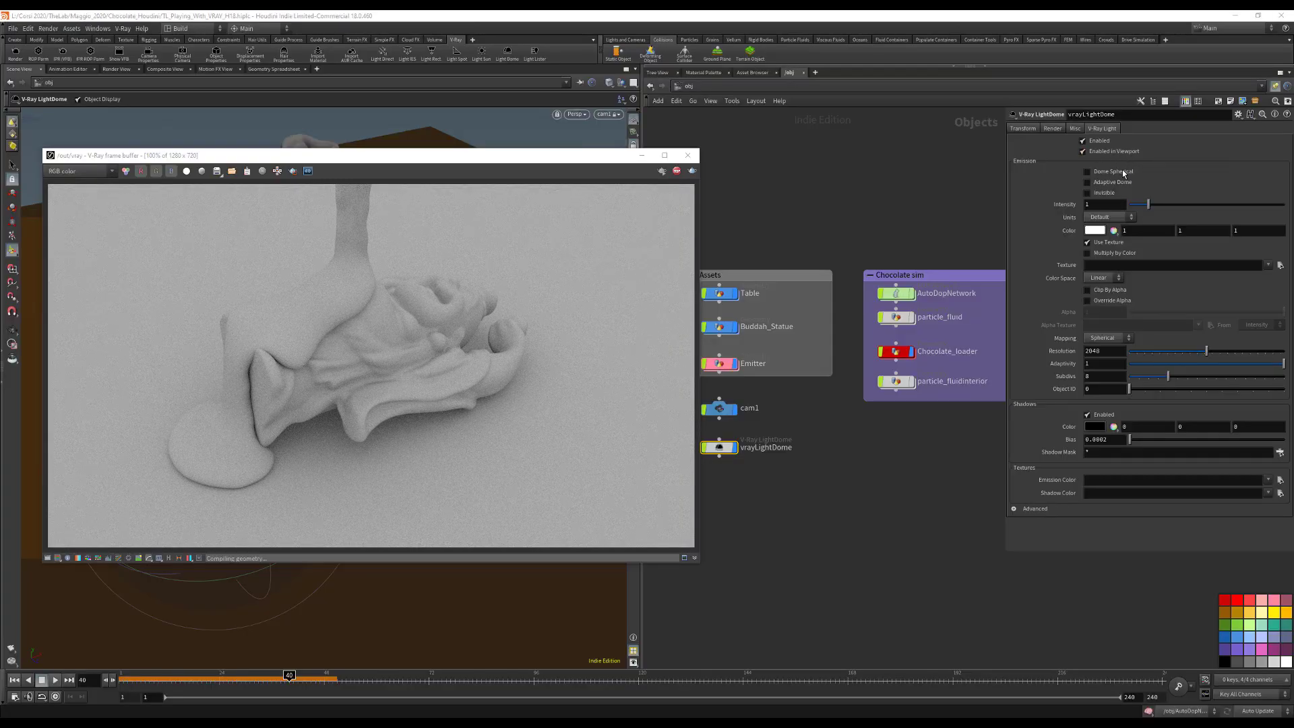
click(1105, 172)
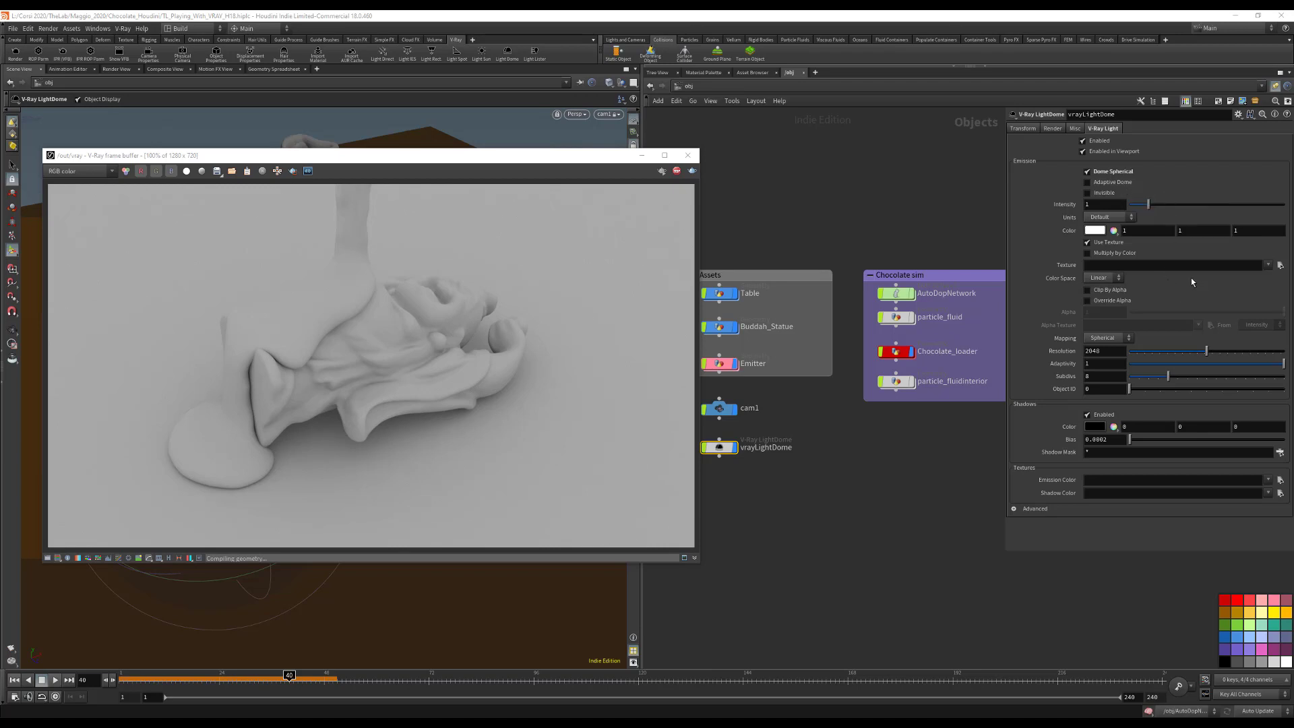
Step: Load the TL_TG_Sky_Pack_01_halfFloat.exr sky image from E:/Corso_Clarisse/Sessione_English_May_2019 as the dome light's texture
click(1279, 265)
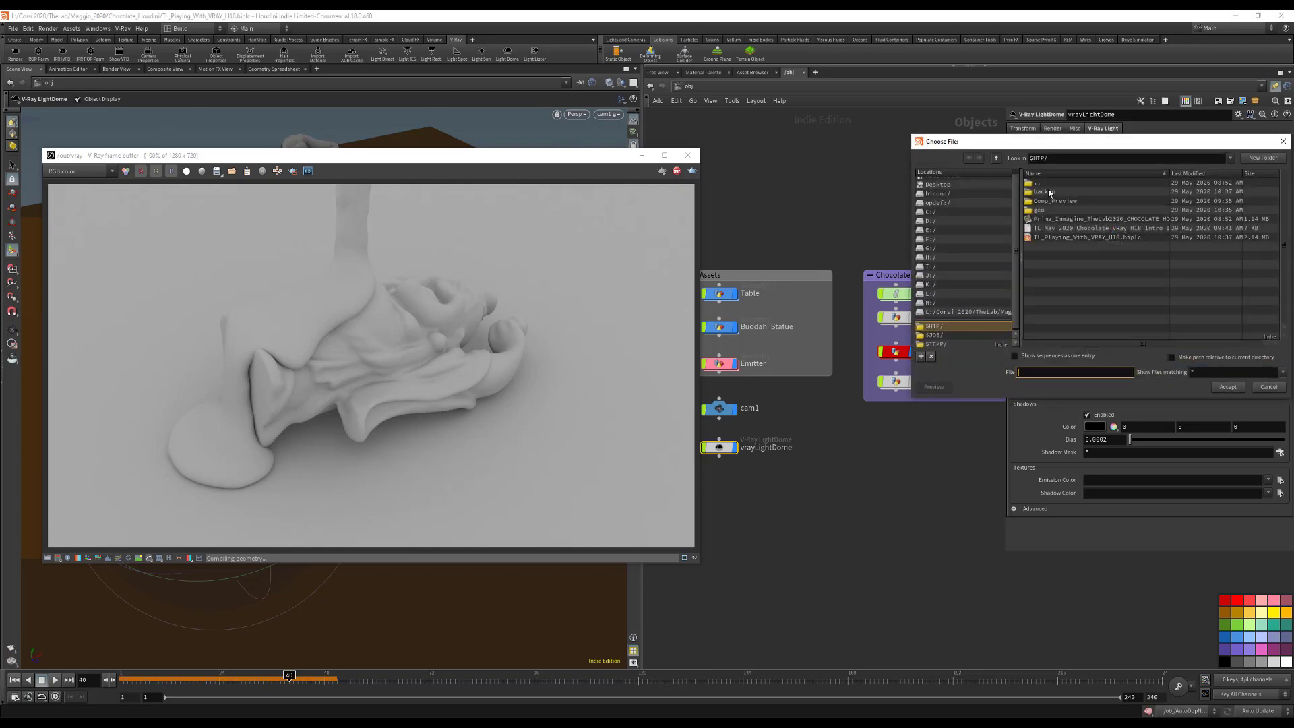
click(930, 230)
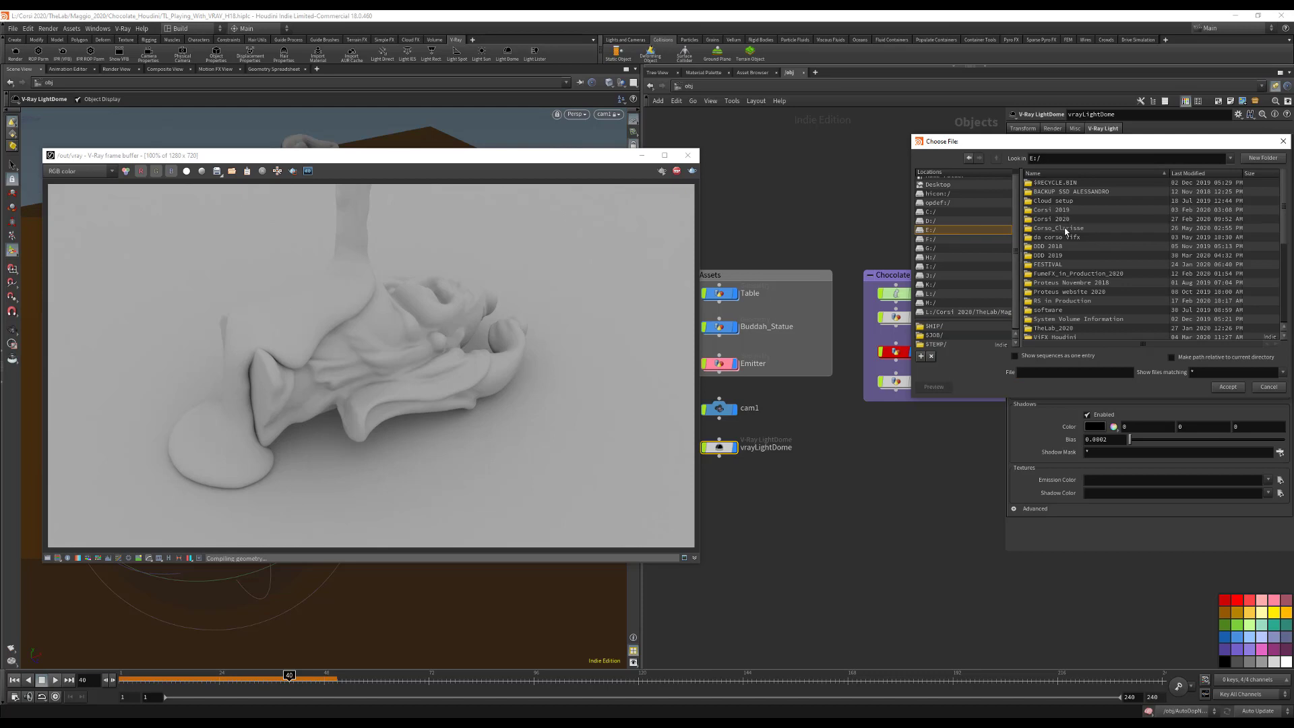
double_click(1072, 231)
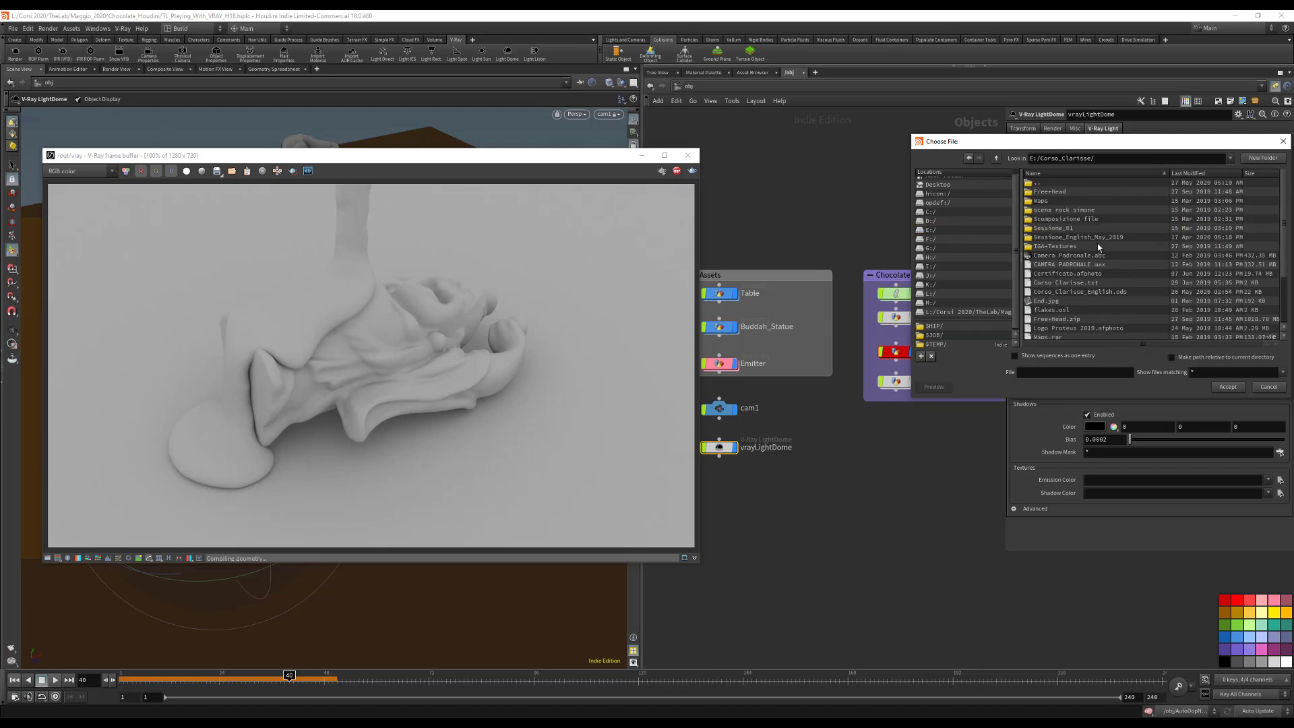
double_click(1097, 236)
scroll(1098, 307, down, 2)
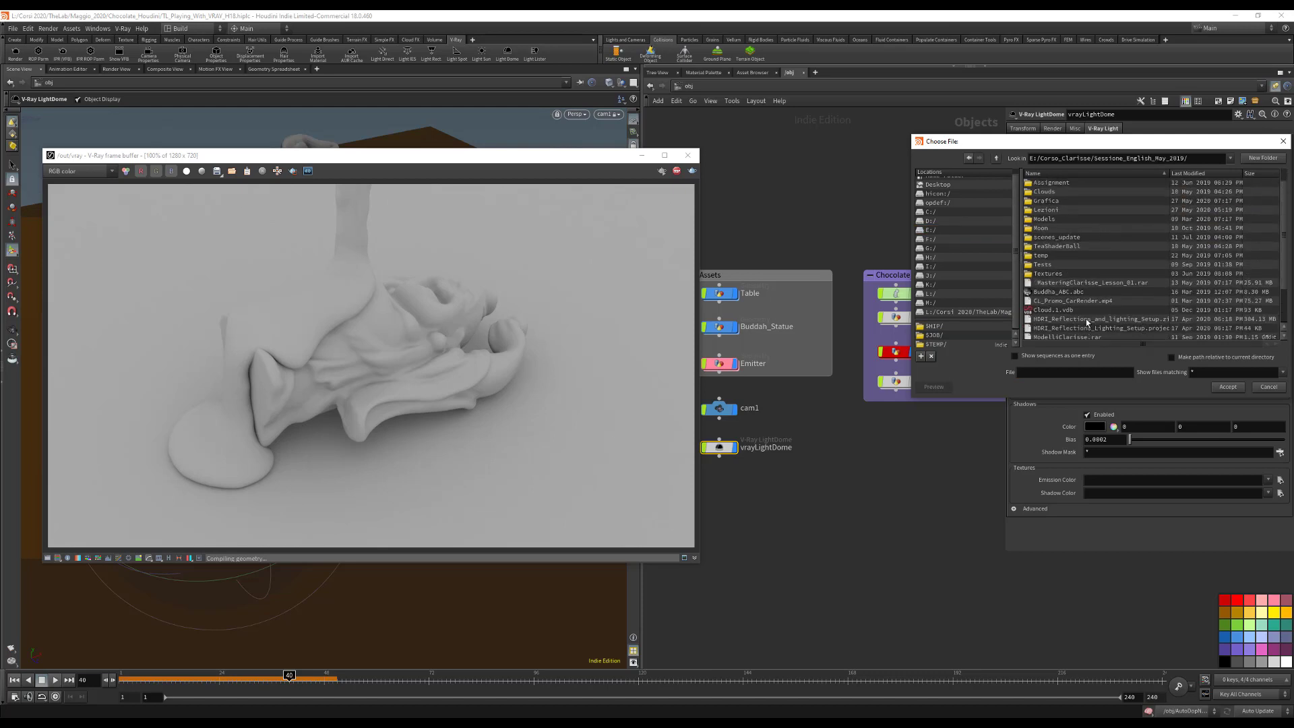
scroll(1073, 325, down, 2)
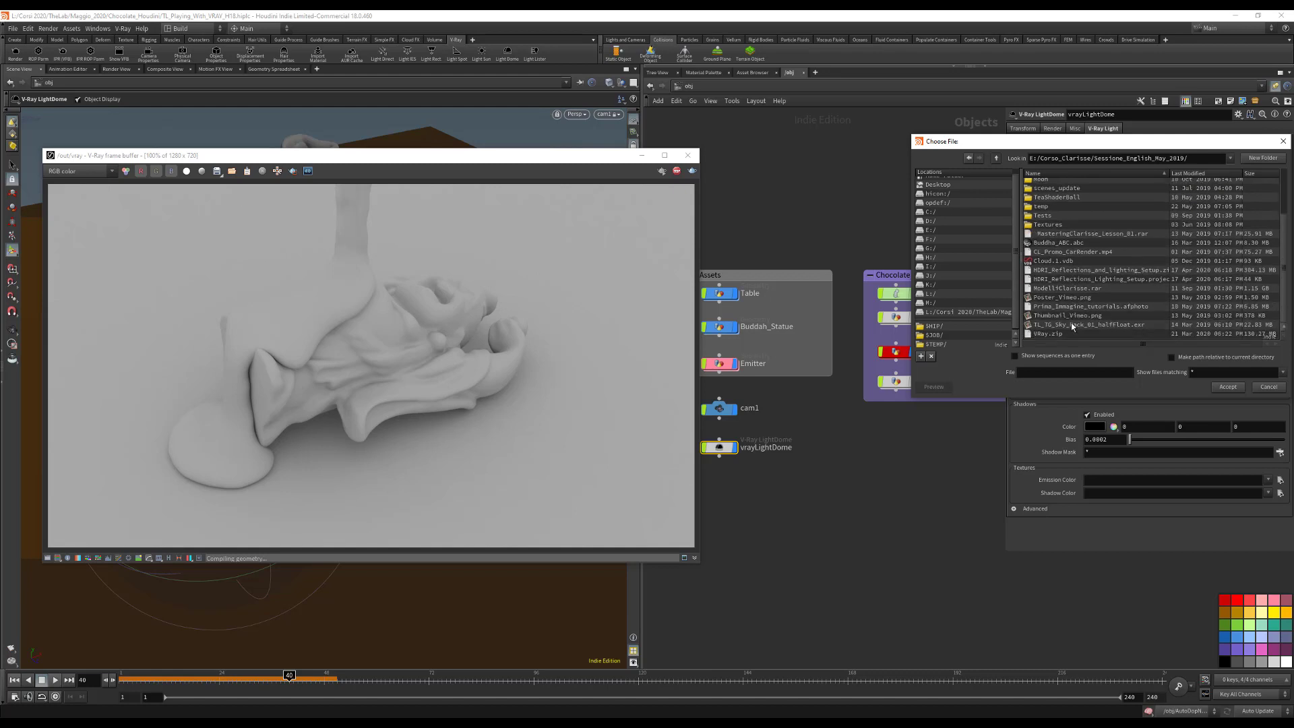
click(1076, 325)
click(1226, 387)
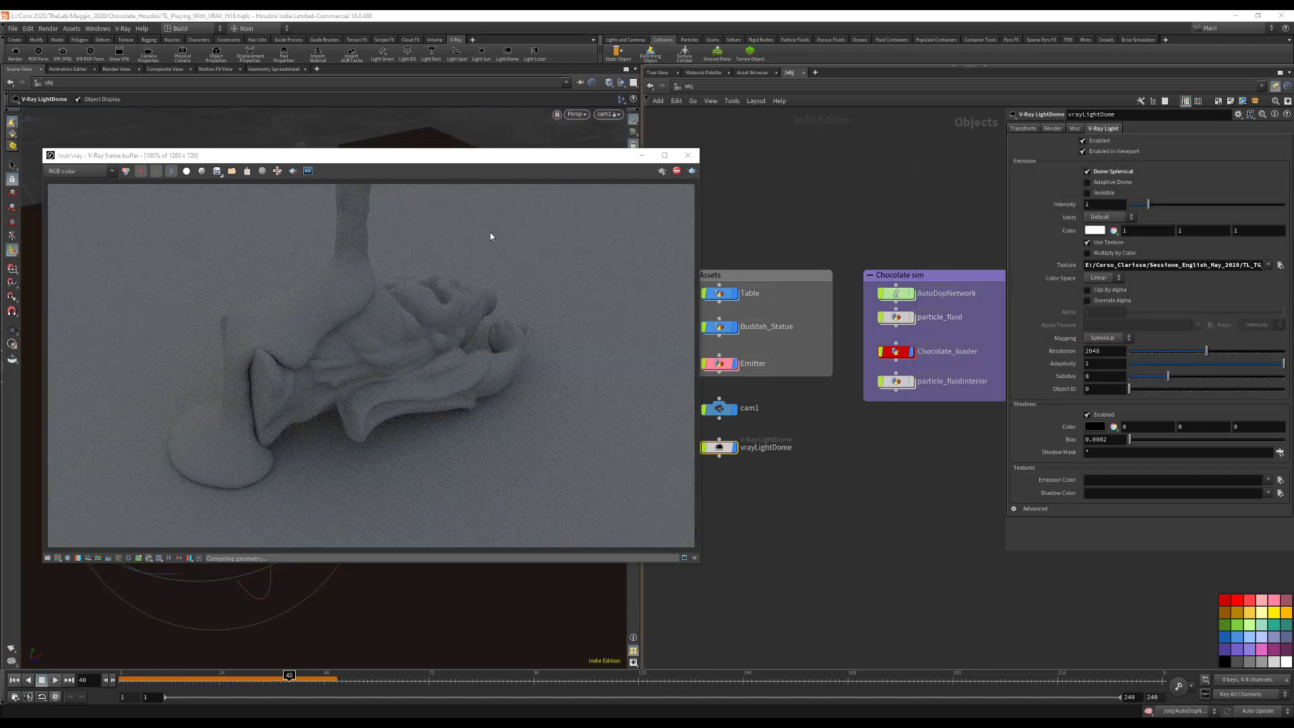
Step: Inspect the sky texture behind the statue from a lower camera angle, then return to a higher view of the statue
drag(520, 157, 1070, 129)
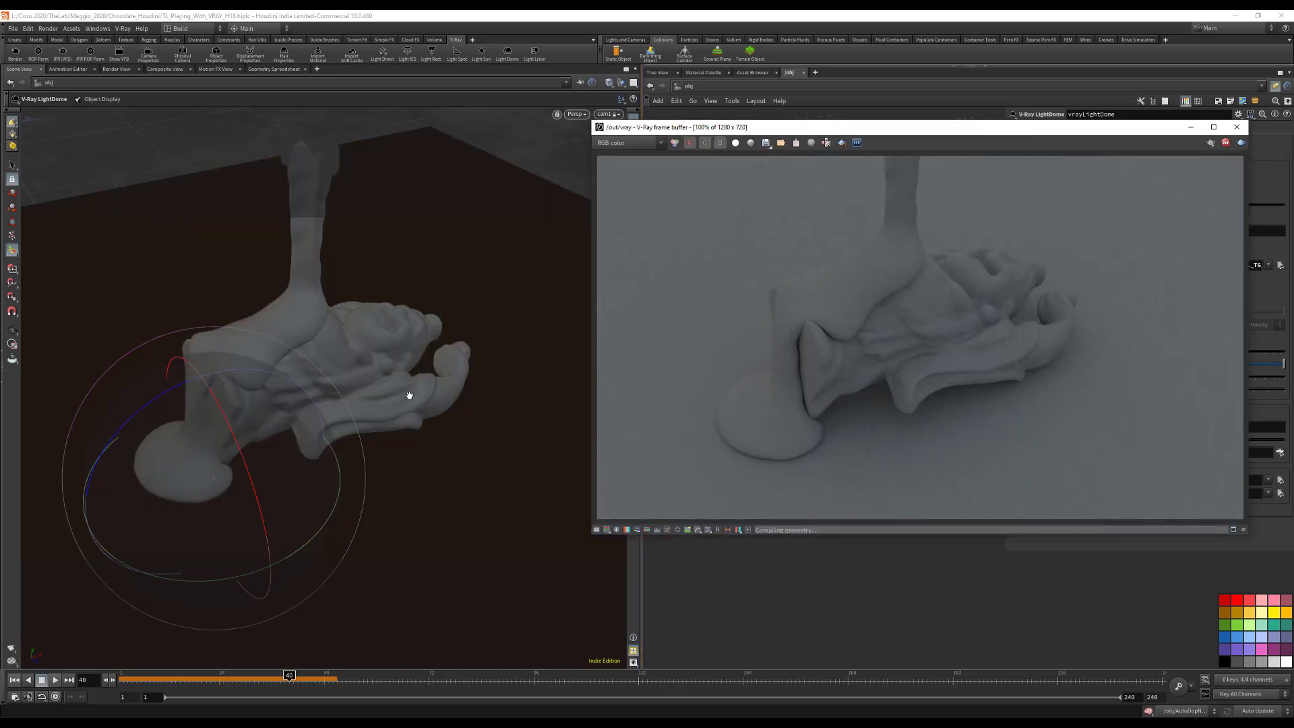
drag(409, 395, 369, 349)
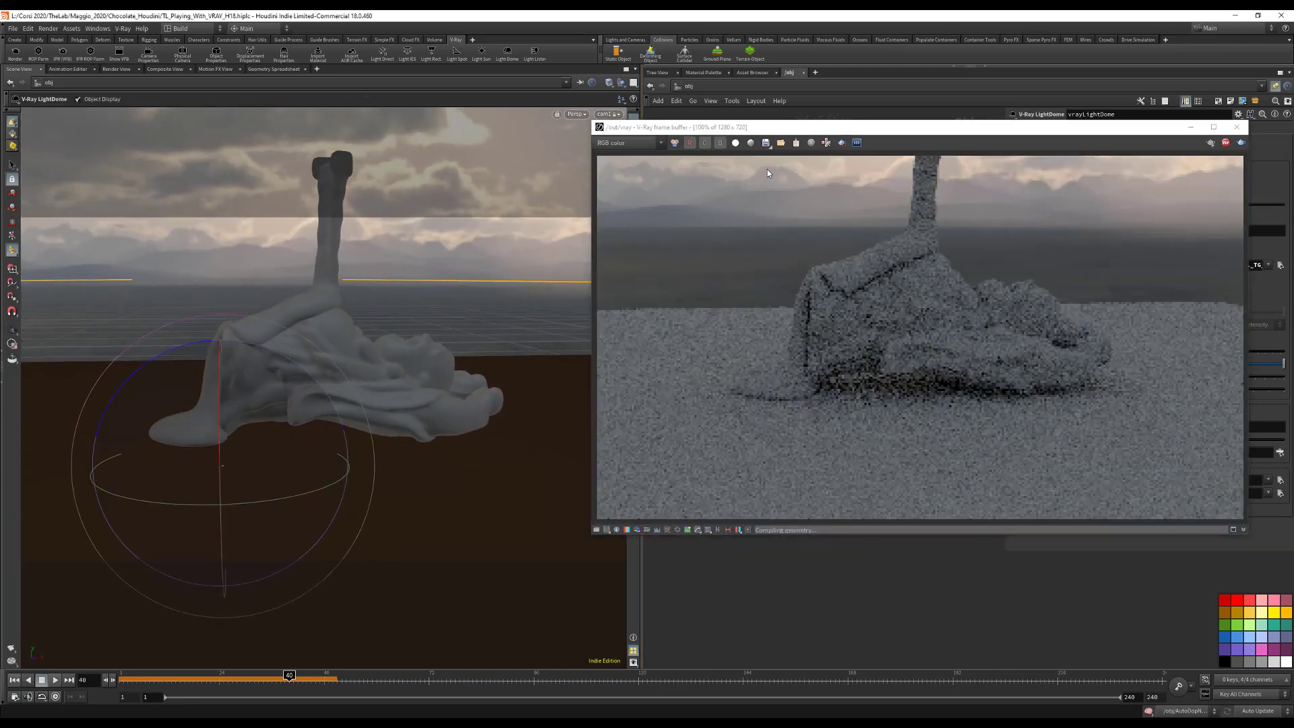
key(Escape)
drag(283, 349, 324, 377)
drag(876, 126, 347, 133)
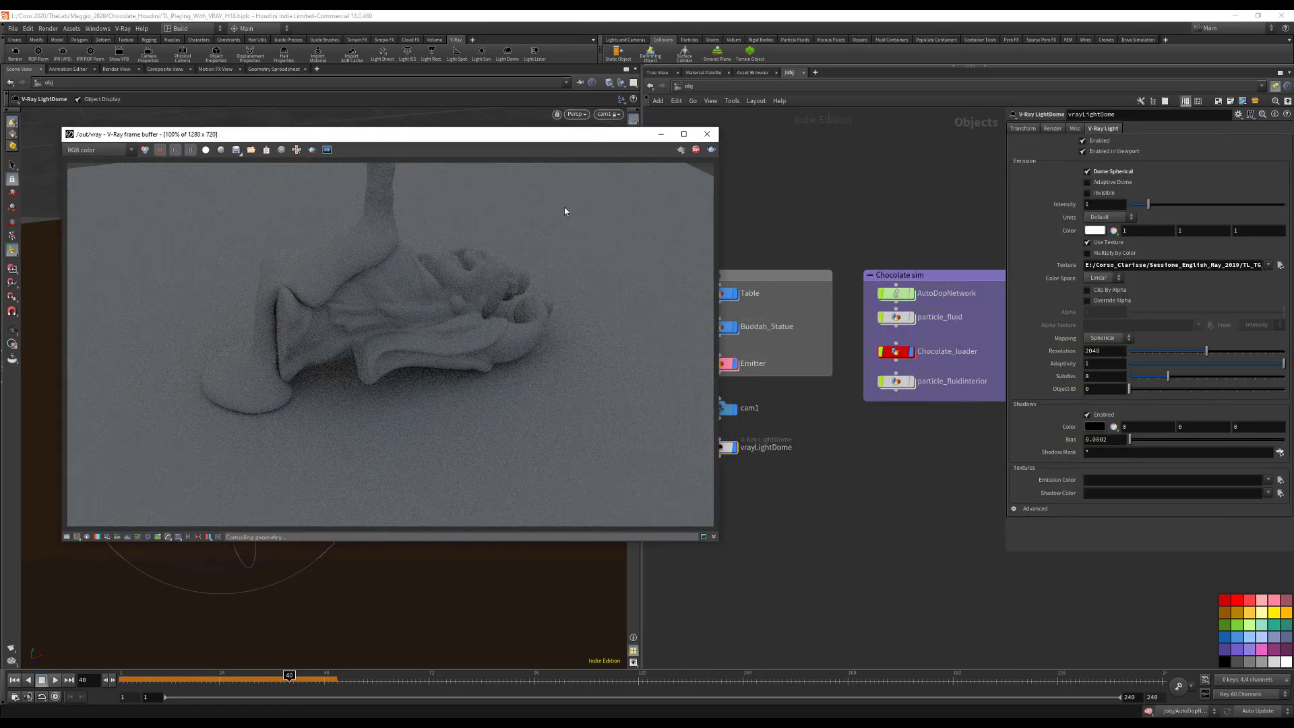
Step: Set the dome light's intensity to 2.5 and its subdivs to 256
click(1105, 204)
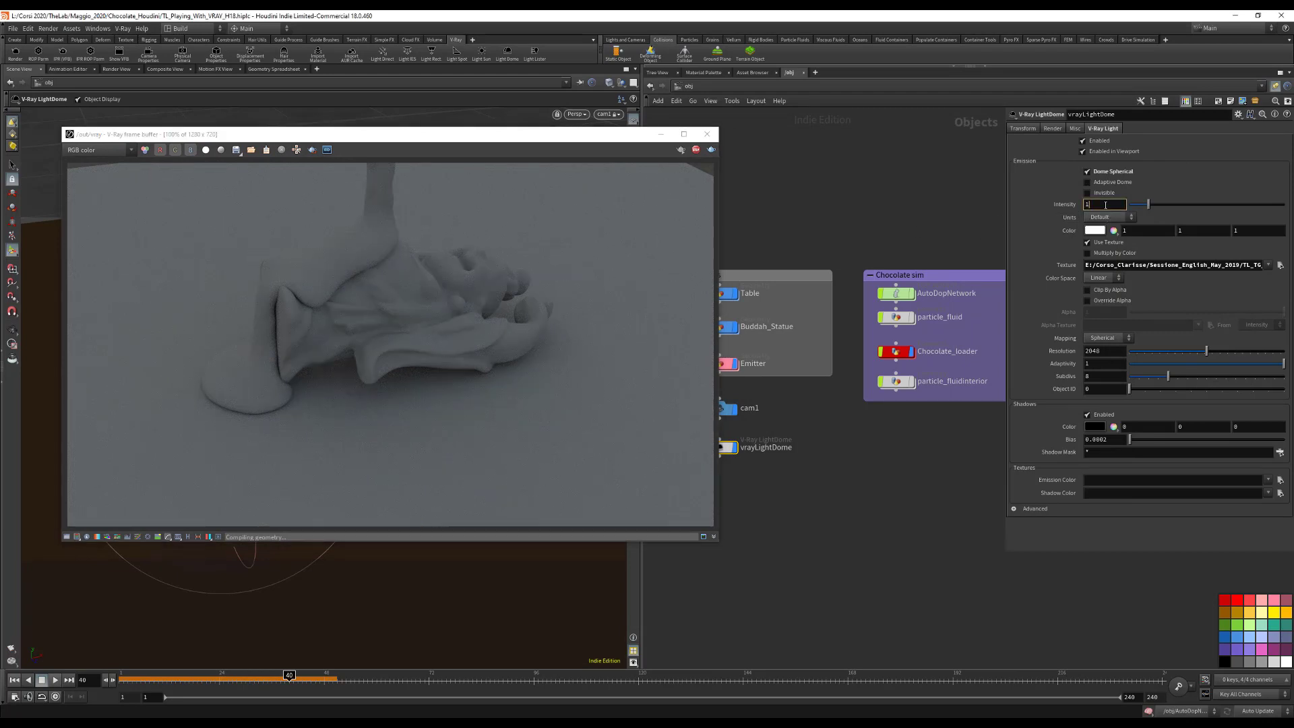
text(2.5)
key(Return)
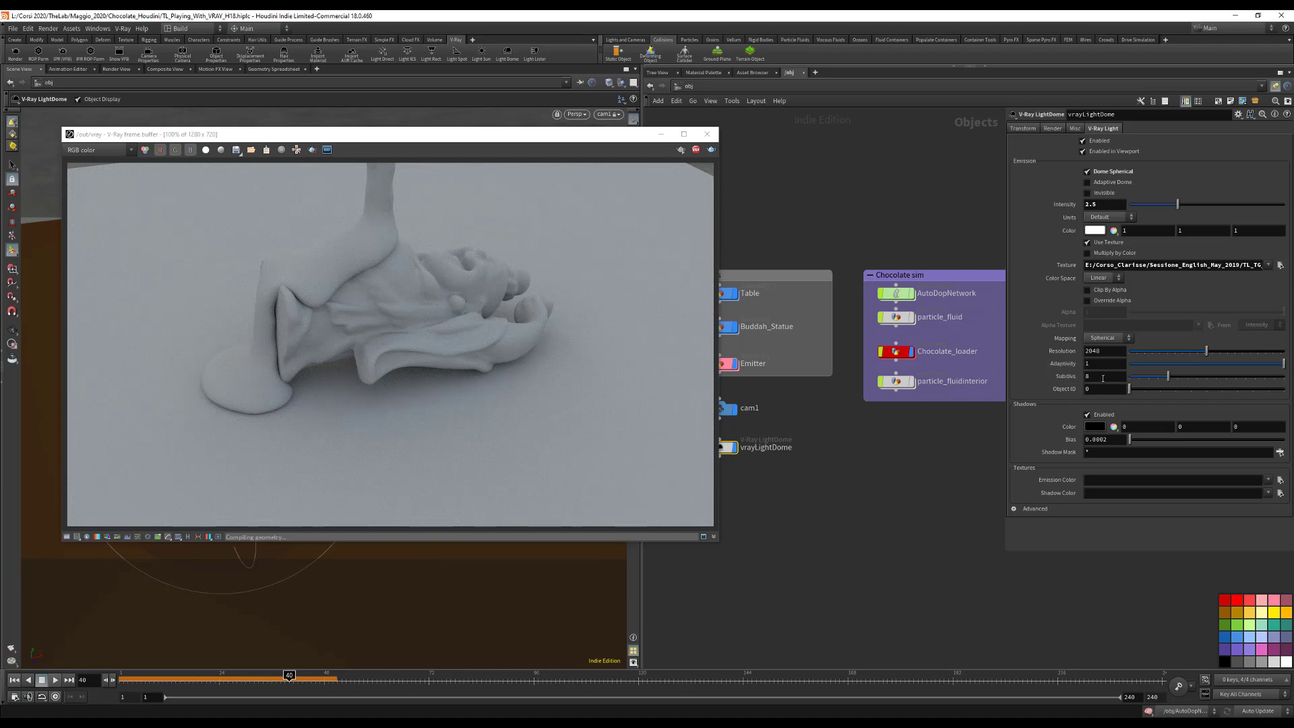
click(1103, 378)
text(256)
key(Return)
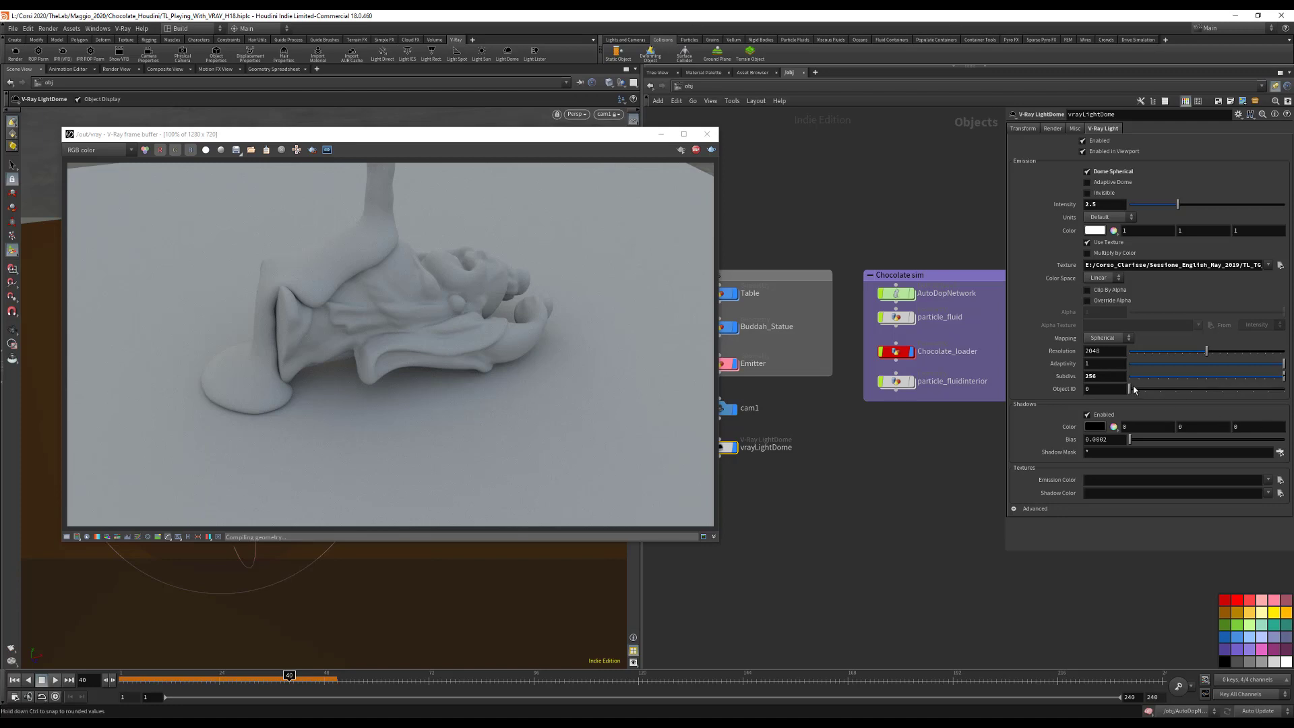
Step: Move the frame buffer and console windows off the node network and switch the network to the mat context
drag(453, 143, 423, 152)
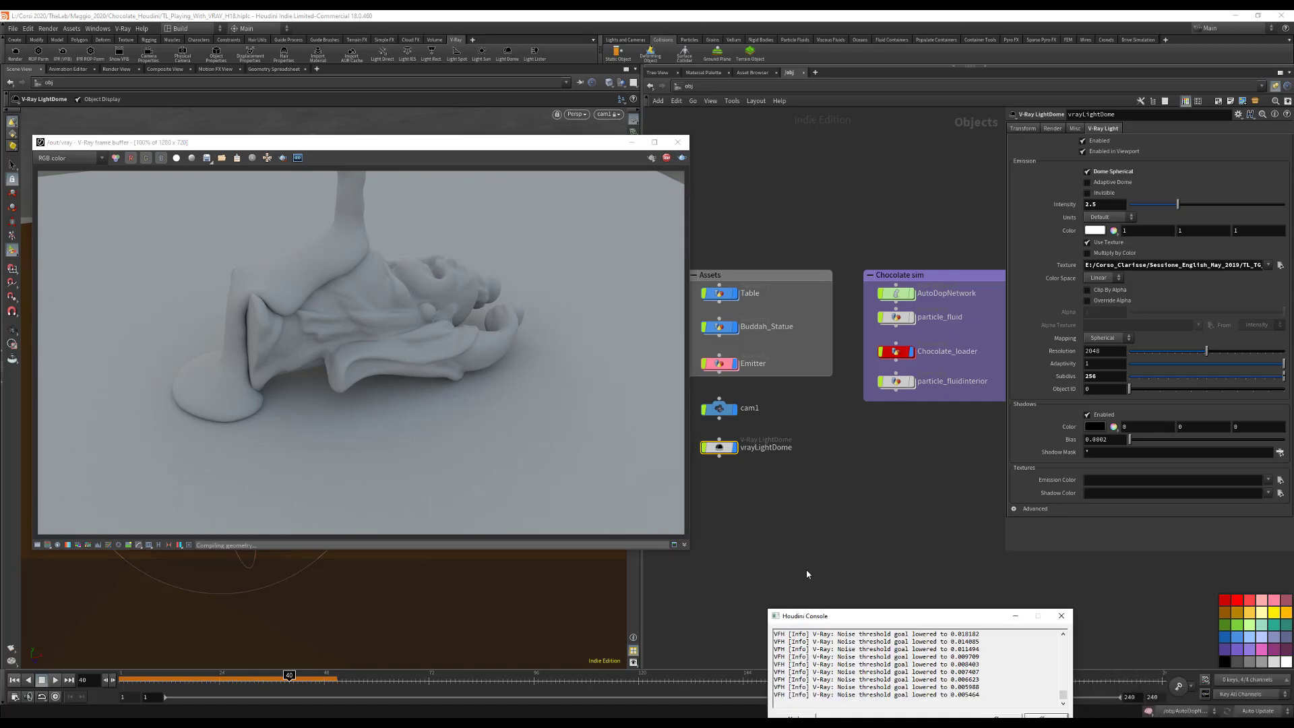
drag(851, 615, 995, 577)
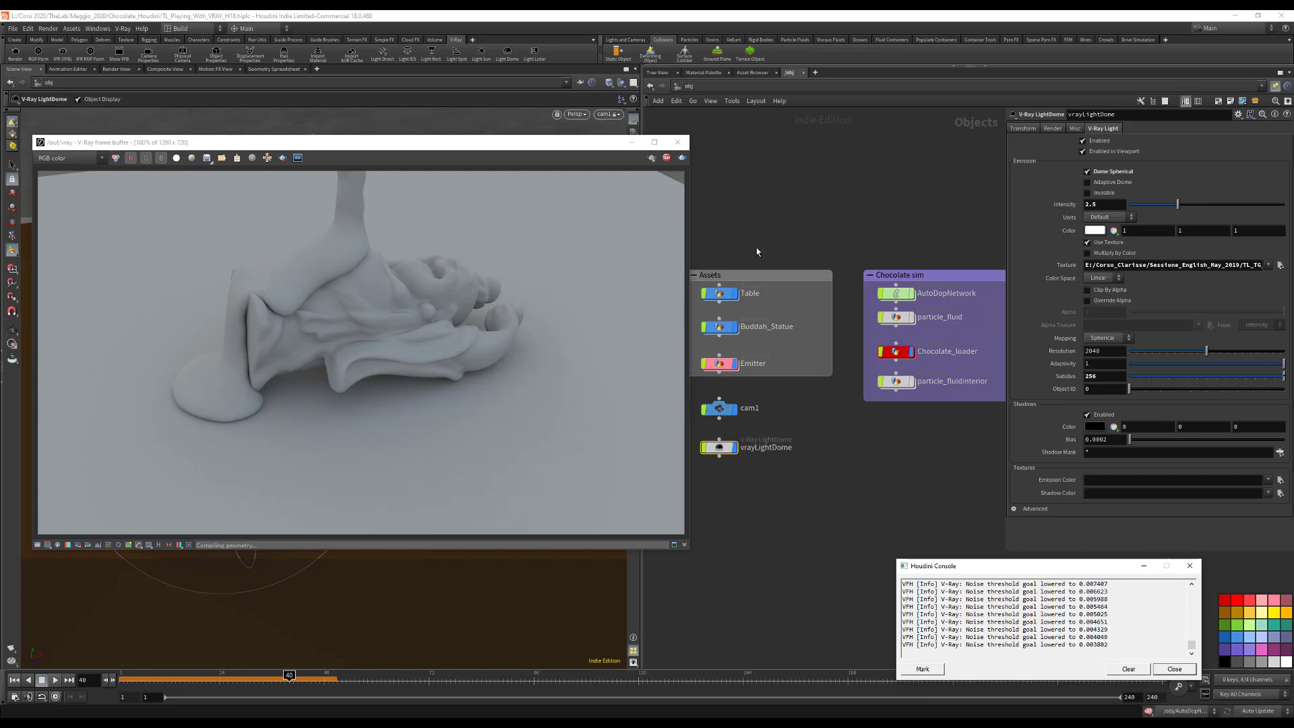
click(680, 85)
click(699, 121)
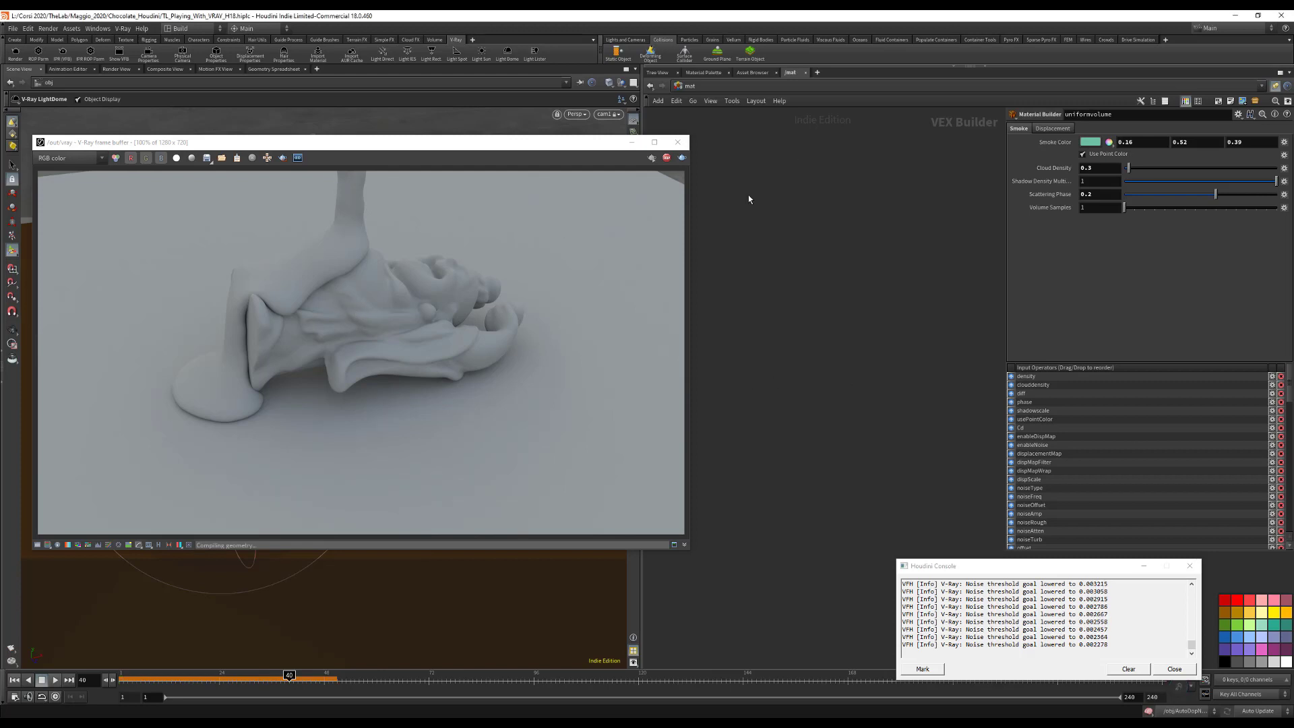
Step: Add a V-Ray alSurface material node to the mat network and place it near the upper part of the network
key(Tab)
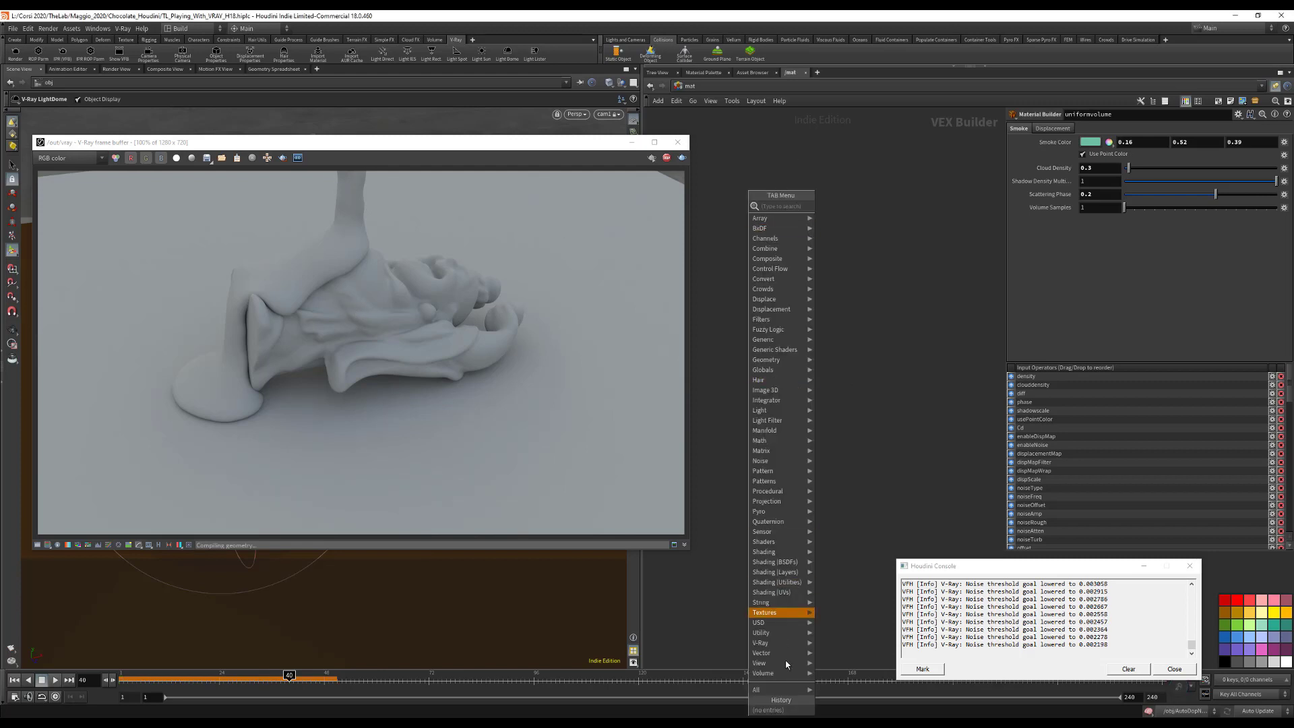
mouse_move(781, 652)
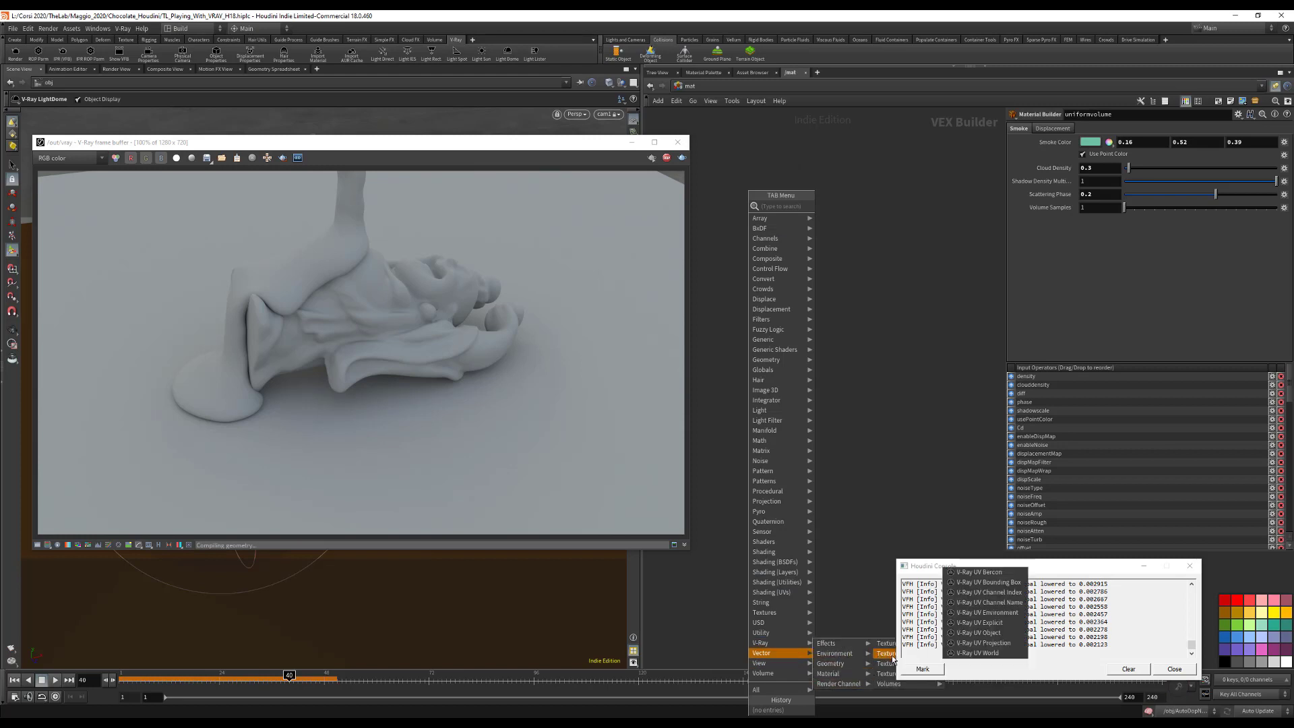
mouse_move(838, 643)
mouse_move(851, 677)
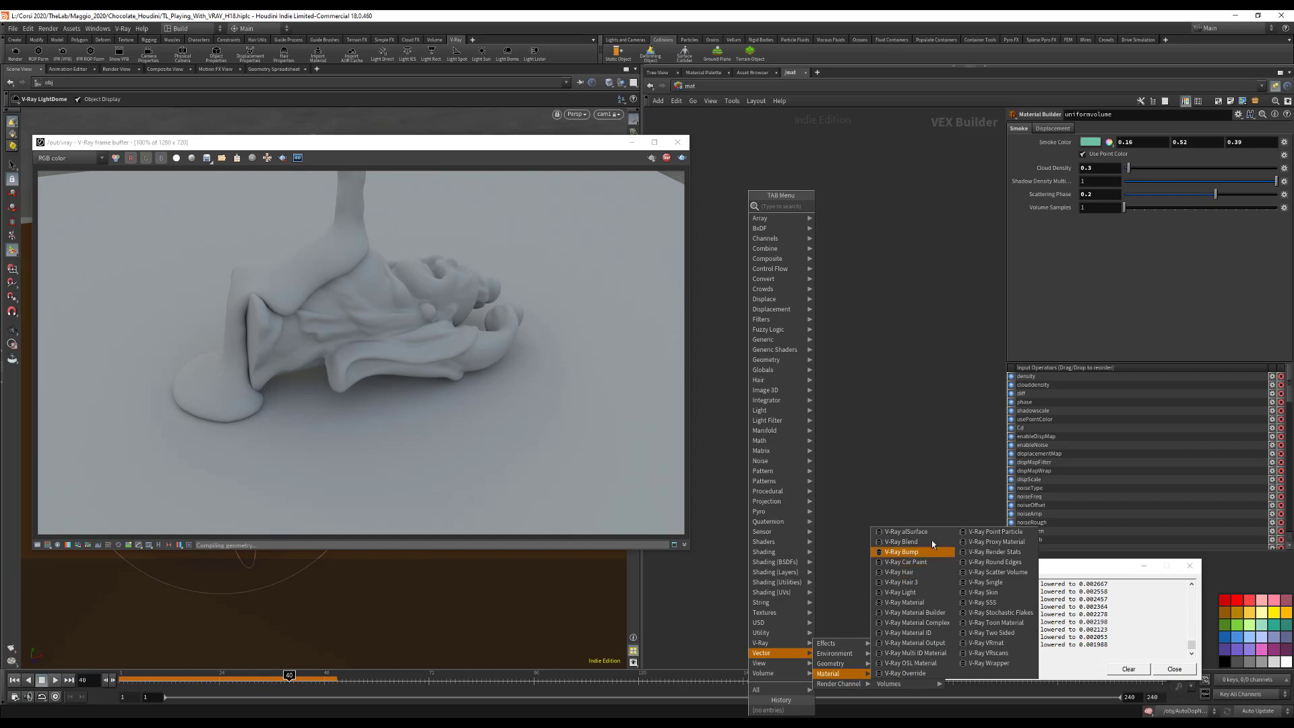
click(911, 531)
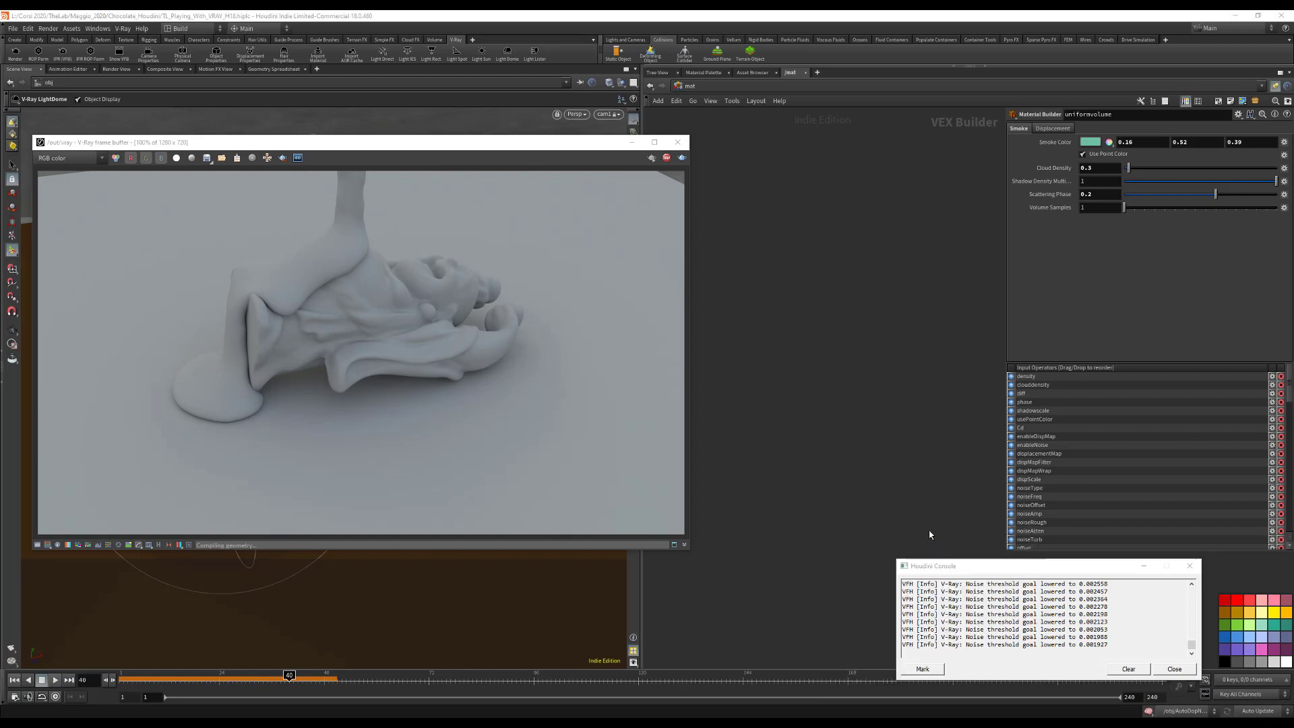
click(756, 253)
drag(756, 253, 738, 192)
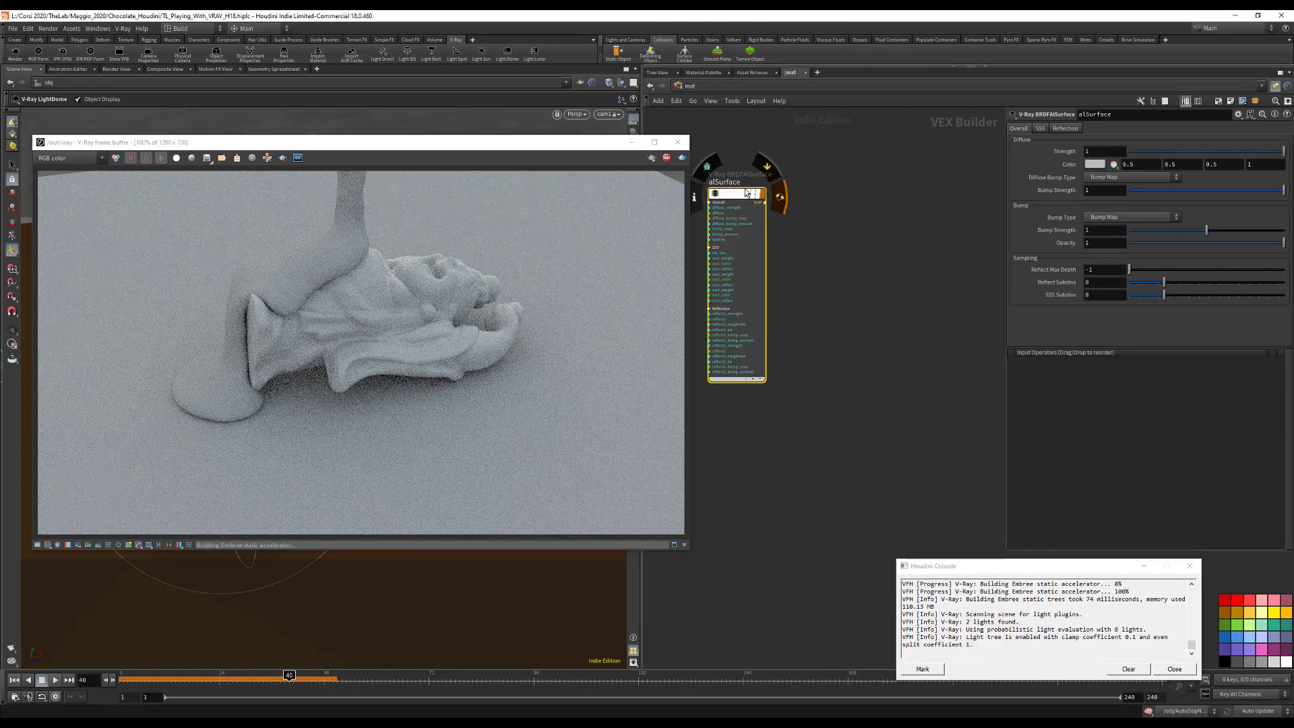
Step: Rename the alSurface material node to Plastic
double_click(732, 183)
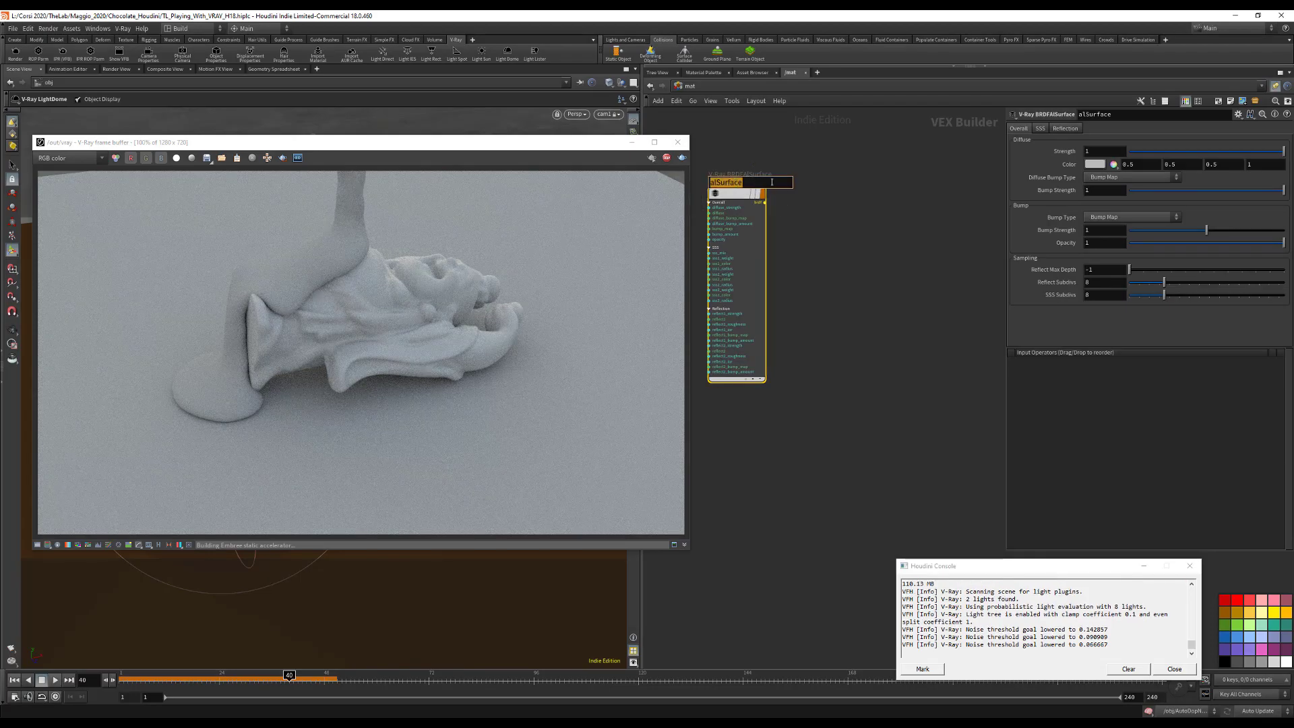
text(P)
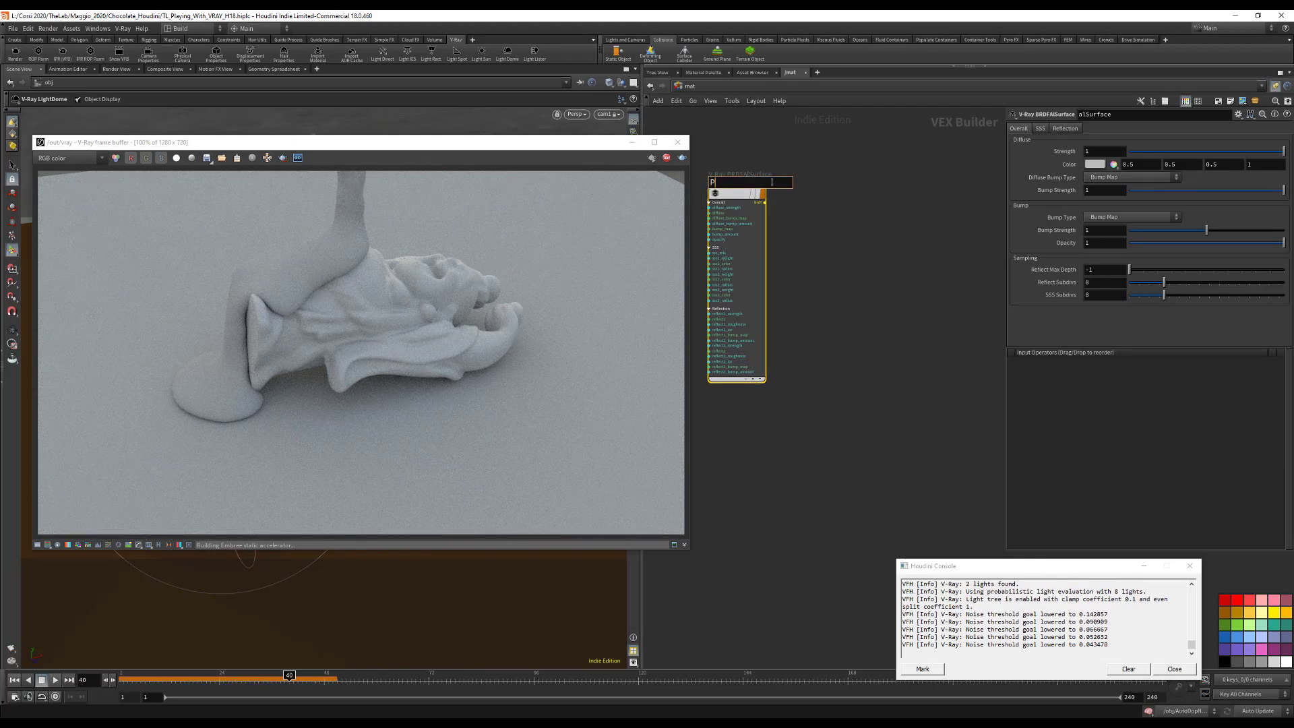
text(lastic)
key(Return)
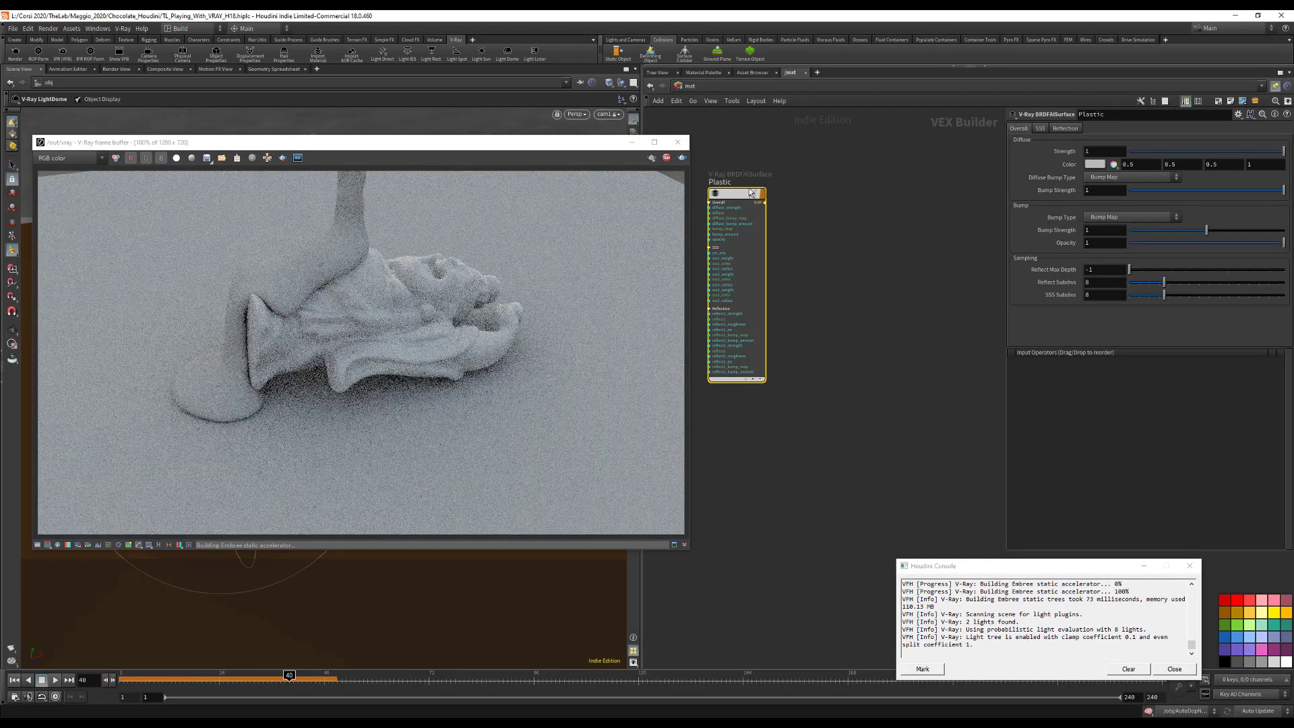
Step: Move the frame buffer clear of the viewport, assign the Plastic material to the Buddha statue, and put the frame buffer back
drag(575, 142, 561, 326)
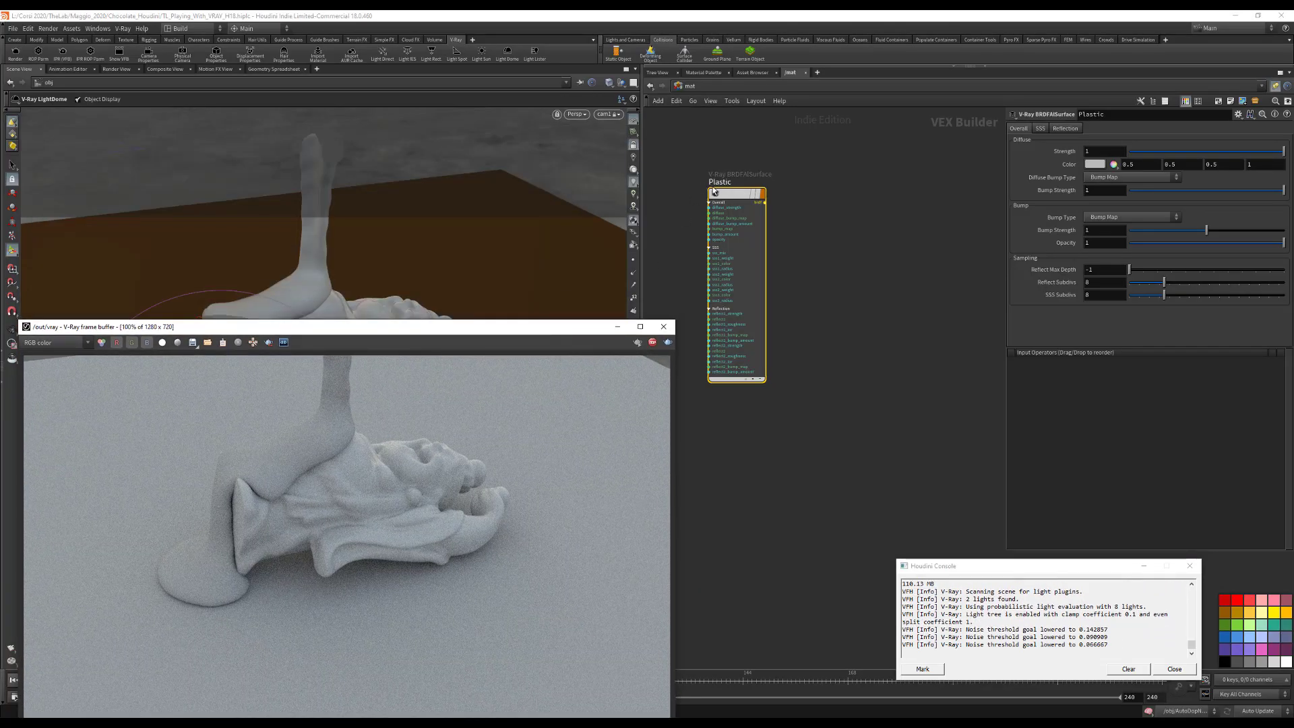
drag(714, 191, 398, 143)
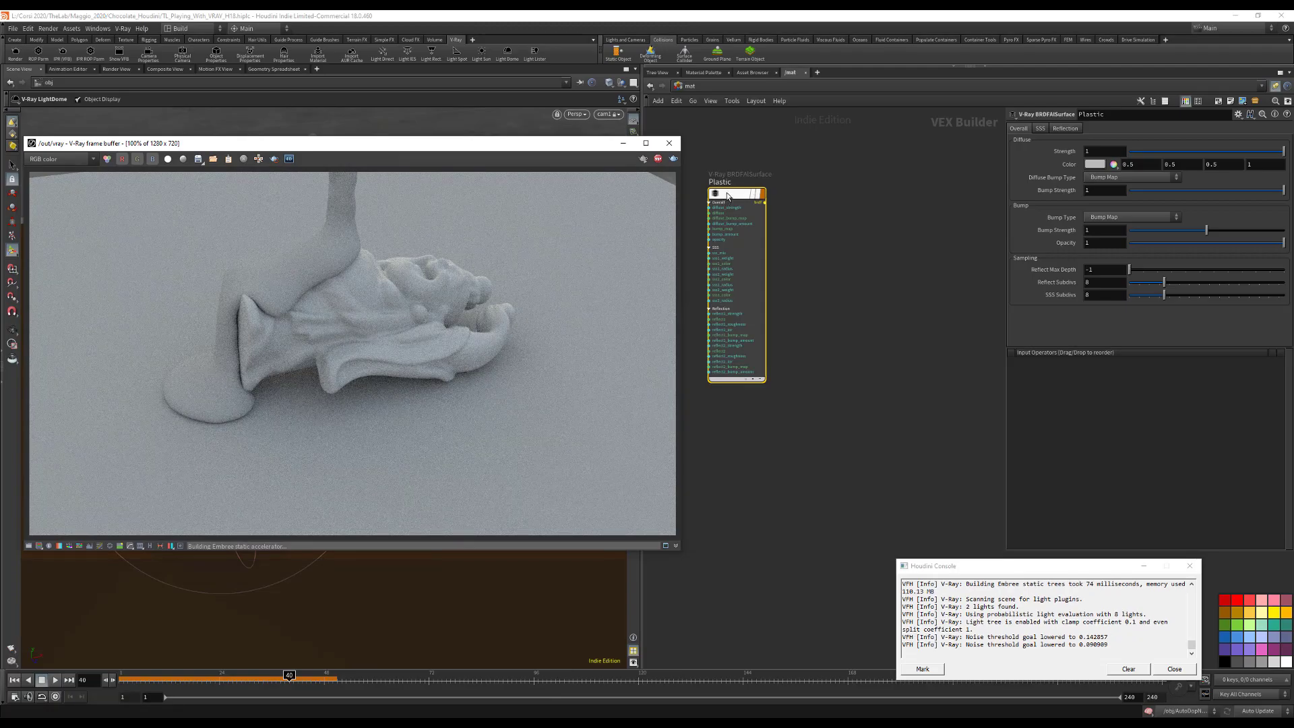
scroll(754, 196, up, 2)
mouse_move(770, 198)
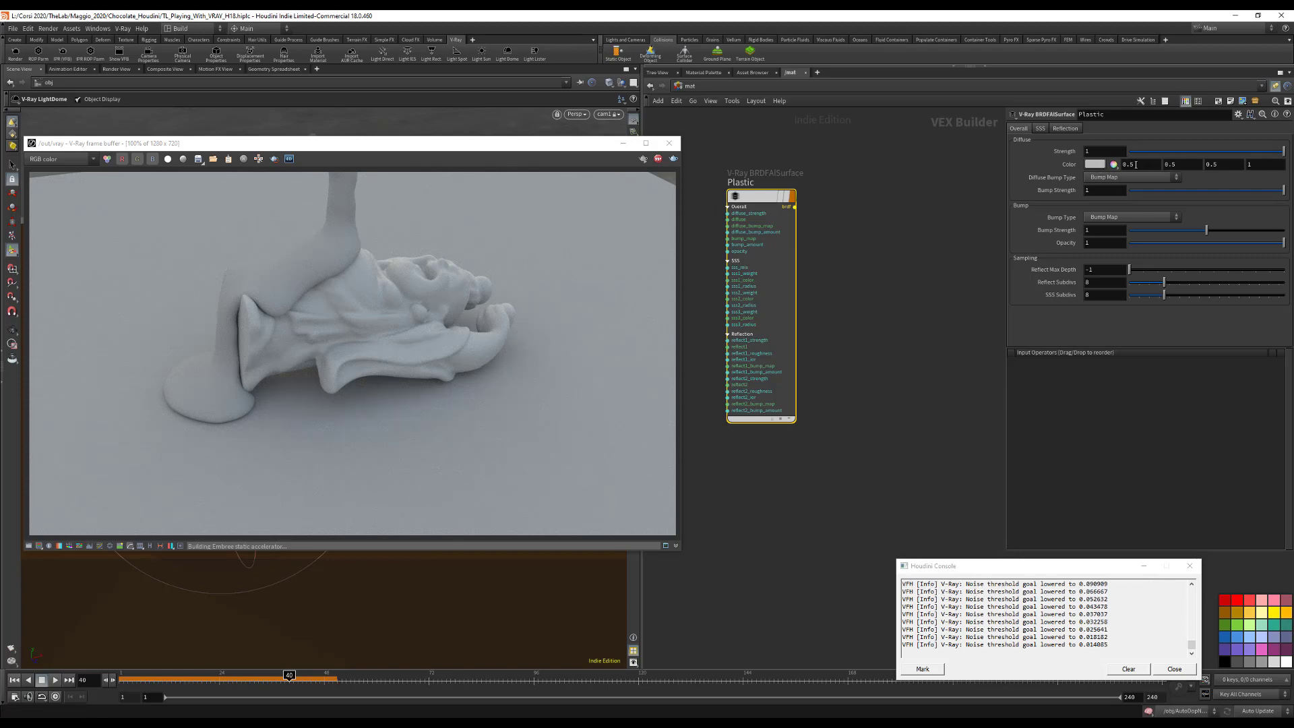
Step: Make the Plastic material's diffuse color orange-yellow by setting its red value to 1 and its blue value to 0
double_click(1136, 164)
text(1)
key(Return)
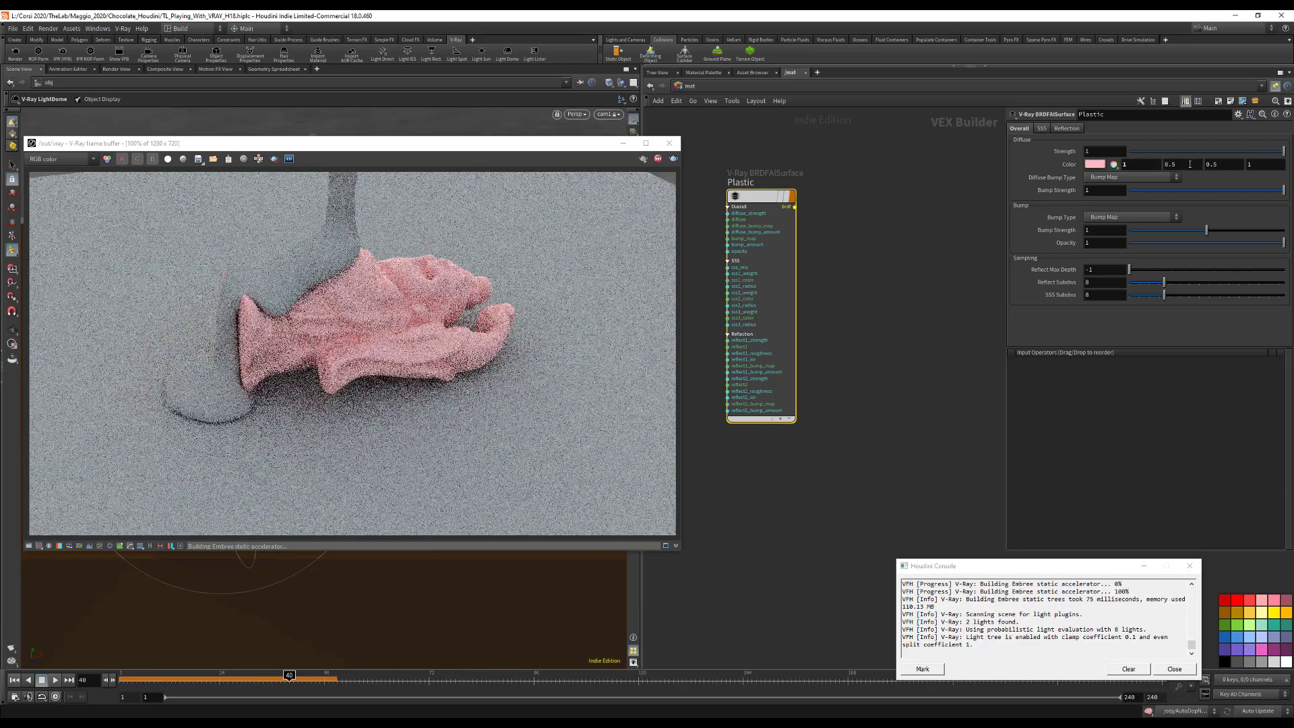
double_click(1213, 163)
text(0)
key(Return)
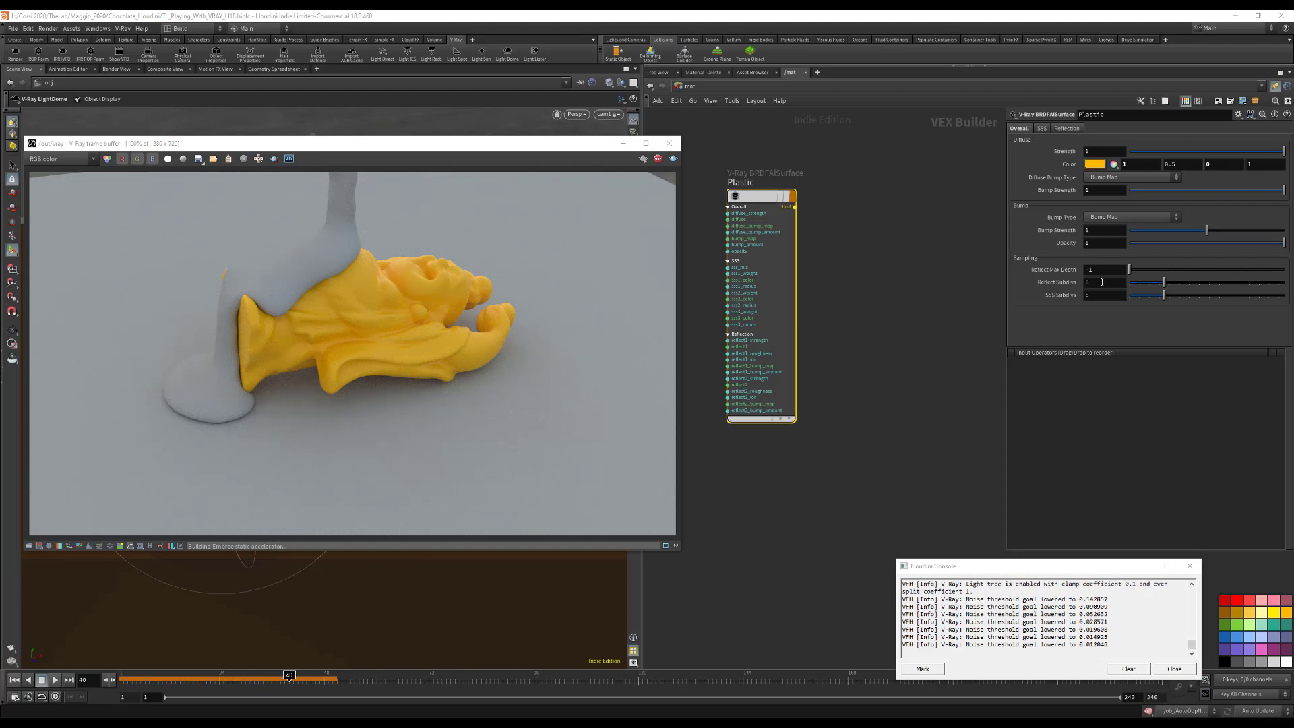
Step: Set the Plastic material's first reflection layer to an index of refraction of 4 and a roughness of 0.15
click(1065, 128)
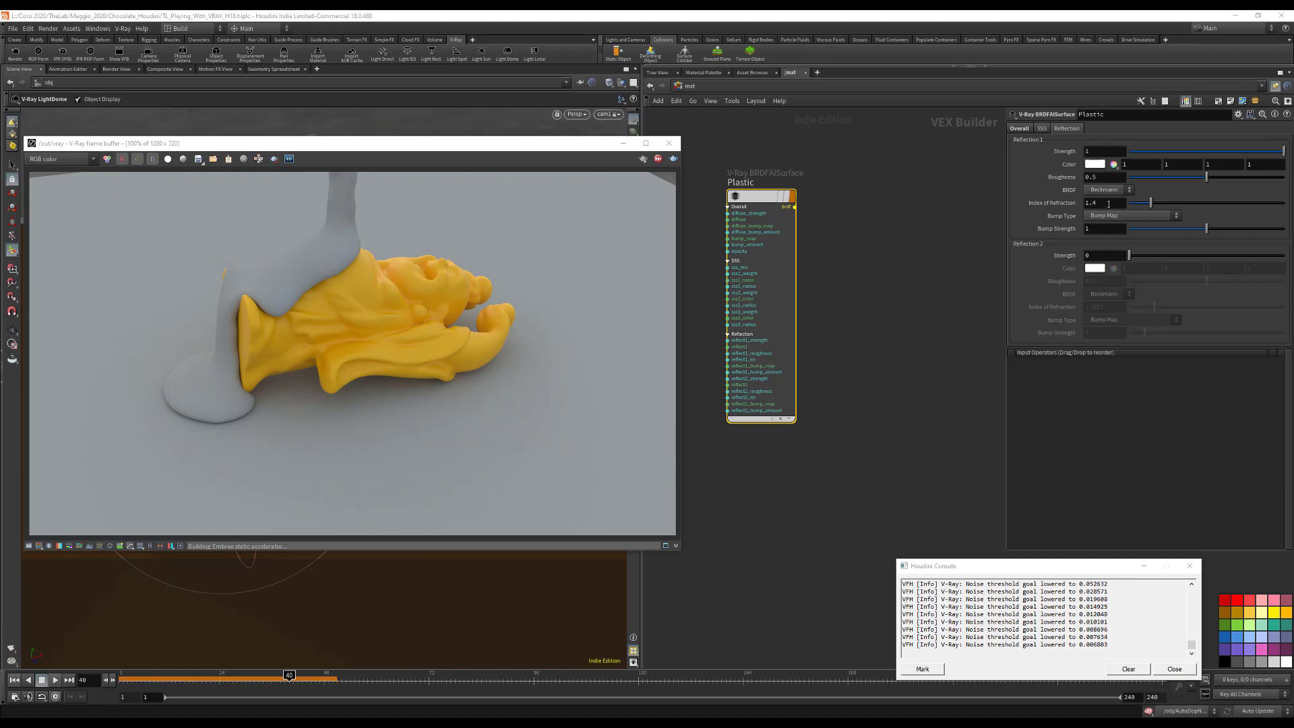
click(1109, 202)
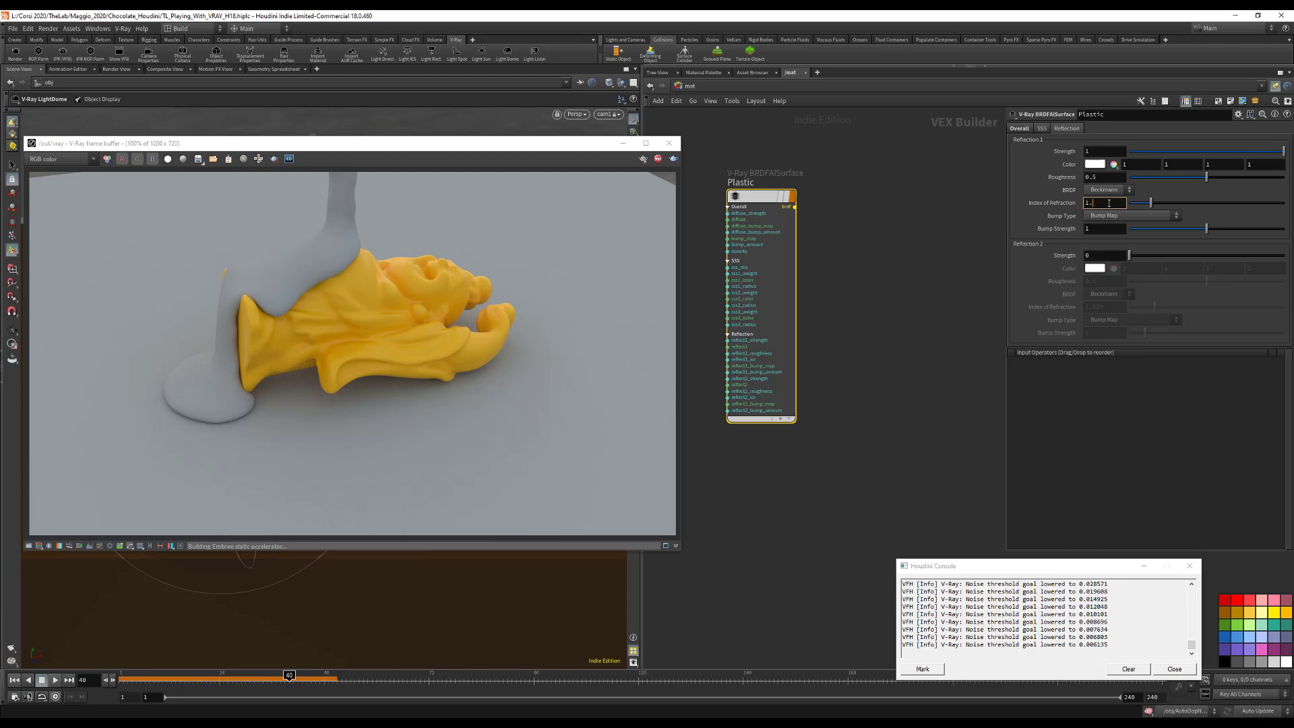
double_click(1108, 202)
text(4)
key(Return)
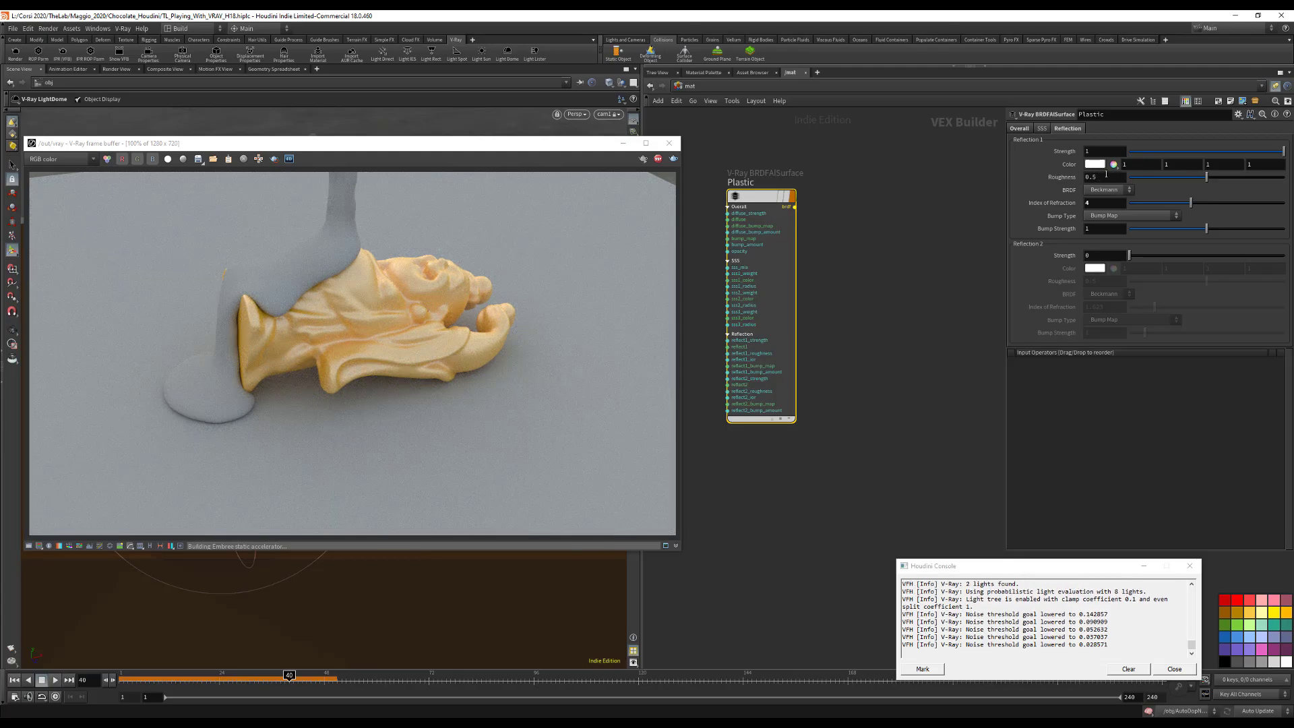
click(1106, 179)
key(BackSpace)
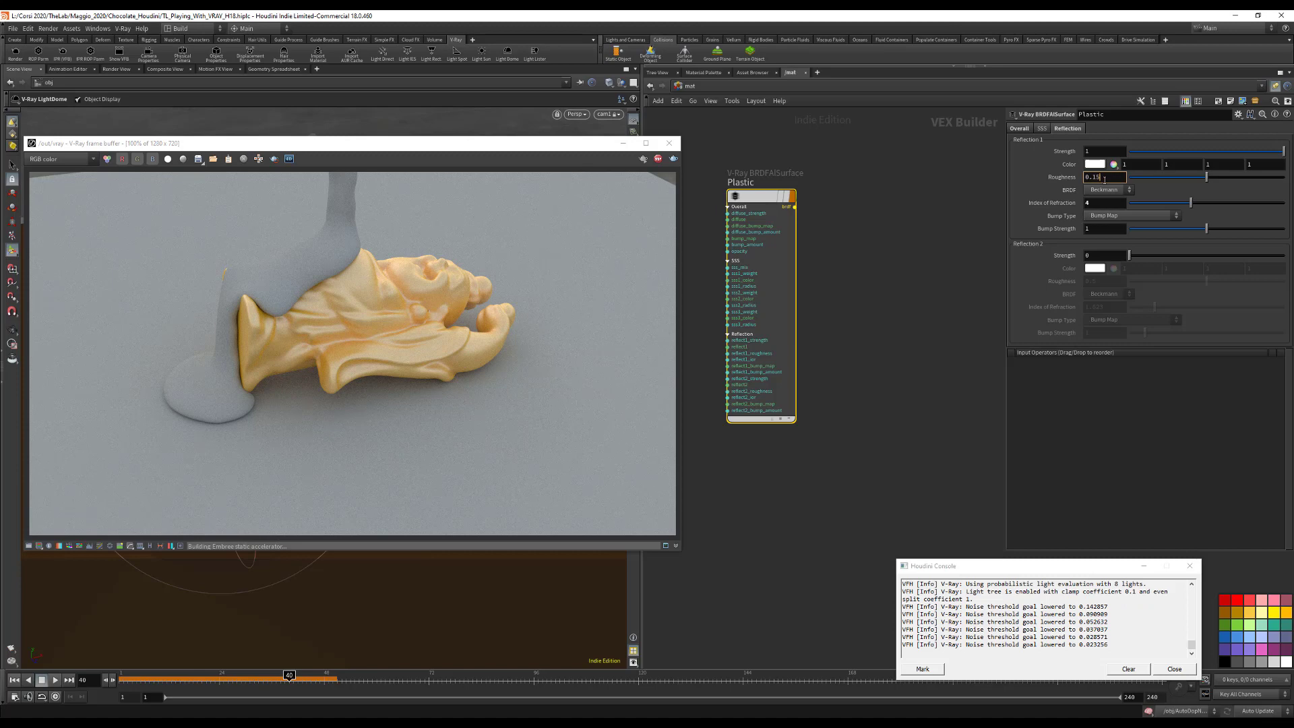
text(15)
key(Return)
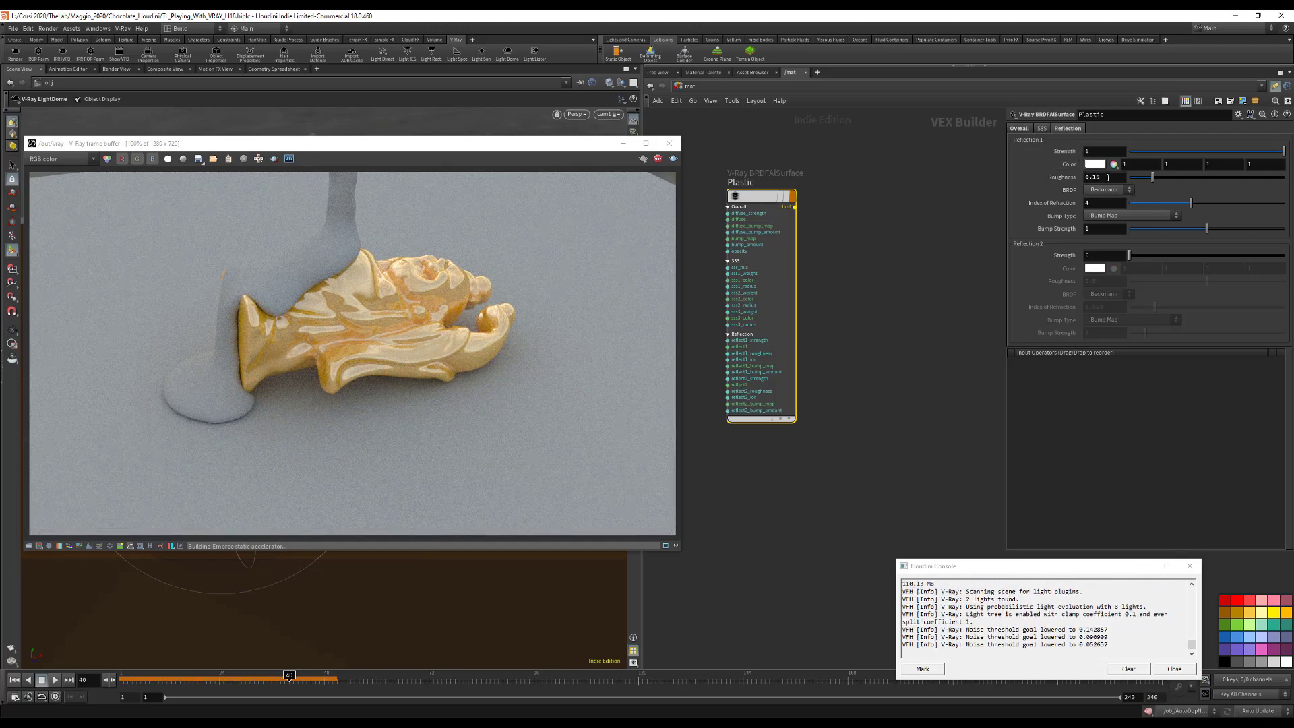
Step: Set the Plastic material's overall reflect subdivs to 64
click(1019, 128)
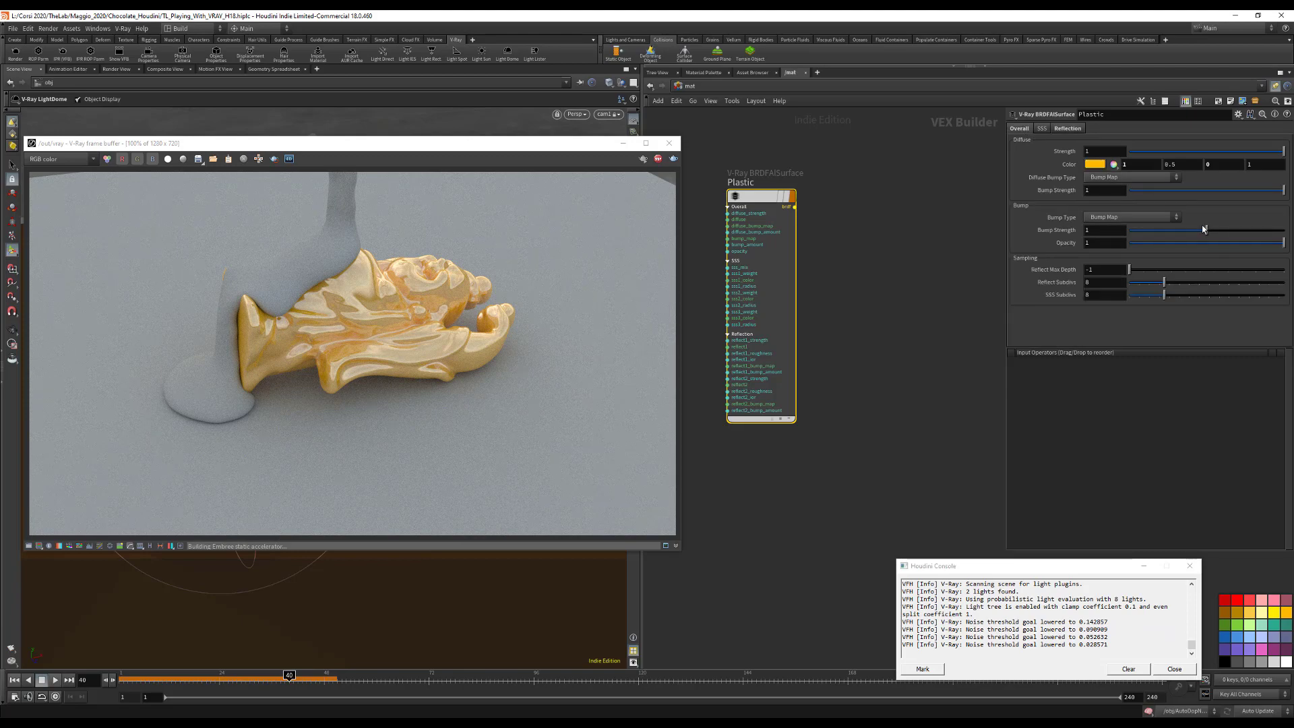
click(1102, 282)
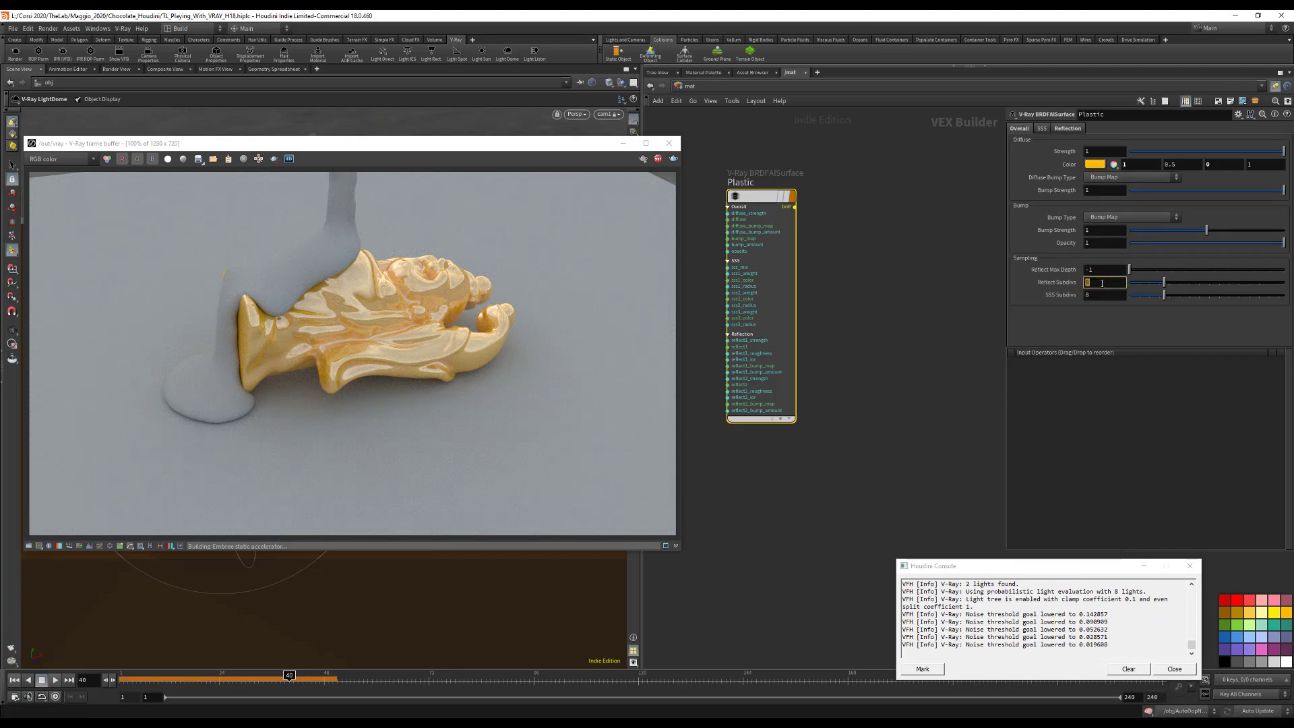
text(64)
key(Return)
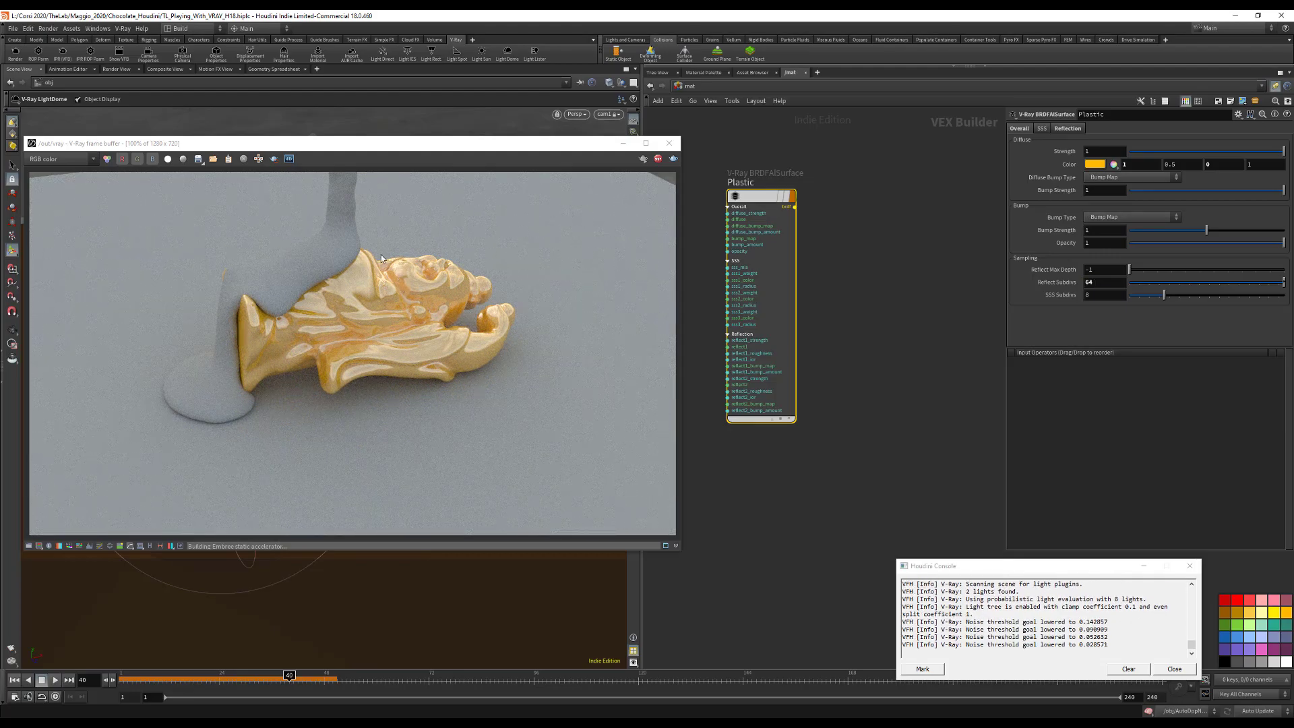
Step: Define a render region over most of the Buddha statue in the frame buffer and move the frame buffer window slightly
click(275, 160)
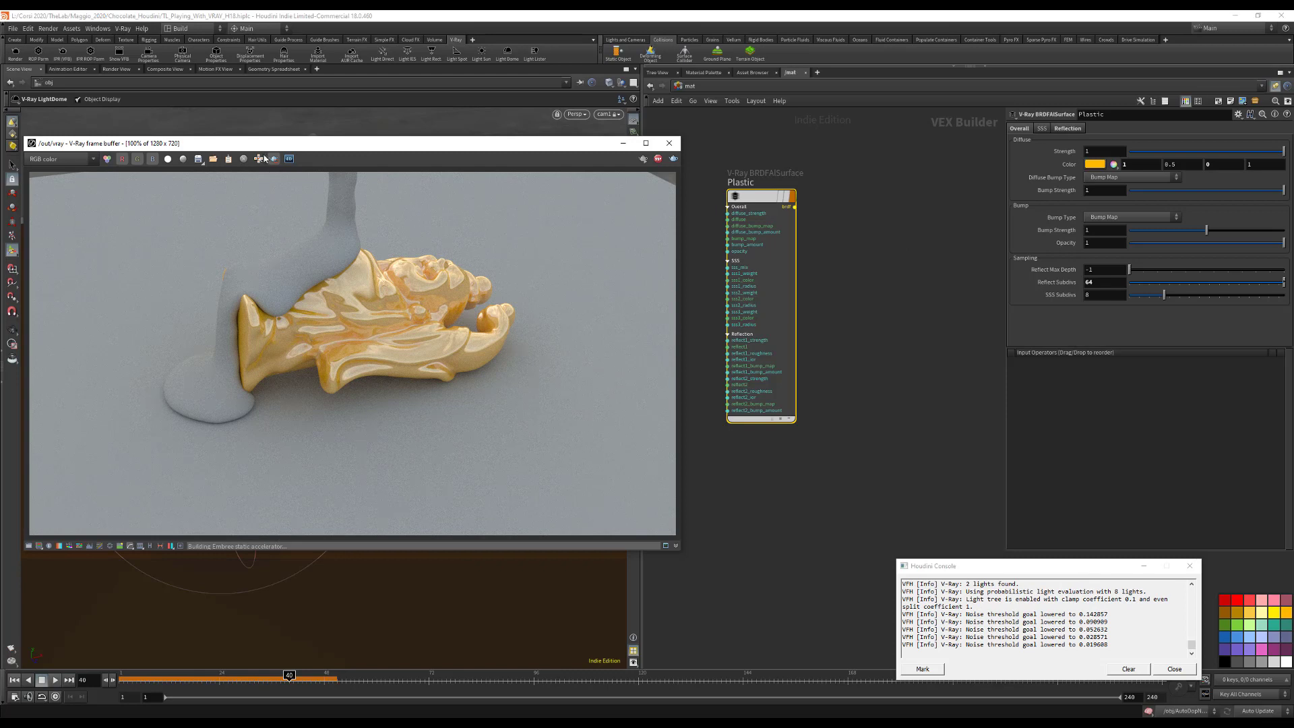
drag(247, 249, 454, 440)
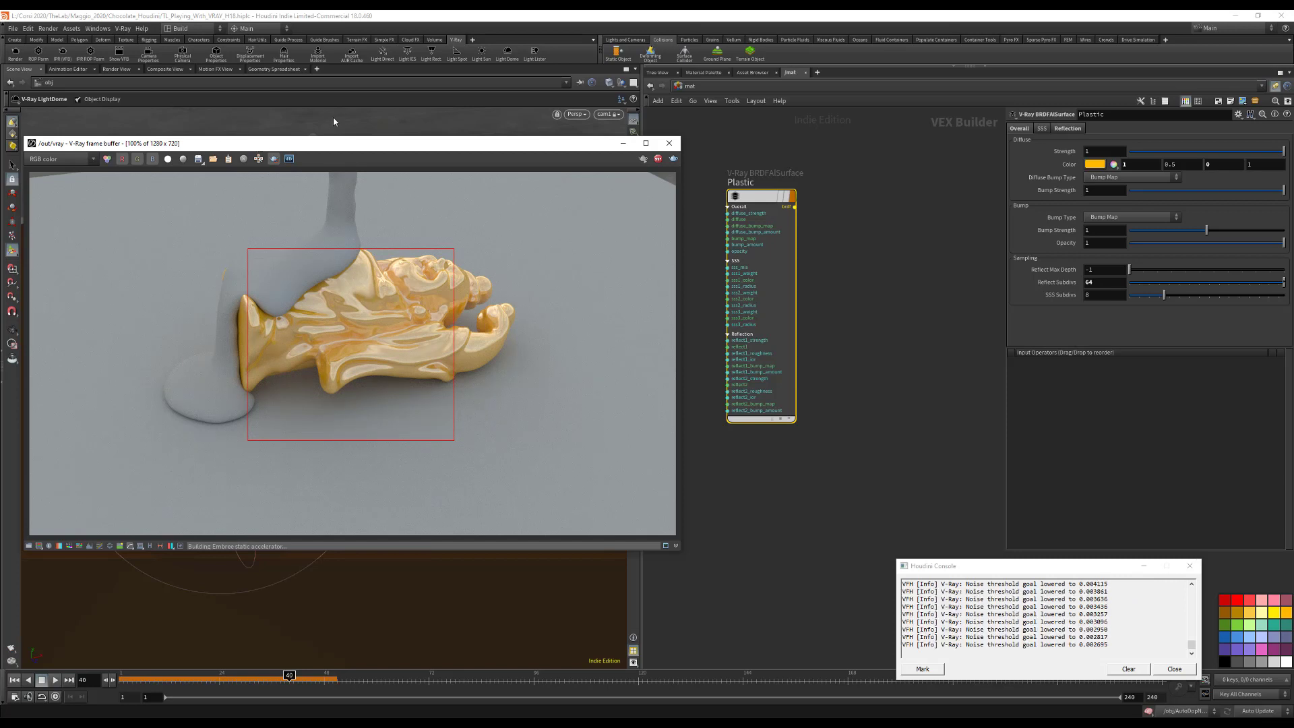
drag(257, 148, 334, 119)
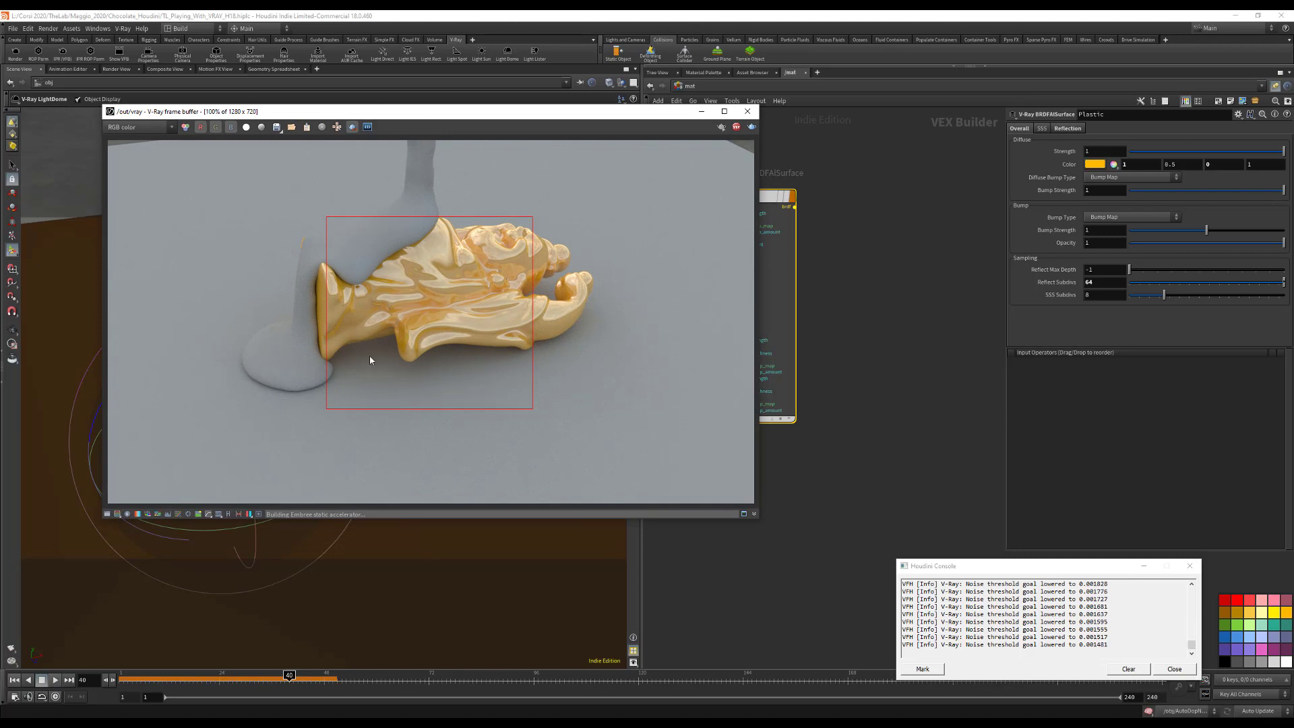
Step: Inspect the render's red, green and blue channels separately, check the available render elements, and stay on RGB color
click(200, 127)
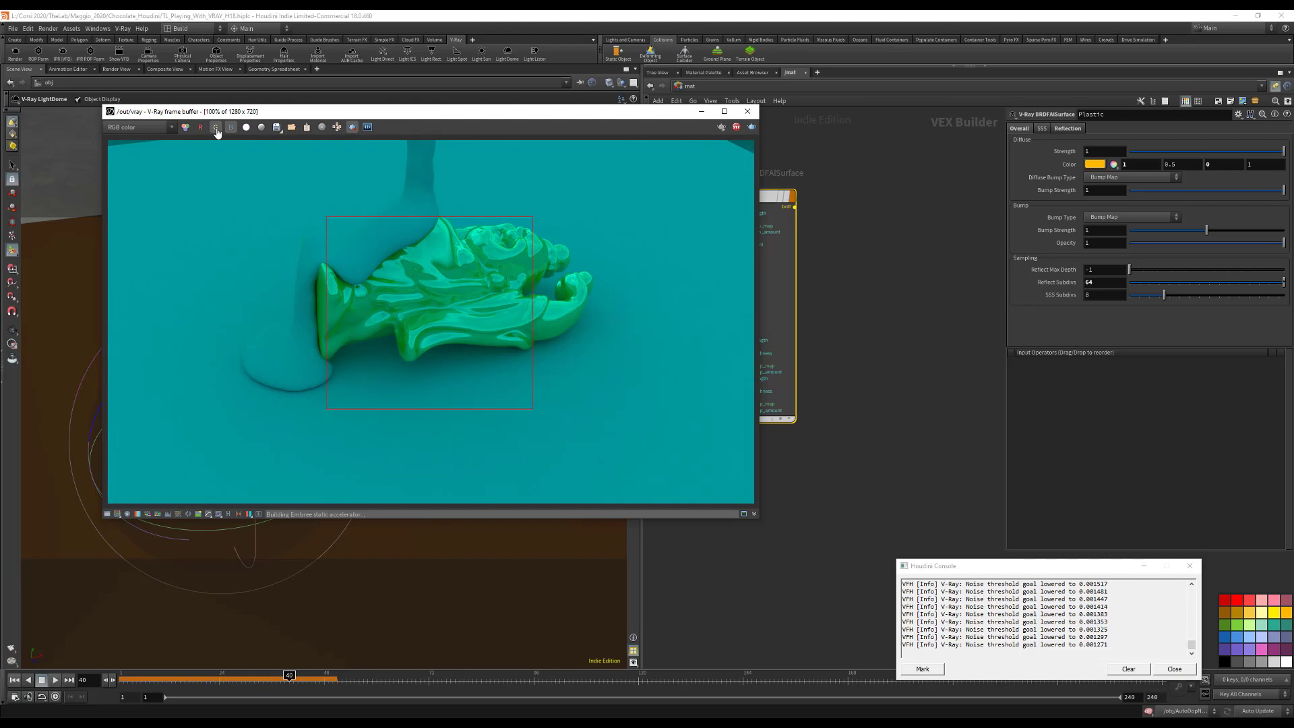
click(216, 128)
click(231, 127)
click(200, 127)
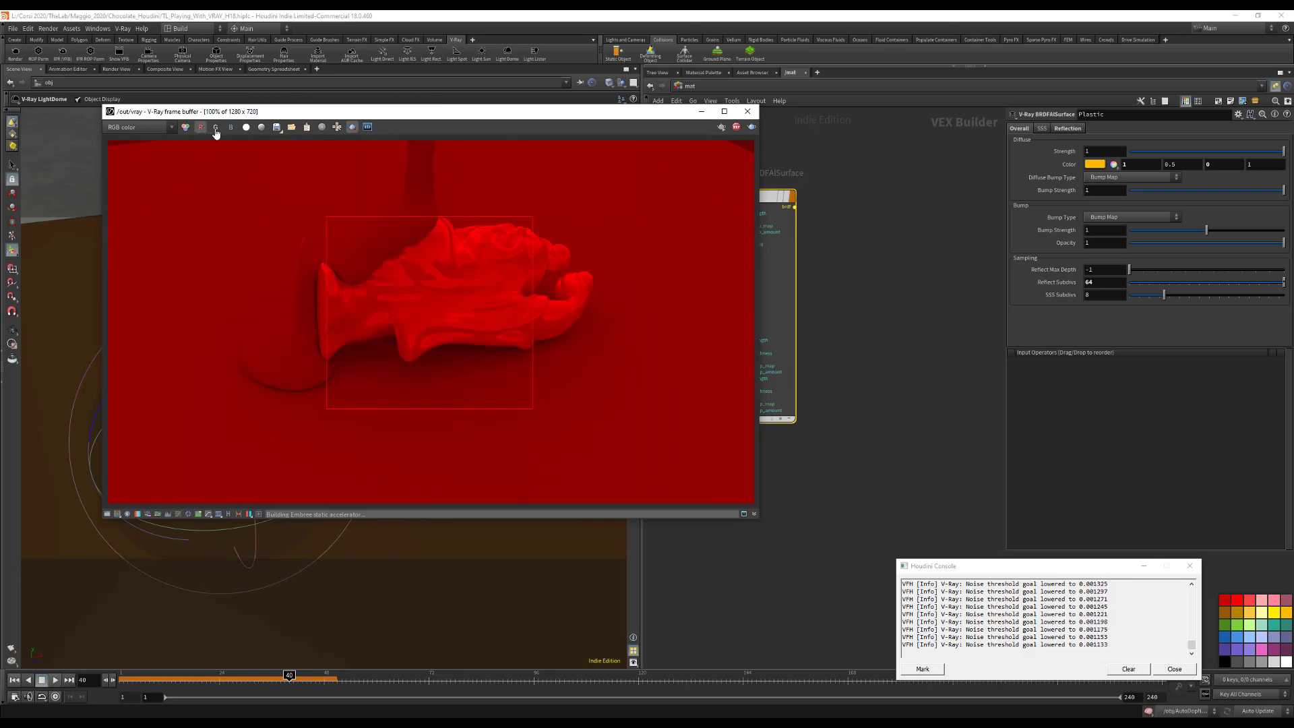
click(215, 127)
click(231, 128)
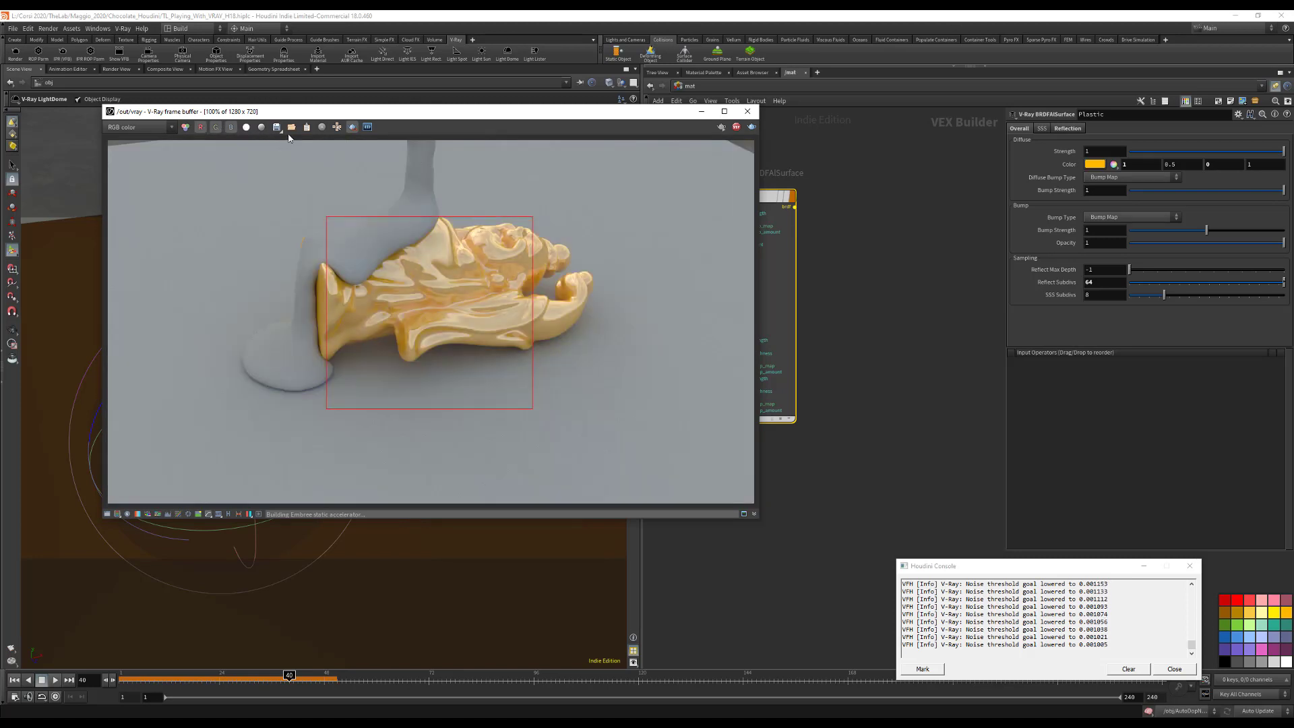
click(159, 128)
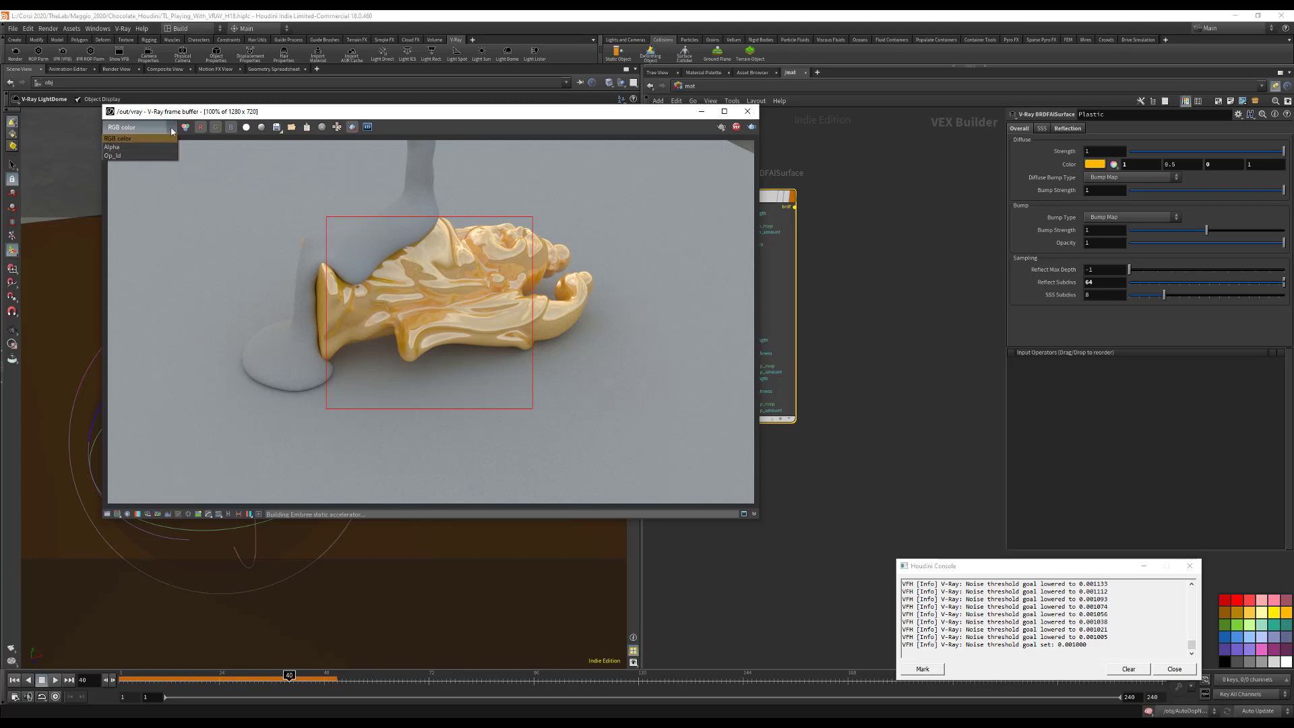
click(134, 138)
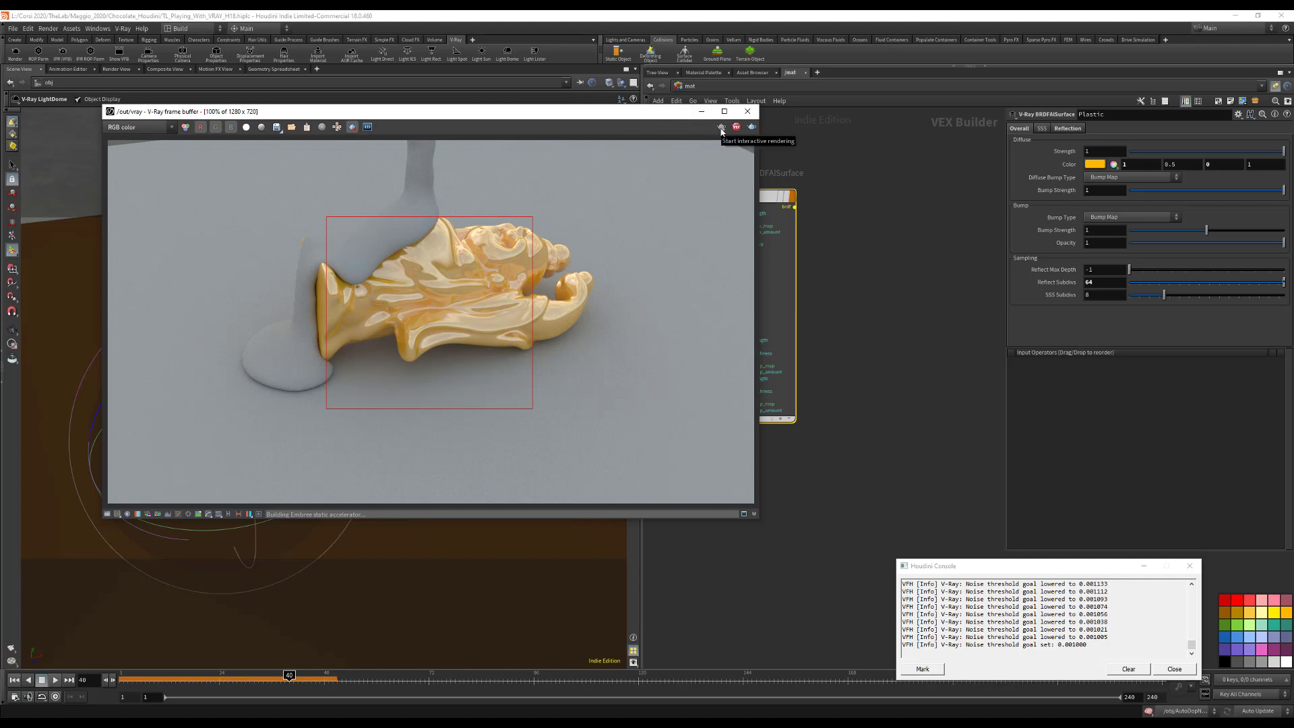
Step: Show the render history beside the image, move the frame buffer so it fits on screen, and enable the history
click(229, 515)
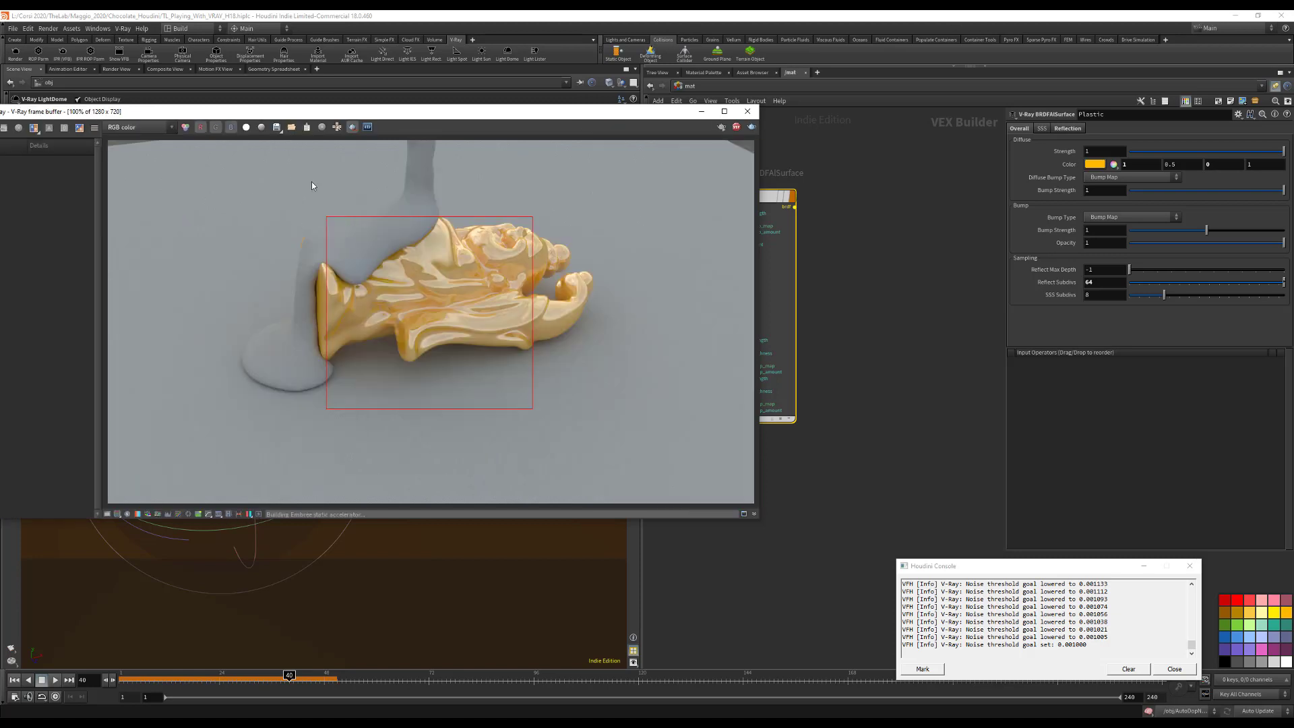
drag(332, 115, 509, 120)
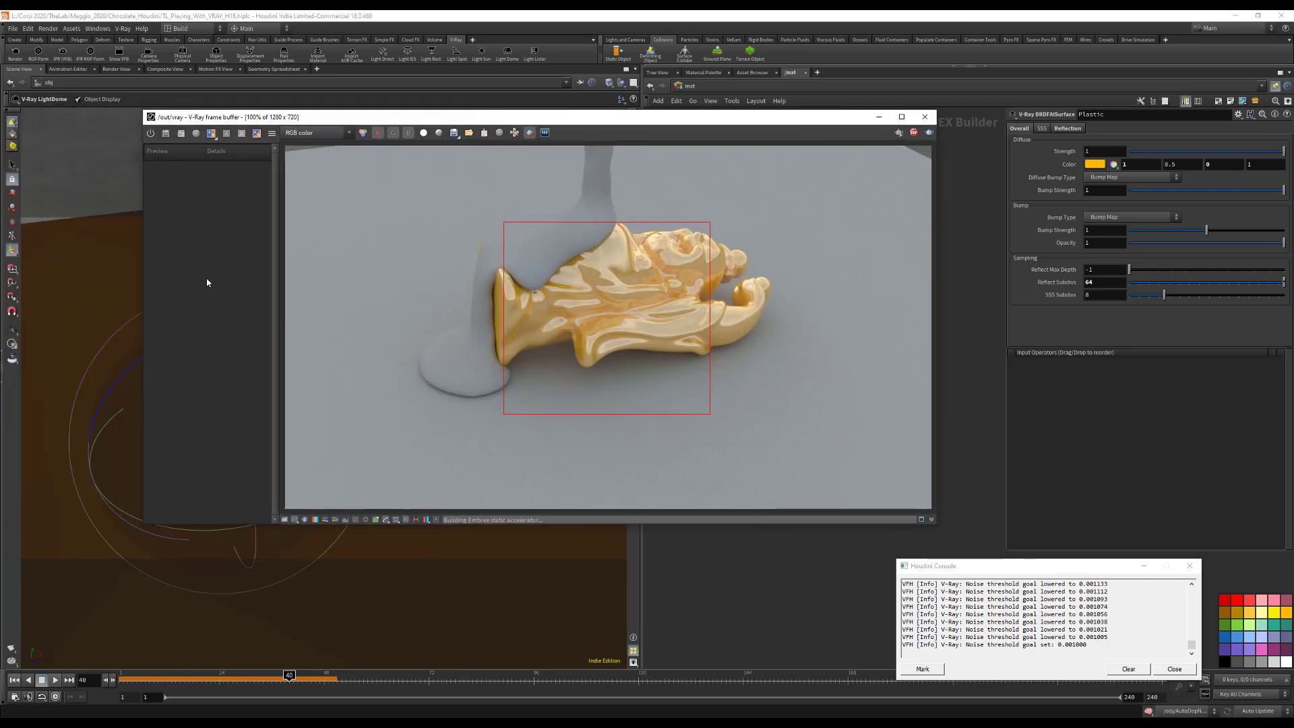
click(154, 133)
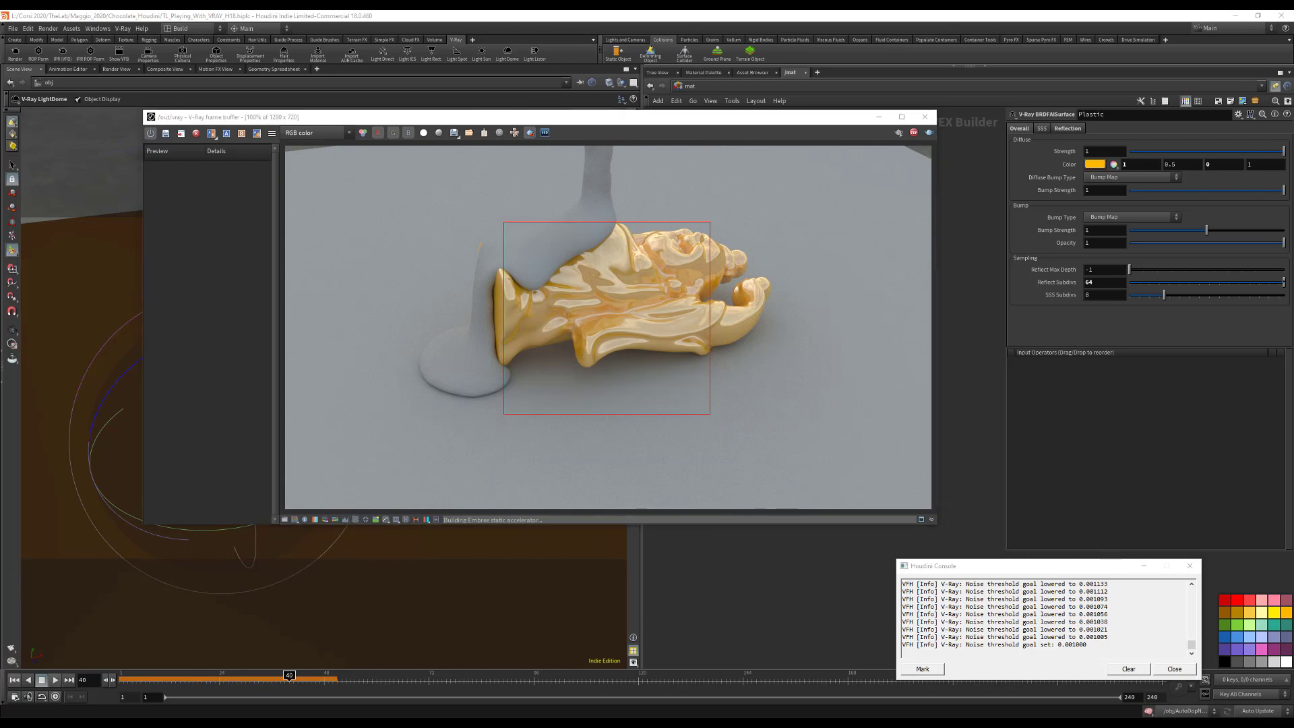
Step: Try the frame buffer's Exposure correction with exposure about 0.6, highlight burn about 0.4 and contrast about 0.6
click(295, 519)
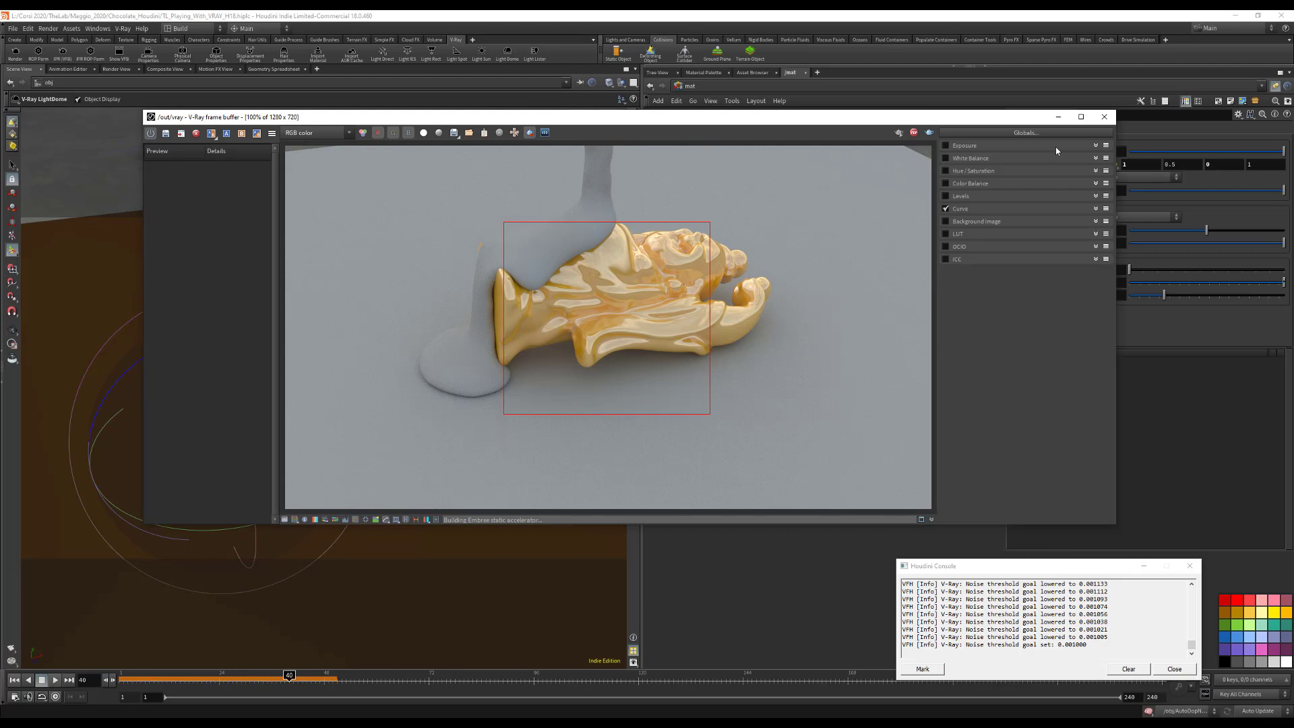
click(1093, 146)
mouse_move(1018, 173)
mouse_down()
mouse_move(1068, 173)
mouse_move(997, 173)
mouse_move(1037, 174)
mouse_move(1025, 175)
mouse_move(1063, 215)
mouse_up()
click(1003, 184)
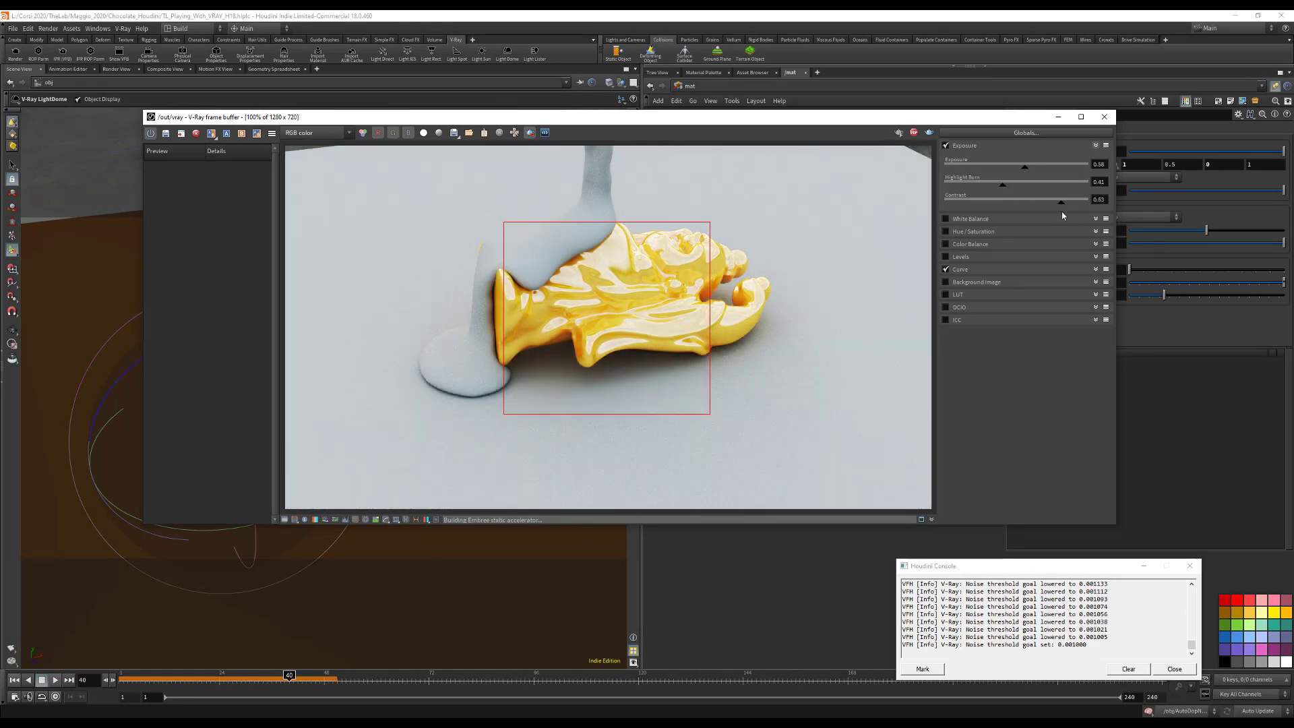
Step: Try the White Balance correction with a temperature of about 7800 and turn the Exposure correction off
click(945, 218)
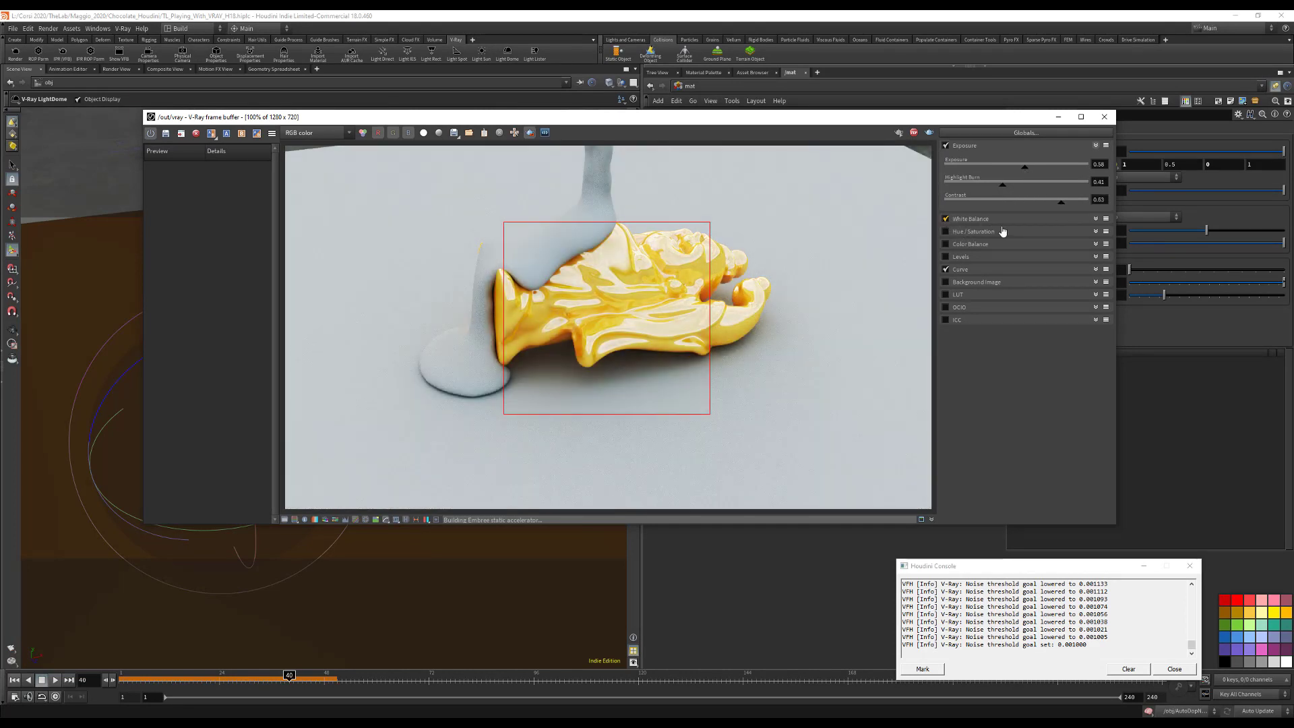
click(1095, 220)
drag(1016, 244, 1044, 254)
click(946, 146)
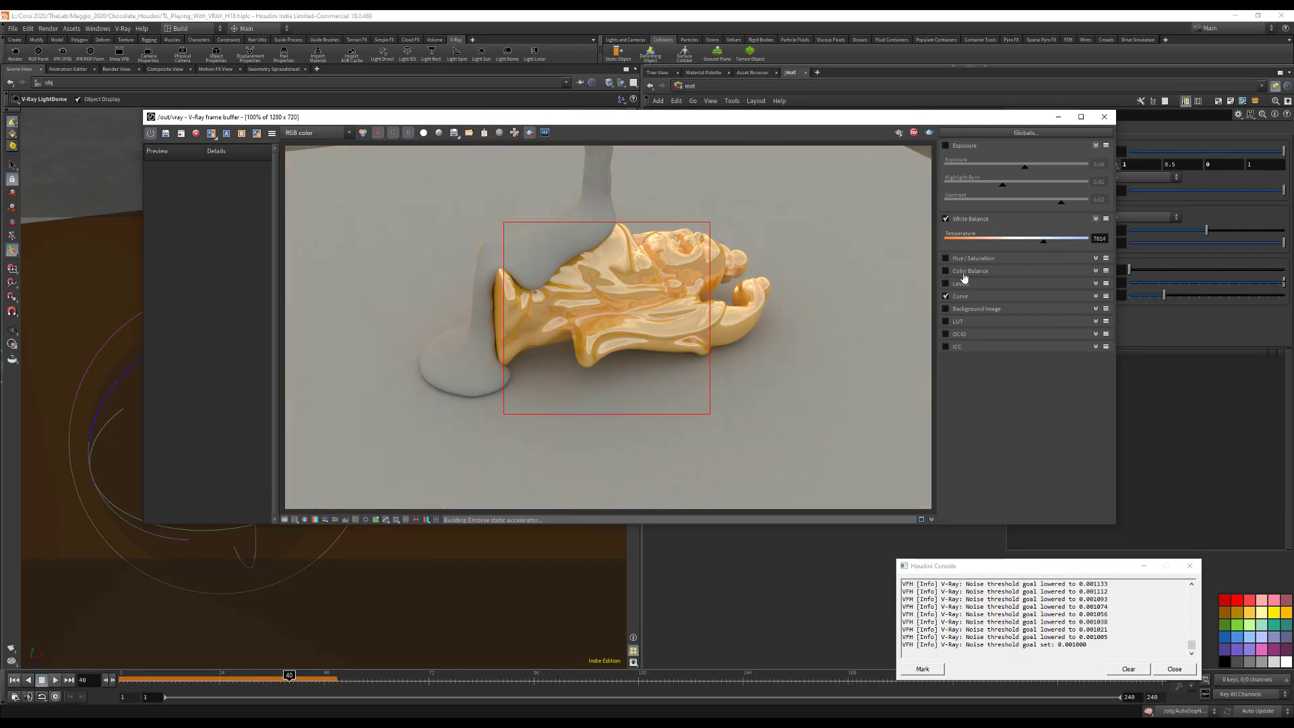
Step: Try Hue/Saturation with hue about -37 and saturation about 0.26, plus Color Balance shifted towards red, green and blue
click(946, 259)
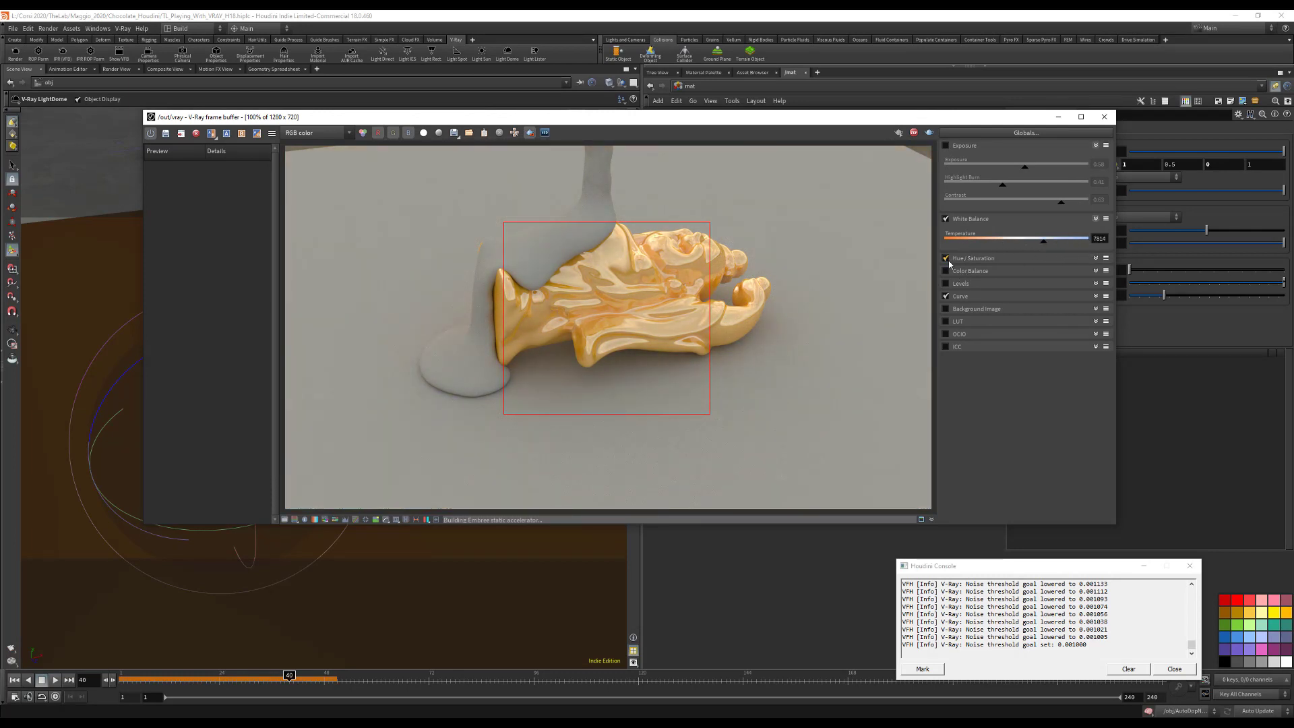
click(1095, 259)
drag(1016, 278, 1046, 417)
click(945, 337)
click(1095, 337)
Step: Turn off the White Balance, Hue/Saturation and Color Balance corrections
click(945, 219)
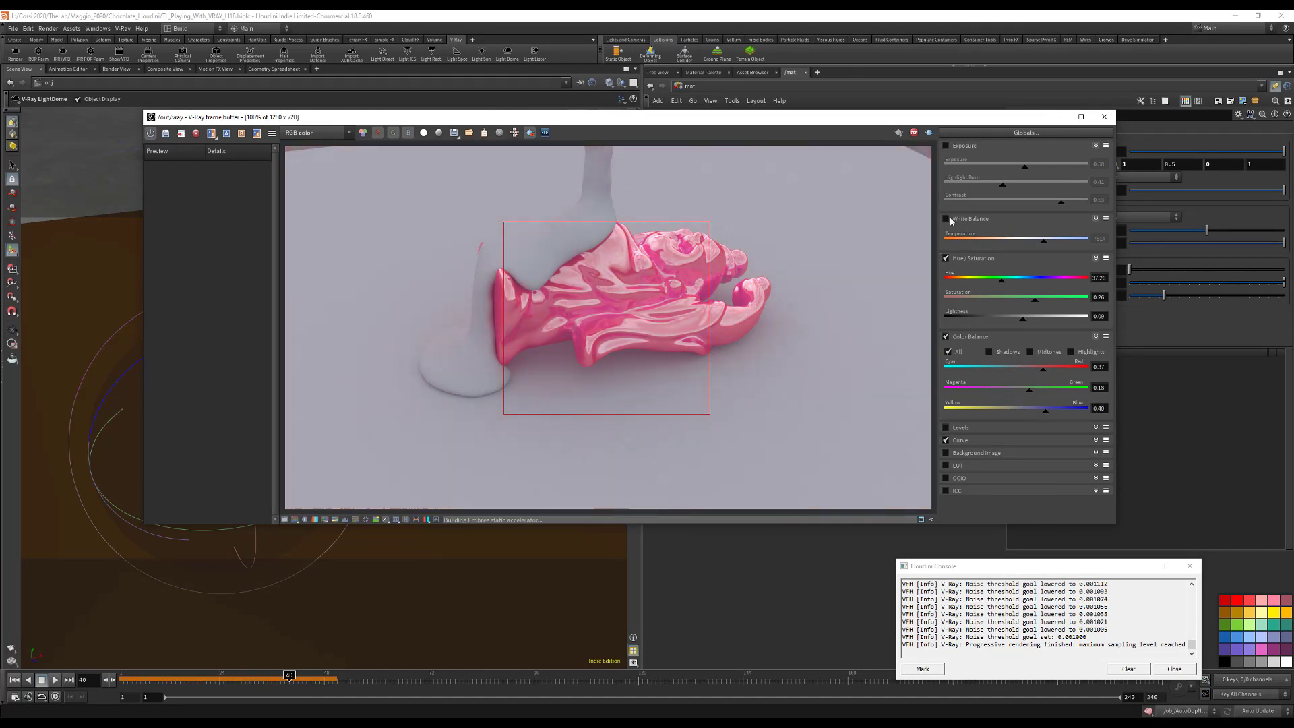
click(946, 257)
click(945, 336)
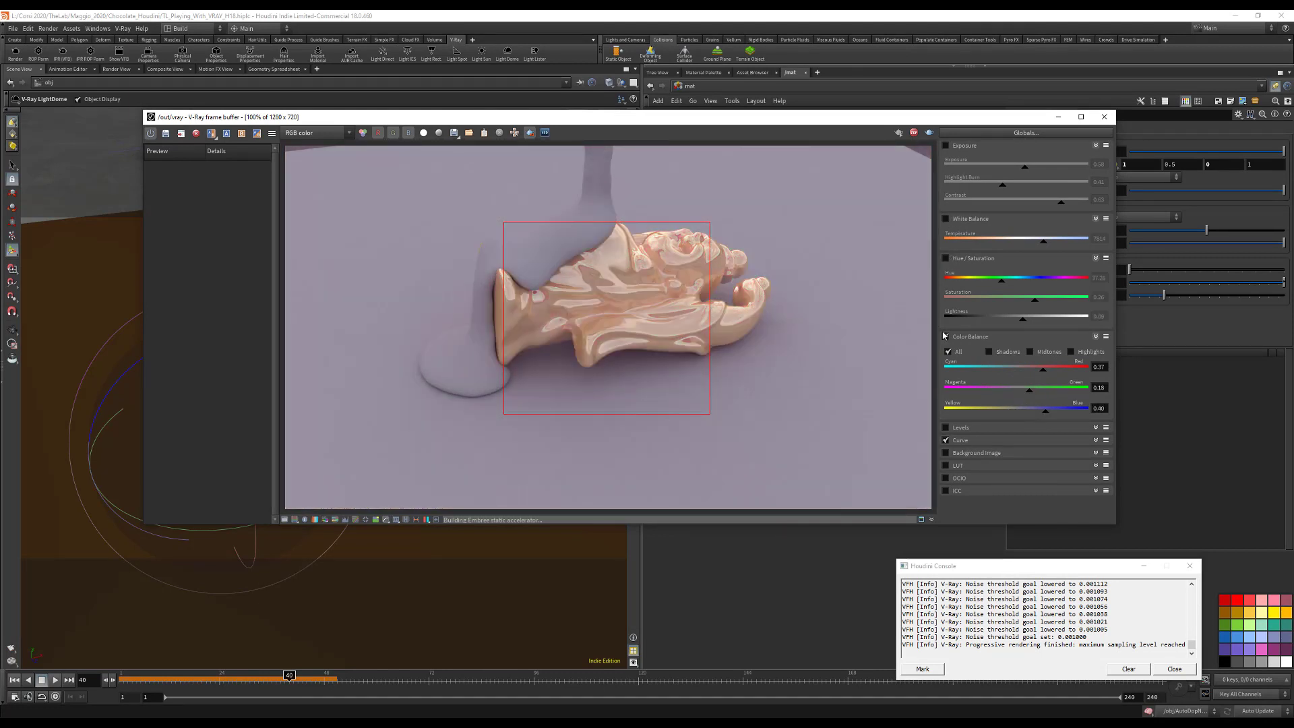
Step: Examine the Curve correction, and hide the color corrections and the render history from the frame buffer
click(954, 440)
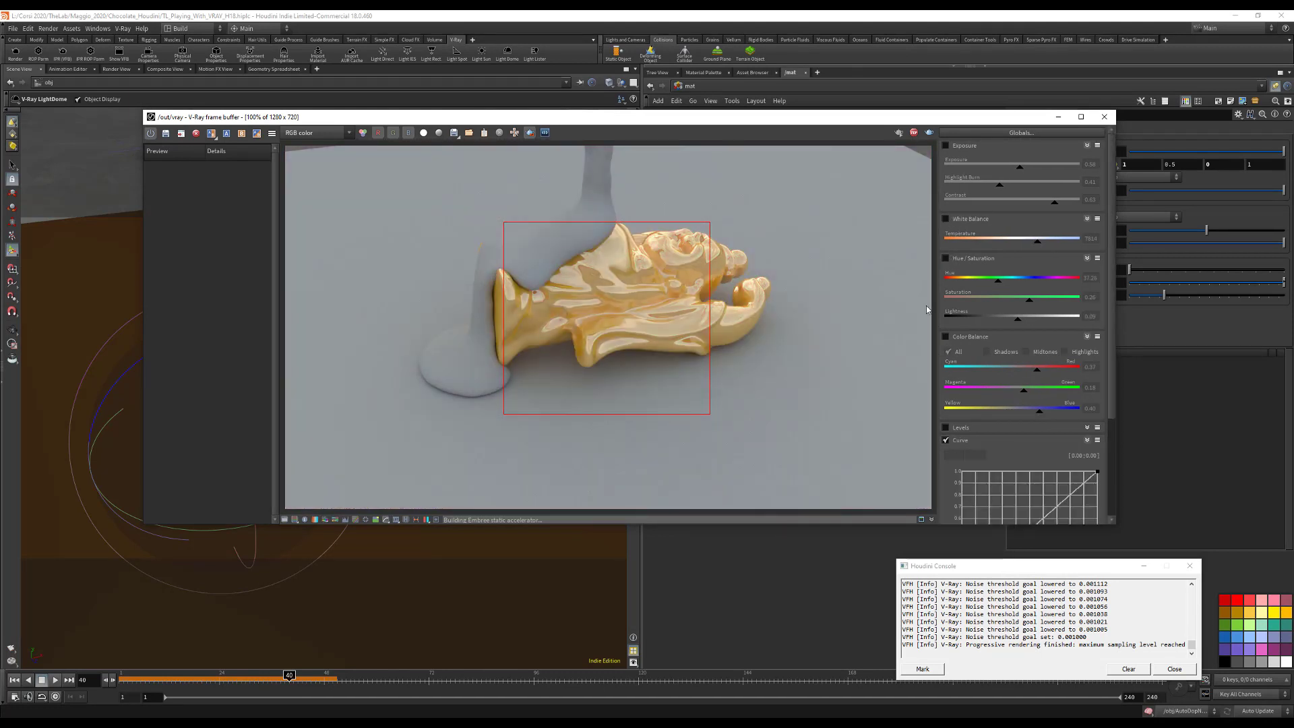
click(956, 444)
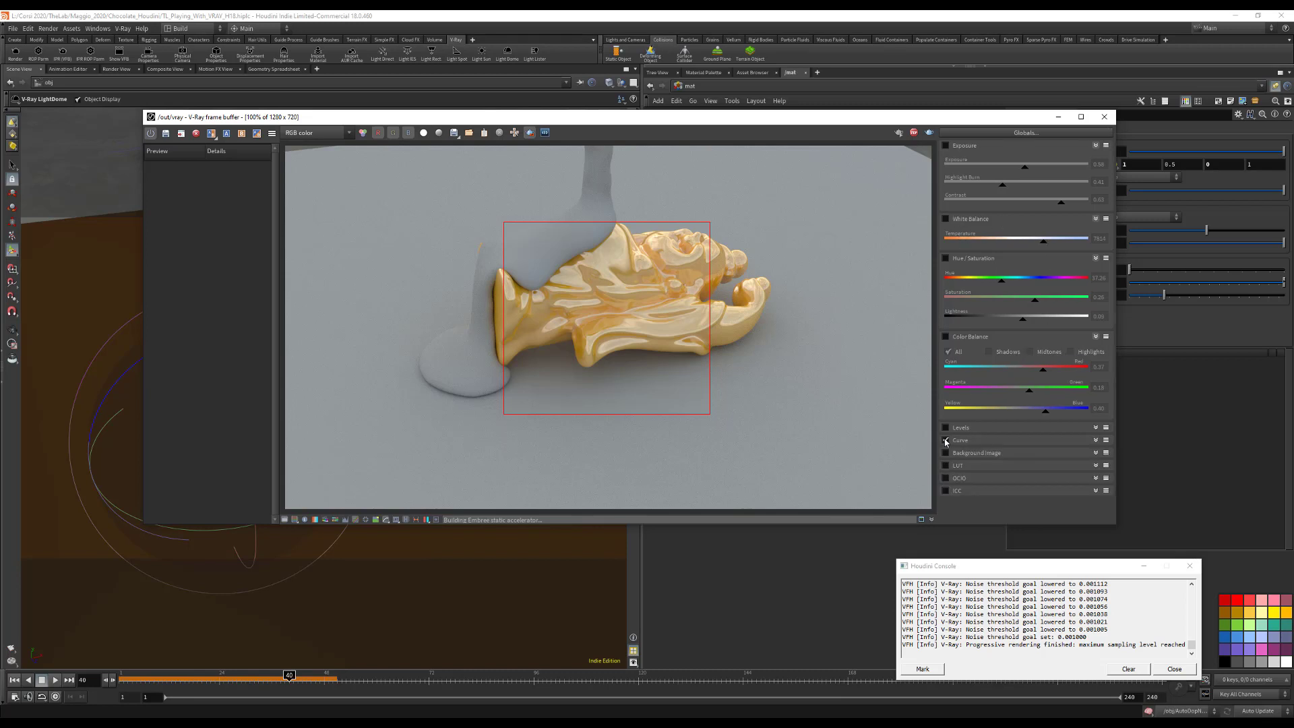
click(945, 440)
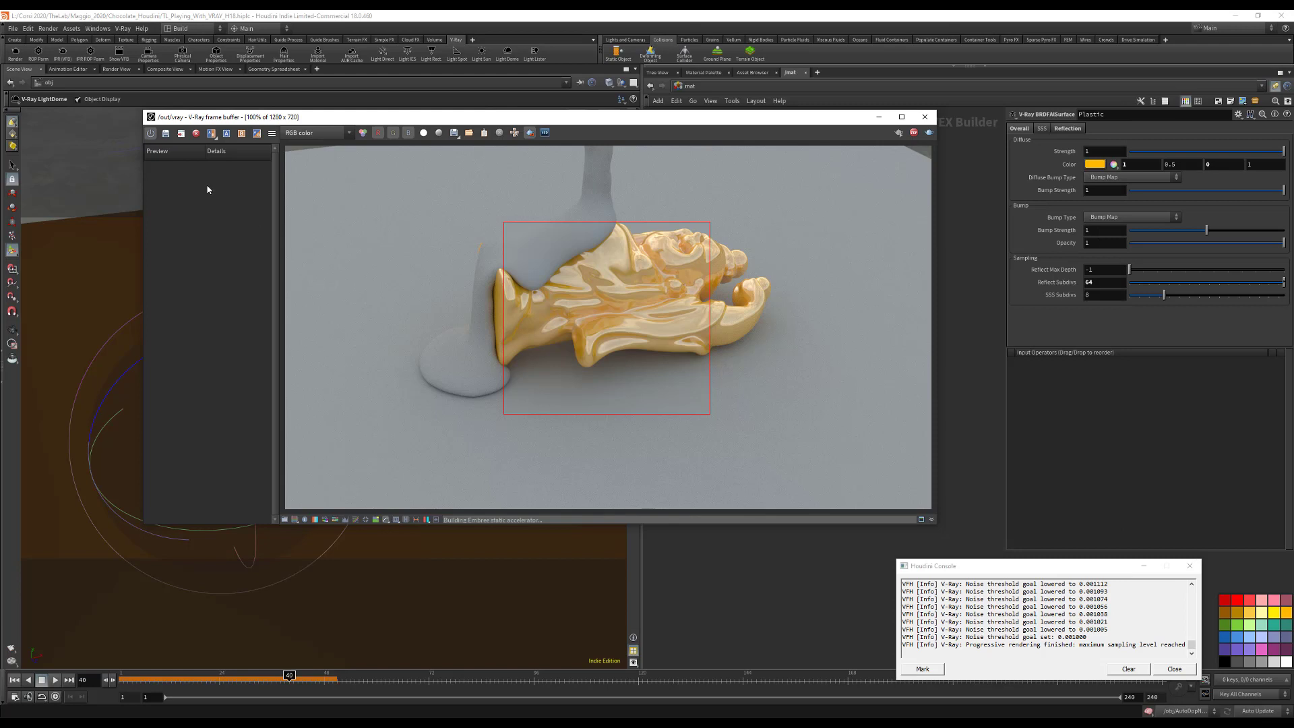
click(407, 520)
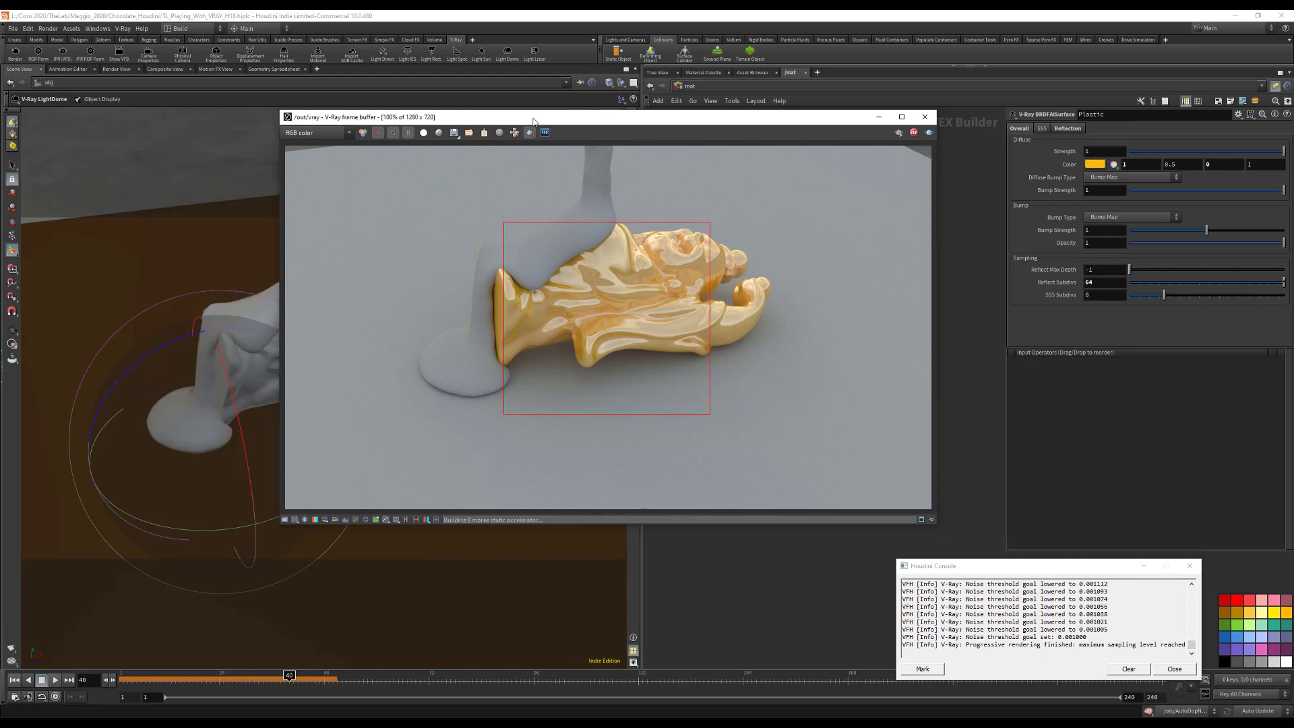
Step: Set the Plastic material's first reflection to a strength of 0.65 and an index of refraction of 1.6
drag(620, 123, 416, 141)
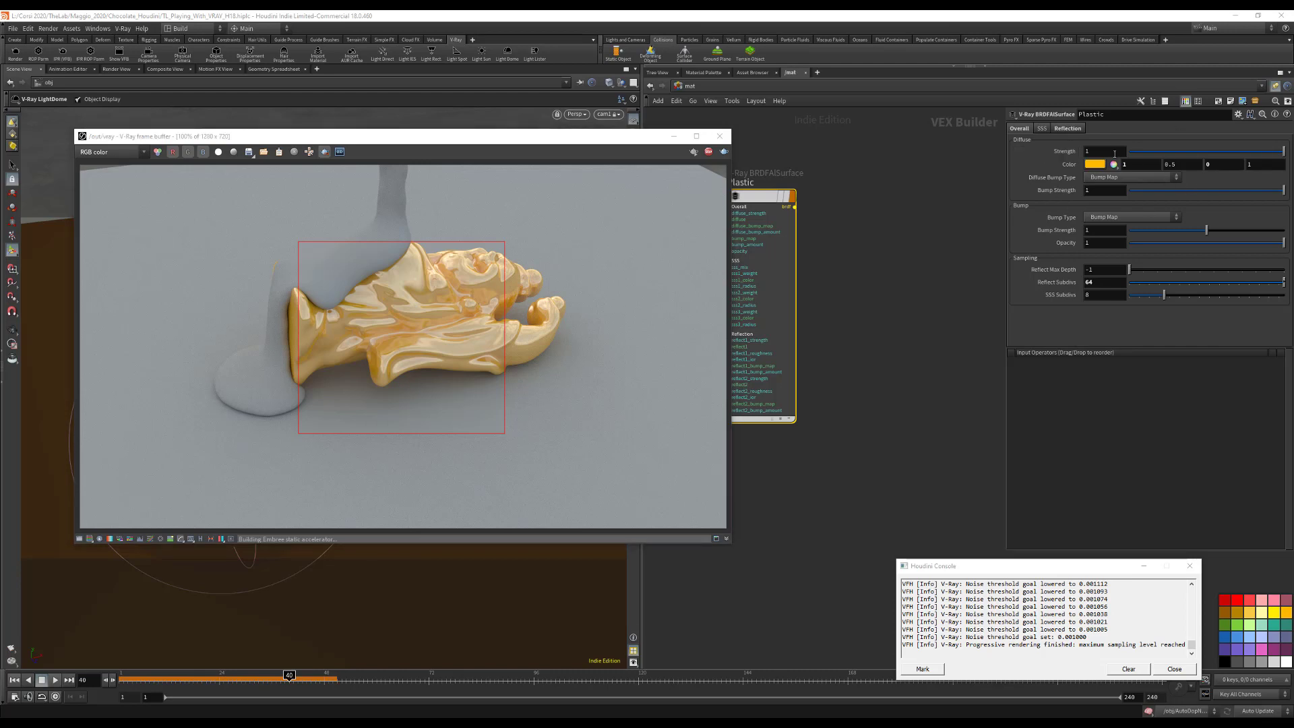
click(1042, 129)
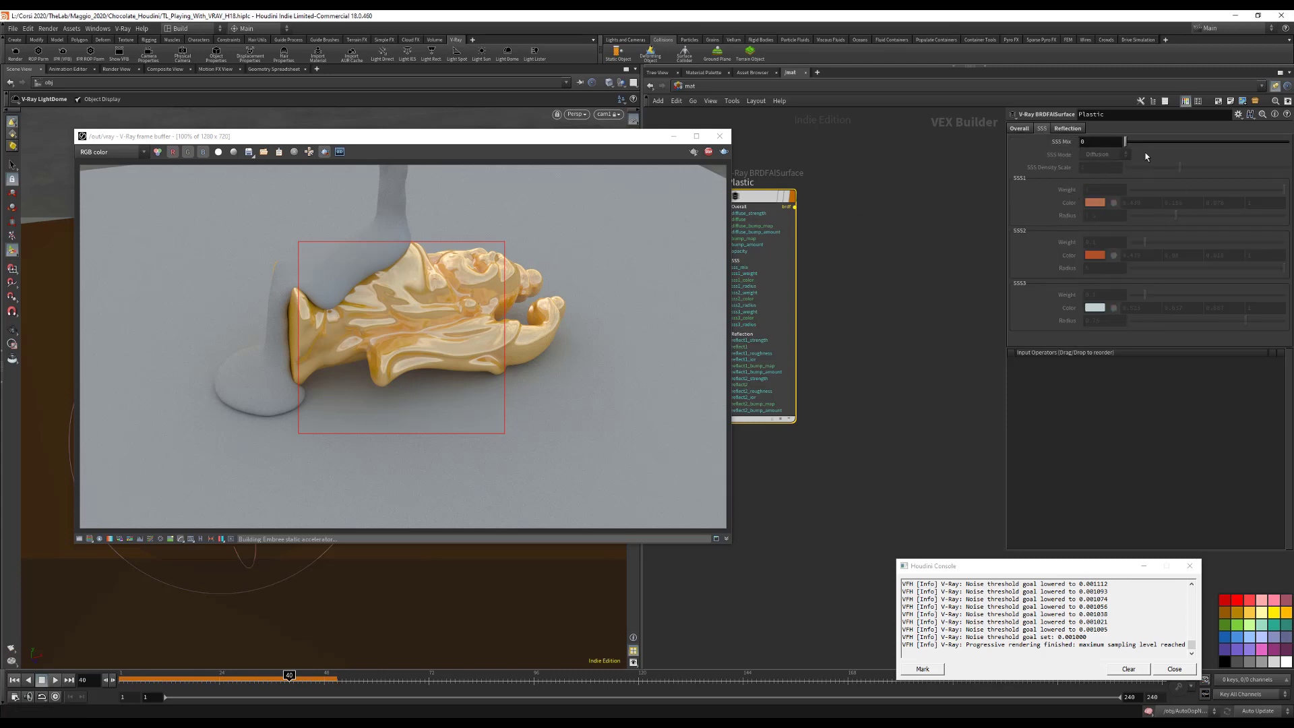
click(1100, 143)
click(1066, 128)
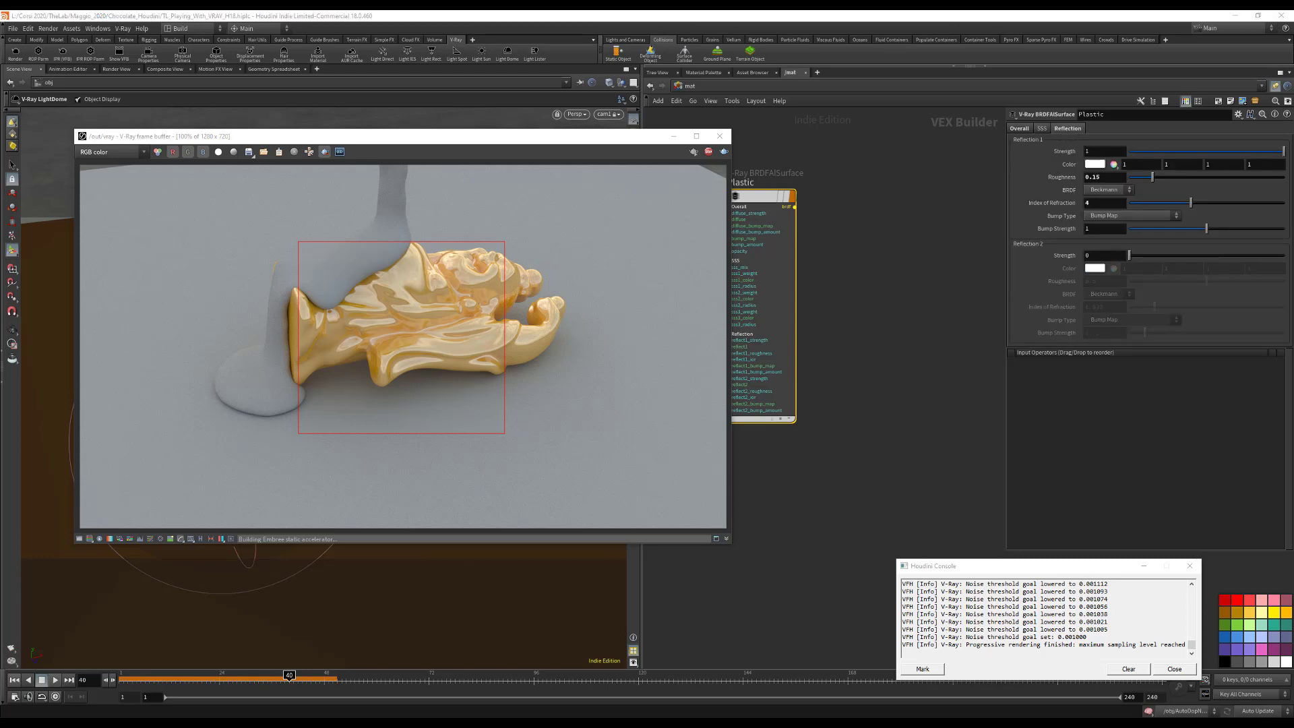
click(1108, 151)
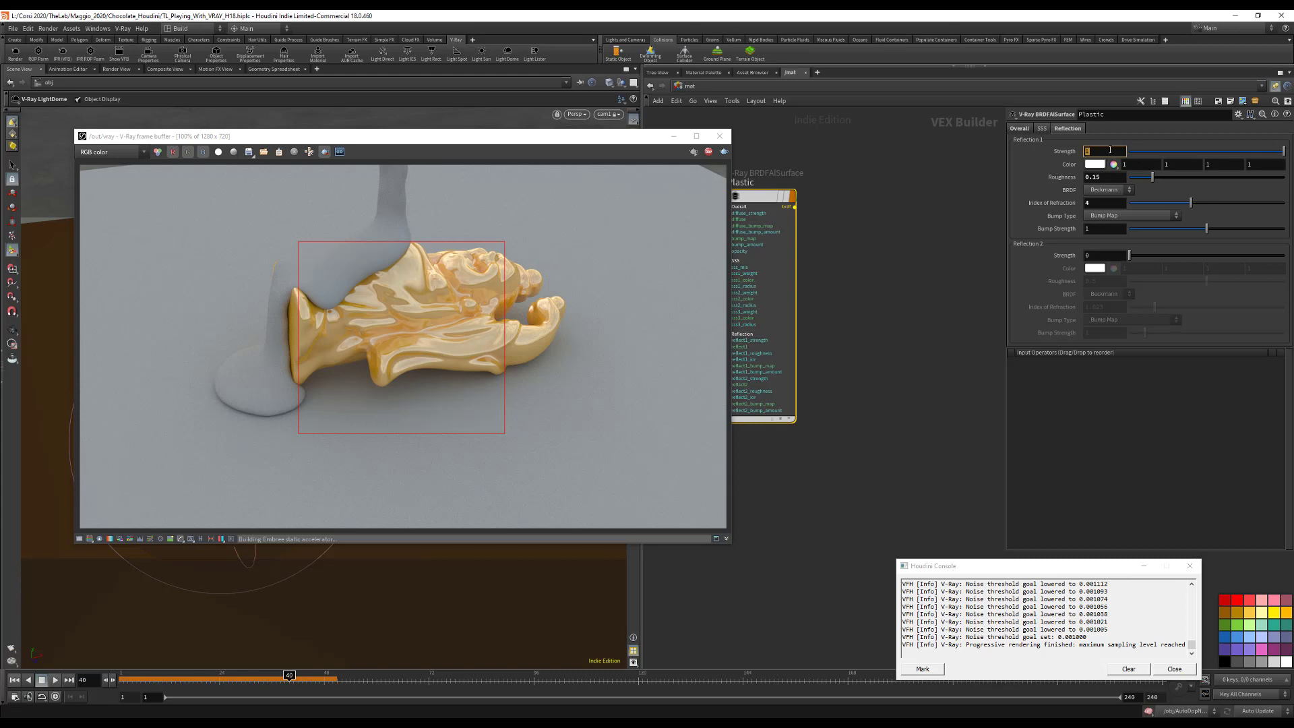
text(0.65)
key(Return)
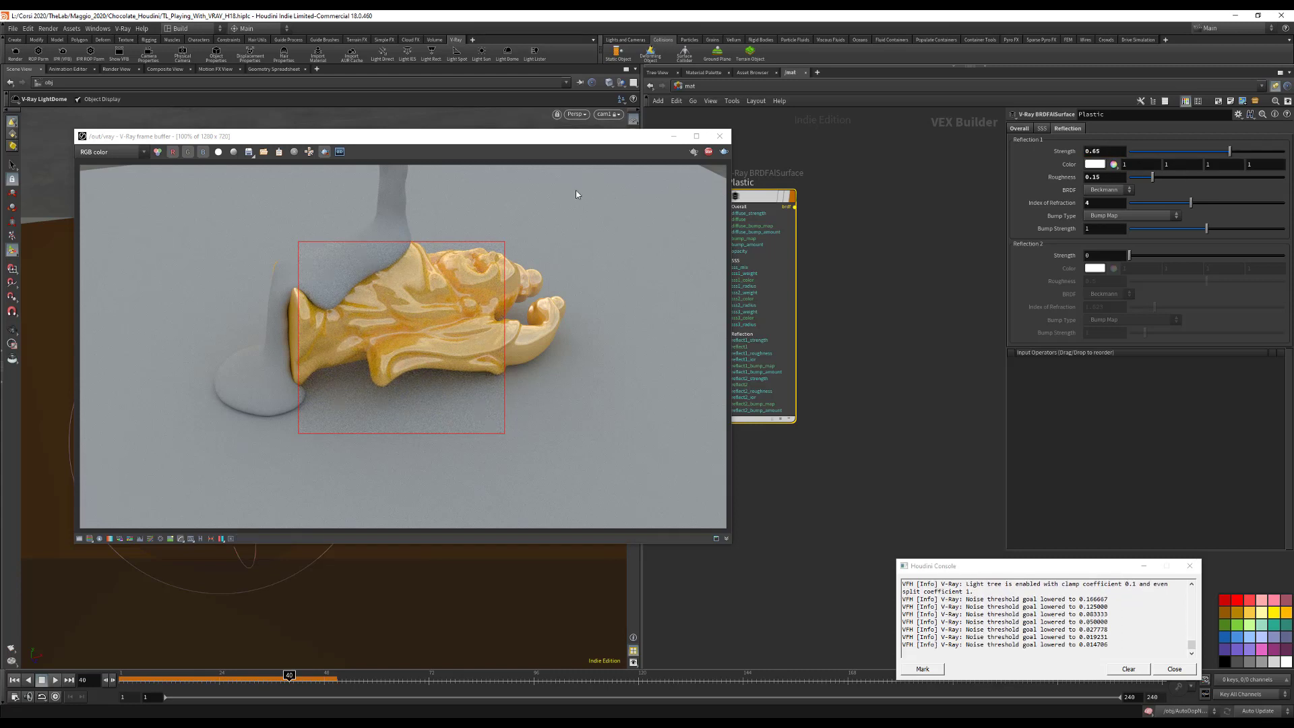
click(1097, 202)
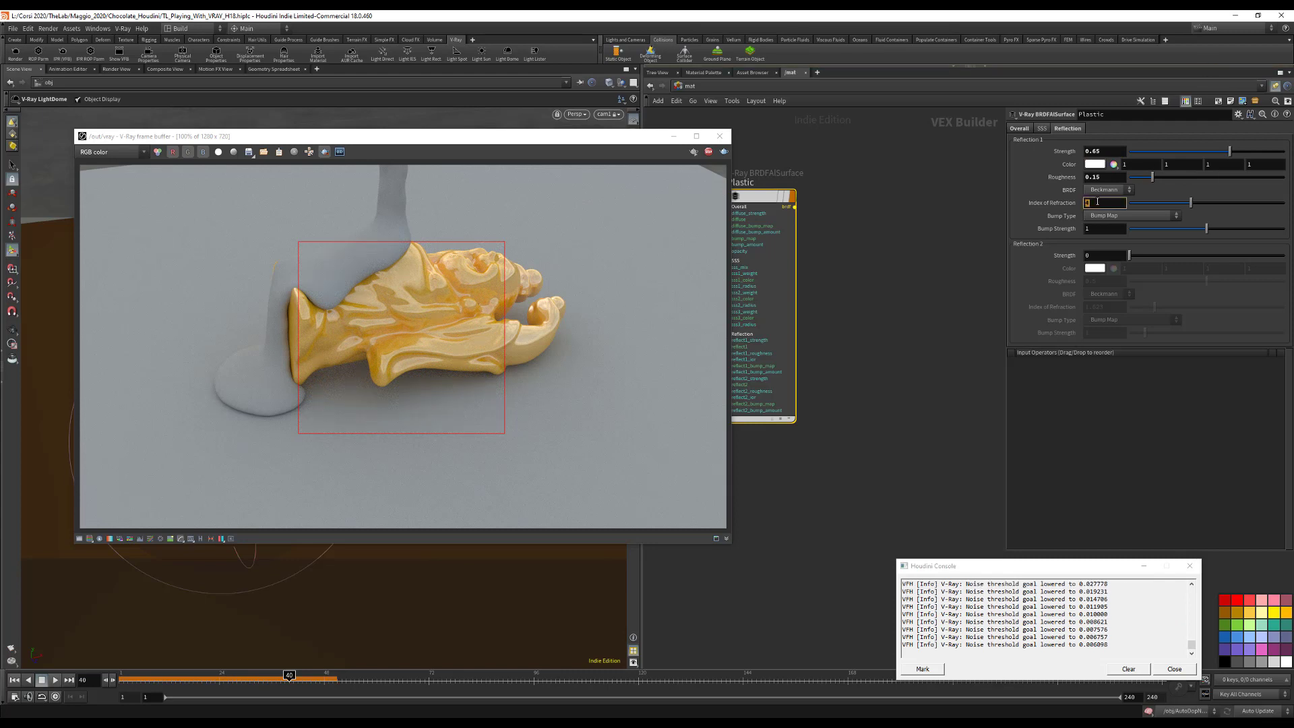
text(1.6)
key(Return)
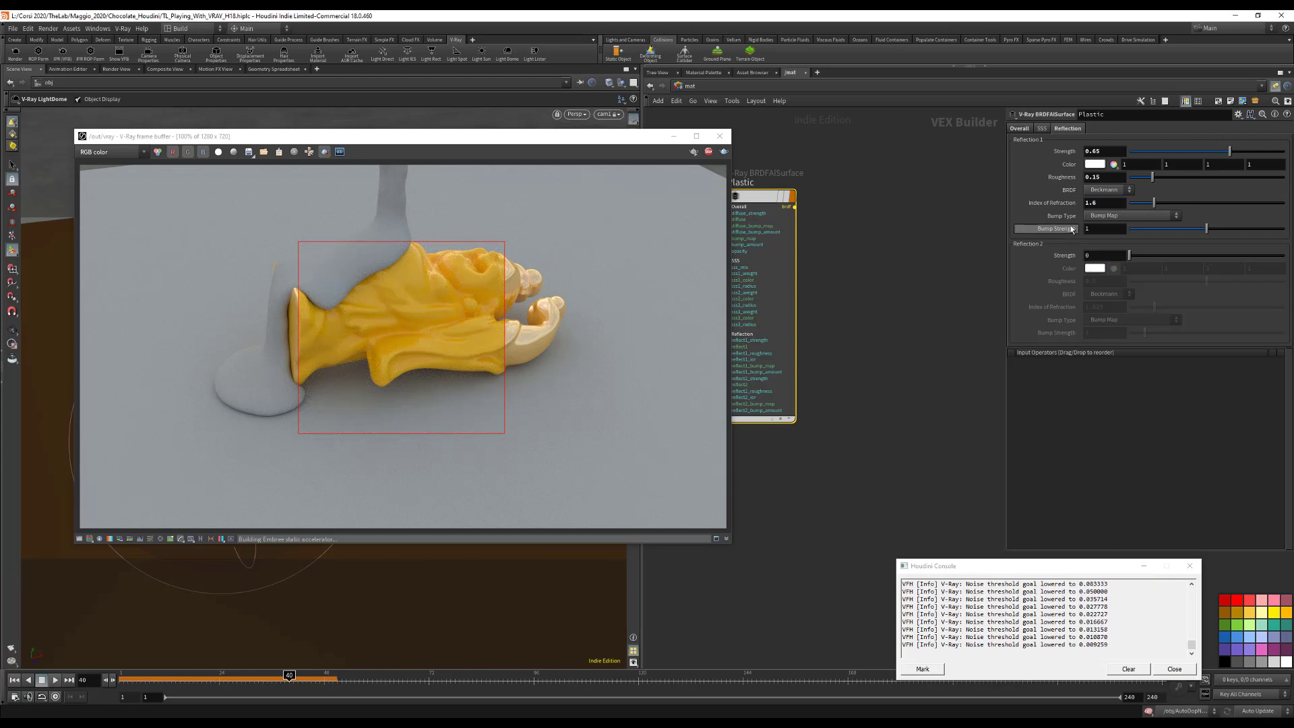
Step: Set the Plastic material's SSS Mix to 1 and the SSS2 and SSS3 weights to 0
click(1041, 128)
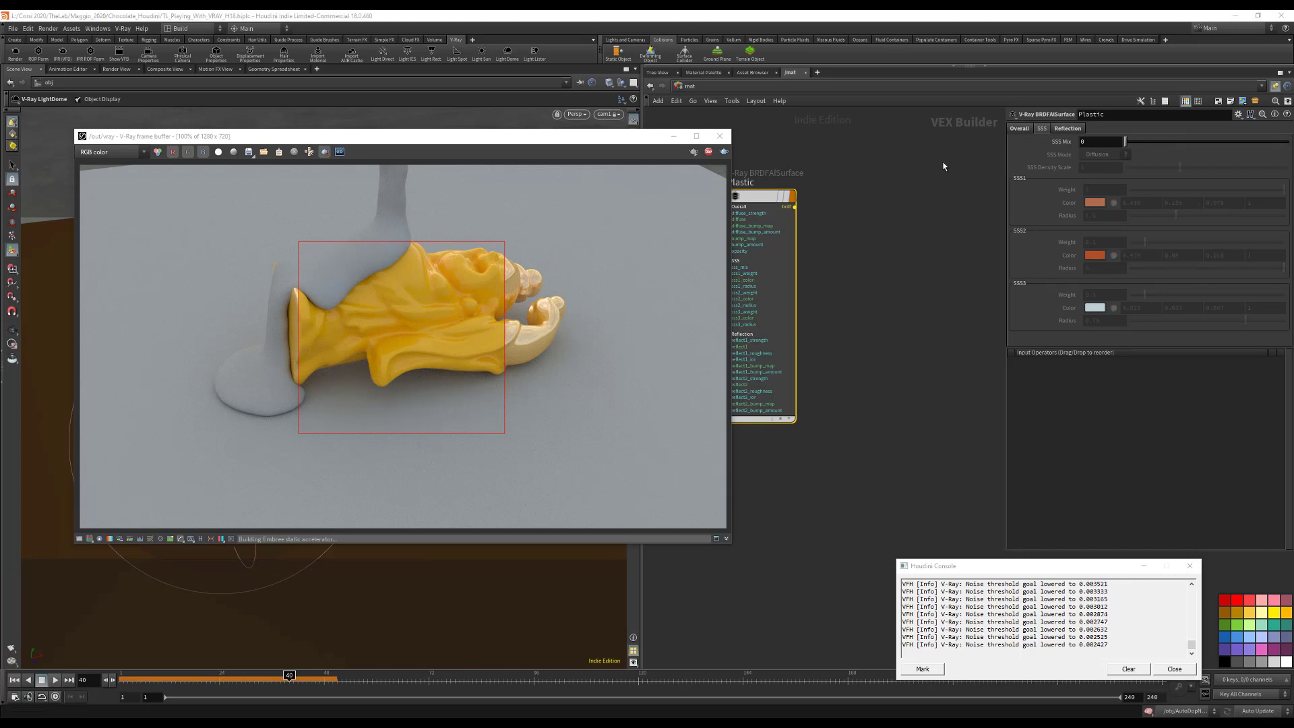
double_click(1100, 140)
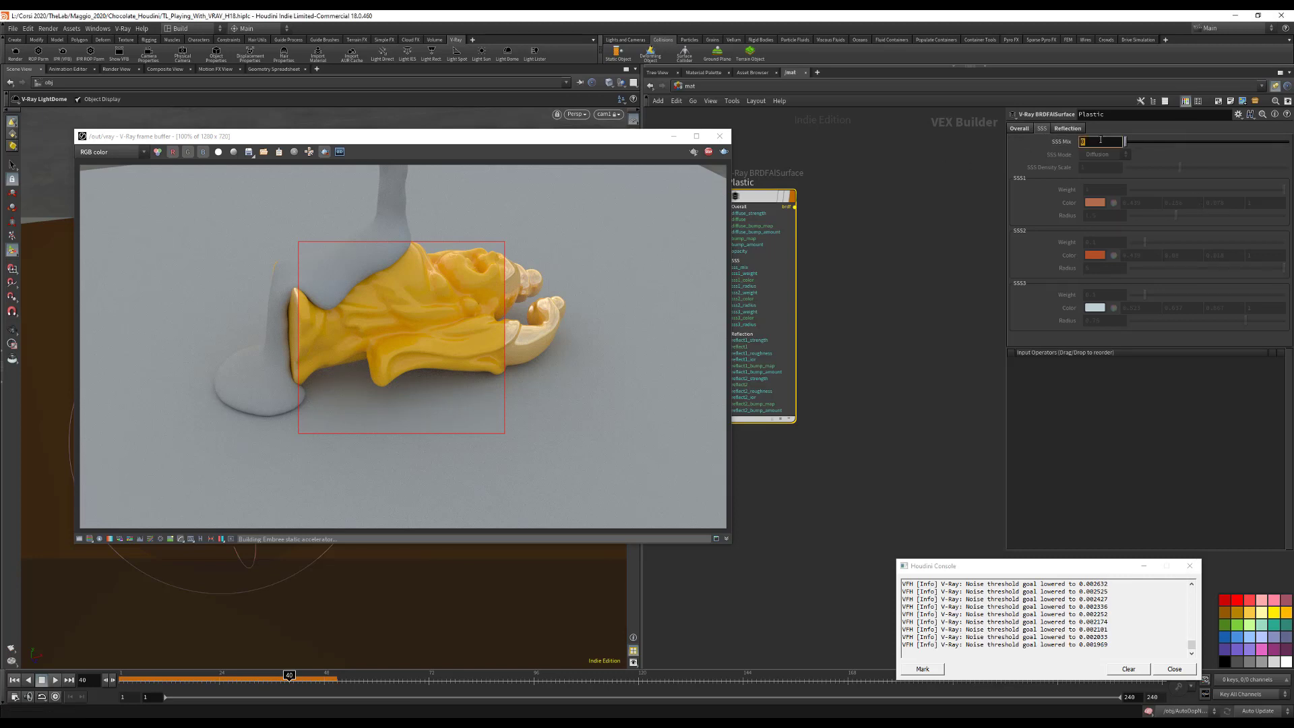
text(1)
key(Return)
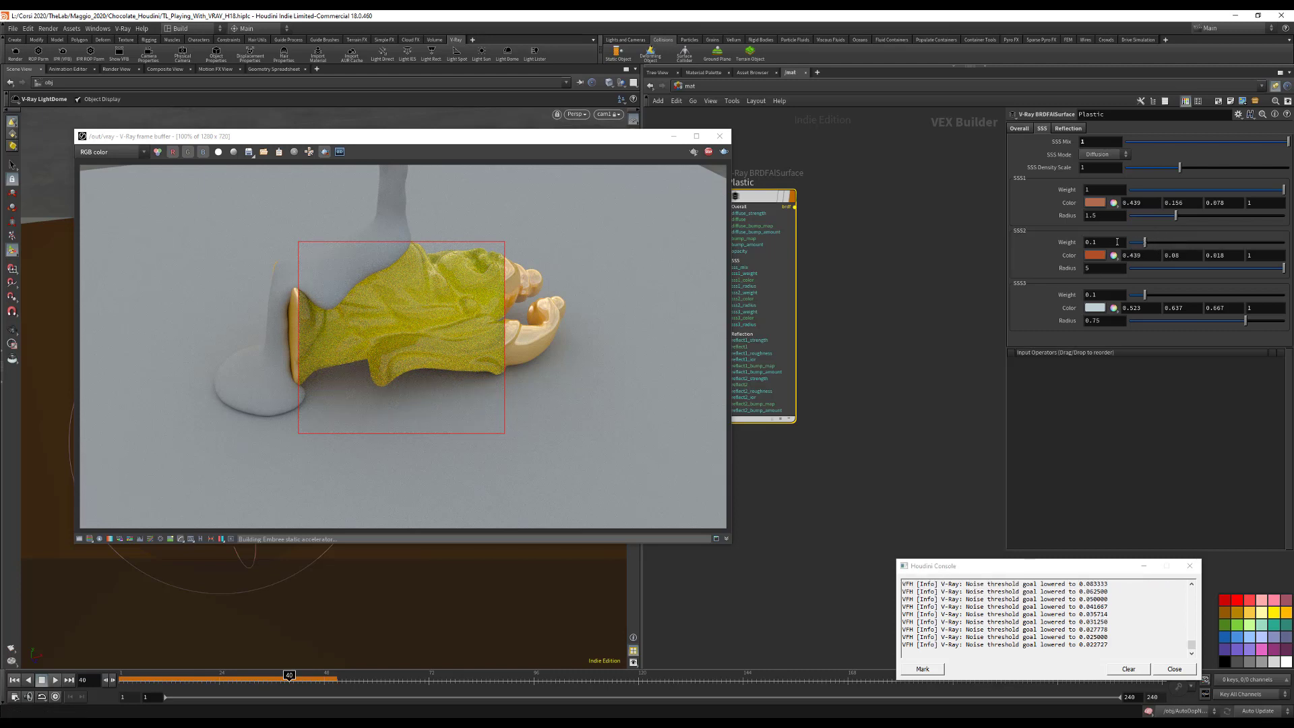
click(1116, 242)
text(0)
key(Return)
click(1099, 295)
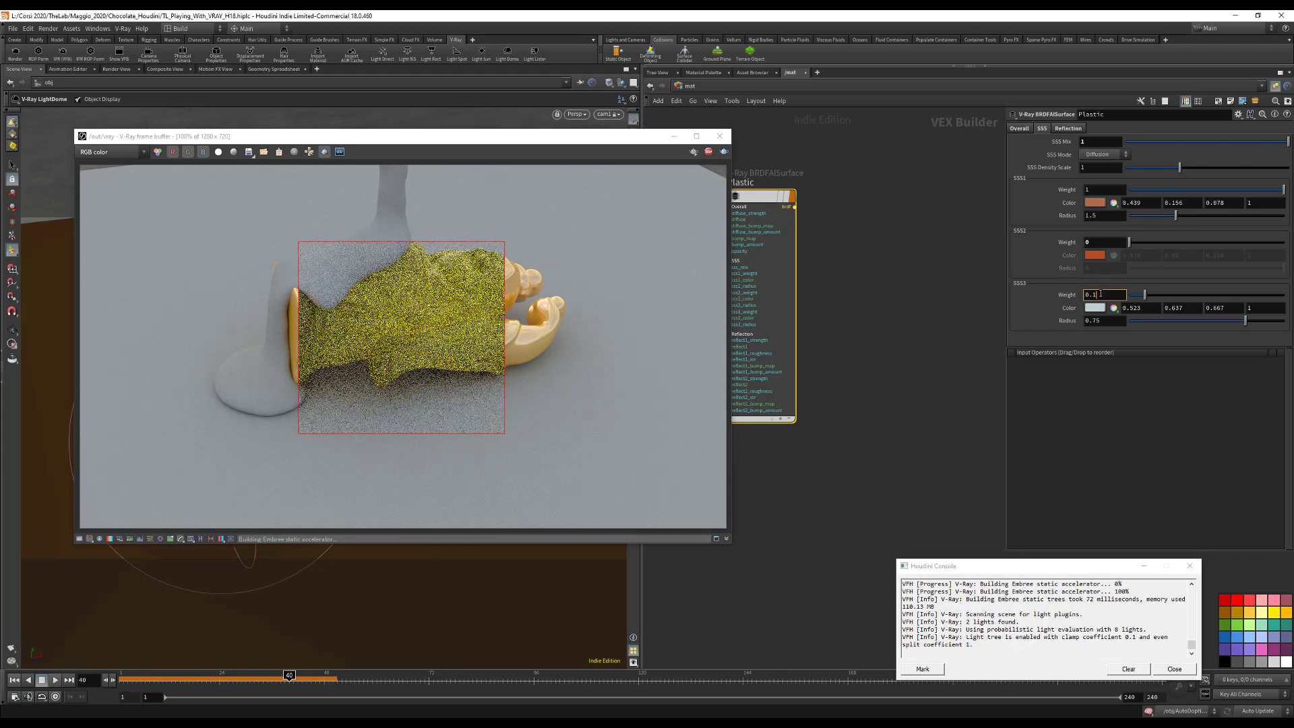
text(0)
key(Return)
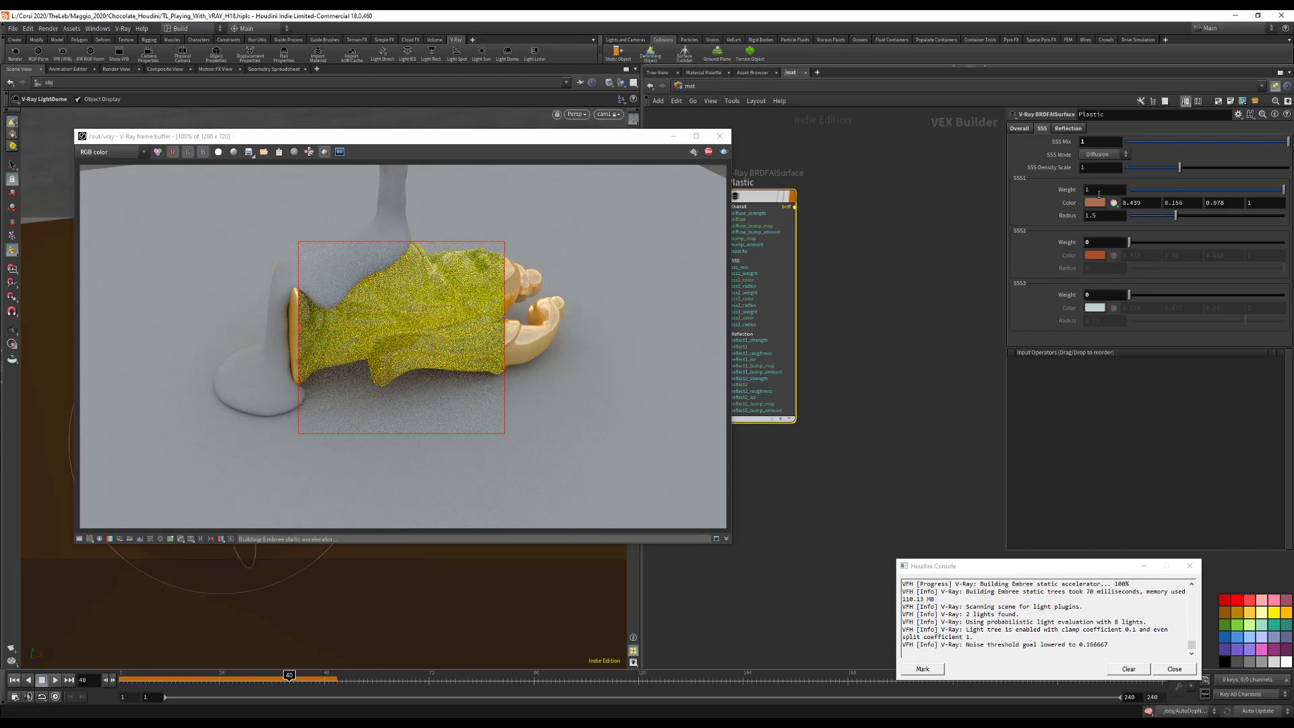
Step: Try an SSS1 radius of 0.05 on the Plastic material
click(1098, 192)
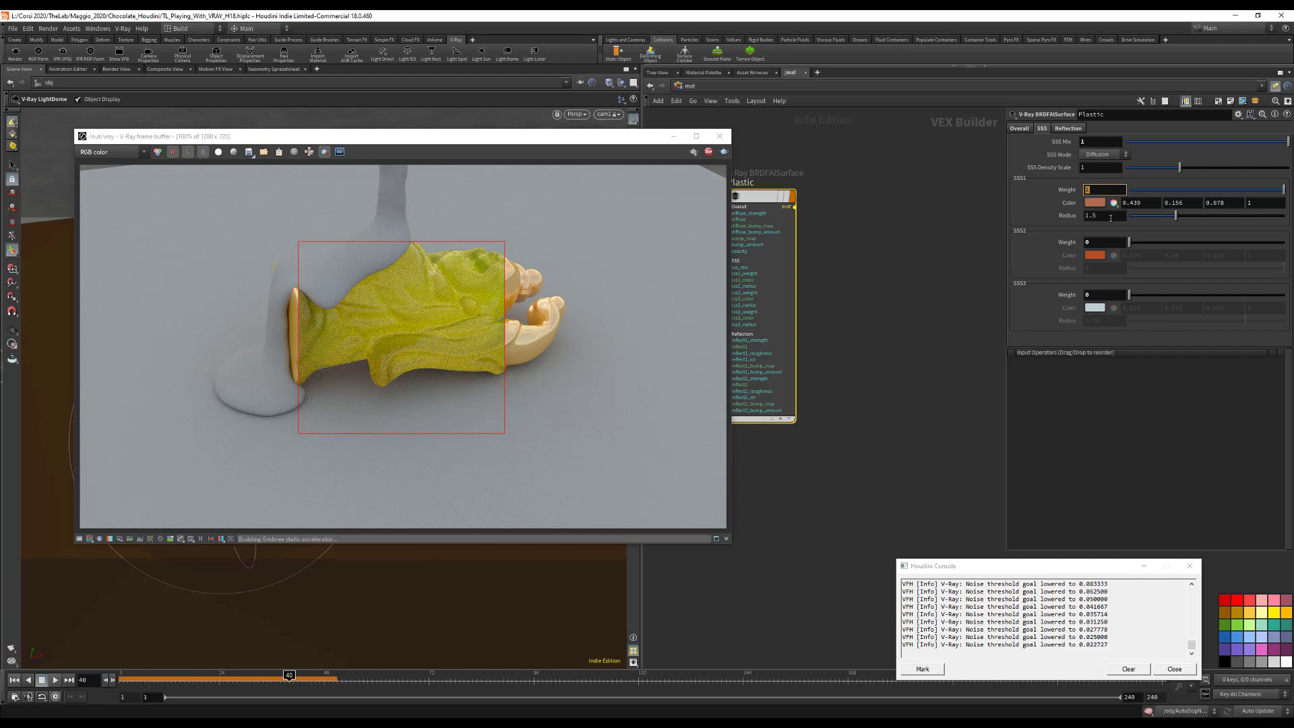
click(1105, 215)
text(0.)
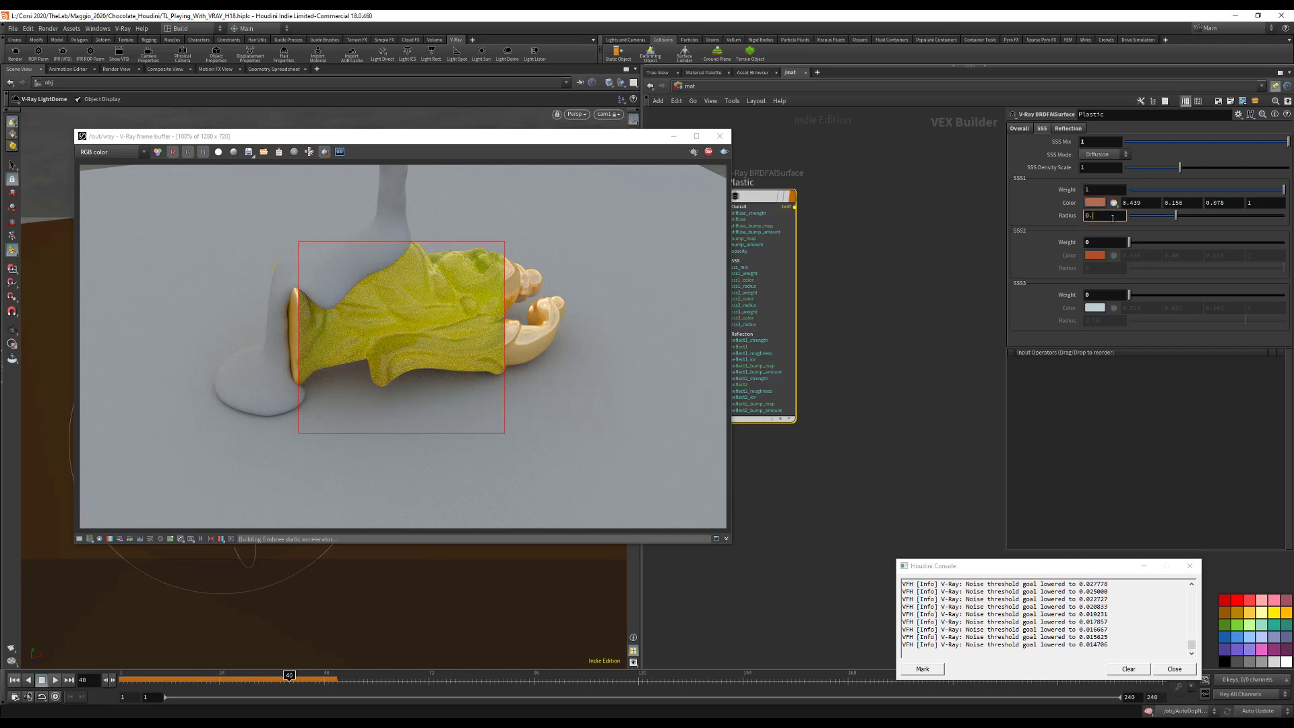
text(05)
key(Return)
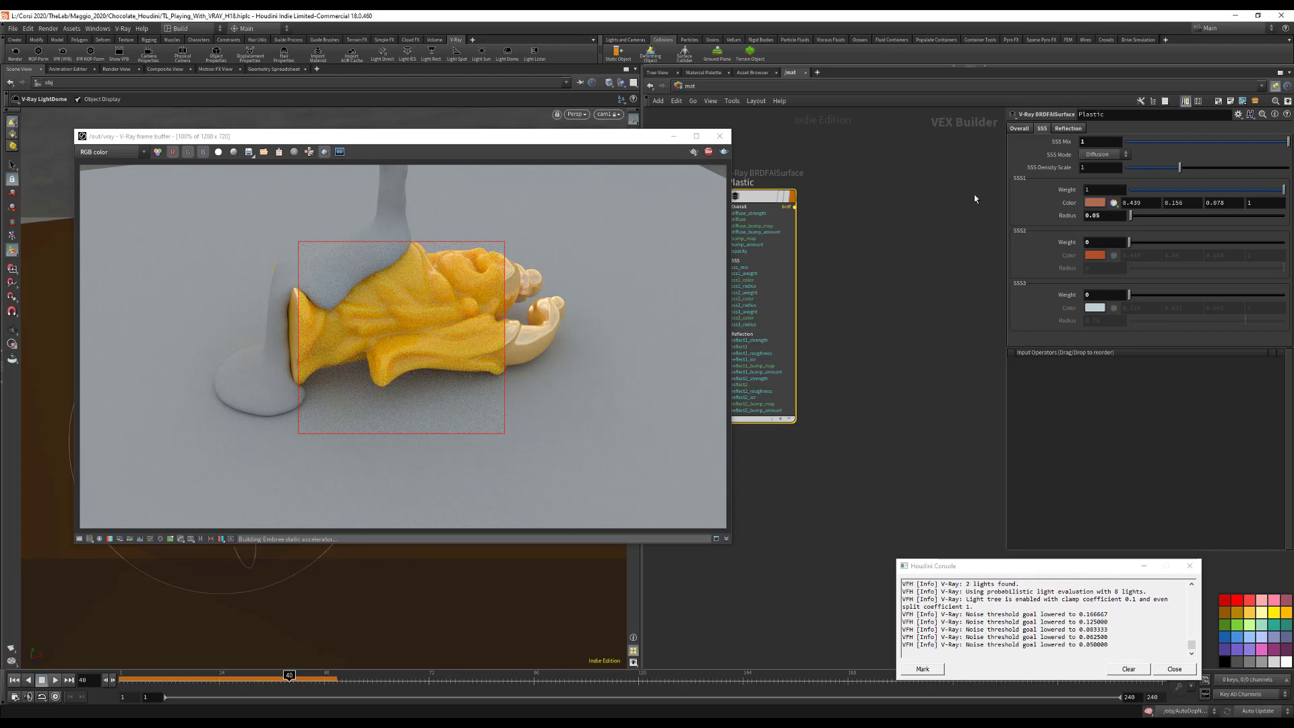
Step: Set the Plastic material's SSS1 color to a warm yellow with values 1, 0.685 and 0
click(1146, 201)
text(1)
key(Return)
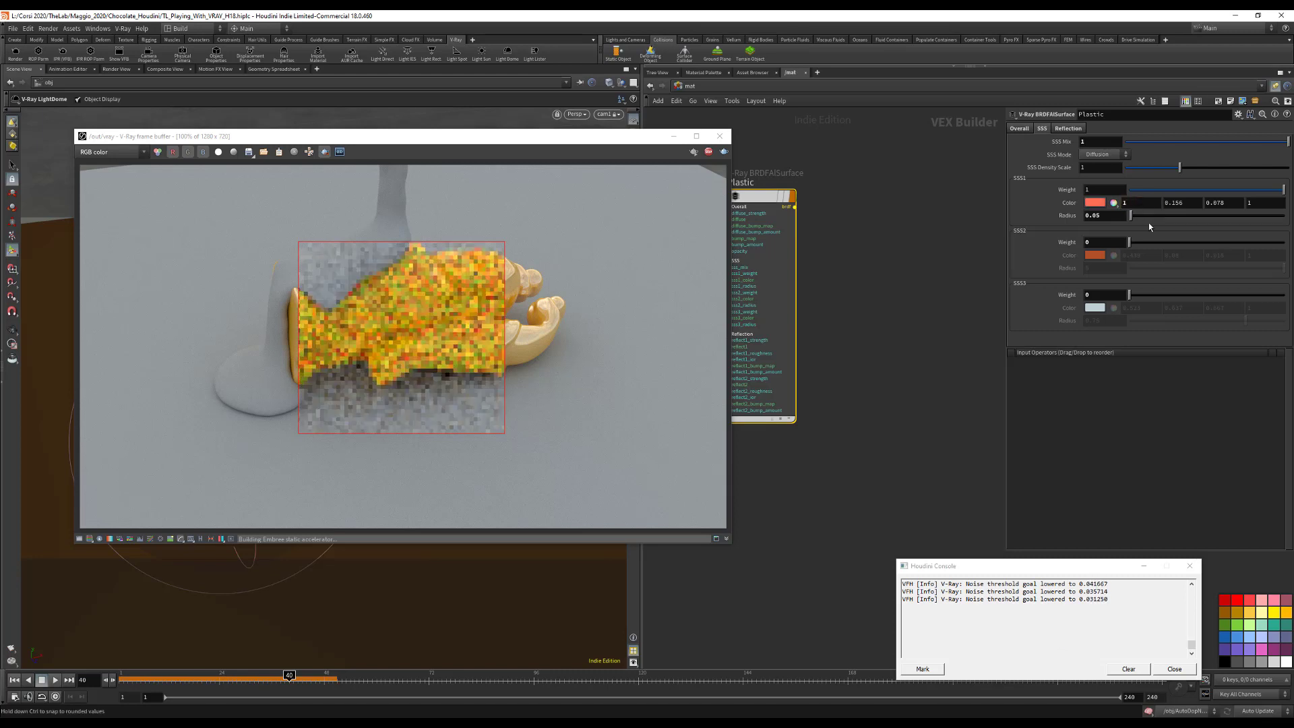
click(1191, 202)
text(0.685)
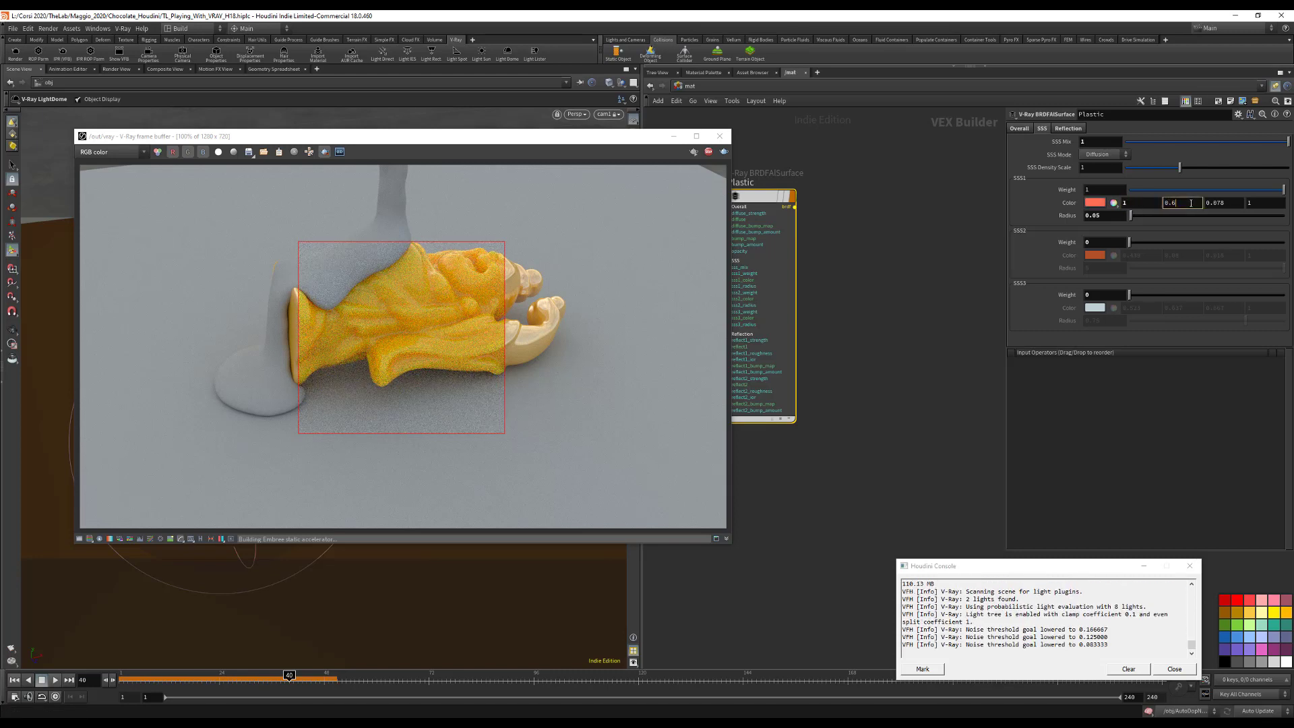
click(1228, 202)
text(0)
key(Return)
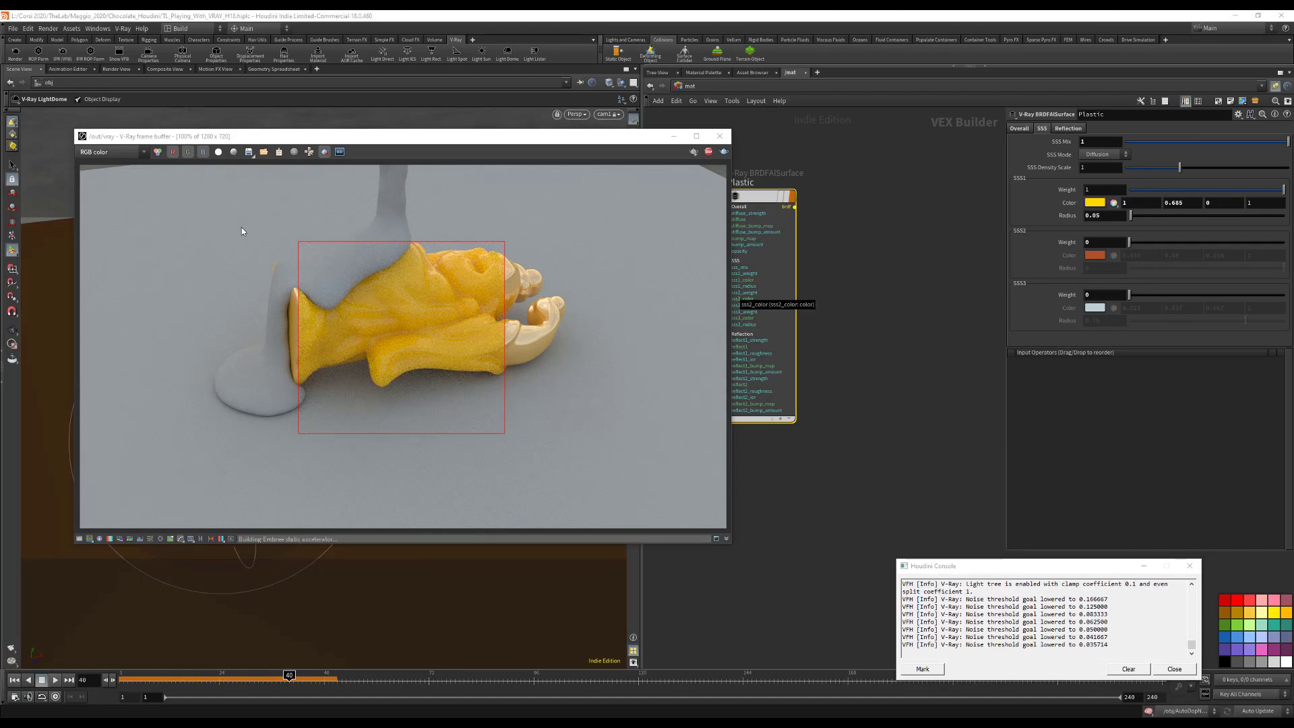
Step: Extend the render region around the whole statue and set the SSS1 radius to 0.01
drag(245, 221, 595, 434)
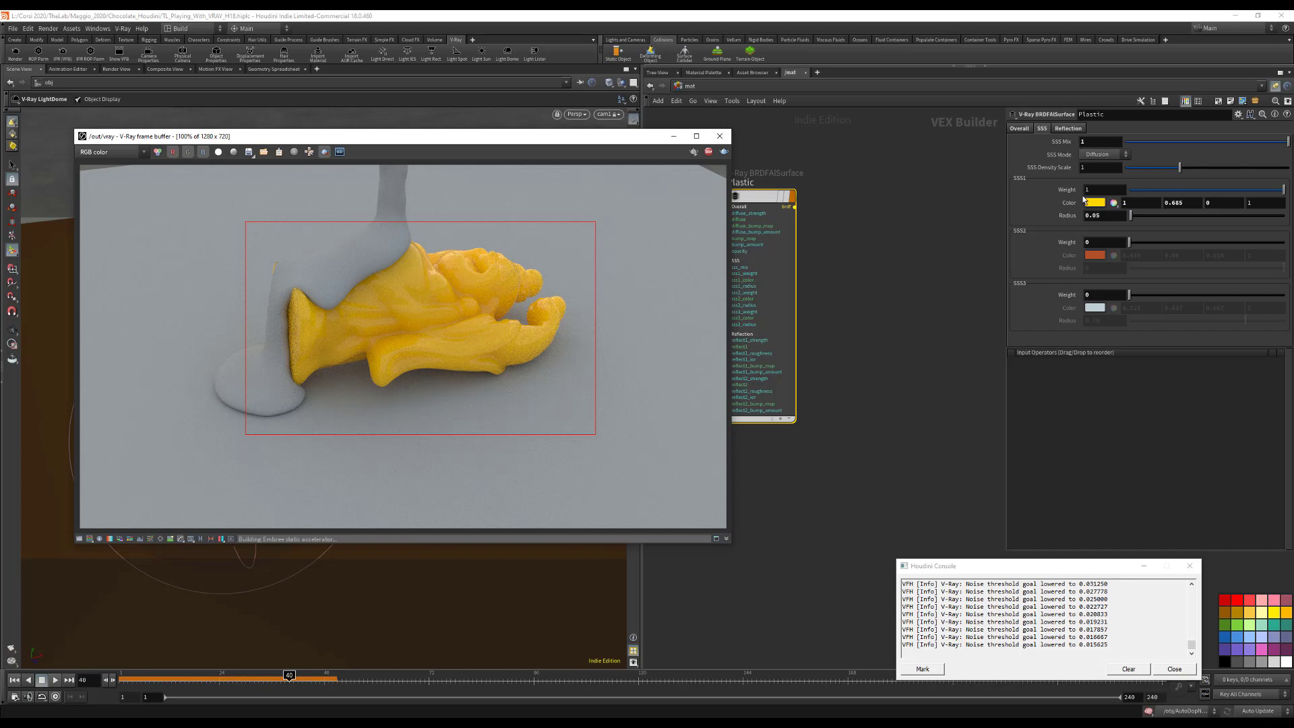
click(1106, 215)
key(BackSpace)
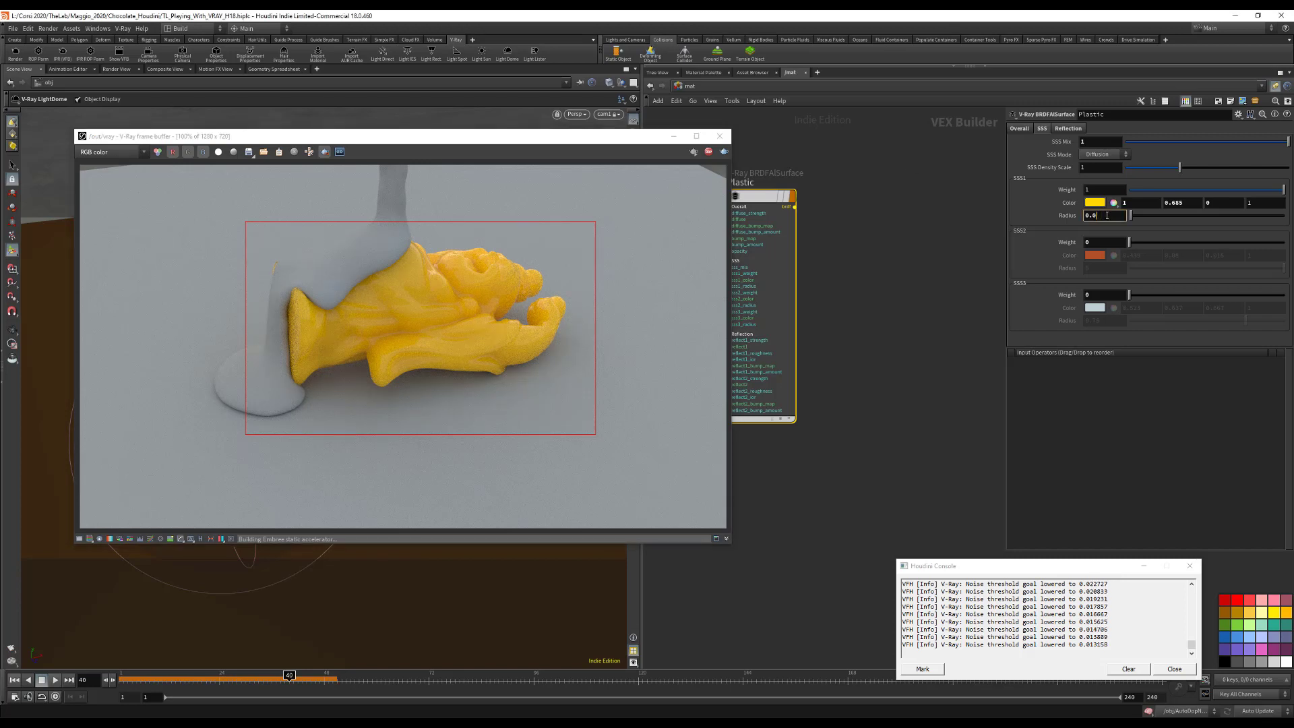
key(Return)
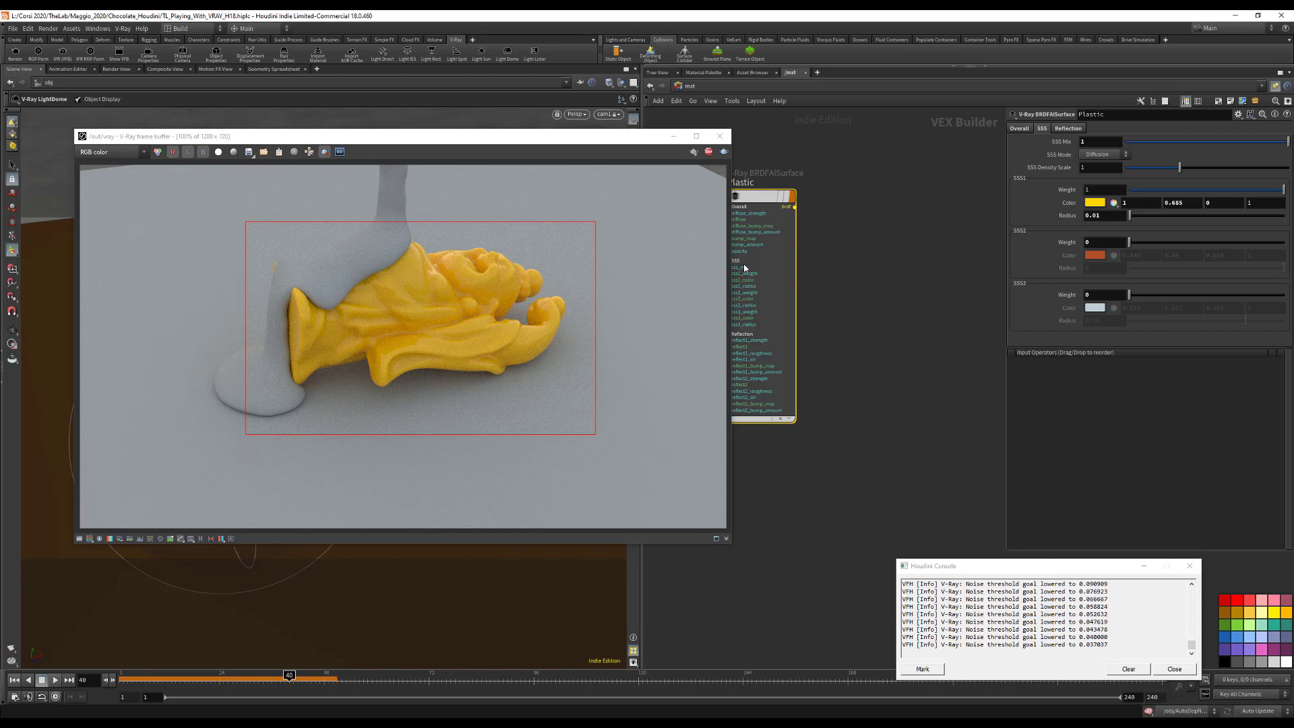
Step: Set the Plastic material's SSS Subdivs to 128 and redraw the render region over the poured chocolate and the statue's base
click(1019, 128)
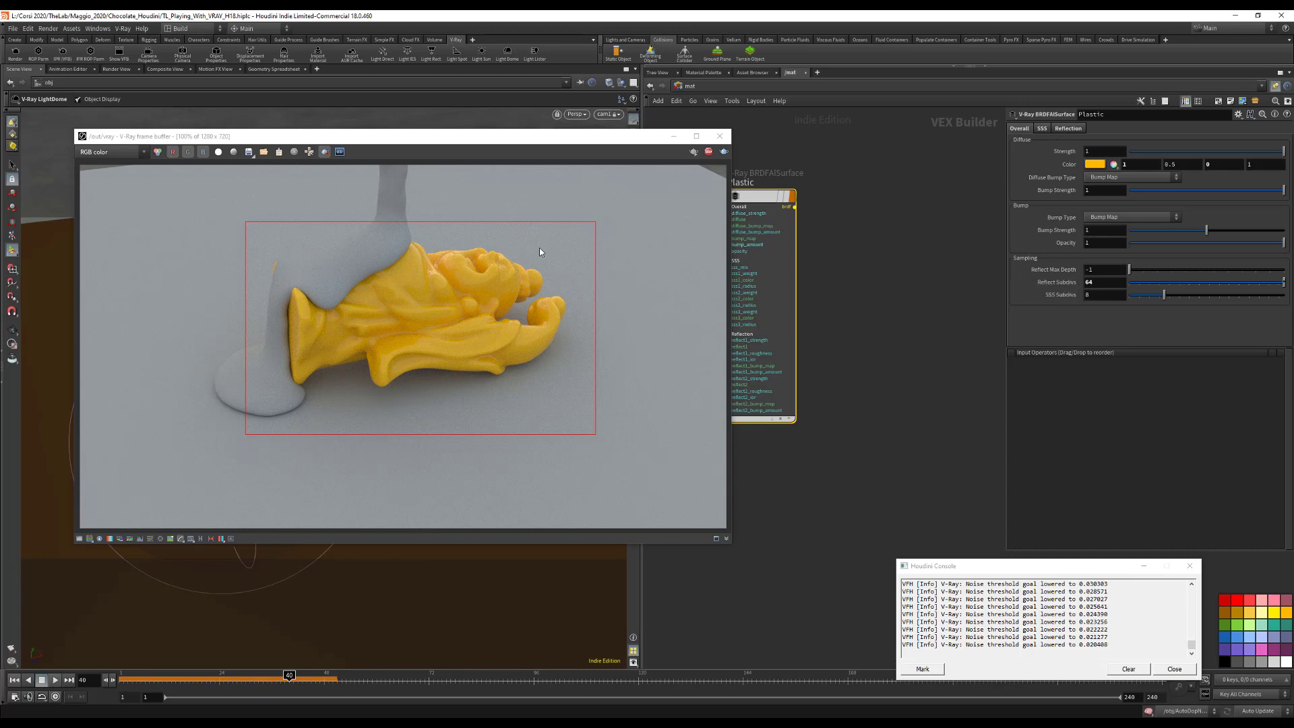
click(1105, 296)
text(128)
key(Return)
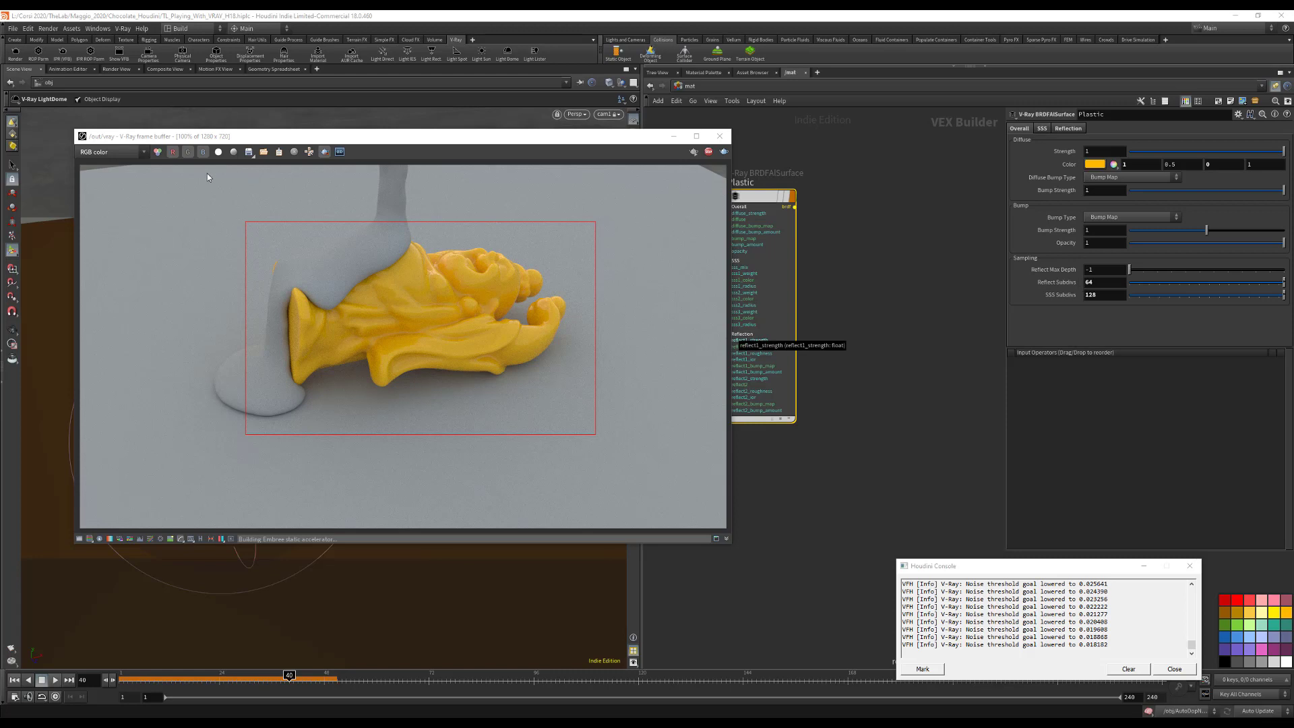
drag(190, 171, 475, 436)
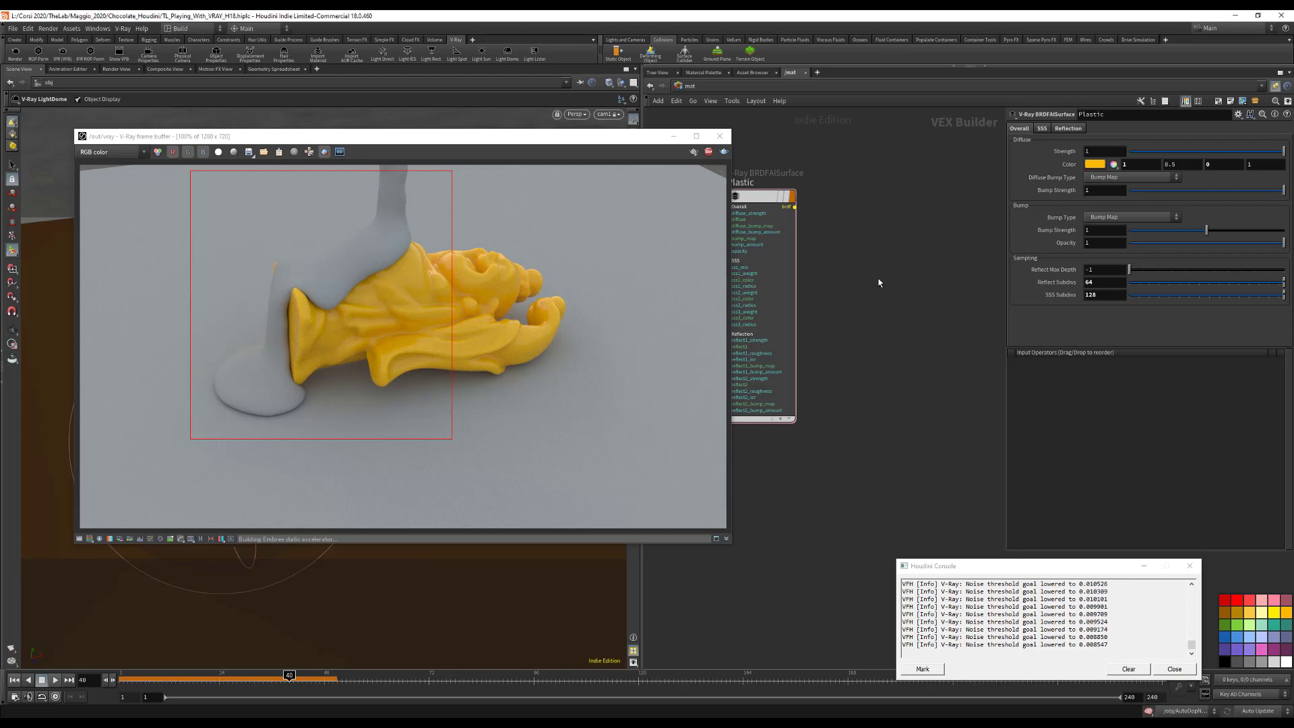
Step: Move the console window out of the way and examine the available V-Ray material node types
key(Tab)
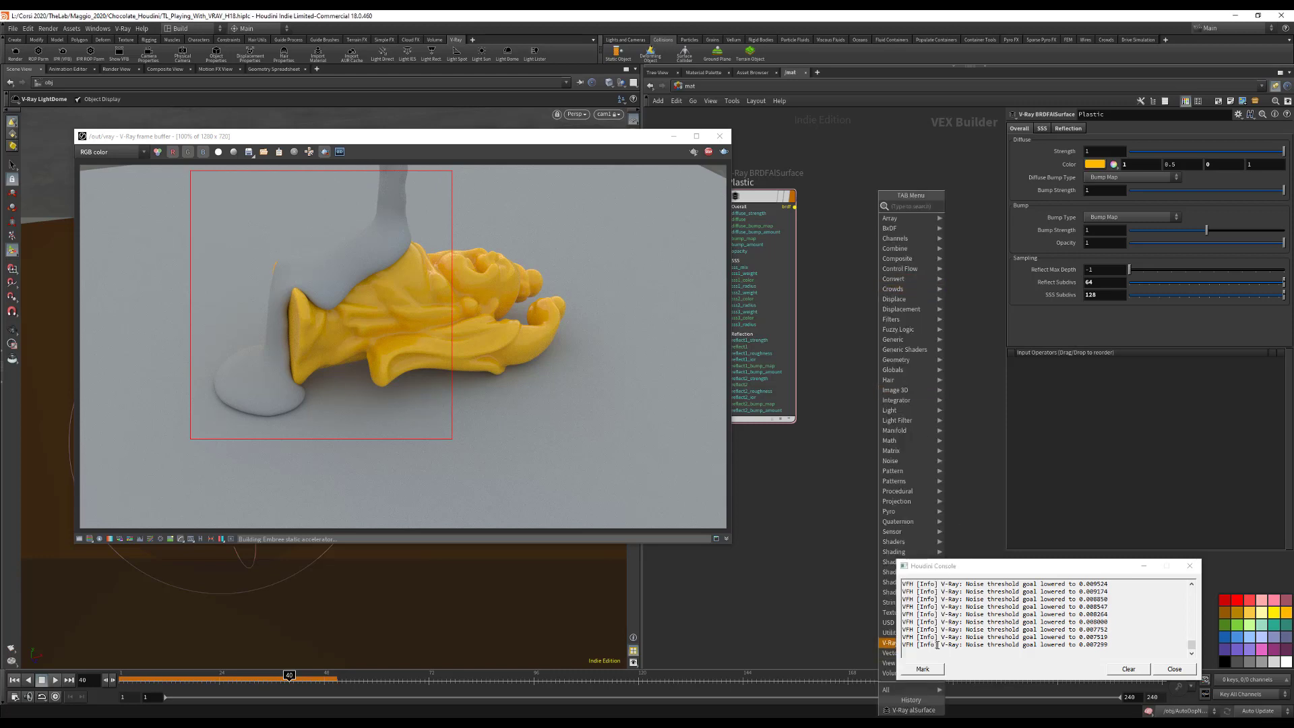
drag(1013, 567, 1293, 591)
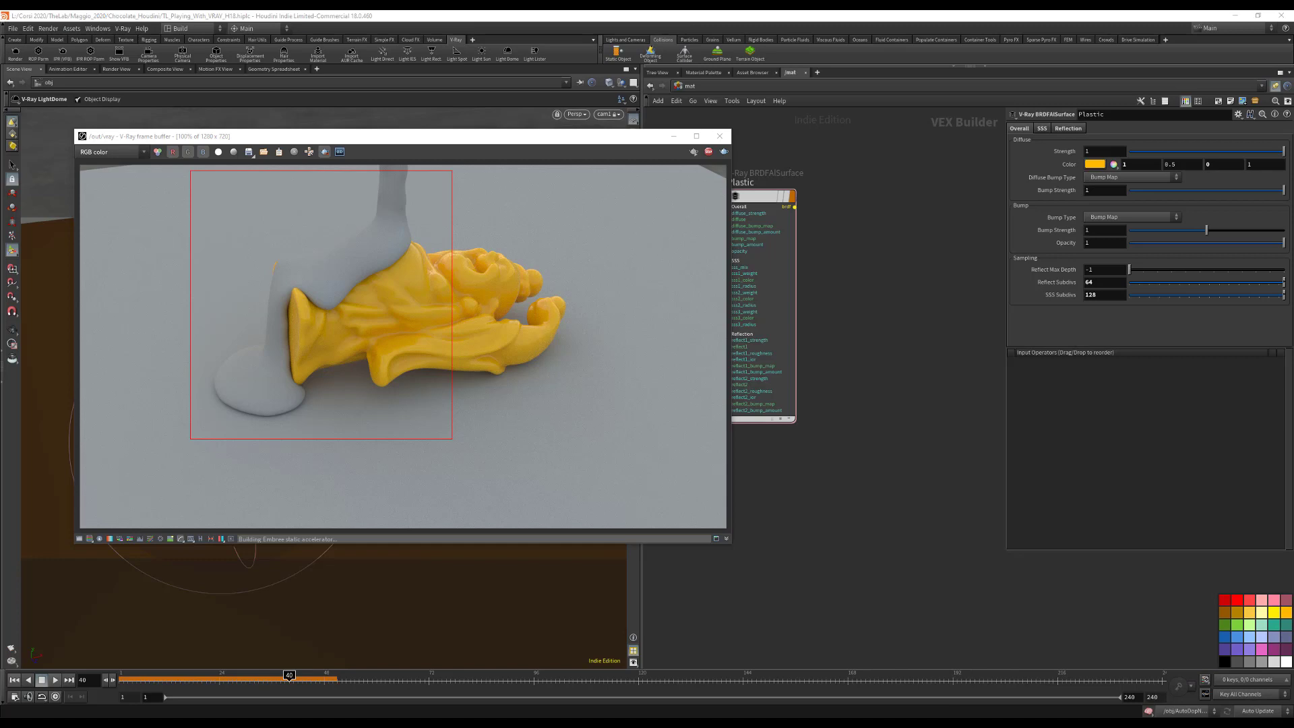
click(842, 528)
key(Tab)
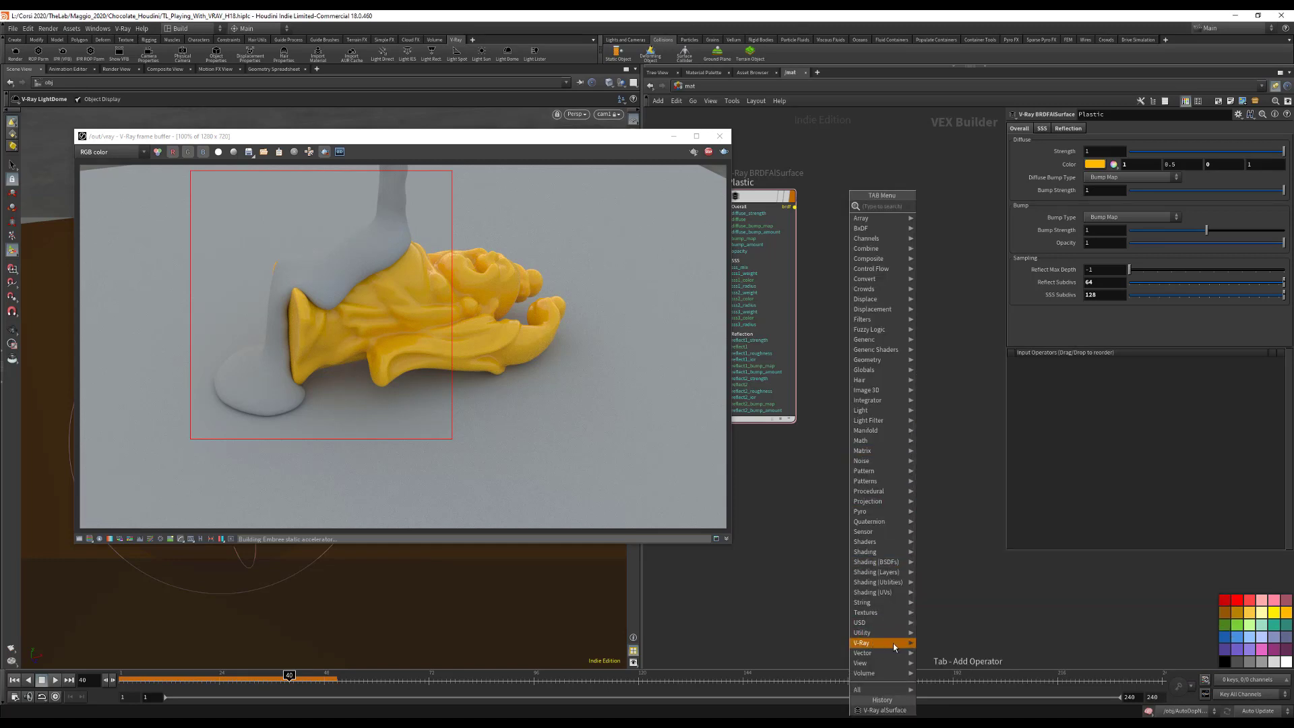
mouse_move(895, 646)
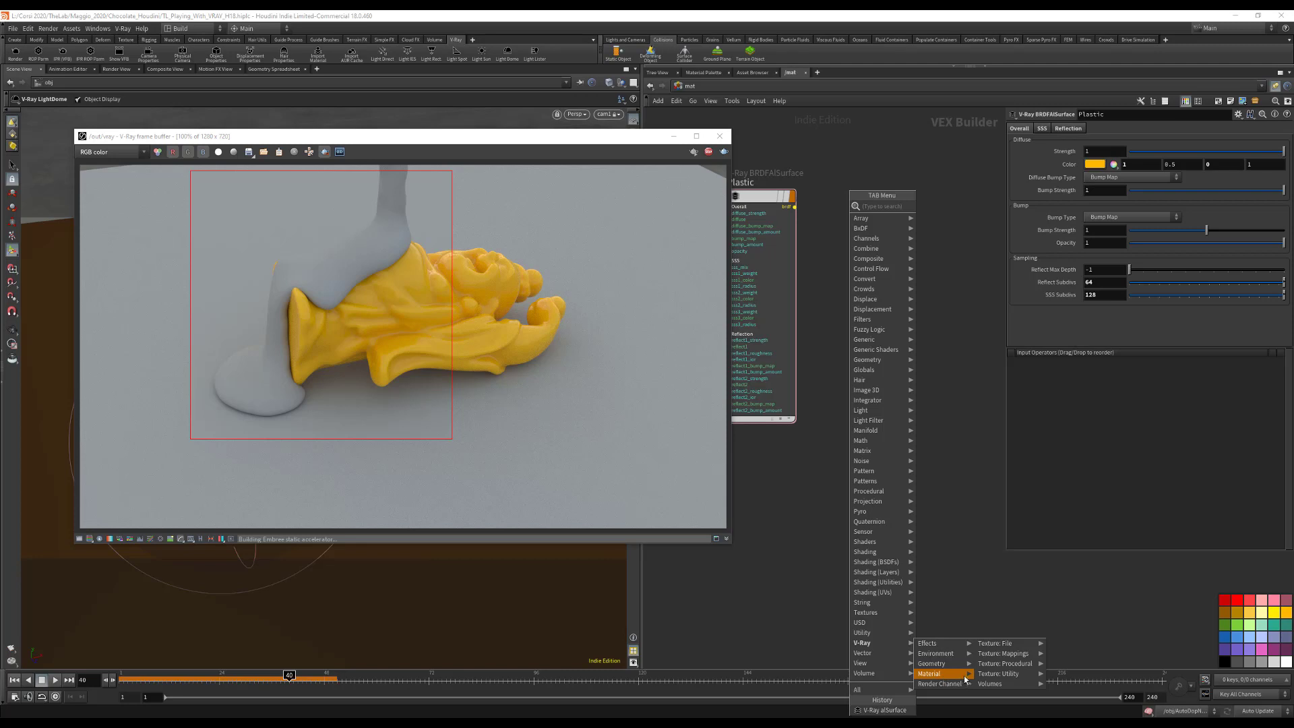
mouse_move(974, 679)
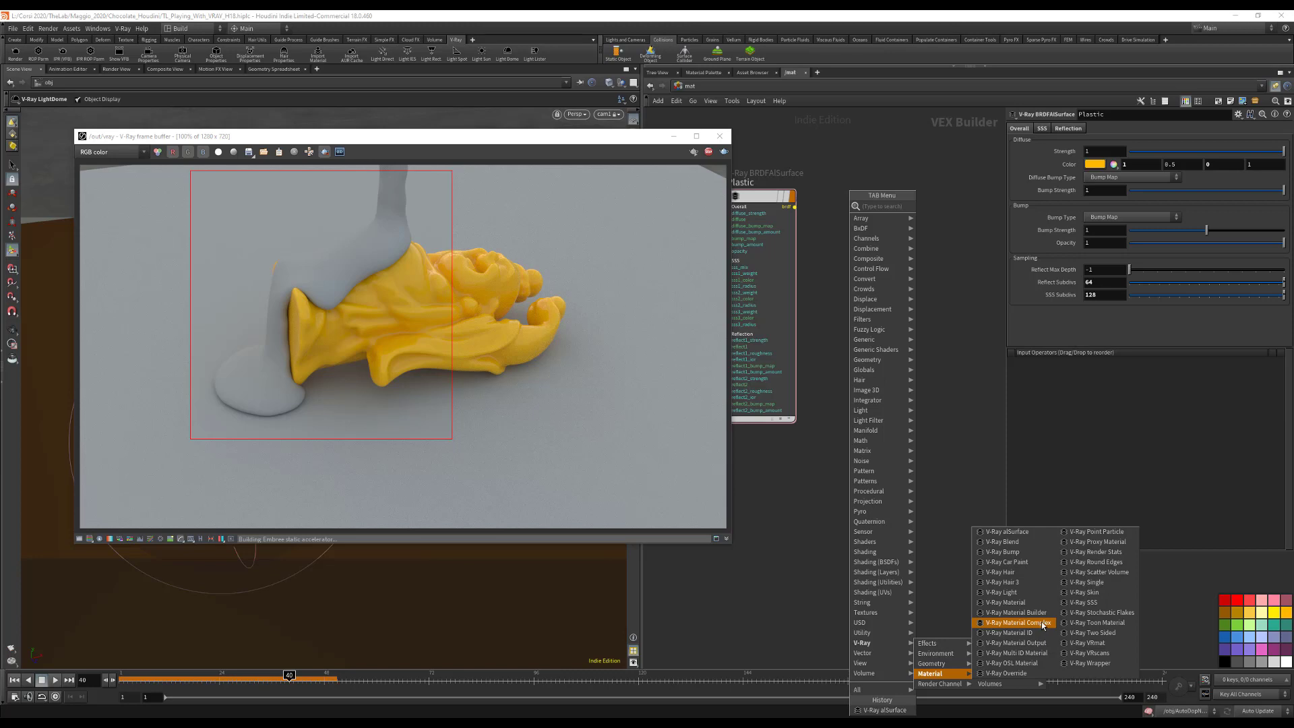
key(Escape)
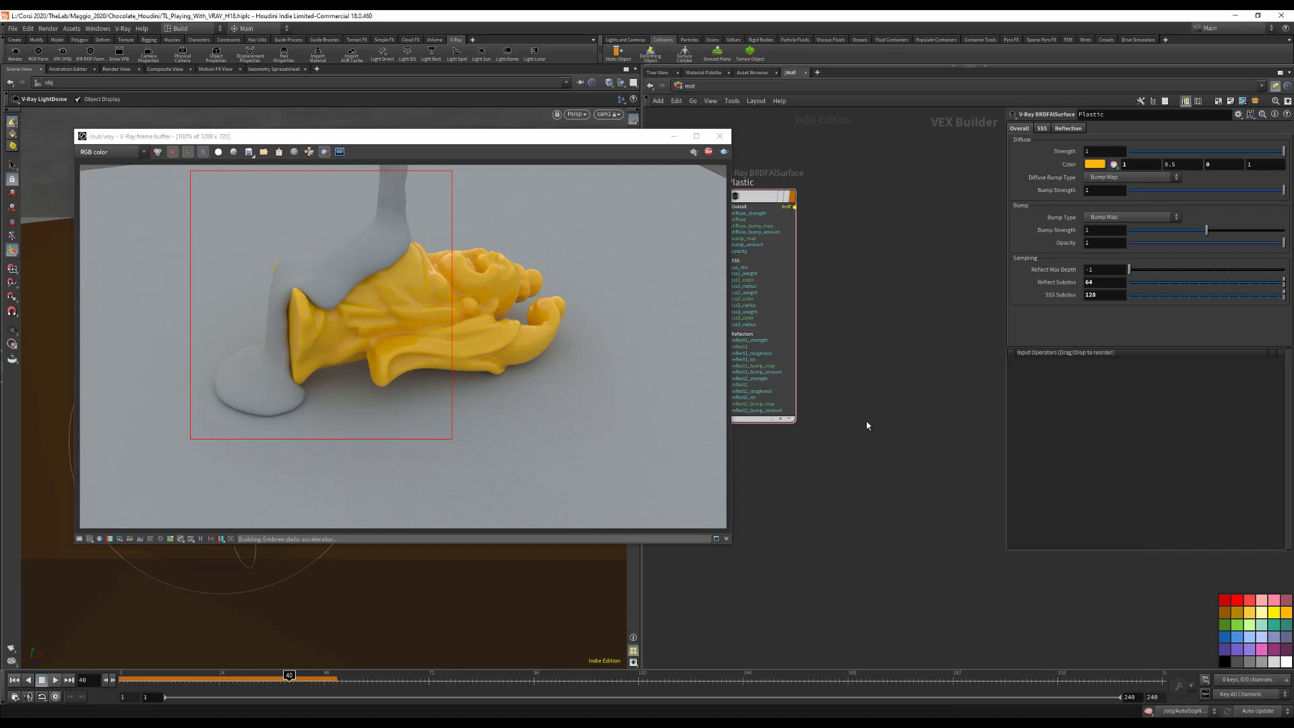
Step: Add a V-Ray Material node beside the Plastic node and name it Chocolate
key(Tab)
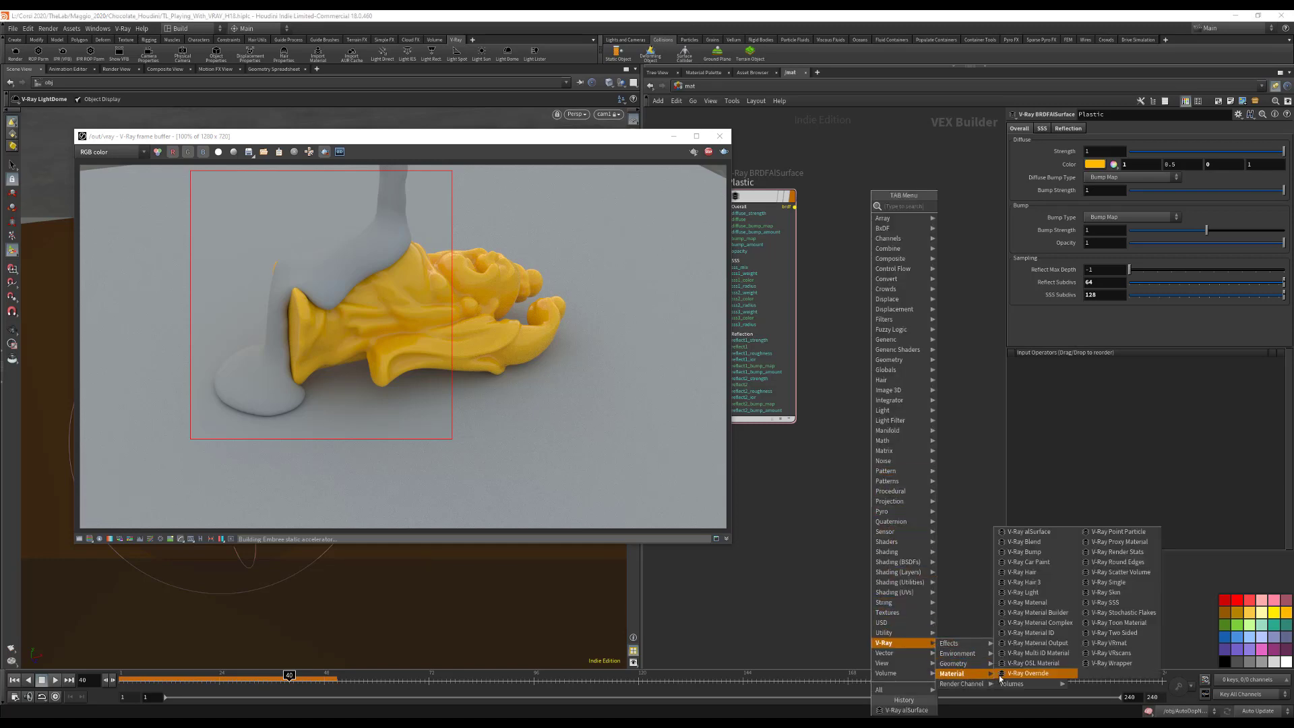
click(1031, 603)
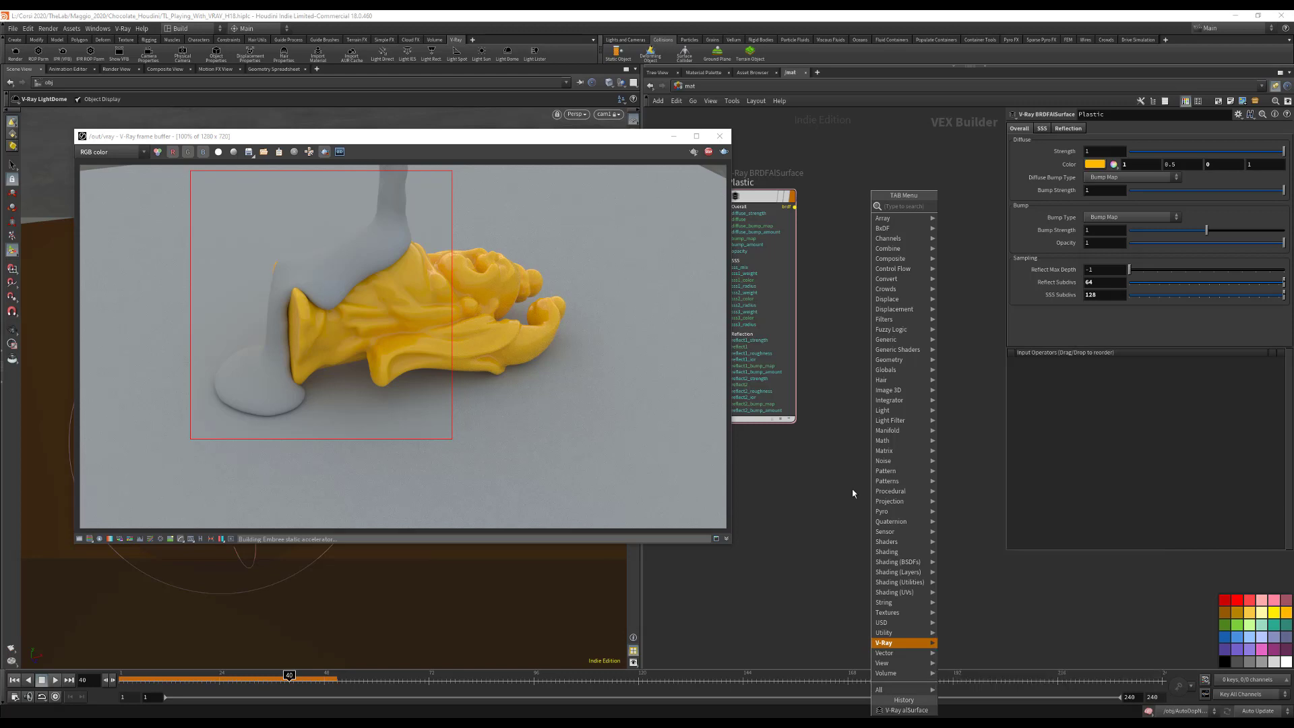
click(858, 201)
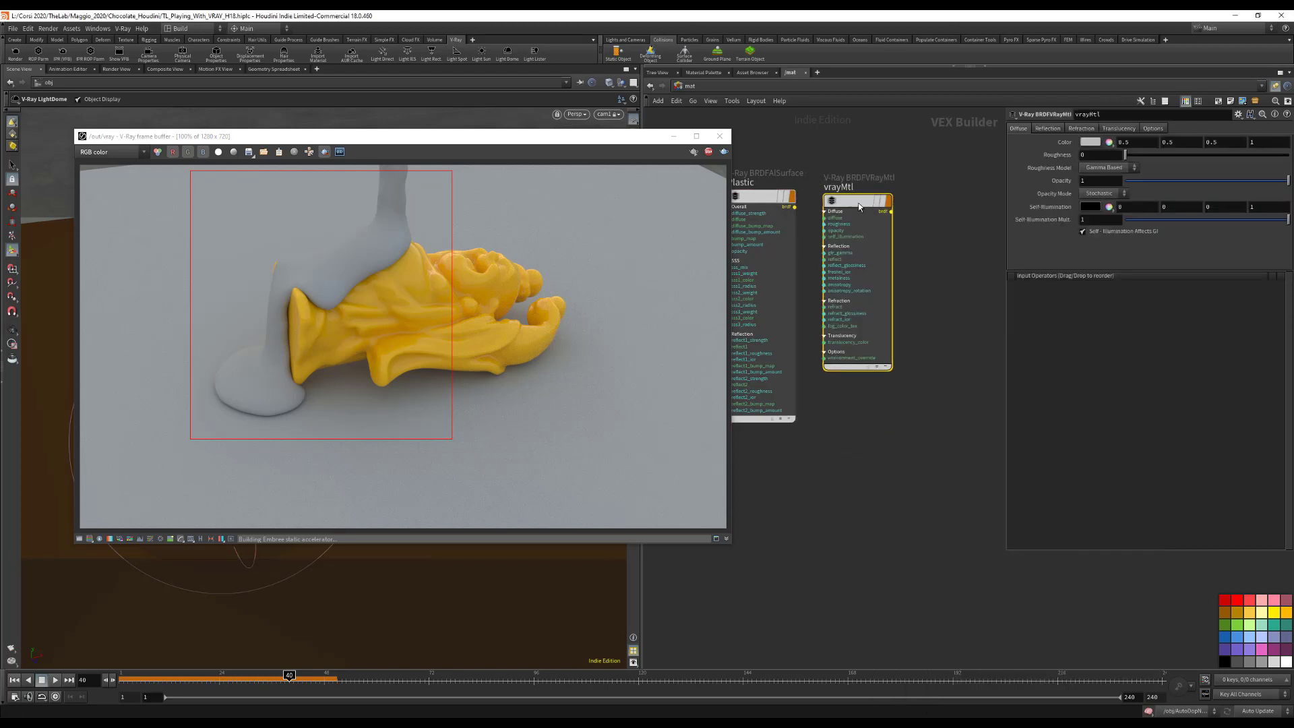
double_click(841, 183)
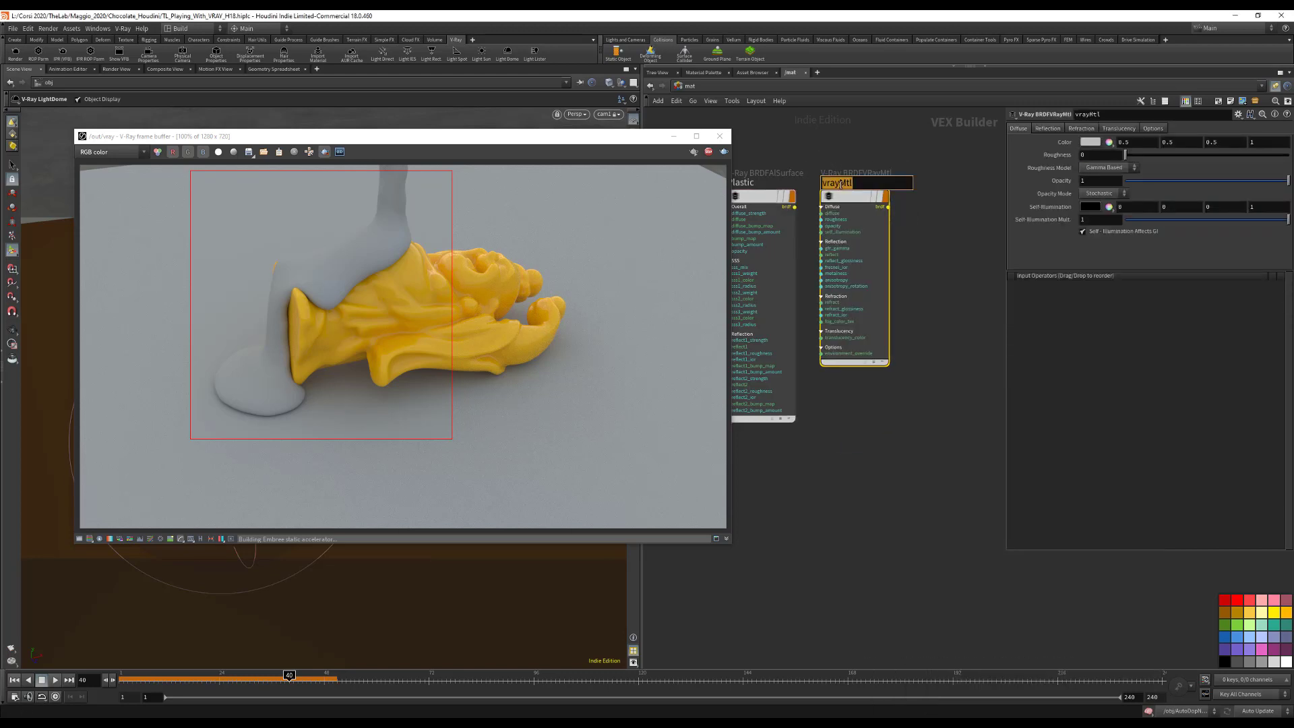
text(Chocolate)
key(Return)
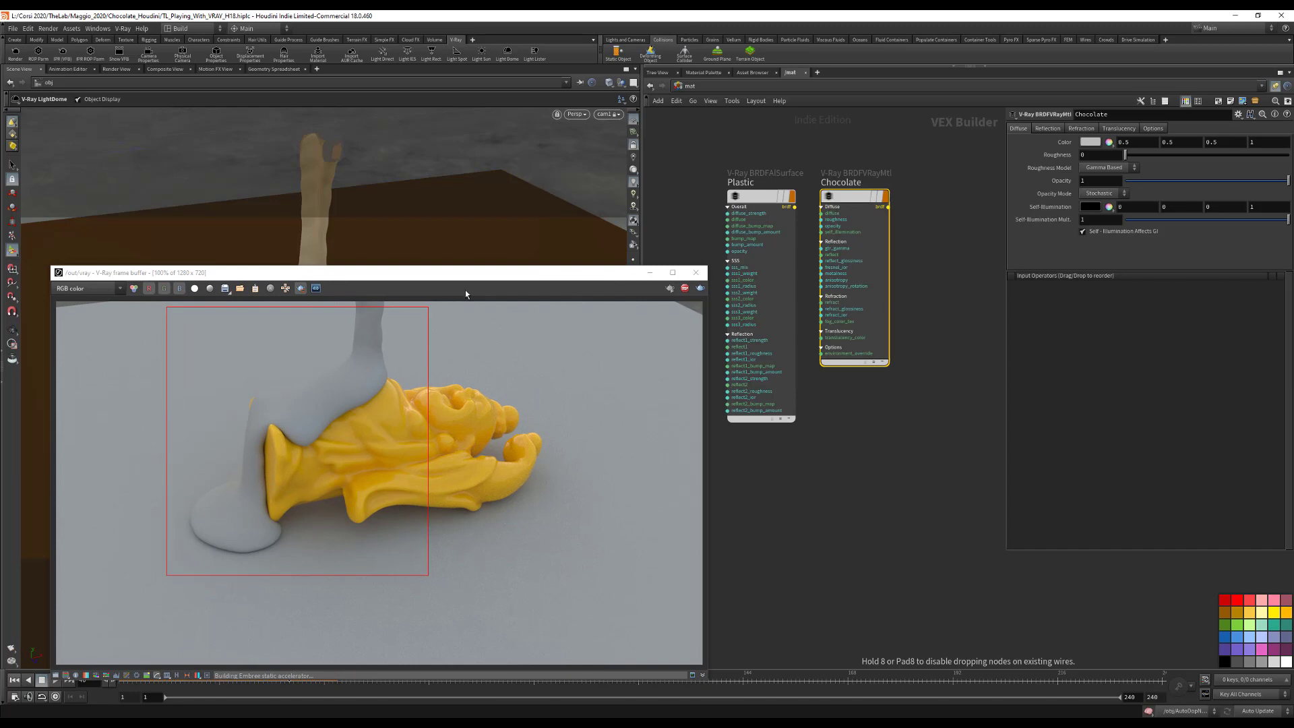
Step: Pick a very dark reddish brown as the Chocolate material's diffuse color
drag(464, 275, 447, 178)
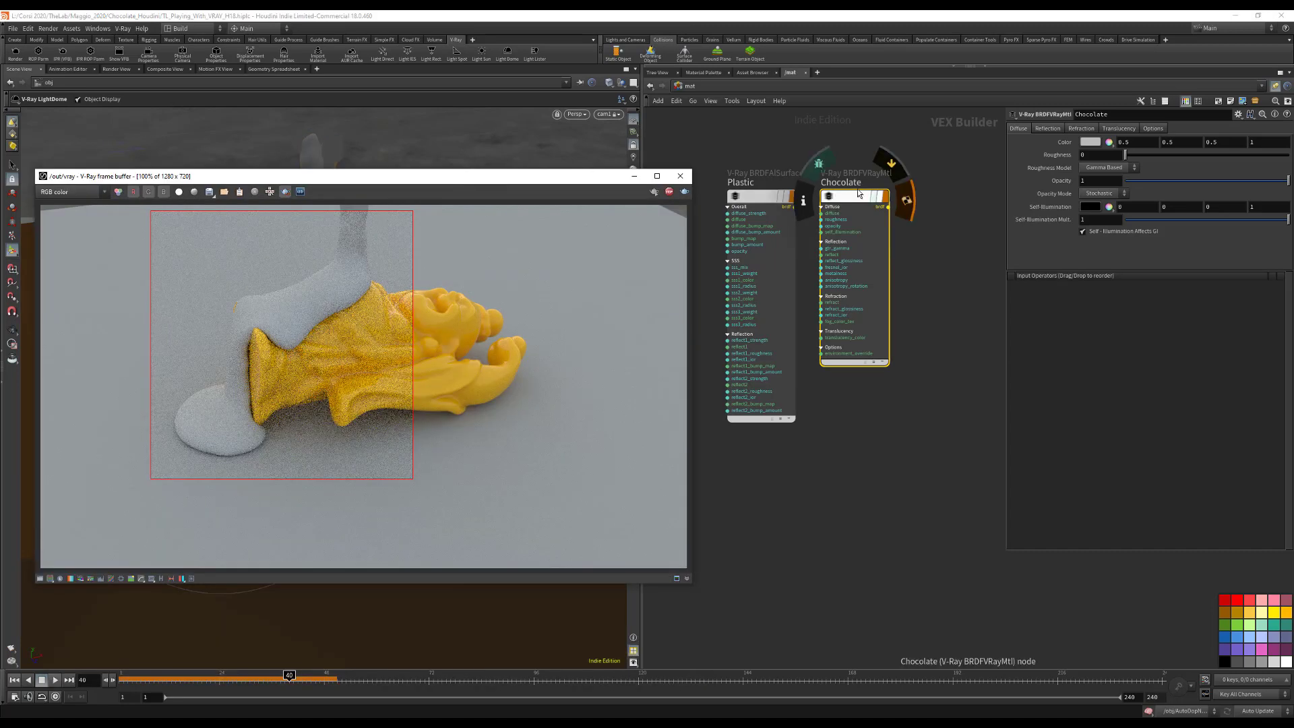
click(844, 193)
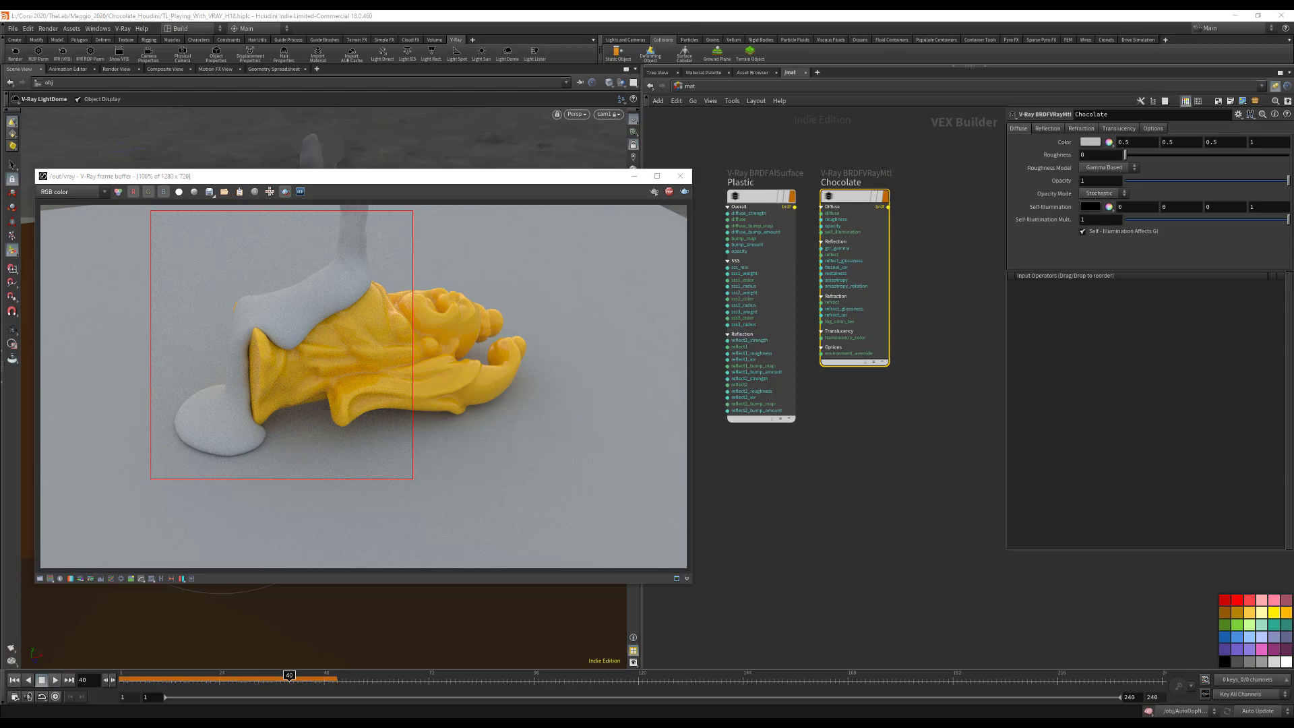
click(1096, 143)
drag(1011, 121, 1023, 113)
drag(1106, 204, 1093, 204)
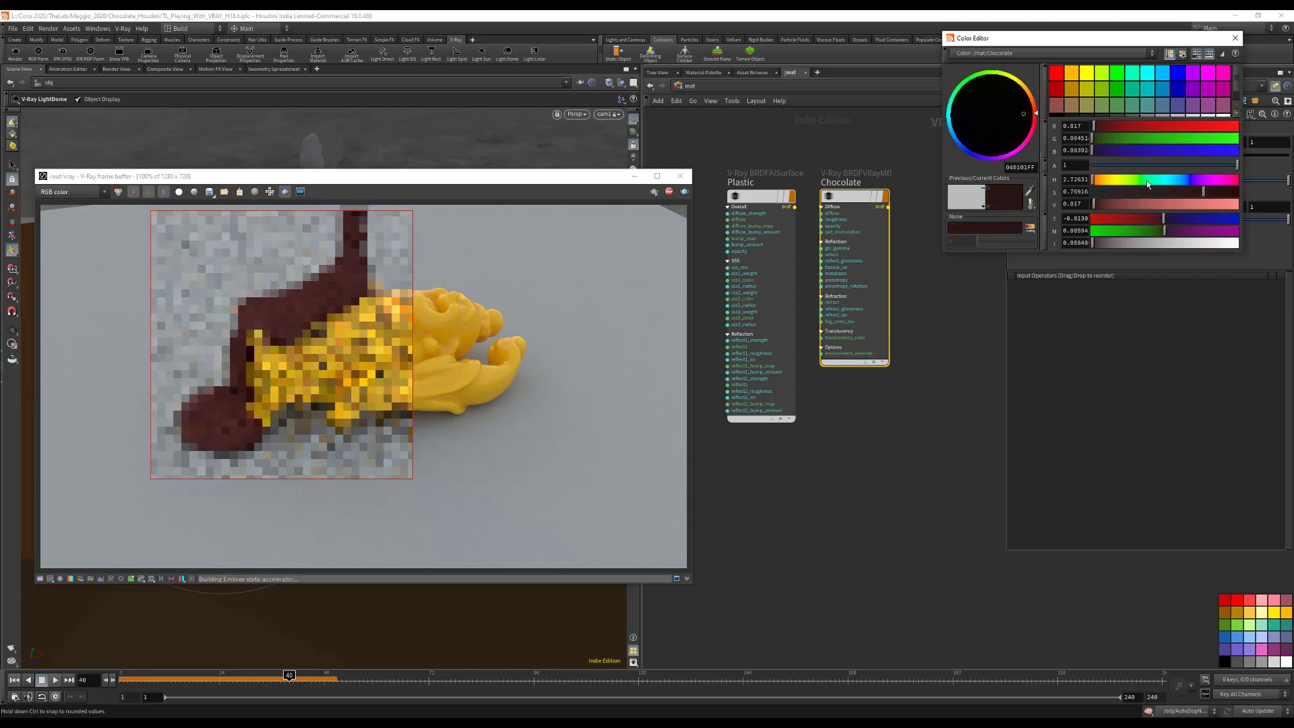
click(1234, 38)
Step: Set the Chocolate material's diffuse color to red 0.062, green 0.023 and blue 0.002
double_click(1137, 142)
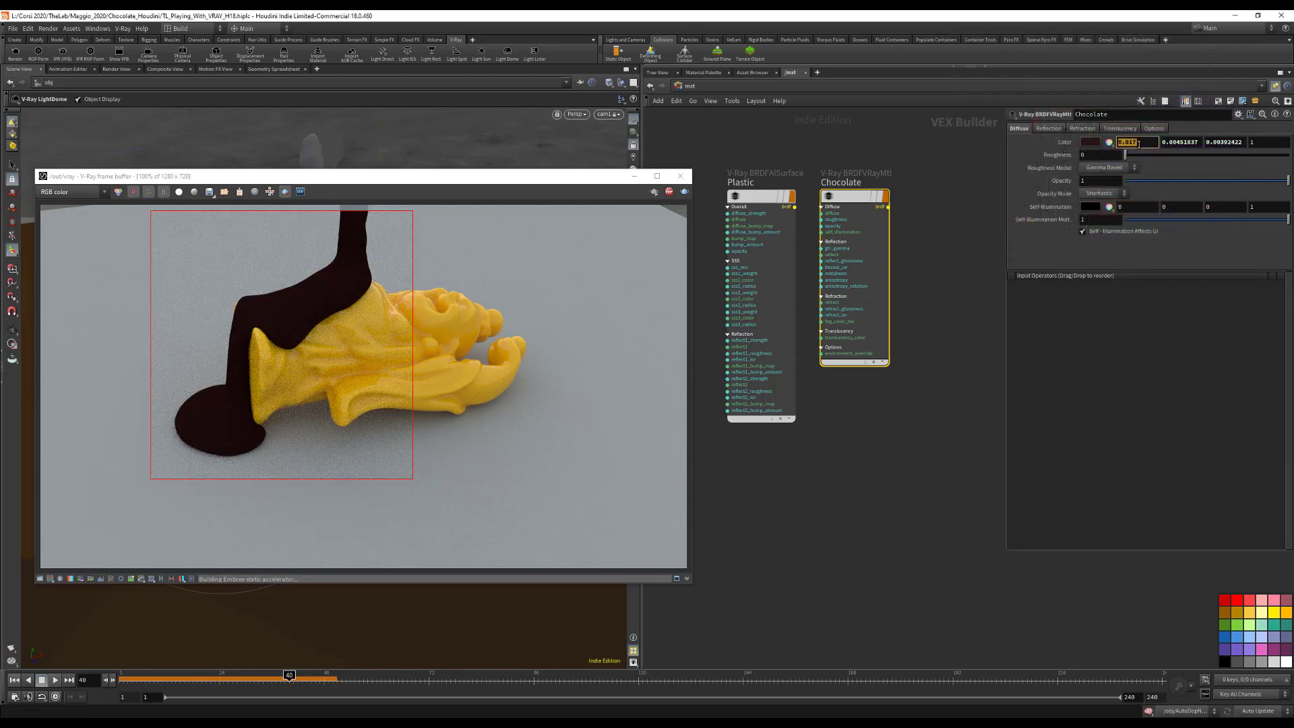
text(0.062)
key(Return)
double_click(1180, 142)
text(0.)
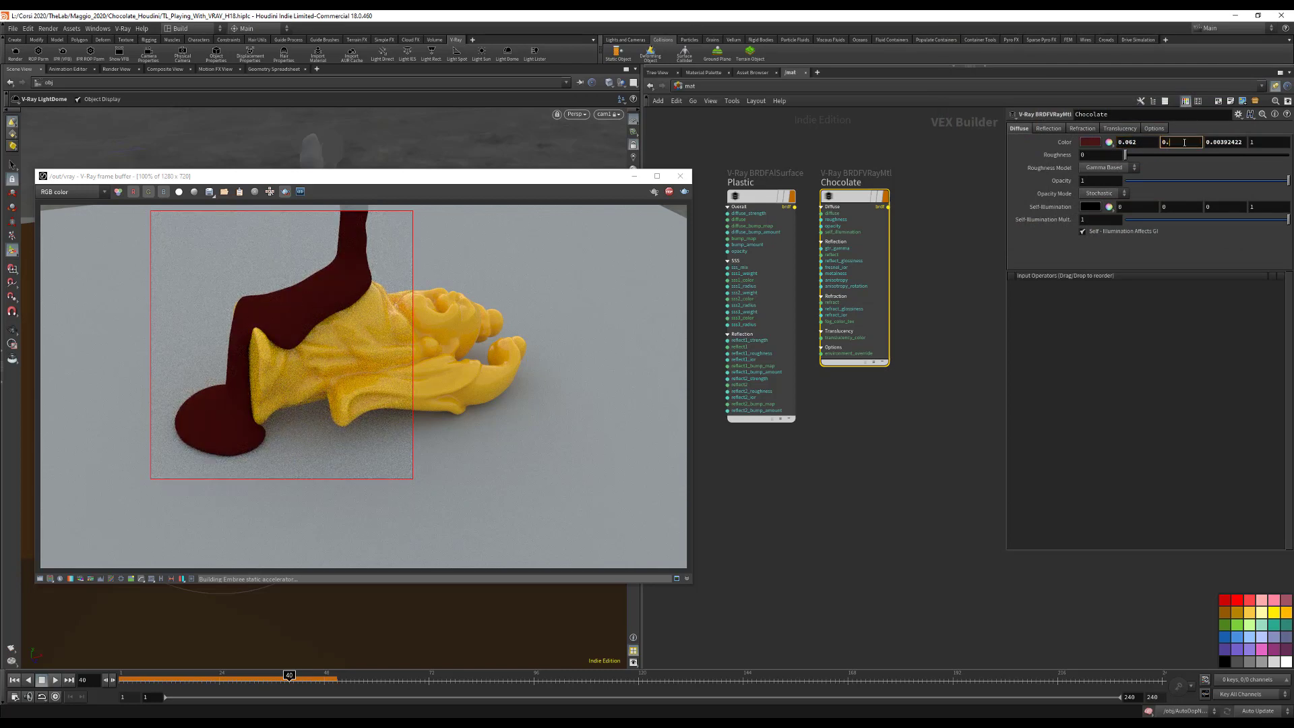
text(0023)
key(Return)
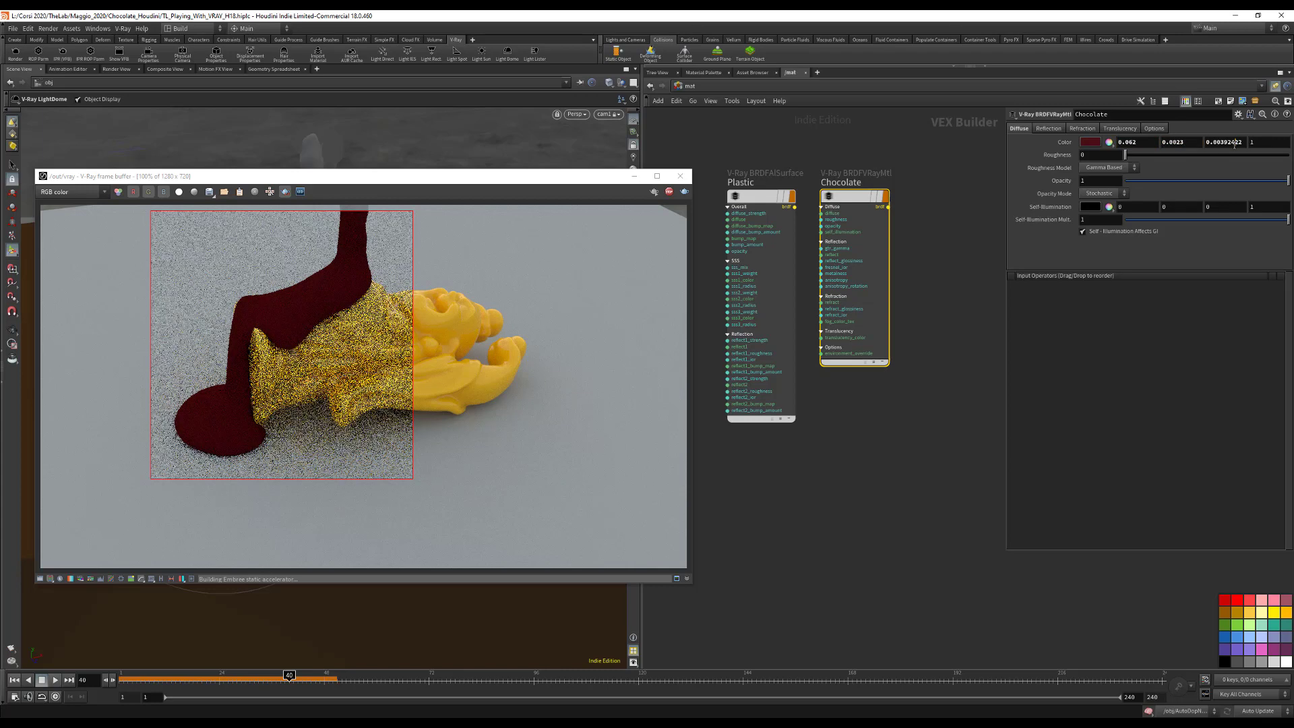
double_click(1234, 142)
text(0.0)
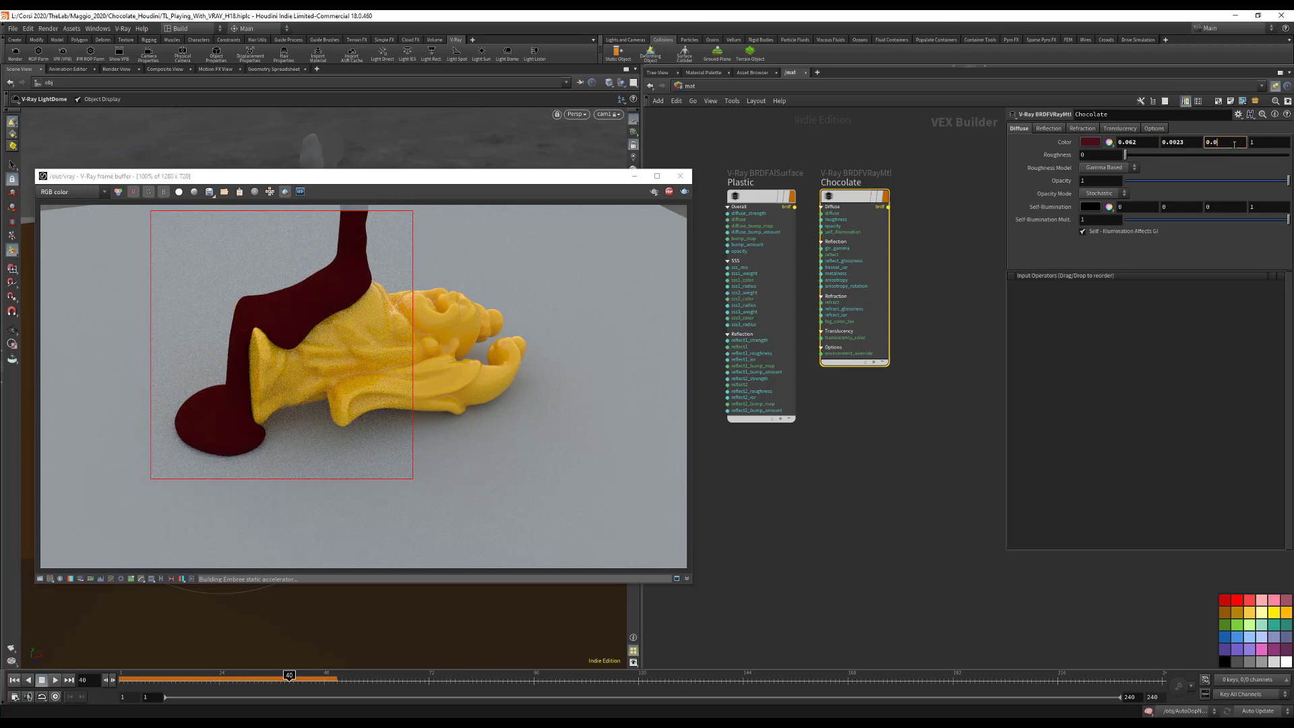
text(02)
key(Return)
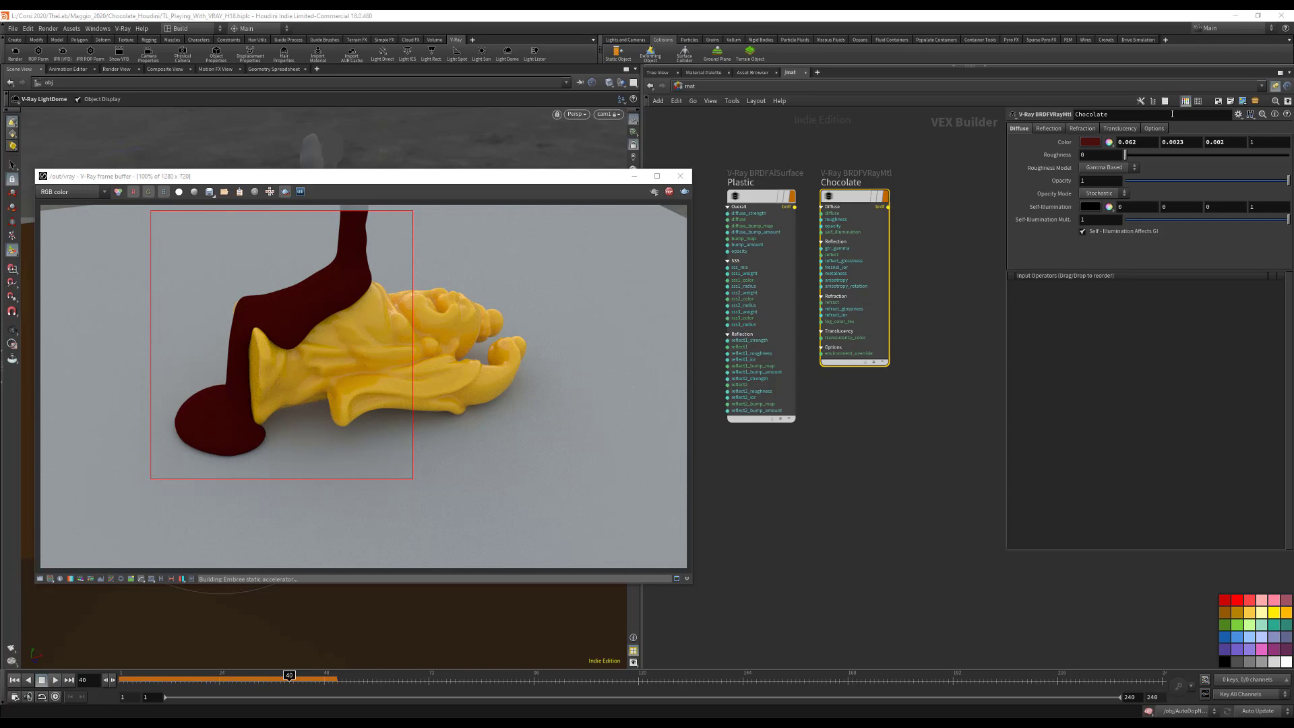
click(1175, 142)
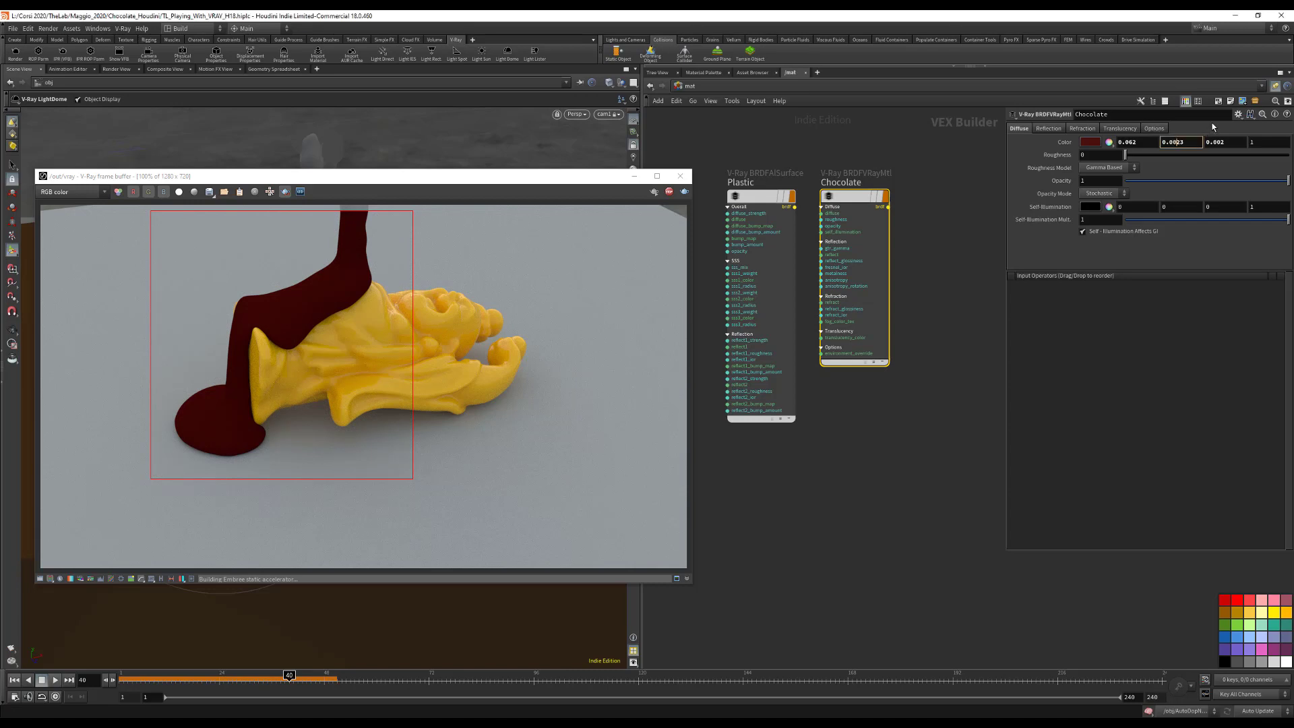
key(Return)
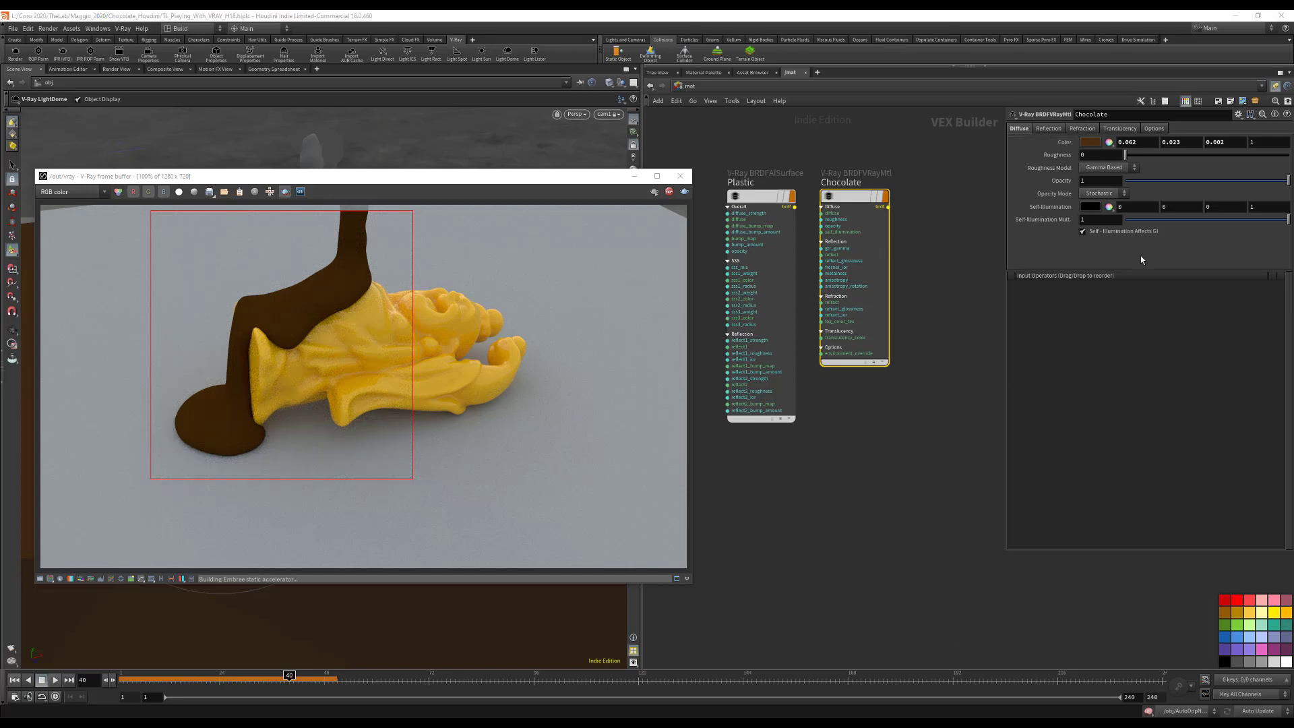
Step: Set the Chocolate material's reflection color to a neutral gray of 0.529
click(1050, 129)
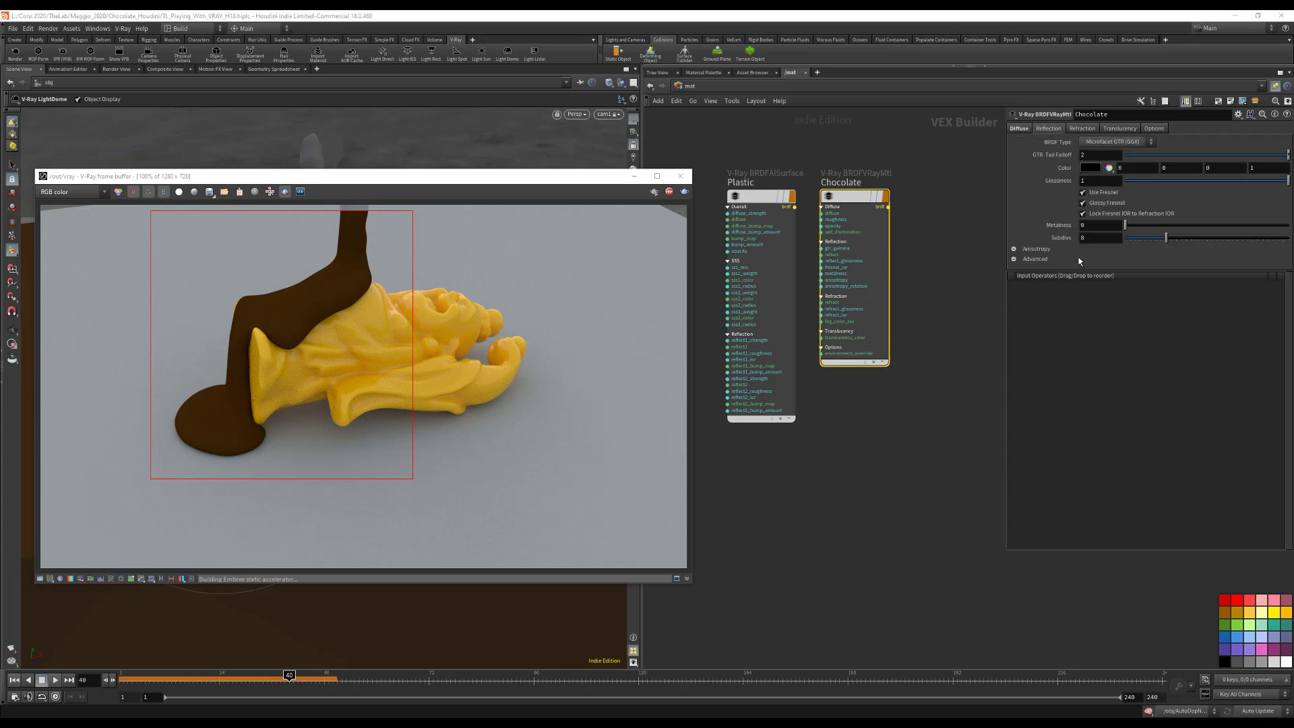
click(1097, 172)
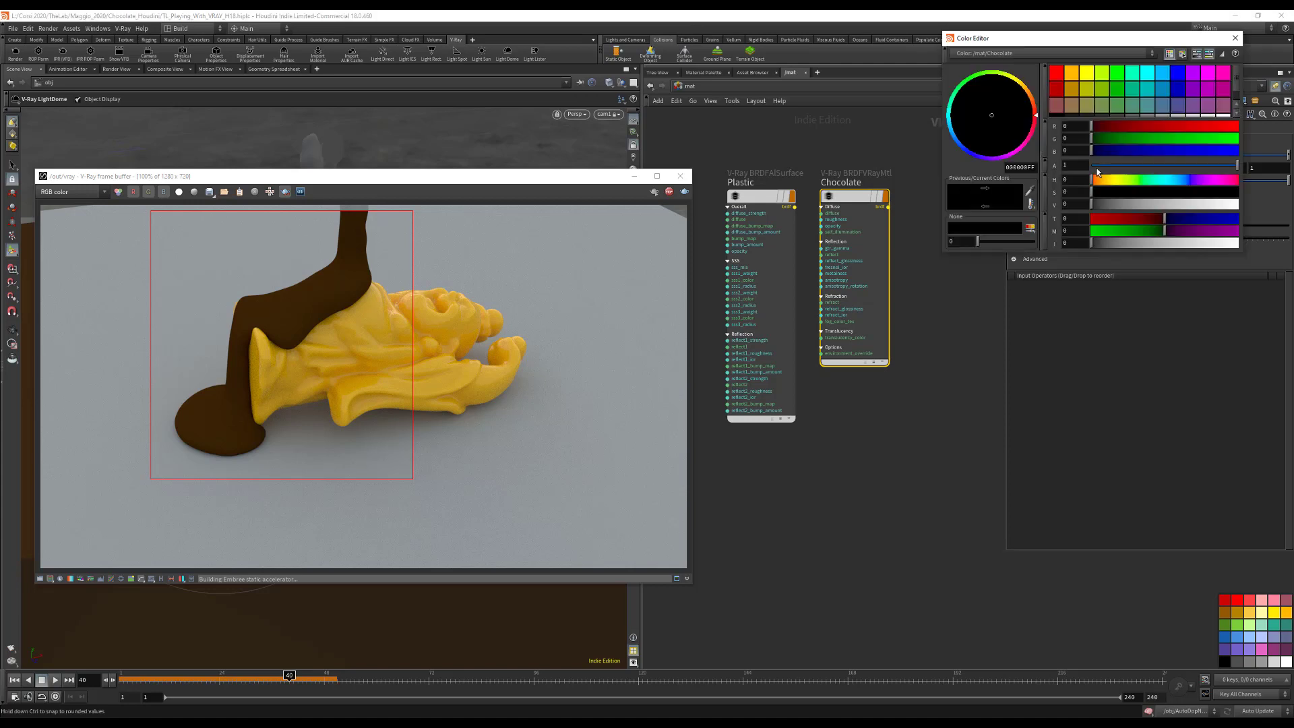
drag(1117, 204, 1199, 208)
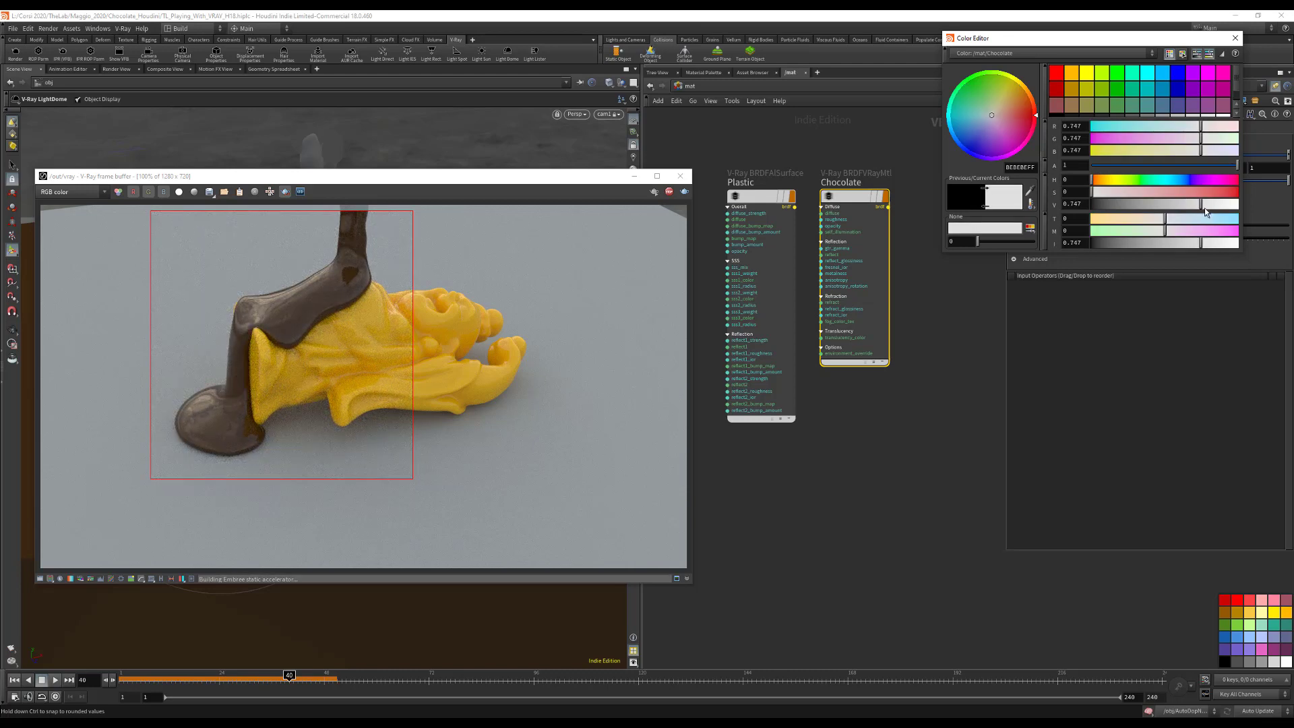
drag(1172, 203, 1169, 204)
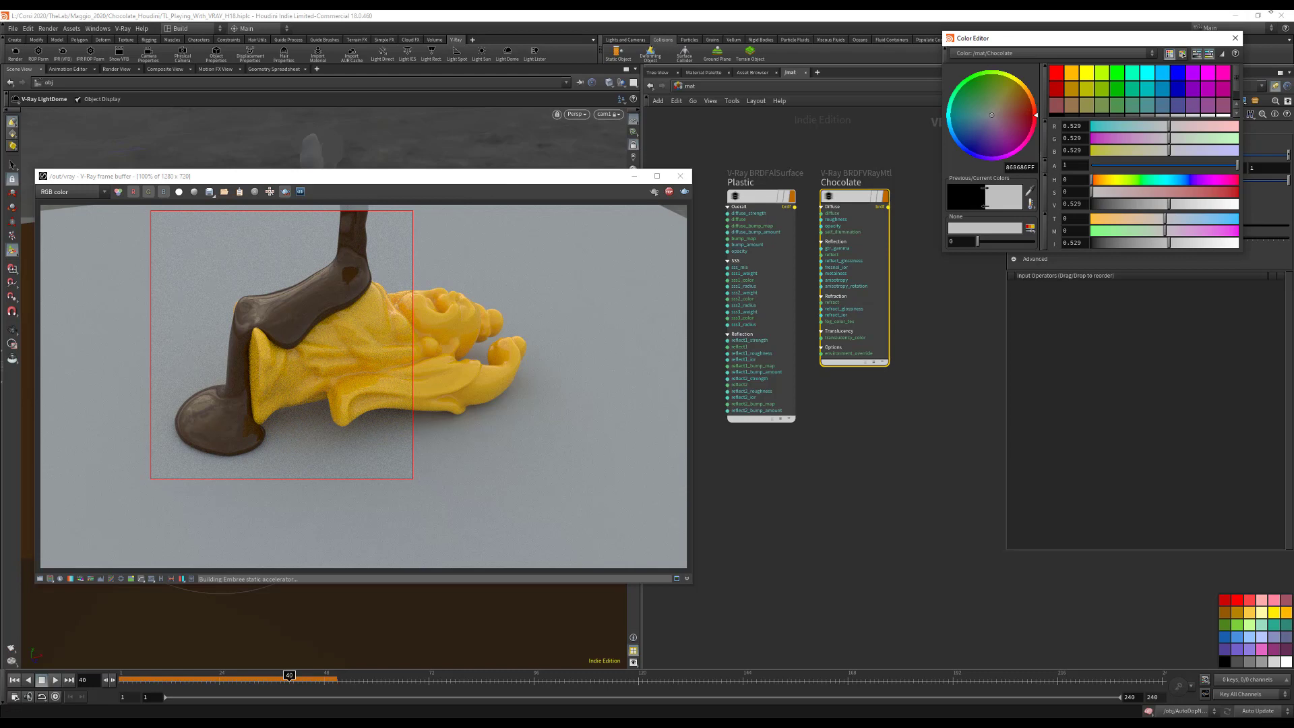
click(1235, 37)
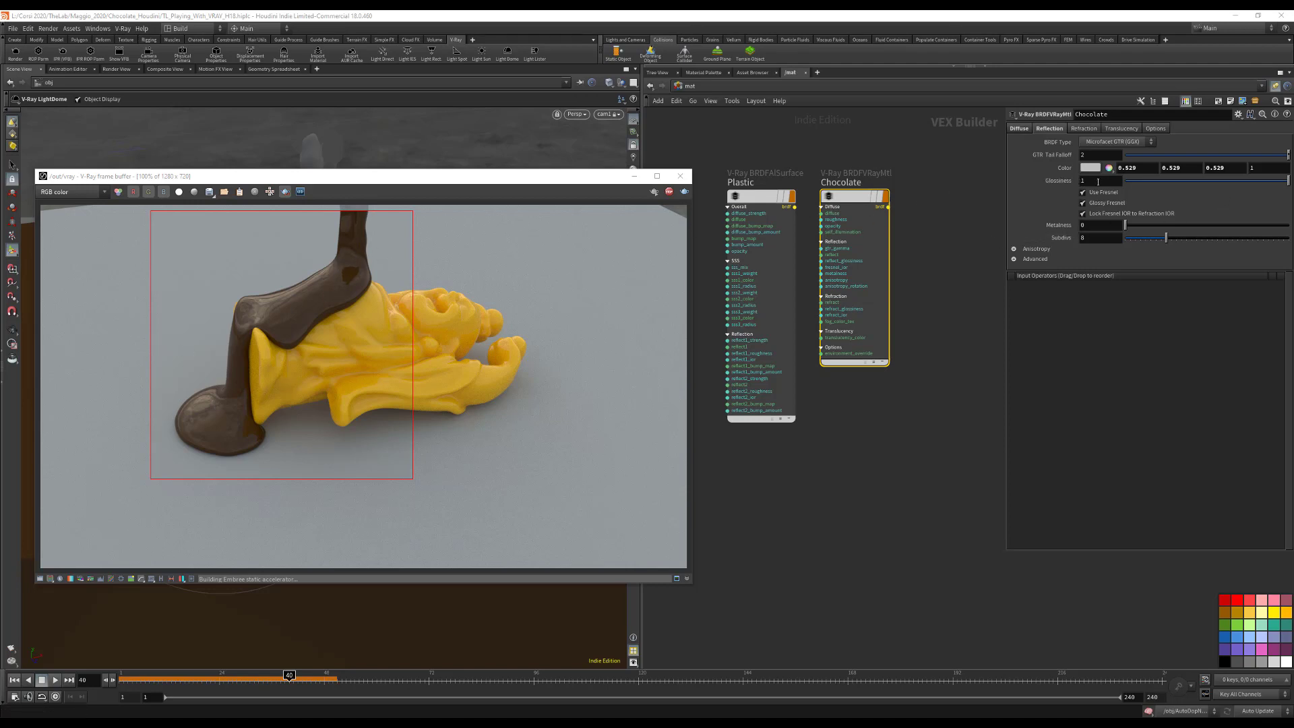
Step: Test a blurrier reflection on the chocolate, then set its Glossiness to 0.9 and reflection Subdivs to 32
drag(1266, 182, 1221, 181)
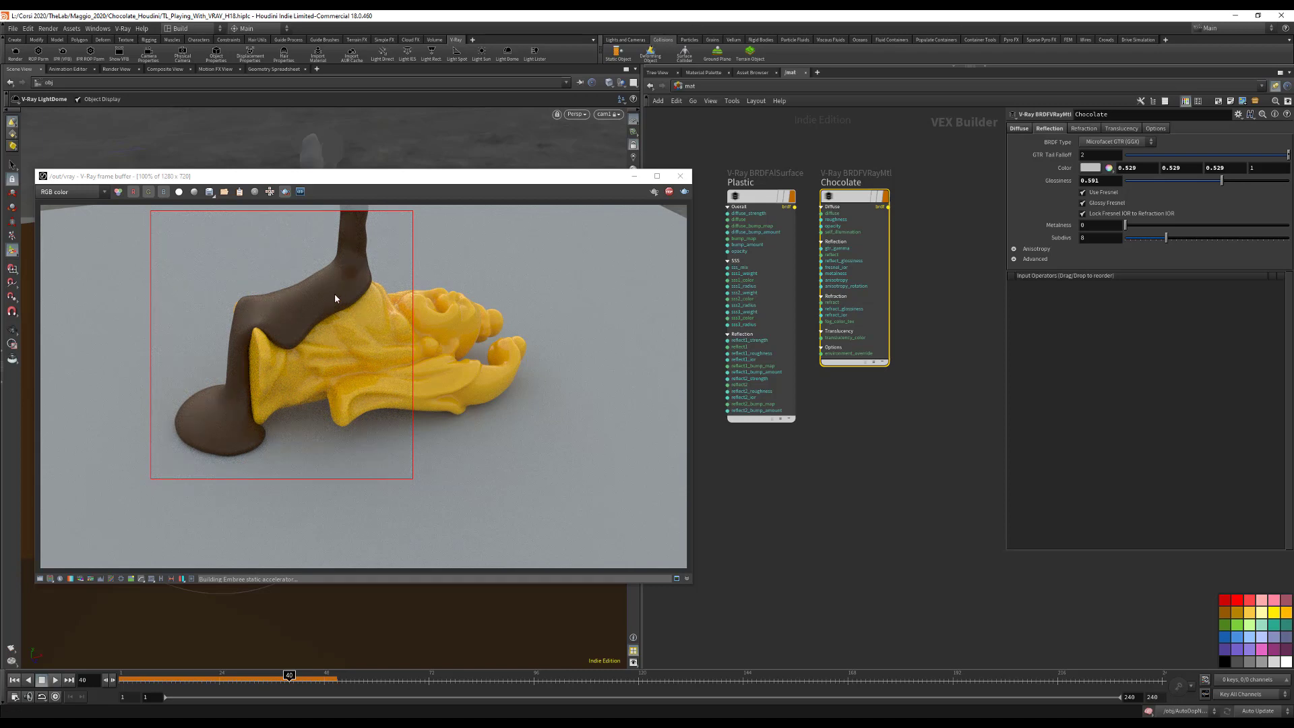
double_click(1103, 181)
text(0.9)
key(Return)
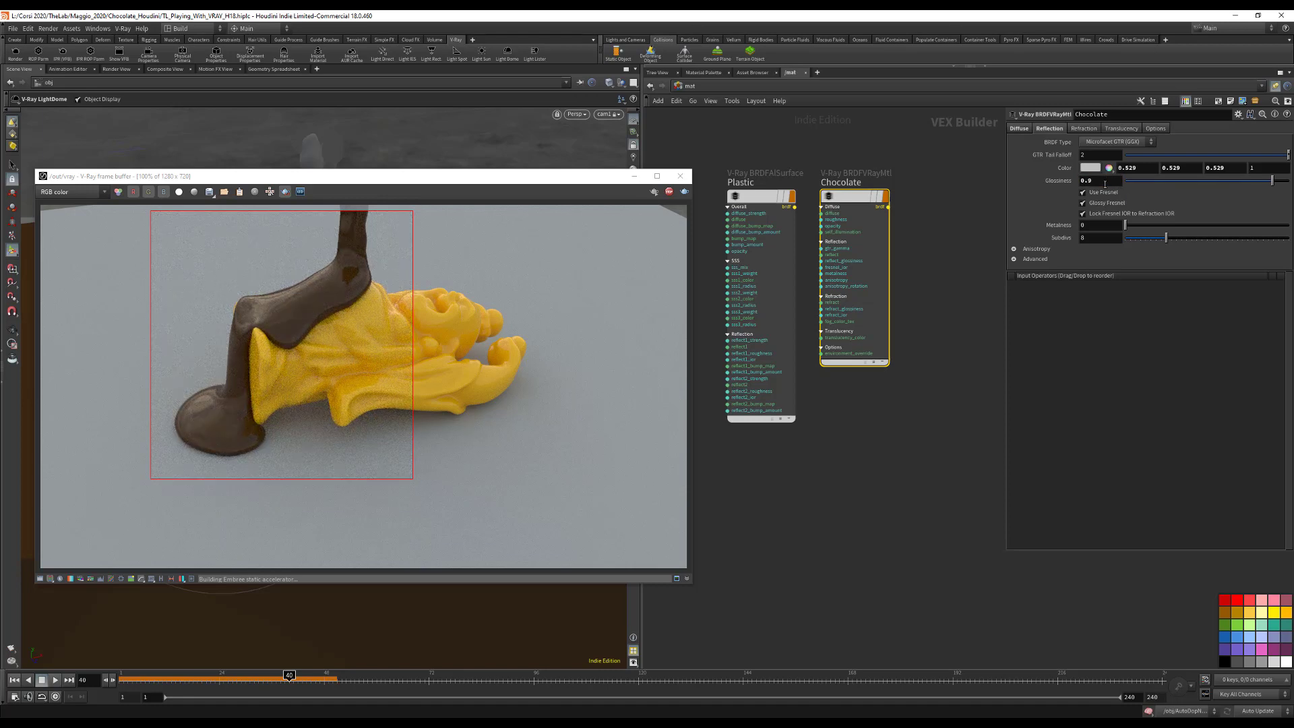
click(1099, 238)
text(32)
key(Return)
Step: Check the Chocolate material's refraction settings and unlock its Fresnel IOR from the refraction IOR
click(1090, 130)
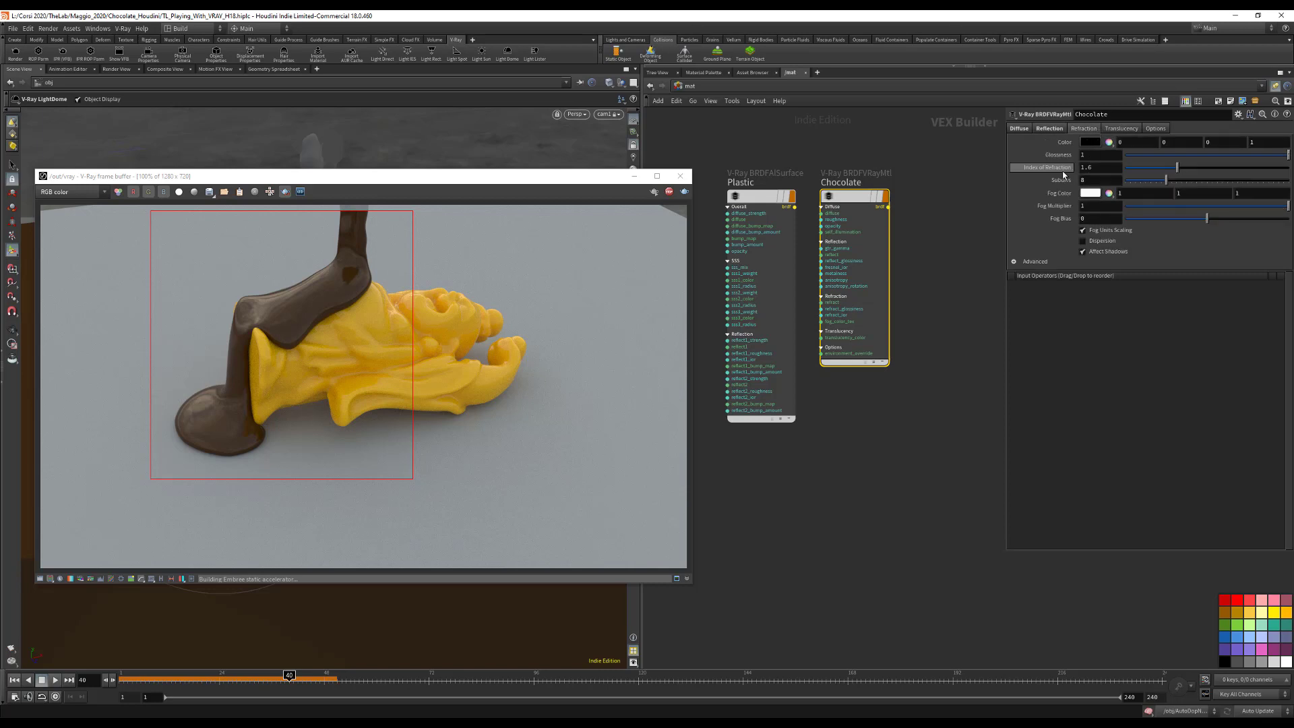
click(1048, 129)
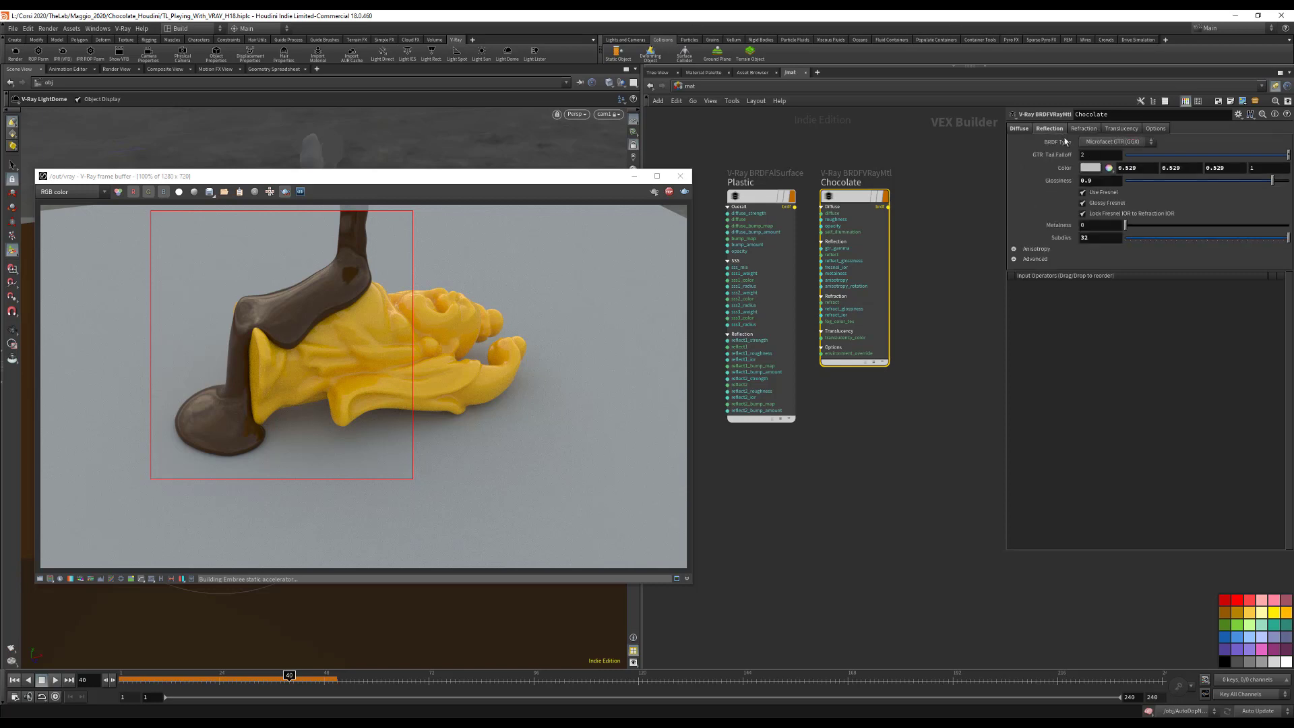
click(1082, 213)
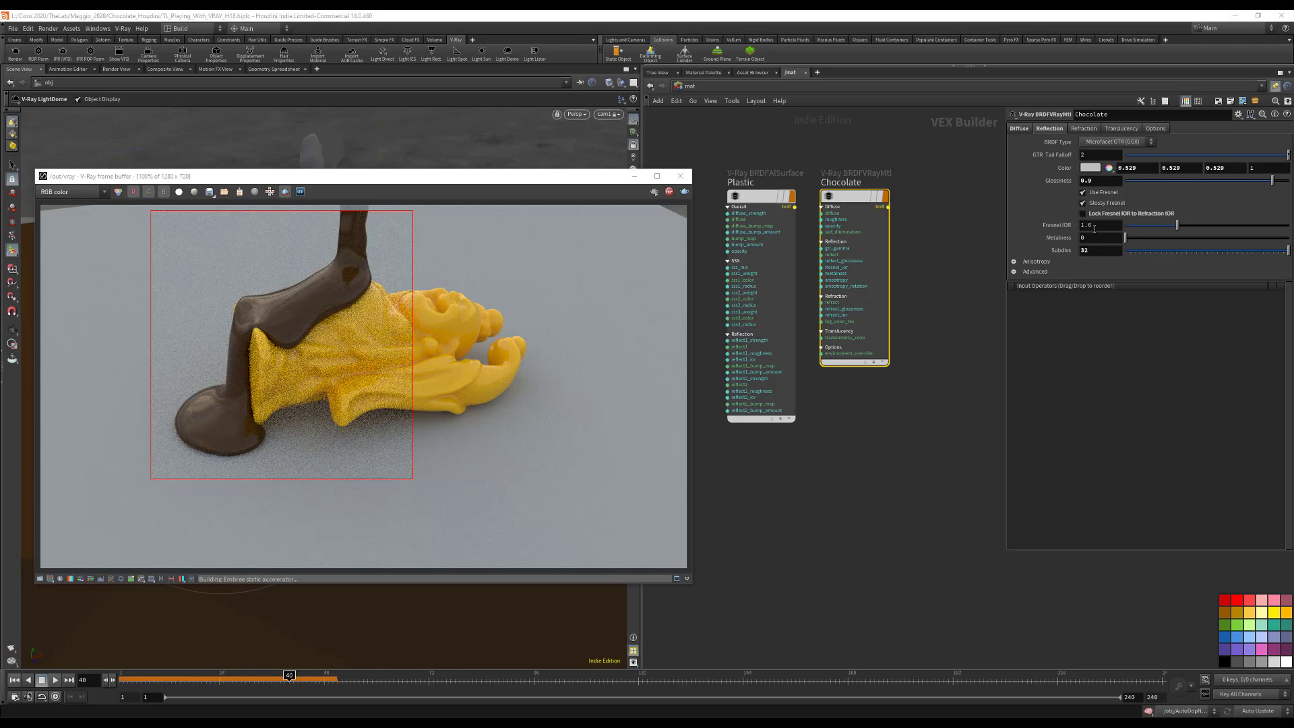
Step: Try the Chocolate material's Fresnel IOR at its maximum and return it to 1.6
drag(1177, 225, 1288, 233)
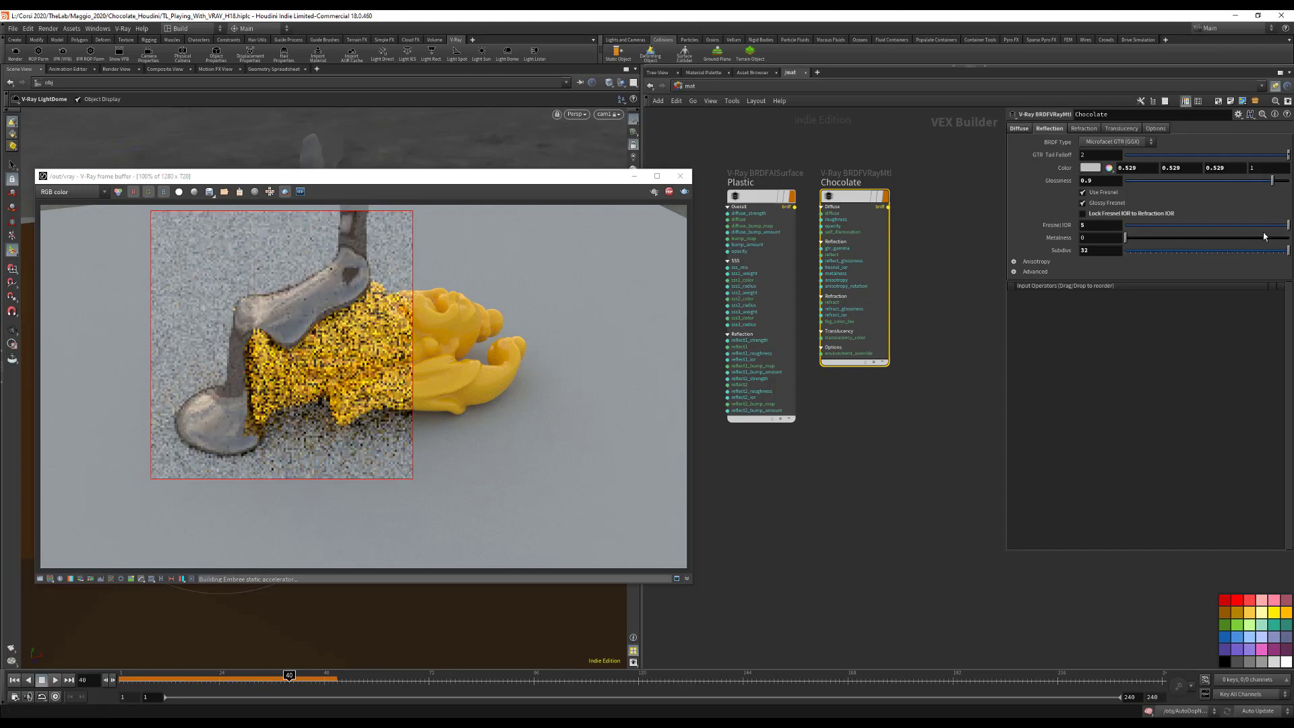
double_click(1097, 227)
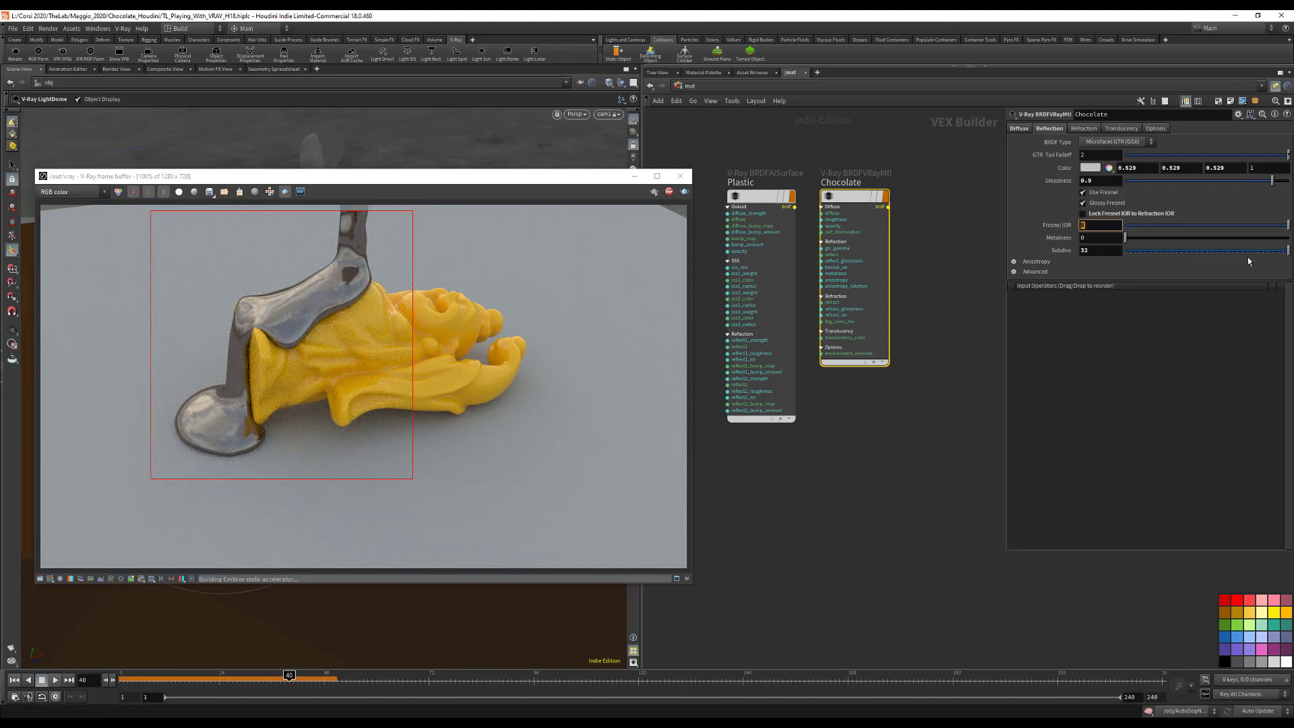
text(1.6)
key(Return)
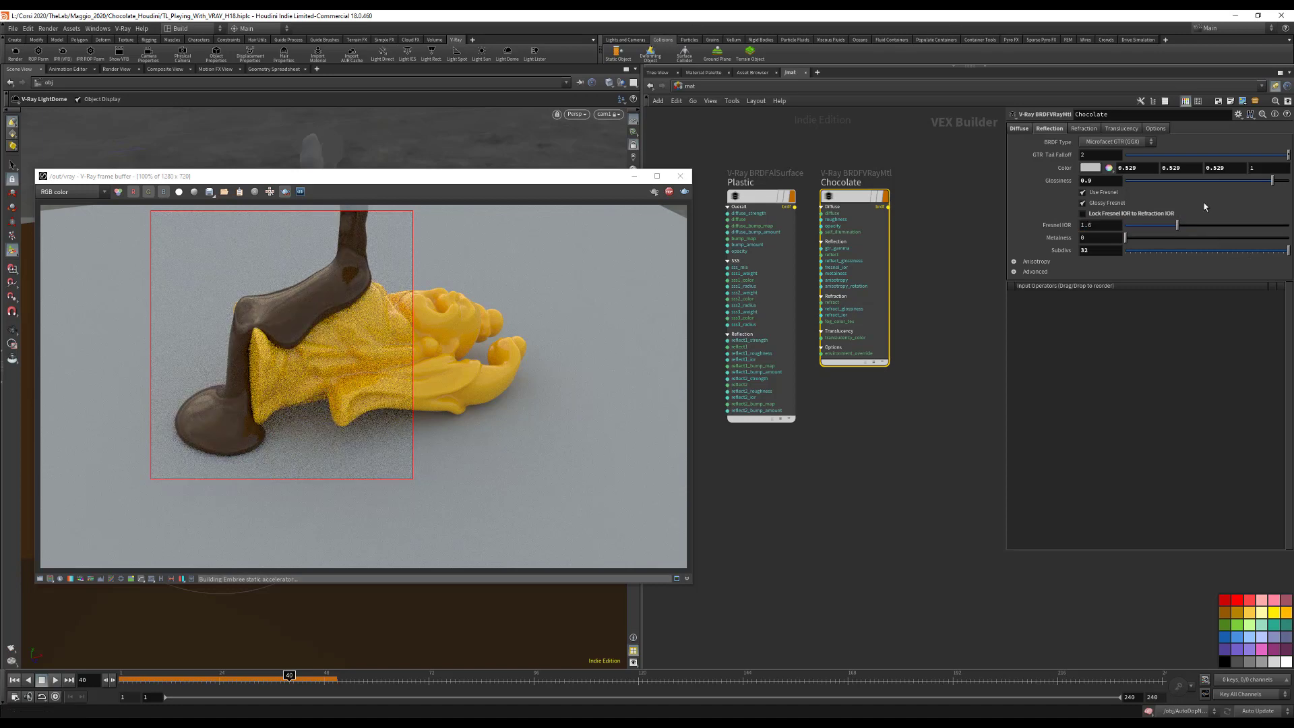
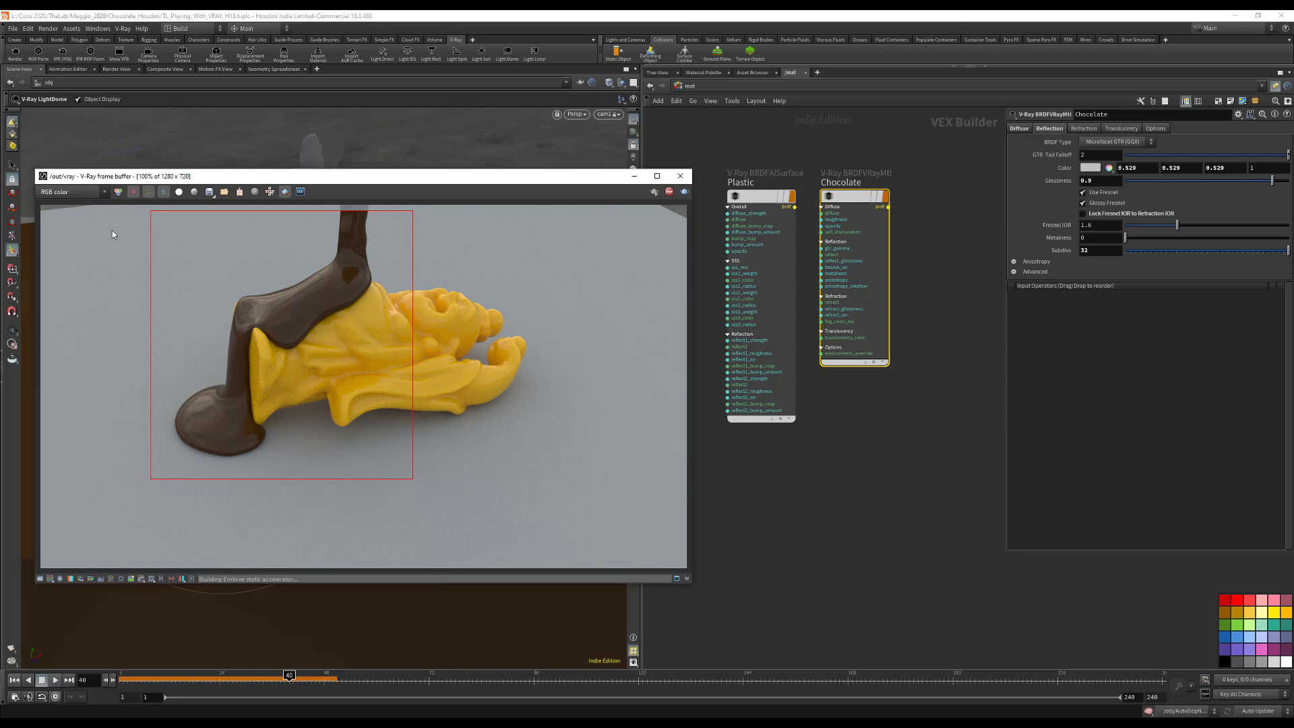
Step: Enlarge the render region to nearly the whole frame and add a V-Ray Material node named Wood below the Chocolate node
drag(87, 205, 650, 549)
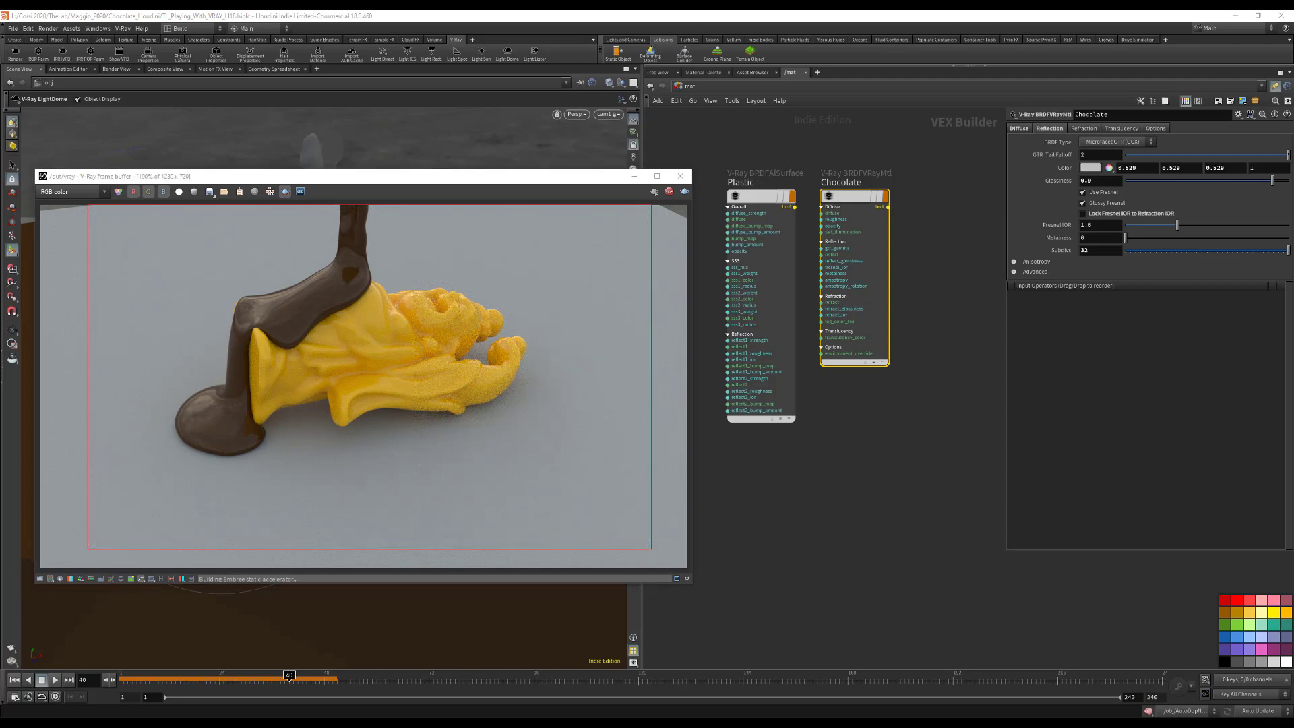
click(861, 417)
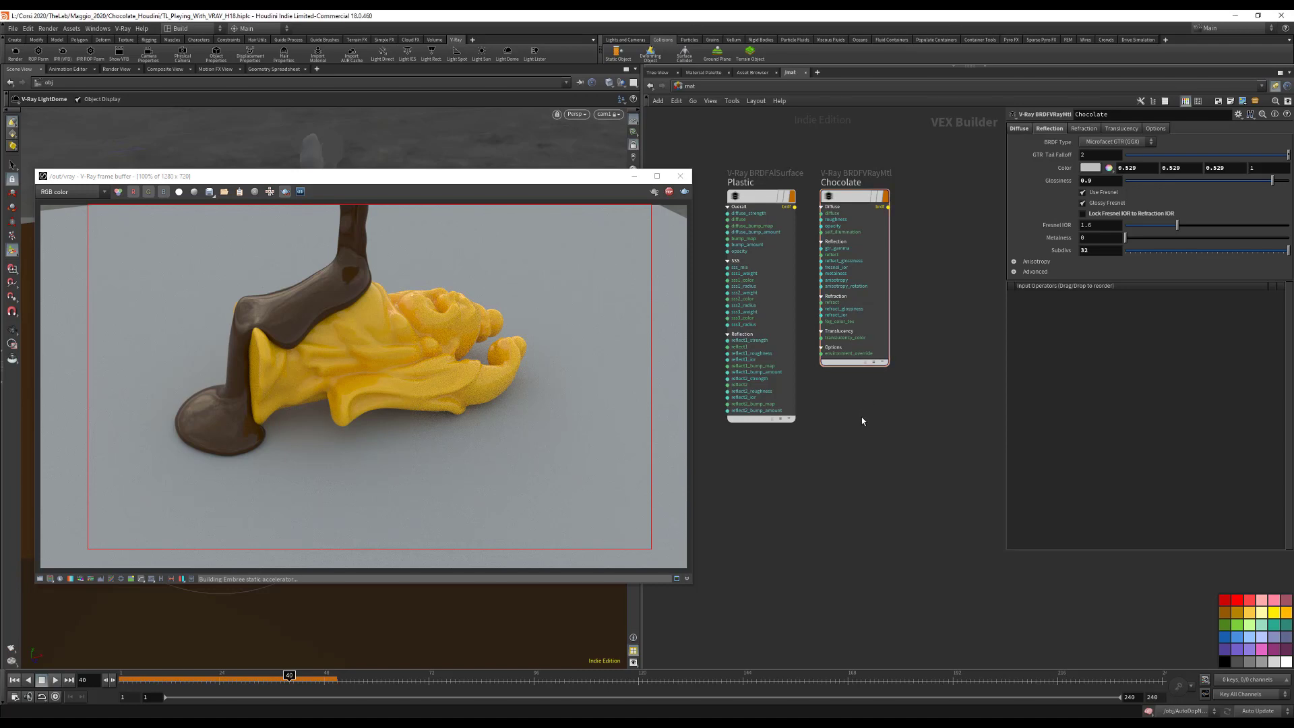
key(Tab)
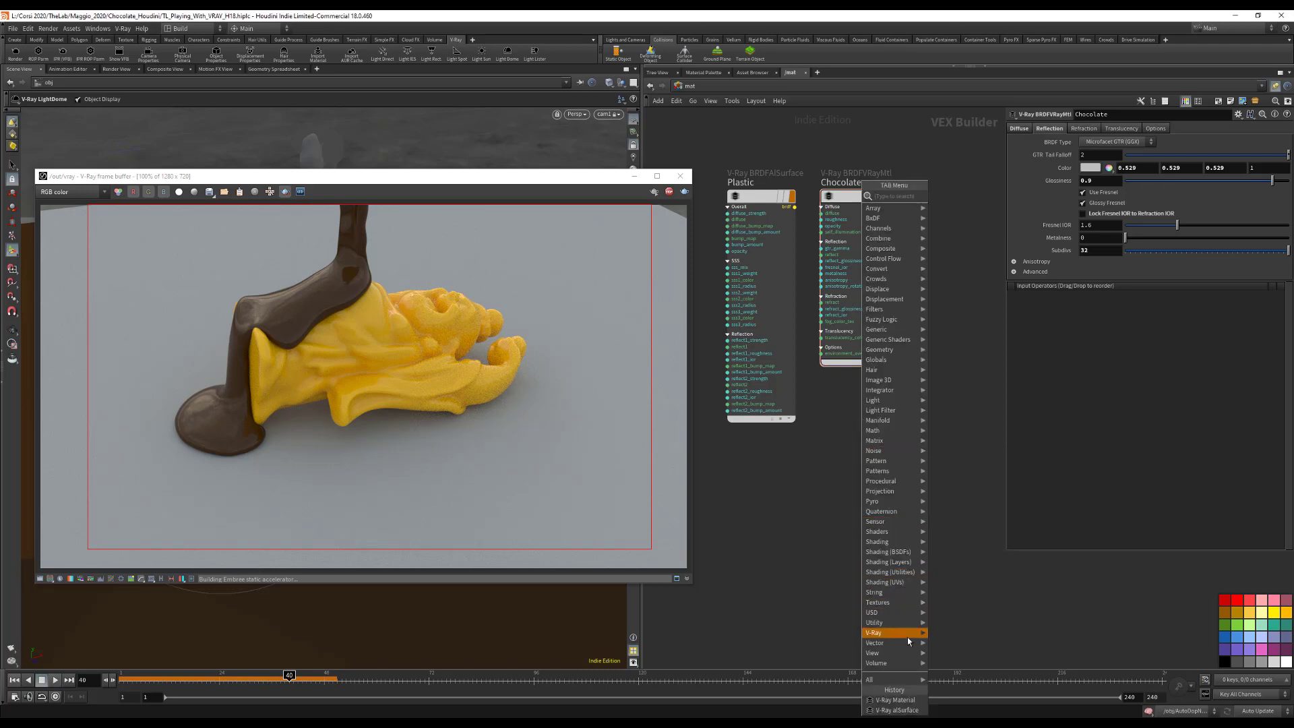
mouse_move(911, 636)
mouse_move(950, 663)
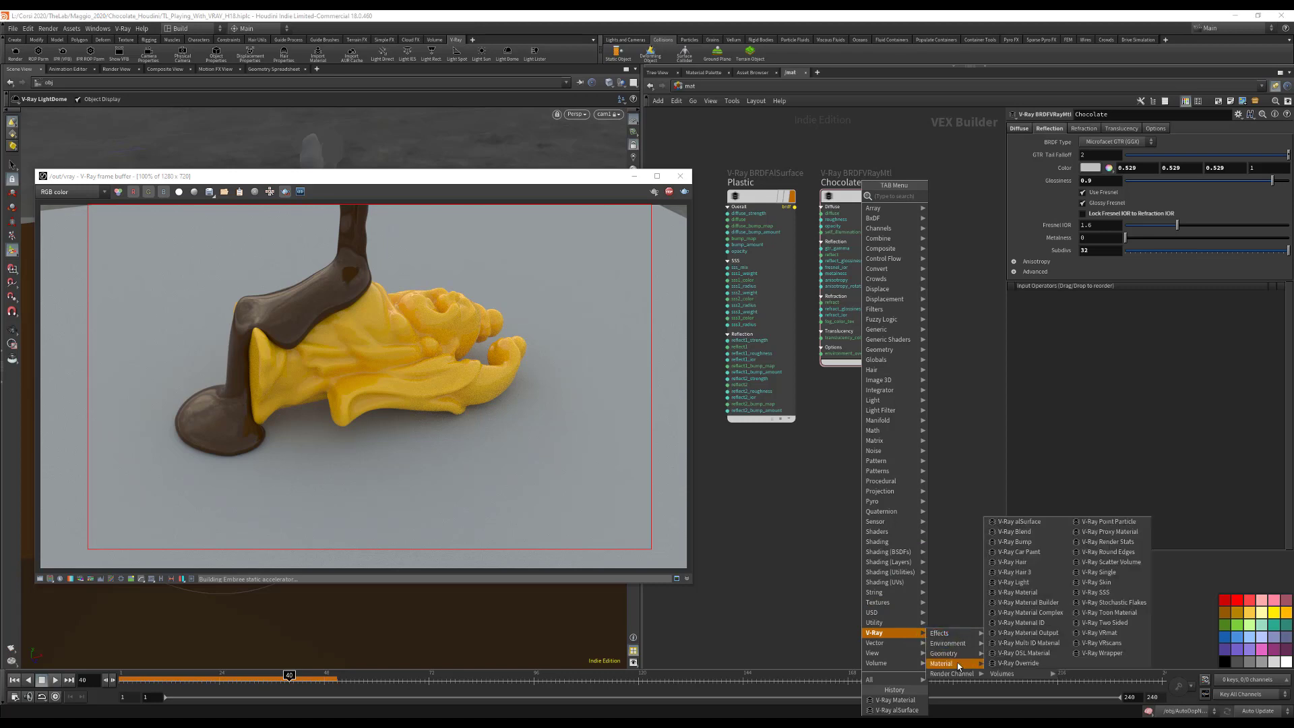
click(1015, 592)
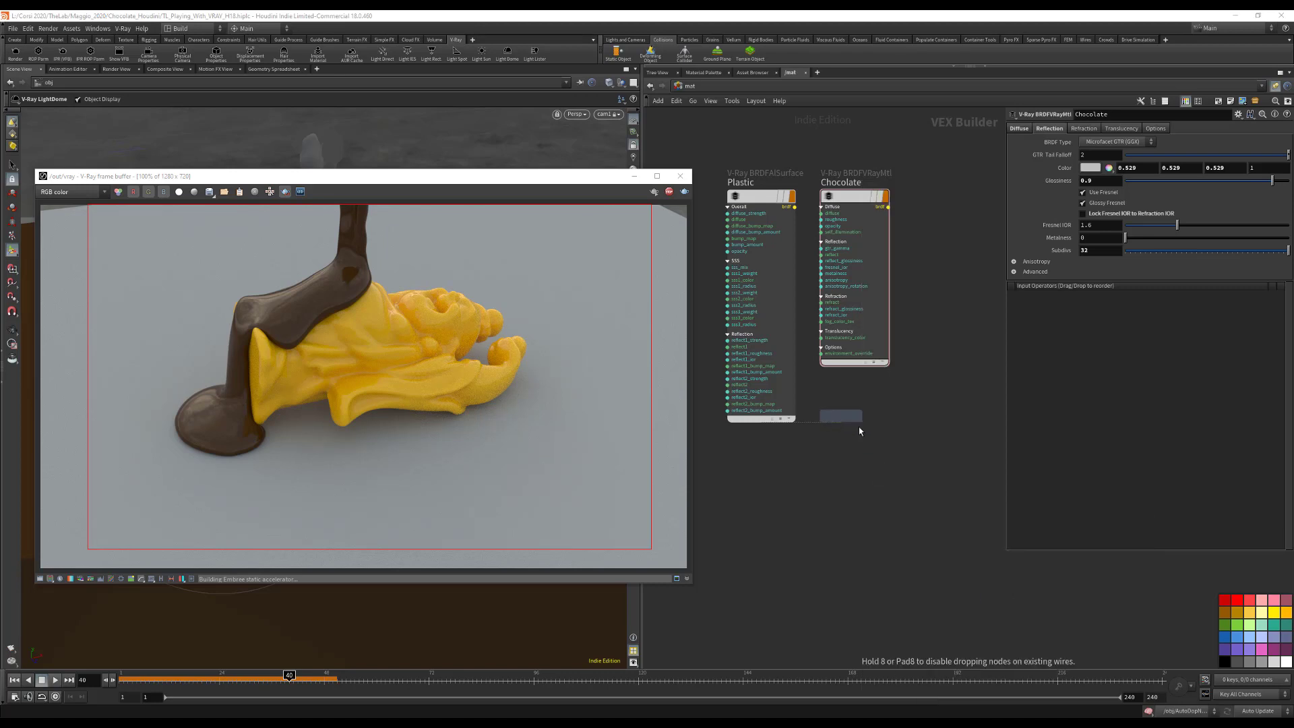
click(911, 446)
double_click(887, 427)
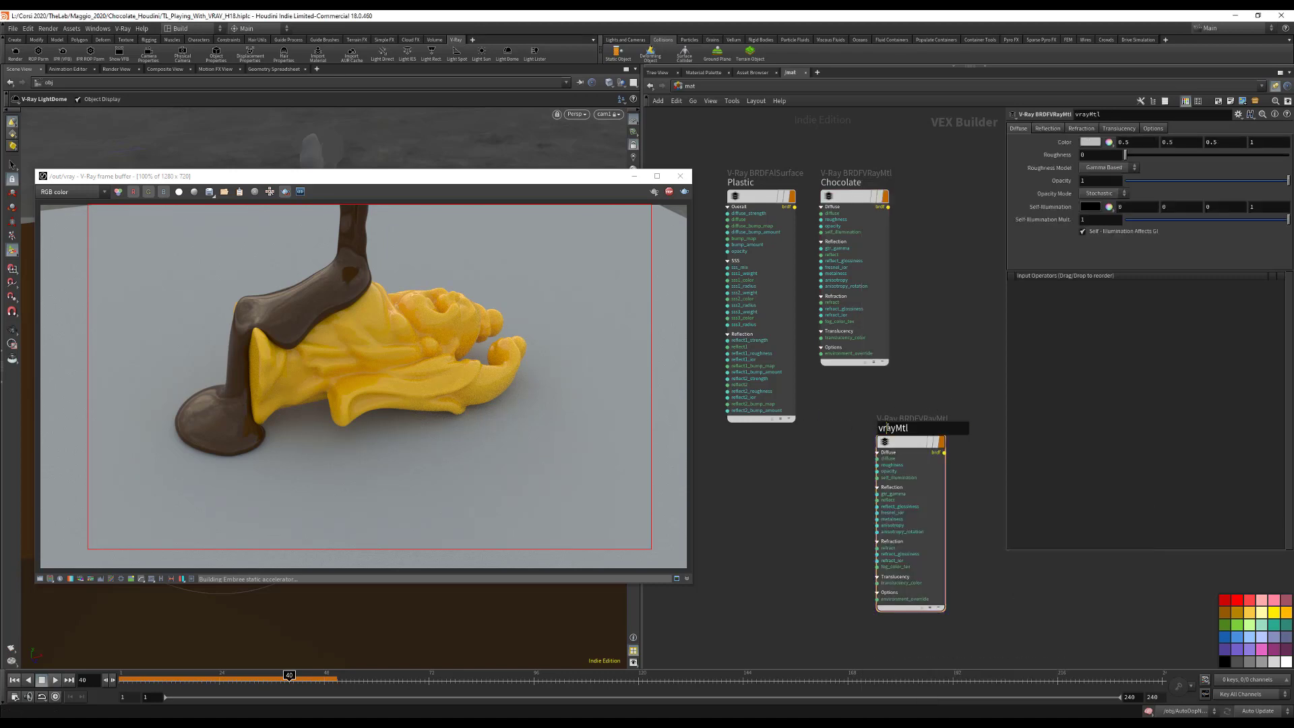
text(Wood)
key(Return)
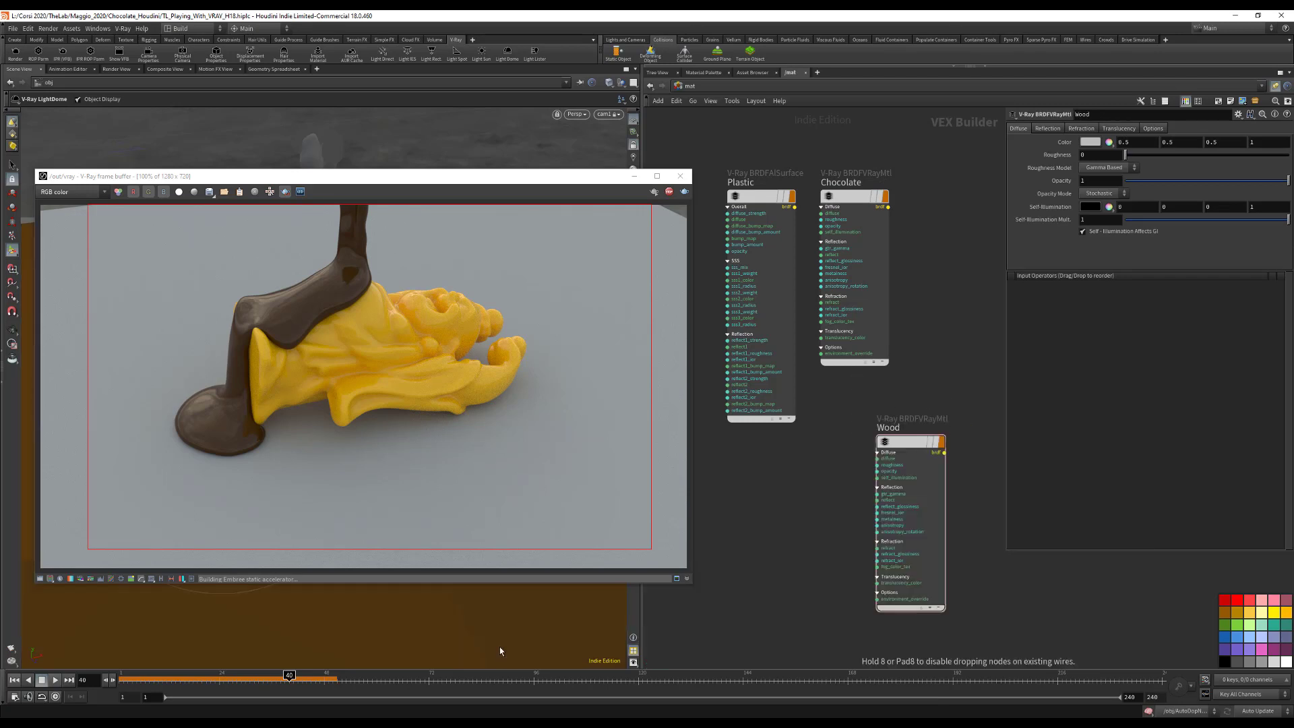
Step: Add a V-Ray Image File node to the left of the Wood material, below the Plastic node
mouse_move(915, 445)
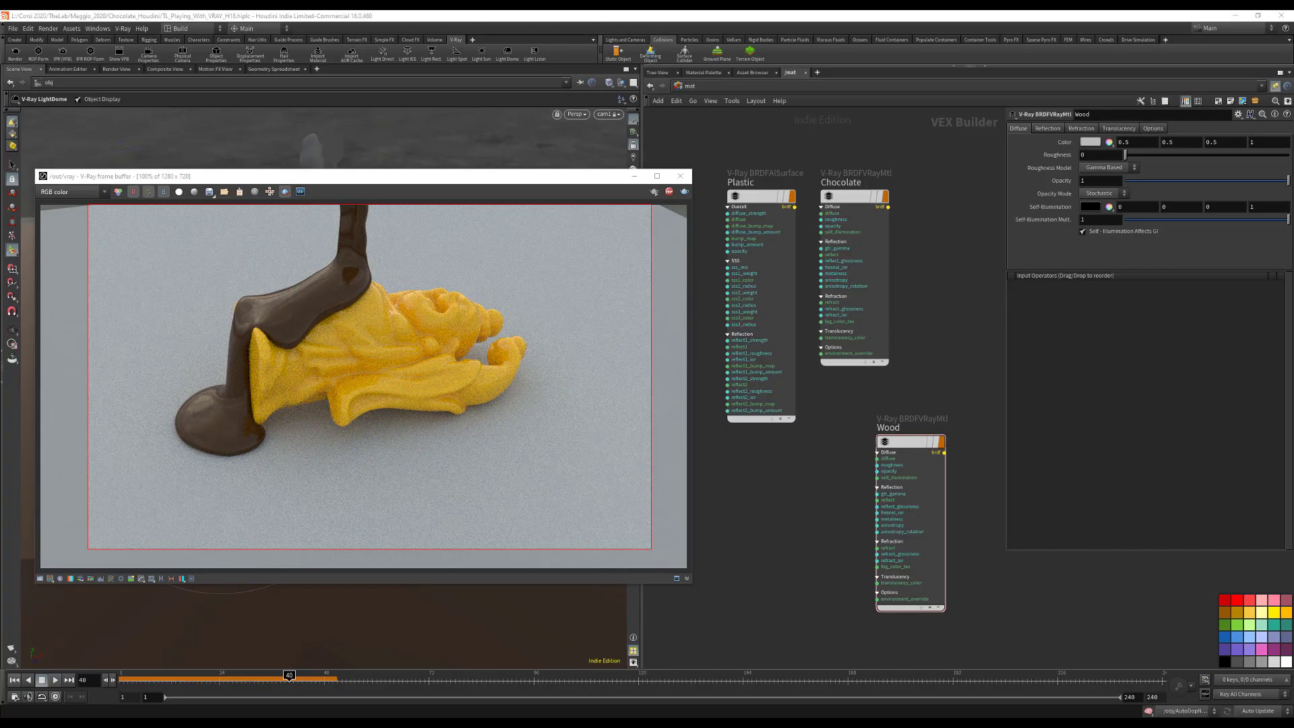
drag(903, 442, 918, 460)
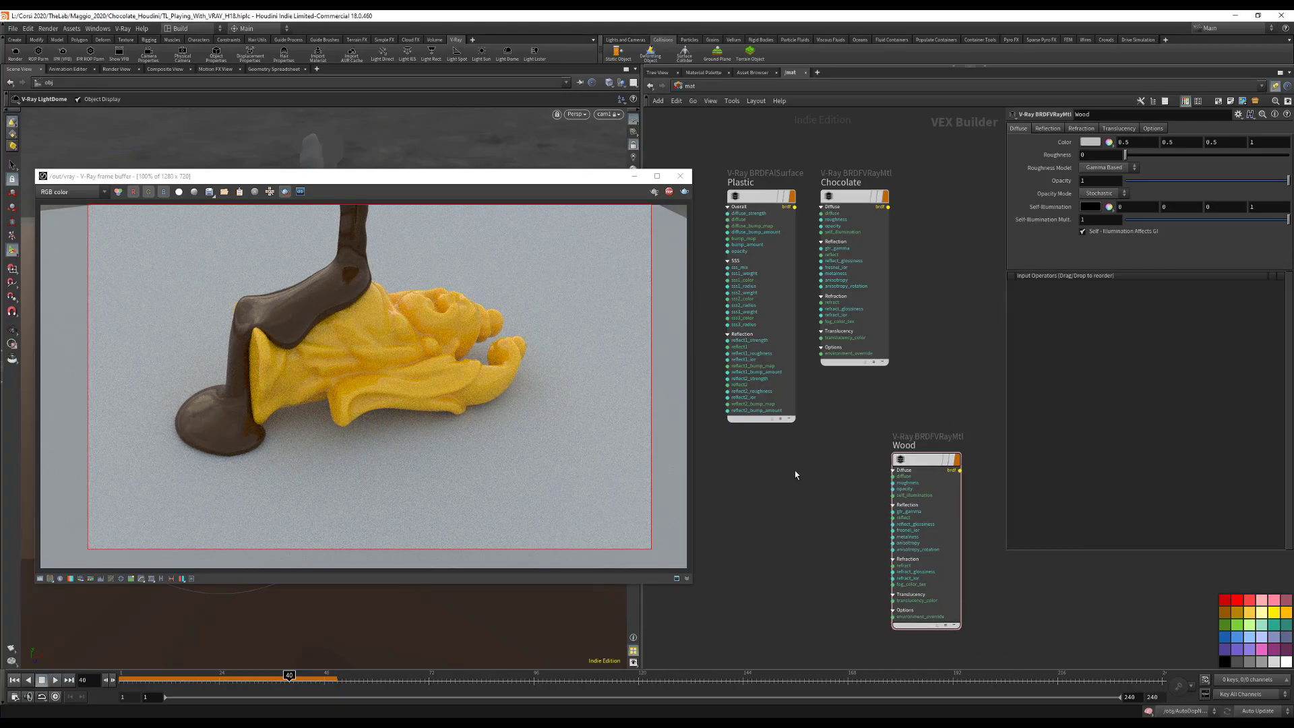
key(Tab)
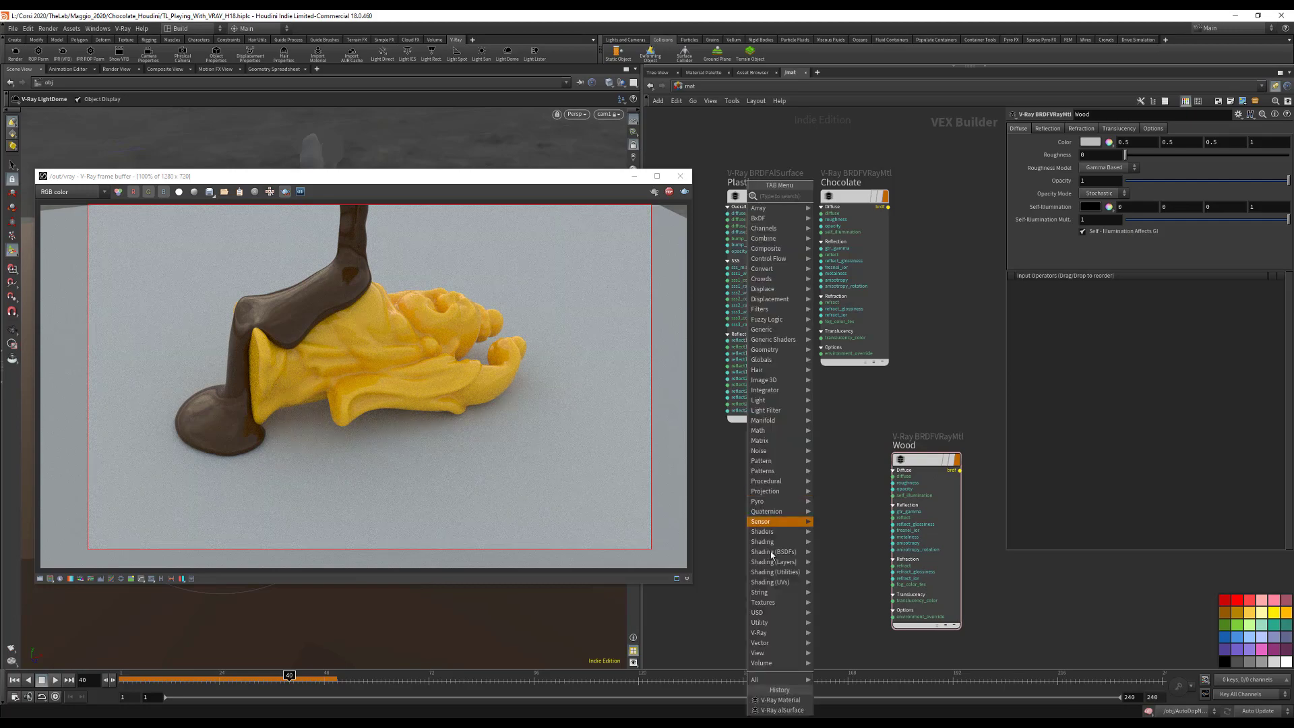
mouse_move(775, 632)
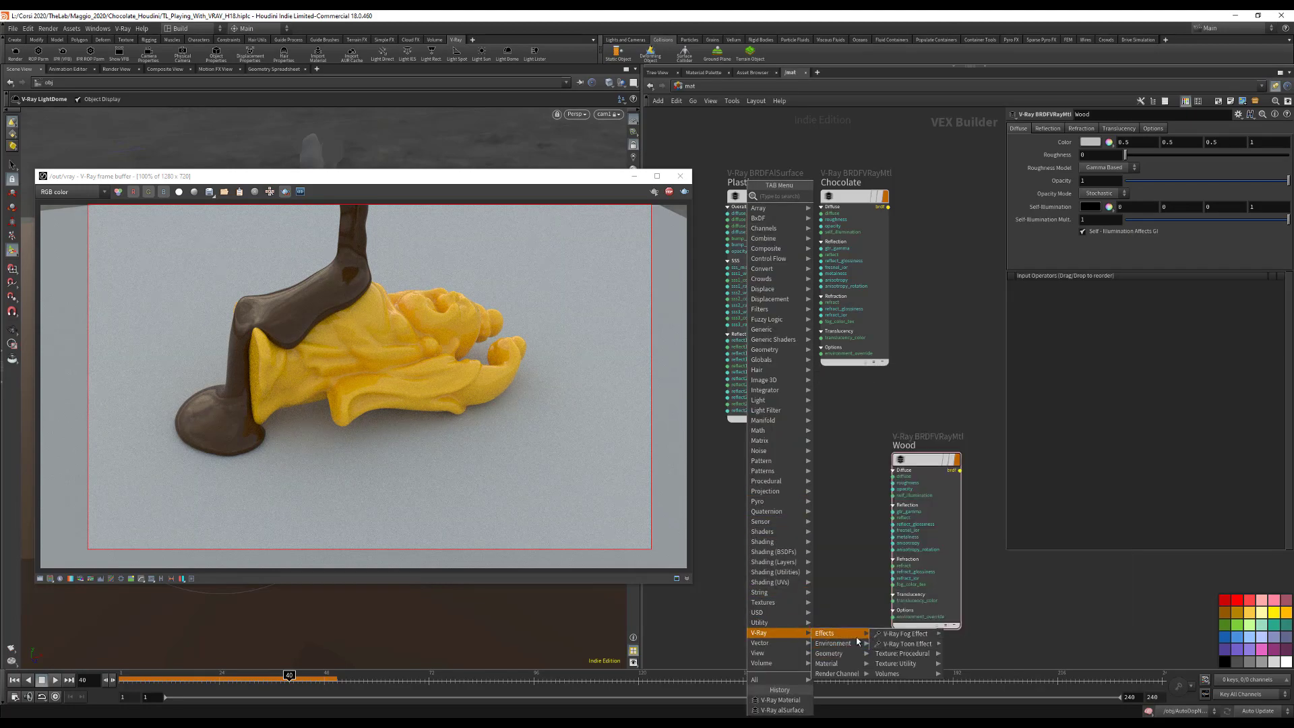
mouse_move(850, 653)
mouse_move(917, 643)
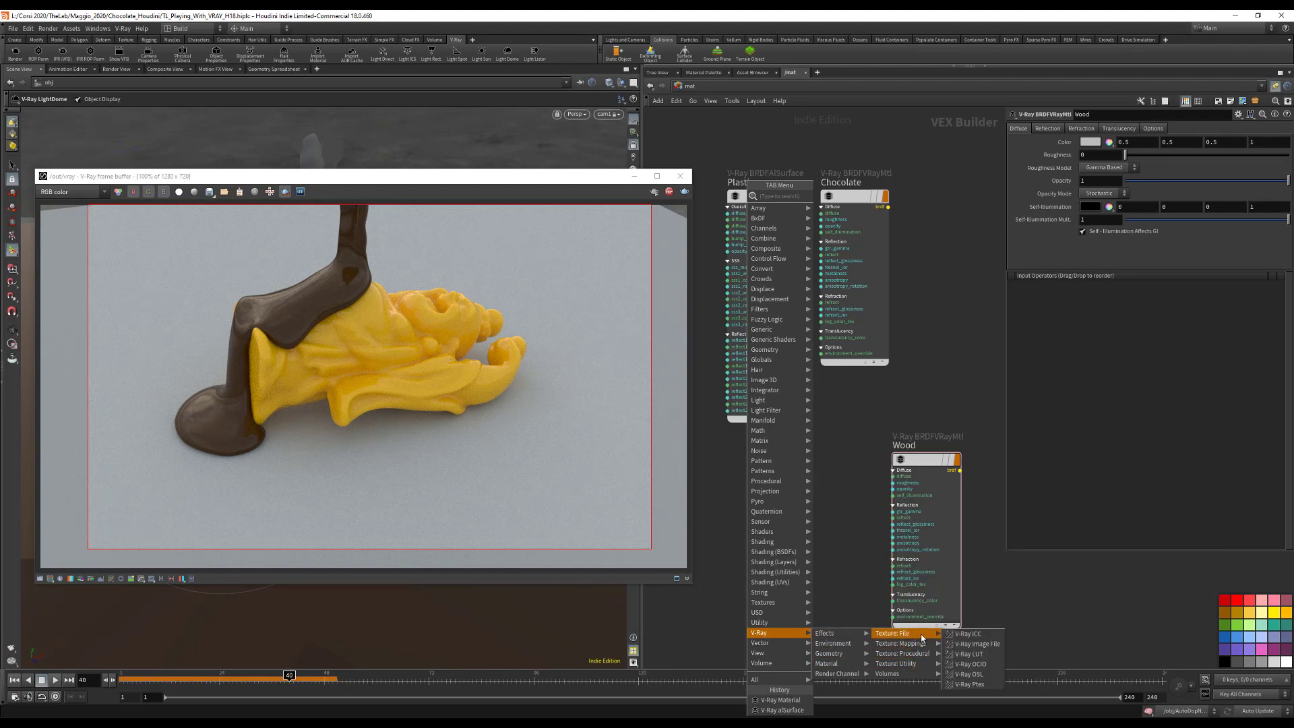
click(969, 648)
click(734, 495)
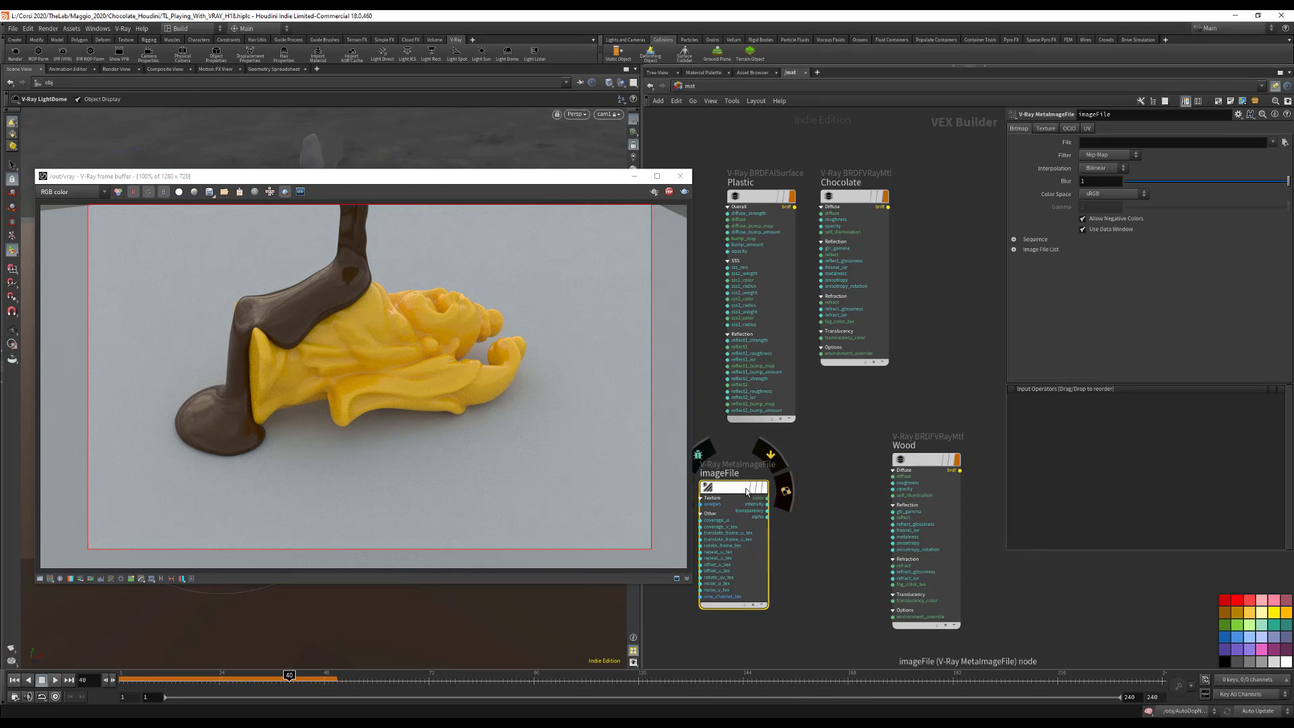
Step: Rename the image node Wood_Diffuse, connect its color output to the Wood material's diffuse input and line the two nodes up
double_click(765, 469)
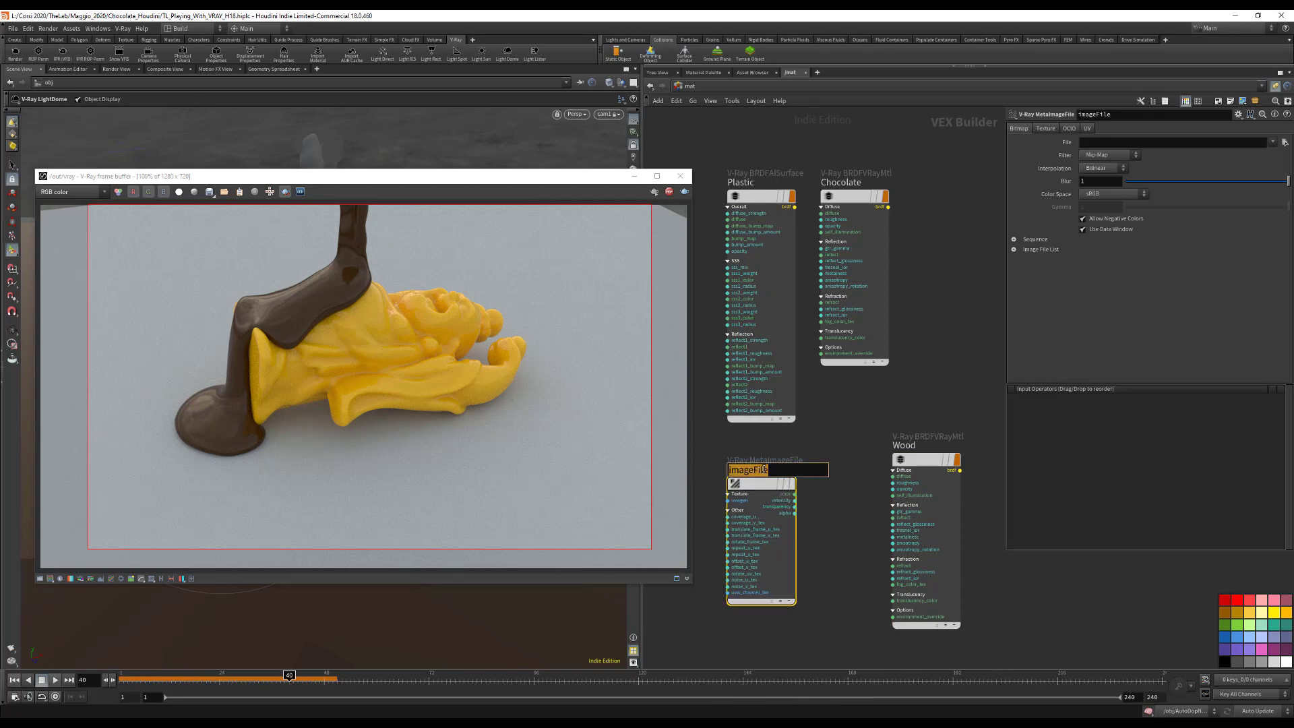
text(Wood_Diffuse)
key(Return)
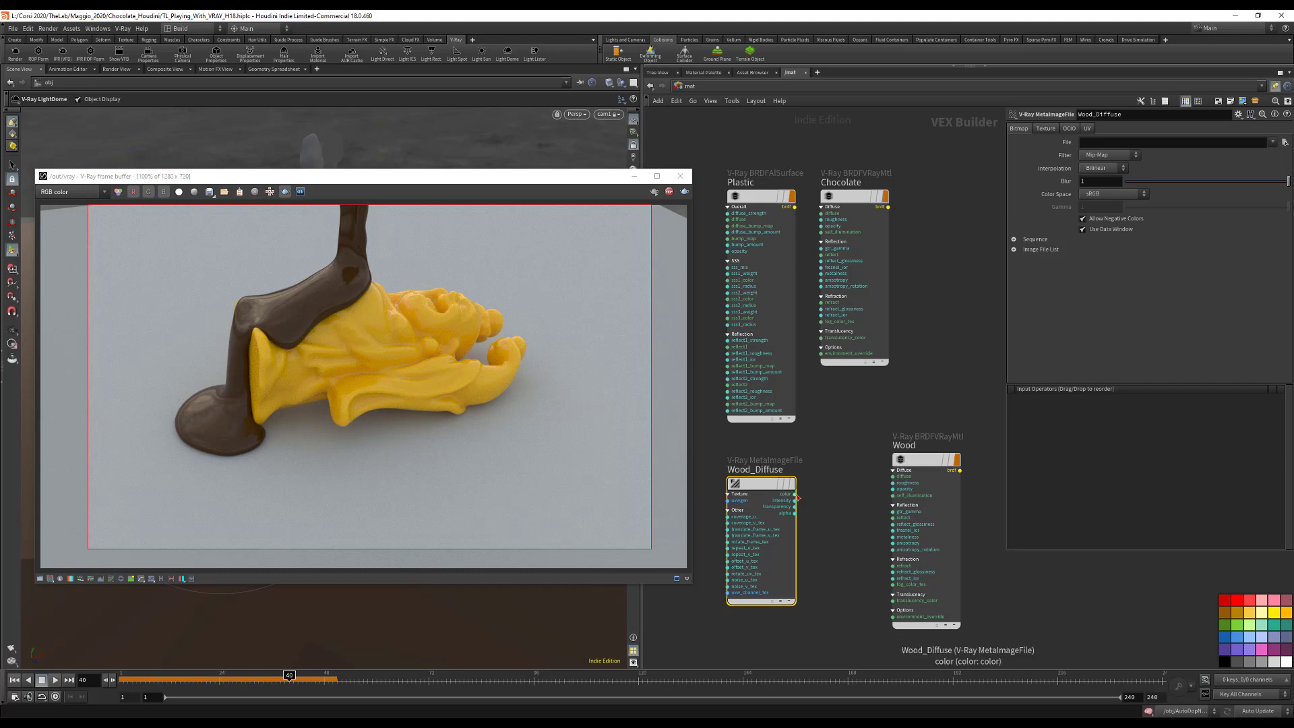
drag(795, 497, 893, 475)
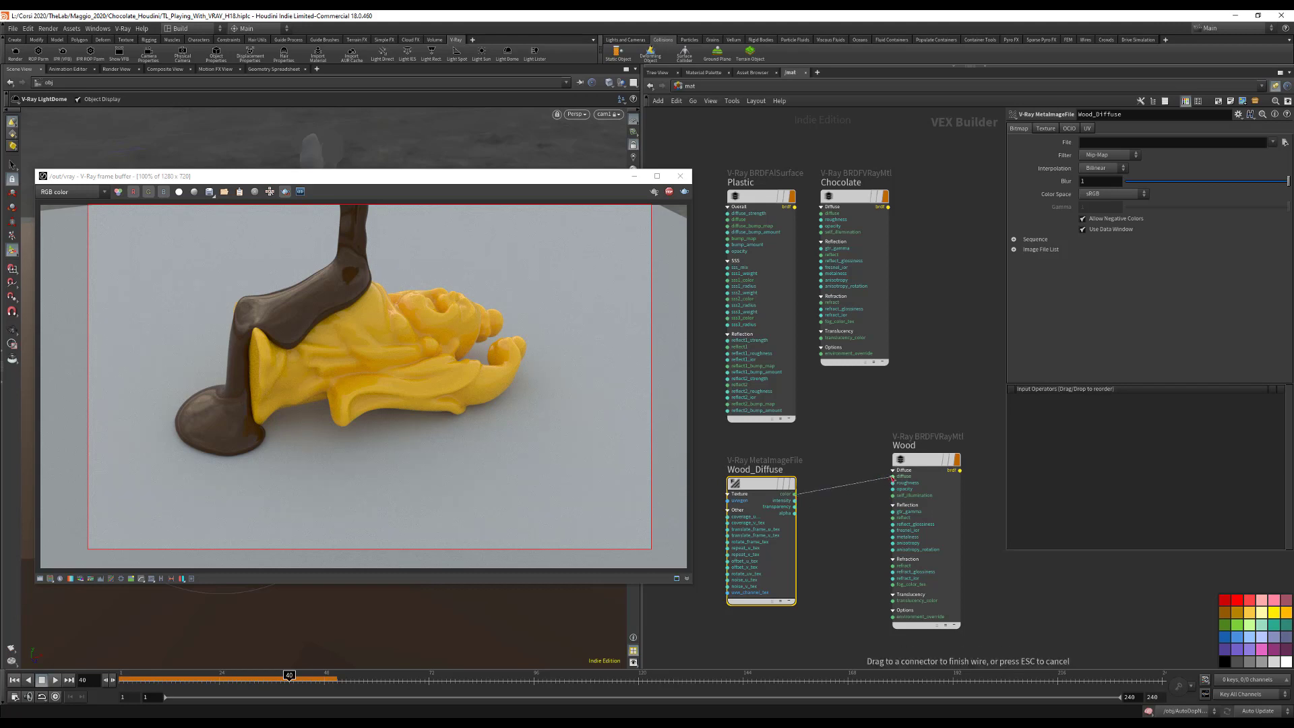
drag(738, 484, 758, 460)
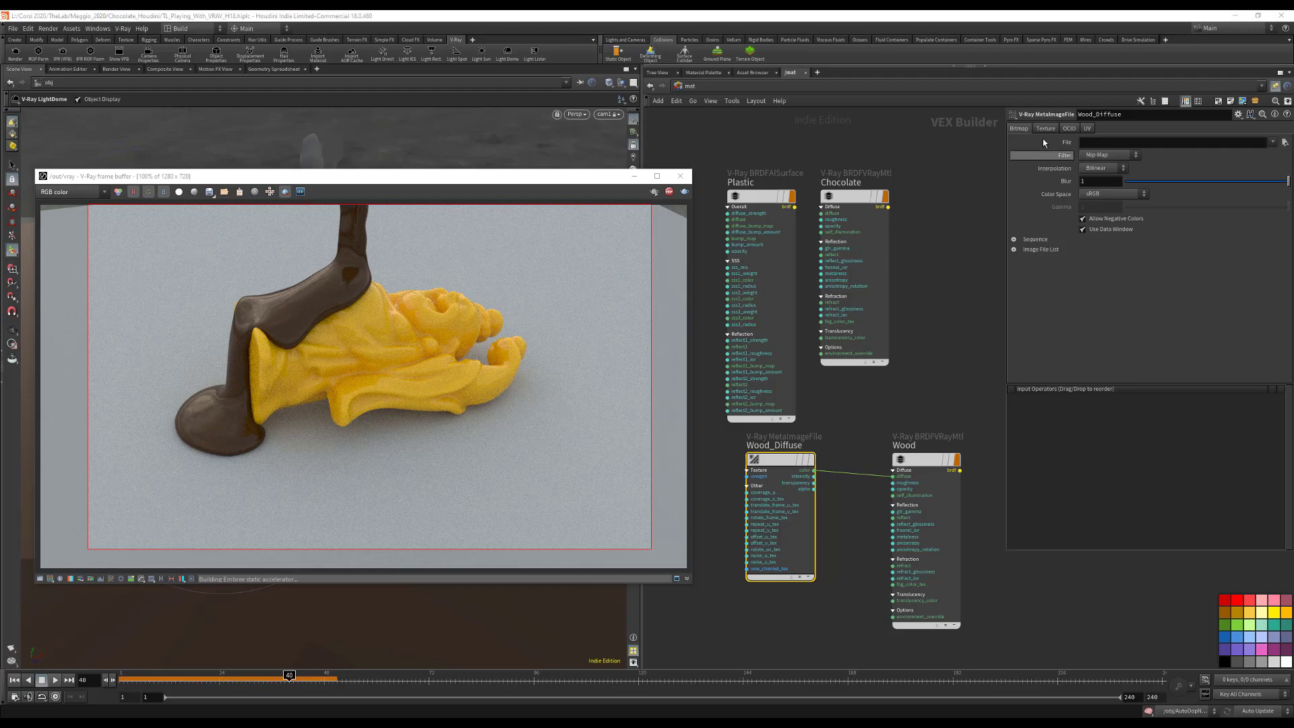
Step: Load the TexturesCom_WoodFine0085_2_seamless image from the user's Downloads folder into the Wood_Diffuse node
click(1283, 143)
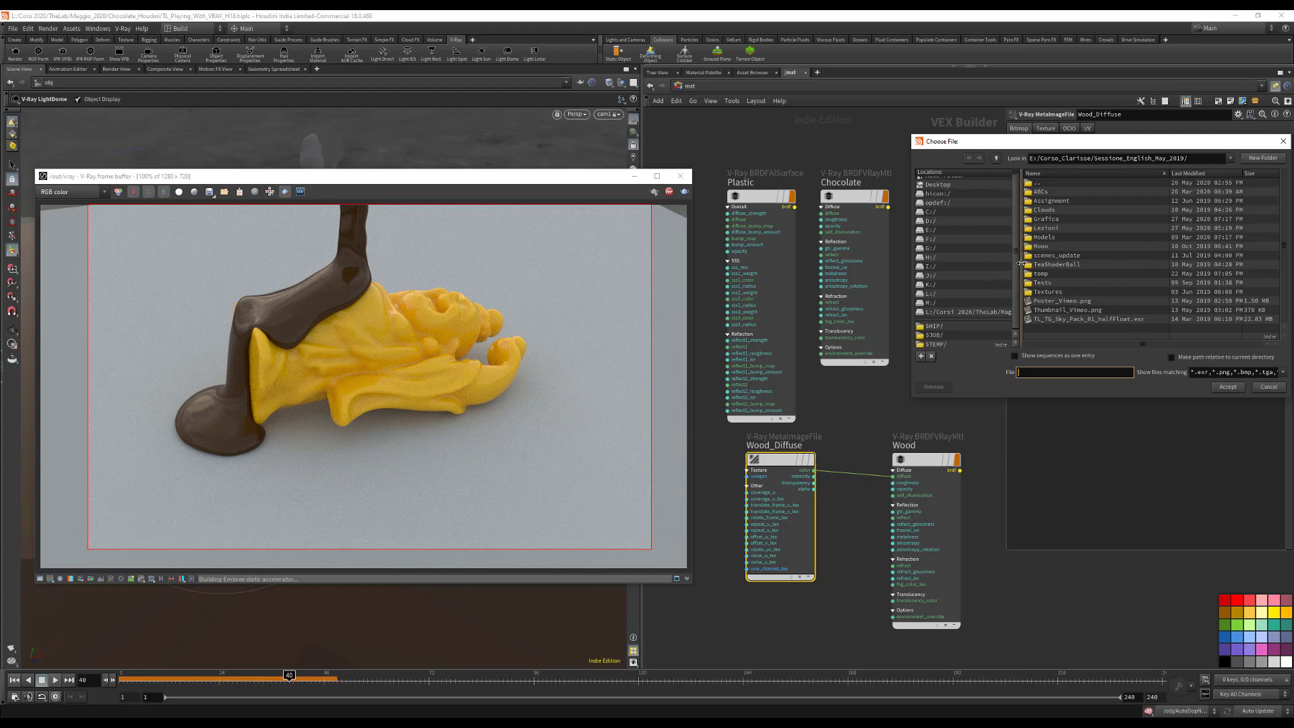
scroll(946, 190, up, 1)
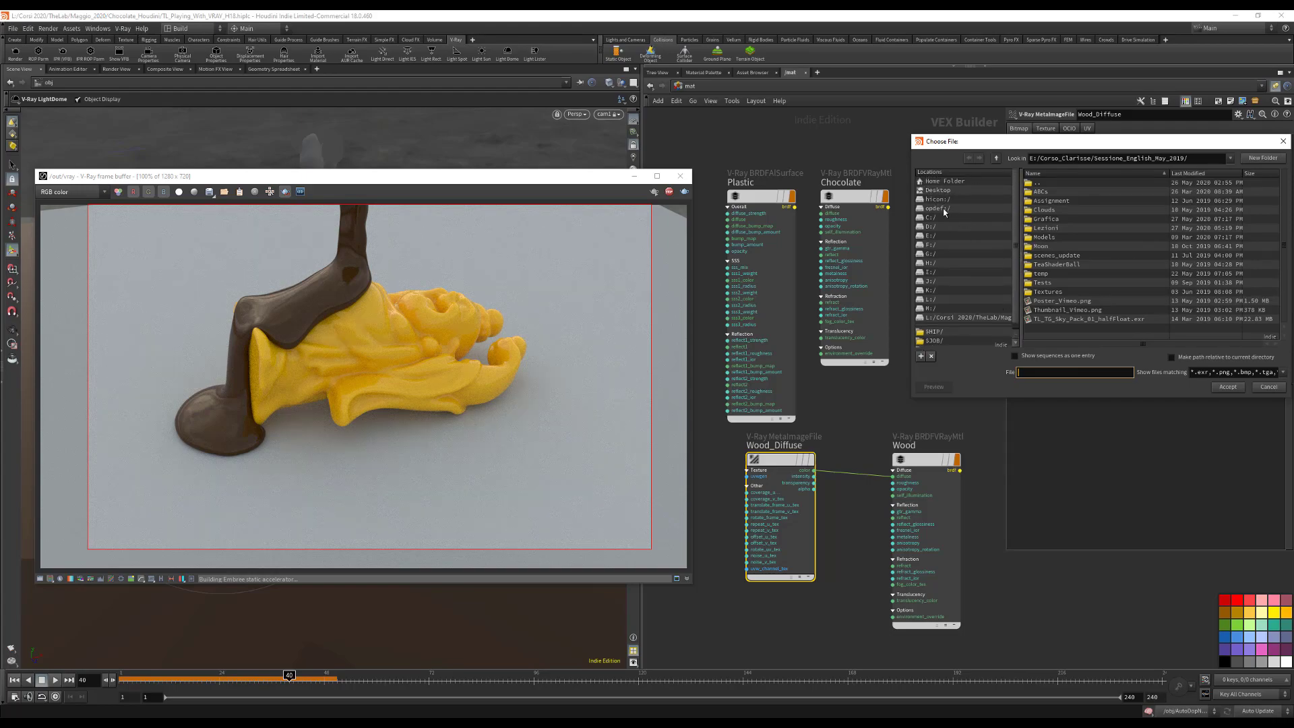
click(940, 218)
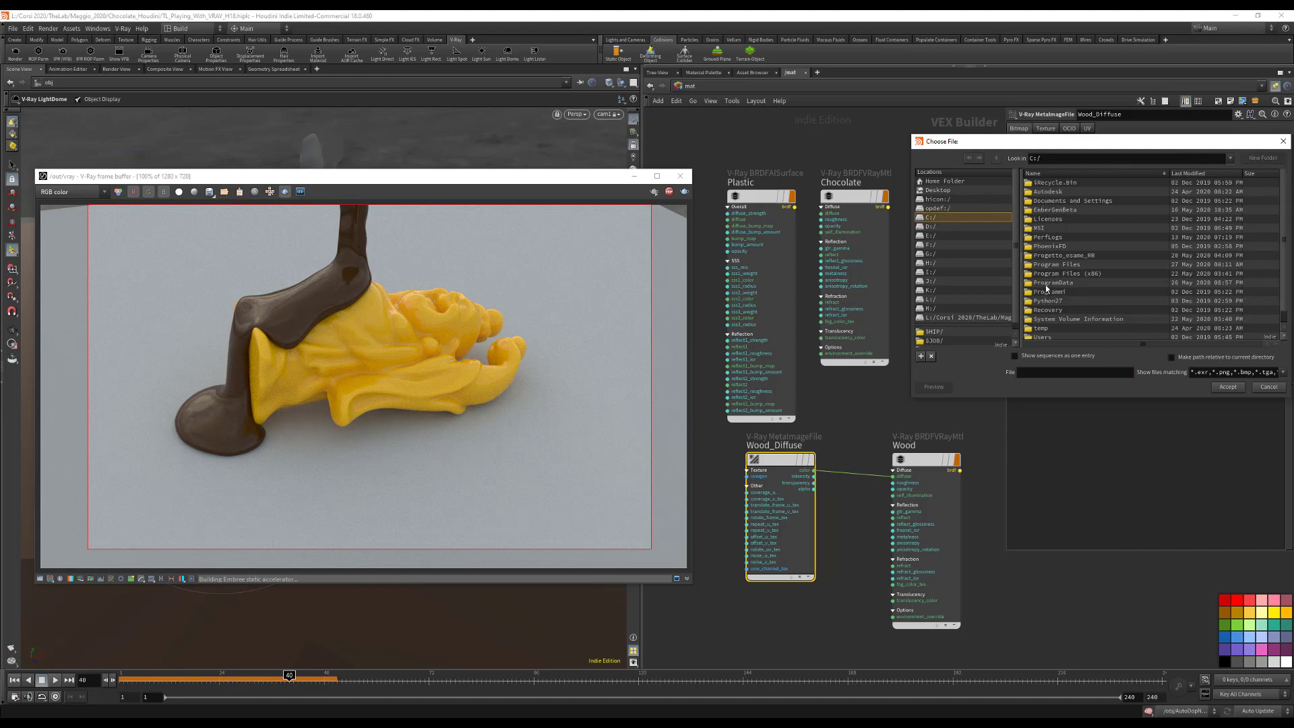
scroll(1054, 294, down, 1)
double_click(1051, 326)
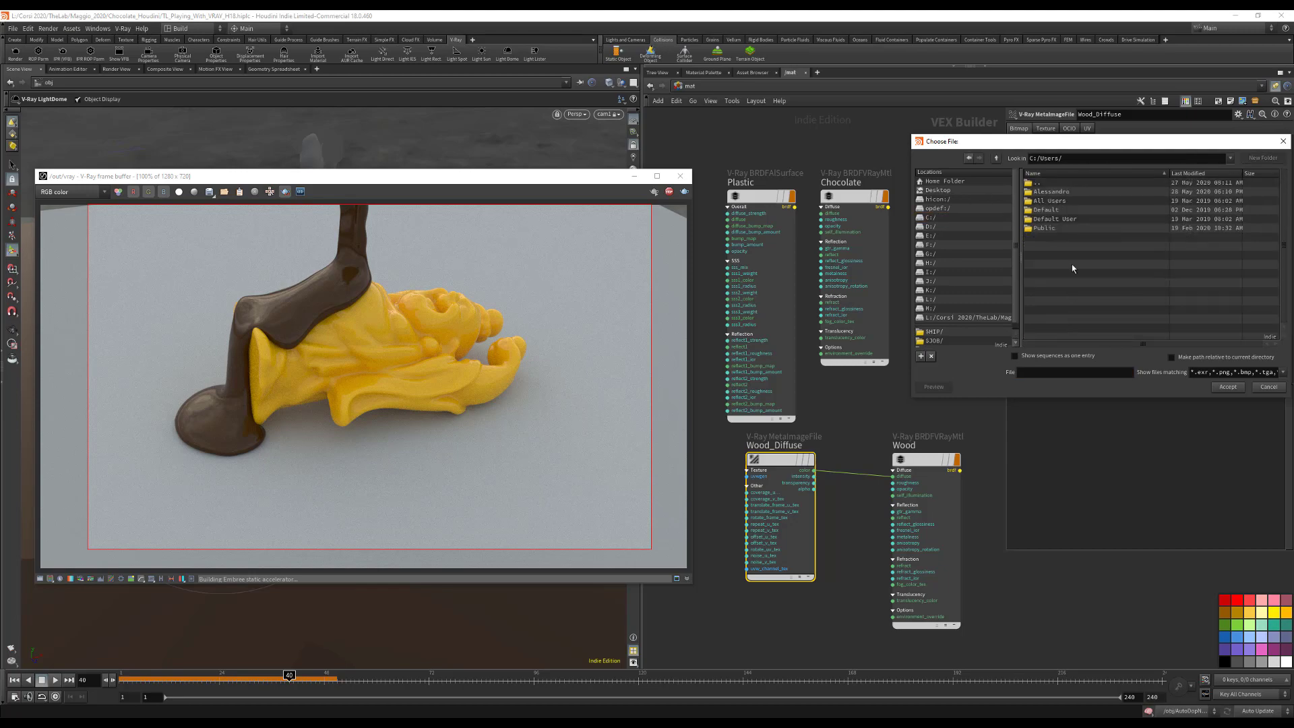
double_click(1049, 192)
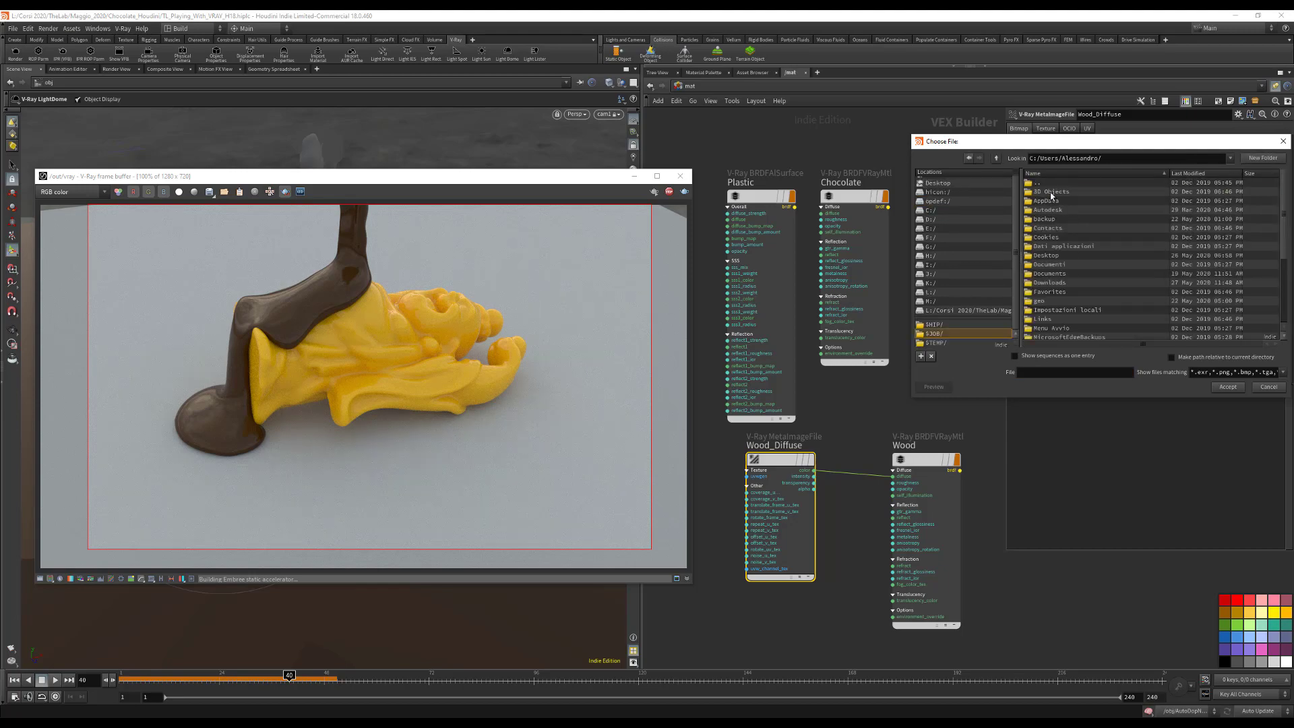
double_click(1050, 282)
scroll(1078, 267, down, 4)
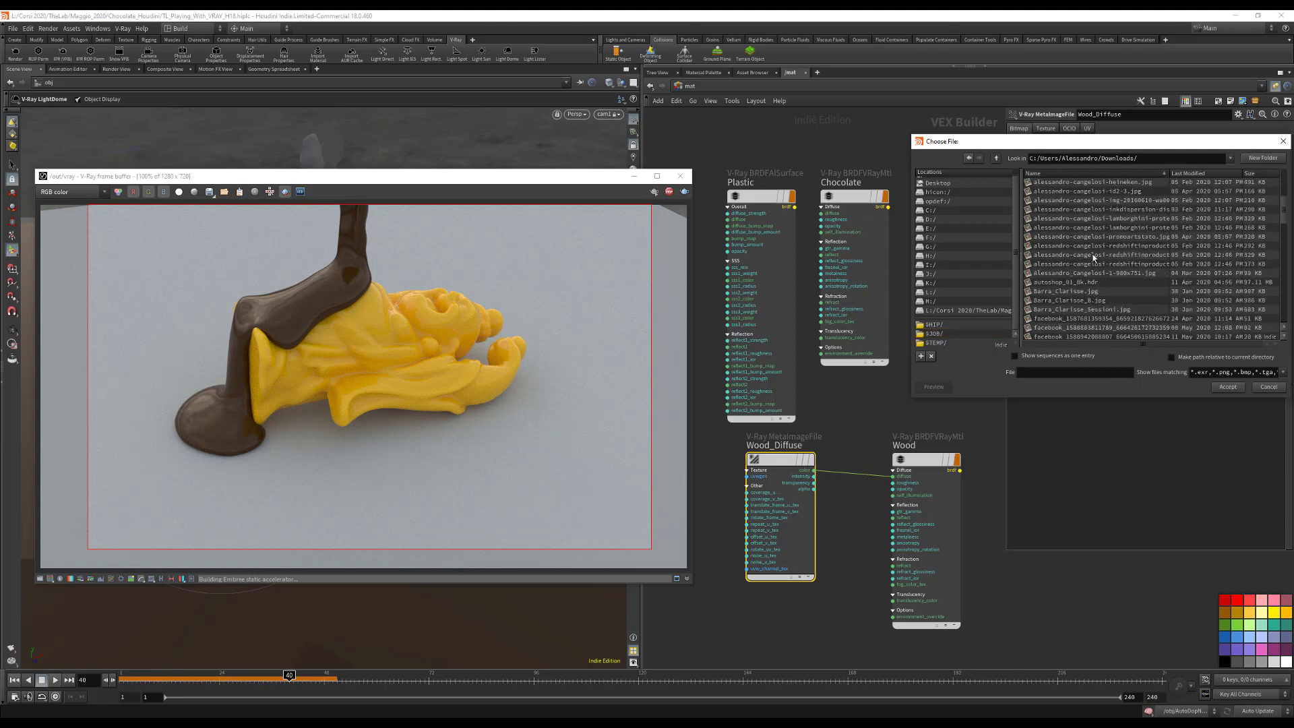
scroll(1093, 257, down, 2)
drag(1283, 221, 1283, 335)
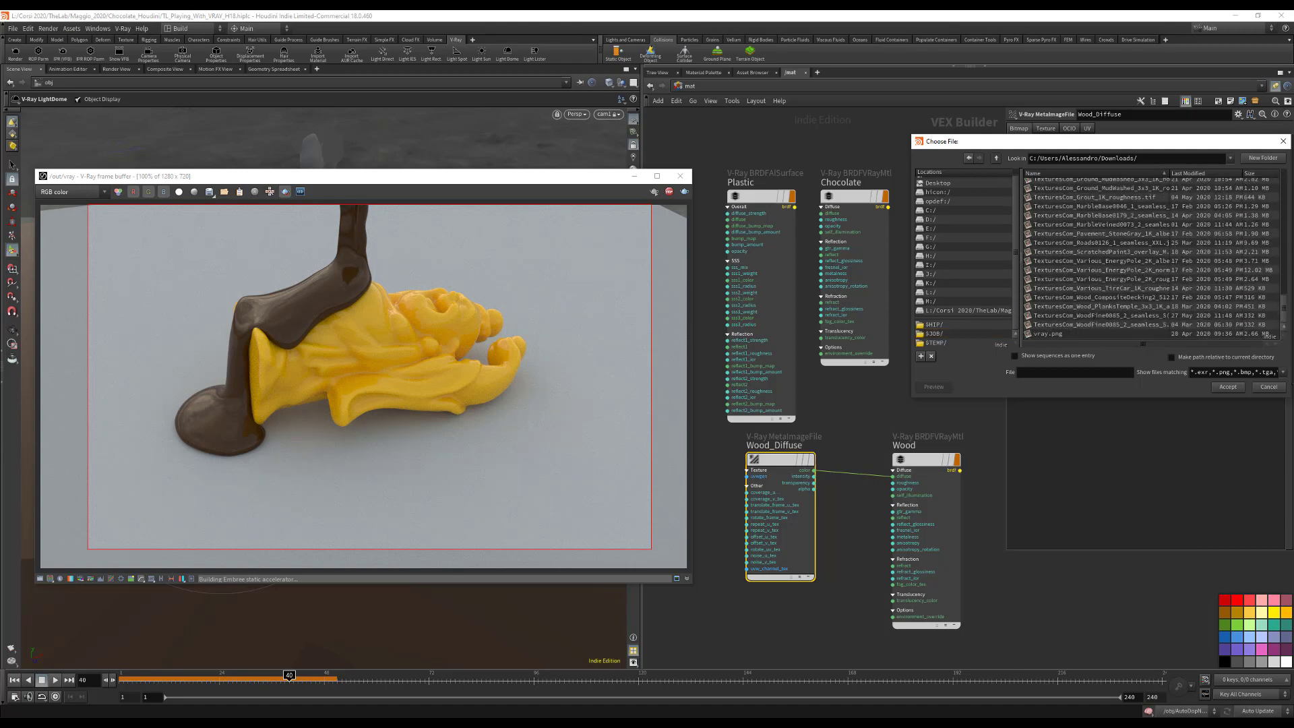
click(1109, 317)
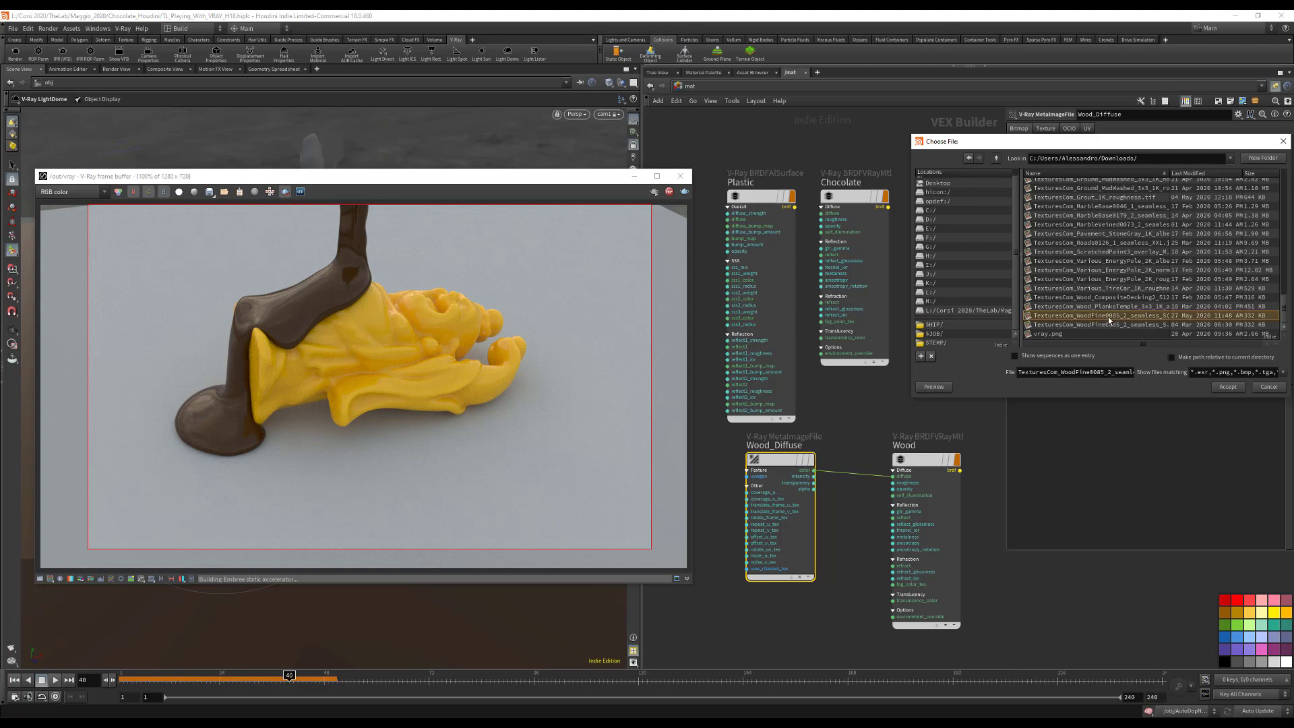
click(1228, 386)
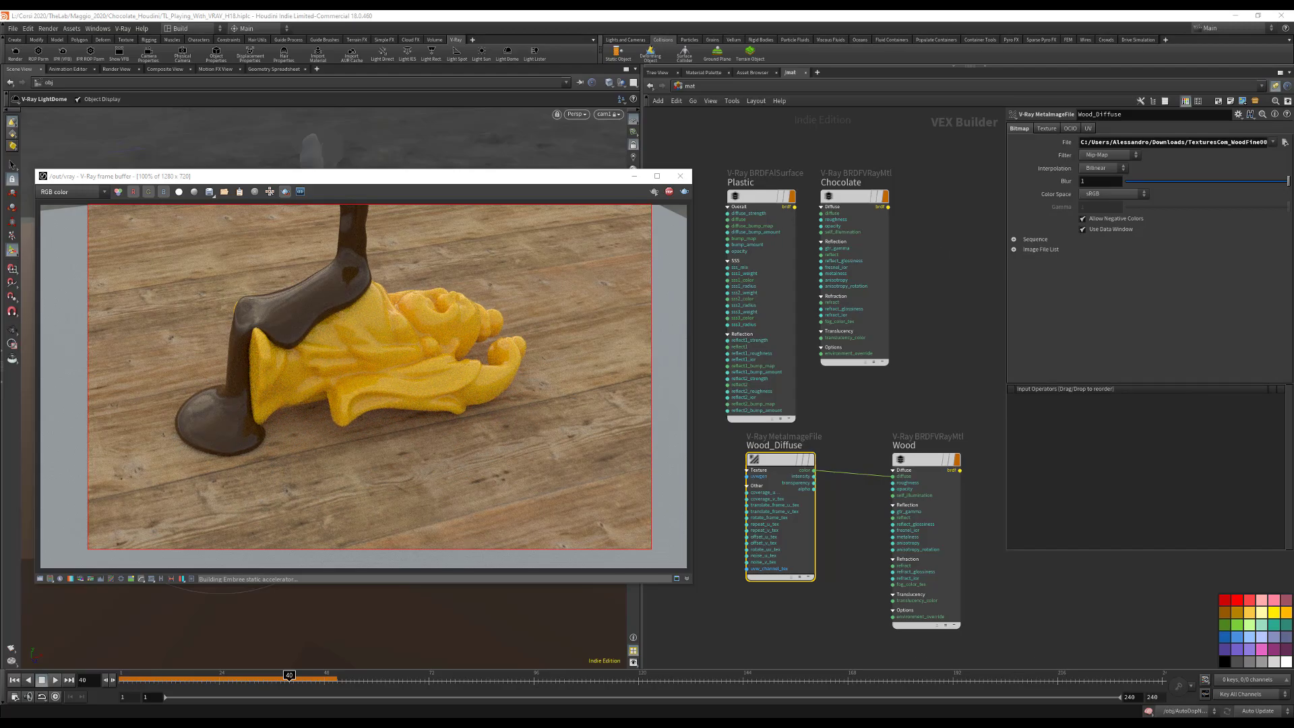
Step: Try the Linear color space on the Wood_Diffuse texture and return it to sRGB
click(1095, 195)
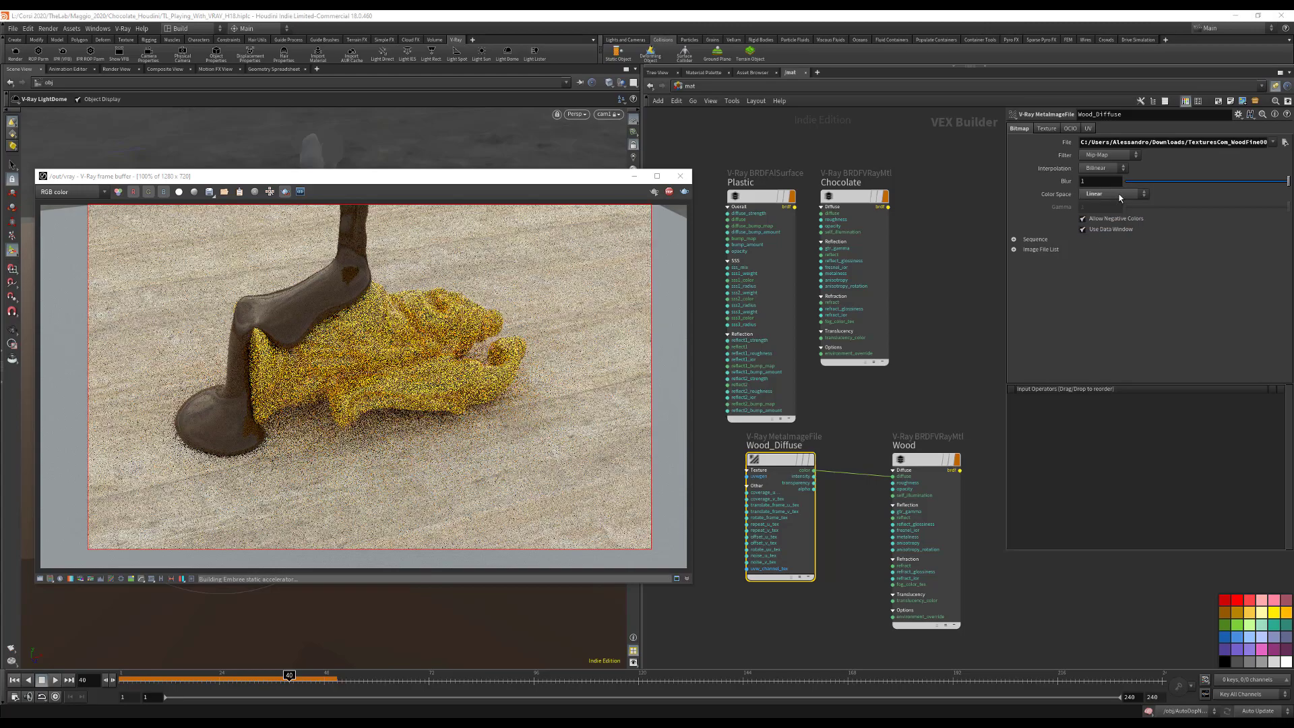
click(1119, 195)
click(1115, 225)
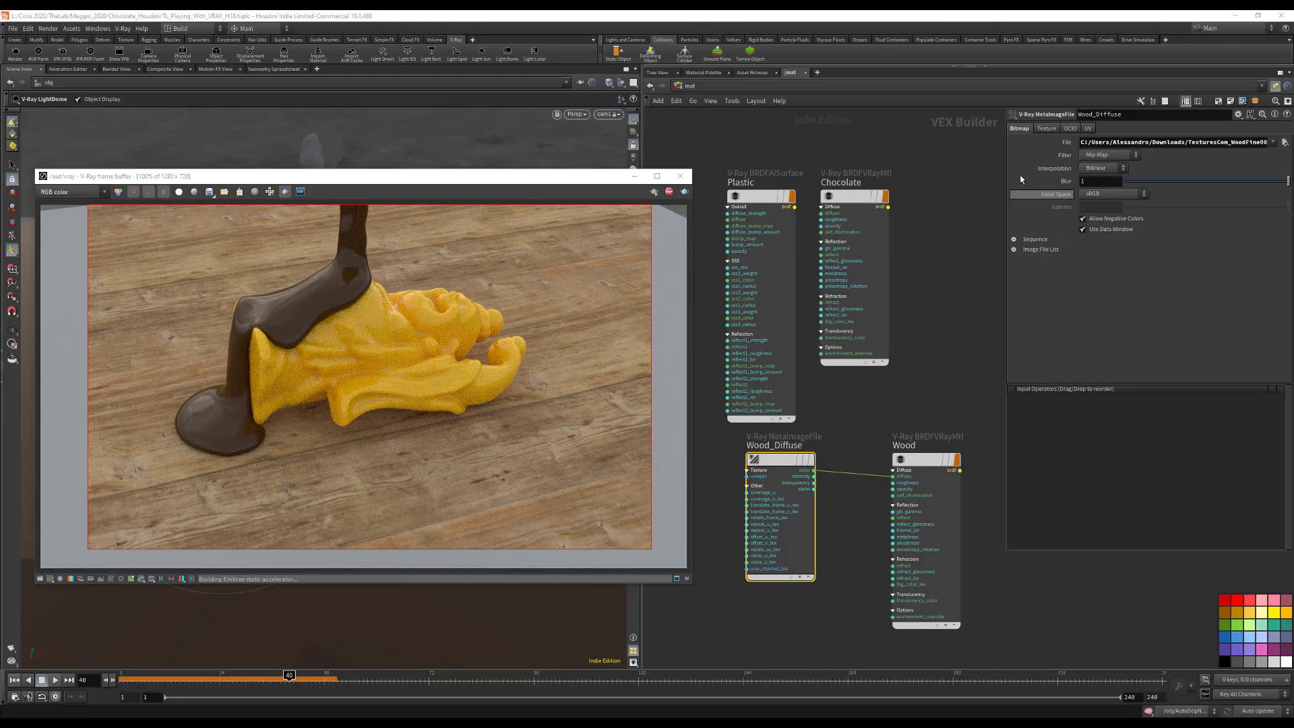
Step: Examine the color tweaks, placement and UV noise settings of the Wood_Diffuse texture
click(1041, 127)
click(1013, 140)
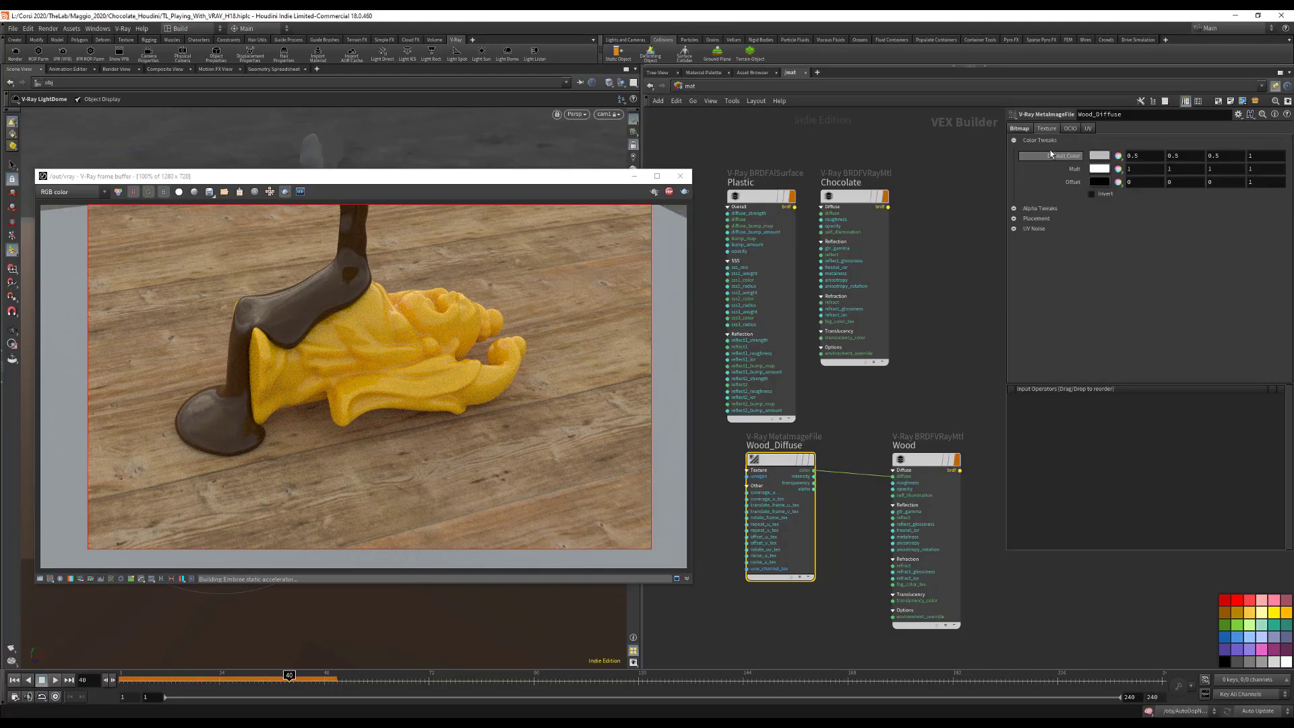
click(1014, 219)
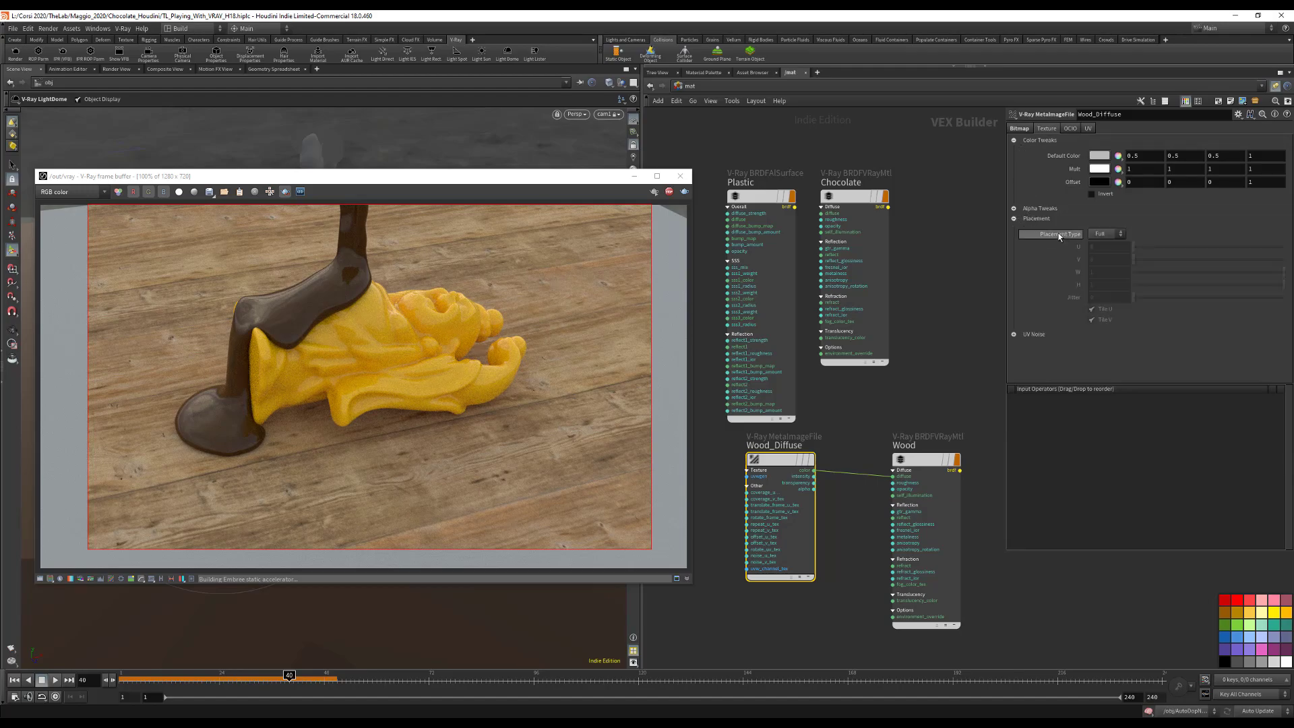
click(1014, 335)
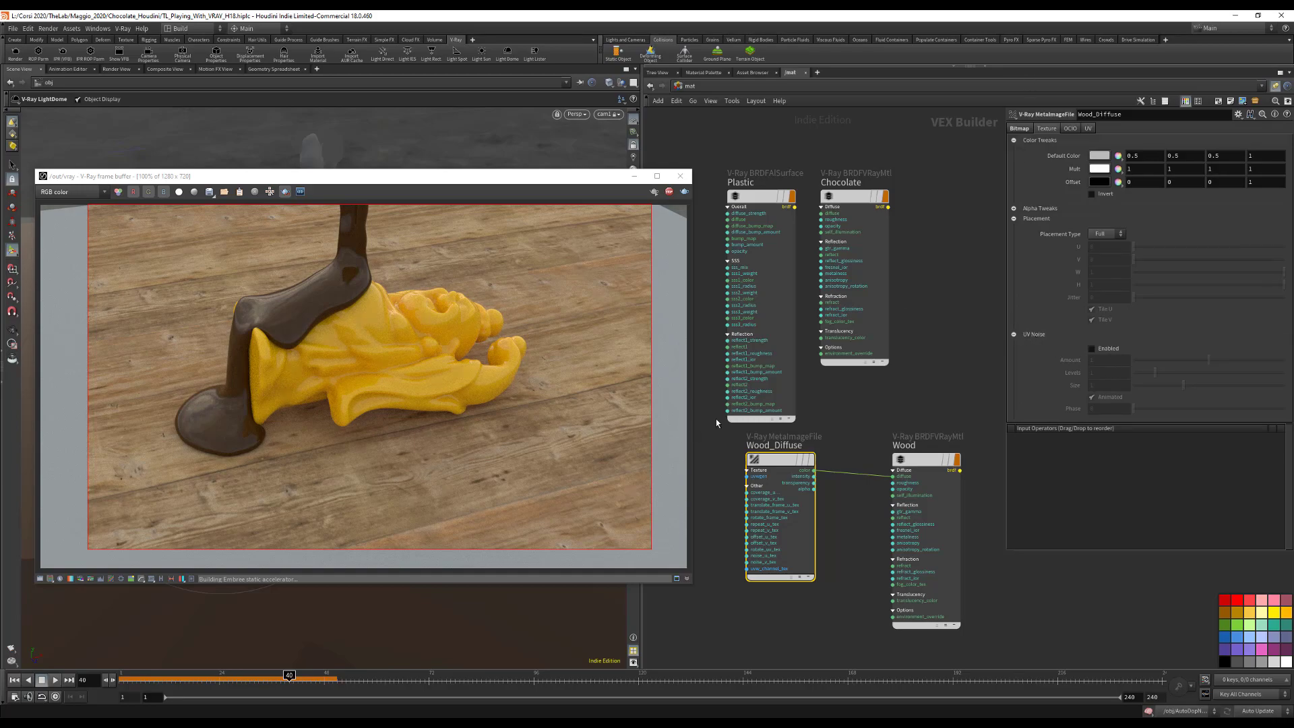
Step: Spread the Wood and Wood_Diffuse nodes further apart to leave room between them
mouse_move(754, 196)
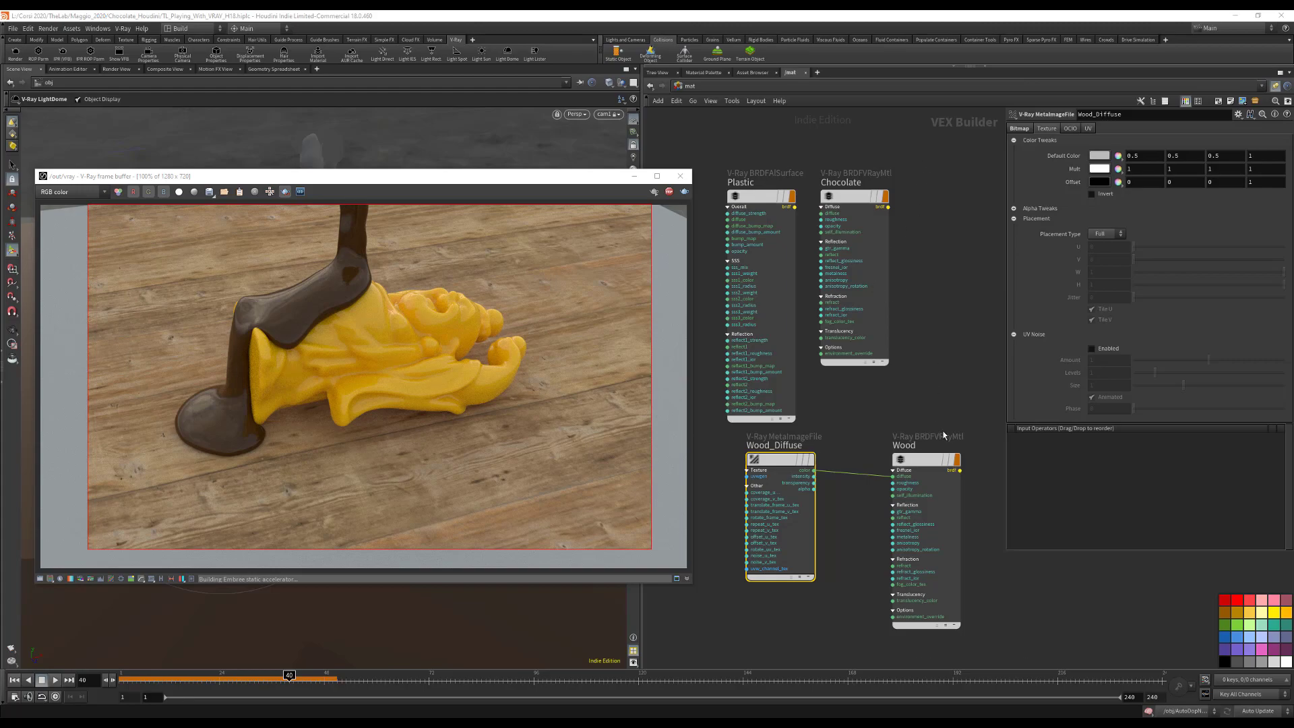
drag(916, 459, 950, 470)
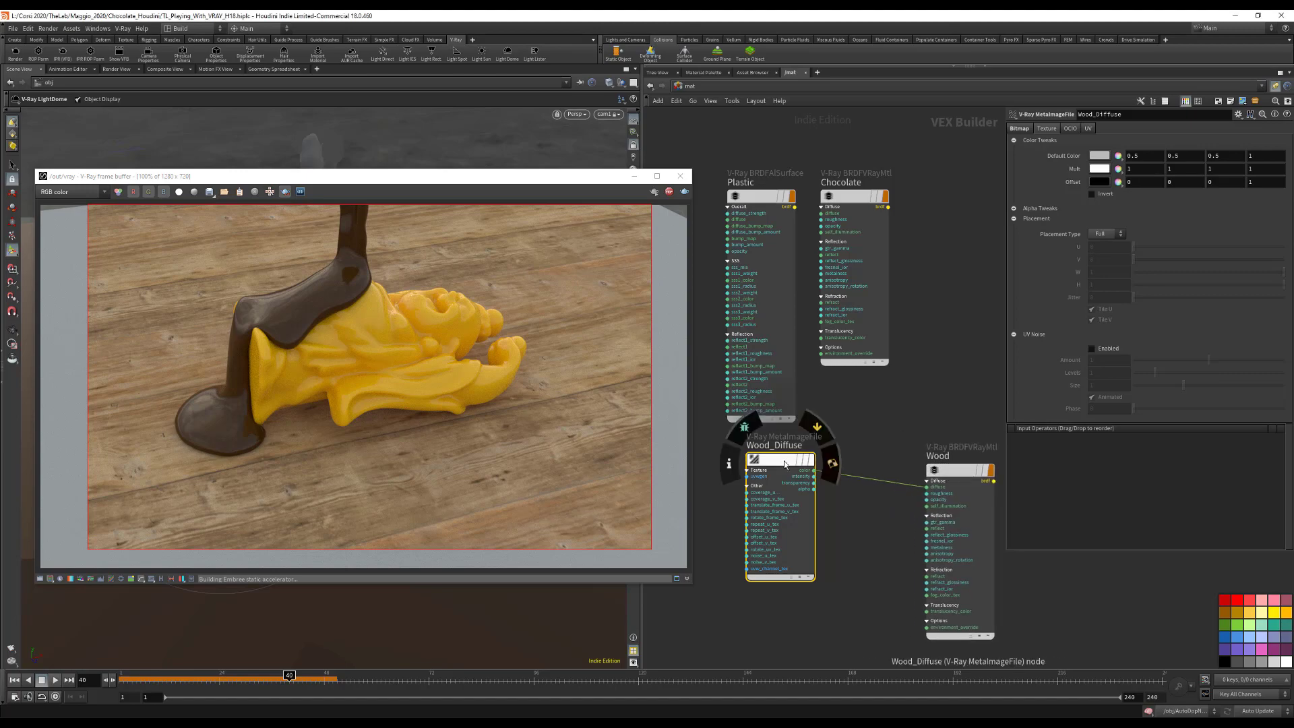
drag(785, 464, 741, 466)
Step: Set the Wood material's reflection color to pure white
click(957, 470)
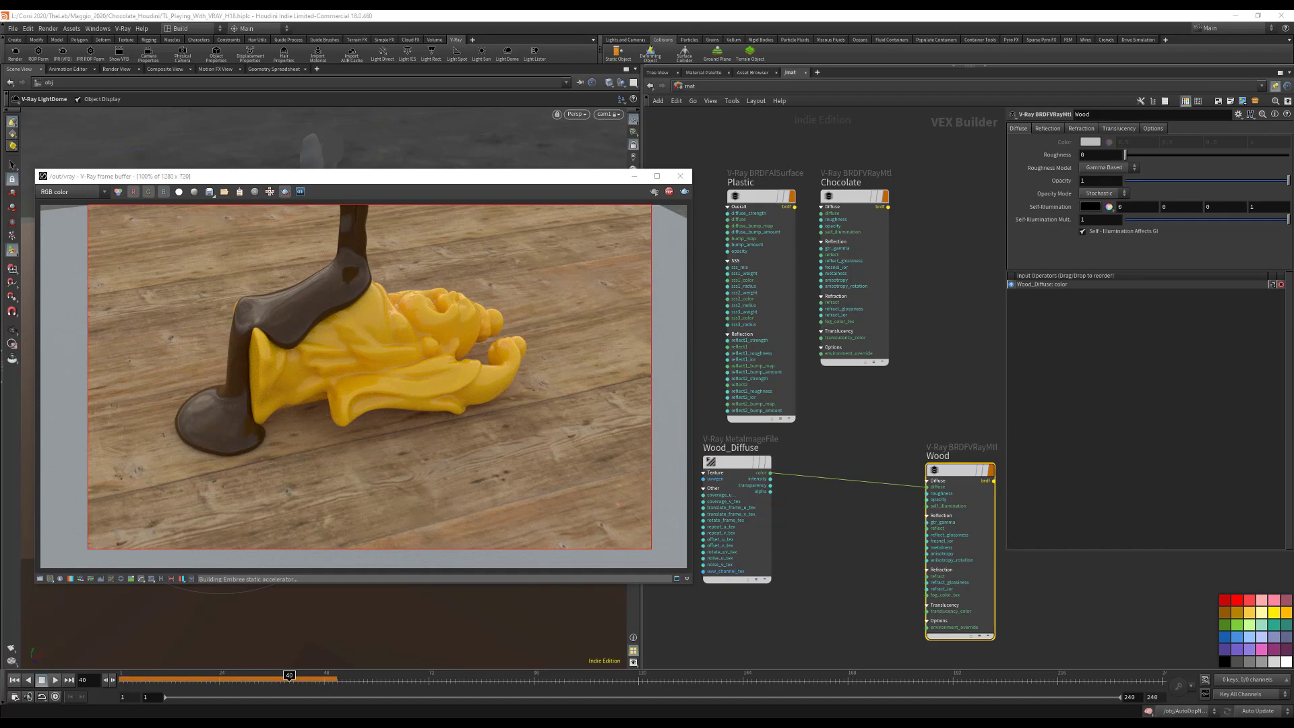
click(1043, 129)
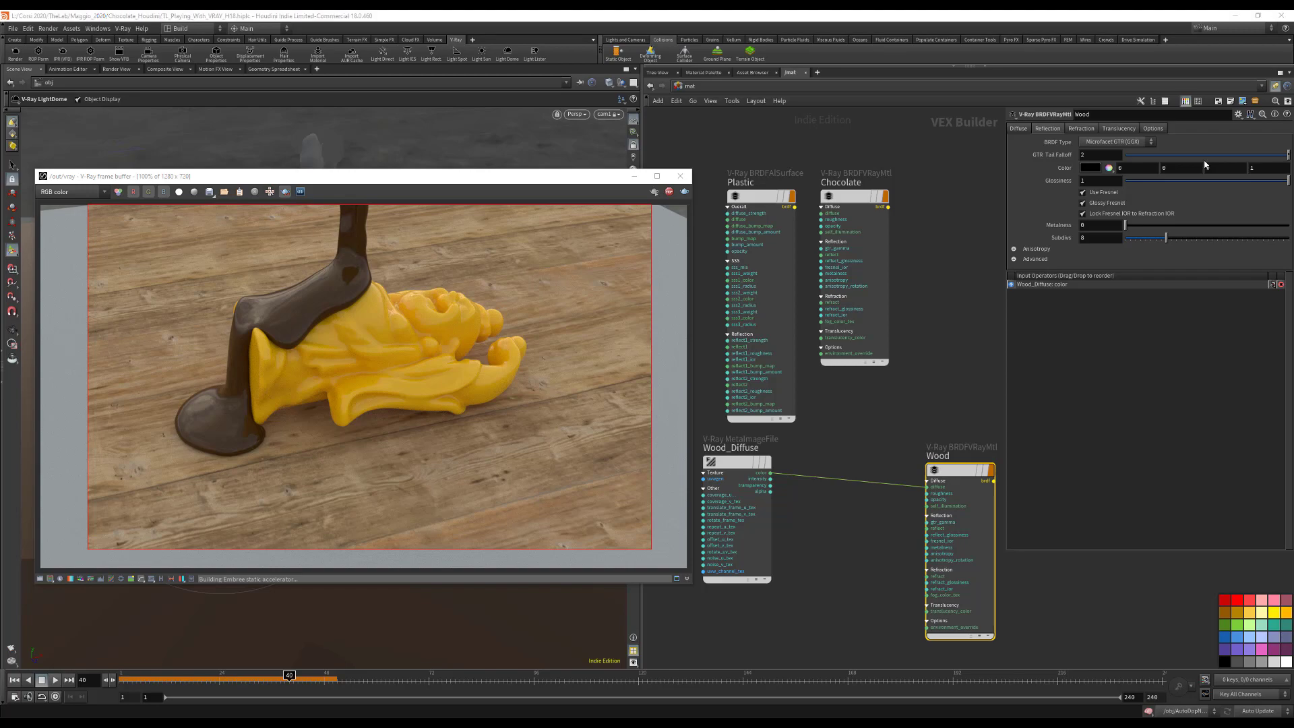
click(1108, 168)
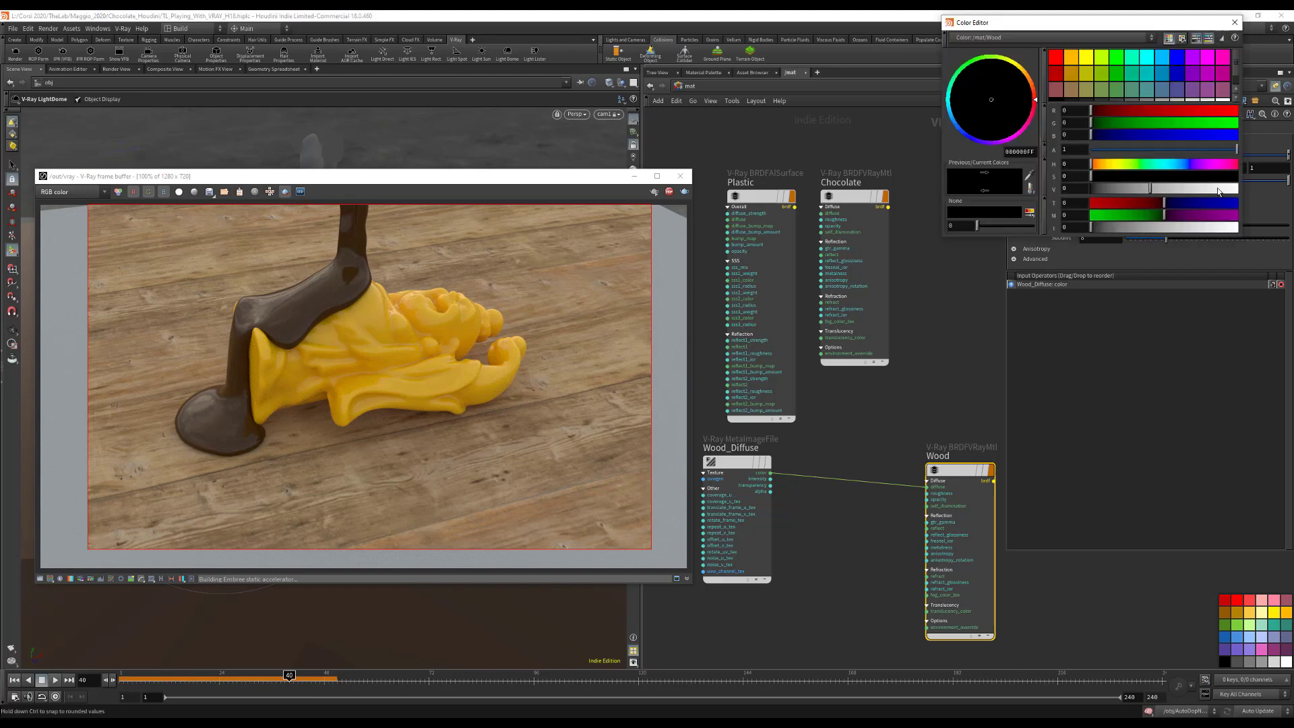
click(1219, 190)
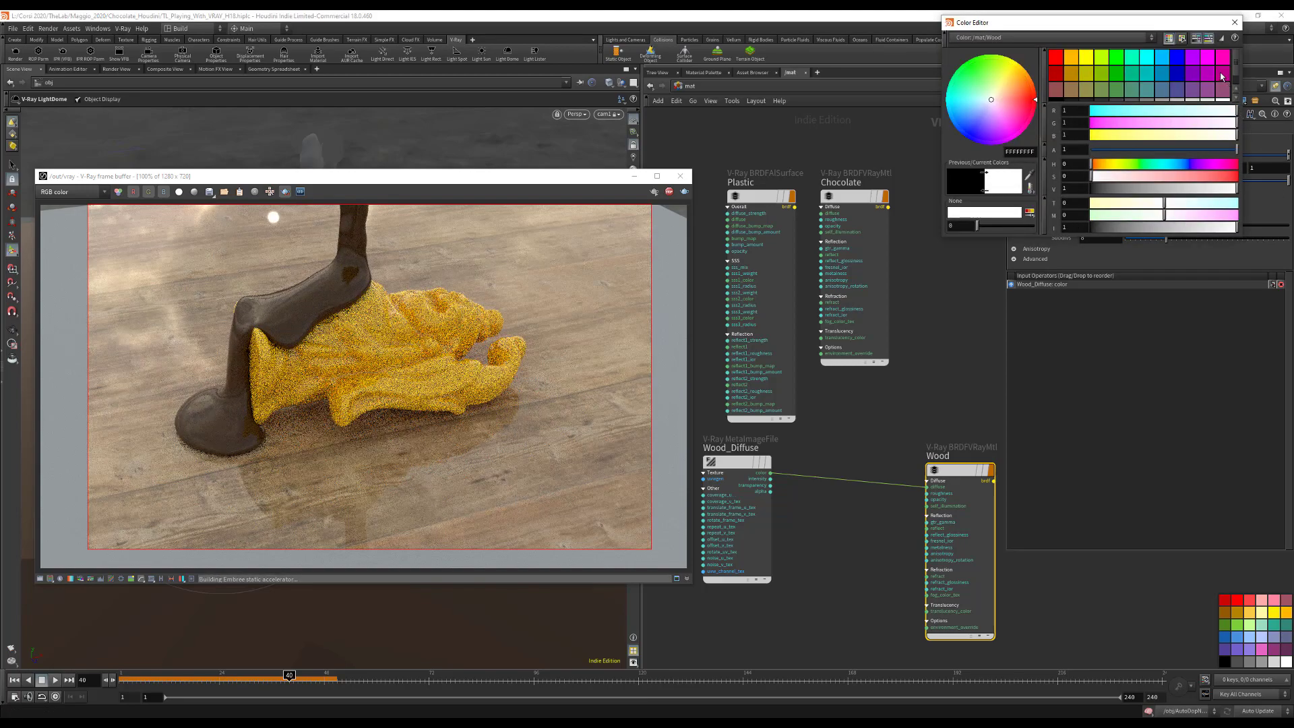
click(1235, 22)
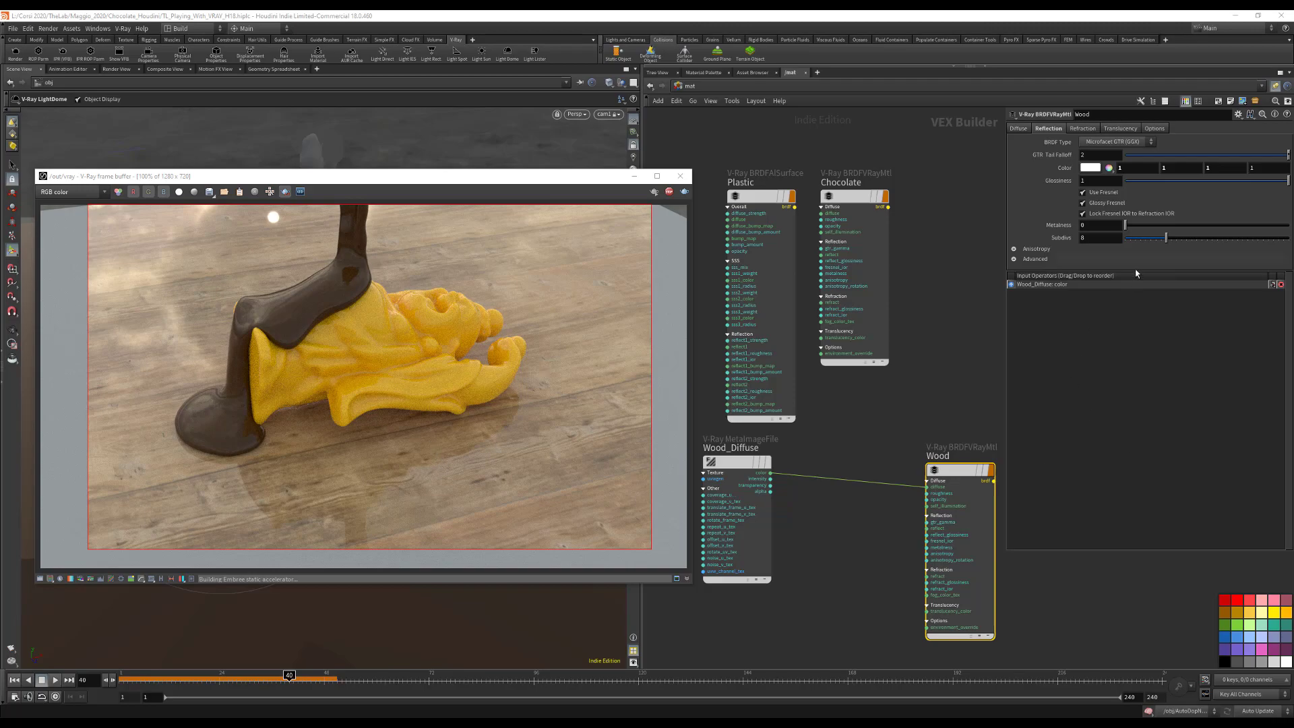
Step: Try a reflection Glossiness of about 0.4 on the Wood material and reset it to the default
click(1217, 181)
drag(1217, 181, 1191, 184)
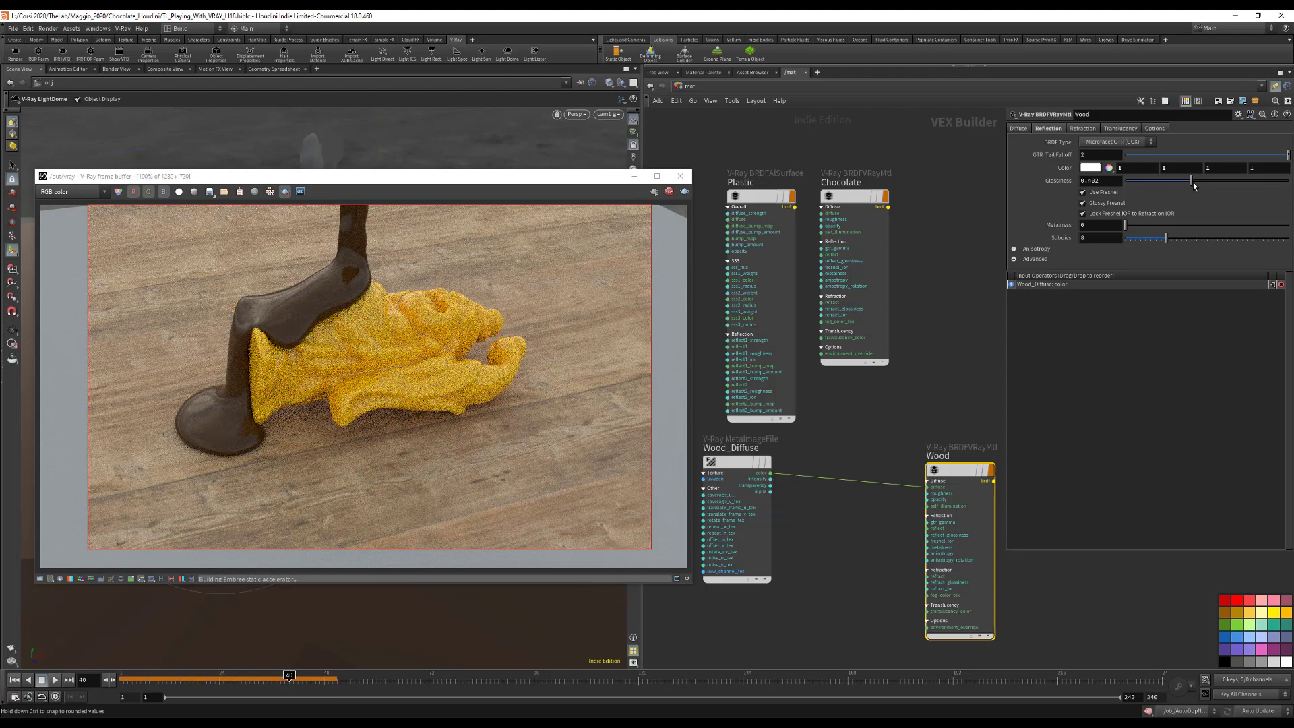
ctrl+middle_click(1191, 184)
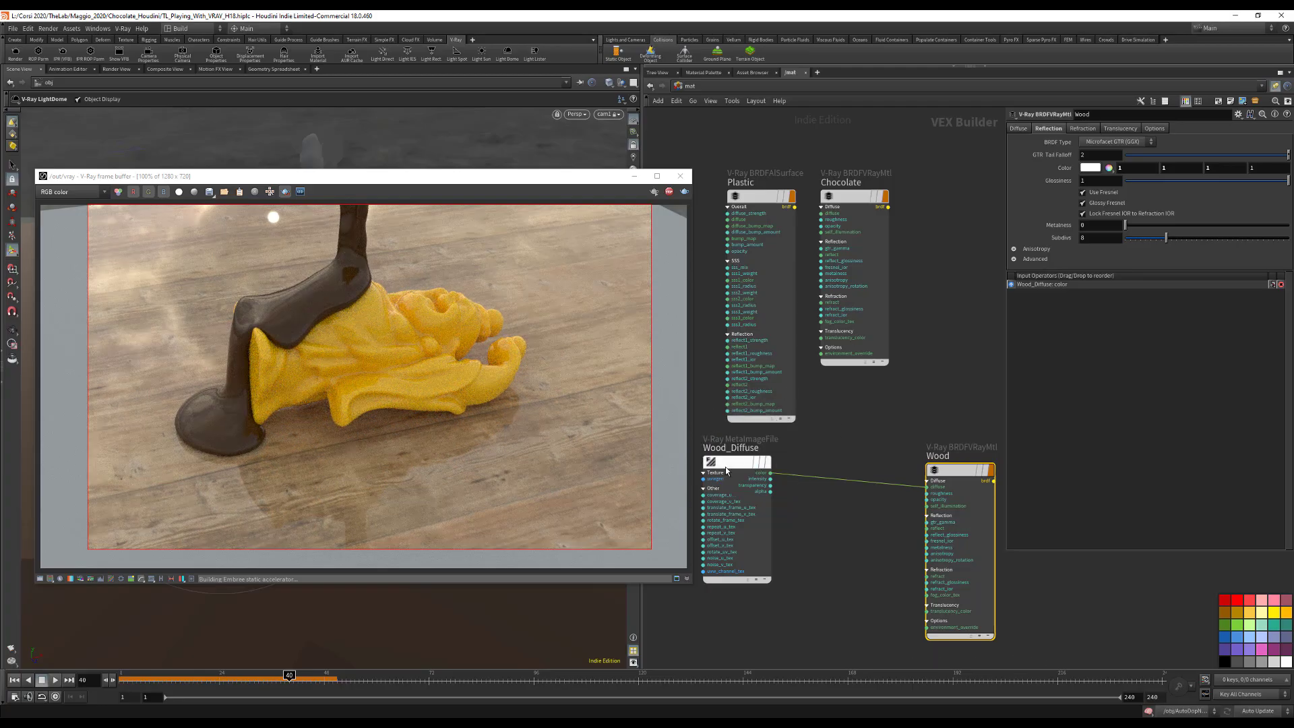
Step: Add a V-Ray Color Correction node to the material network between the Wood_Diffuse and Wood nodes
click(825, 545)
key(Tab)
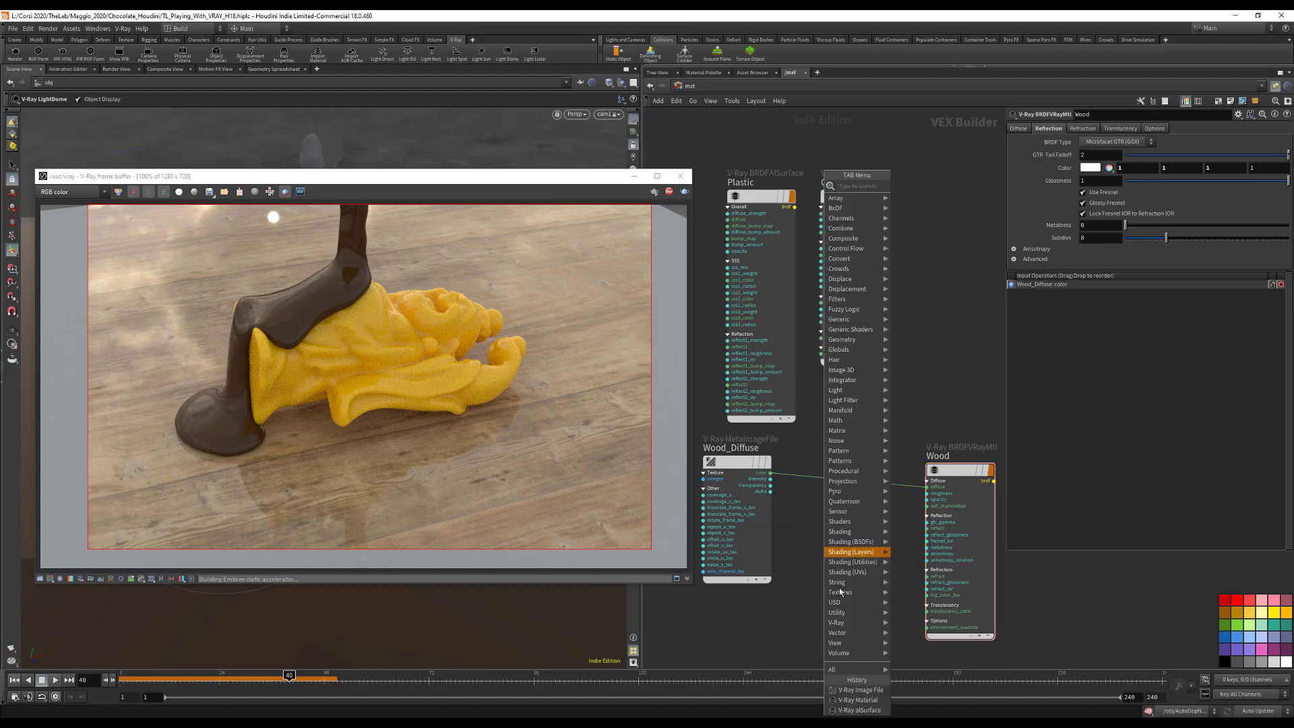
mouse_move(863, 627)
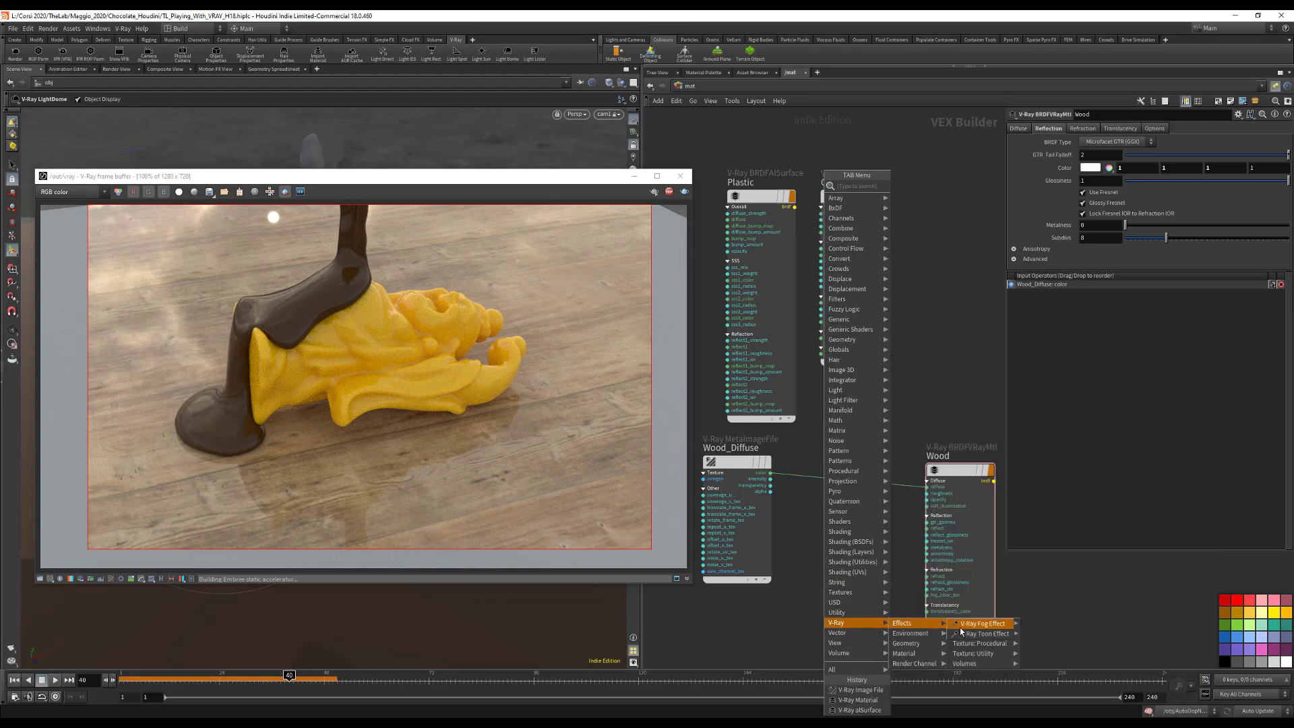
mouse_move(936, 660)
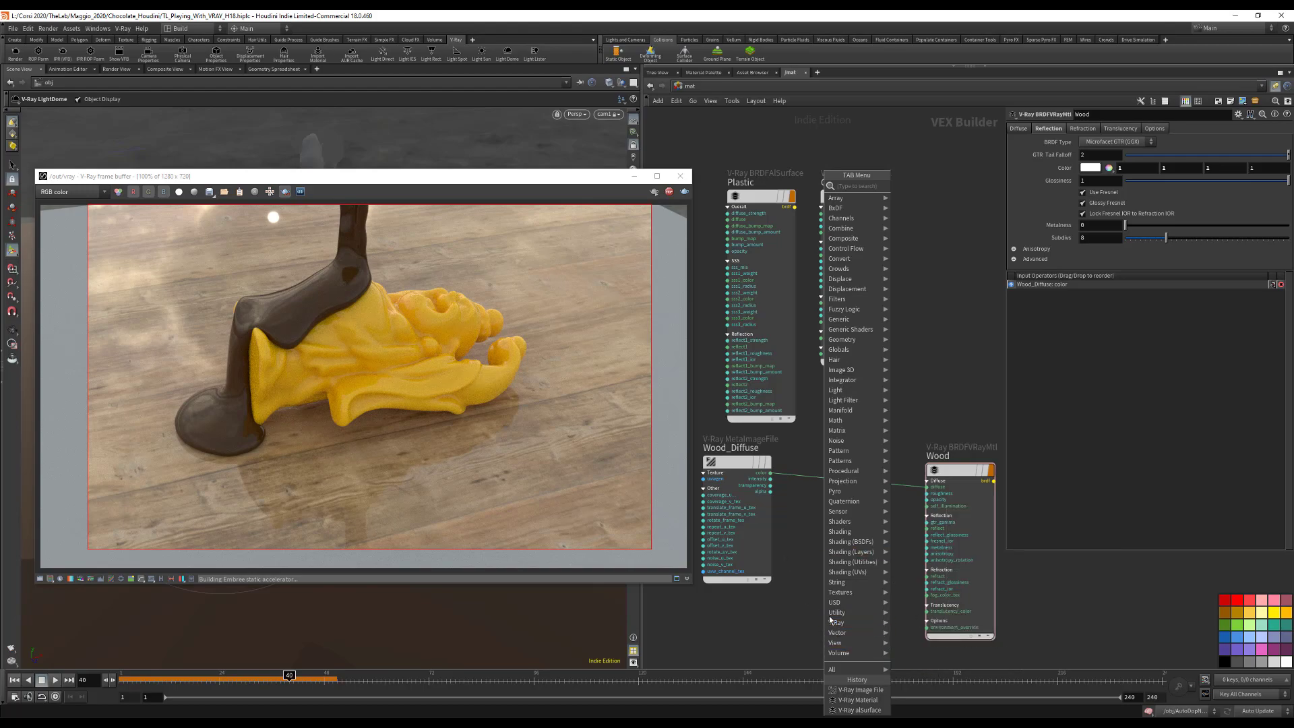
mouse_move(992, 653)
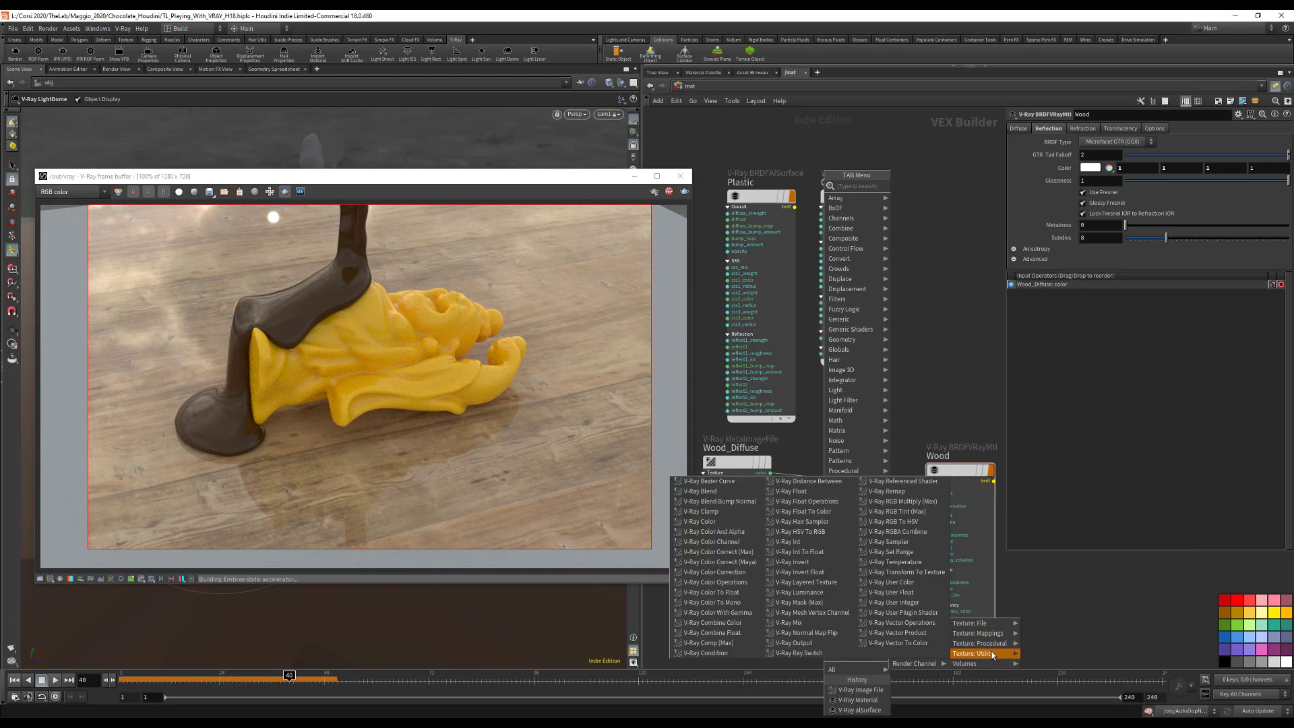
click(713, 572)
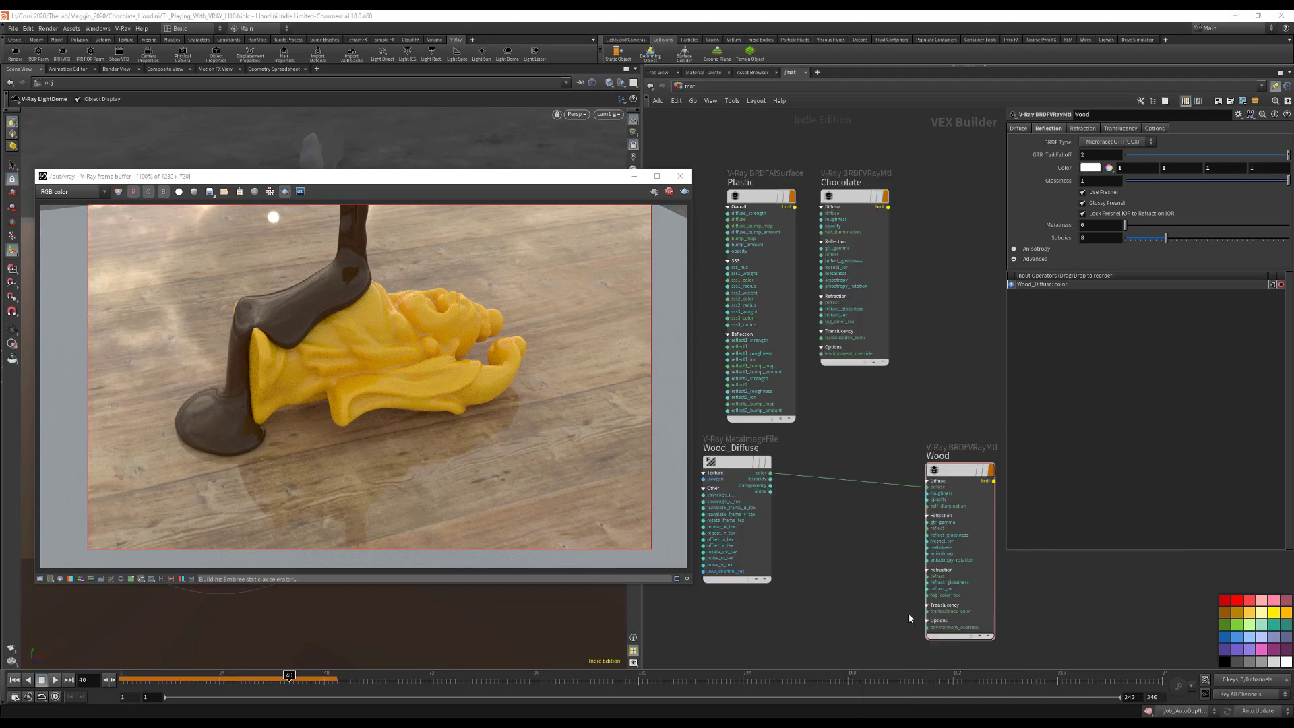
click(834, 544)
drag(833, 541, 841, 534)
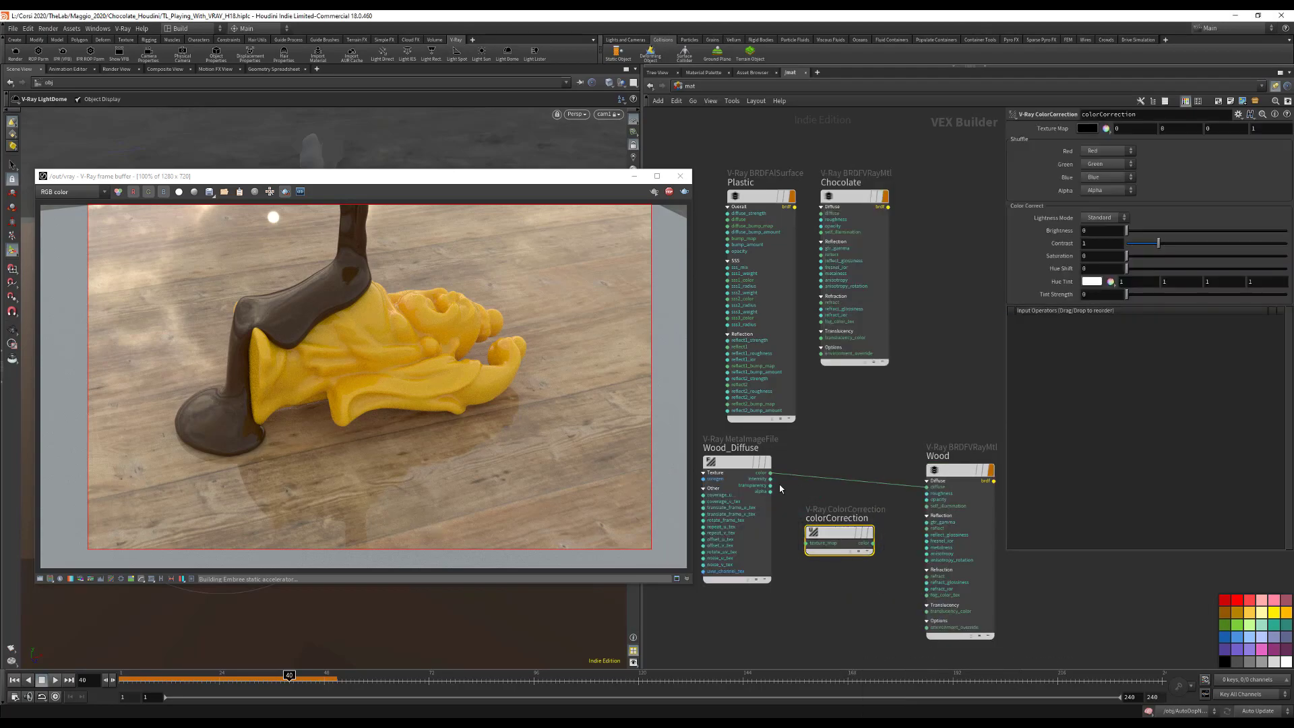
Step: Wire the Wood_Diffuse color through the color correction into the Wood material's reflect_glossiness input
drag(777, 477, 807, 542)
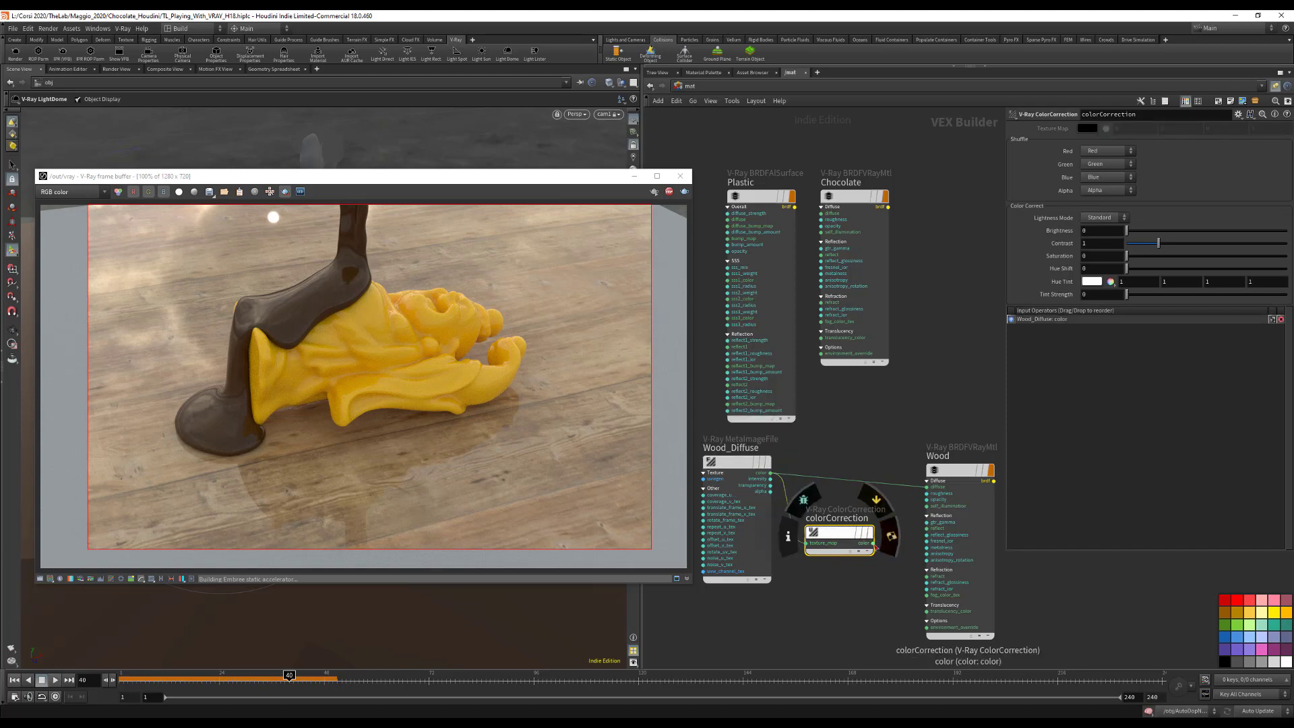
click(873, 542)
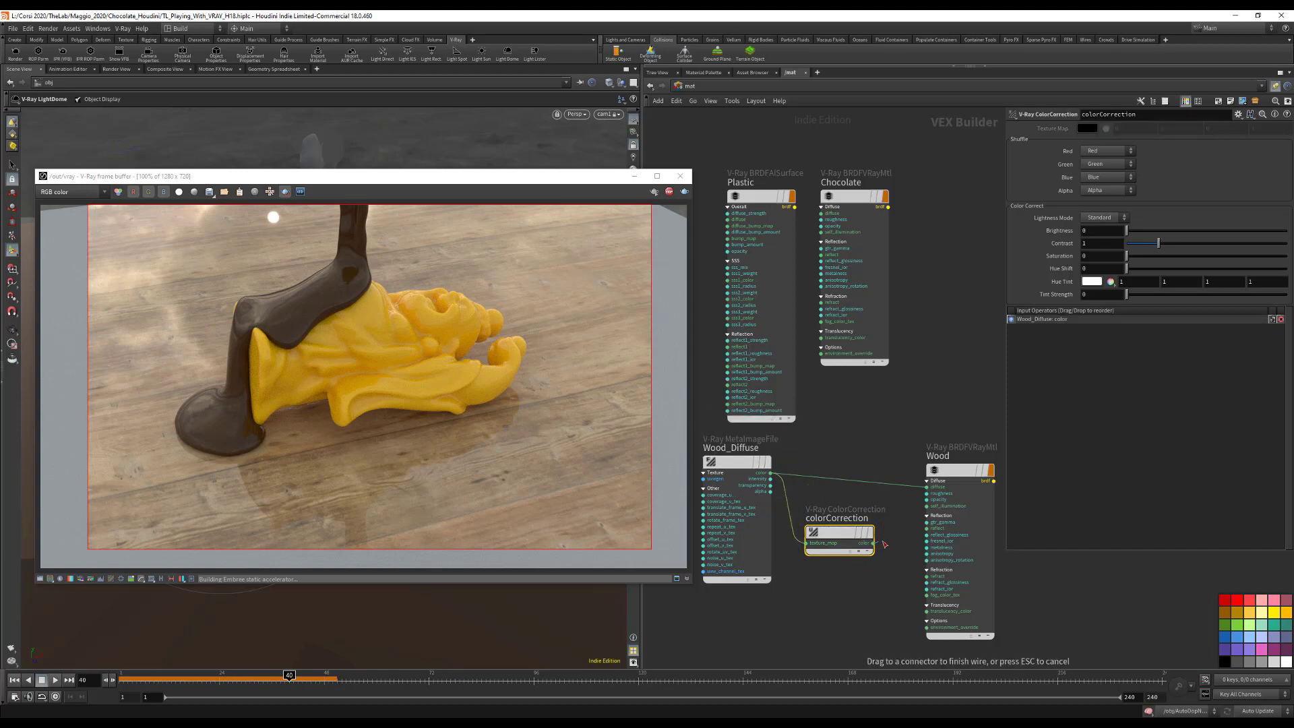
click(925, 535)
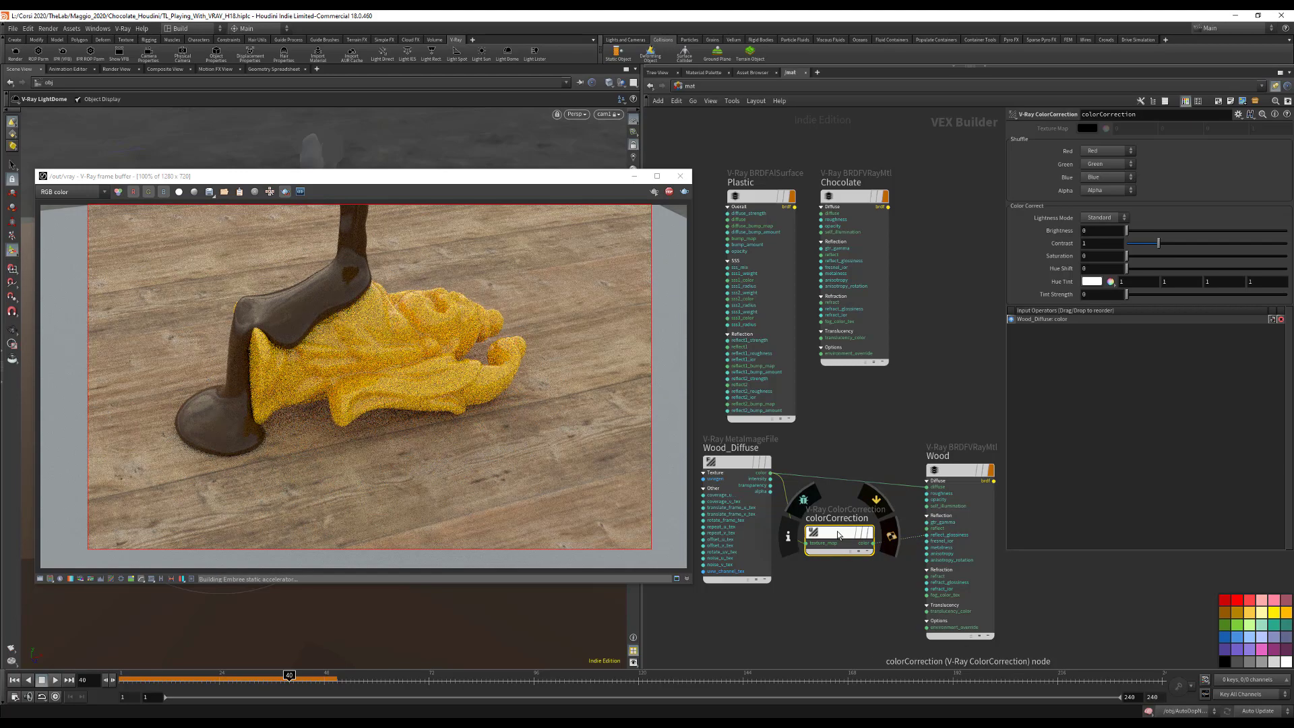
drag(838, 534, 841, 523)
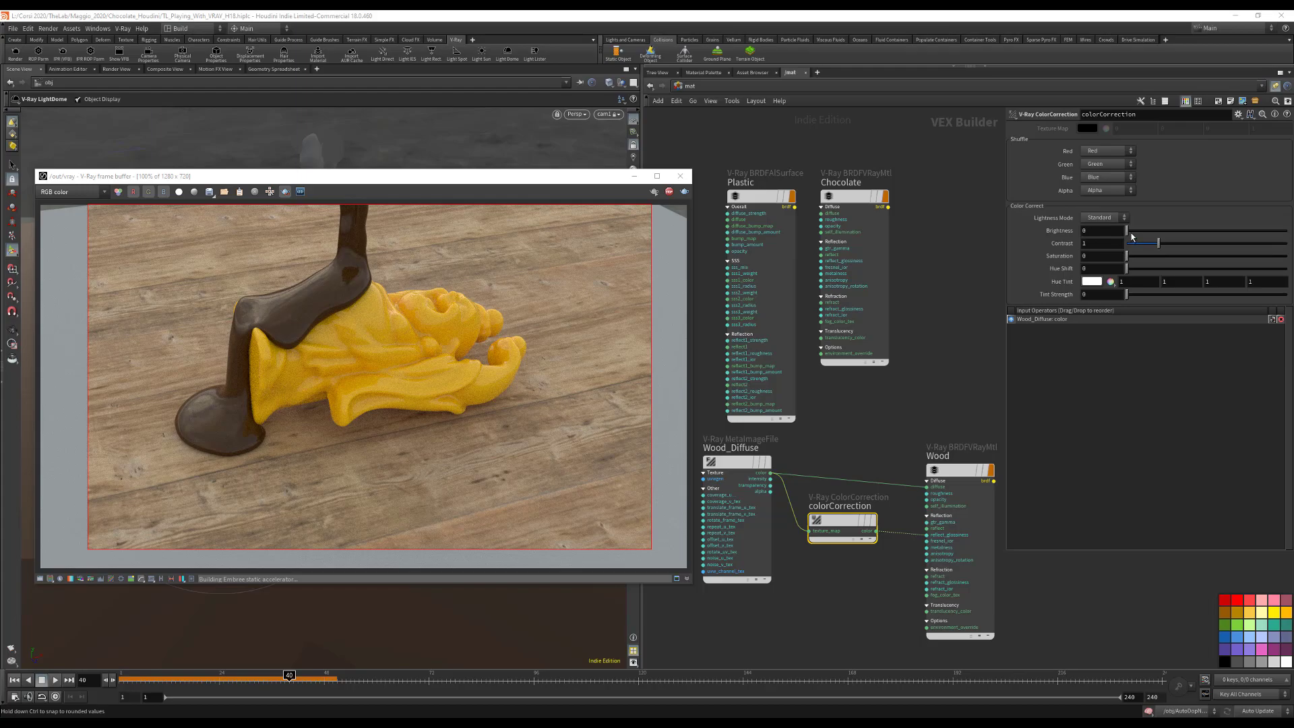
Step: Set the color correction's Brightness to 0.68 and Contrast to 1.69, and save the scene
drag(1130, 232, 1156, 242)
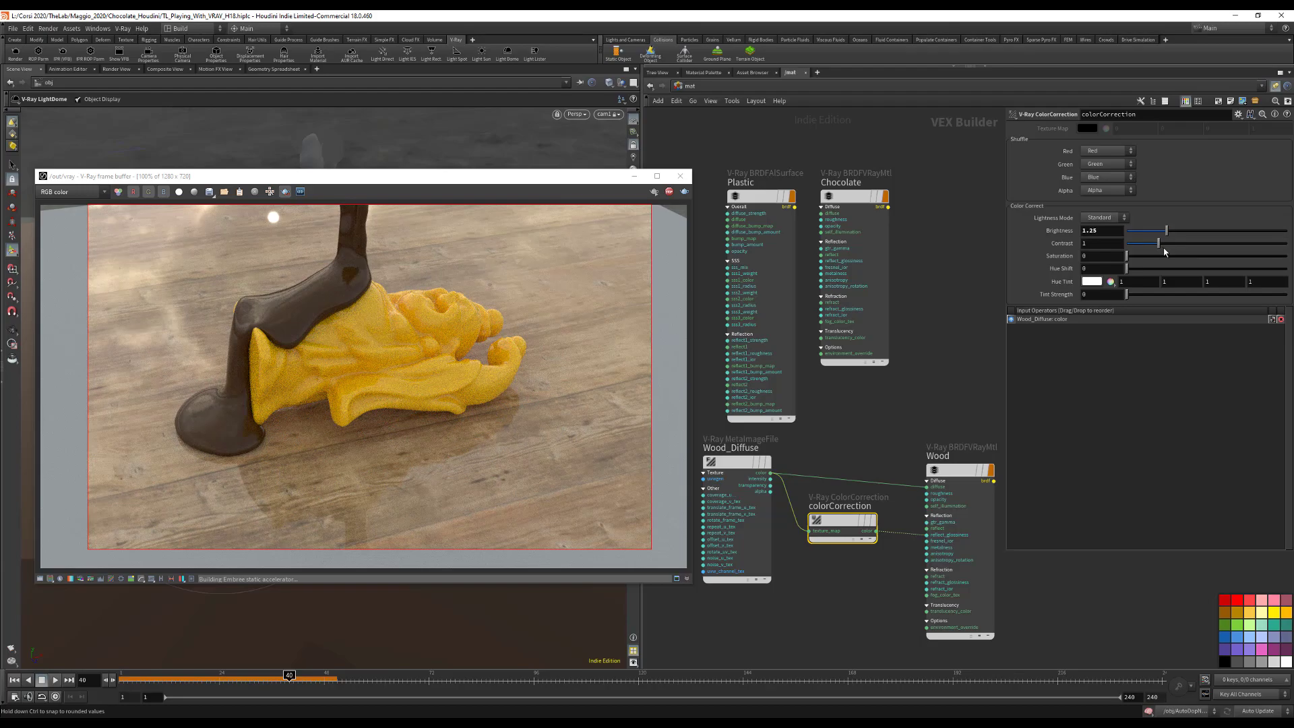
drag(1164, 251, 1230, 249)
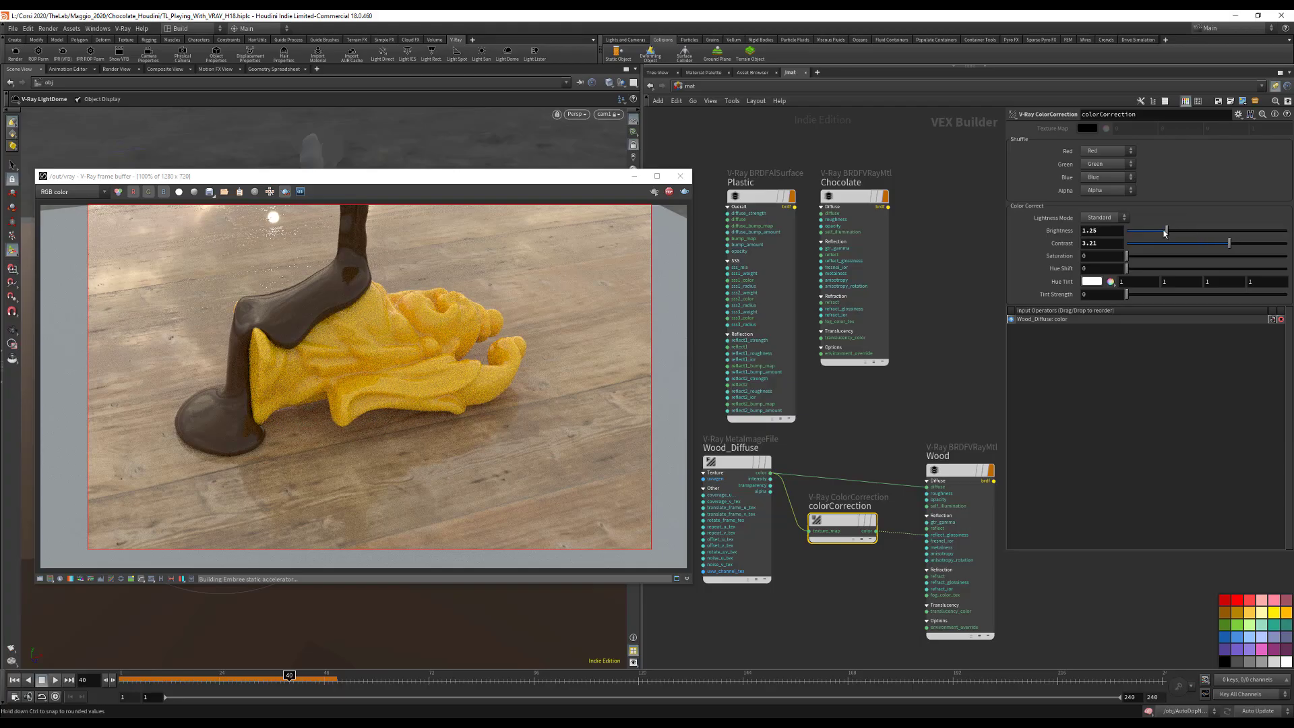
drag(1165, 231, 1156, 232)
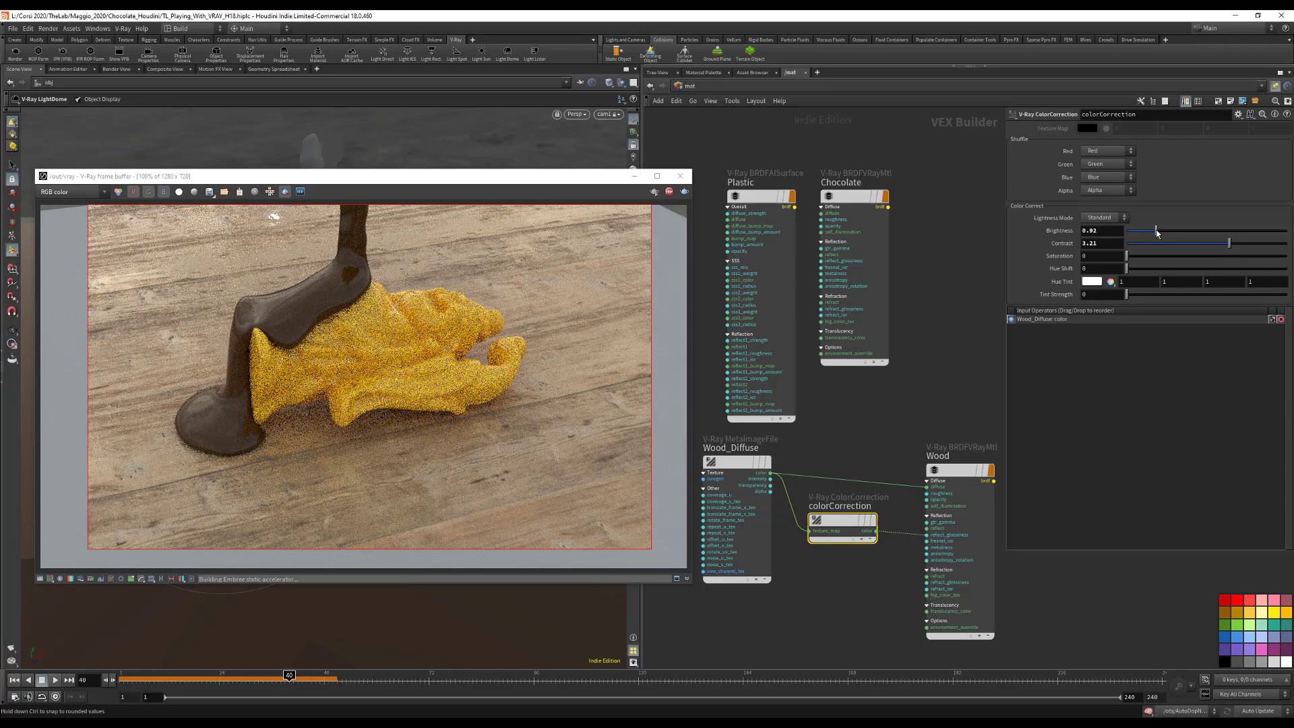
drag(1156, 232, 1145, 233)
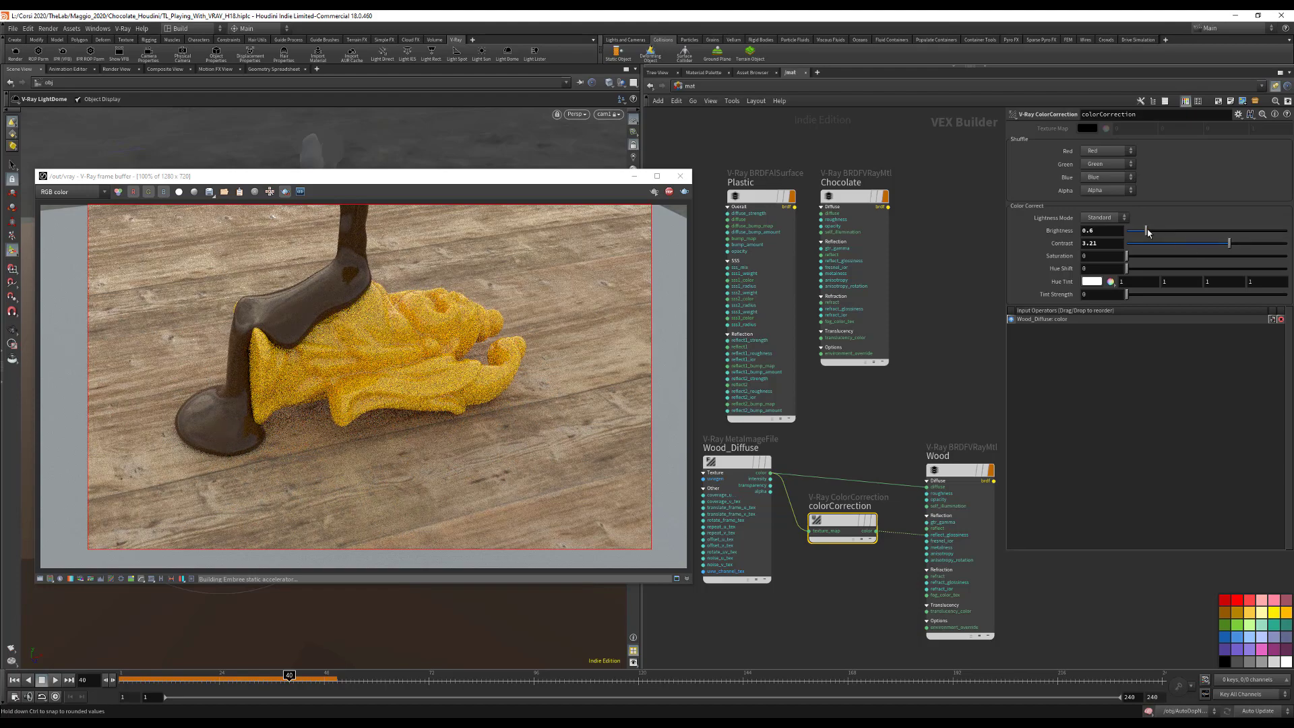
drag(1147, 232, 1149, 232)
drag(1227, 245, 1179, 247)
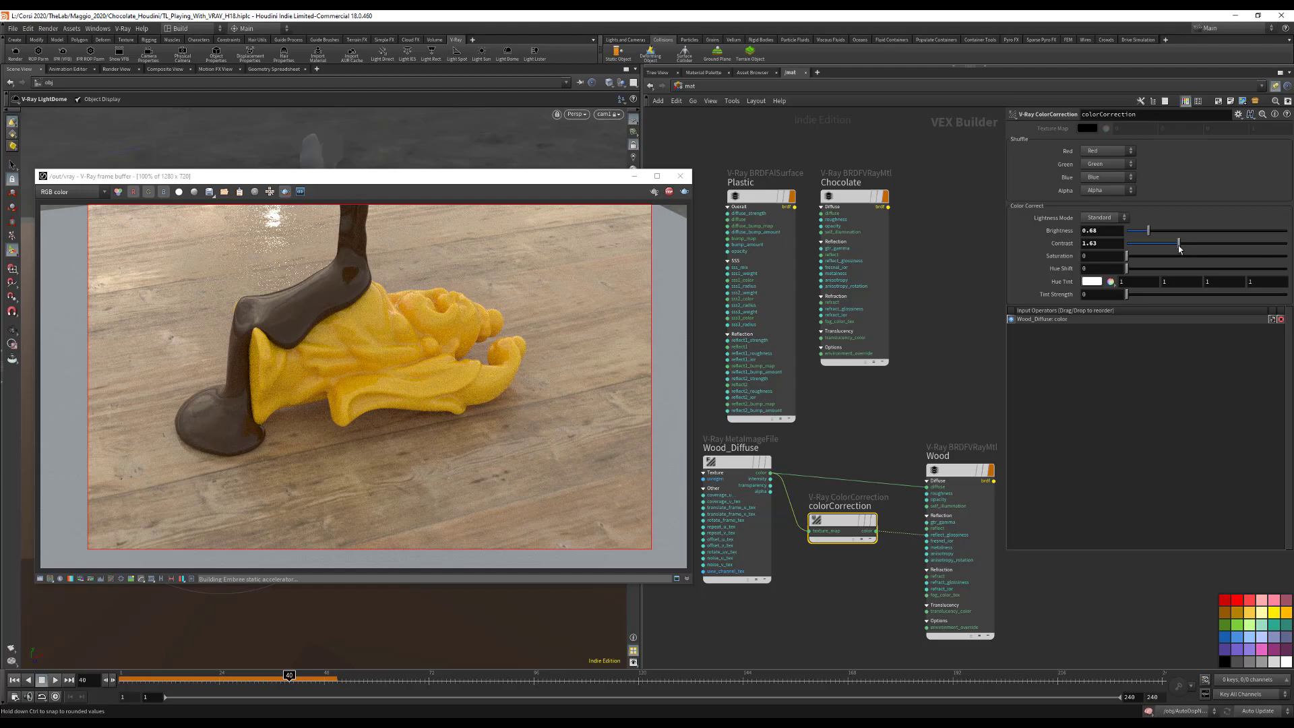
drag(1179, 249, 1181, 248)
key(ctrl+s)
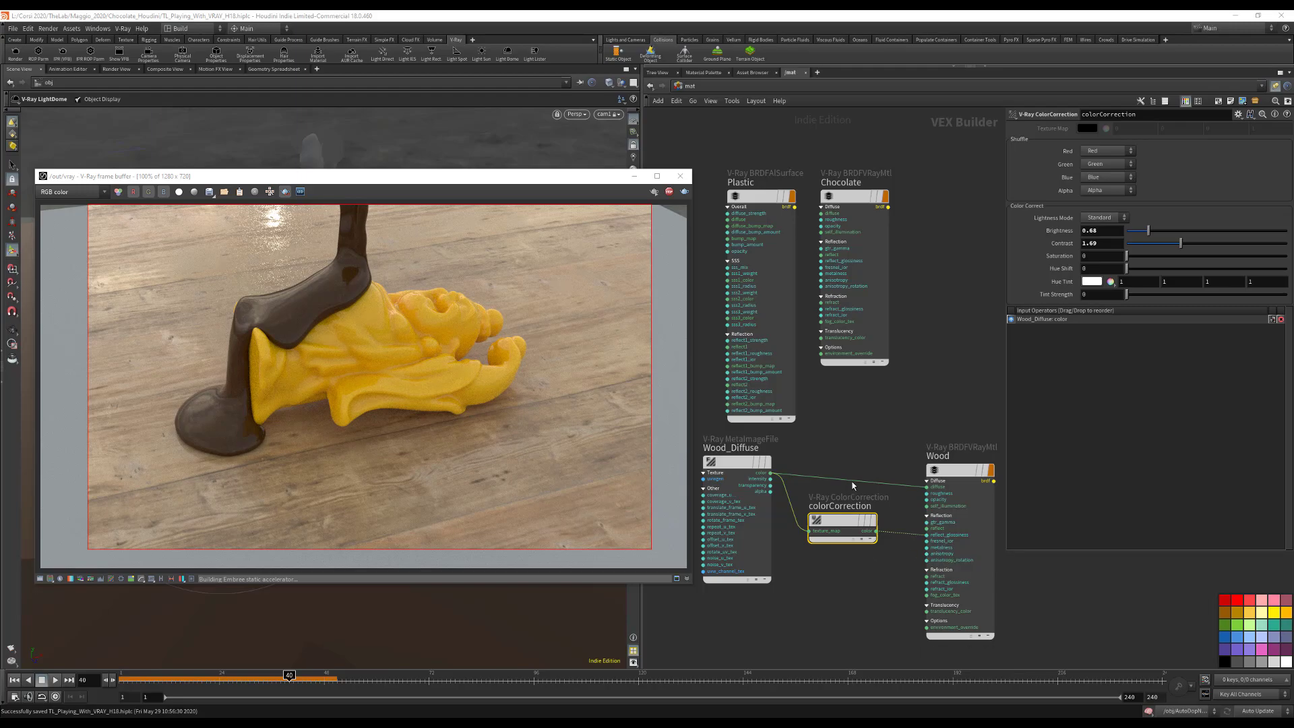
Step: Cut the wire from the color correction to the Wood material's glossiness and shift the node lower in the network
drag(844, 518, 839, 564)
mouse_move(866, 519)
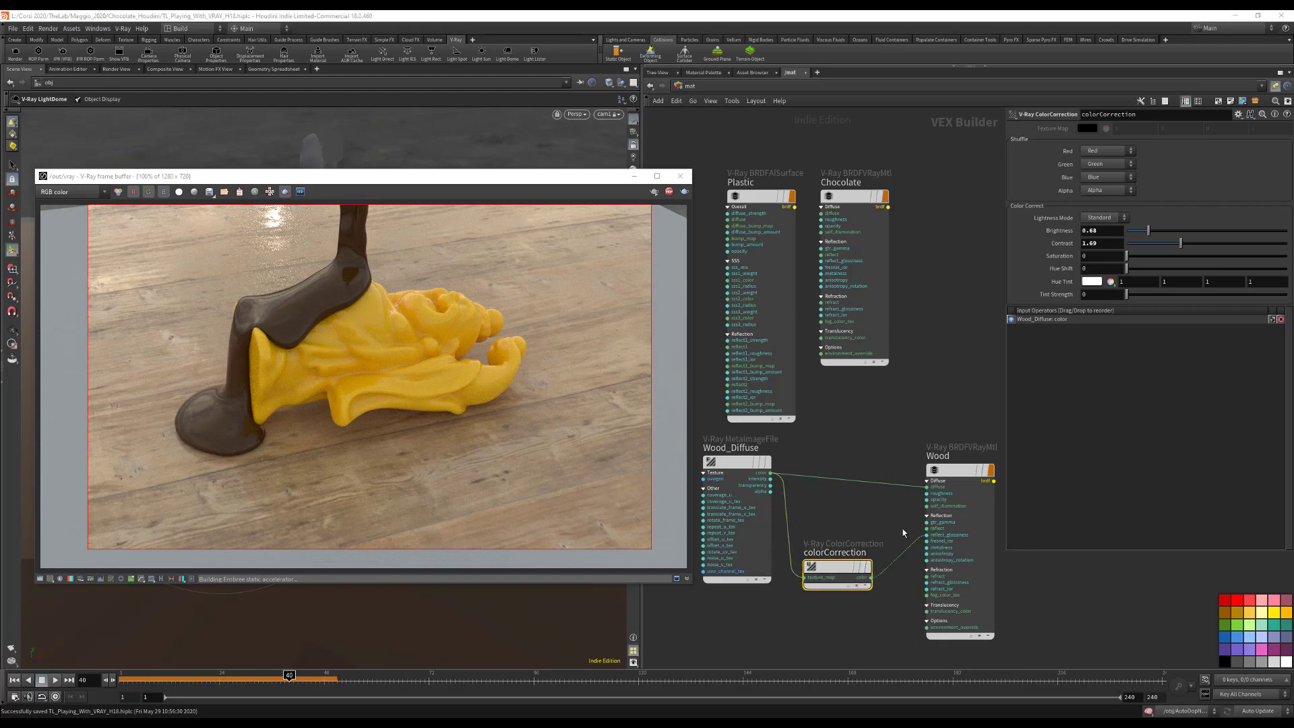
key(y)
drag(897, 527, 902, 594)
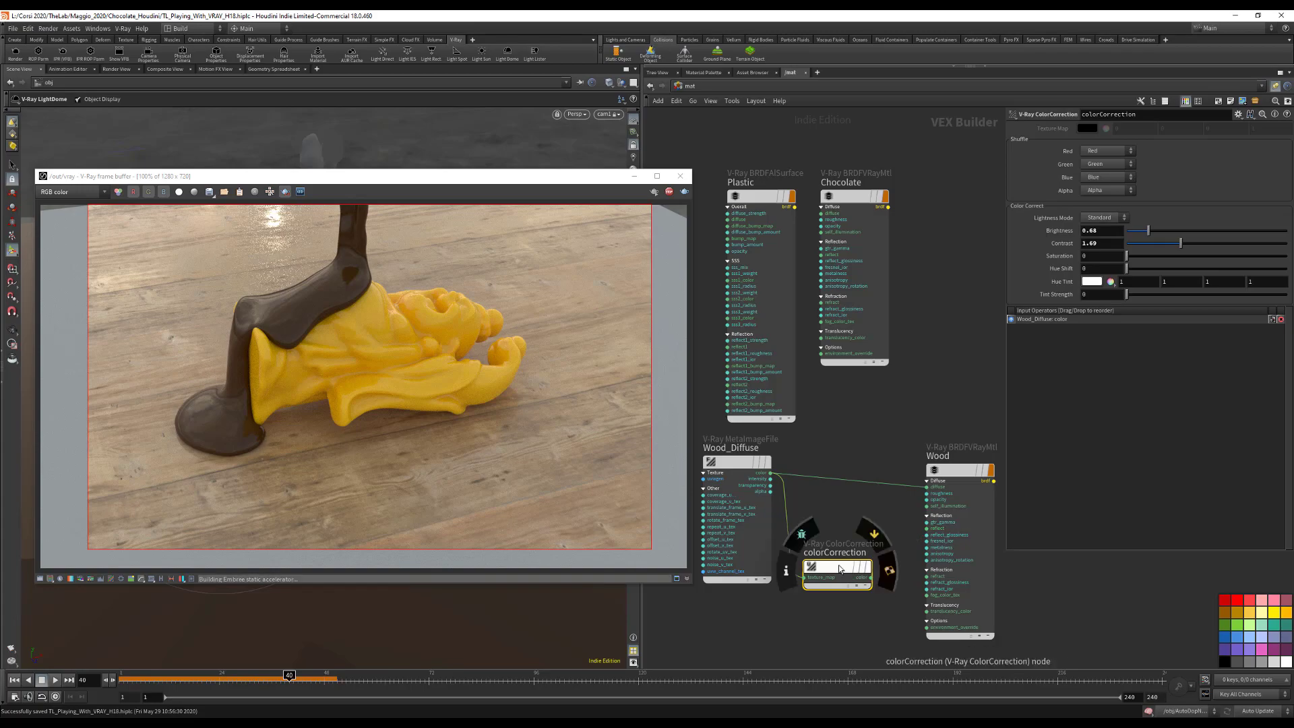
drag(839, 567, 843, 590)
Step: Duplicate the color correction fed by Wood_Diffuse and connect the copy to the Wood material's reflect input
key(ctrl+c)
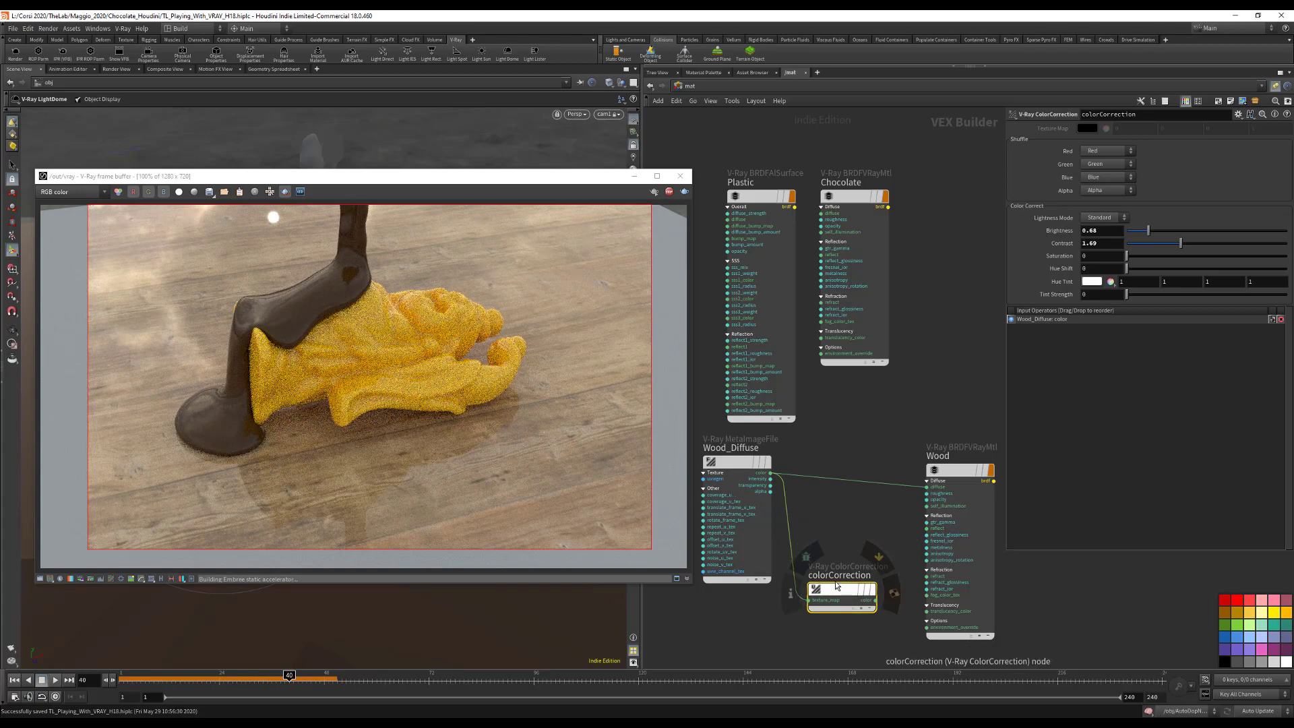
key(ctrl+v)
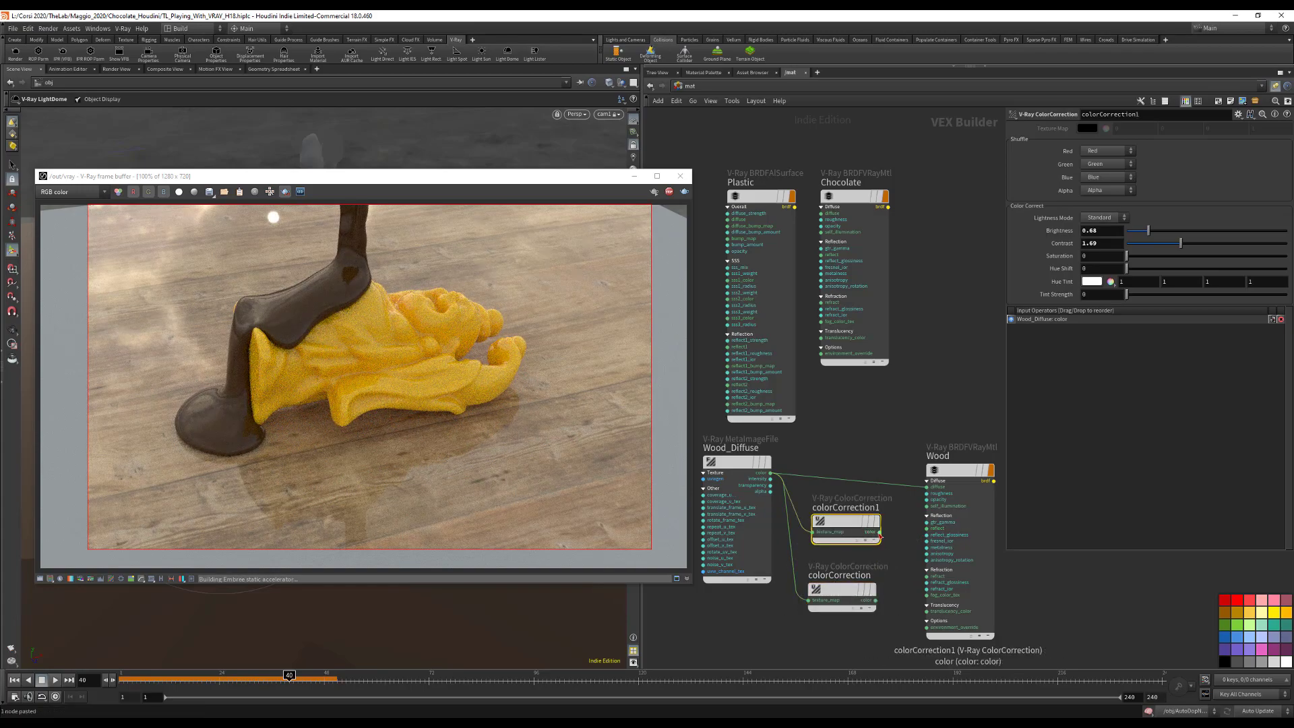
mouse_move(853, 530)
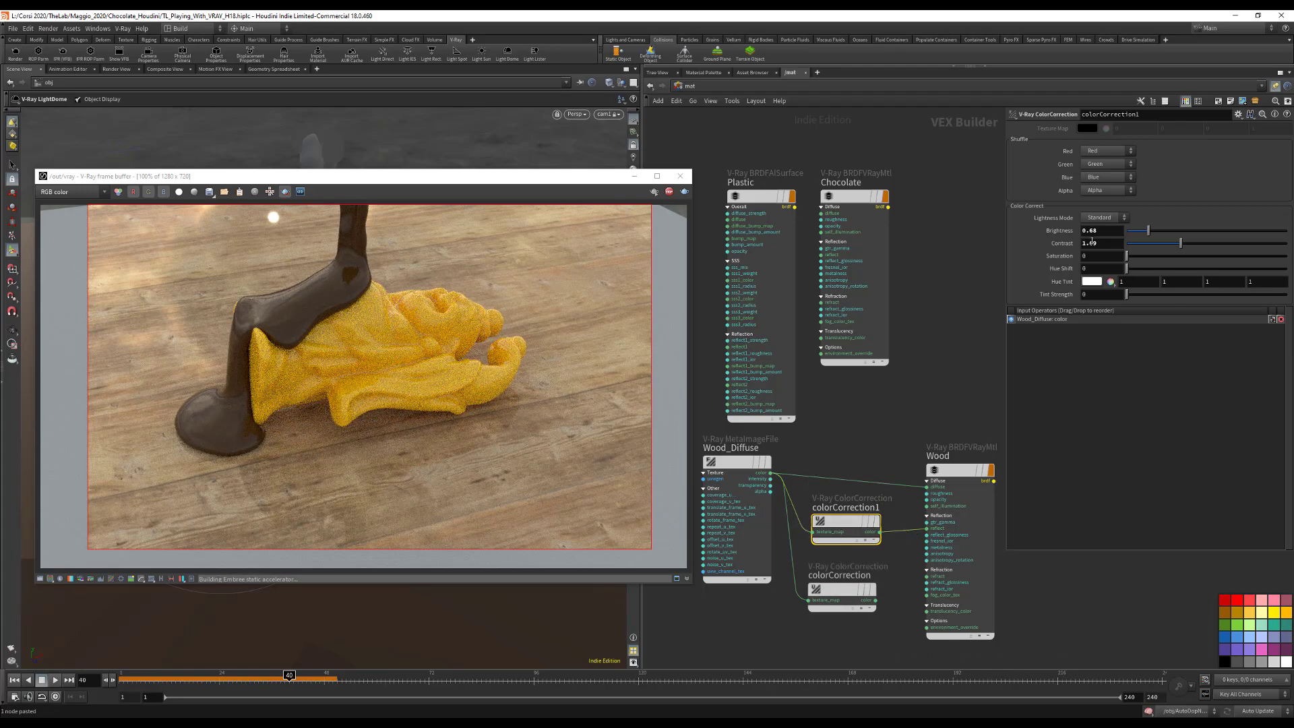
Step: Set the copied color correction's Brightness to 1 and Contrast to 3.45
click(1105, 230)
text(1)
key(Return)
text(2)
key(Return)
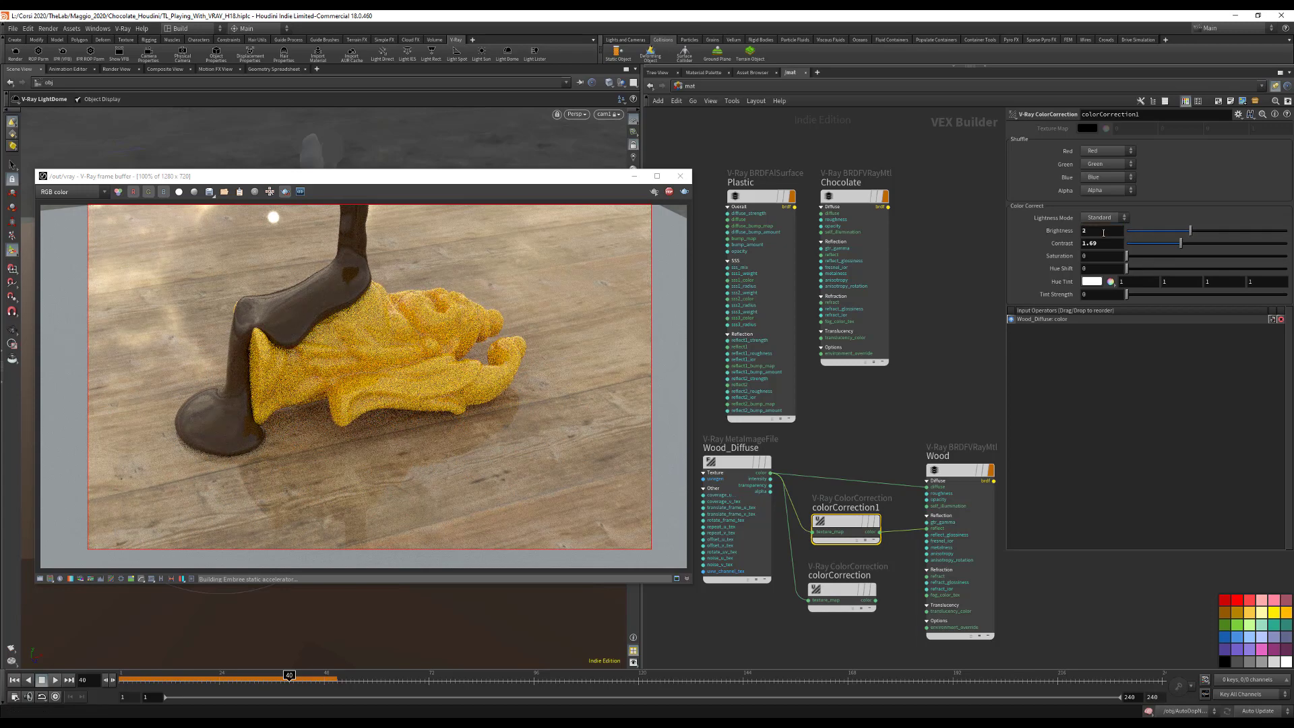
drag(1190, 248, 1254, 248)
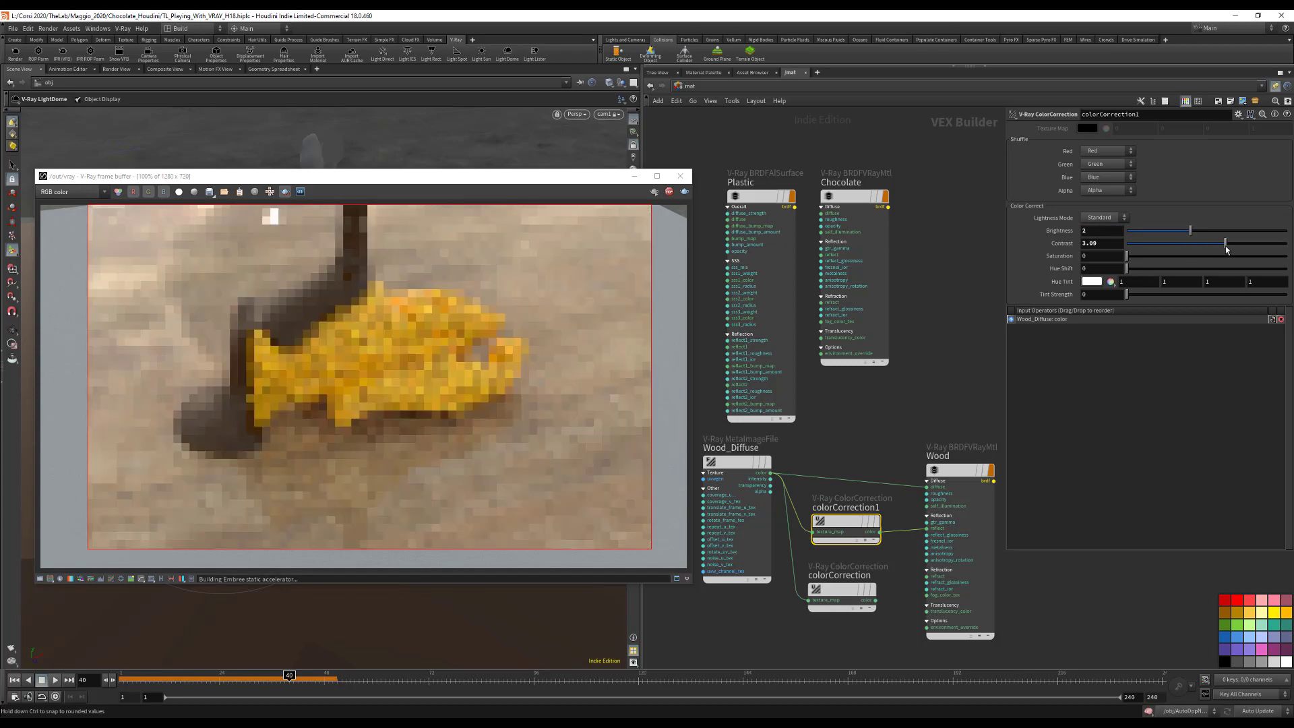
double_click(1105, 229)
text(1)
key(Return)
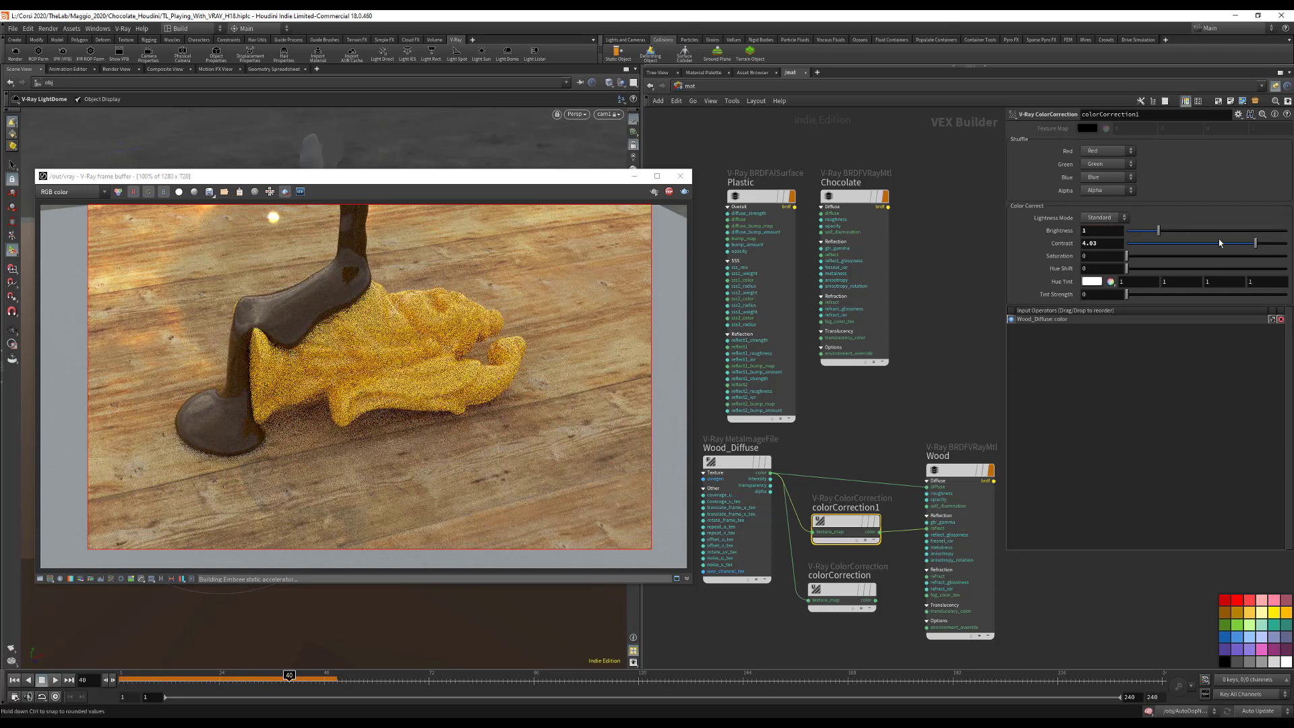
drag(1255, 243, 1237, 243)
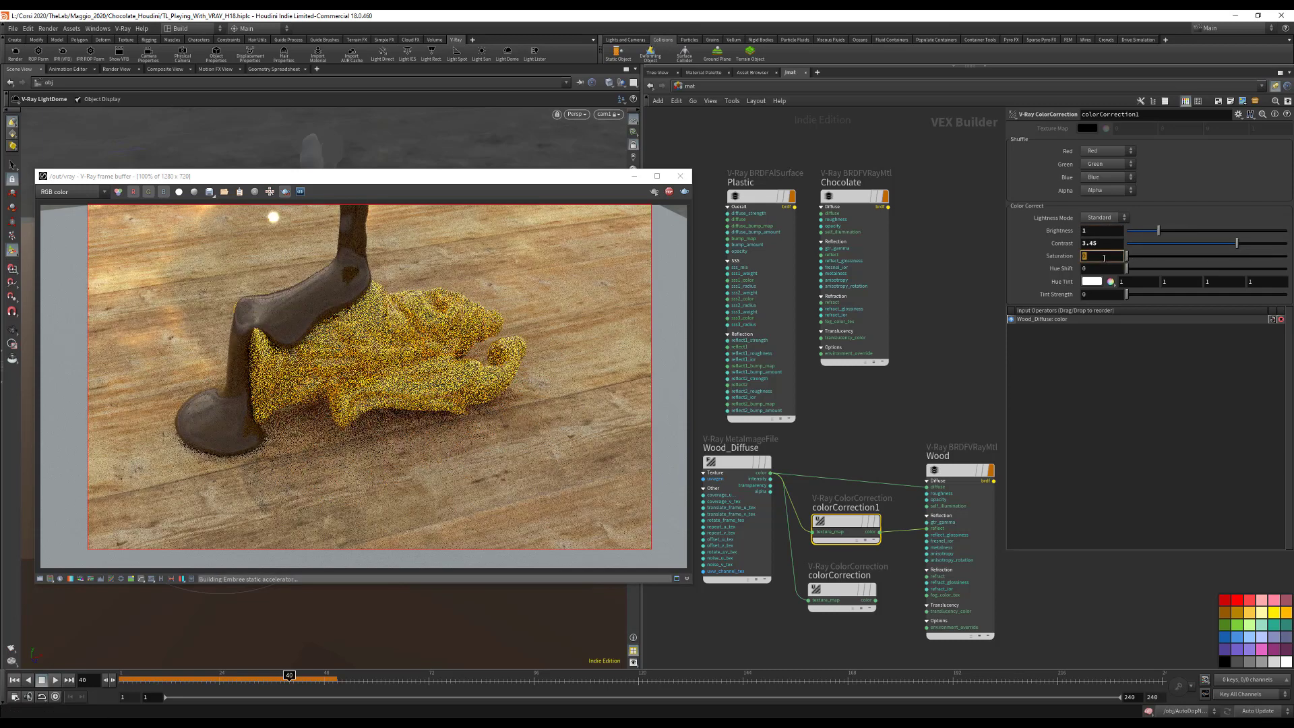
Step: Desaturate the copied color correction with Saturation -1 and set its Brightness to 0.9
text(-1)
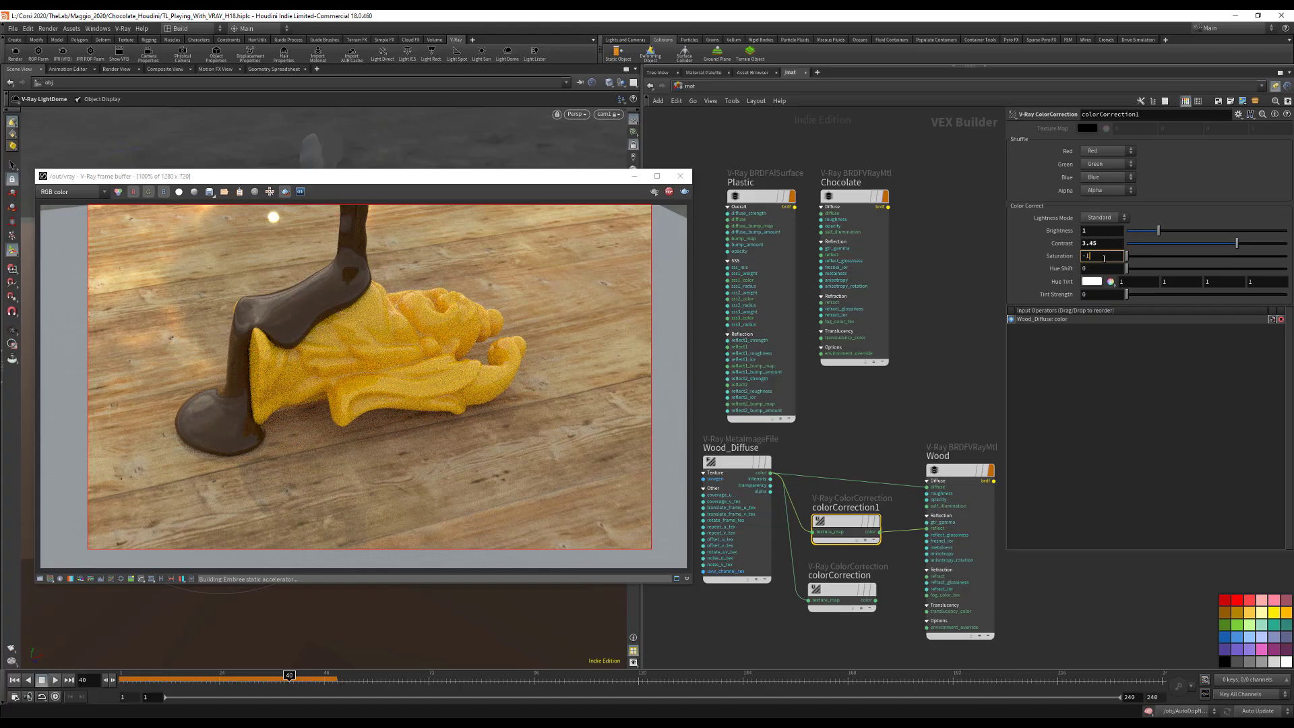
key(Return)
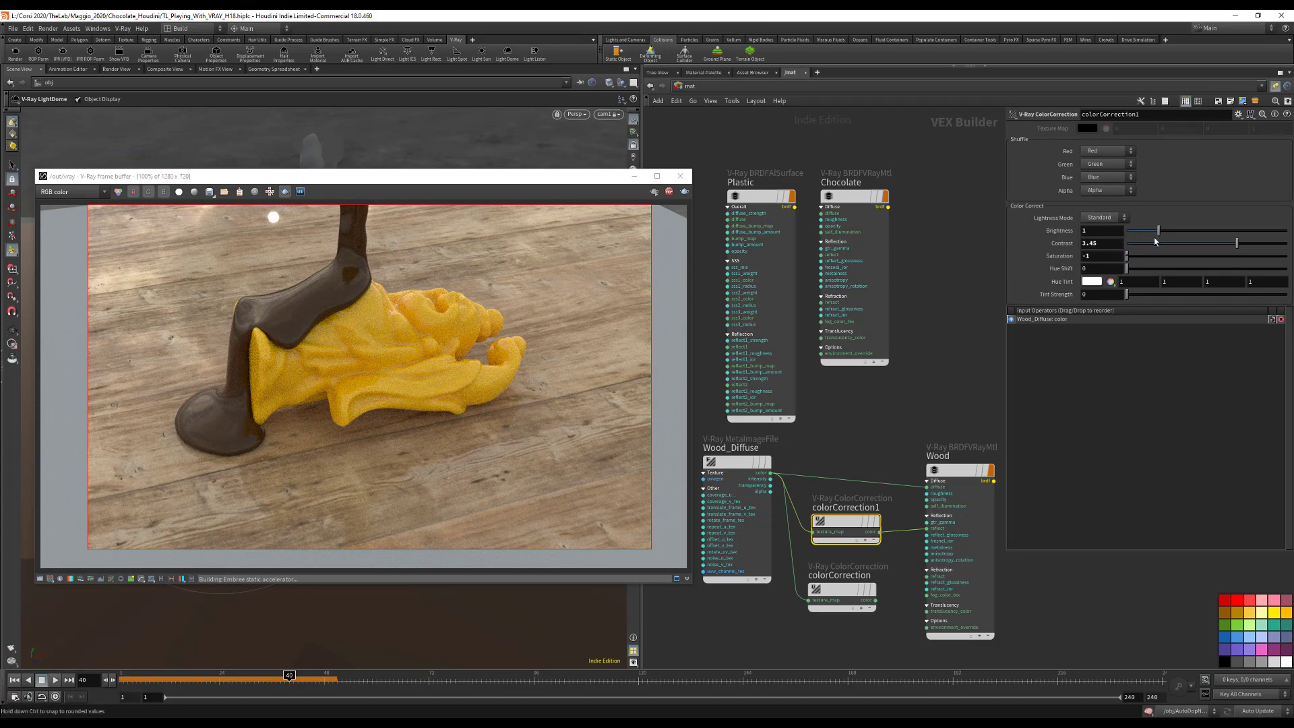
drag(1160, 232, 1149, 234)
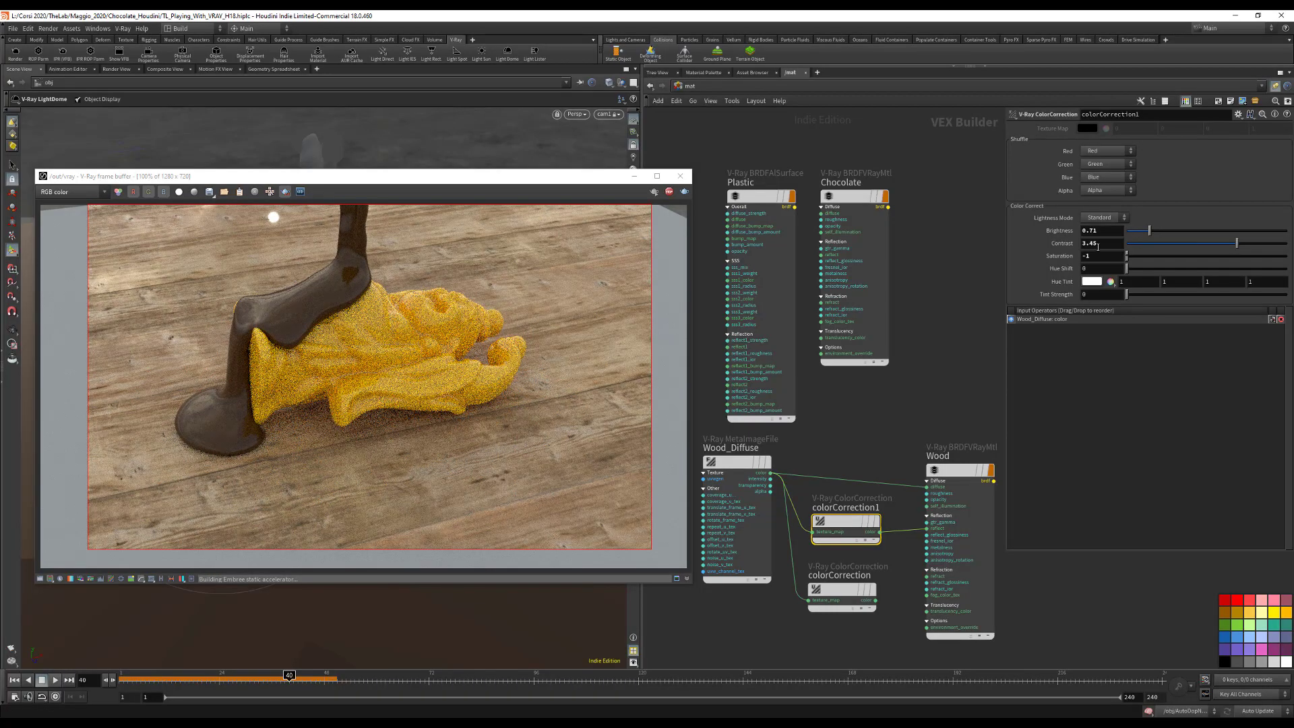
drag(1148, 232, 1155, 232)
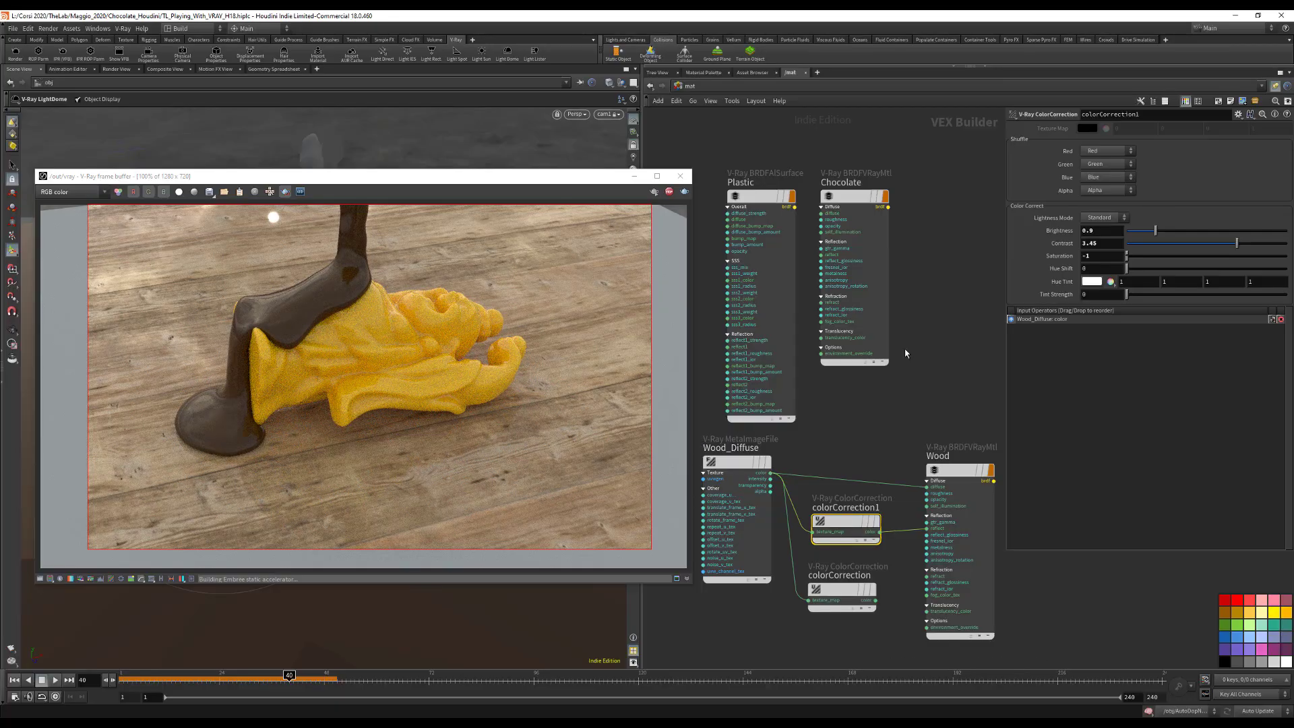
Step: Reconnect the original color correction to the Wood material's reflect_glossiness and align it beneath the copy
drag(874, 604, 927, 535)
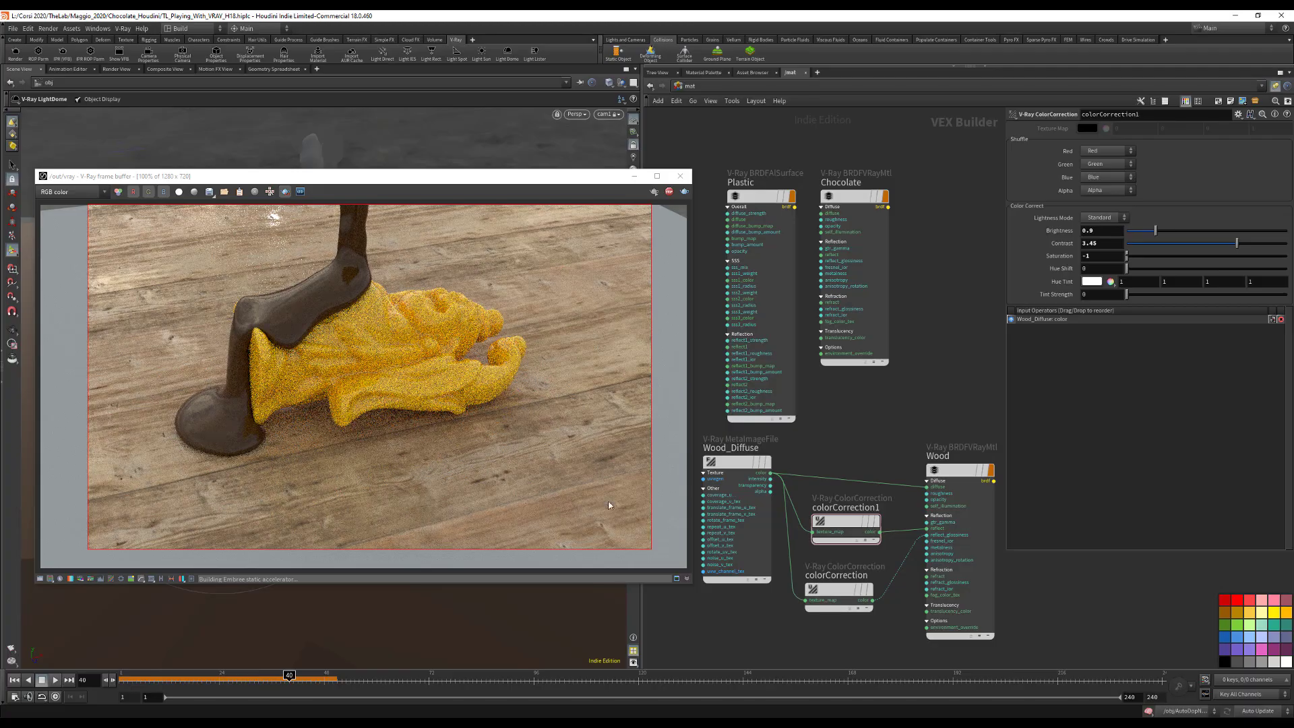
mouse_move(939, 470)
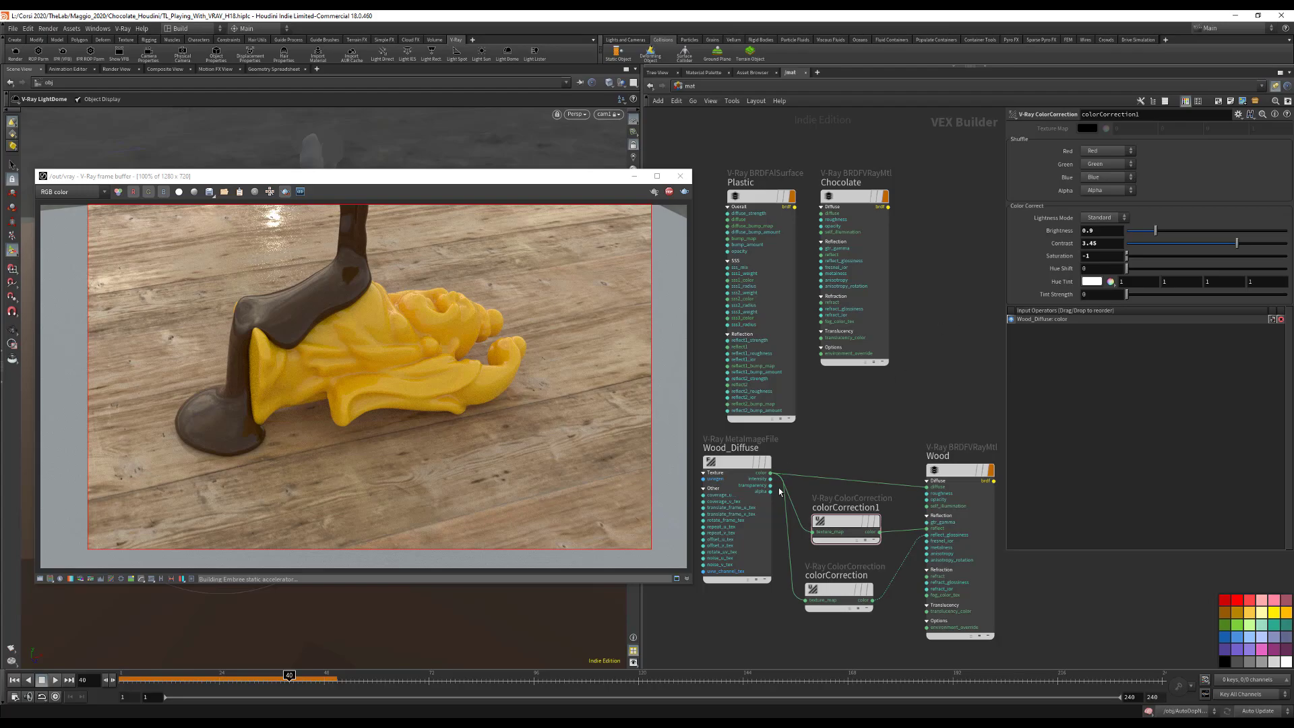
drag(836, 590, 843, 590)
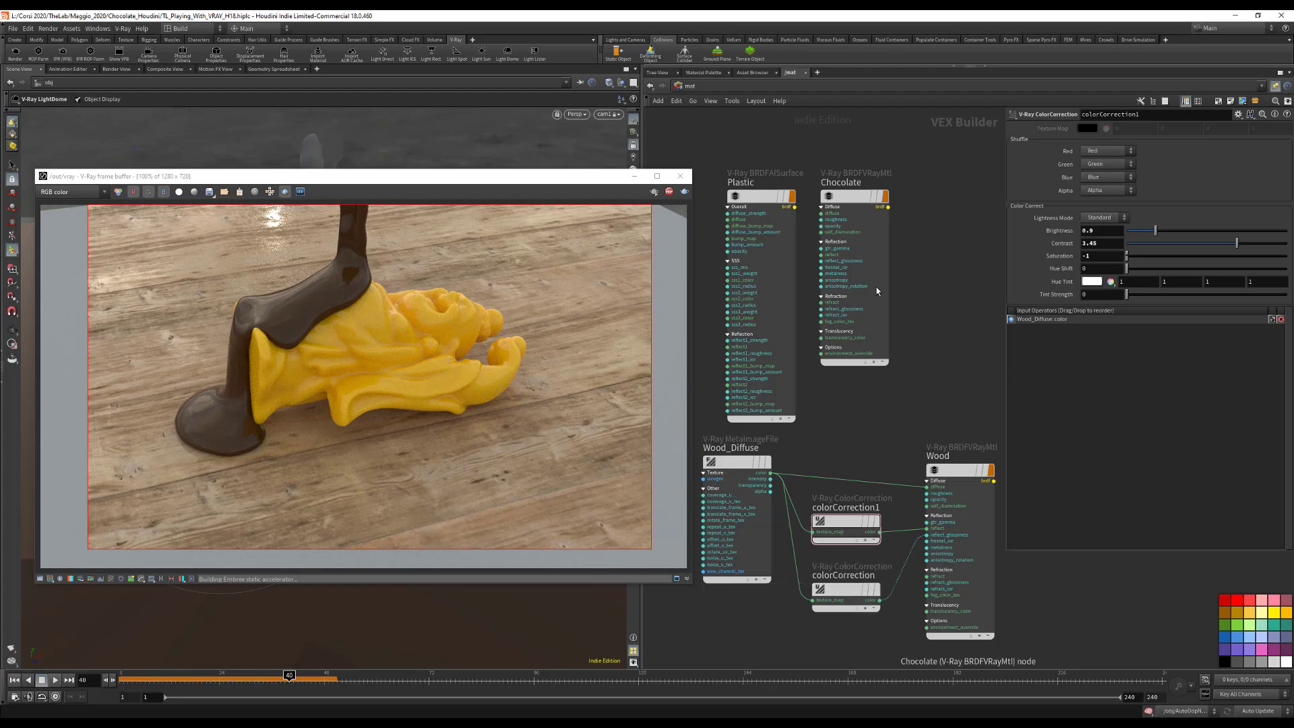
Step: Look through the Tree View and Asset Browser, and open the Material Palette with the scene's materials
click(657, 72)
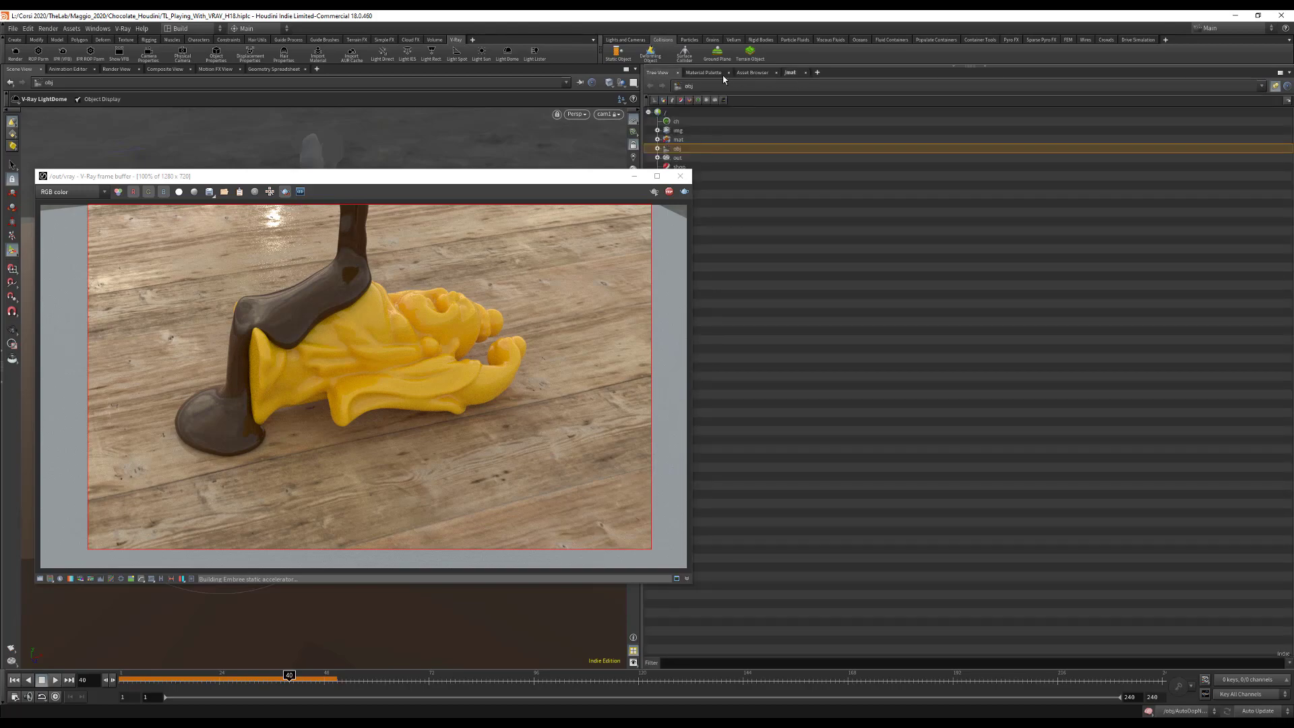
click(752, 72)
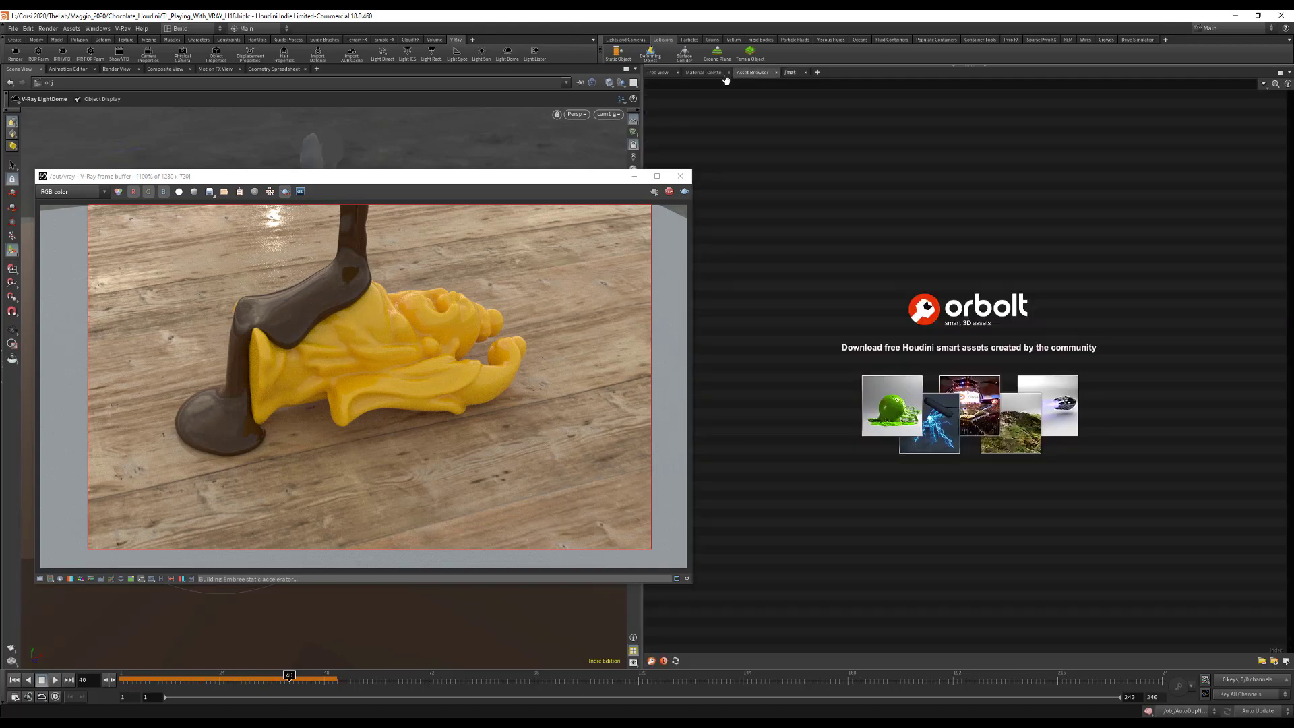
click(657, 72)
click(703, 72)
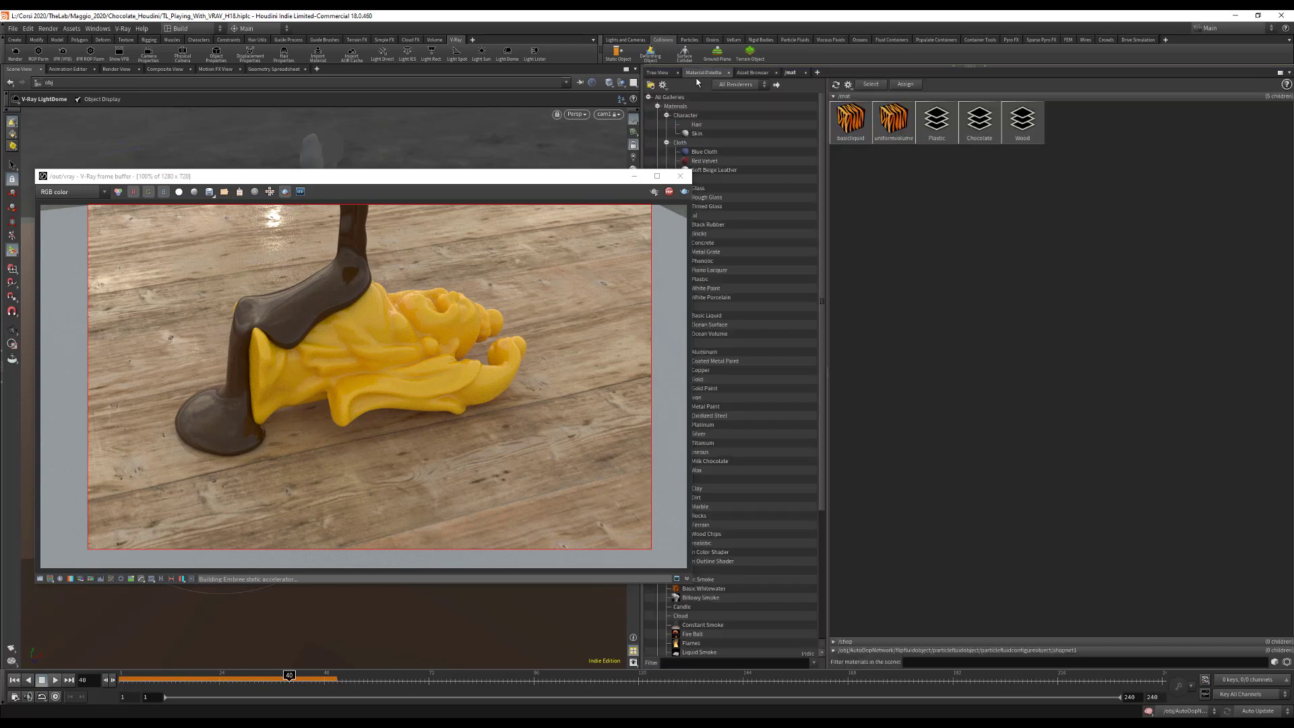
Step: Return to the network editor, switch from the materials to the object network and save the scene
click(789, 73)
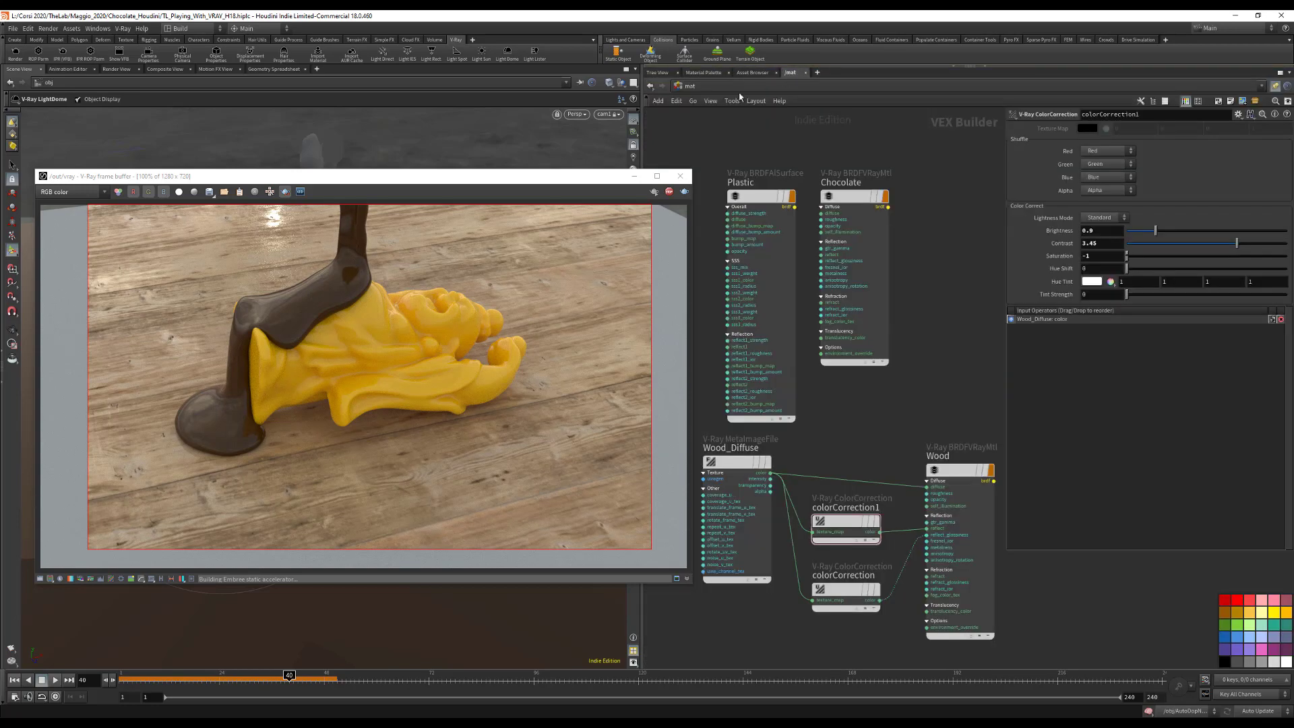
click(686, 87)
click(694, 121)
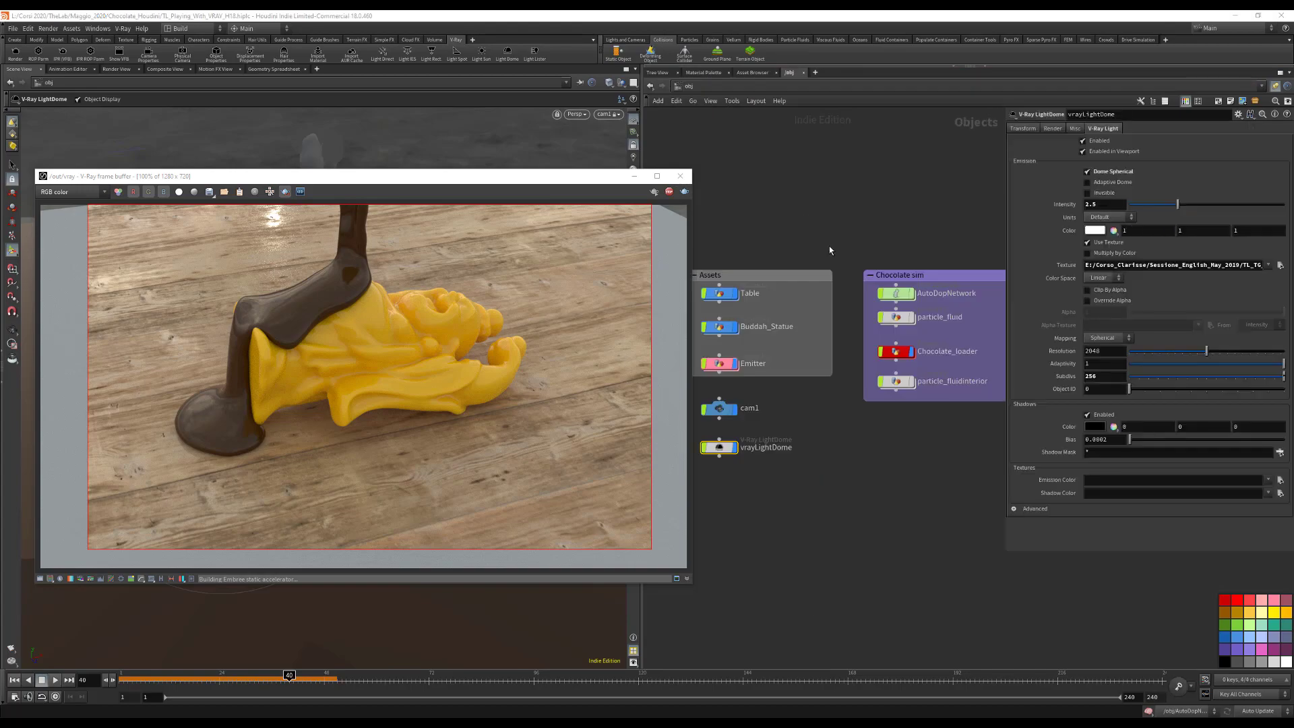
key(ctrl+s)
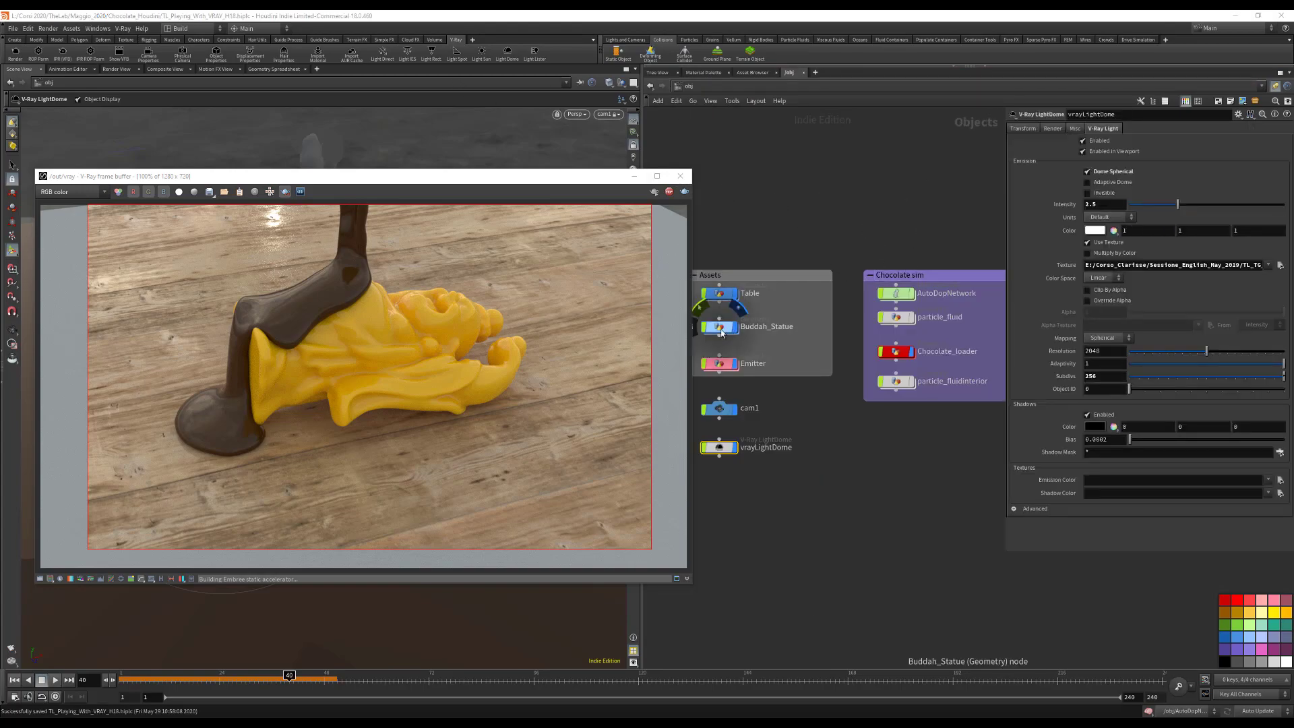
Step: Enable Render Displacement on the Table object and load the TexturesCom_WoodFine0085 image as its displacement texture
click(718, 293)
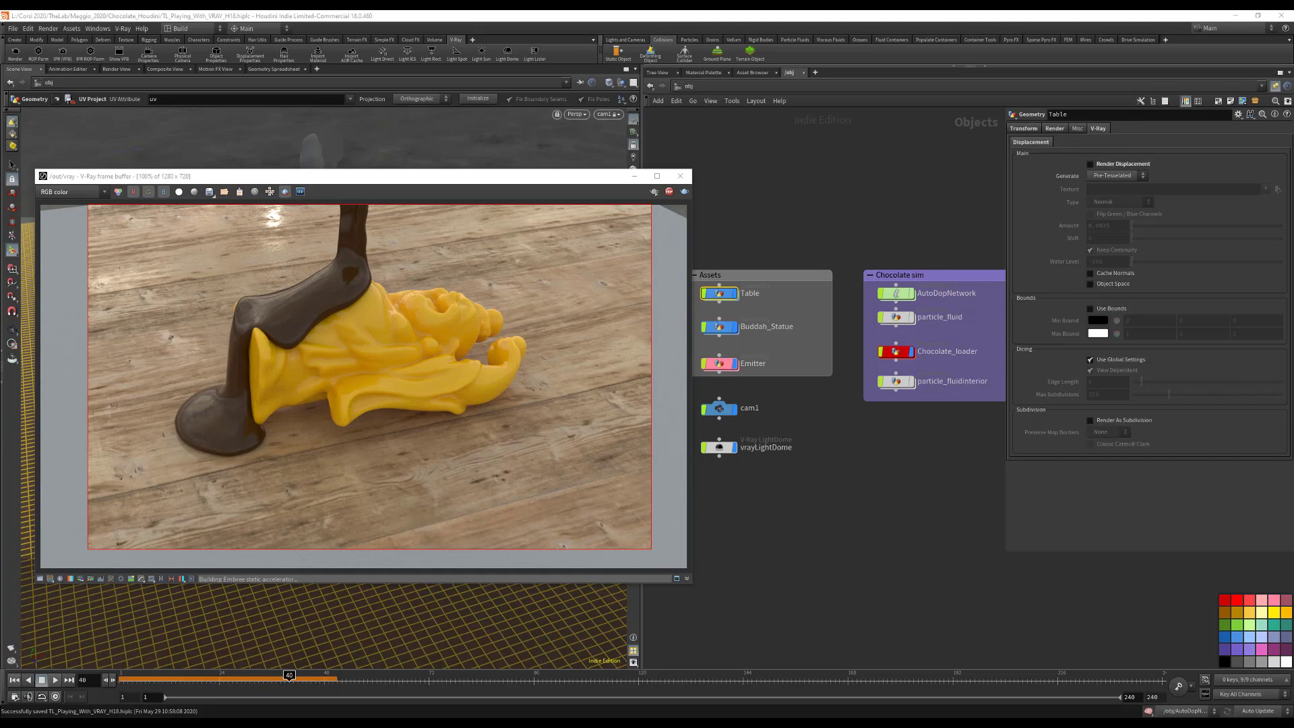
click(1111, 164)
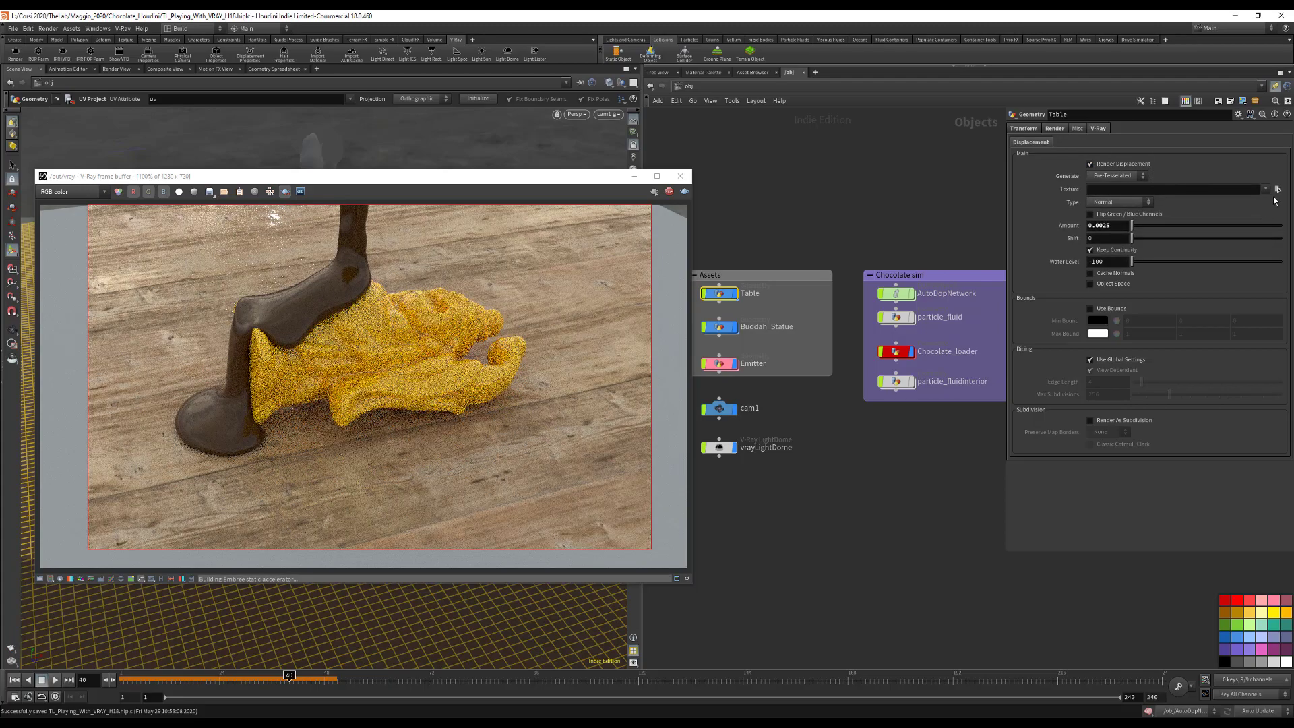
click(1277, 190)
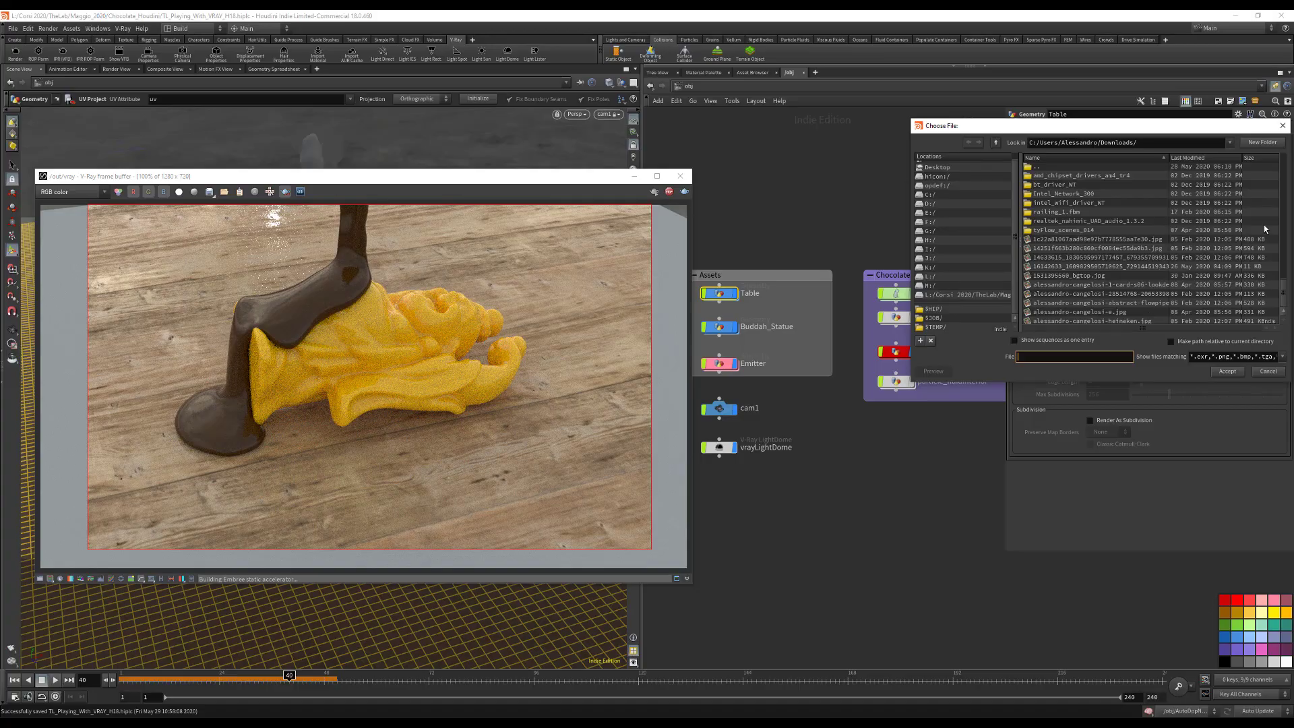
scroll(1132, 286, down, 10)
click(1123, 299)
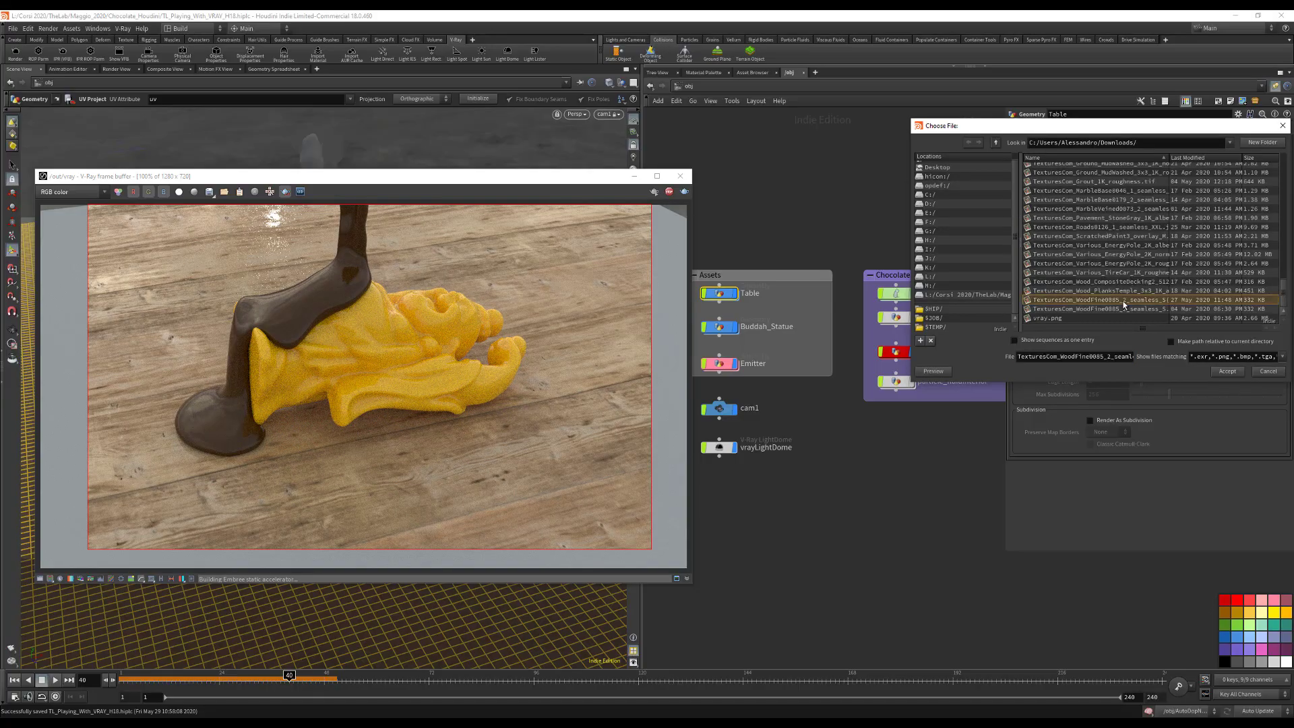
click(1227, 371)
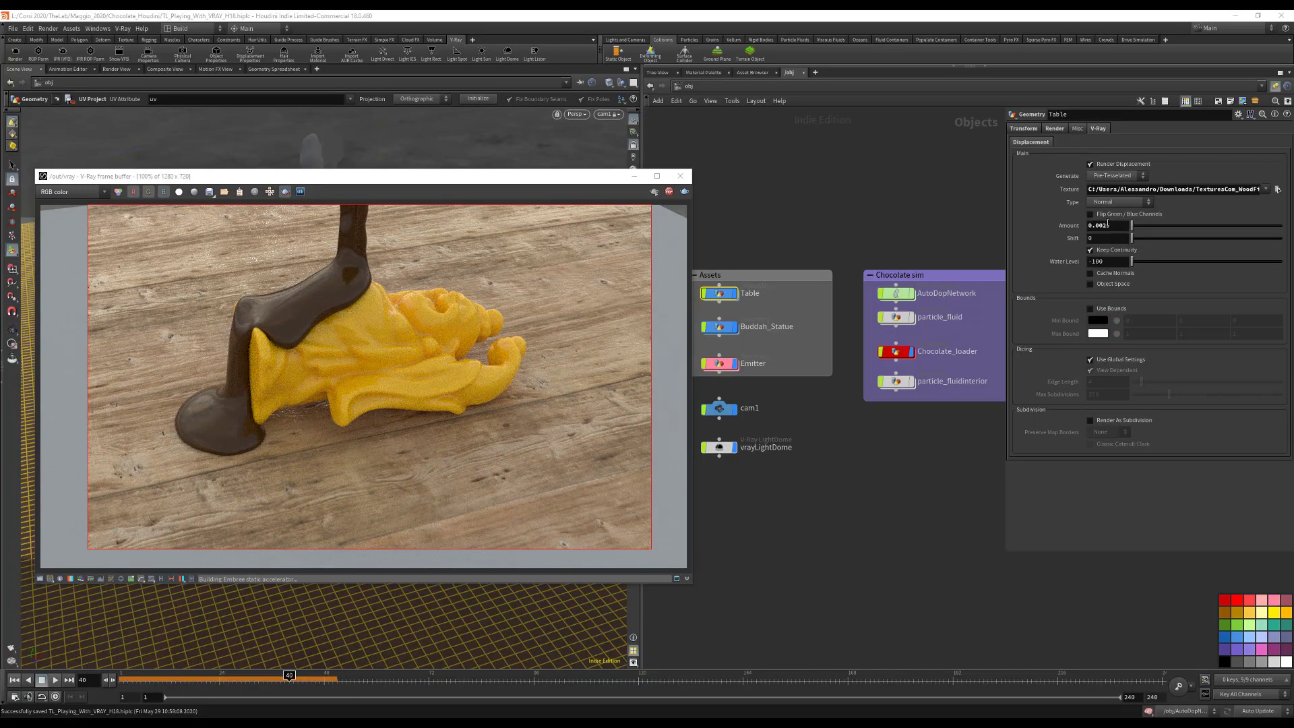
Step: Try a displacement Amount of 1 and 0.1 on the Table object
double_click(1117, 225)
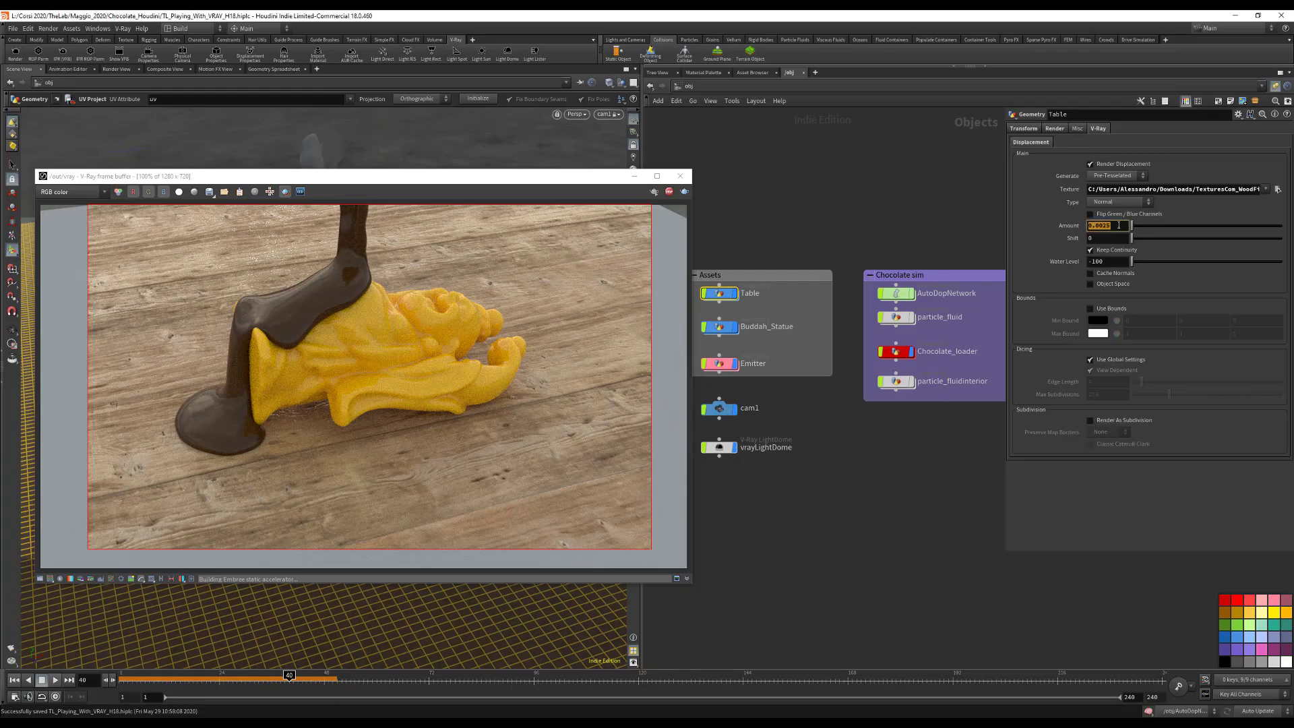
text(1)
key(Return)
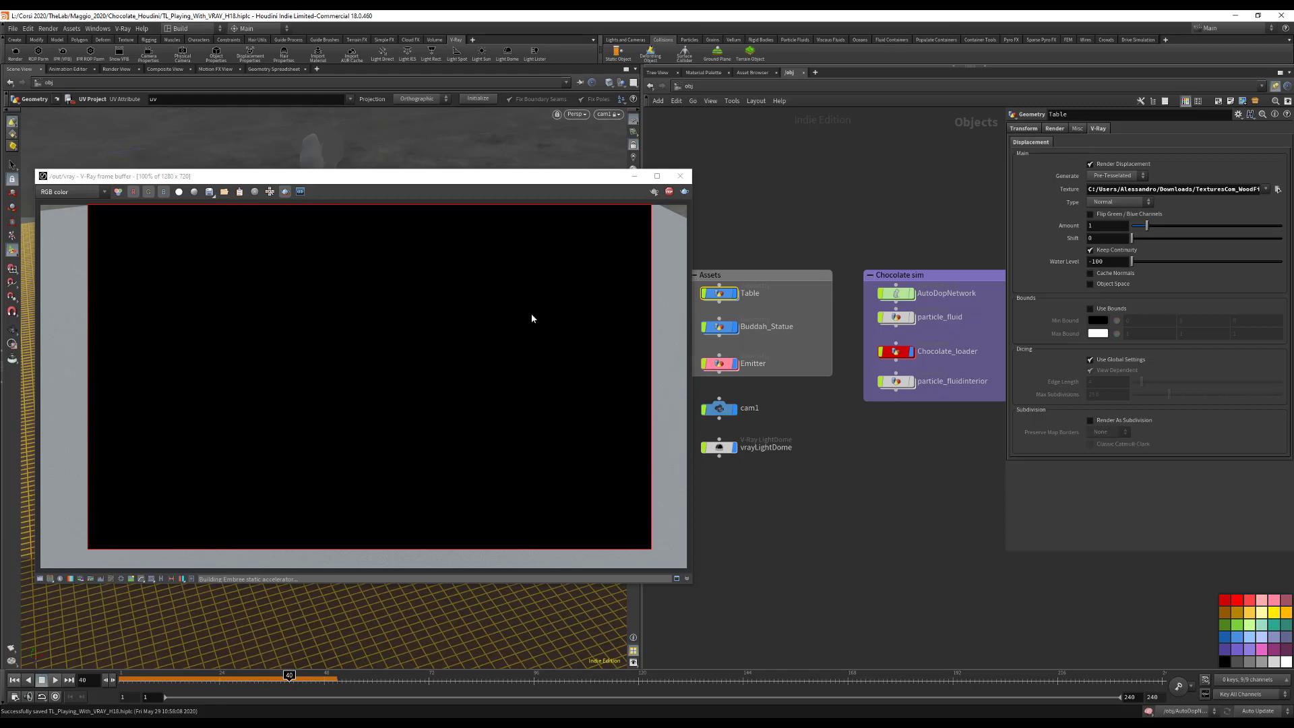
double_click(1115, 226)
text(0.1)
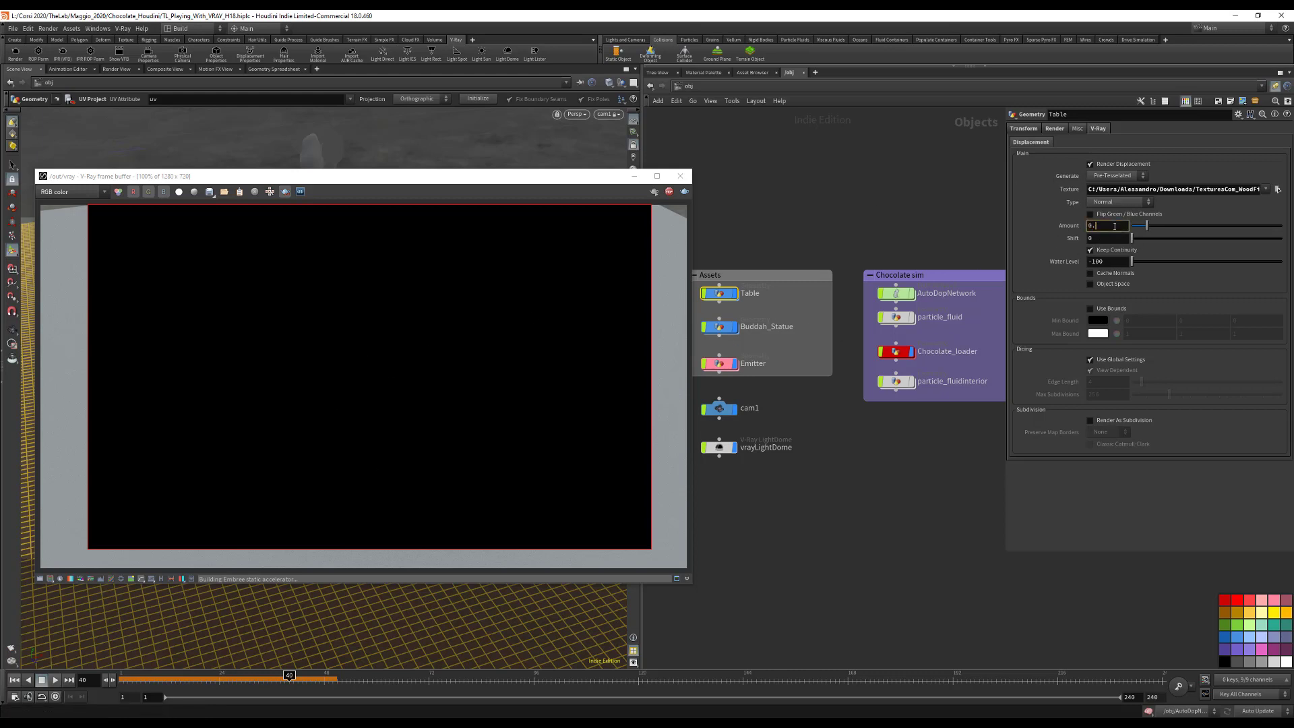
key(Return)
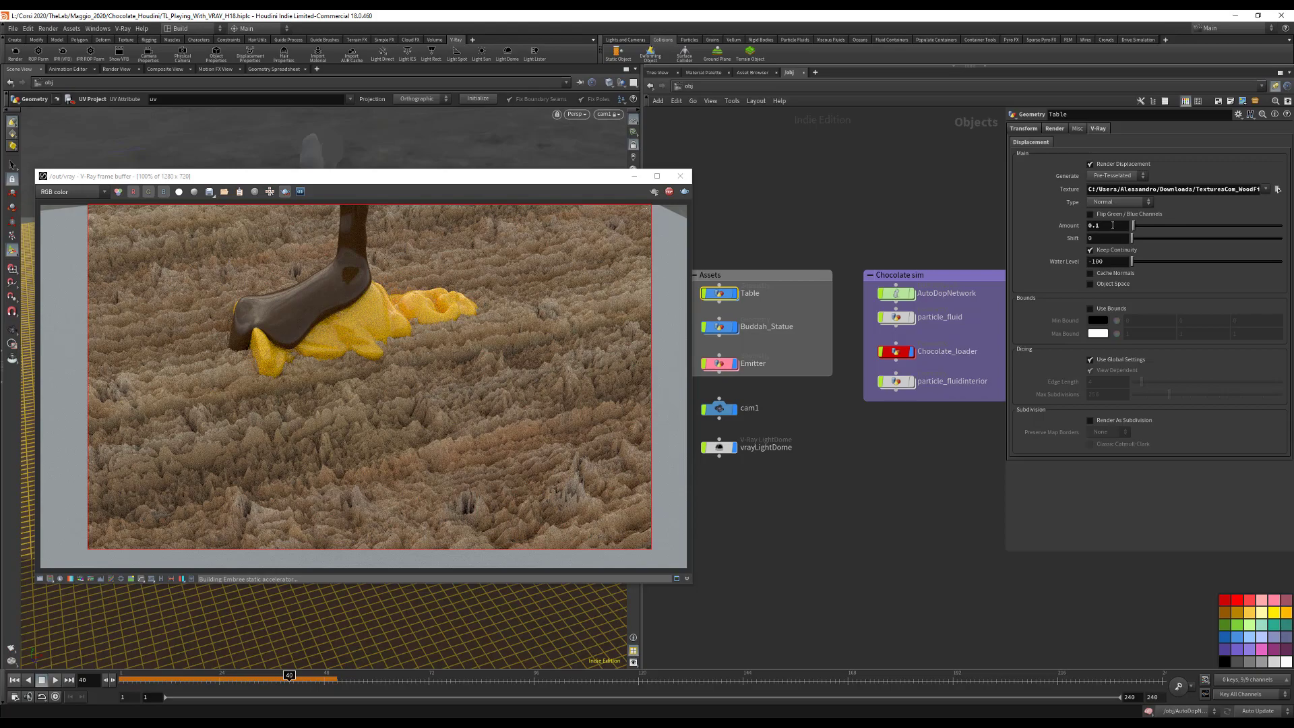
Step: Try On the Fly generation for the Table's displacement, restore Pre-Tesselated and check the available displacement types
click(1113, 176)
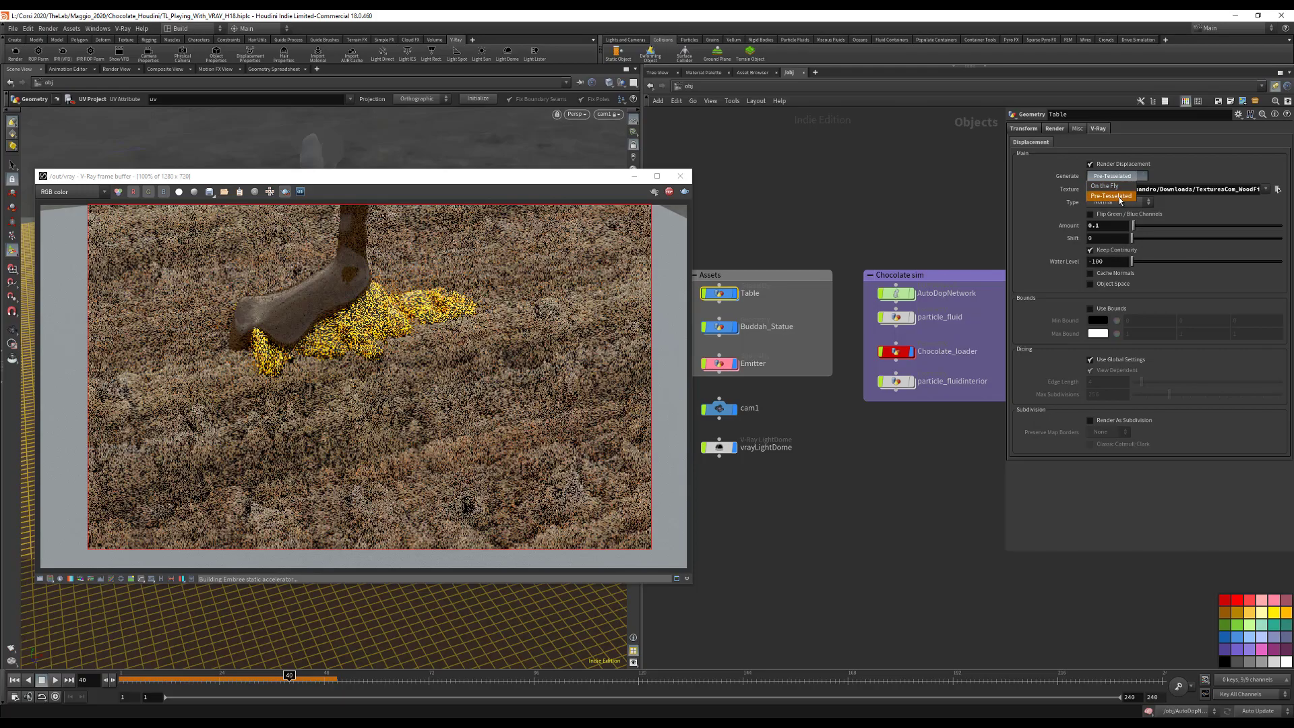
click(1111, 186)
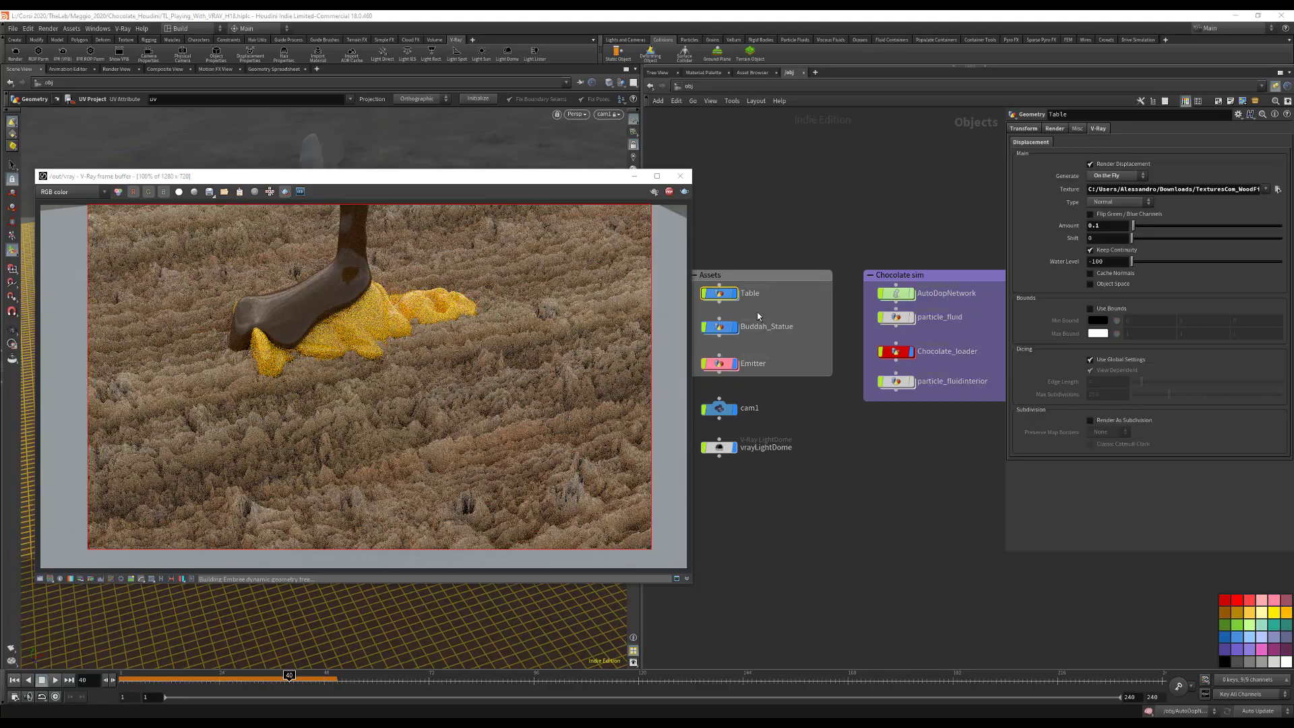
click(1114, 177)
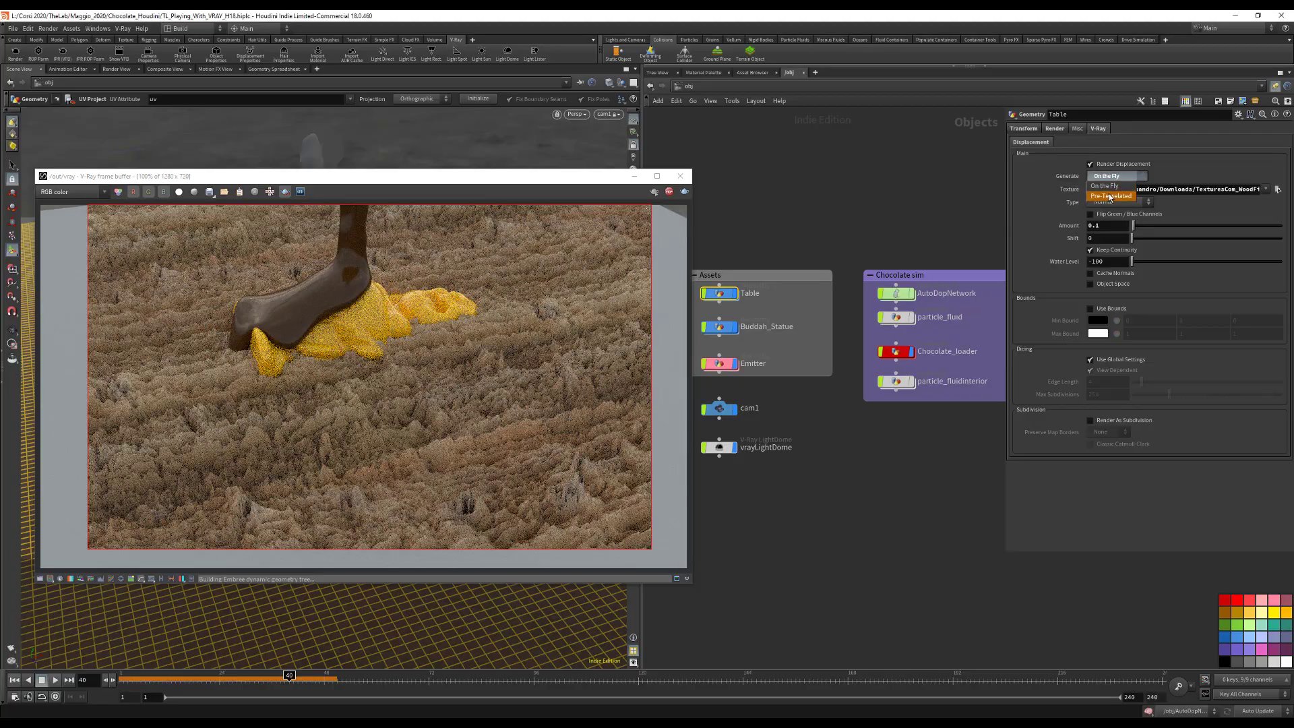
click(1111, 195)
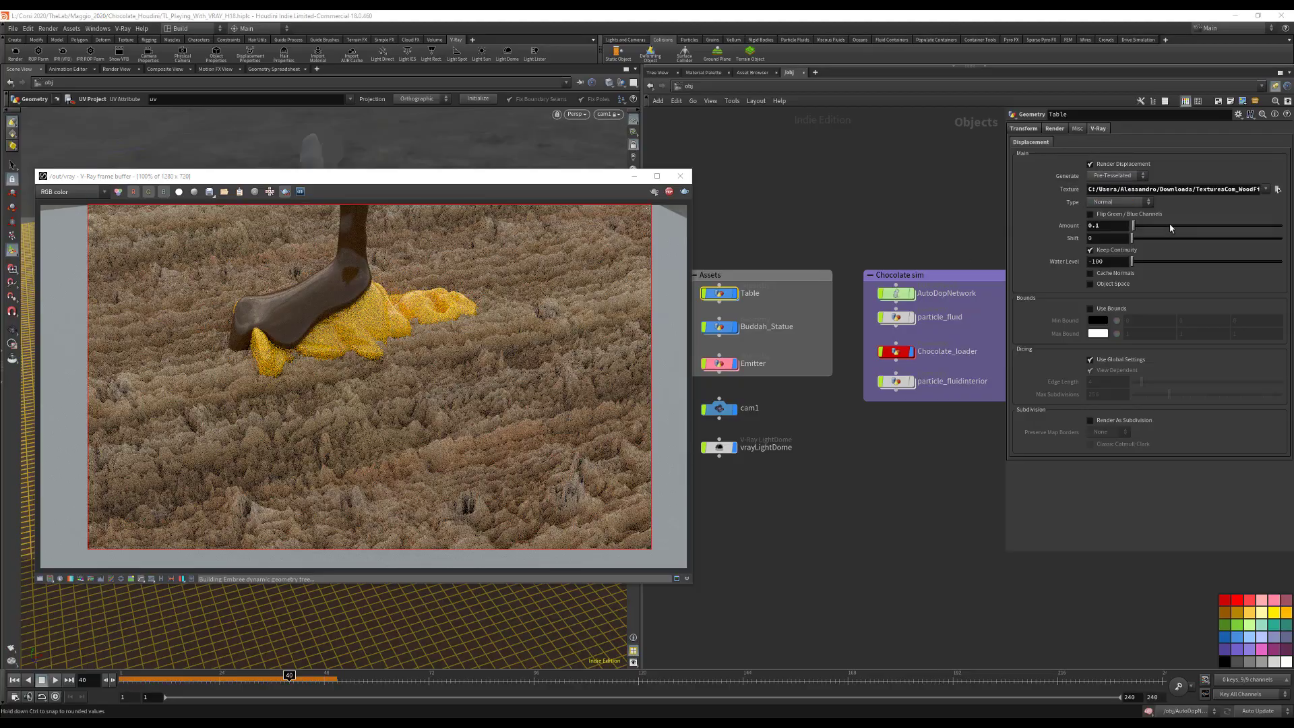
click(1119, 202)
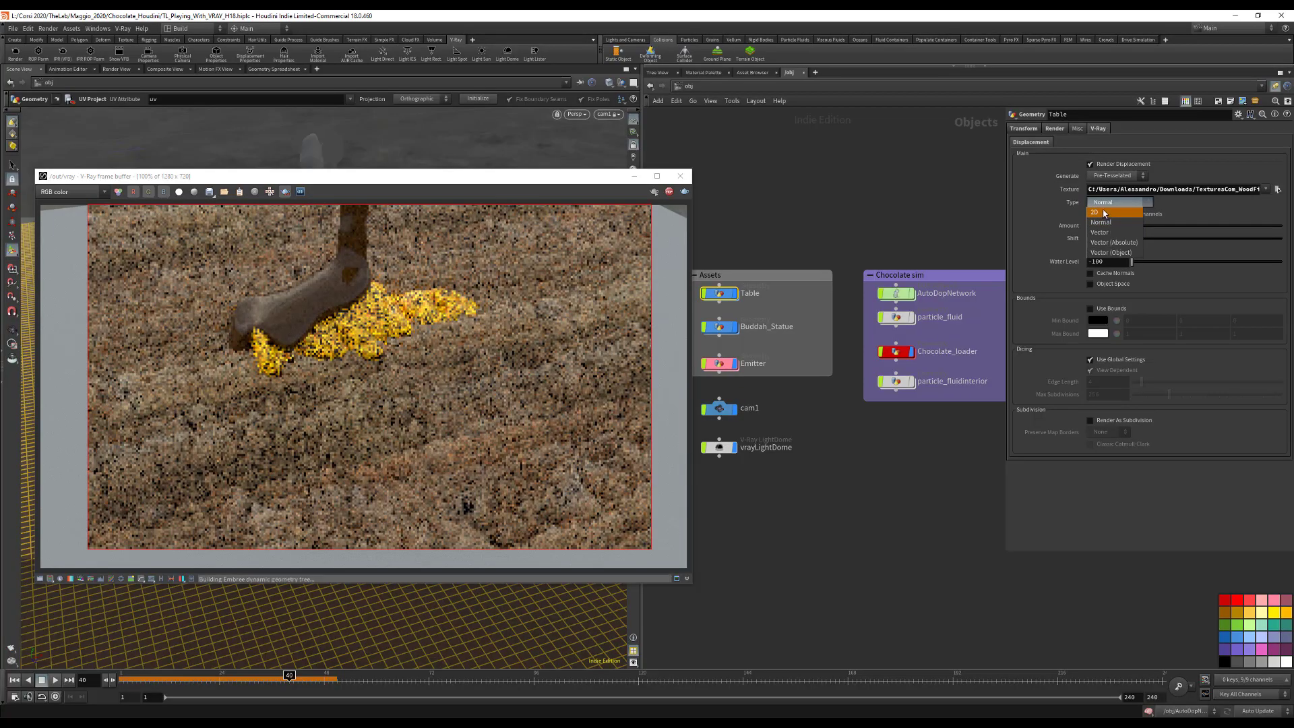
click(1205, 213)
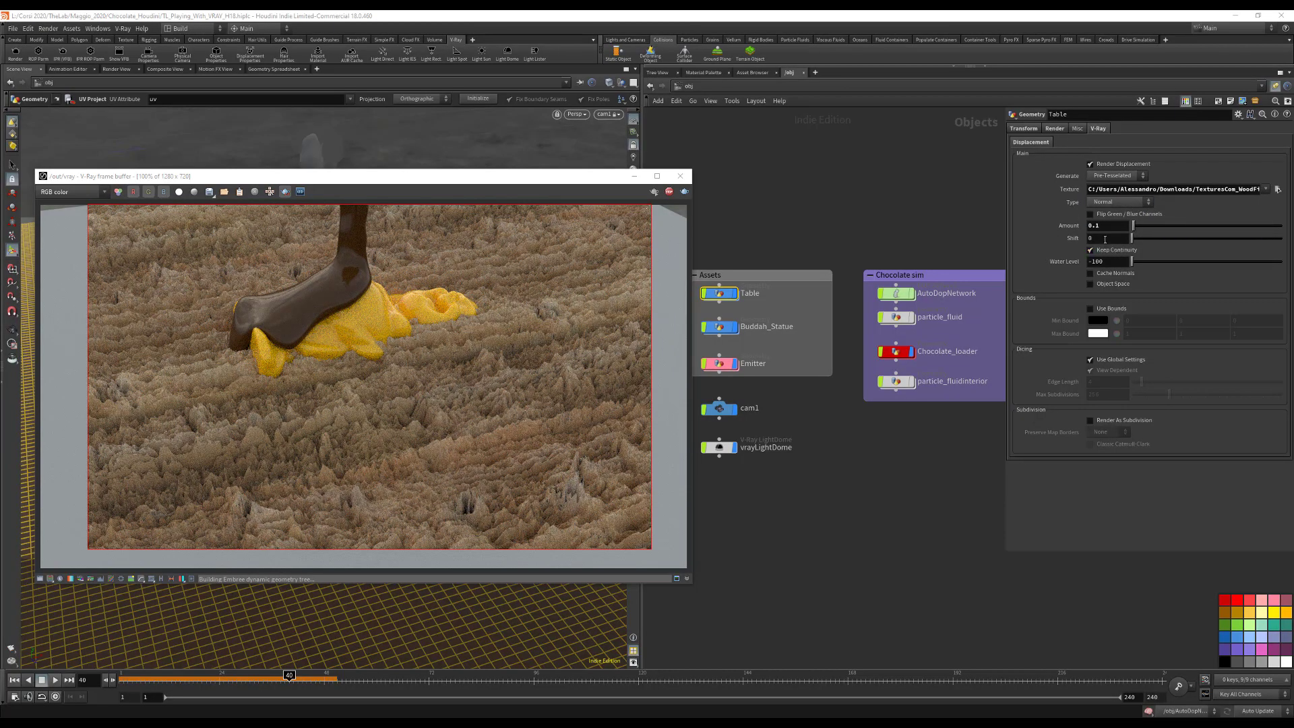
Step: Set the Table's displacement Shift to -0.05
click(1105, 238)
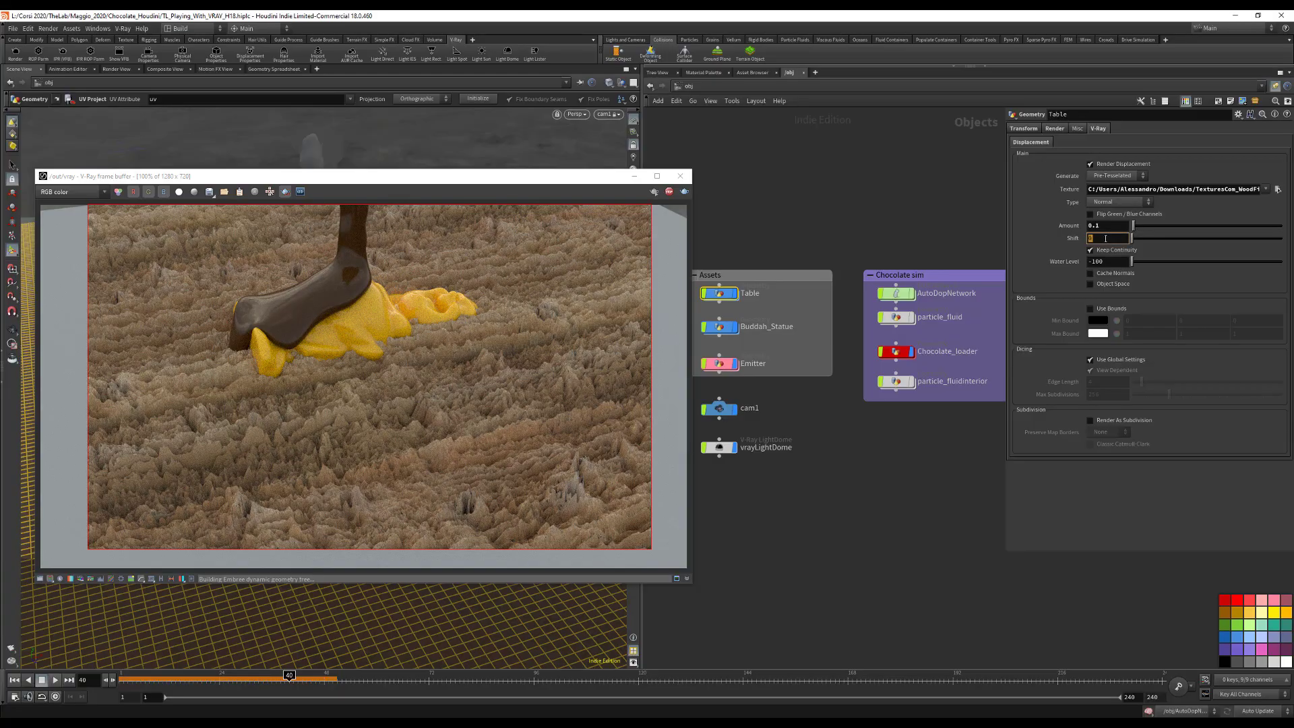
text(-0.05)
key(Return)
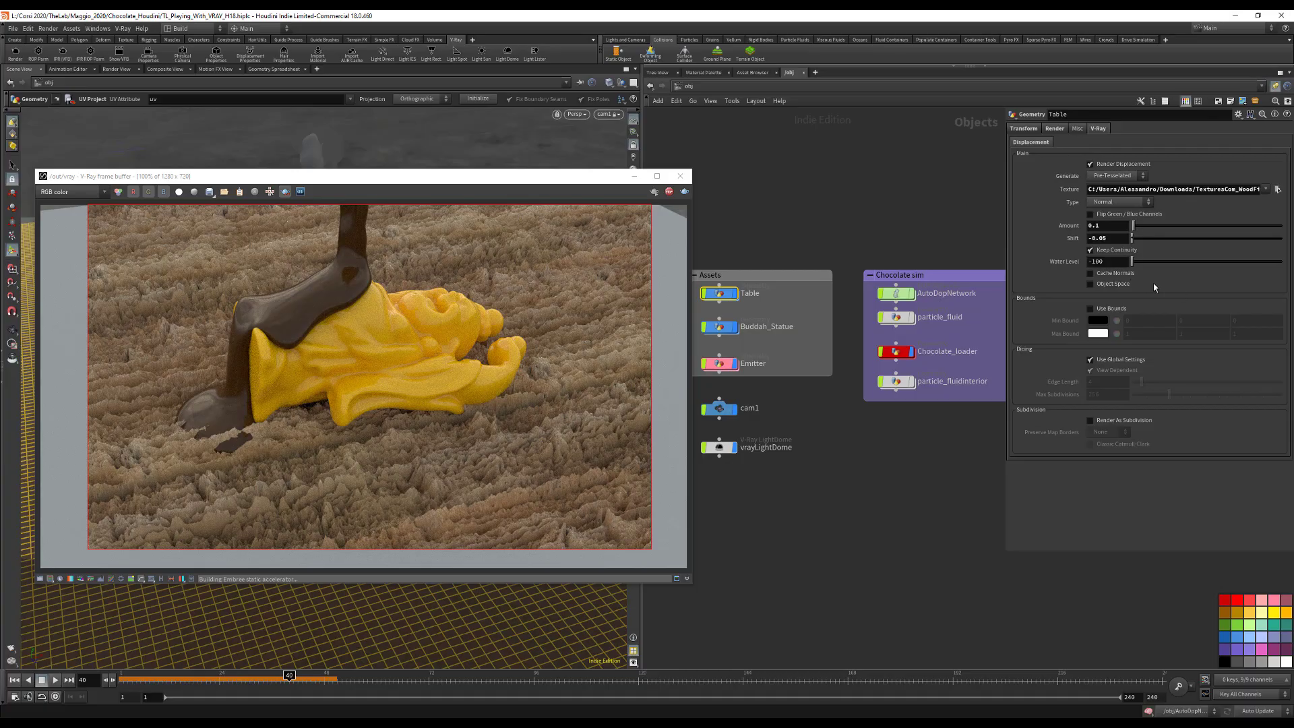
Step: Open the geometry displacement options of the vray renderer node in the out network
click(682, 86)
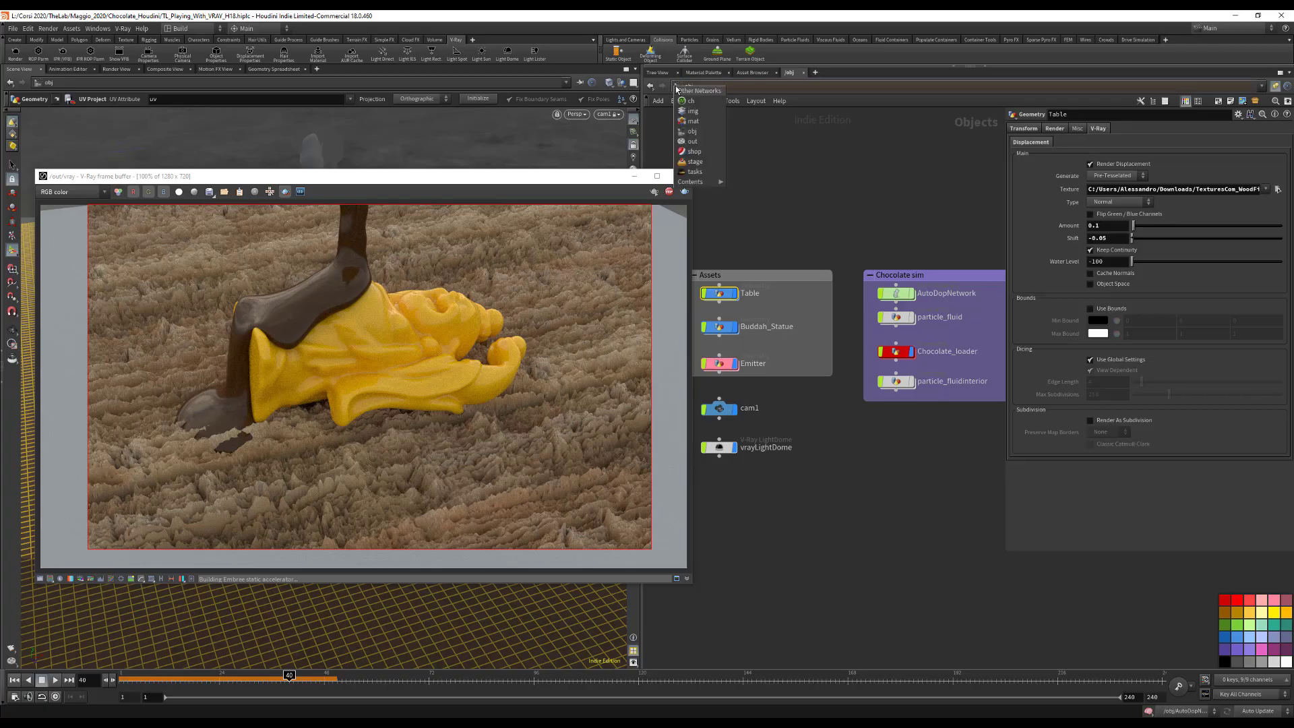
click(694, 137)
click(711, 267)
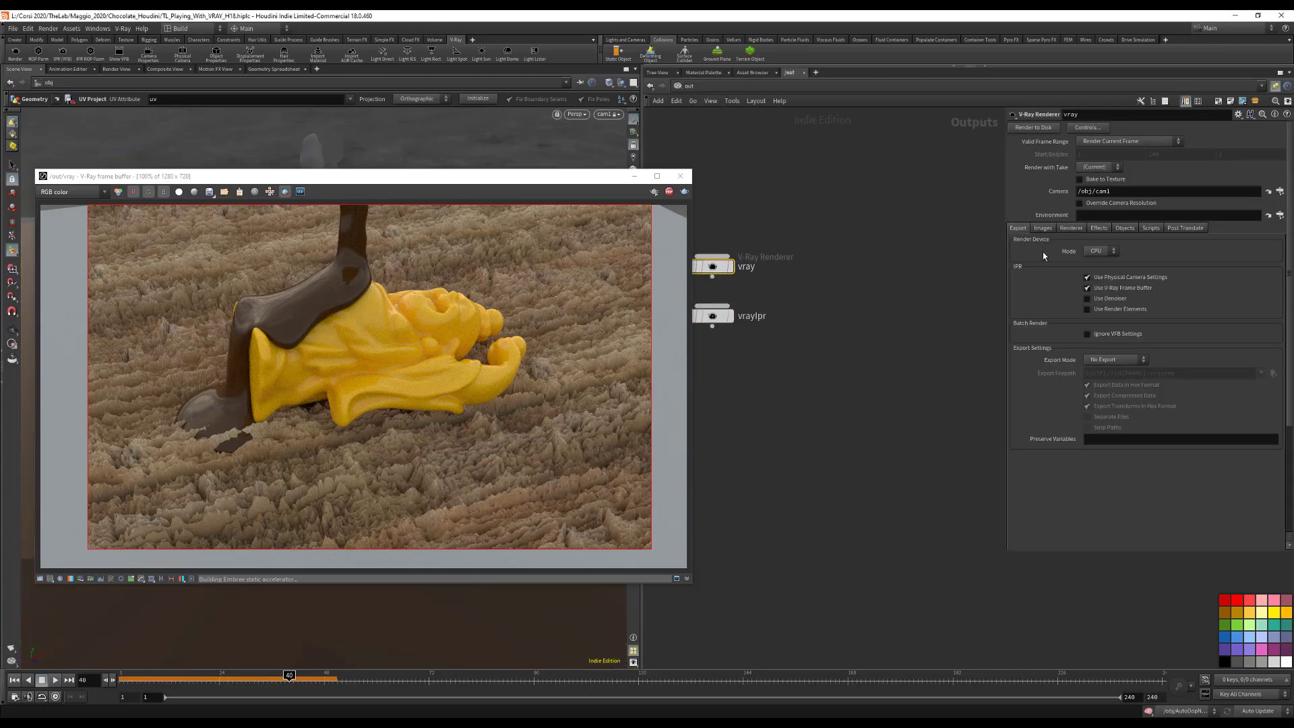
click(1070, 229)
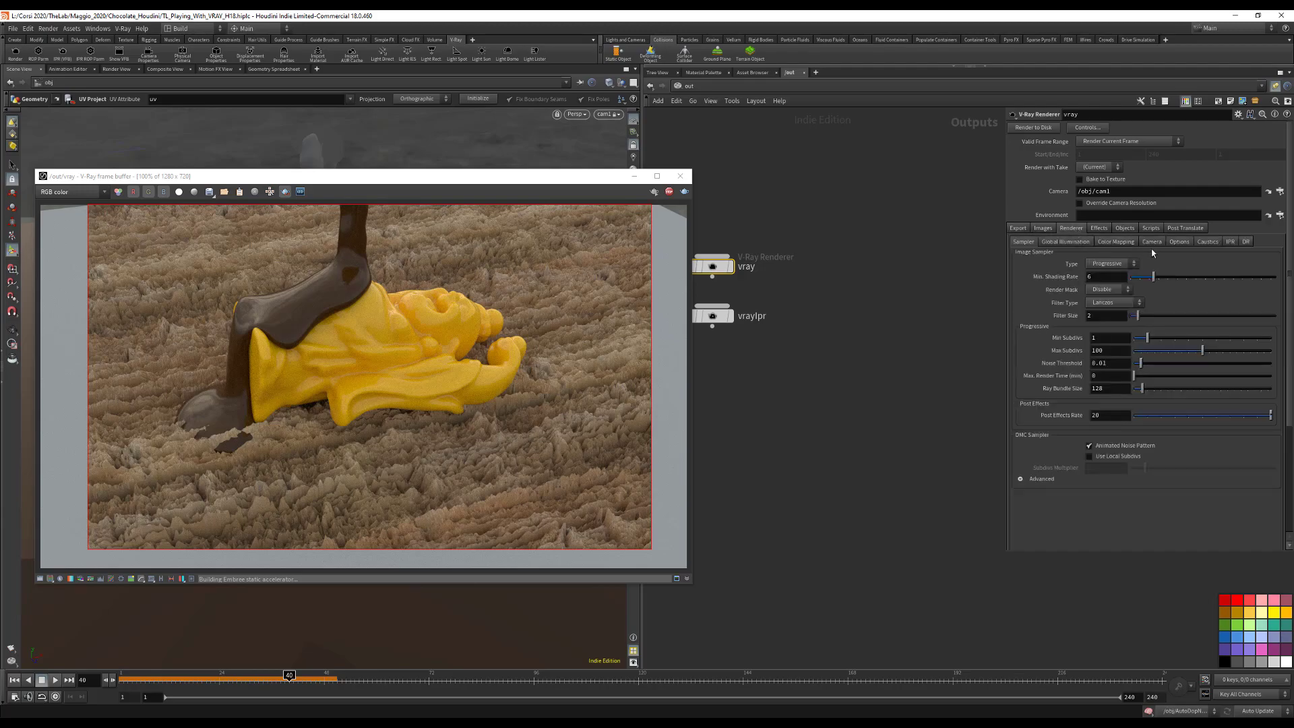
click(1179, 242)
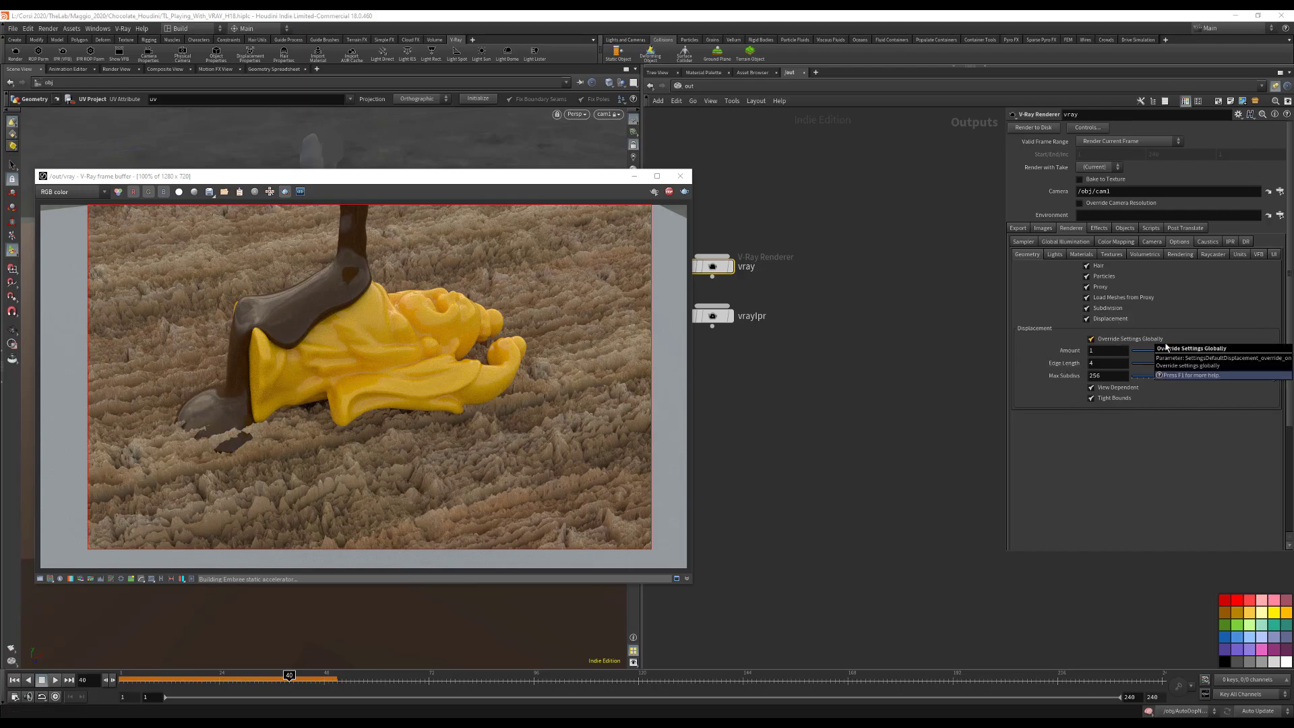
Step: Try a global displacement Amount of 0.1 in the renderer options and restore it to 1
double_click(1110, 351)
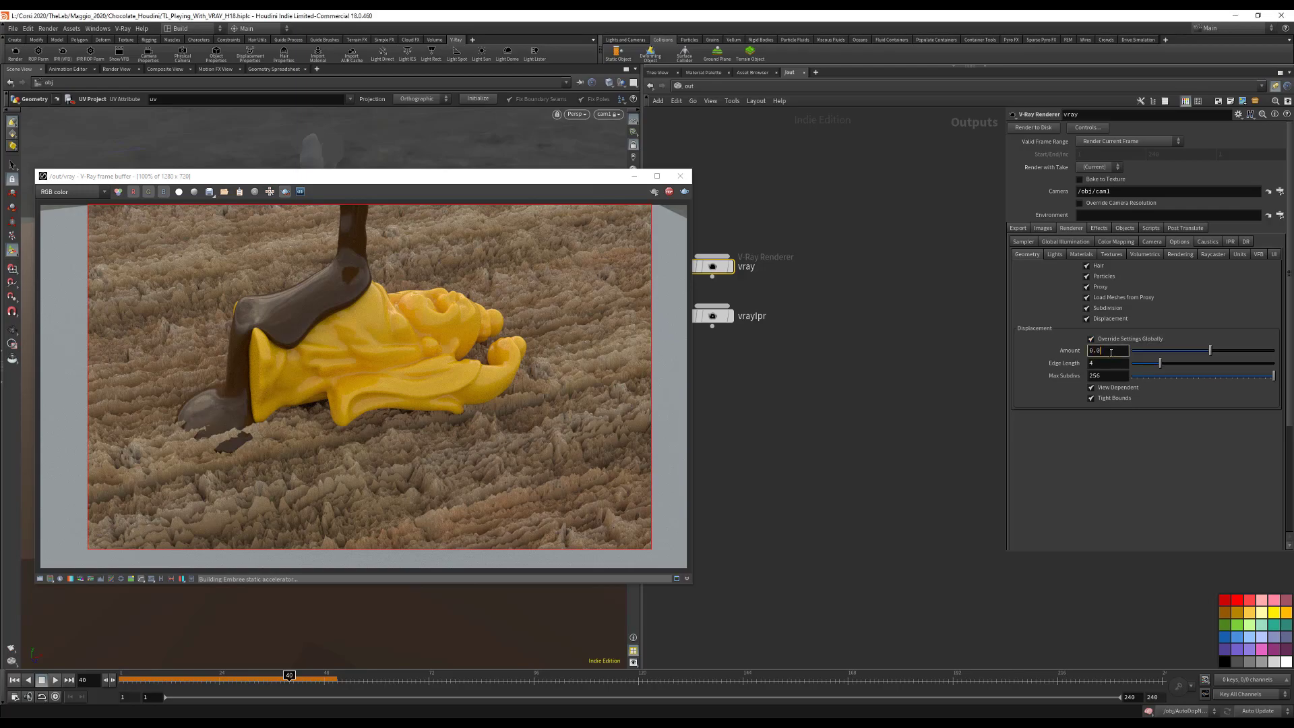
text(0.1)
key(Return)
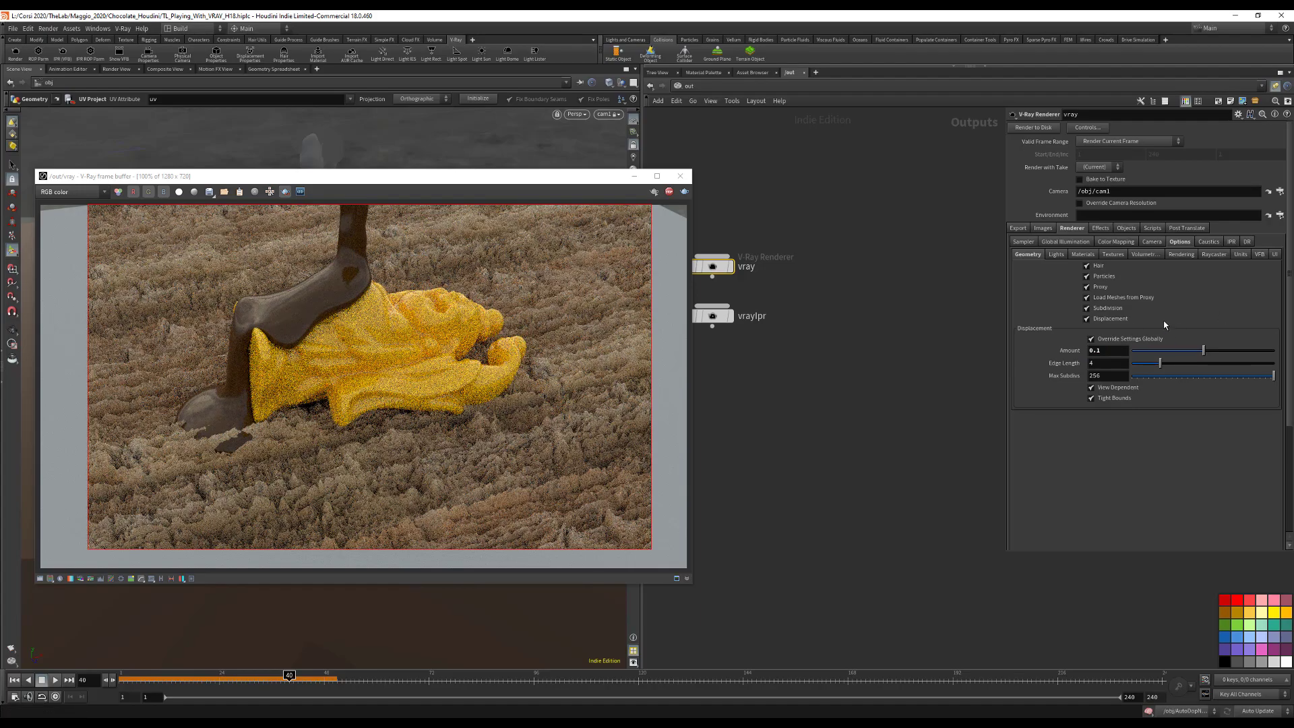
double_click(1111, 350)
text(1)
key(Return)
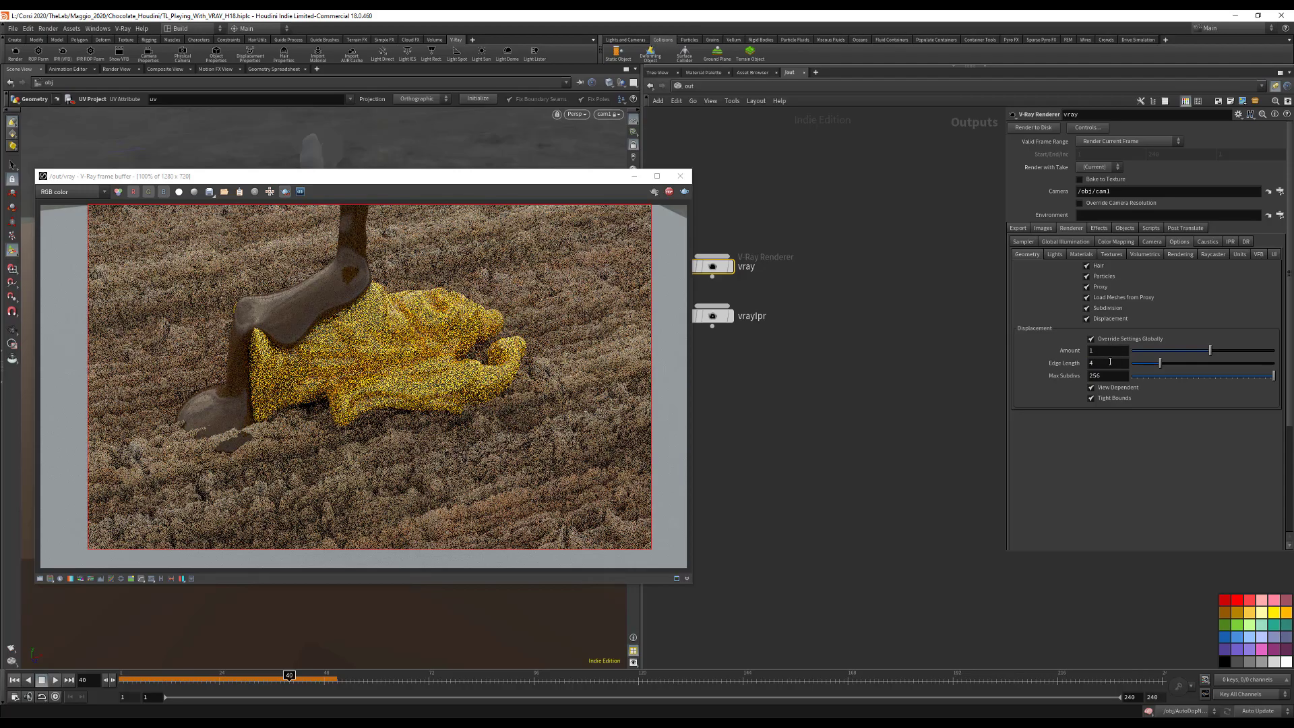
Step: Set the renderer's global displacement Edge Length to 2
double_click(1110, 362)
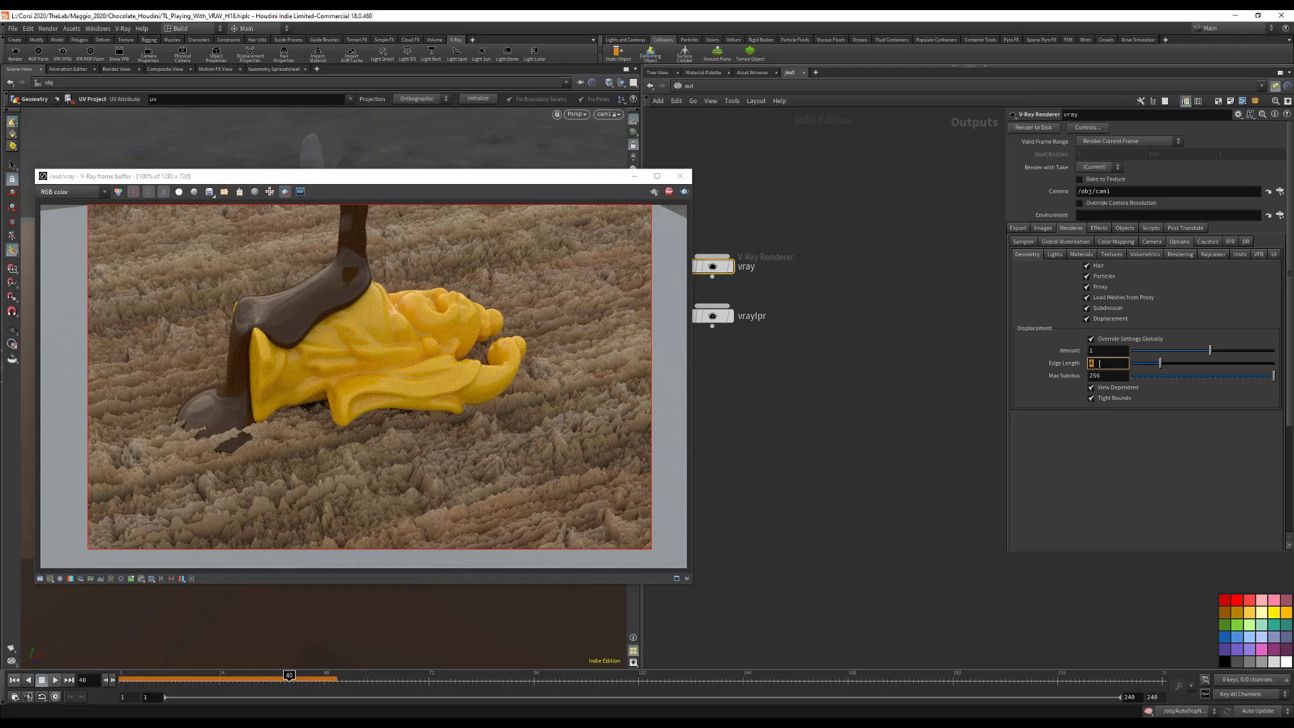
text(2)
key(Return)
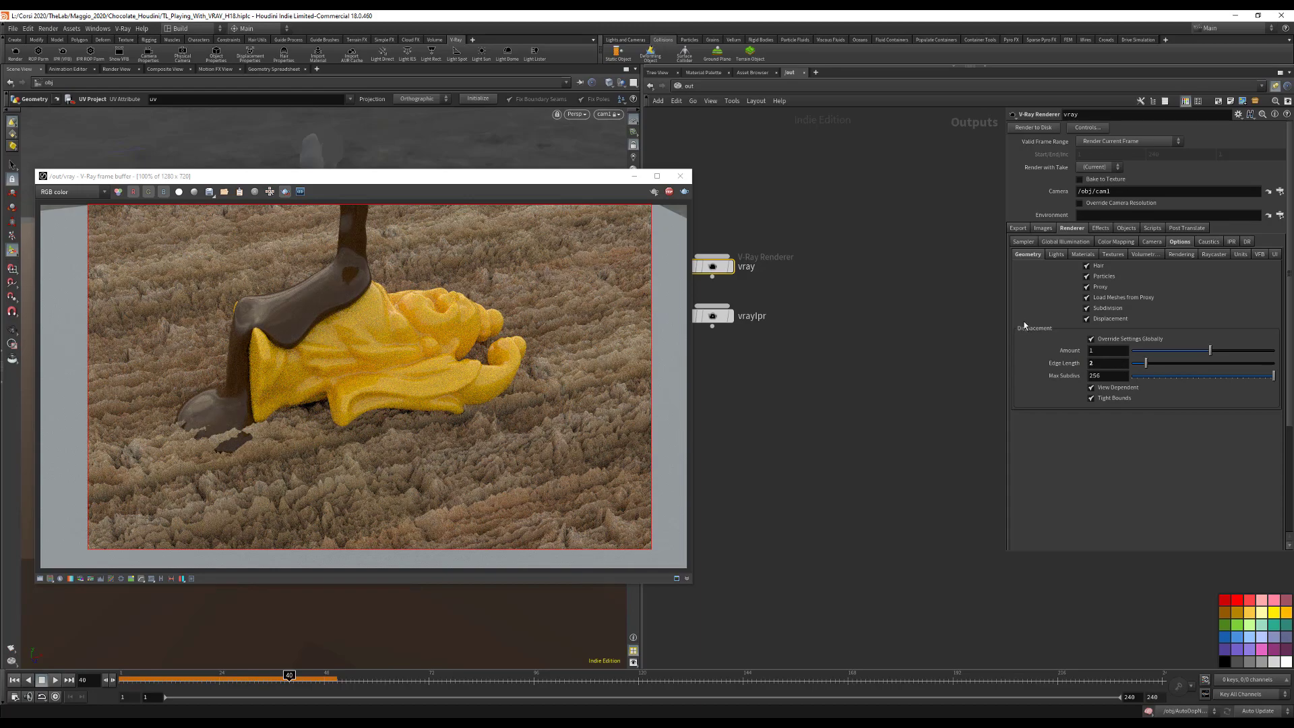
click(1089, 337)
Step: Return to the Table object's displacement settings and set Amount to 0.02 and Shift to 0
click(677, 86)
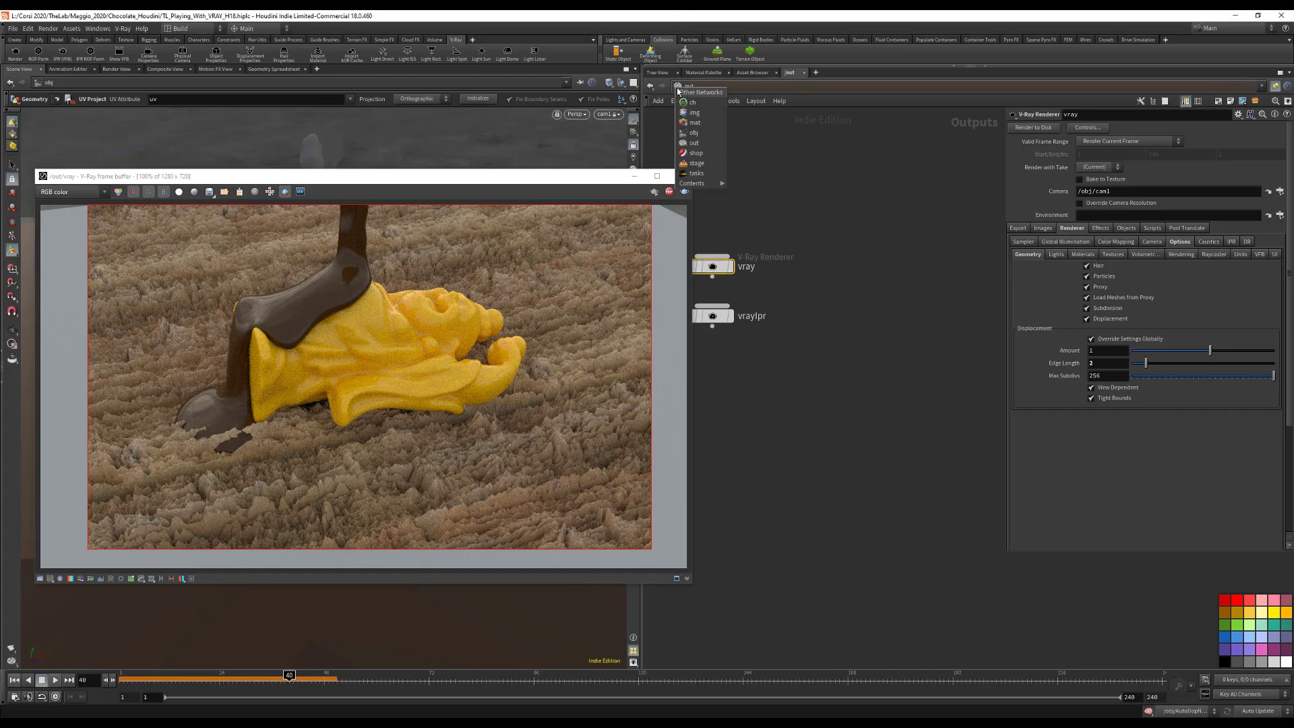
click(691, 133)
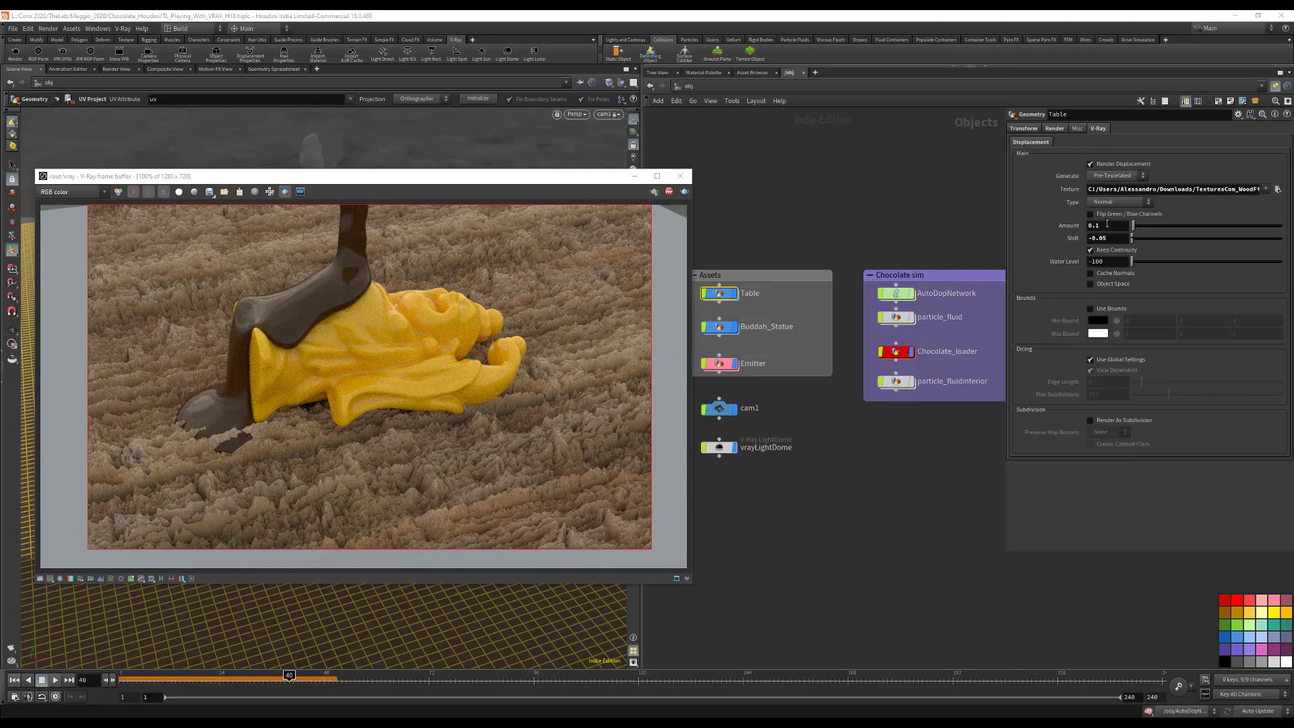
double_click(1107, 226)
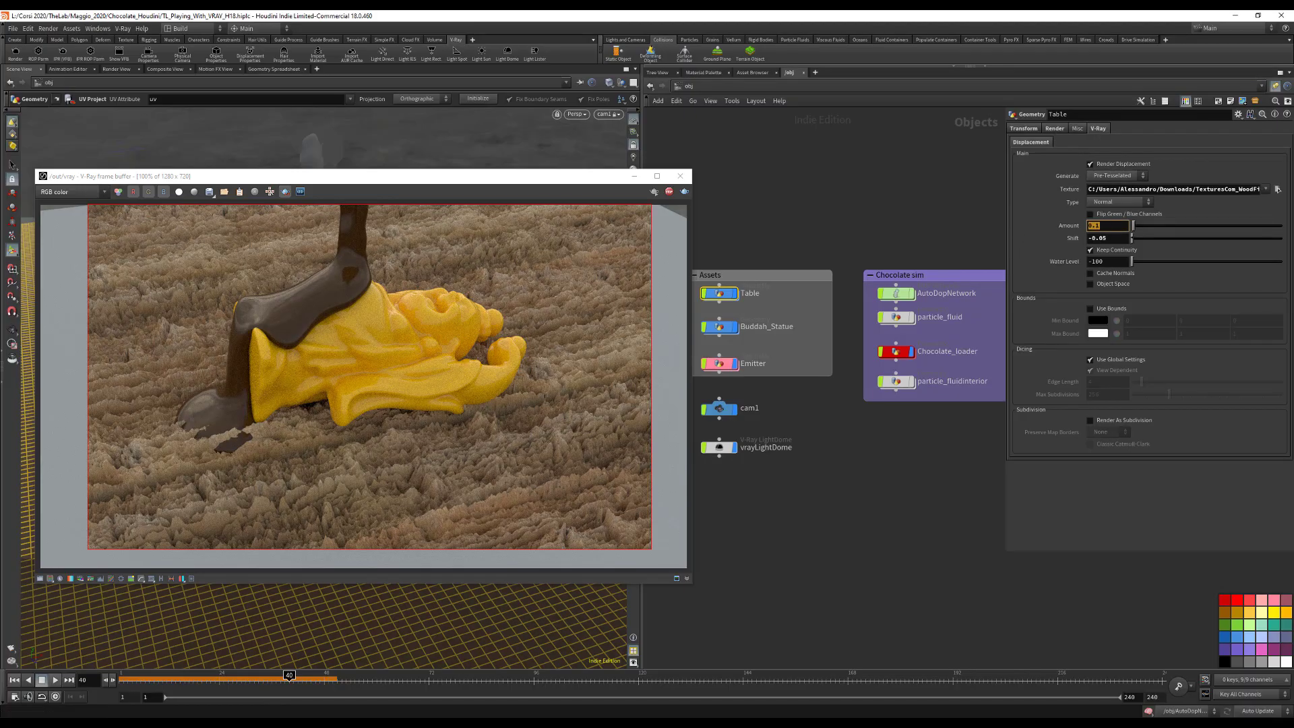
text(0.02)
key(Return)
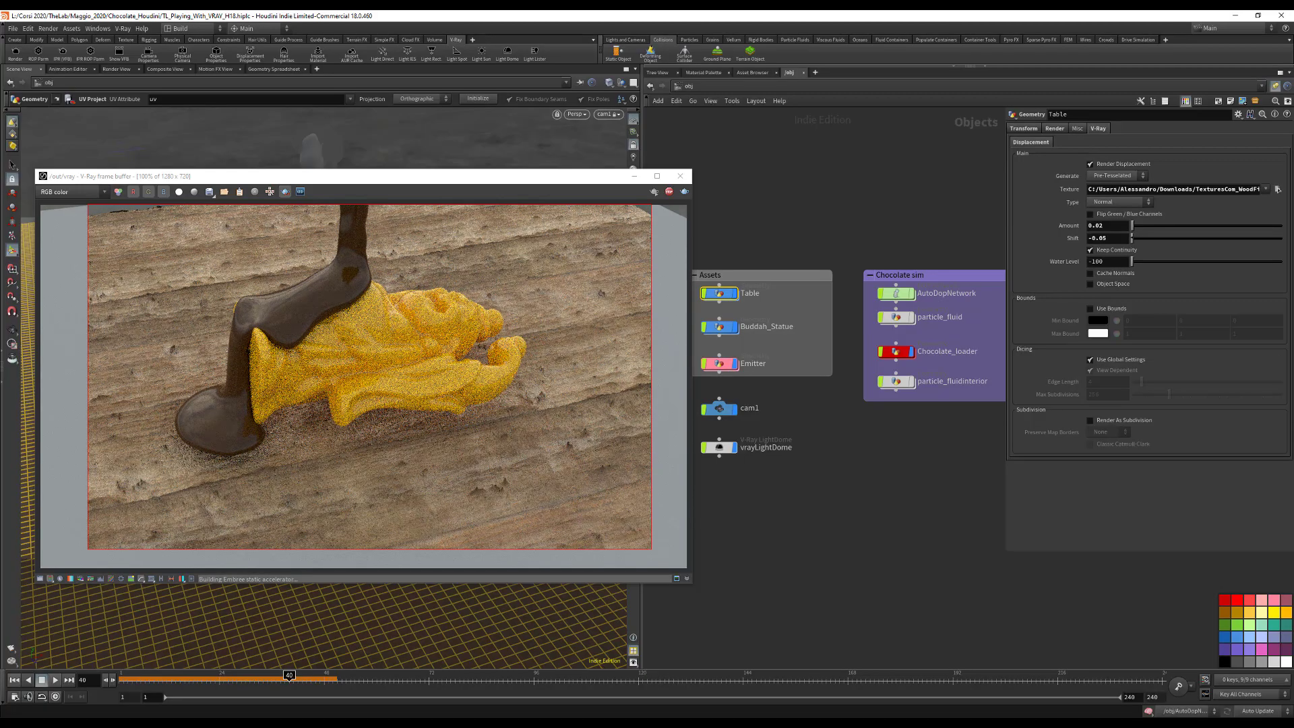
drag(1111, 237, 1012, 221)
text(0)
key(Return)
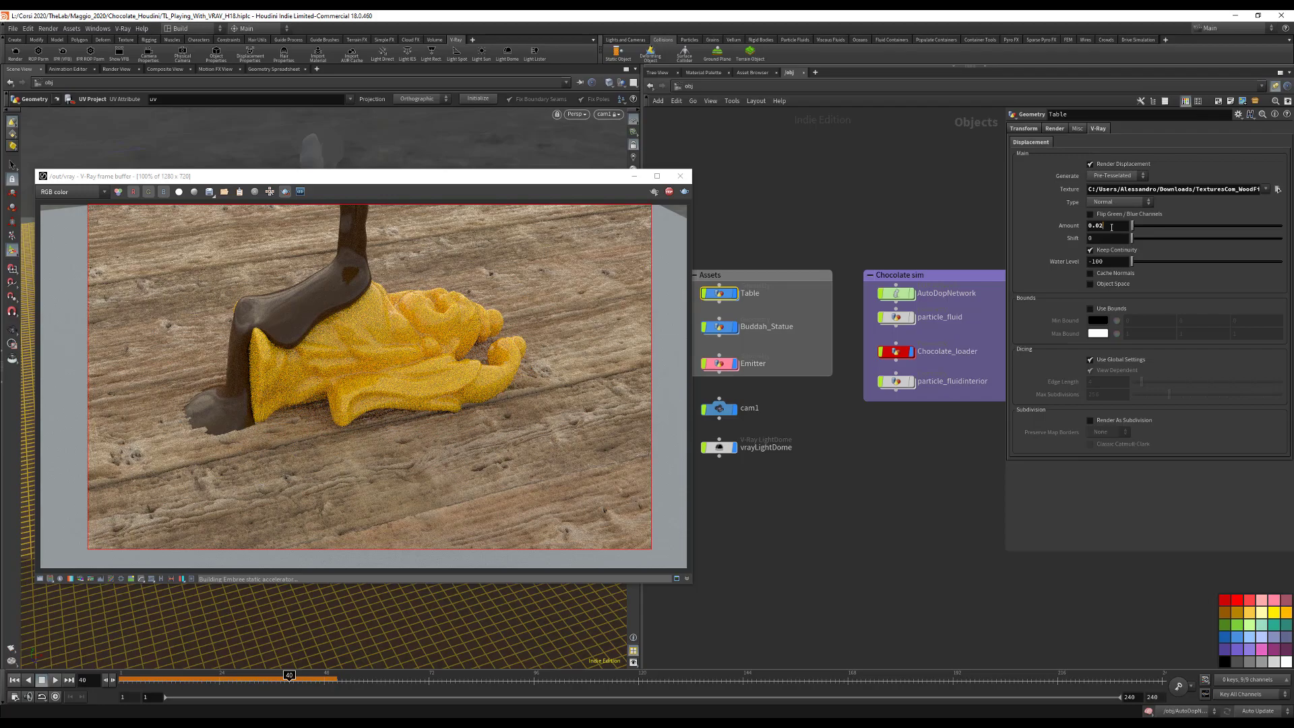
Step: Set the Table's displacement Amount to 0.0025
click(1111, 227)
key(BackSpace)
text(025)
key(Return)
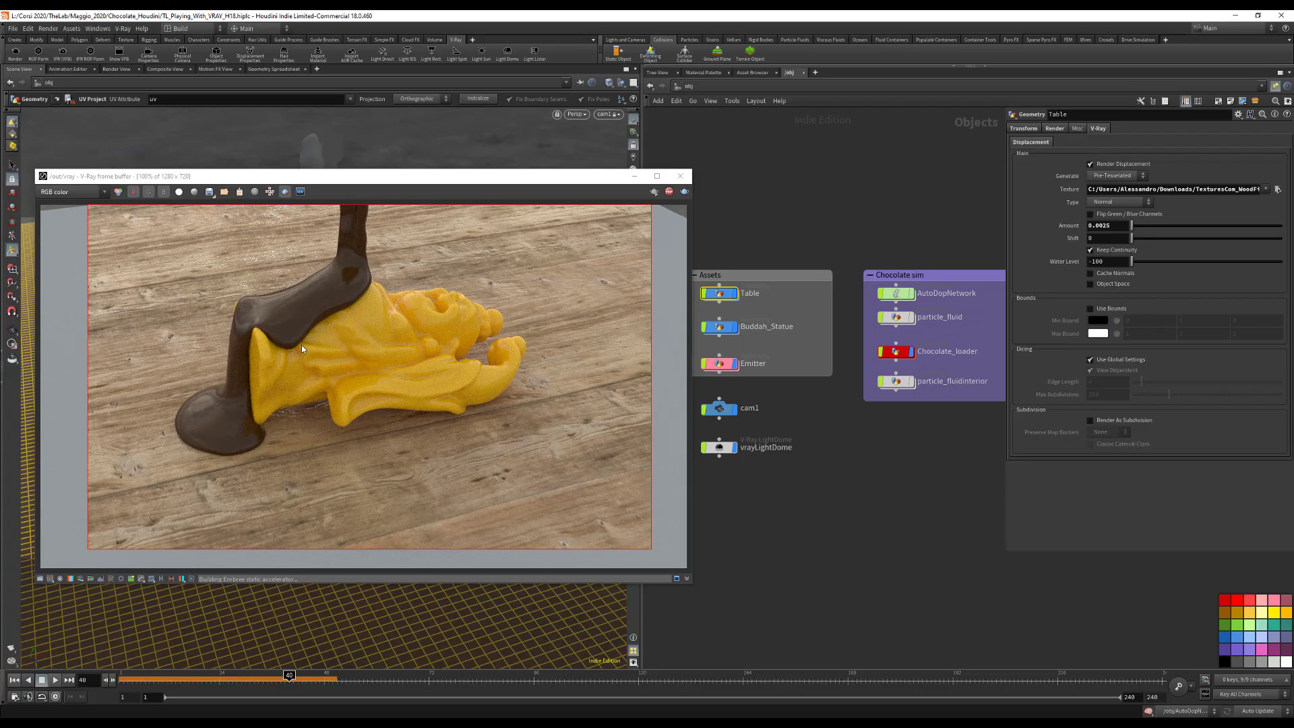
Step: Save the scene and enable depth of field in the V-Ray renderer's camera settings with a Focus Distance of 0.5
key(ctrl+s)
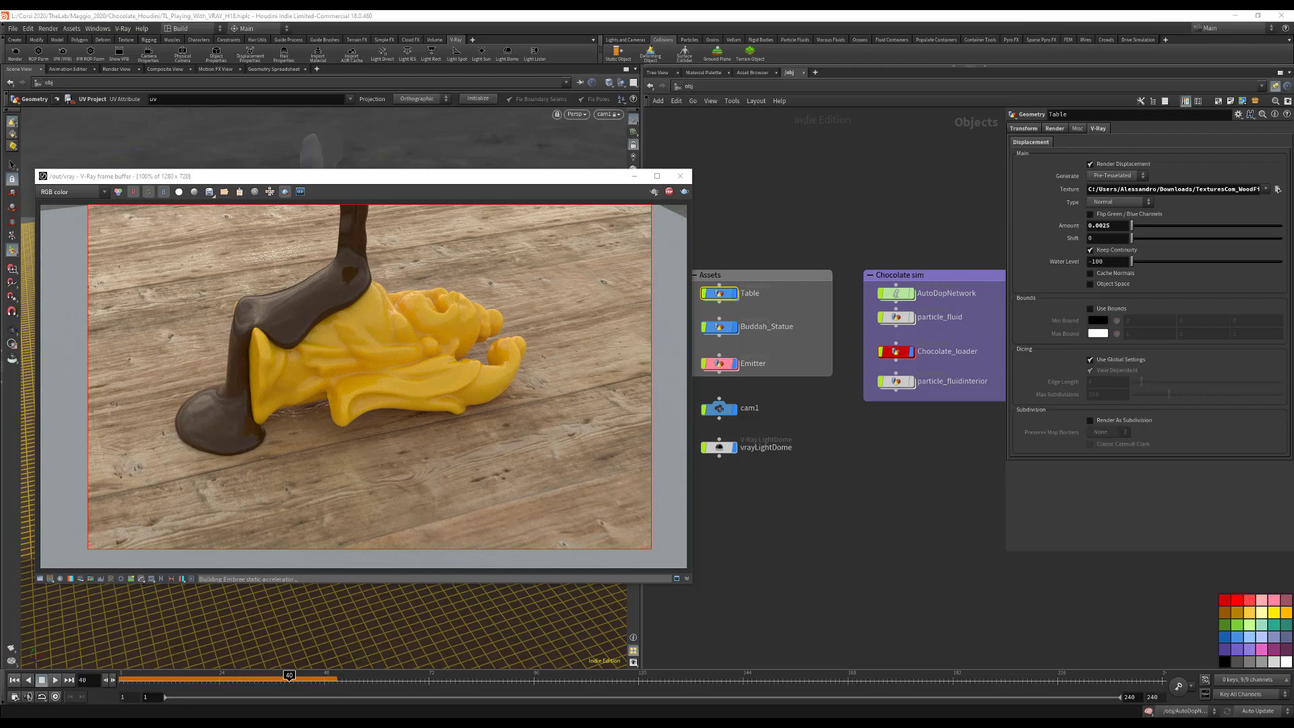
click(685, 88)
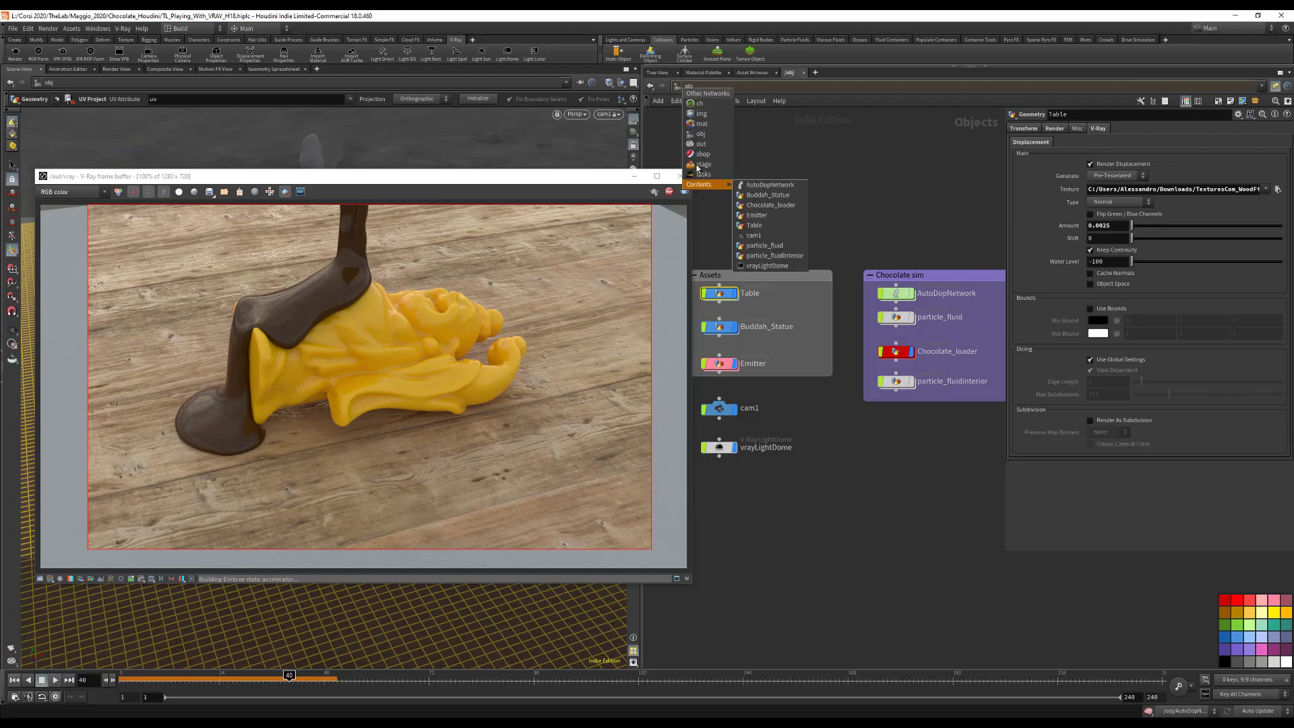
click(694, 144)
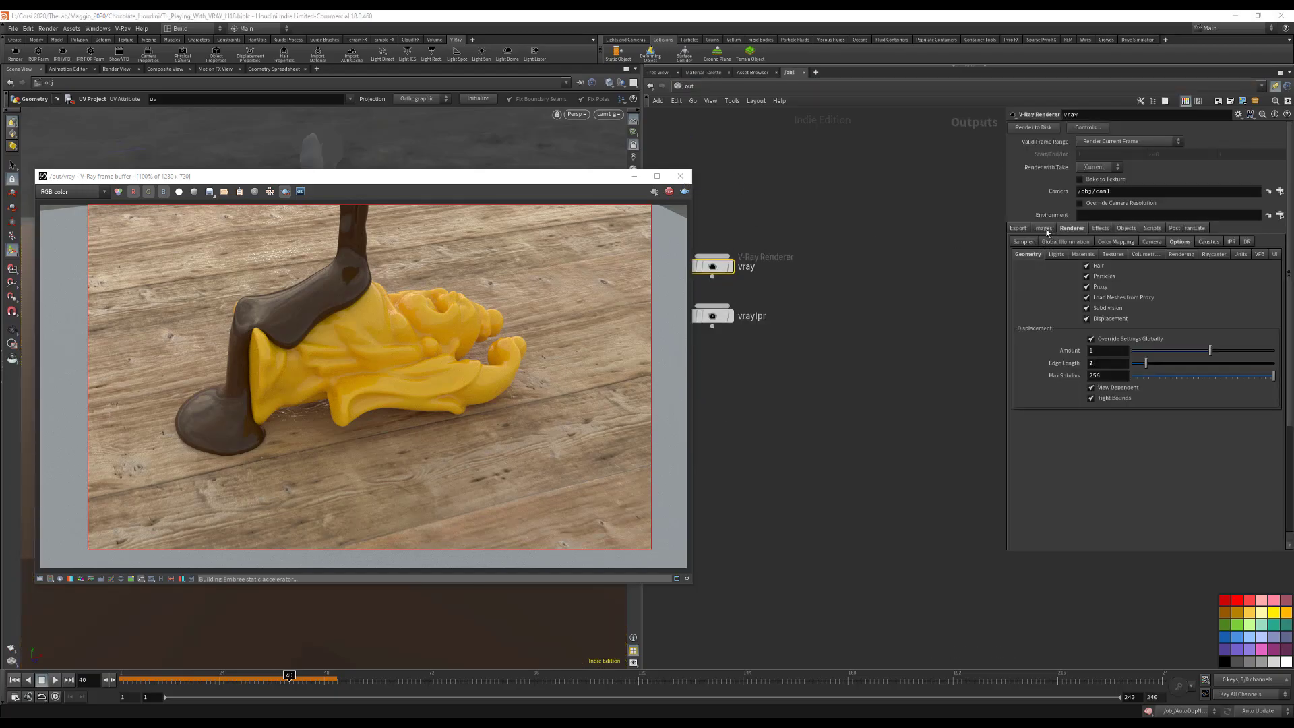
click(1151, 241)
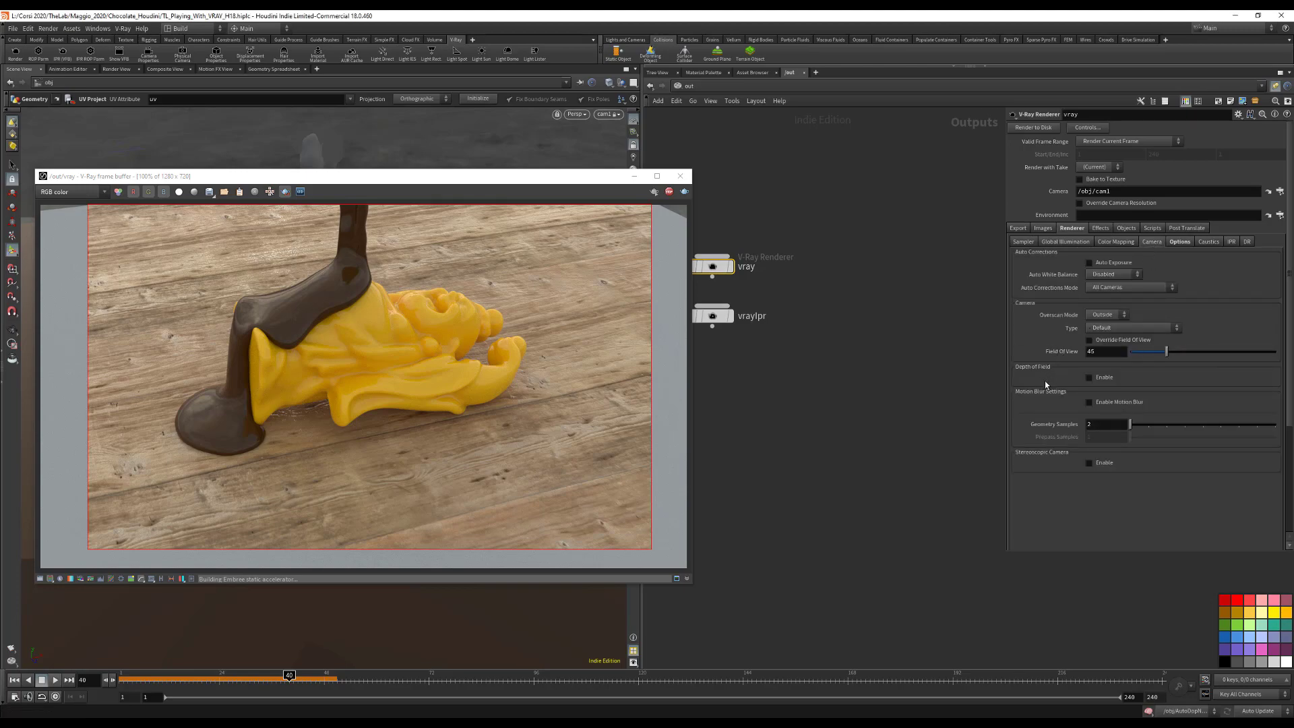
click(1089, 378)
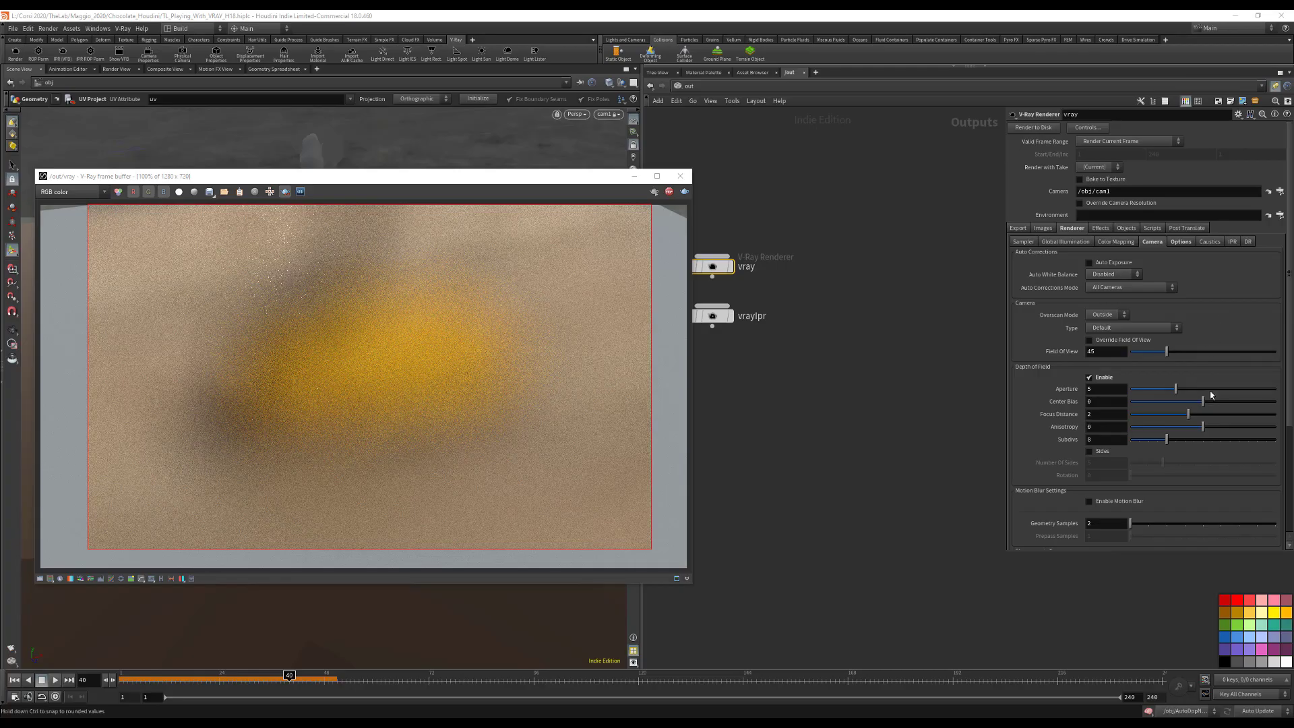
click(1100, 417)
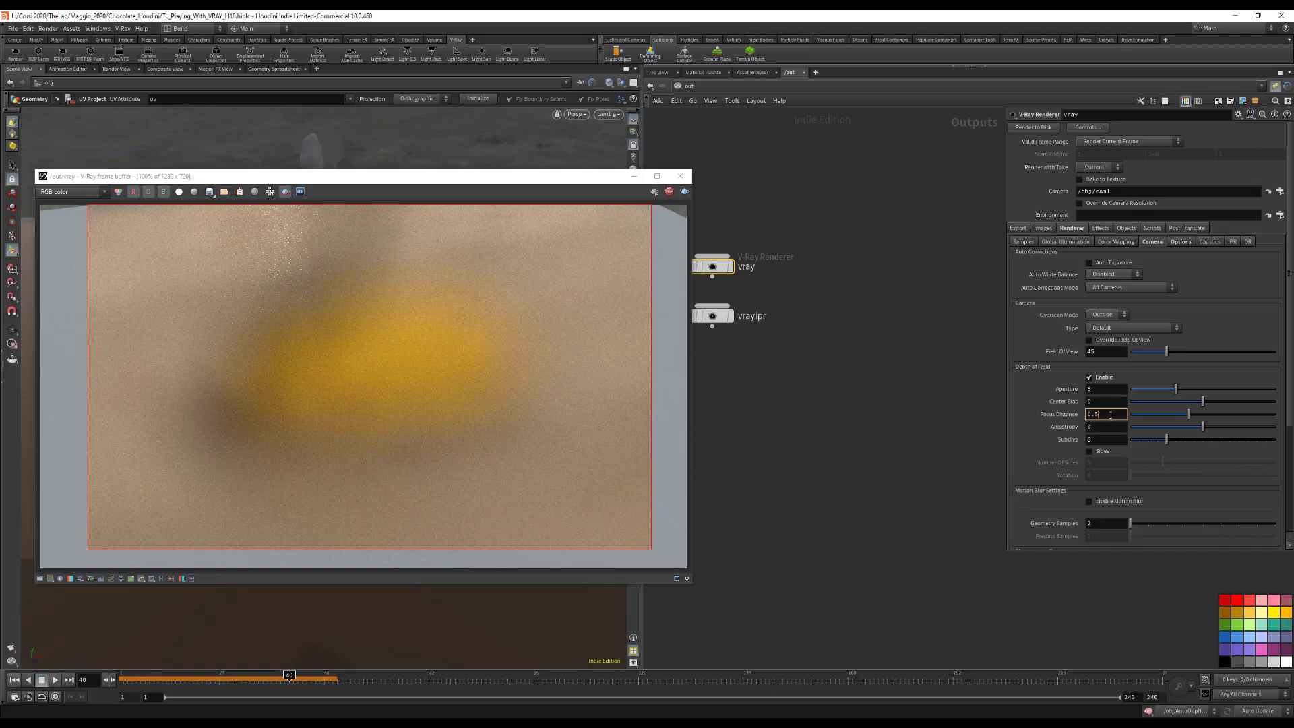
key(Return)
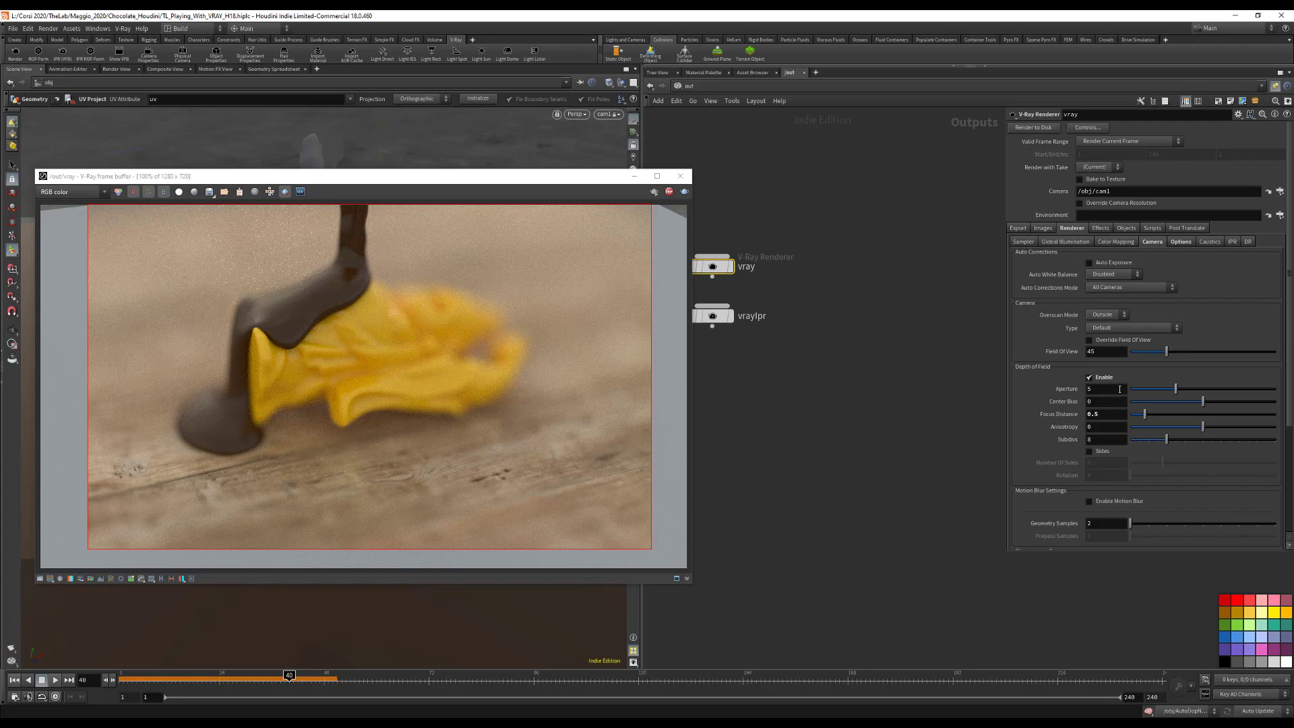
Step: Try depth of field Aperture values of 10 and 1
click(1107, 388)
text(10)
key(Return)
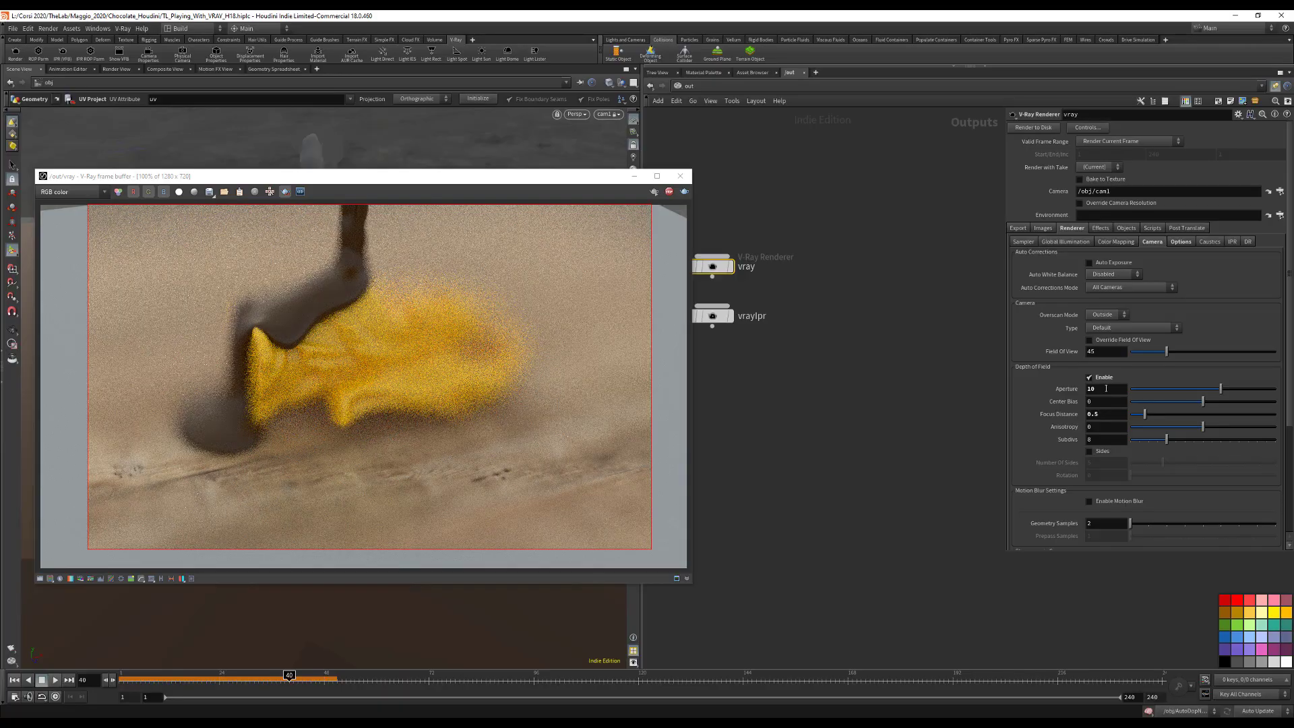
double_click(1105, 388)
text(1)
key(Return)
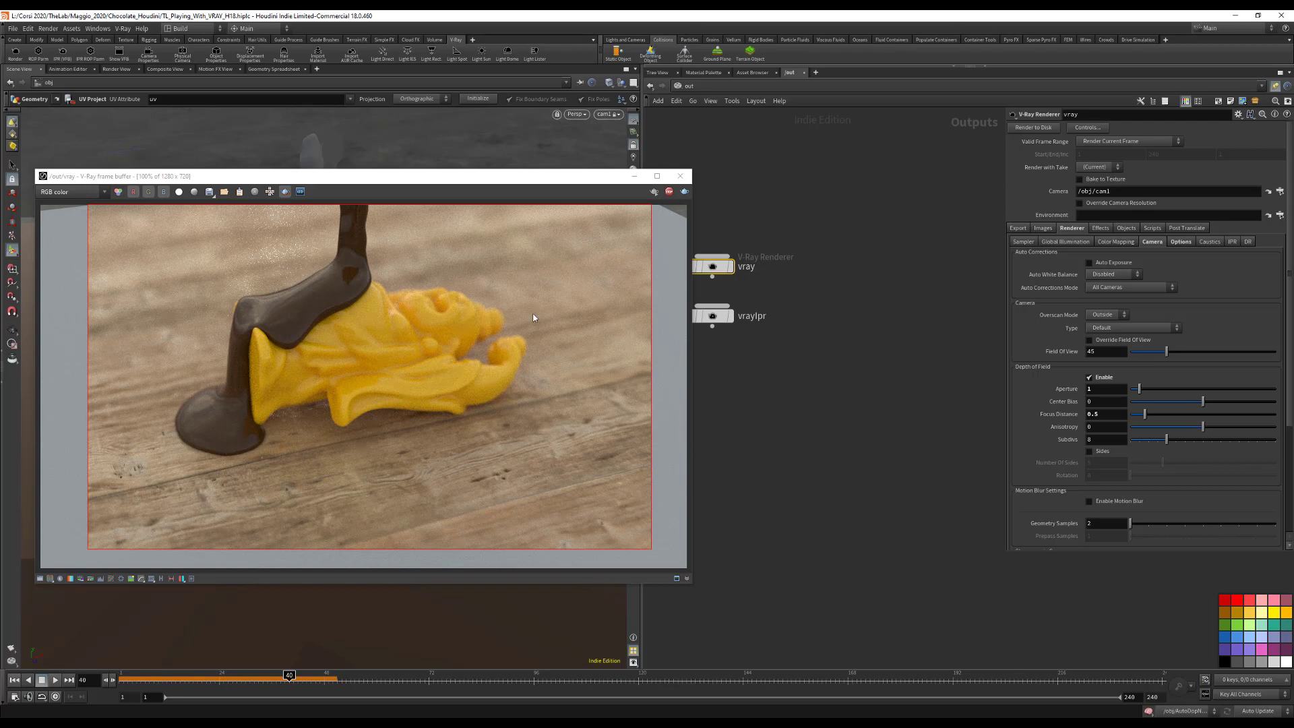
Step: Try a depth of field Aperture of 0.4 and settle on 0.3
click(1099, 387)
text(0.4)
key(Return)
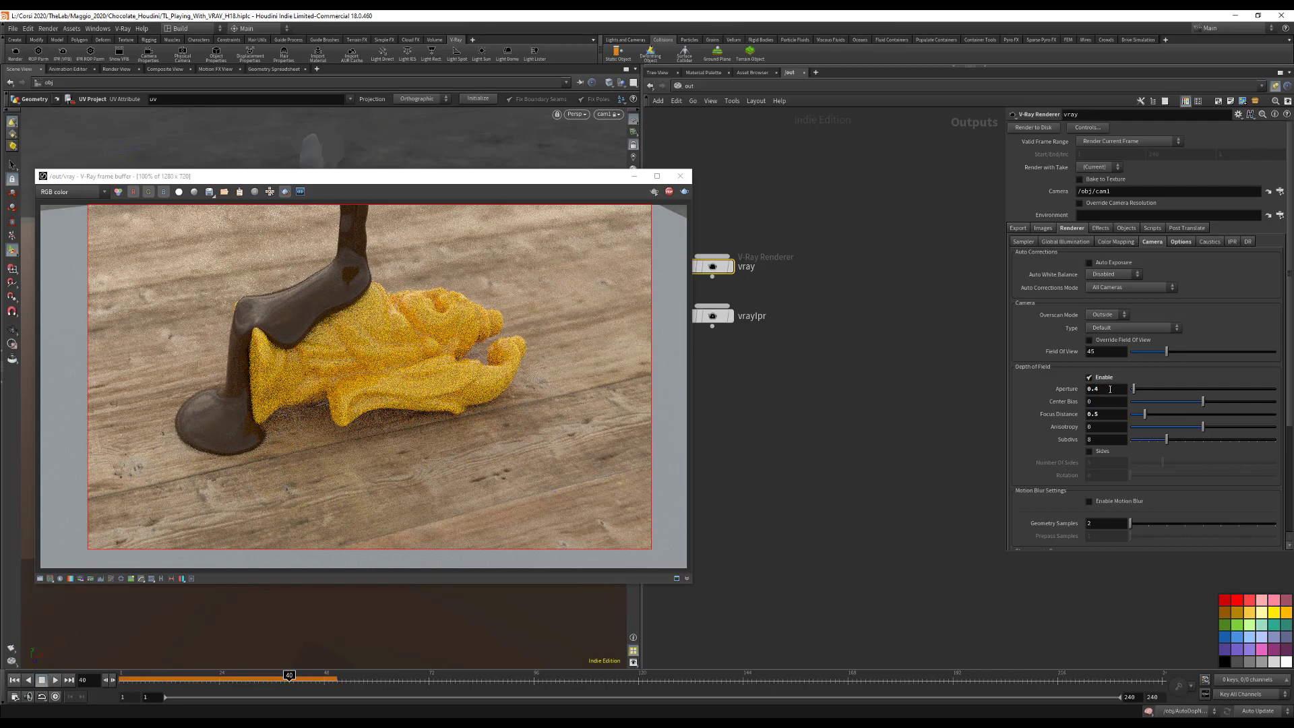
click(1110, 389)
key(BackSpace)
text(3)
key(Return)
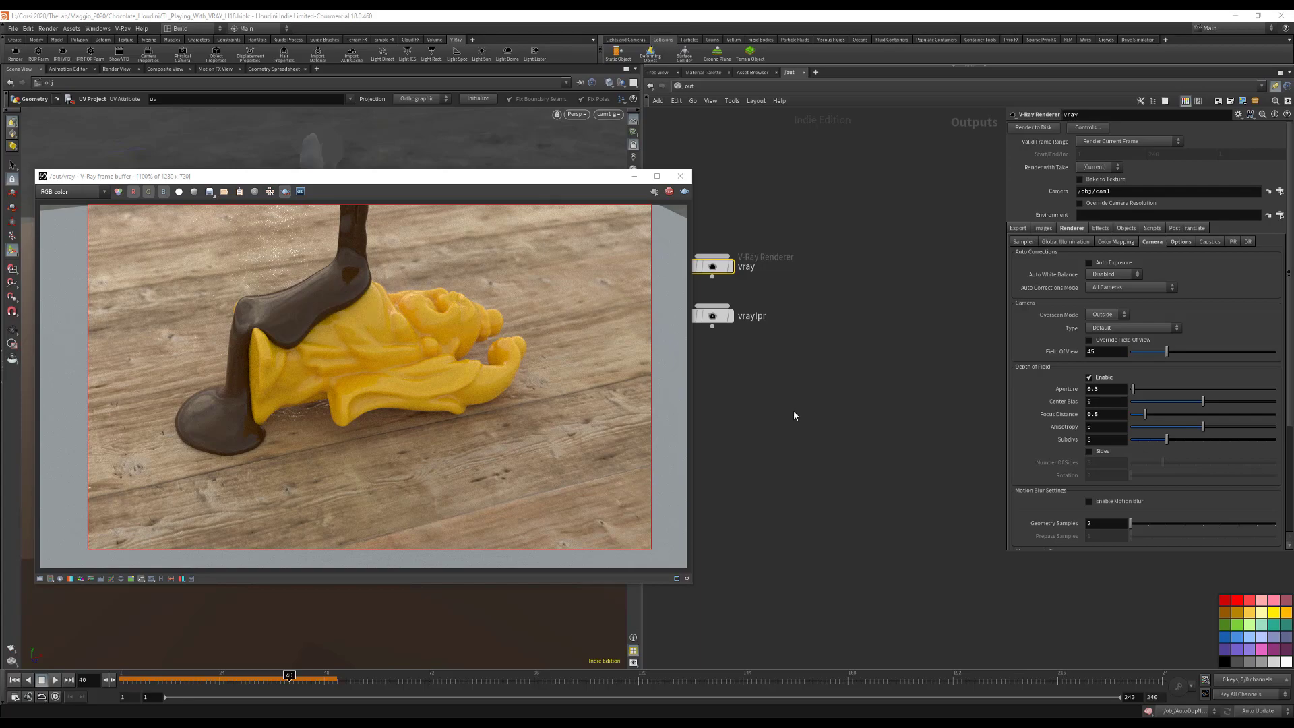
Step: Set the depth of field Subdivs to 32, and switch the Sides option on and back off
click(1095, 440)
text(32)
key(Return)
click(1099, 453)
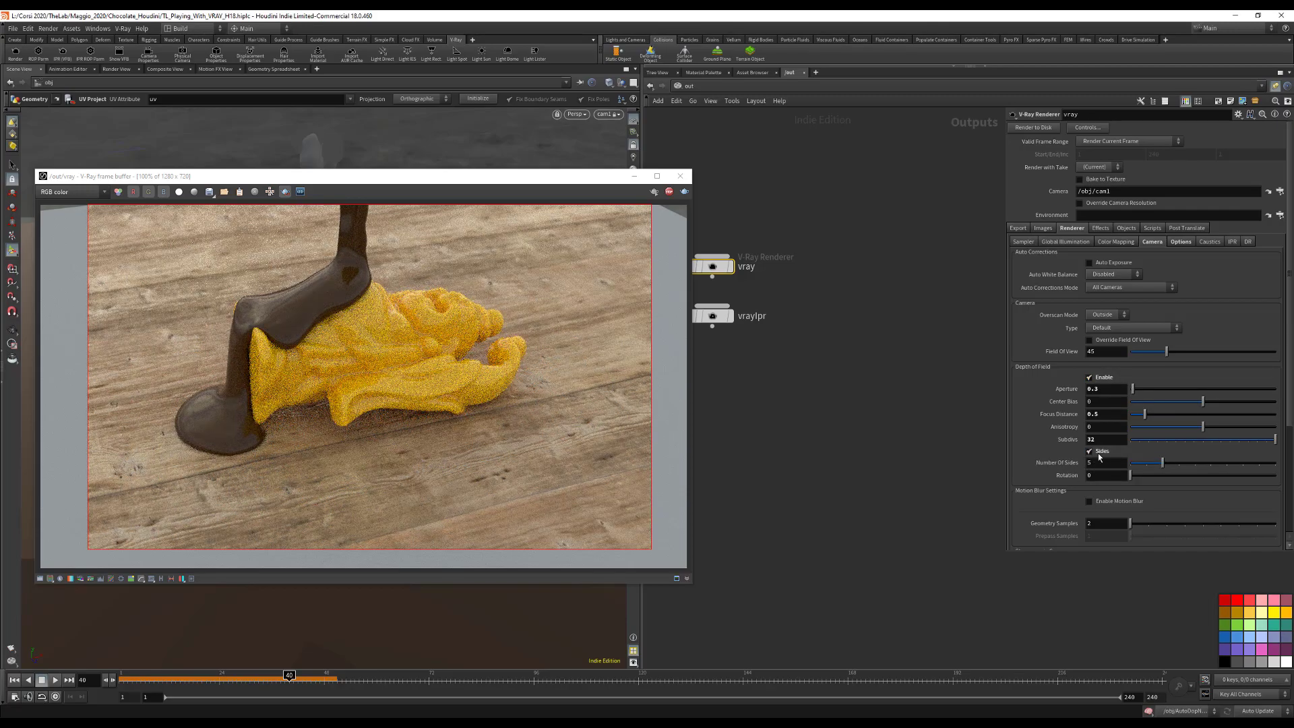
click(1099, 456)
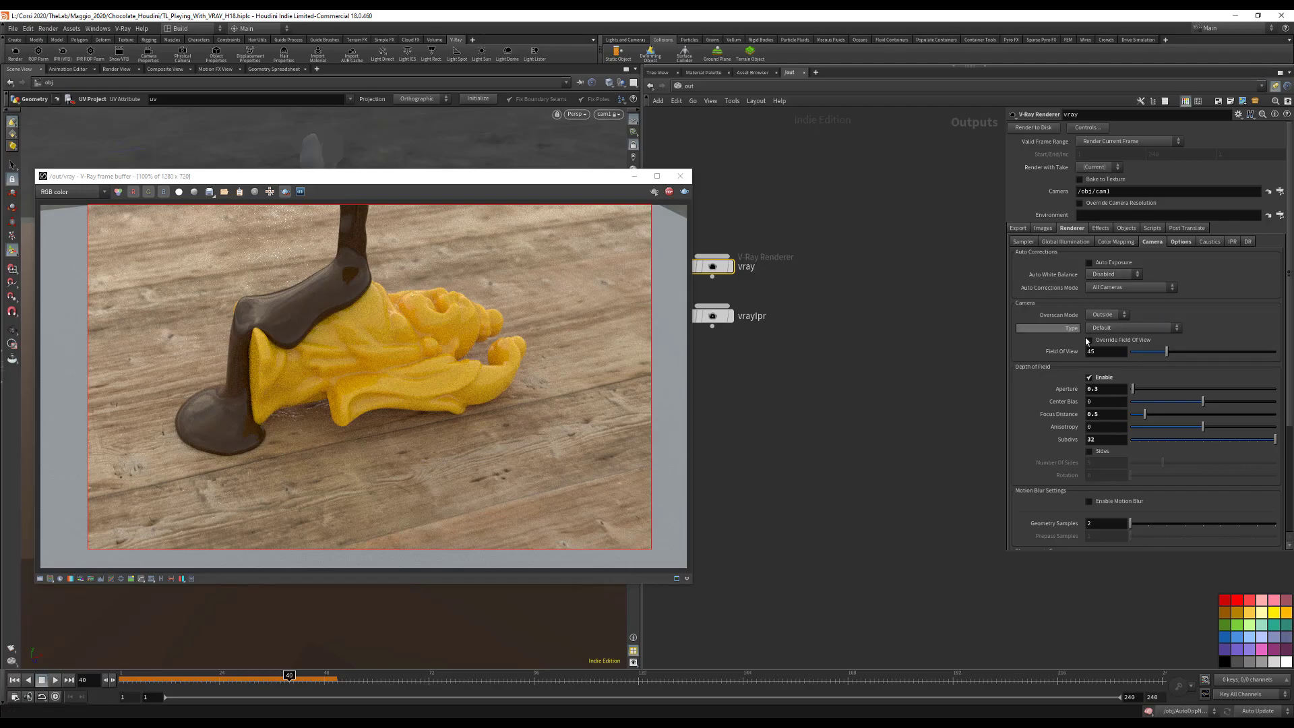
Step: Look through the renderer's global illumination and other settings, and set the image sampler Type to Bucket
click(1181, 242)
click(1057, 243)
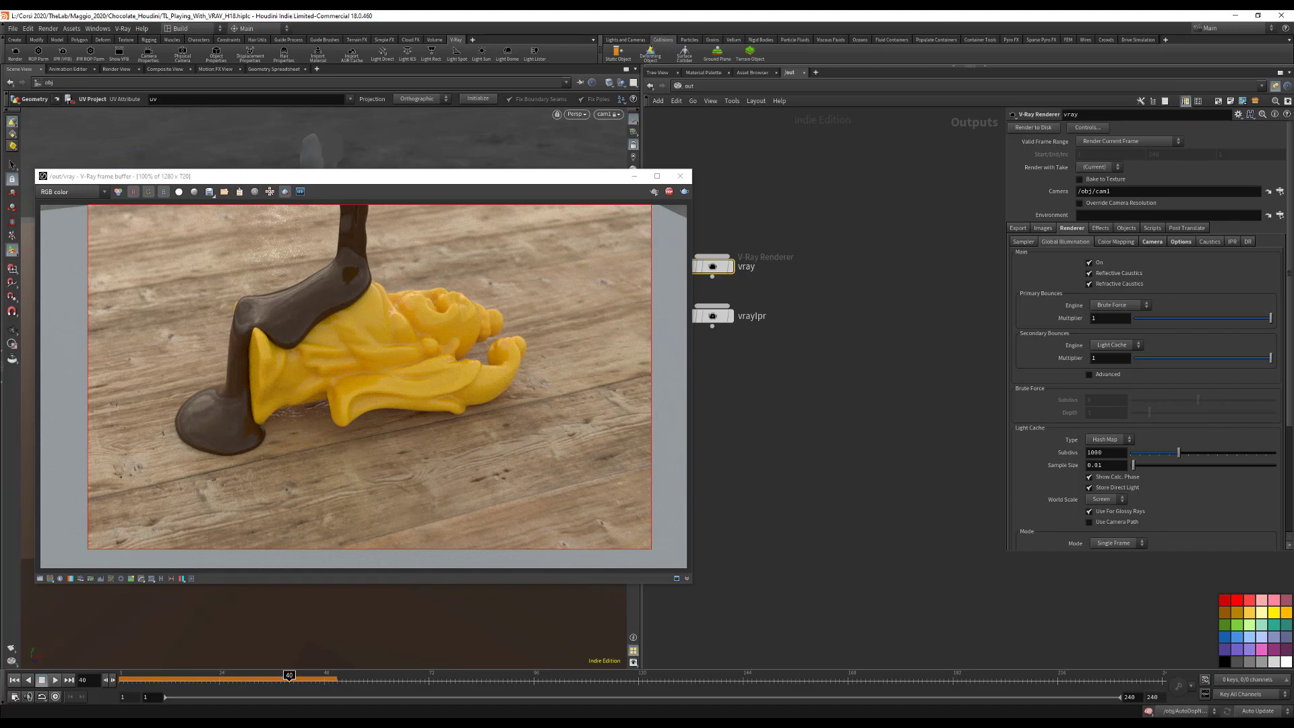
click(1232, 241)
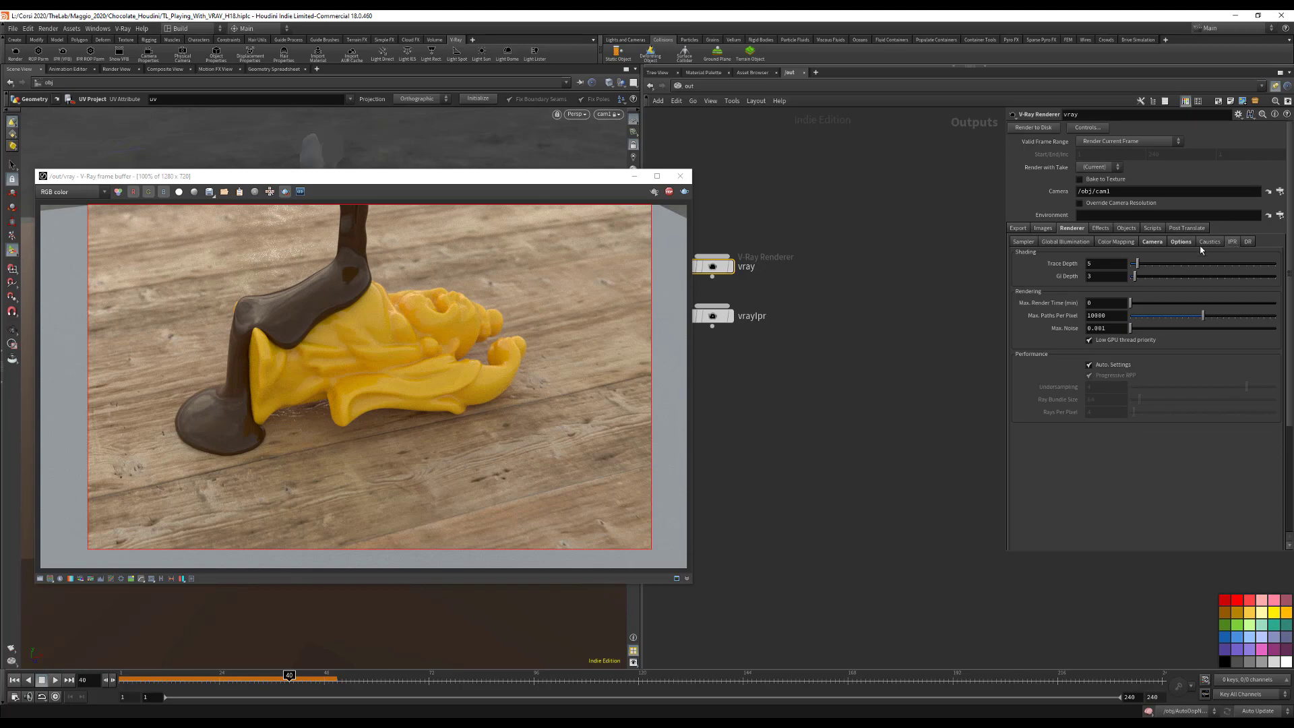
click(1051, 240)
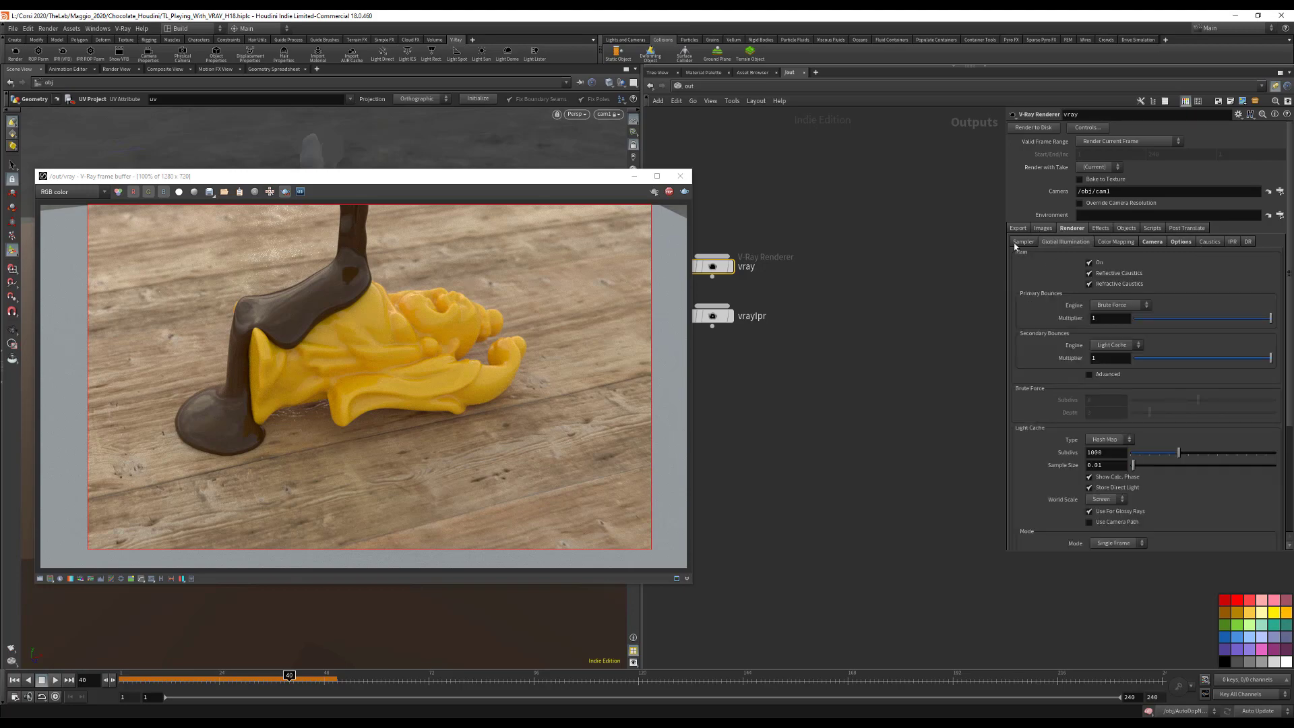
click(1022, 242)
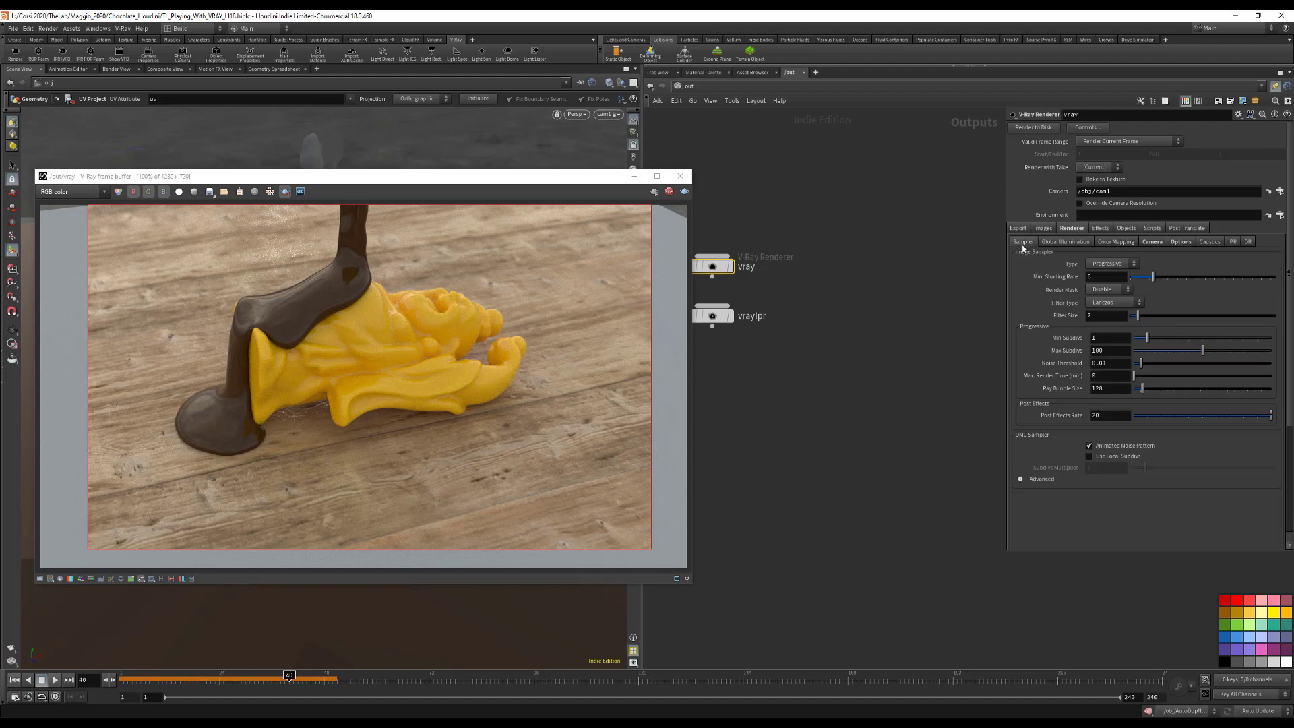
click(1111, 267)
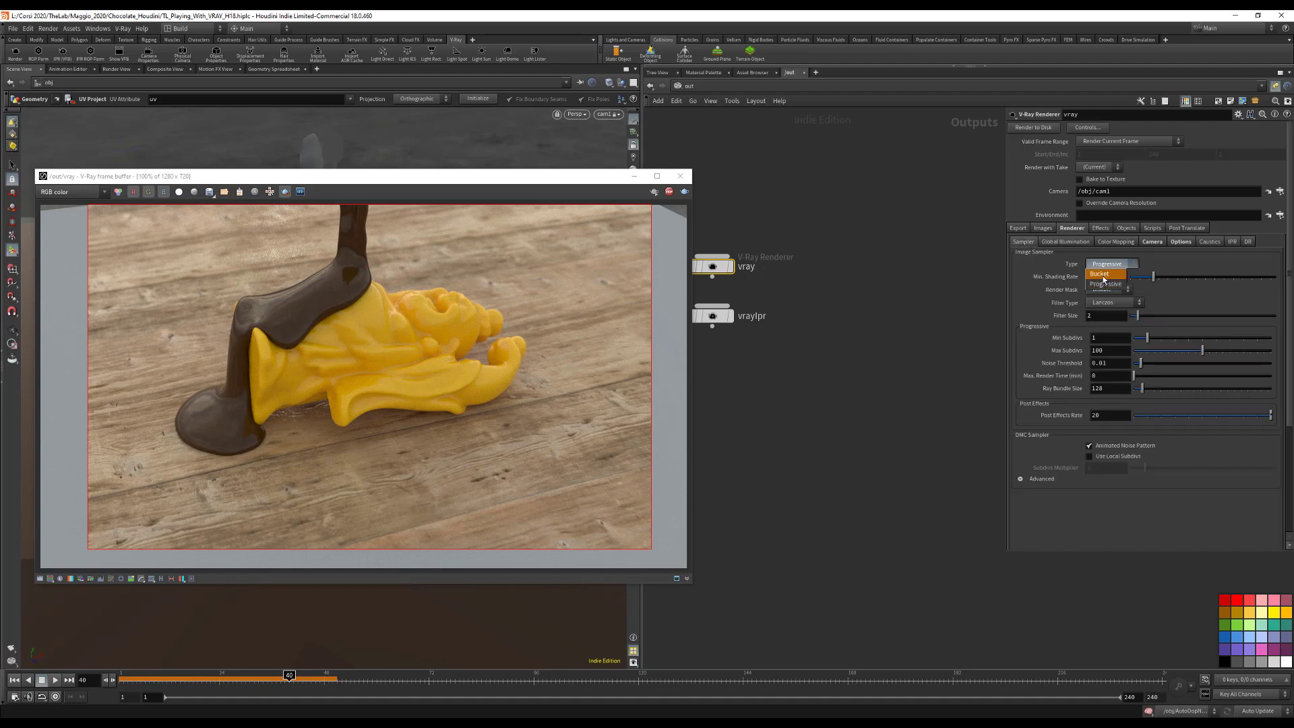
click(1108, 276)
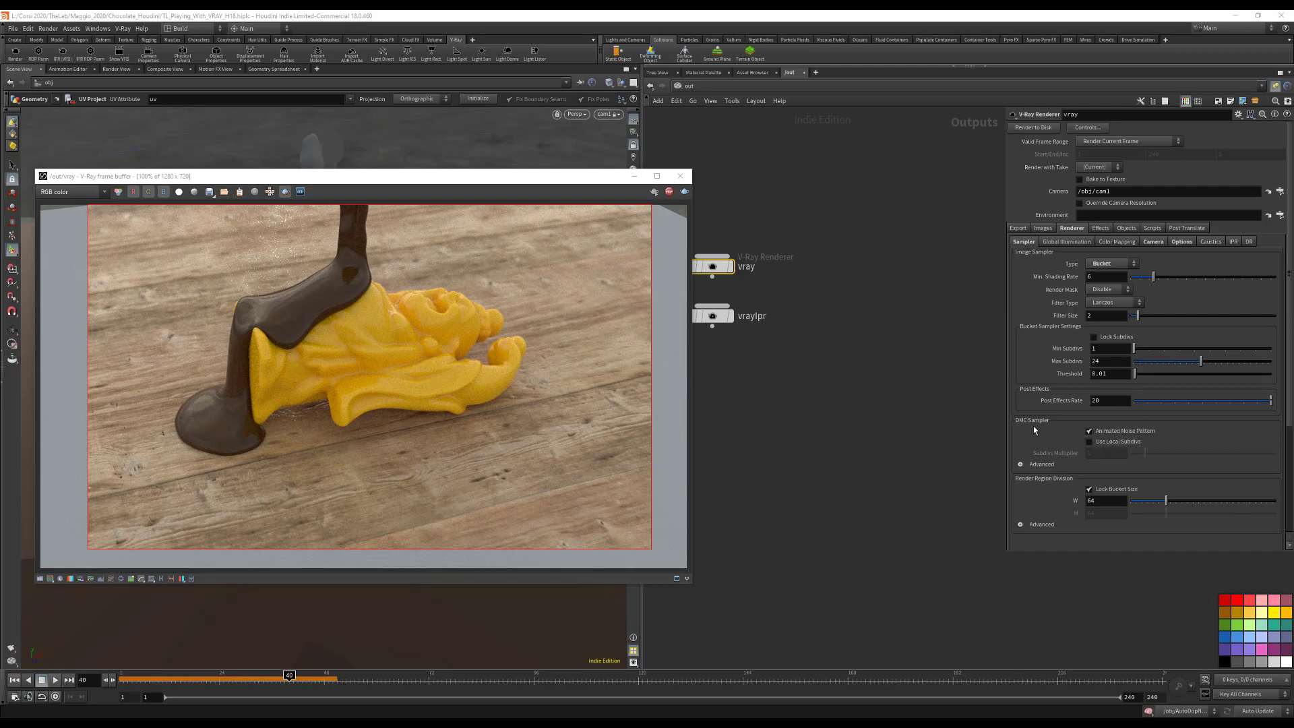
Step: Enable Use Local Subdivs for the DMC sampler and reveal the advanced render region division options
click(1089, 442)
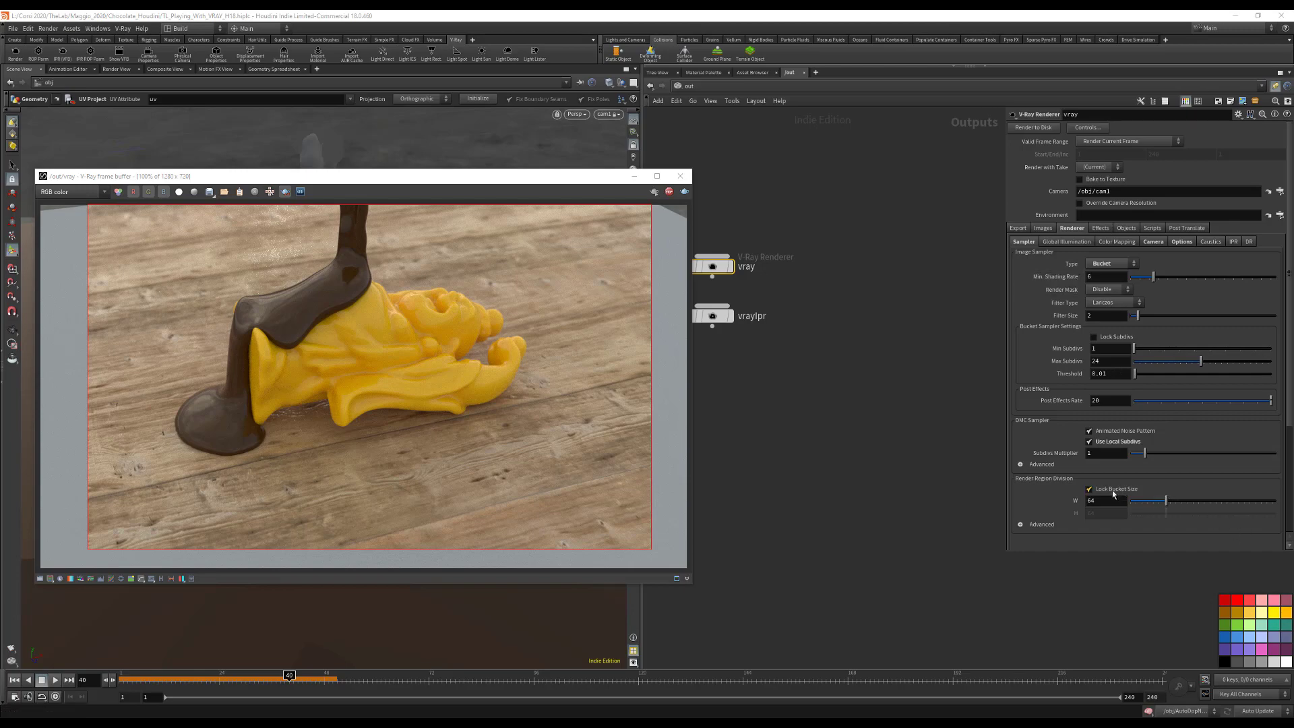
click(1020, 524)
scroll(1053, 504, down, 2)
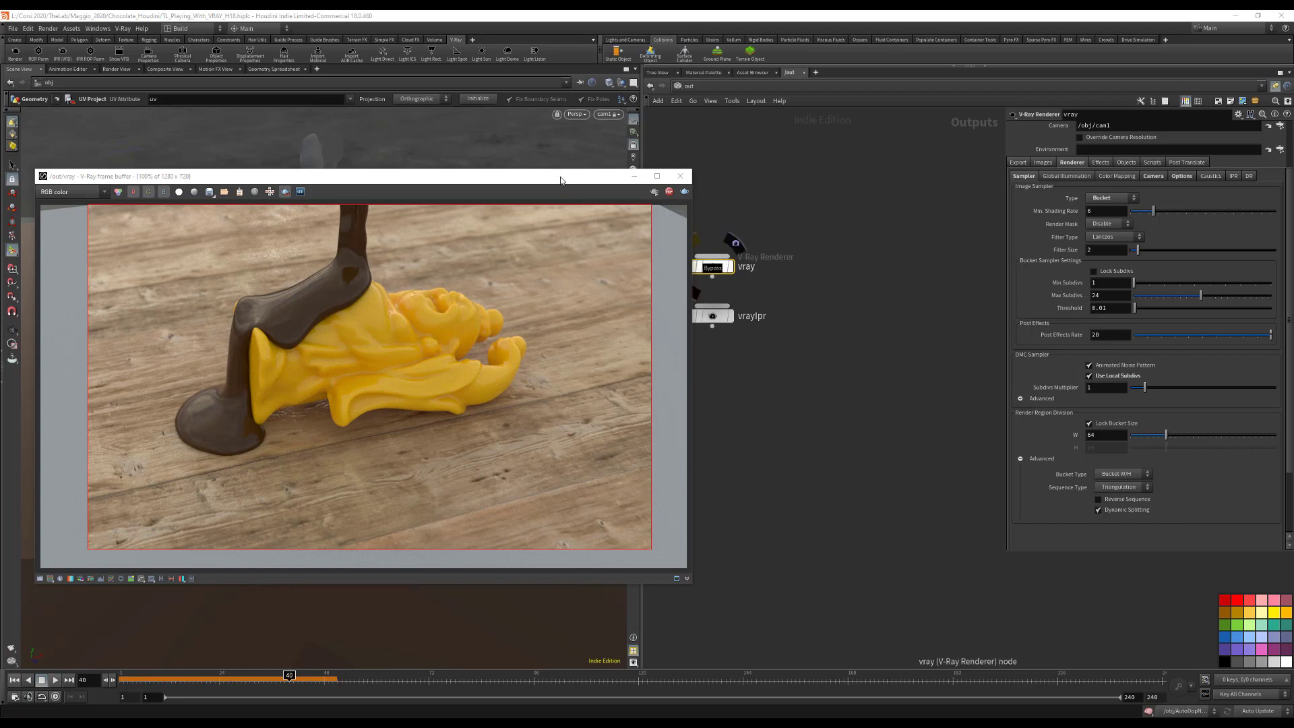
Step: Turn off region rendering in the V-Ray frame buffer and render the current frame
drag(560, 180, 594, 148)
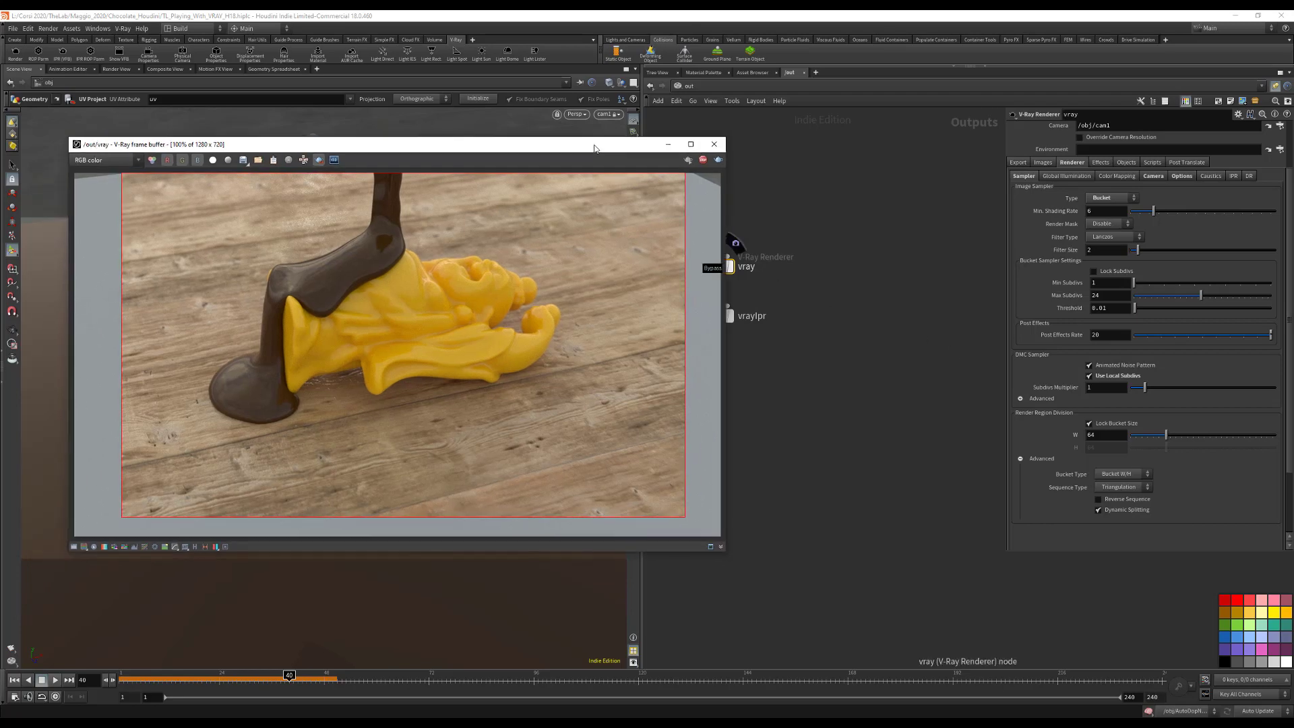
click(319, 160)
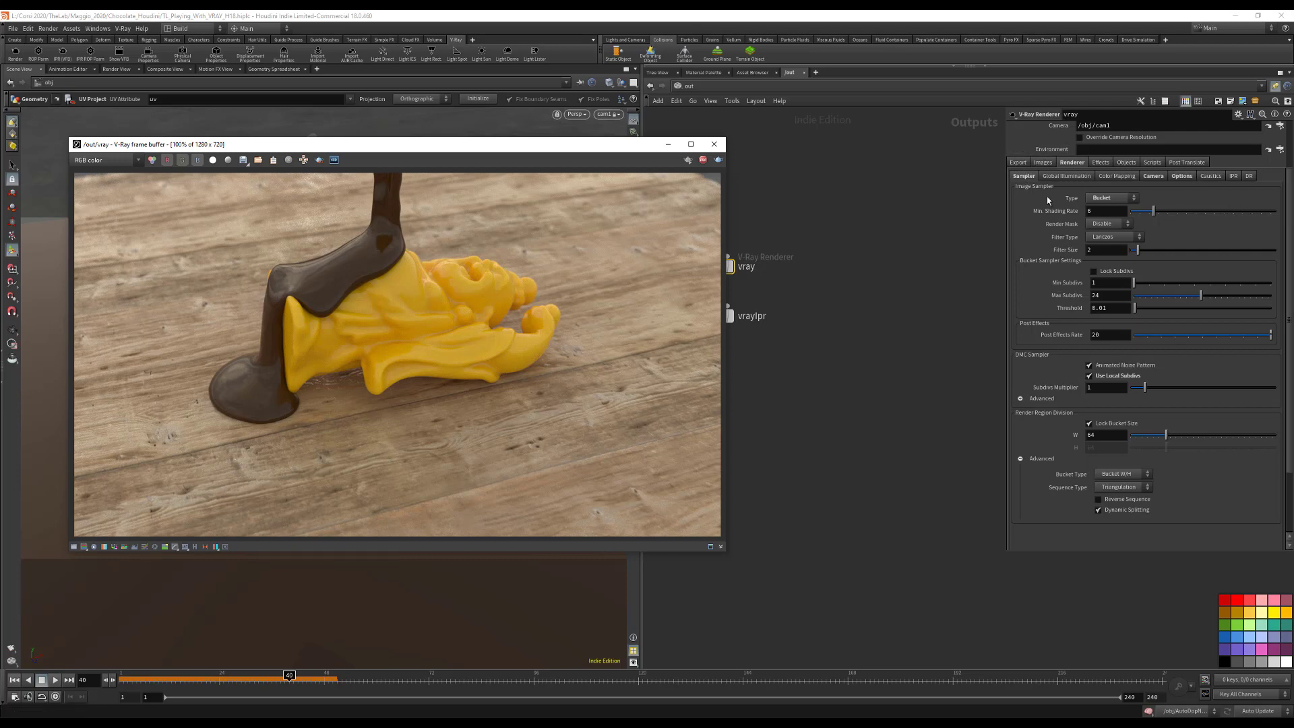
scroll(1046, 196, up, 3)
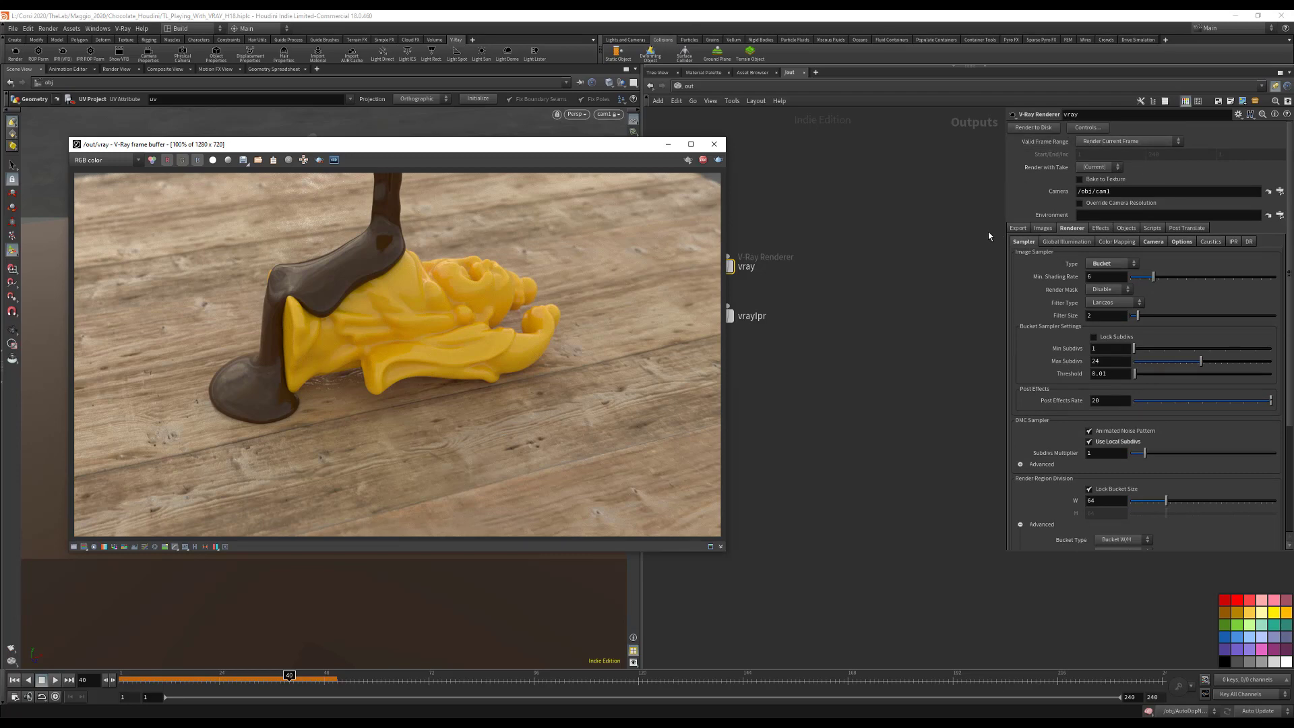
click(1030, 129)
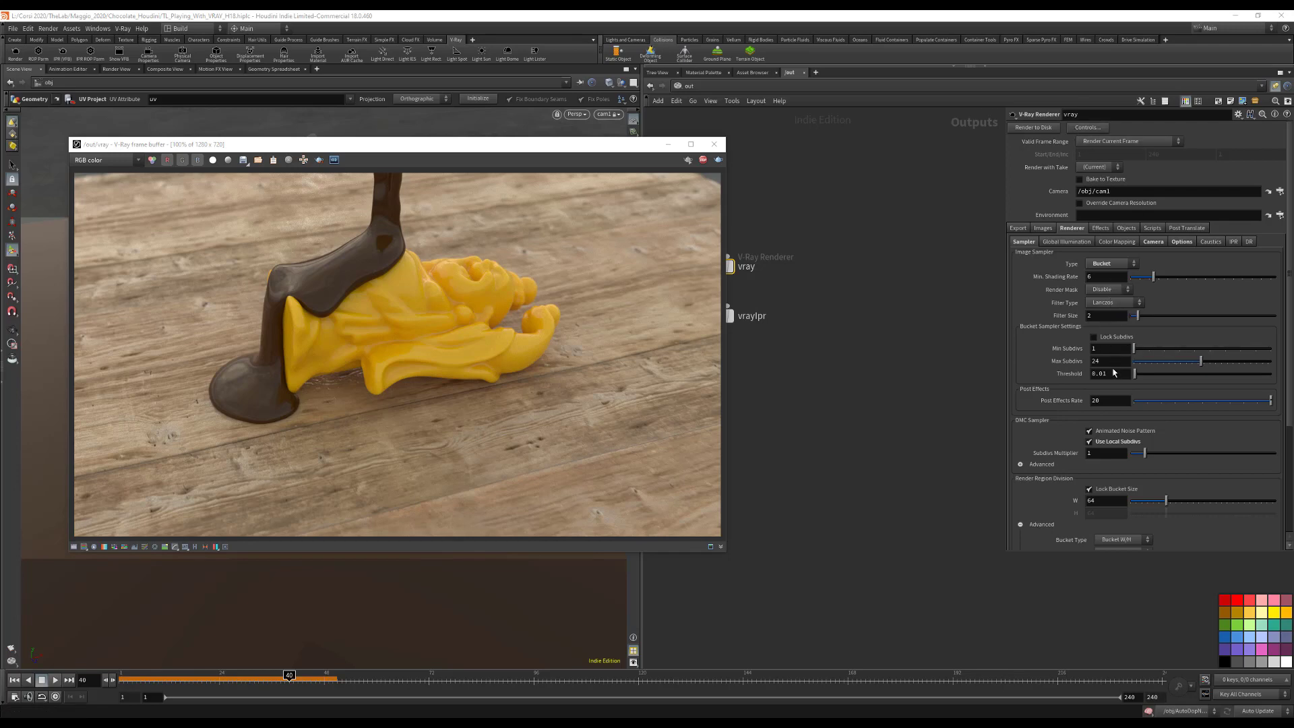
Step: Mark a render region over the statue, set the bucket sampler Threshold to 0.2 and render again
click(319, 159)
drag(280, 275, 519, 435)
click(1114, 374)
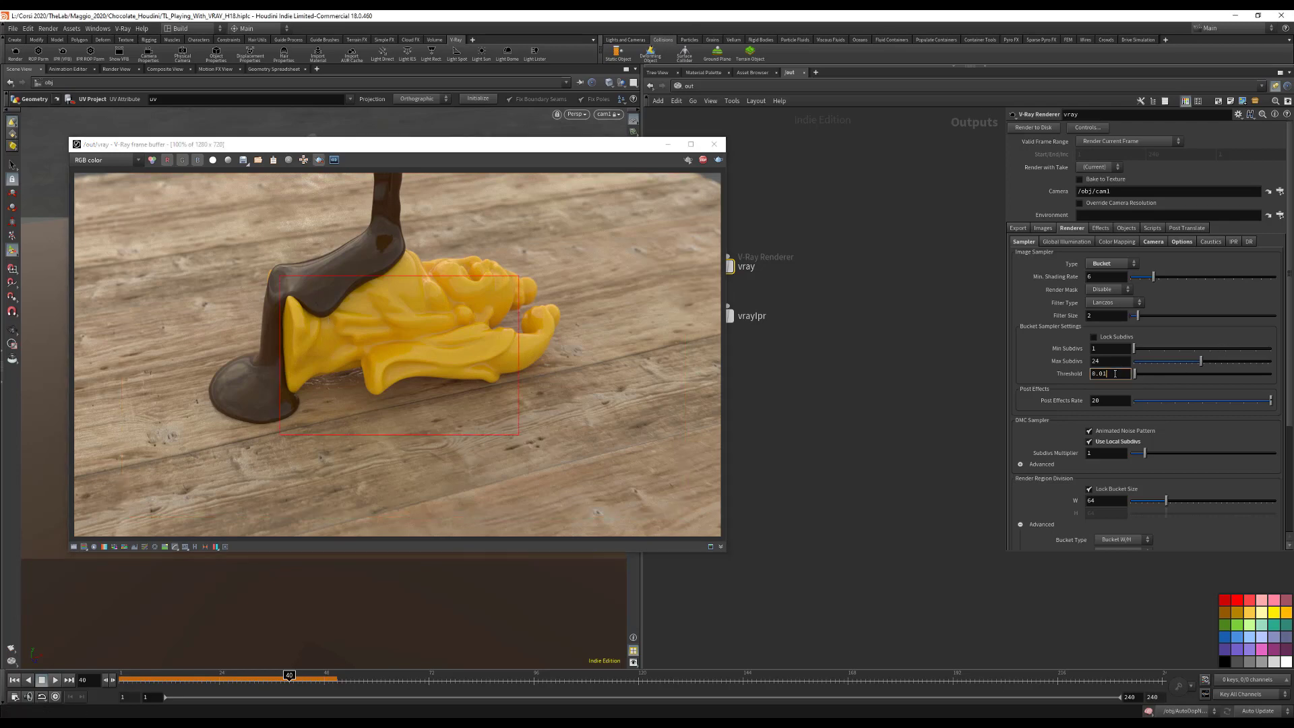
key(Return)
click(1027, 129)
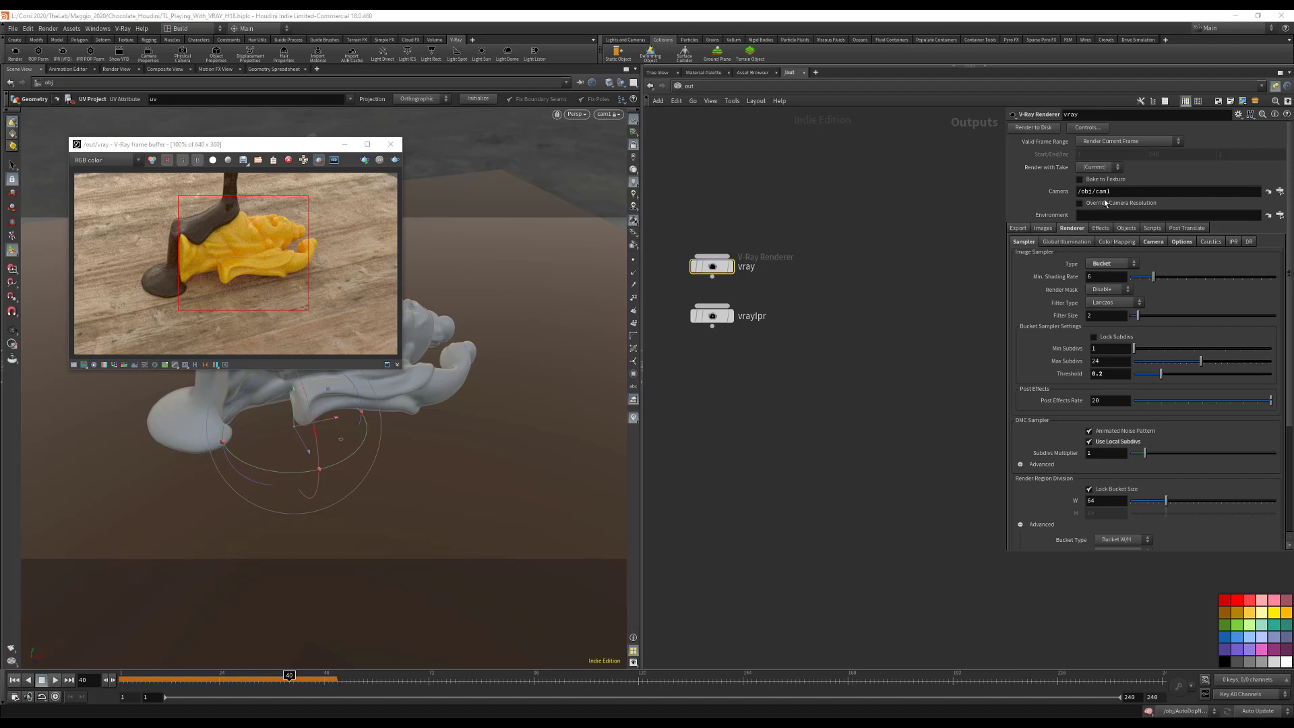
Step: Override the camera resolution with the User Specified Resolution of 1280 x 720 and render the frame
click(1085, 204)
click(1109, 216)
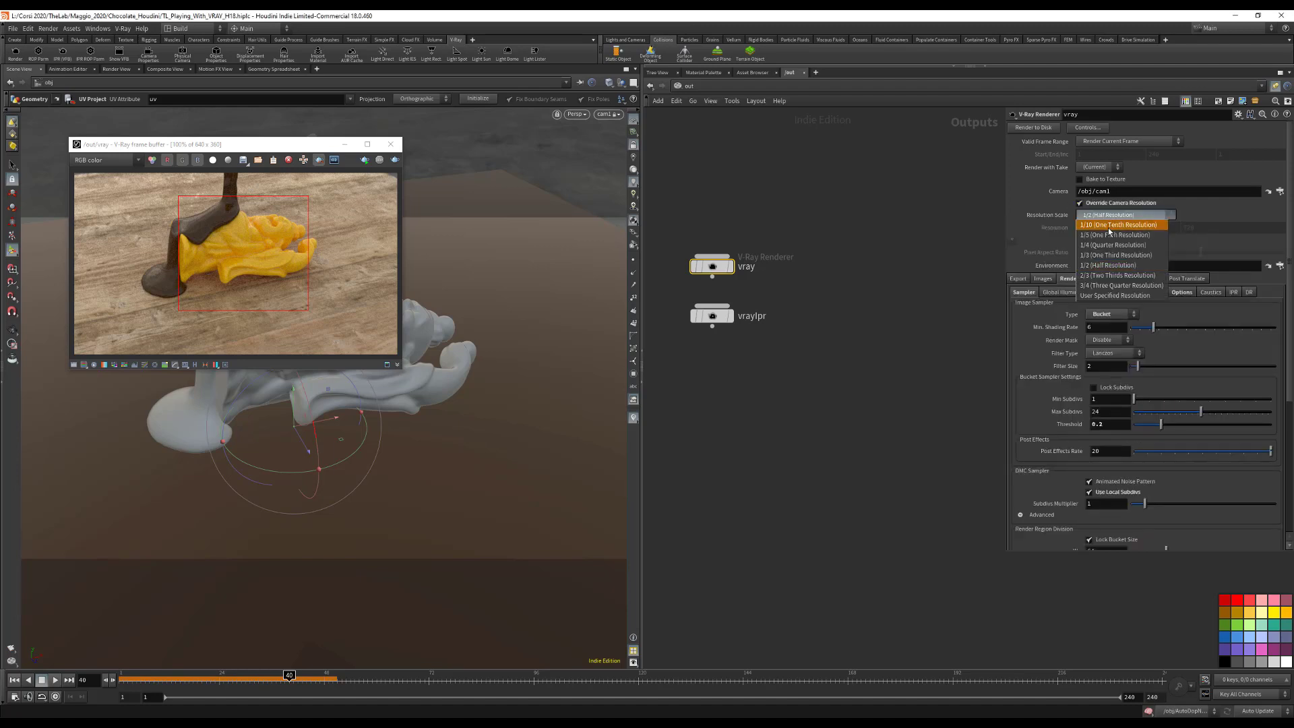
click(1115, 296)
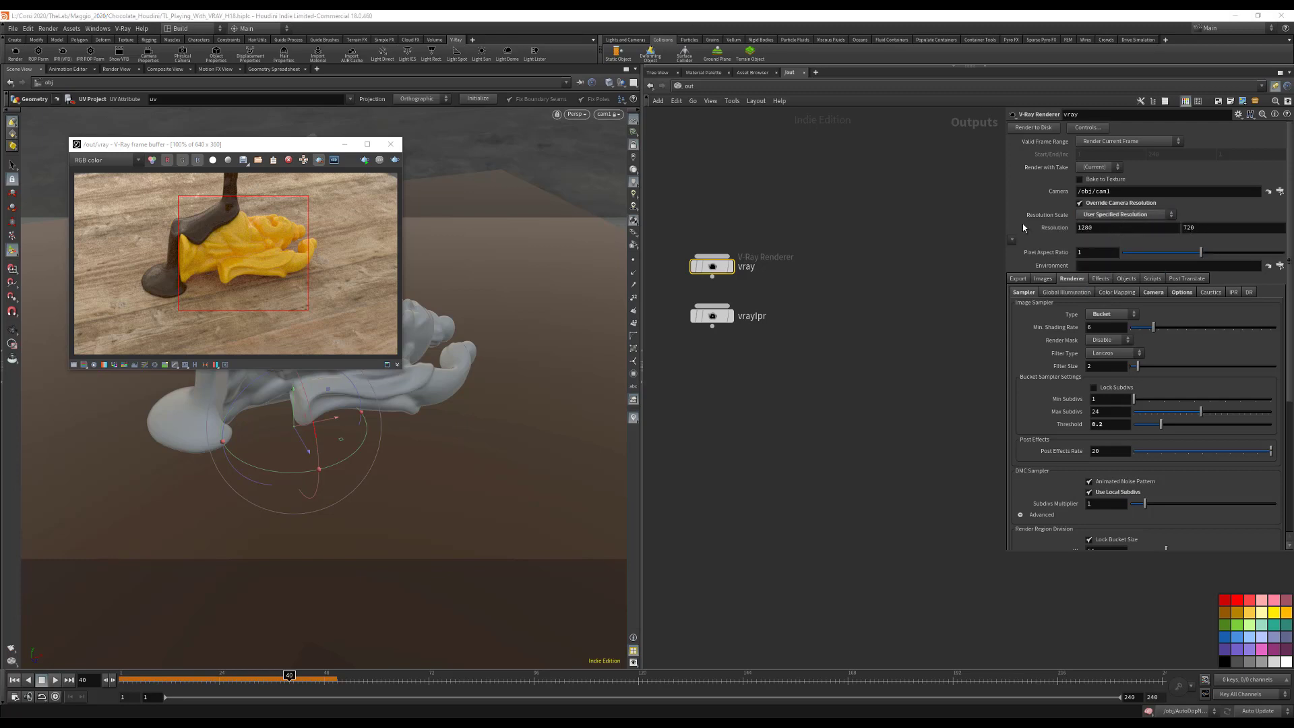
click(1037, 128)
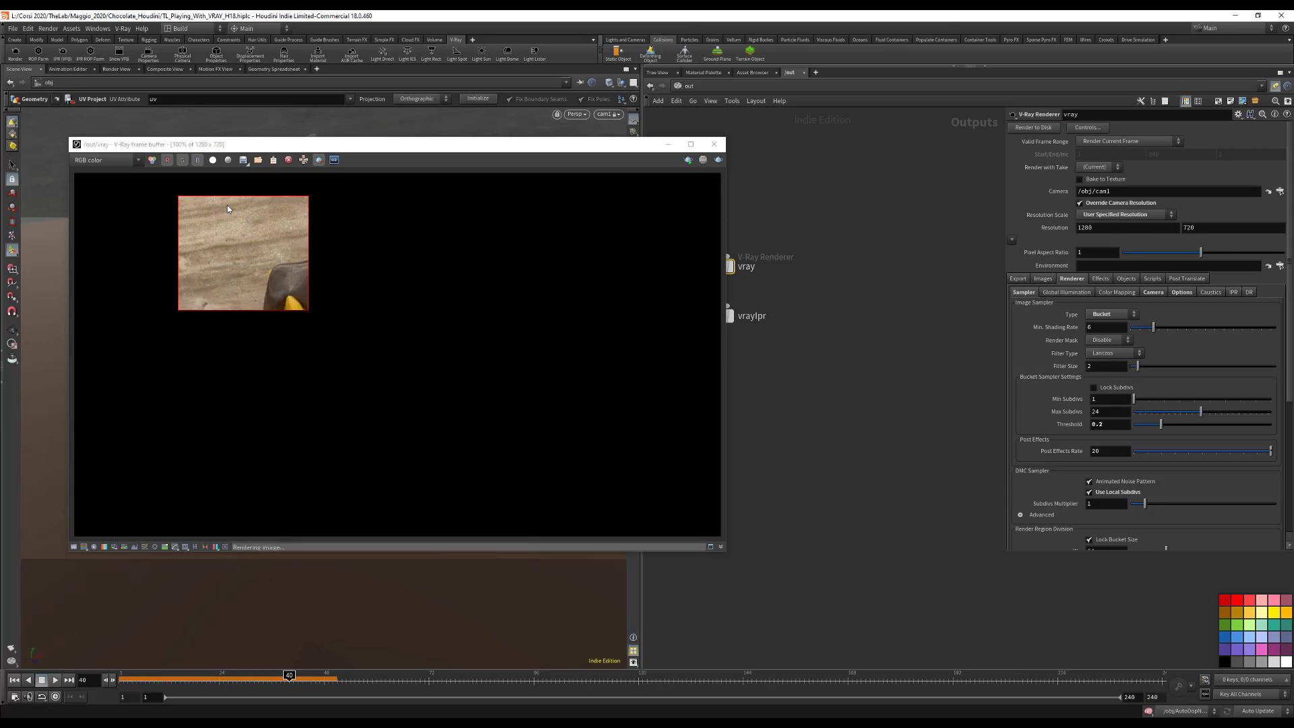
Step: Redraw a larger render region over the statue and chocolate, render it, and reposition the frame buffer window
drag(219, 201, 536, 455)
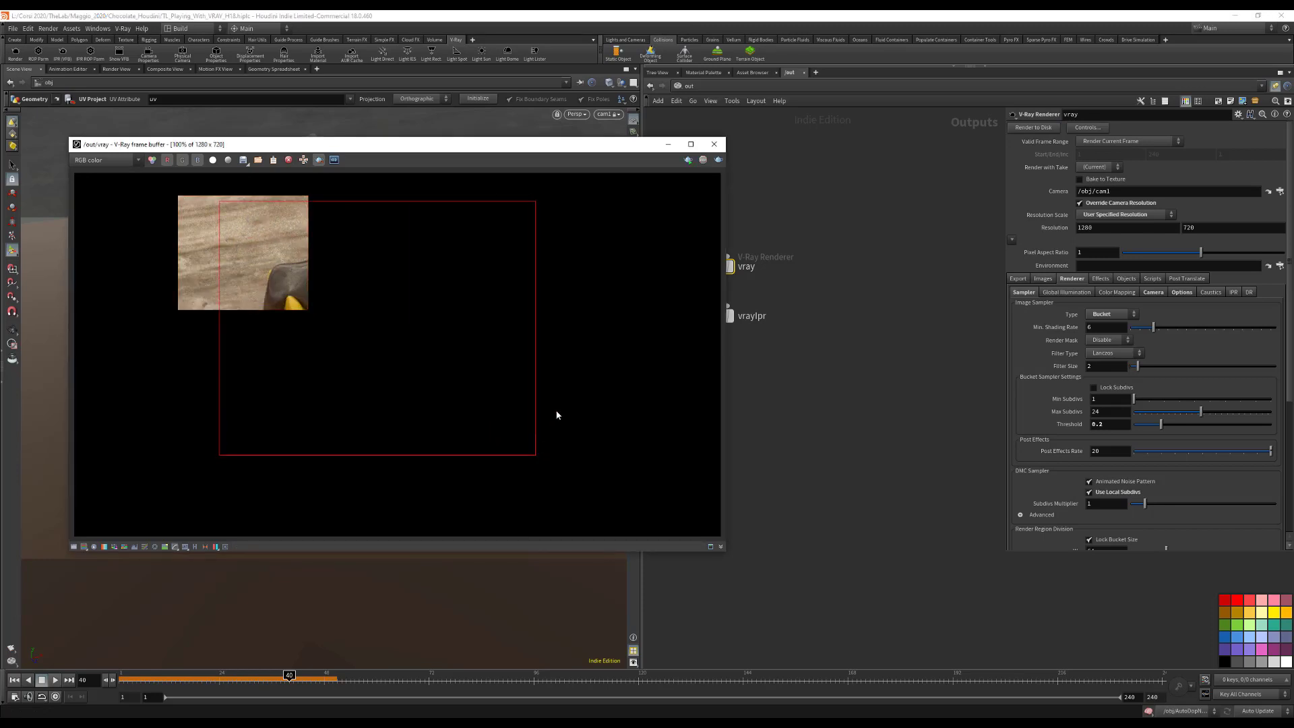
click(1055, 128)
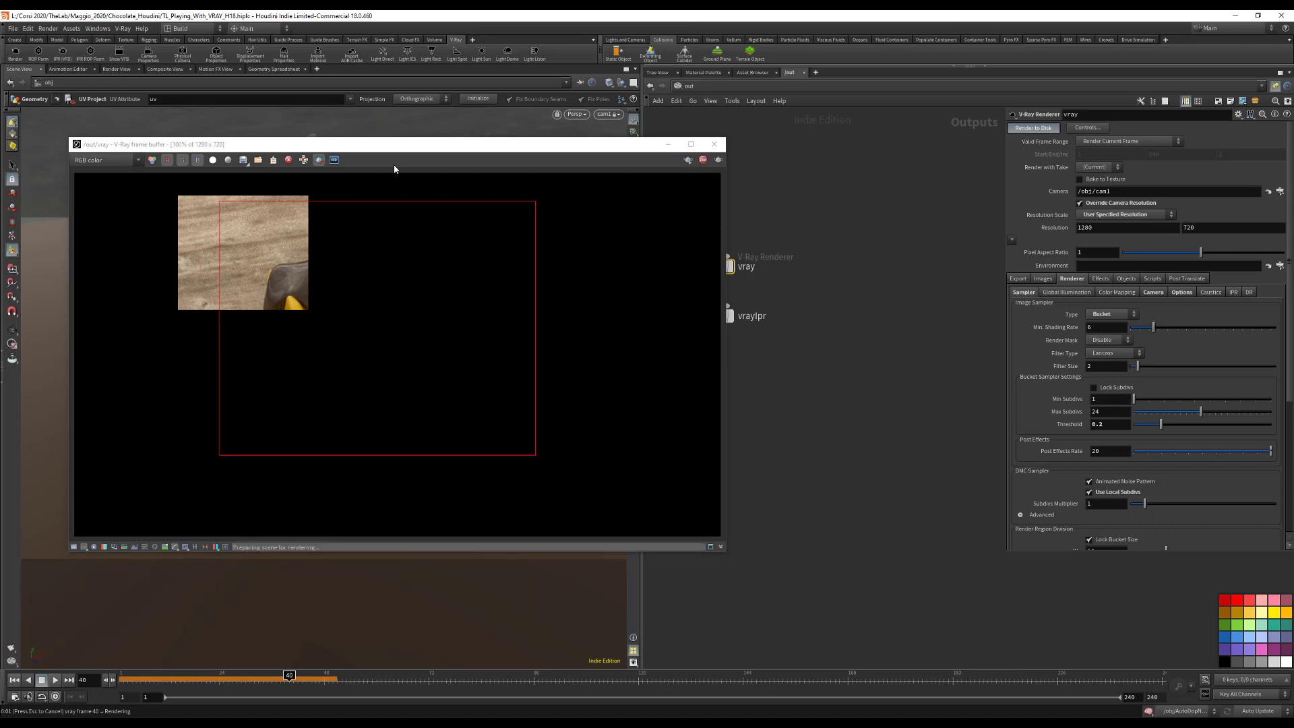
drag(404, 149, 530, 146)
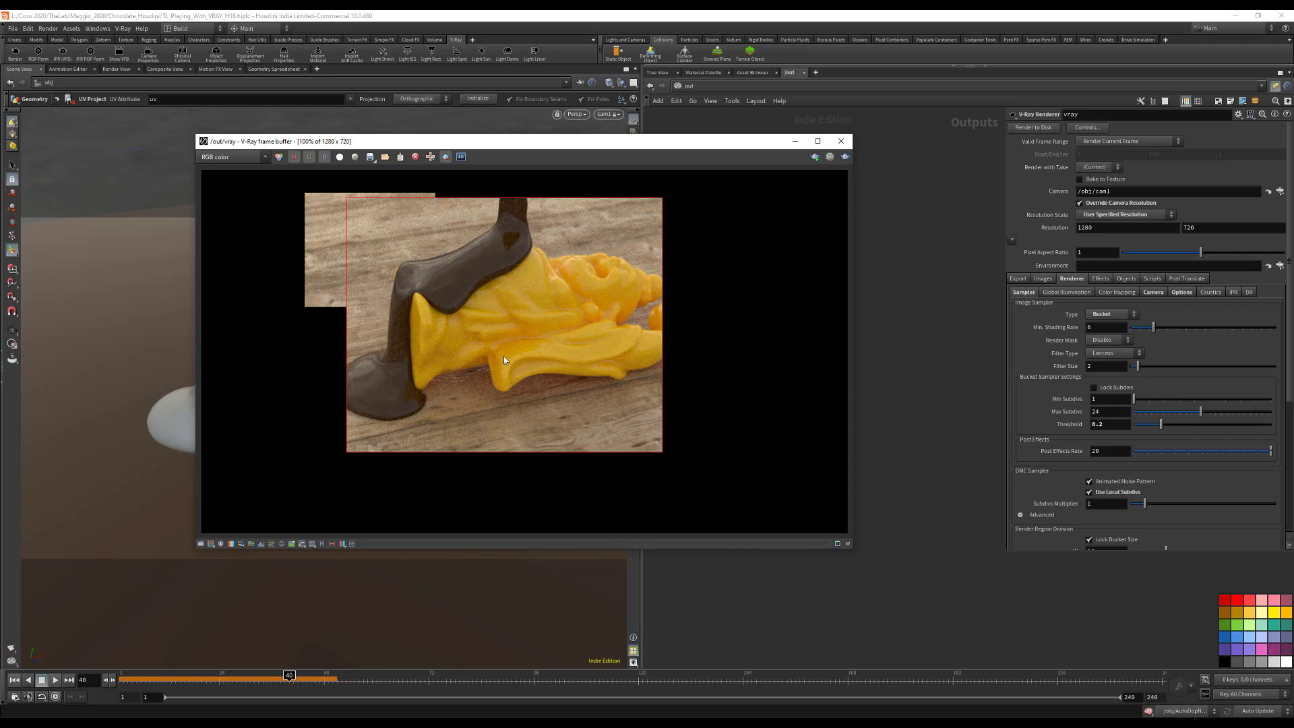
Step: Set the Brute Force global illumination Subdivs to 256, render the marked region and reposition the frame buffer window
click(1068, 292)
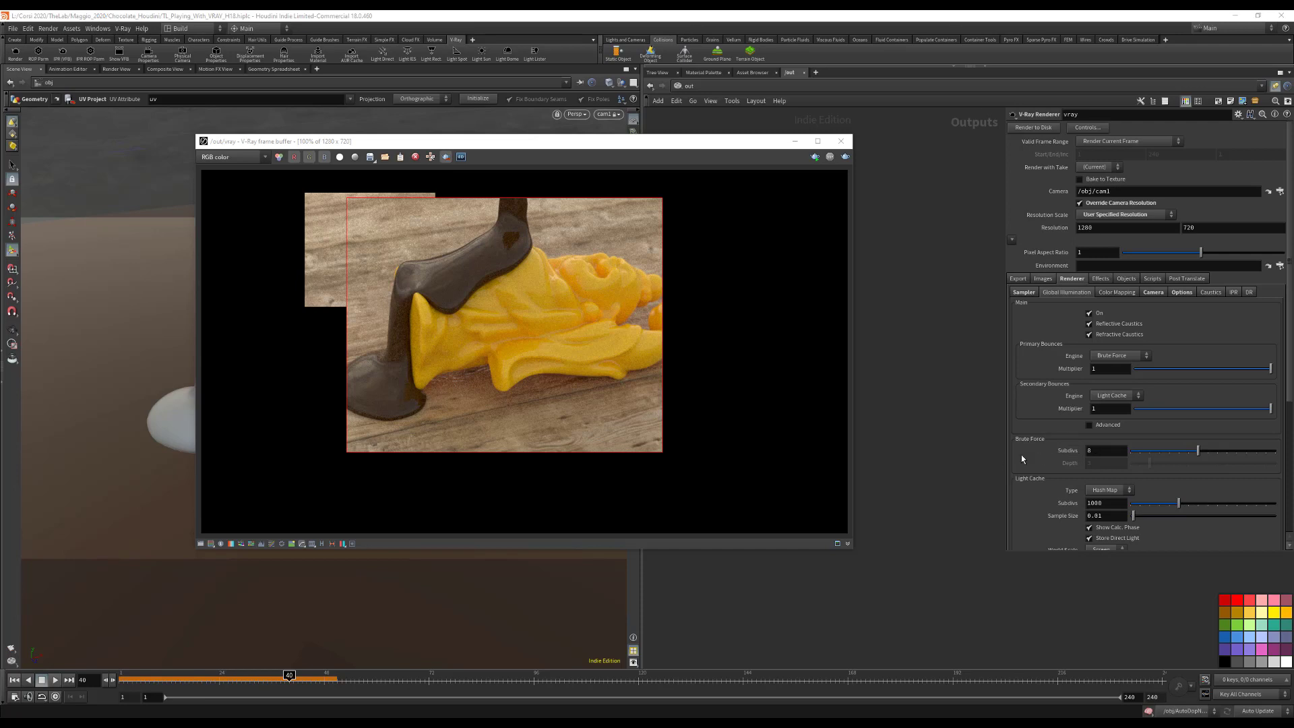
double_click(1106, 449)
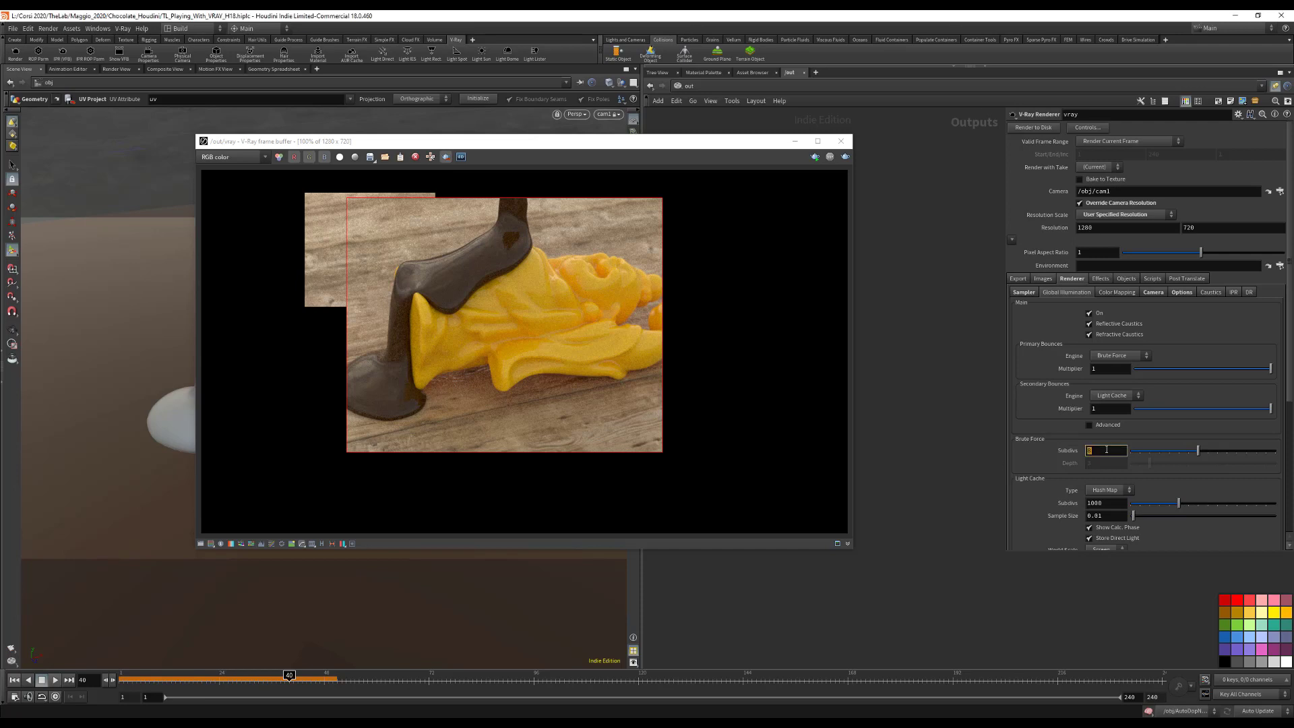
text(256)
key(Return)
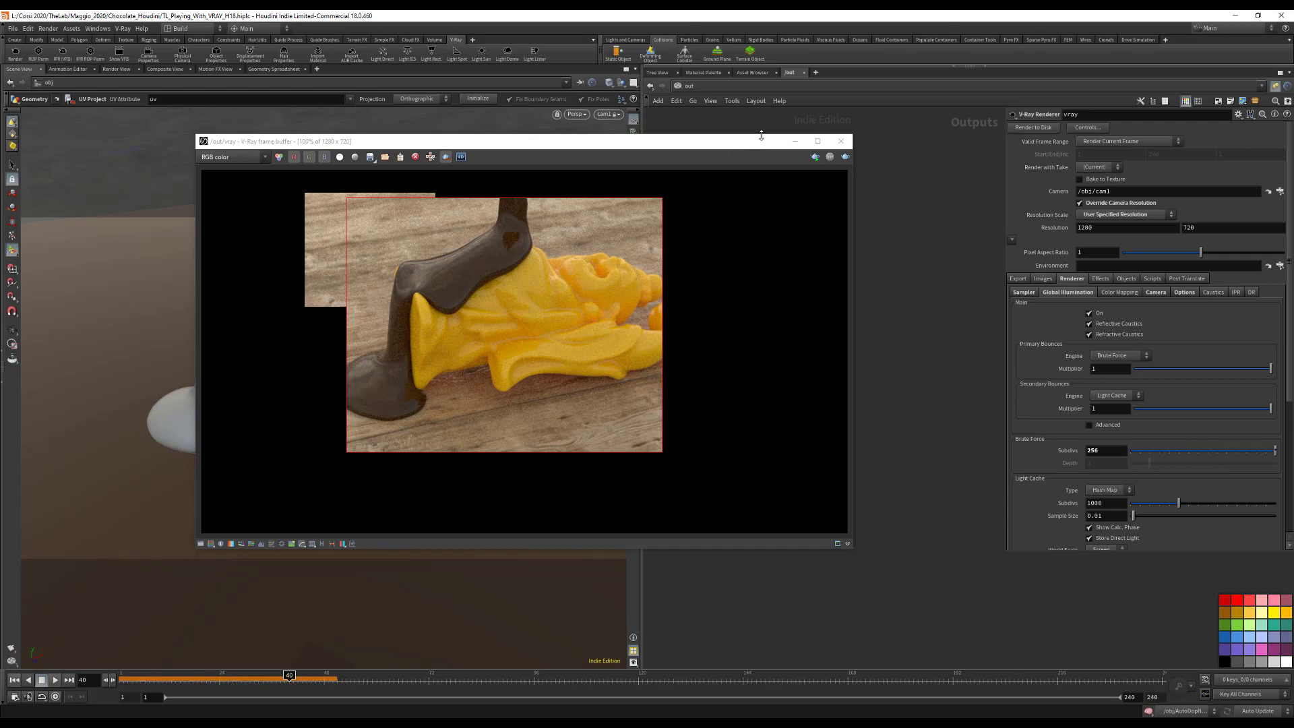
click(1044, 128)
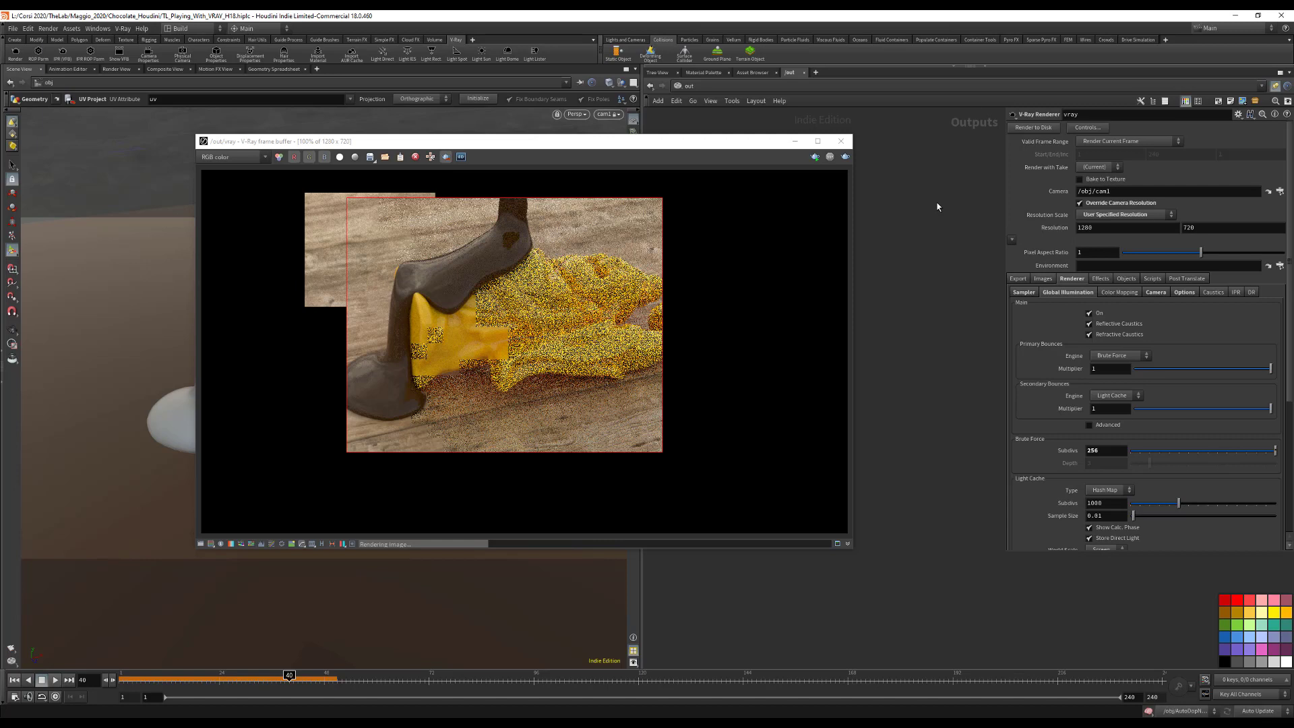
drag(474, 142, 519, 160)
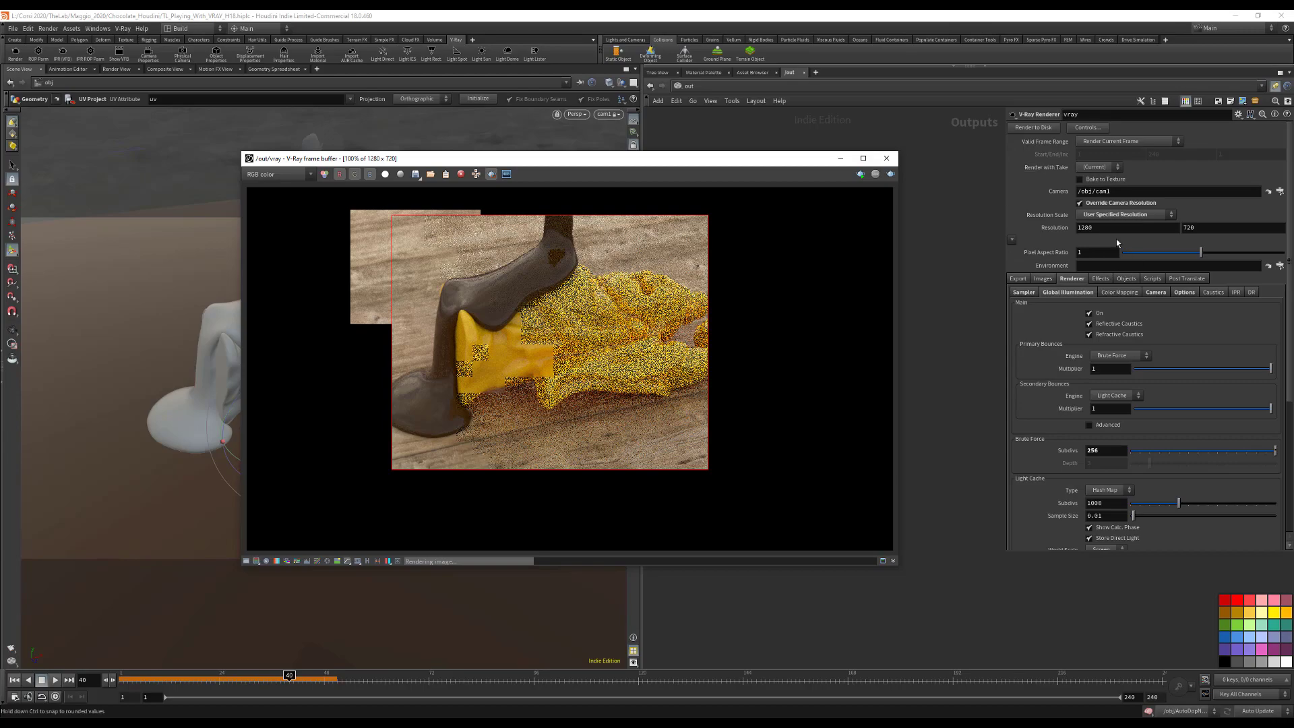
click(1049, 124)
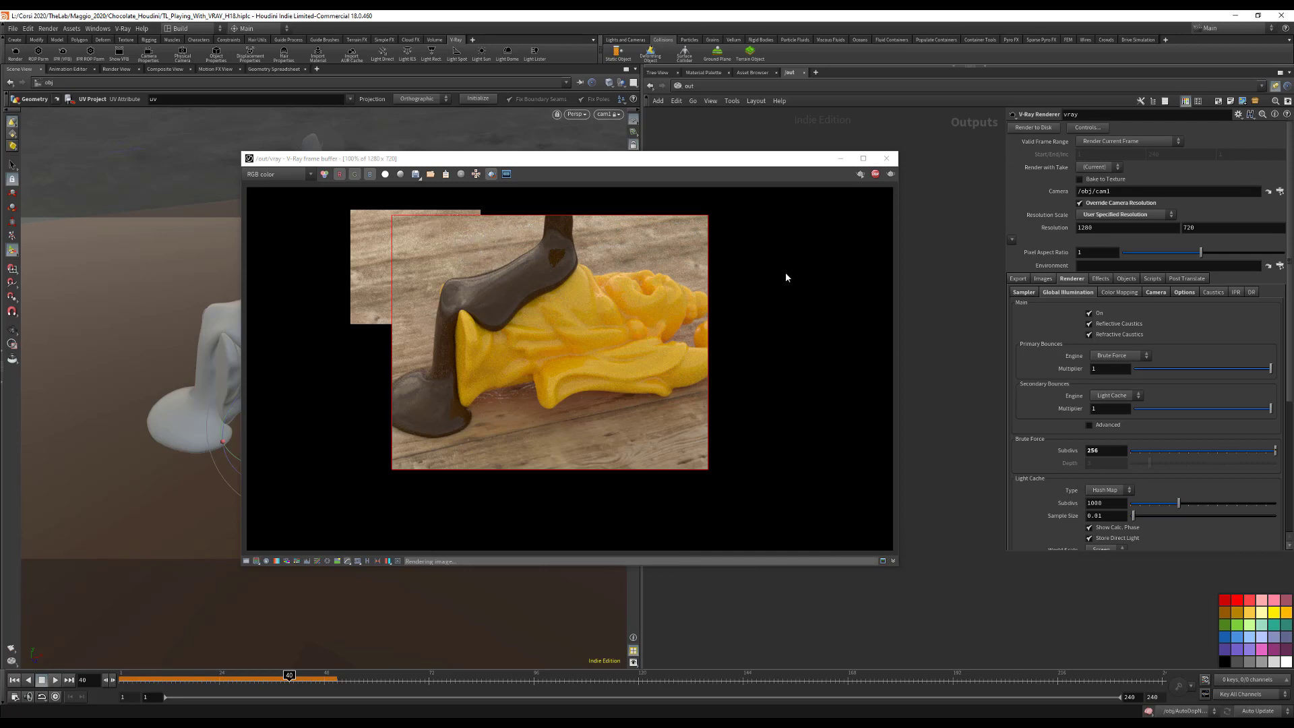
Step: Set the bucket sampler Threshold to 0.01 and render the marked region again
click(1026, 293)
click(1108, 425)
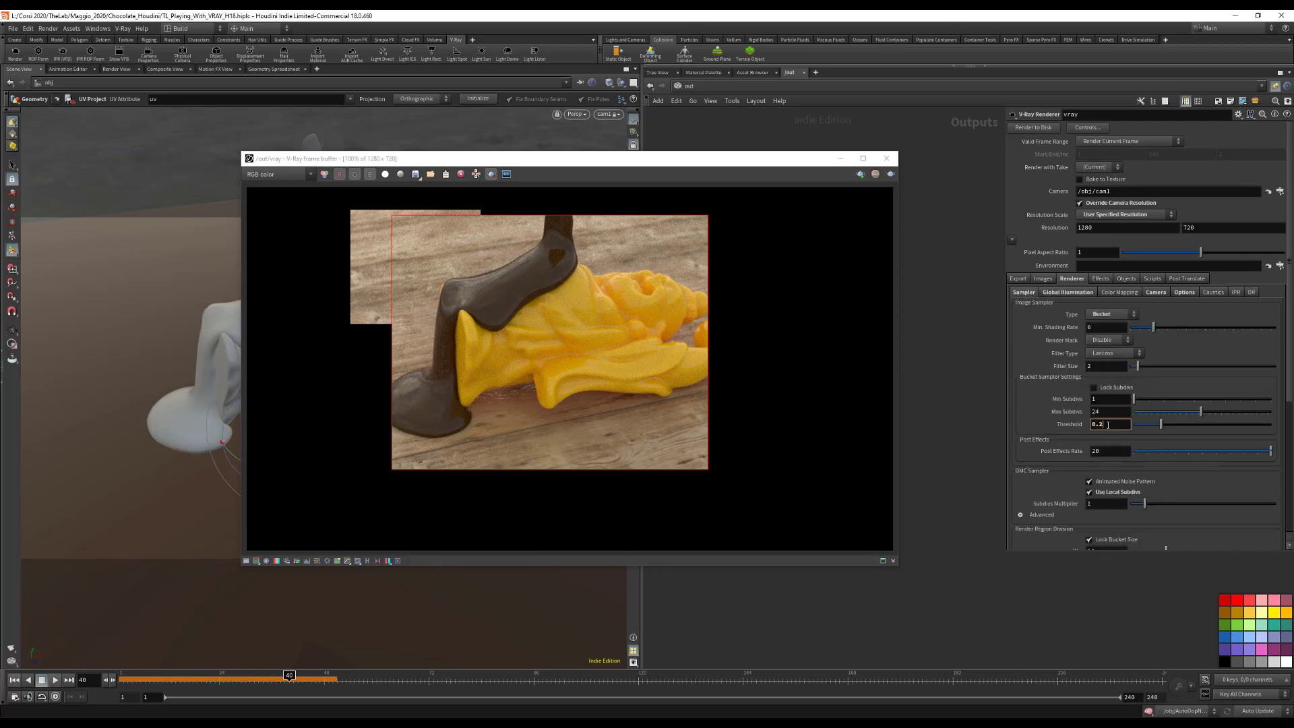
key(Return)
click(1029, 130)
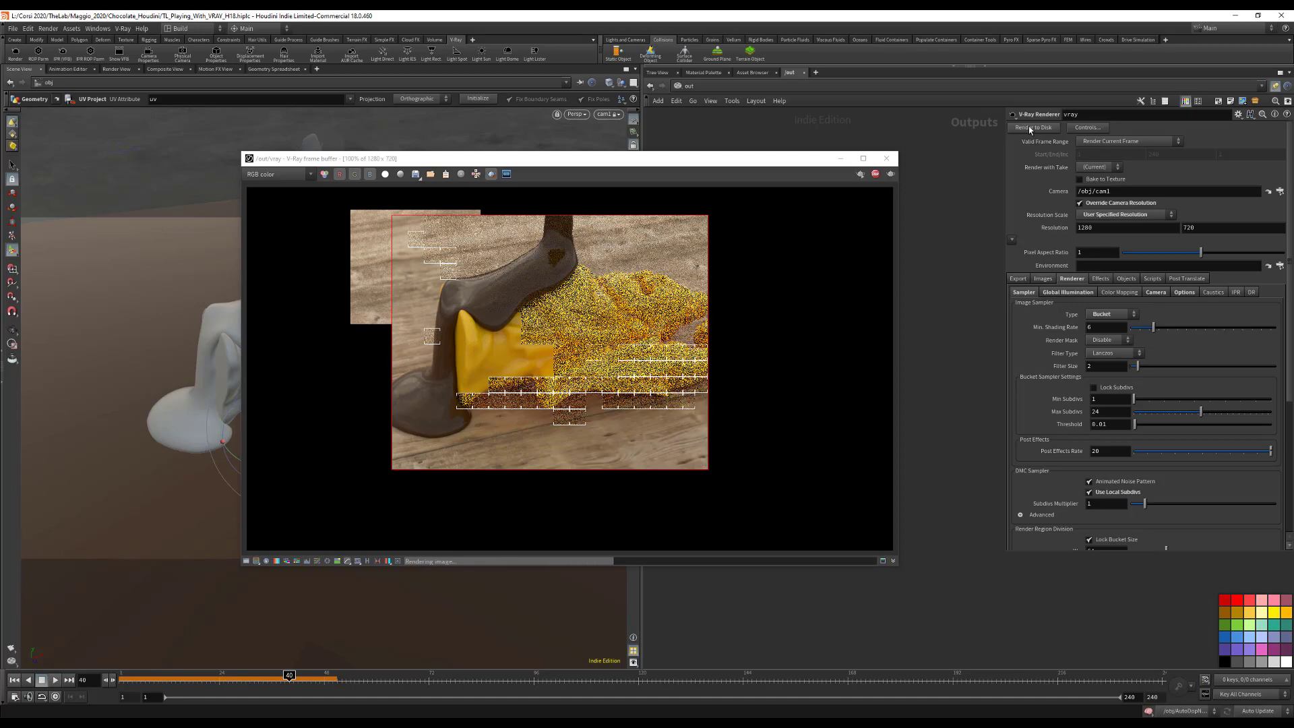
Step: Stop the running region render, turn off region rendering and render the full frame, moving the frame buffer window aside
click(1042, 279)
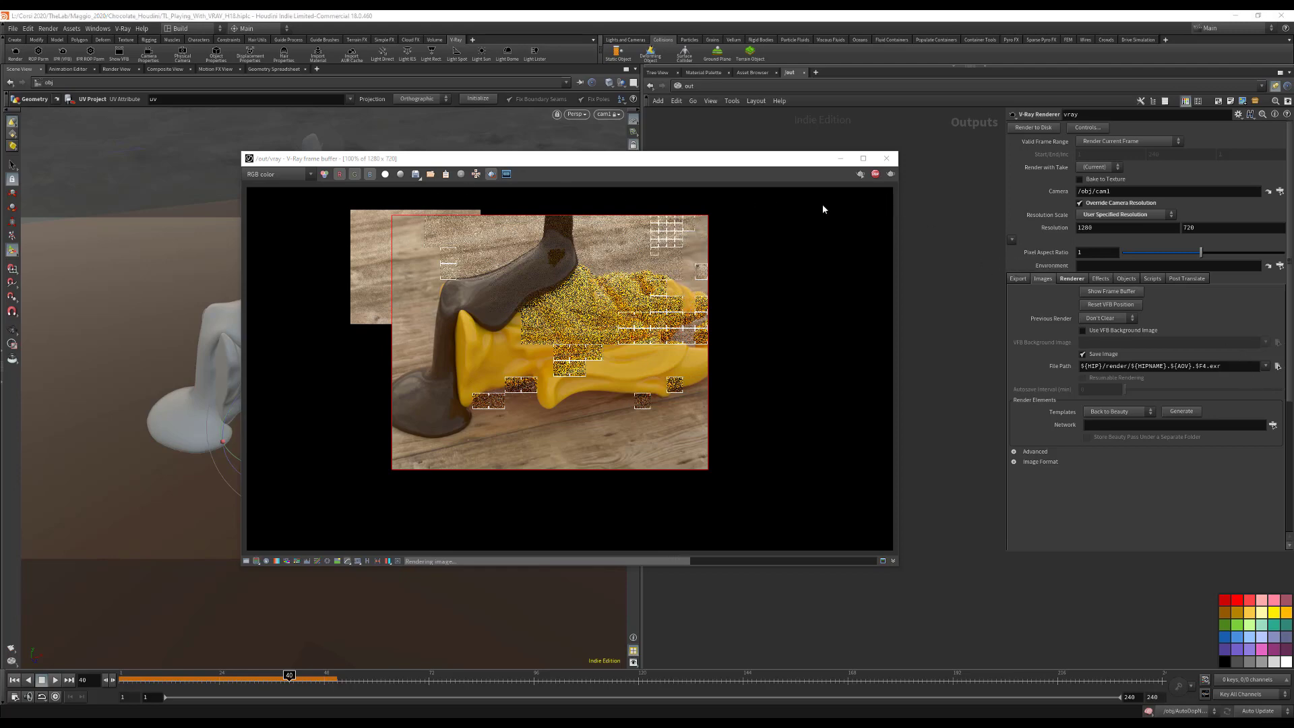
click(875, 173)
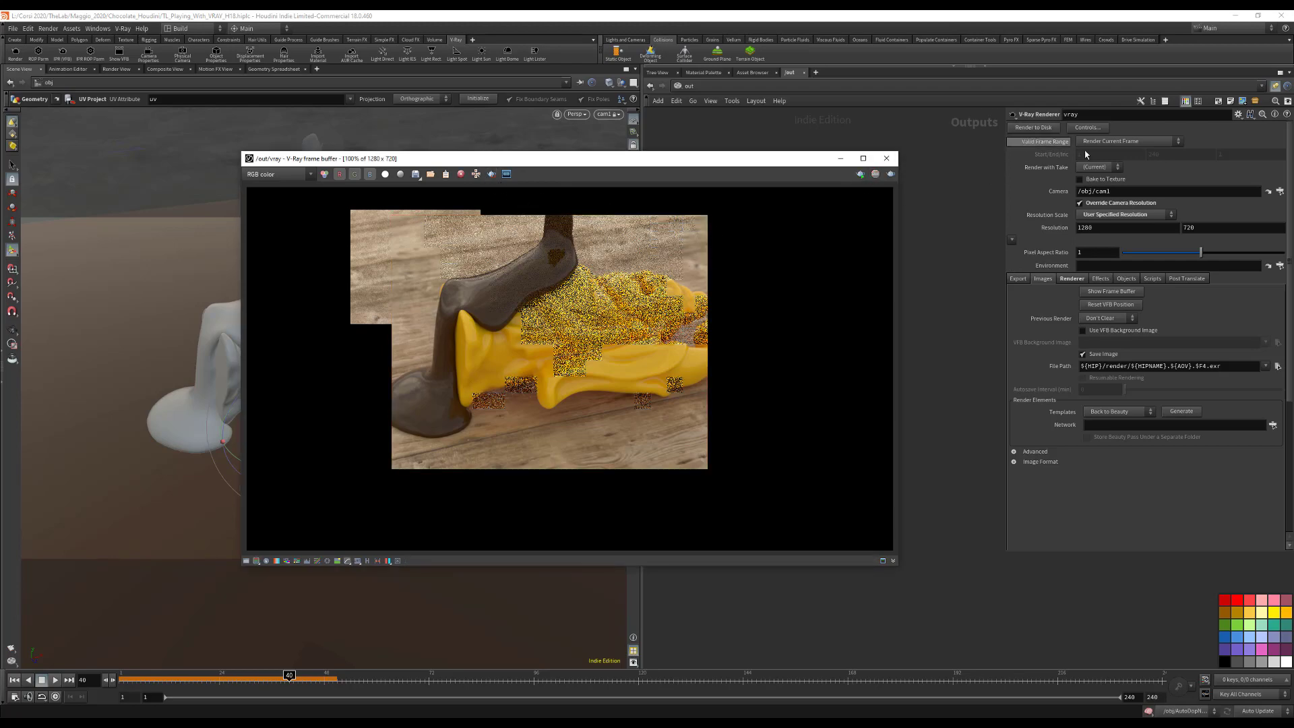
click(1025, 129)
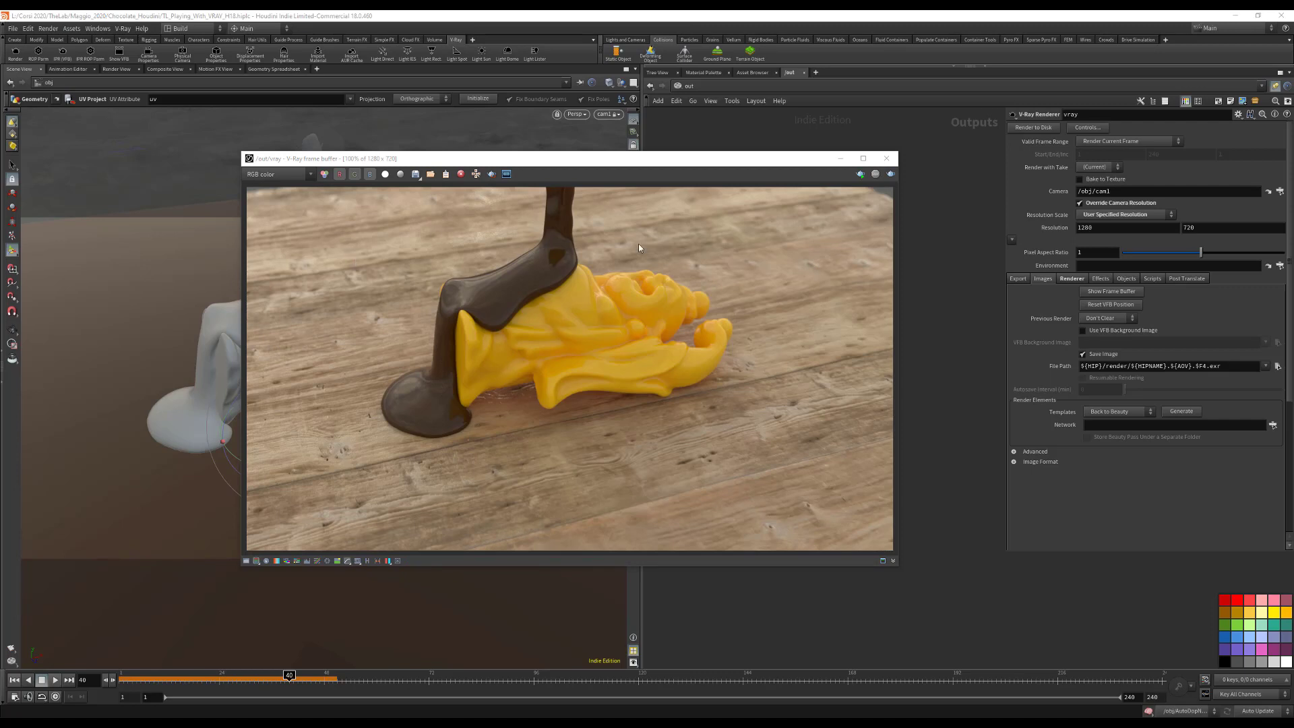
drag(544, 158, 585, 147)
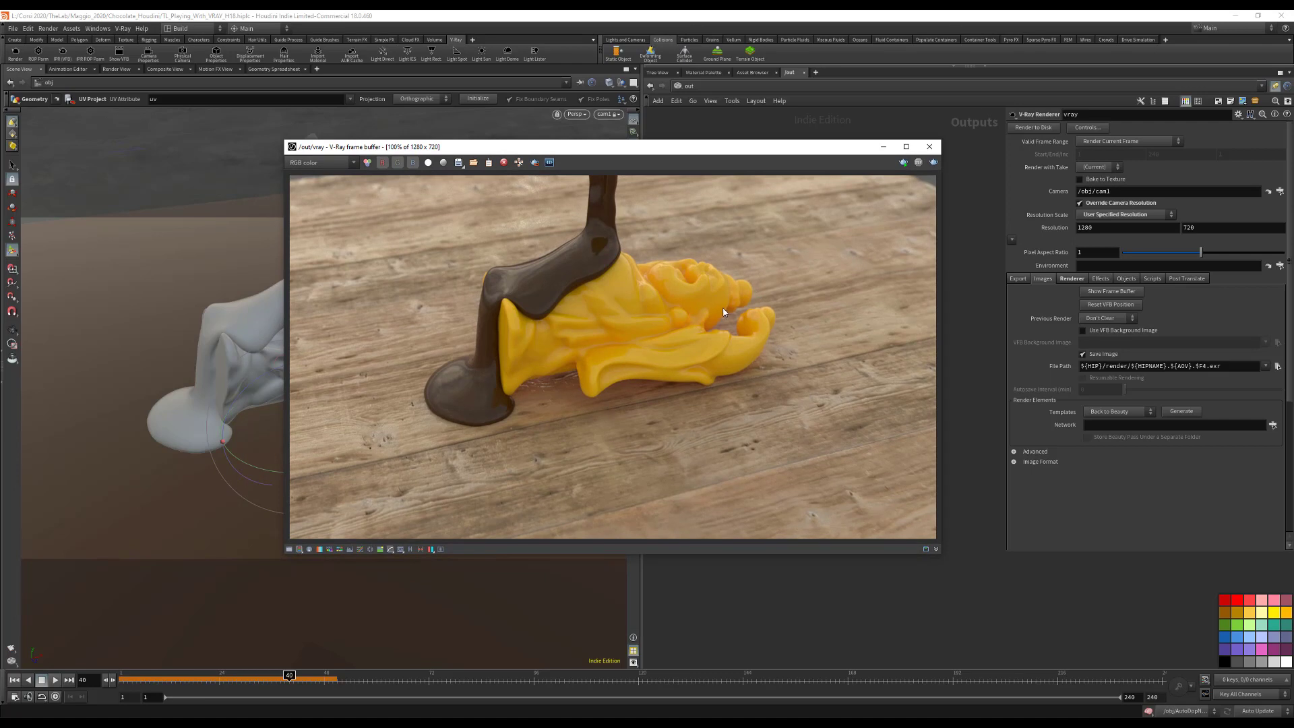
Step: Turn region rendering back on and mark a new region from the chocolate stream across the statue's head and arms
click(1072, 280)
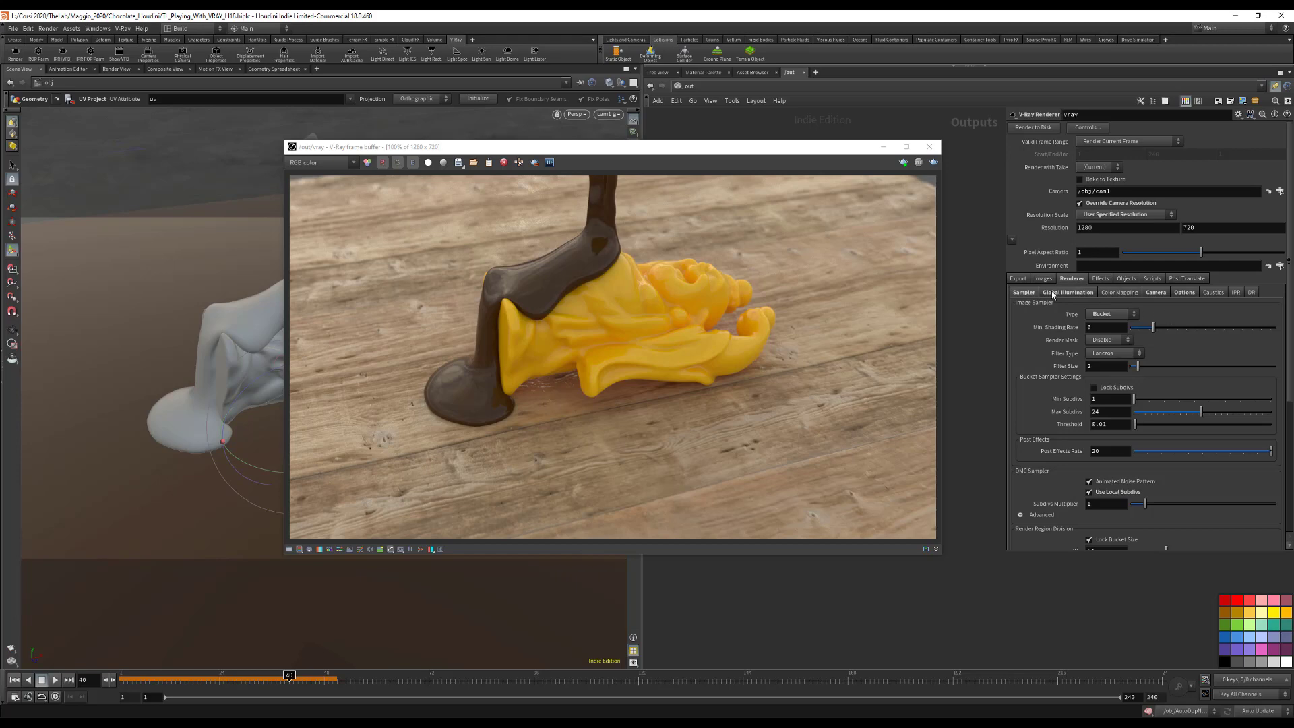
click(1018, 280)
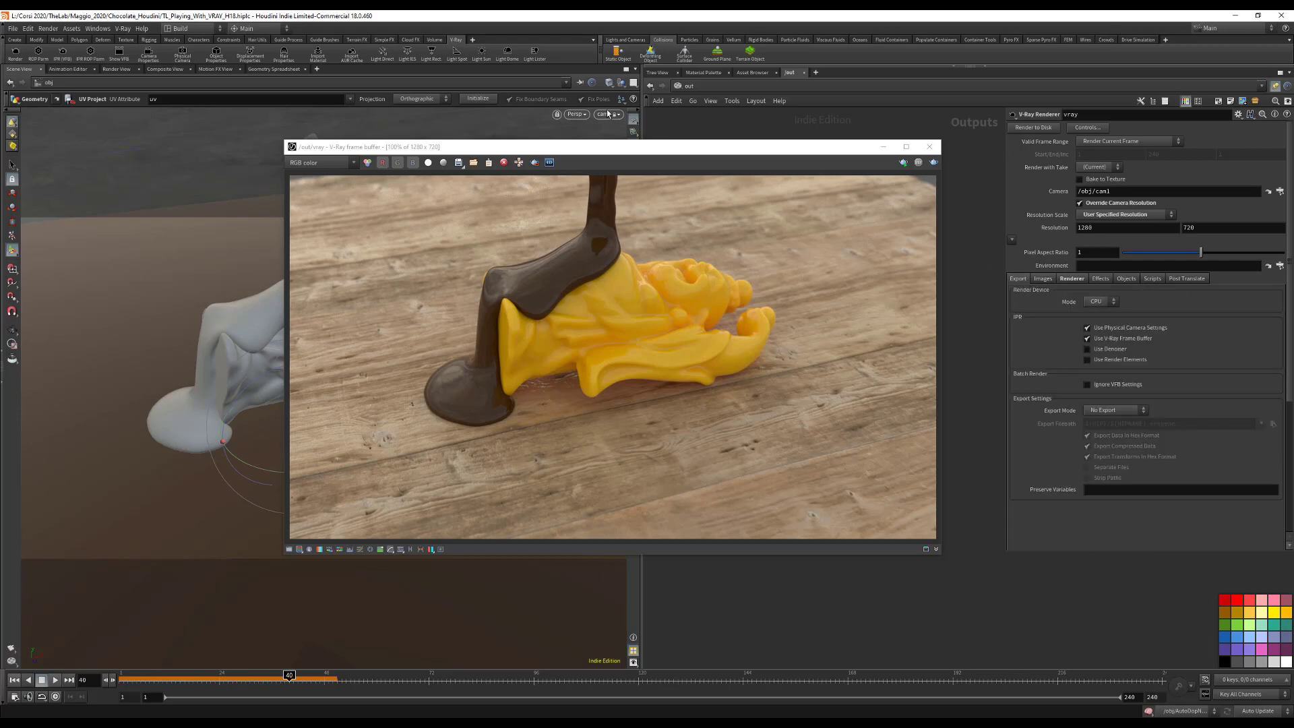
click(534, 162)
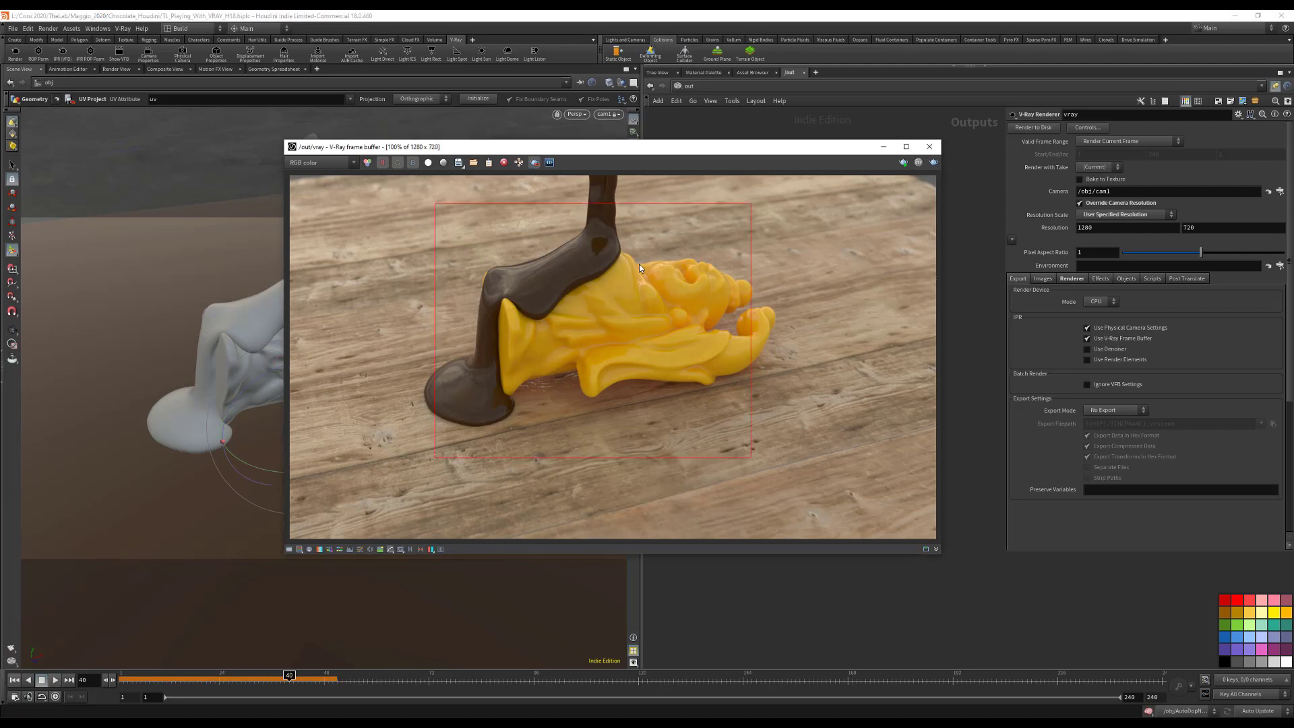
drag(580, 221, 831, 448)
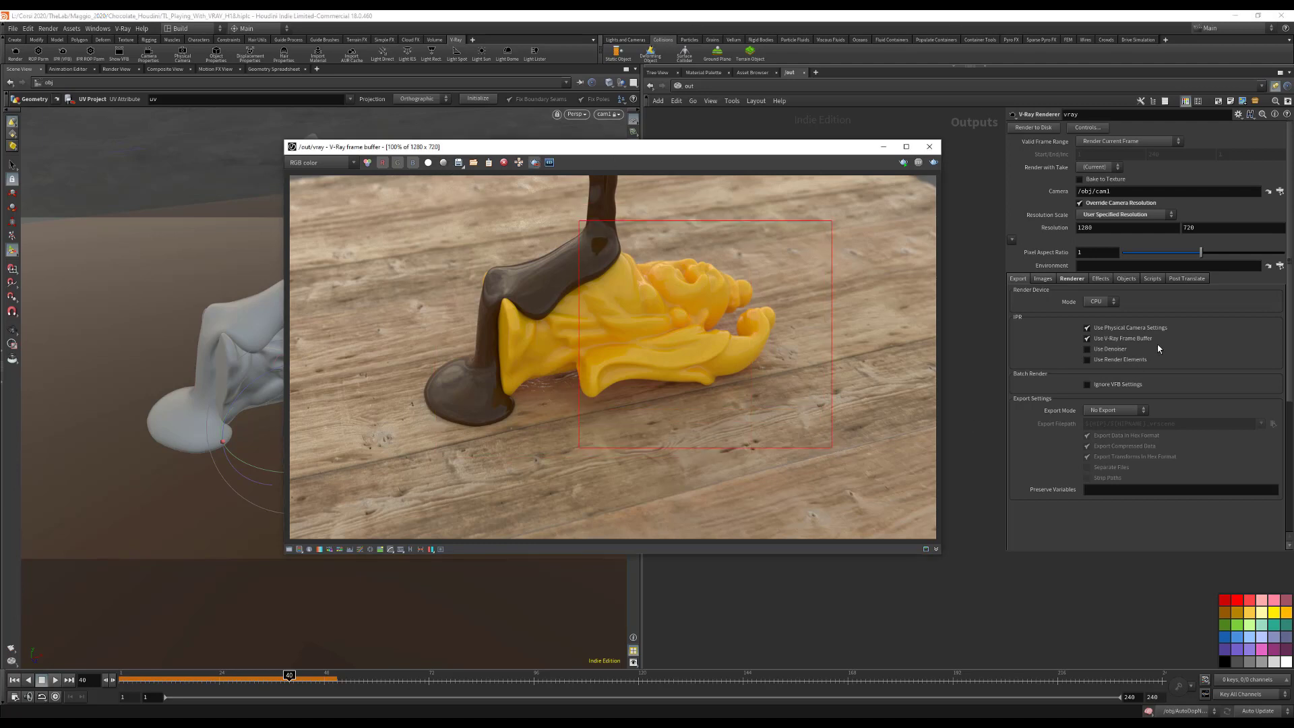
Step: Switch the Render Device mode to RTX, apply the GeForce RTX card as GPU device and render the marked region
click(1106, 304)
click(1095, 332)
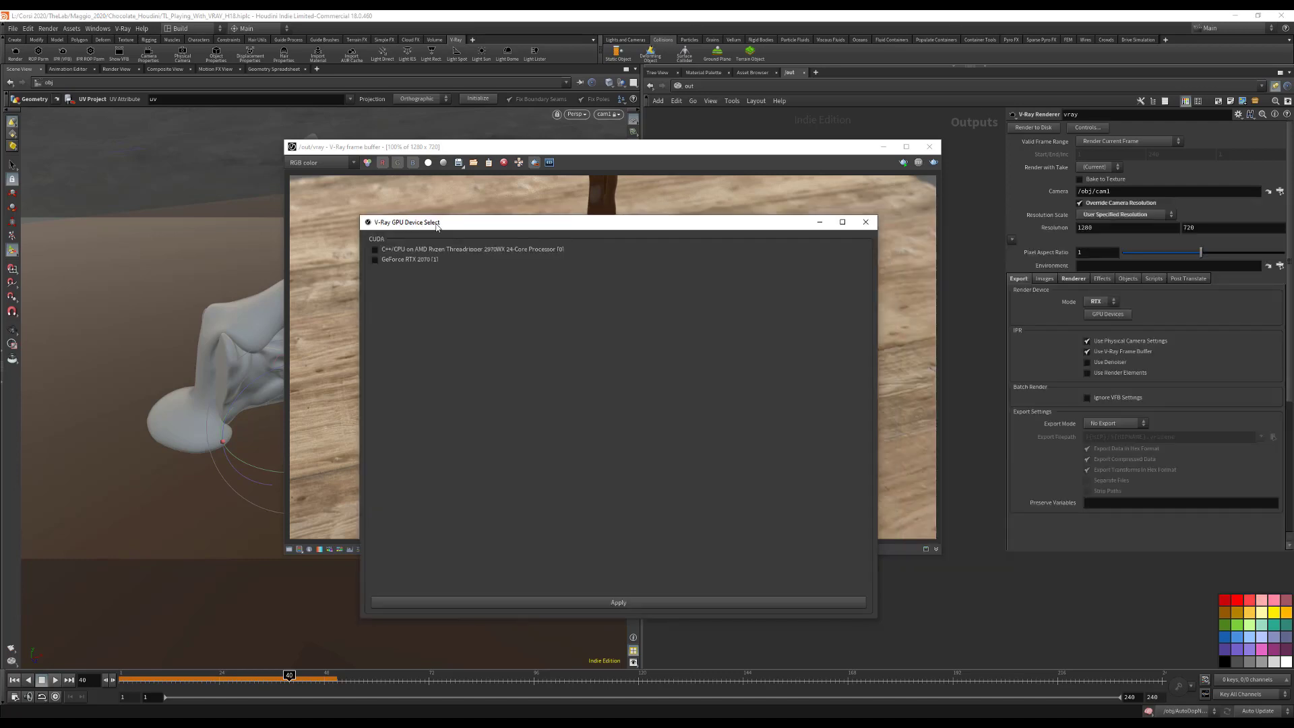
click(393, 261)
click(648, 602)
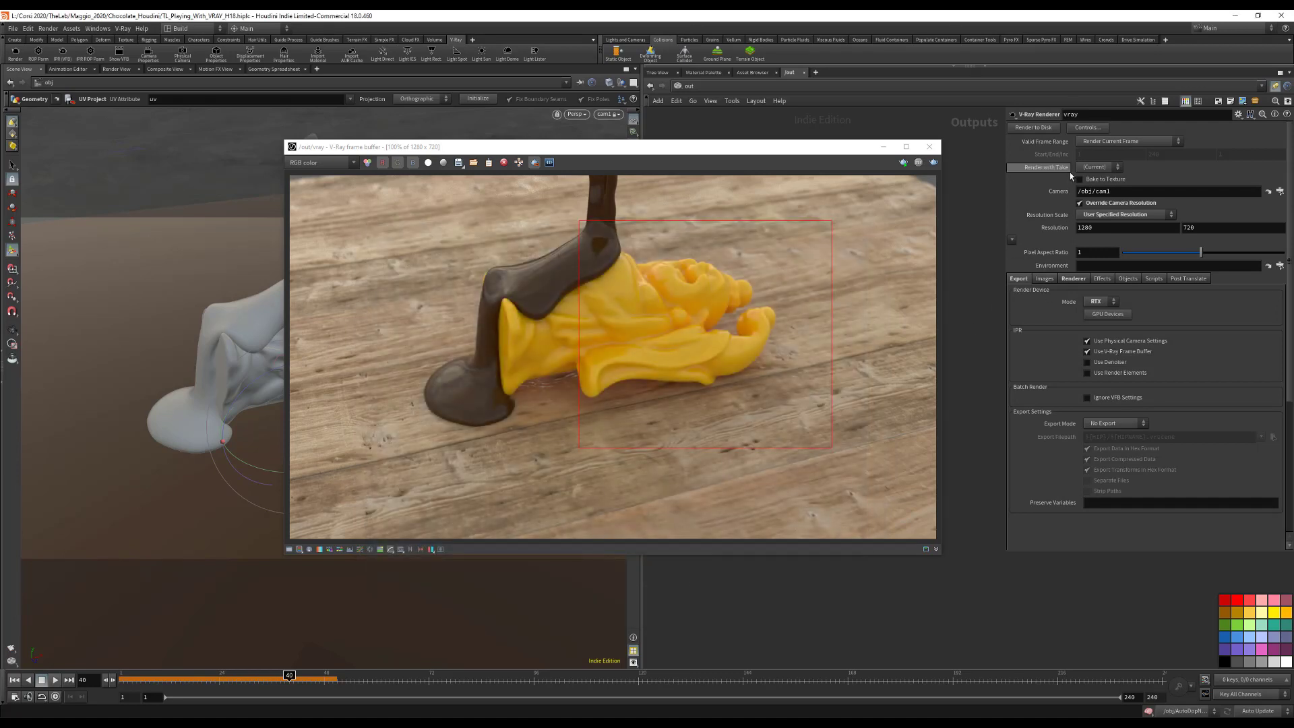
click(1043, 128)
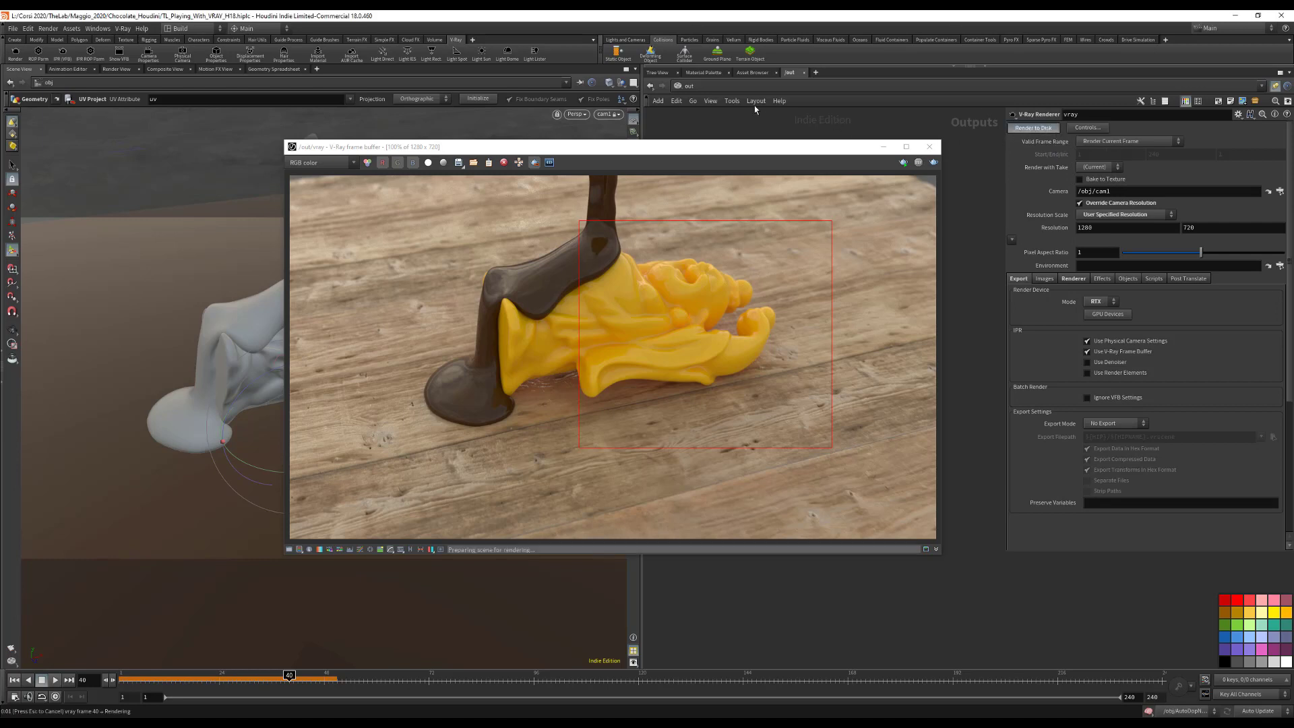